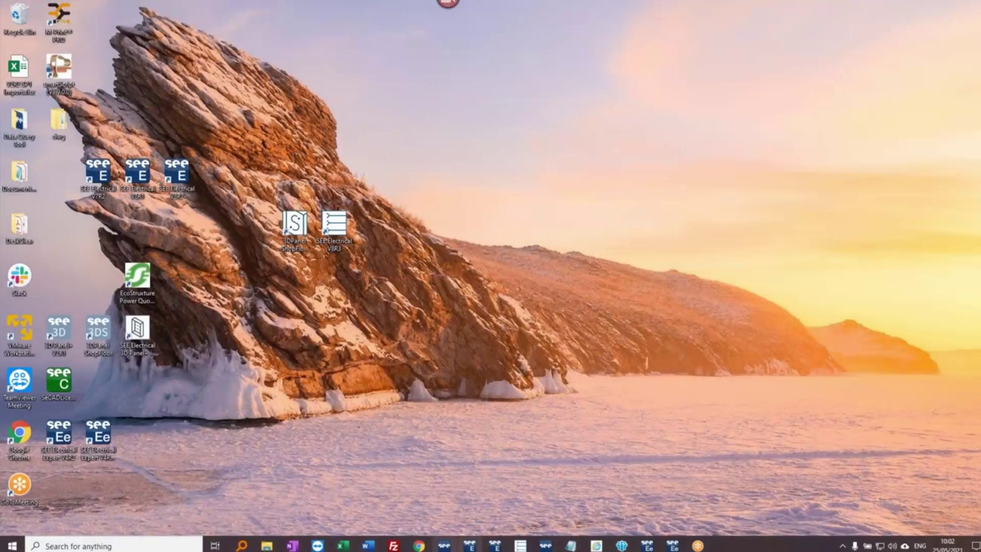
# Step: Start SEE Electrical and create a new workspace file named Webinar May 2021 in the Projects folder
pyautogui.click(520, 545)
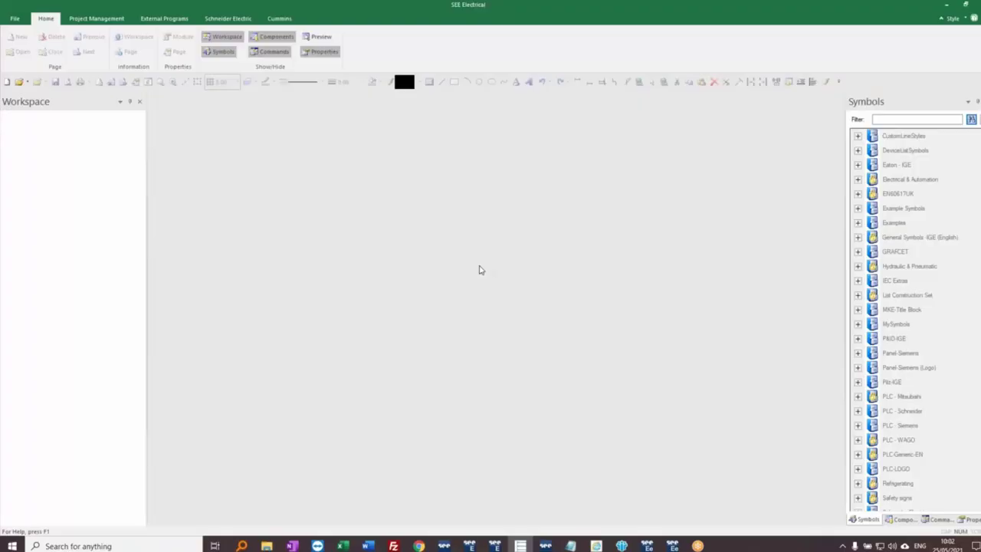
pyautogui.click(17, 18)
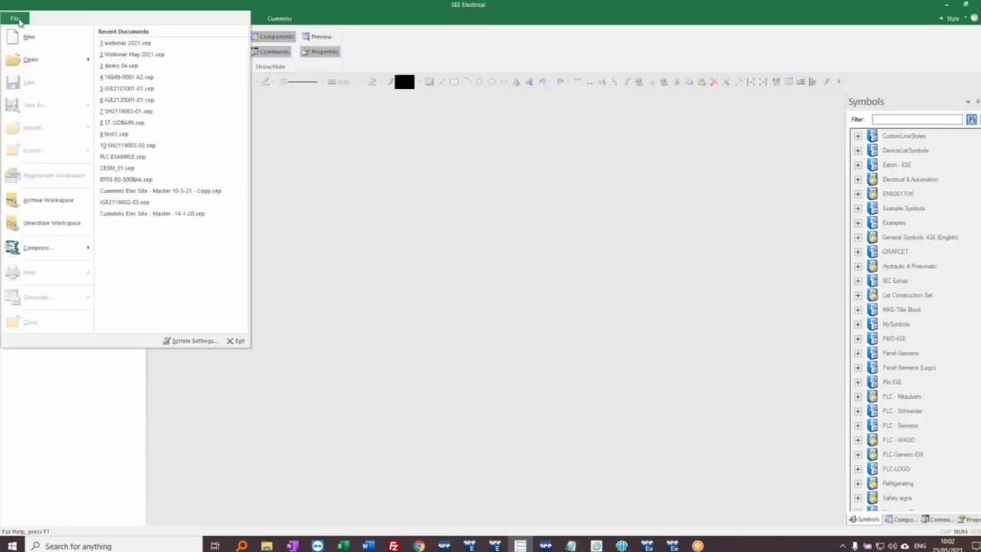
pyautogui.click(29, 37)
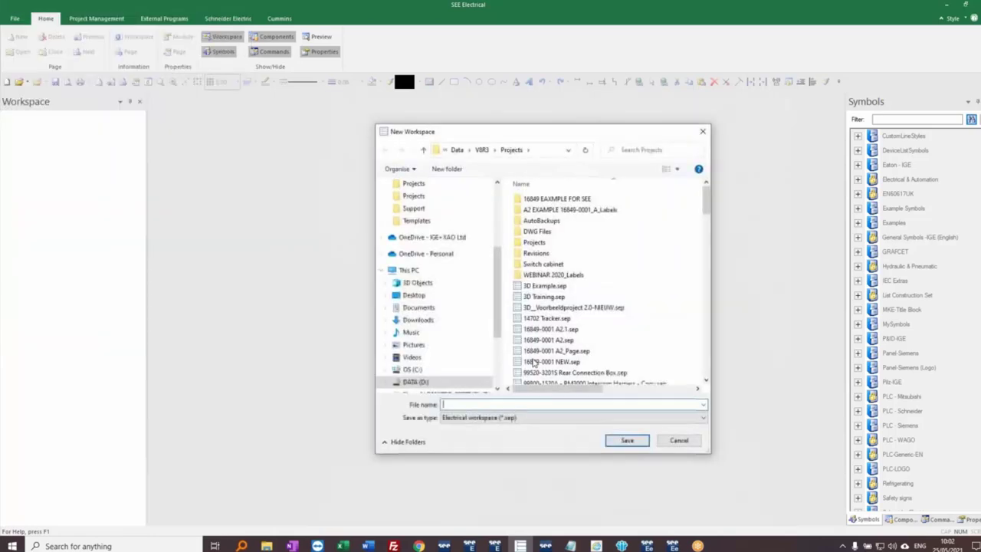
pyautogui.write('W')
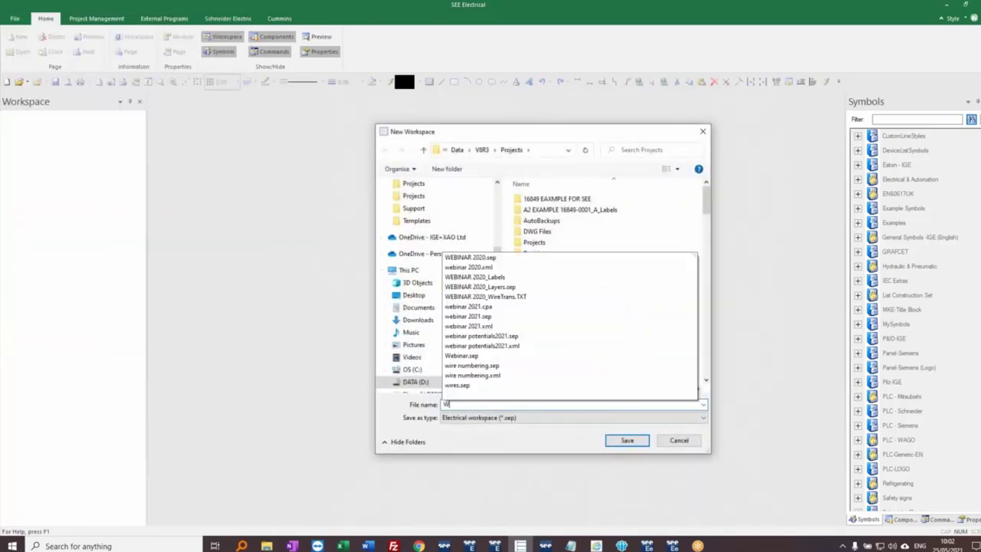
pyautogui.write('ebinar May 2021')
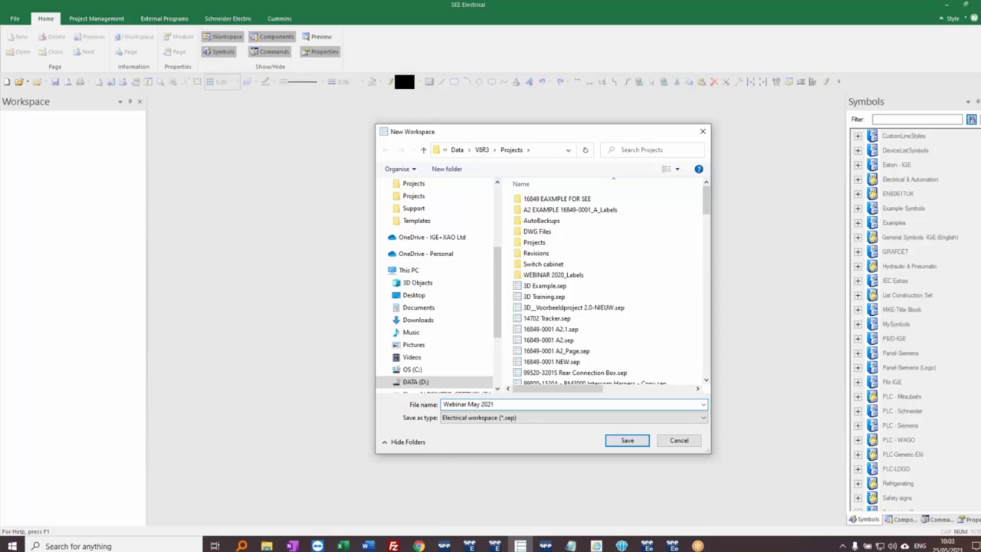
pyautogui.click(635, 443)
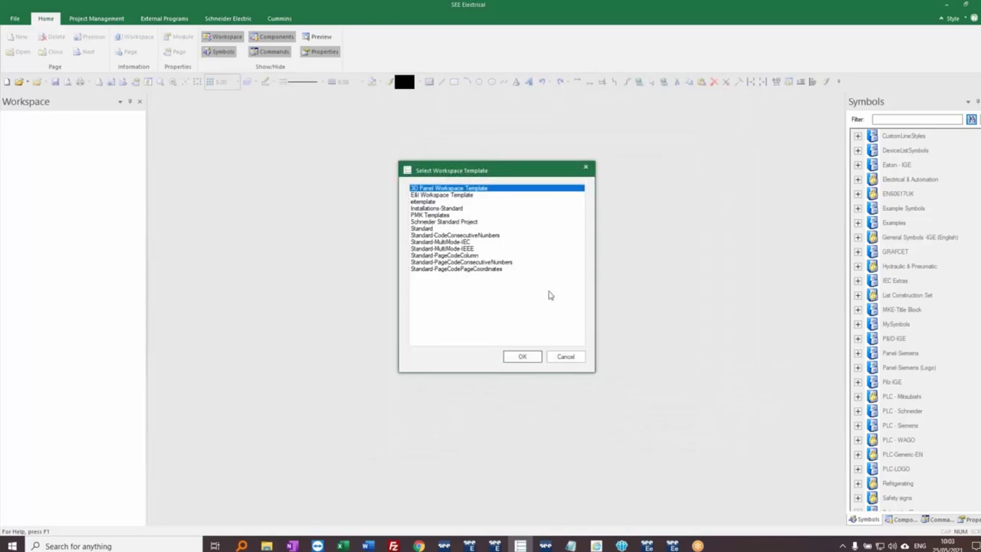
# Step: Base the workspace on the Schneider Standard Project template, accept its workspace information, and open the project cover sheet page
pyautogui.click(458, 223)
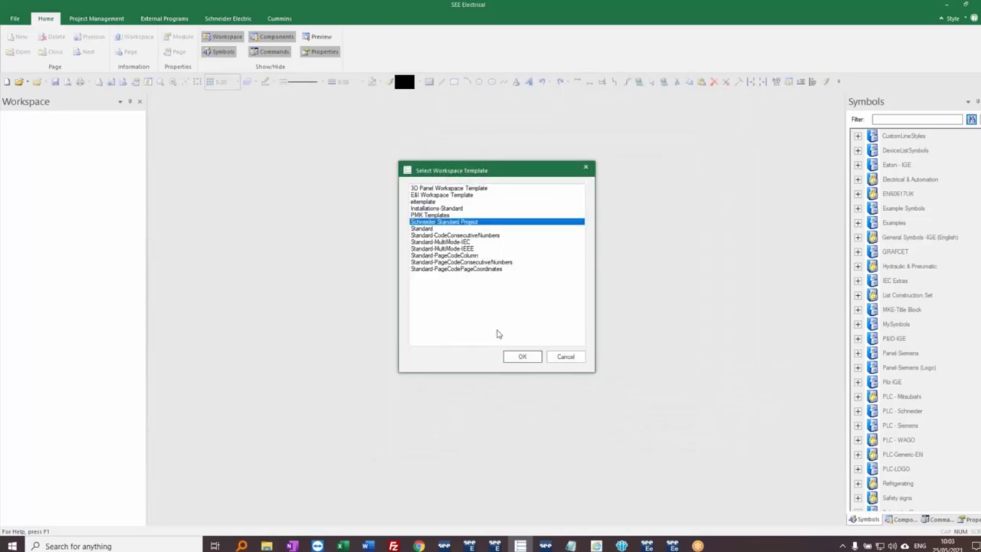
pyautogui.click(520, 359)
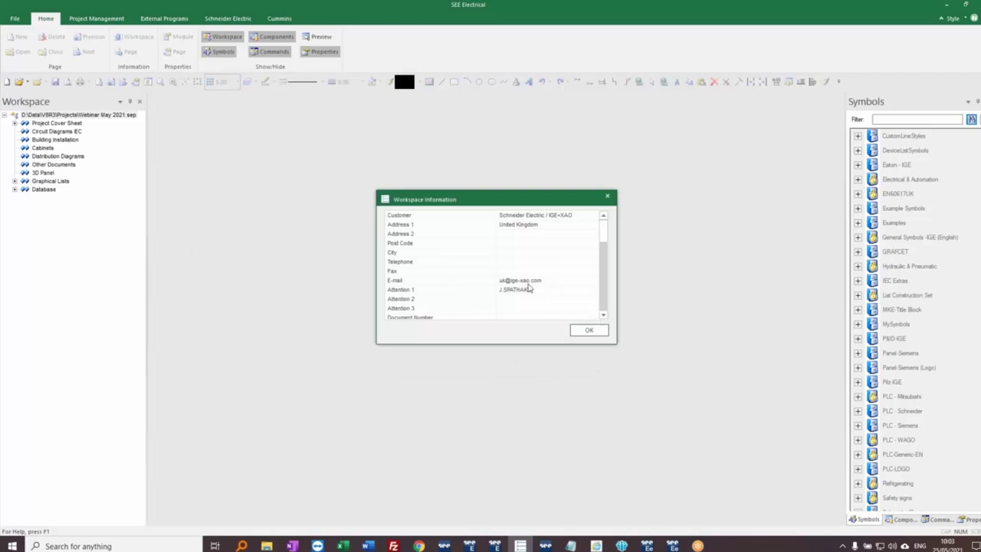
pyautogui.click(586, 332)
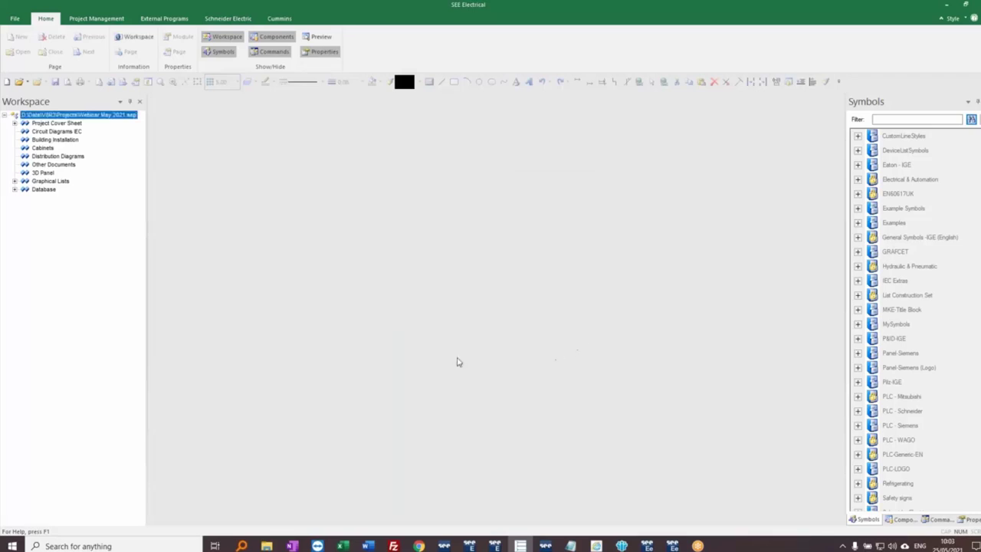
pyautogui.click(14, 123)
pyautogui.doubleClick(47, 131)
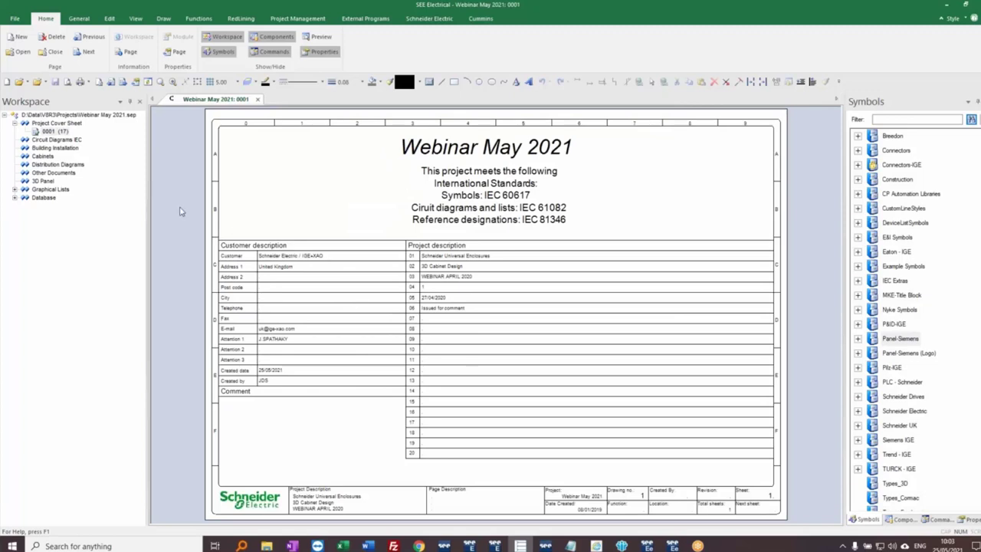
# Step: Add a page to Circuit Diagrams IEC with the page description INCOMING POWER AND MOTORS
pyautogui.click(76, 141)
pyautogui.rightClick(77, 143)
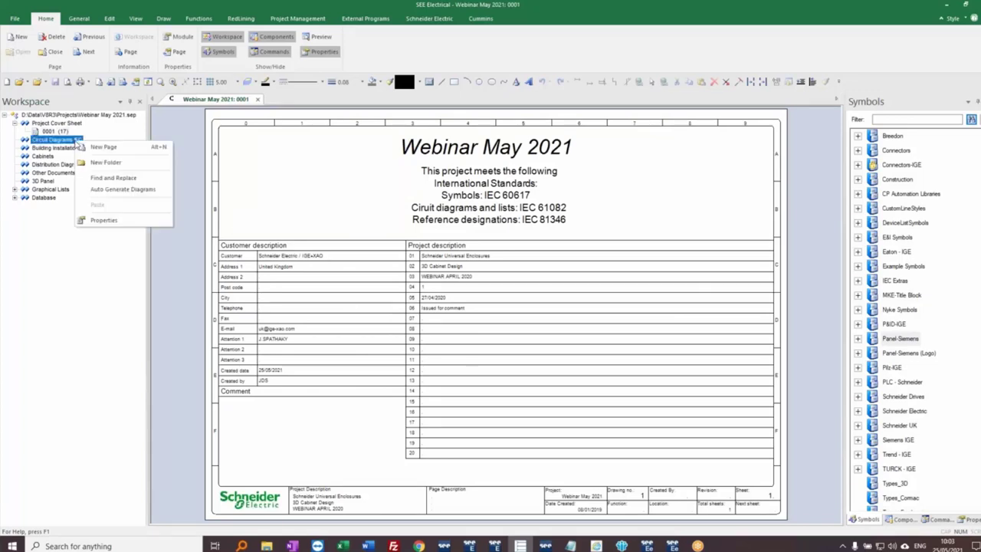
pyautogui.click(113, 150)
pyautogui.click(563, 297)
pyautogui.write('INCOMING POWER AND MOTORS')
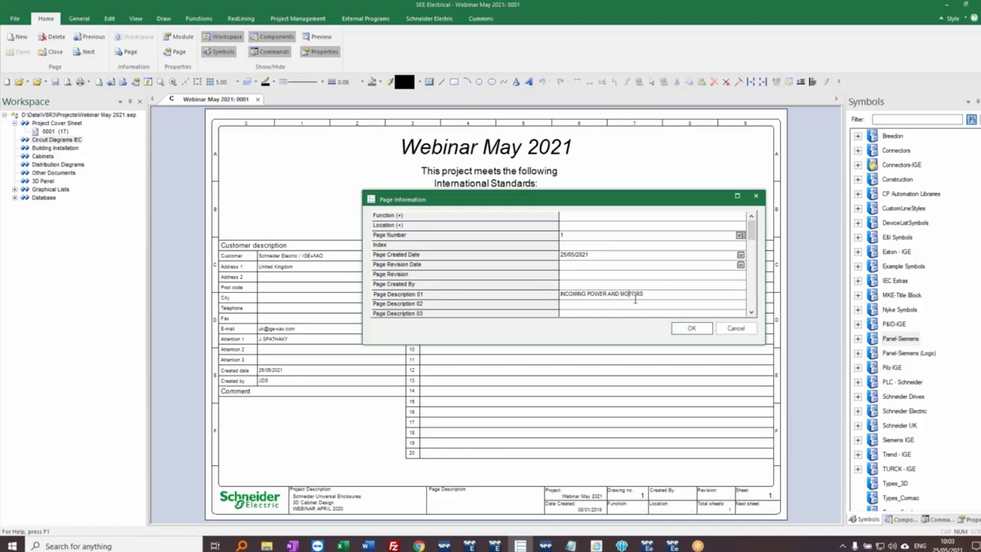
pyautogui.click(692, 328)
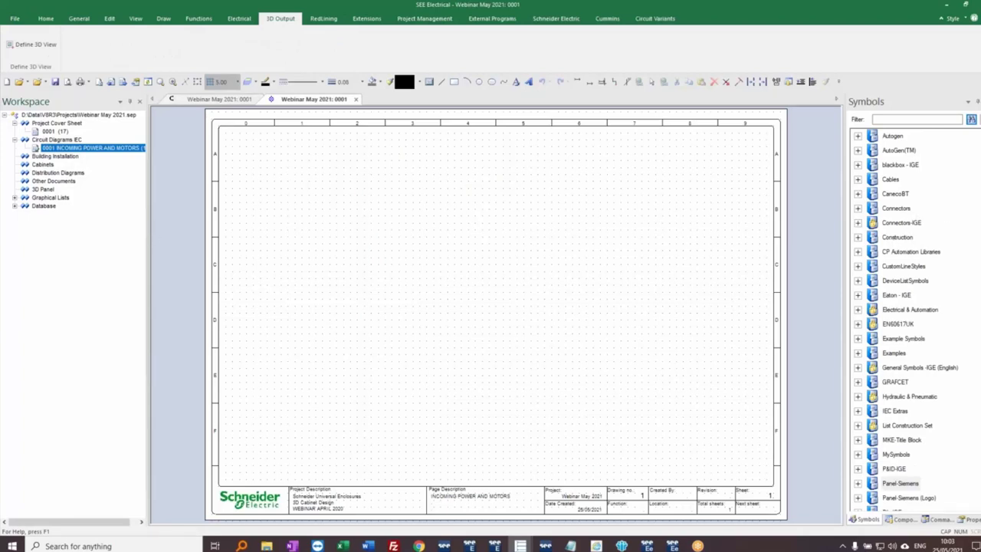
# Step: Insert the Pg1.1 - Incoming Power circuit from the 3D Panel Training library at X 0, Y 0, skipping the terminal properties
pyautogui.scroll(5, 895, 200)
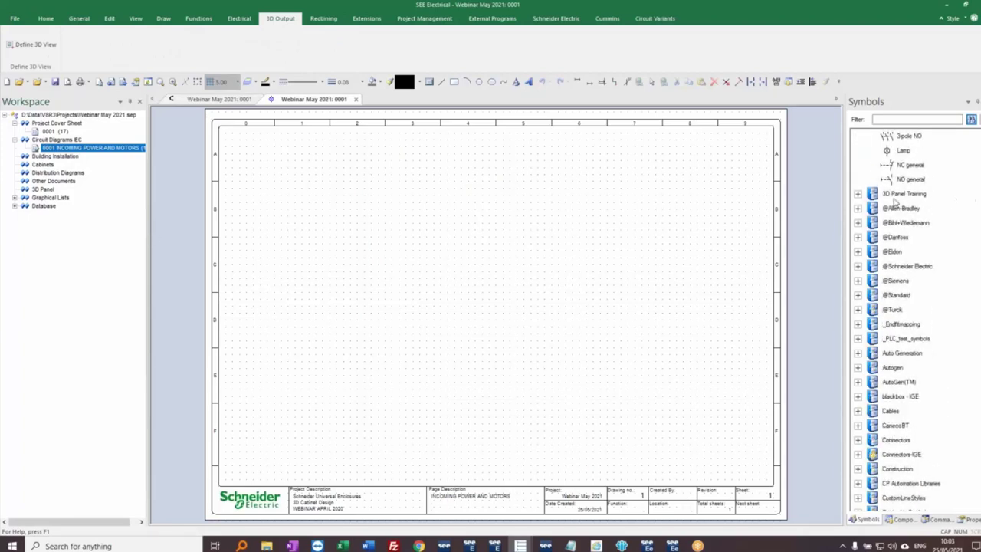
pyautogui.click(858, 194)
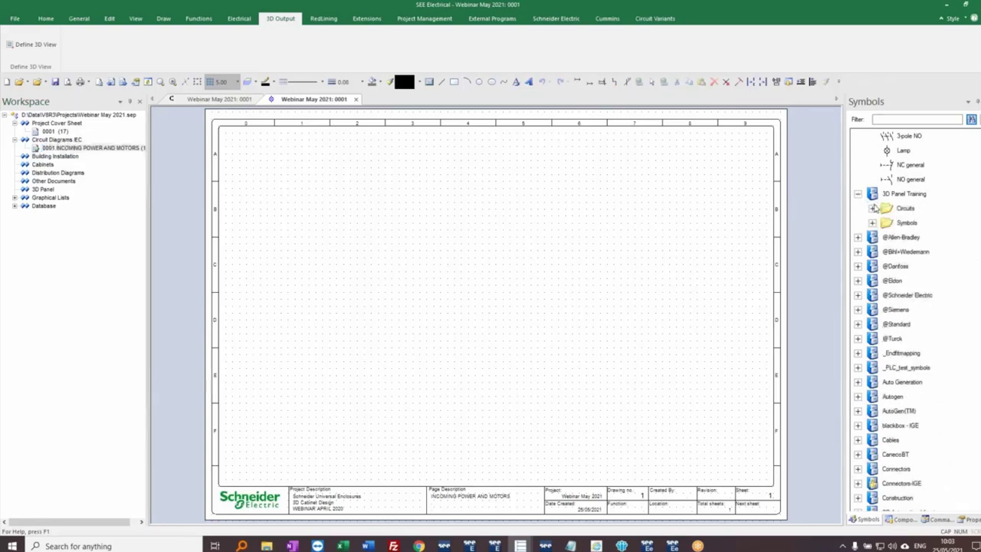
pyautogui.click(872, 208)
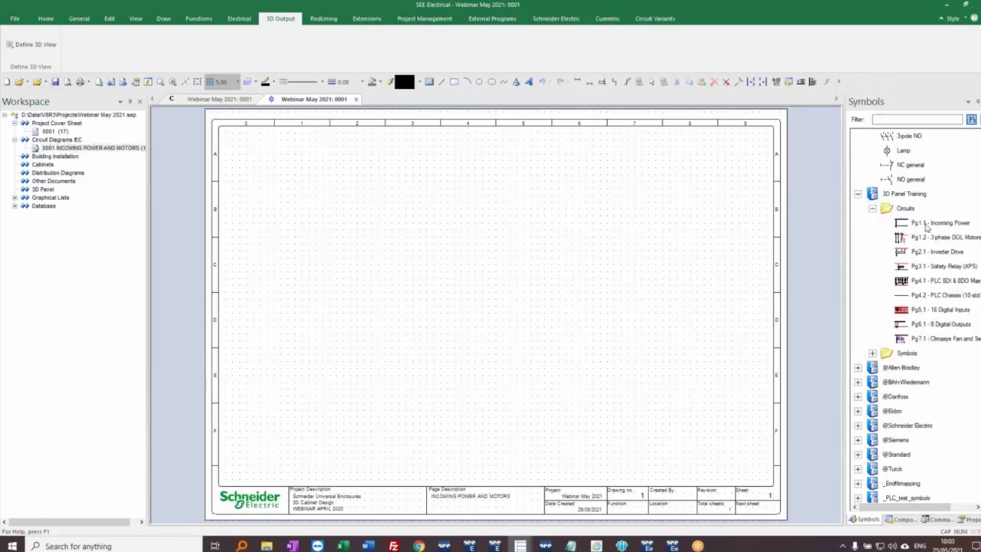
pyautogui.moveTo(924, 224)
pyautogui.mouseDown()
pyautogui.moveTo(635, 164)
pyautogui.moveTo(350, 221)
pyautogui.moveTo(338, 337)
pyautogui.moveTo(350, 355)
pyautogui.mouseUp()
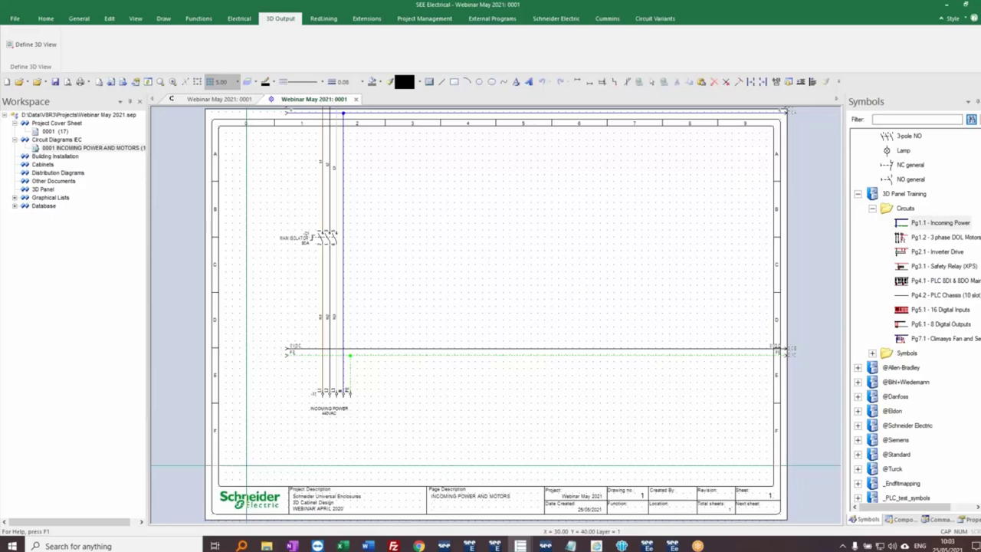
pyautogui.press('space')
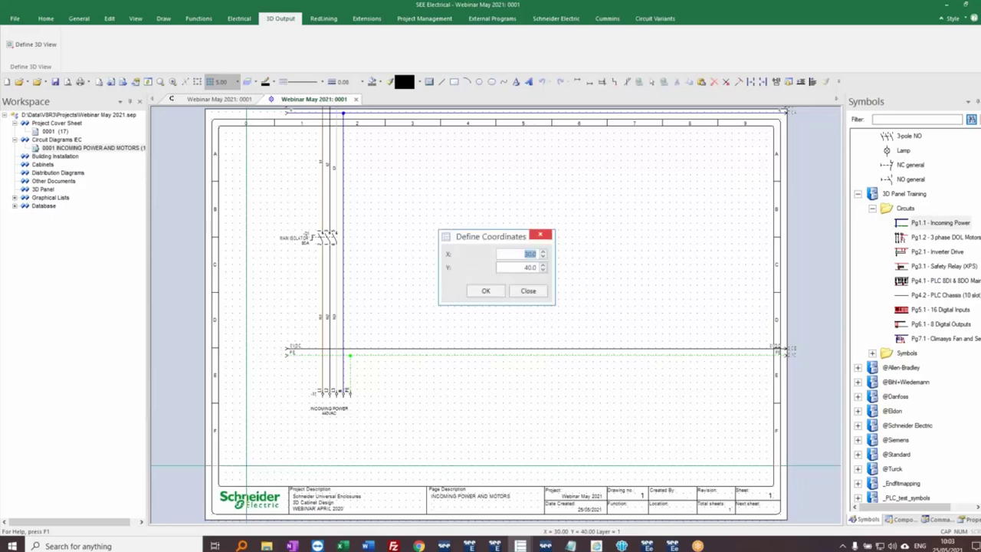
pyautogui.press('Return')
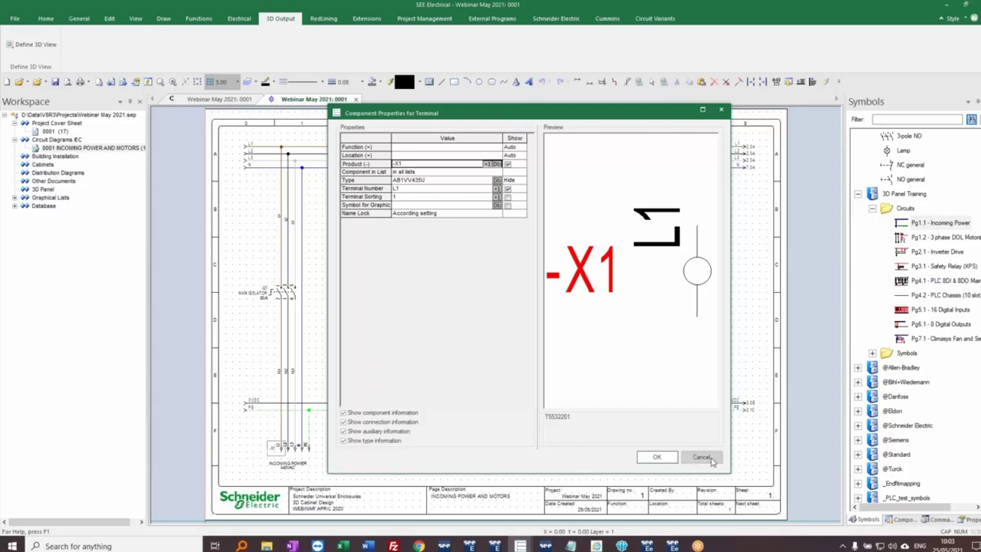
pyautogui.click(709, 458)
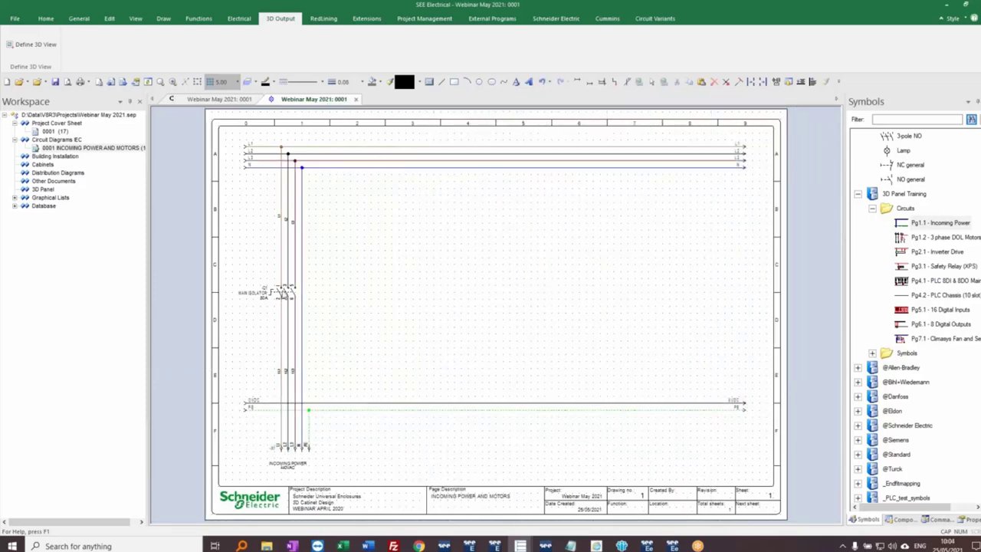
# Step: Move the main isolator -Q1 up along its supply wires into row C and inspect its component properties
pyautogui.scroll(2, 285, 299)
pyautogui.moveTo(496, 313); pyautogui.dragTo(494, 245)
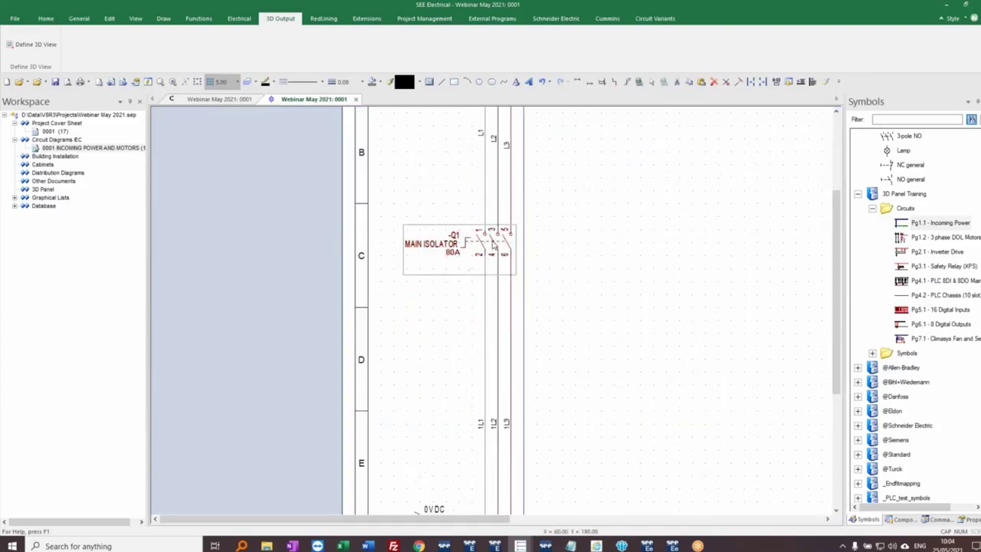
pyautogui.doubleClick(494, 246)
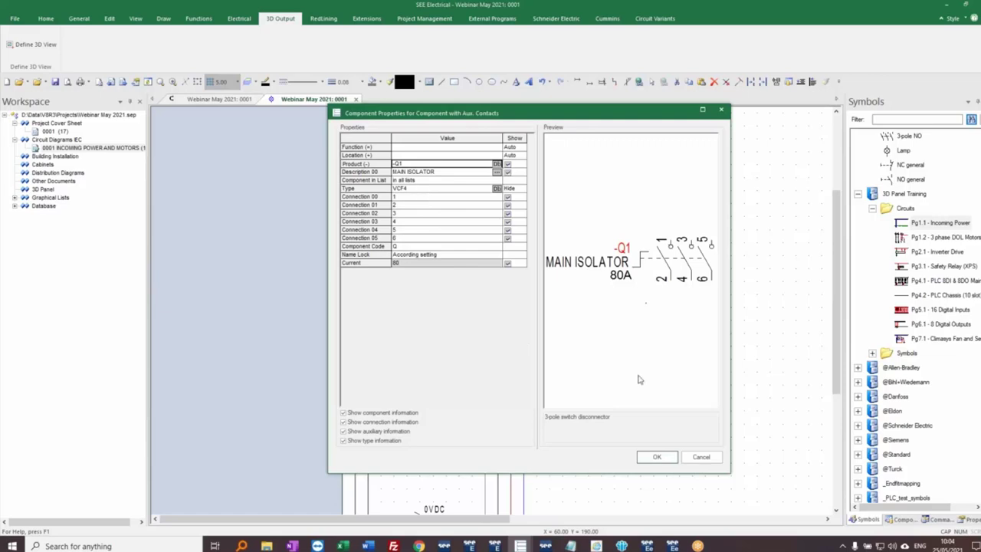
pyautogui.click(700, 458)
pyautogui.scroll(-3, 534, 309)
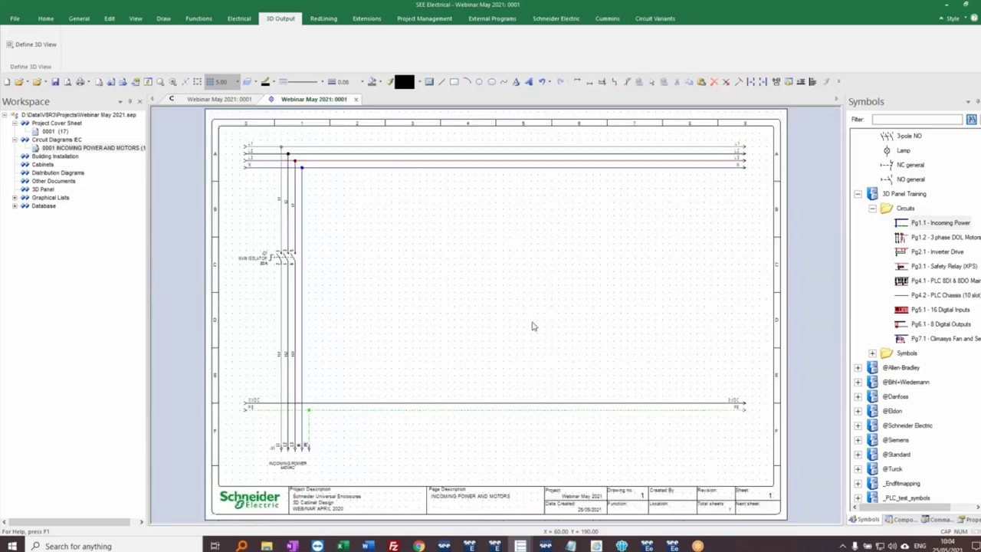
# Step: Insert the Pg1.2 - 3 phase DOL Motors circuit on the page at X 0, Y 0, skipping the terminal properties
pyautogui.click(943, 239)
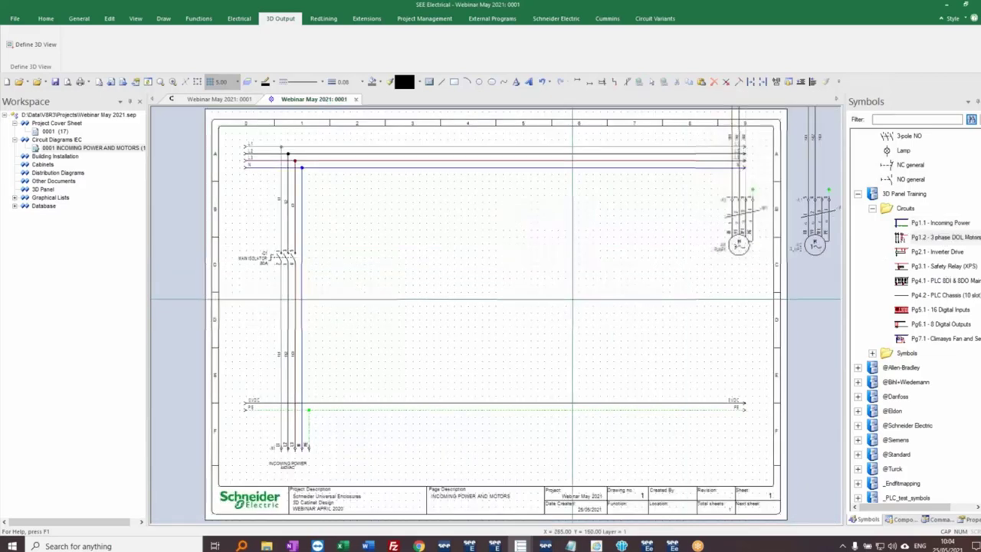
pyautogui.press('space')
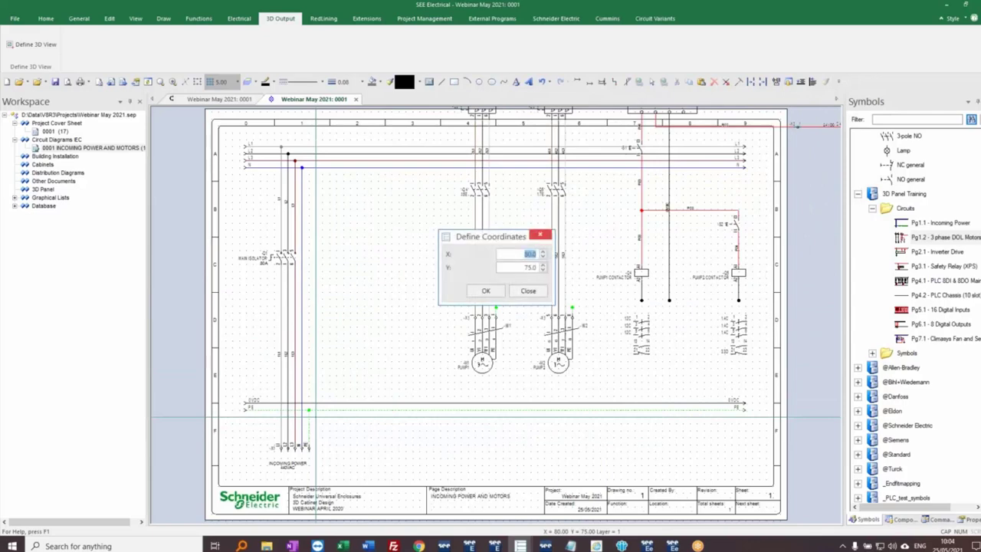
pyautogui.write('0')
pyautogui.press('Tab')
pyautogui.write('0')
pyautogui.press('Return')
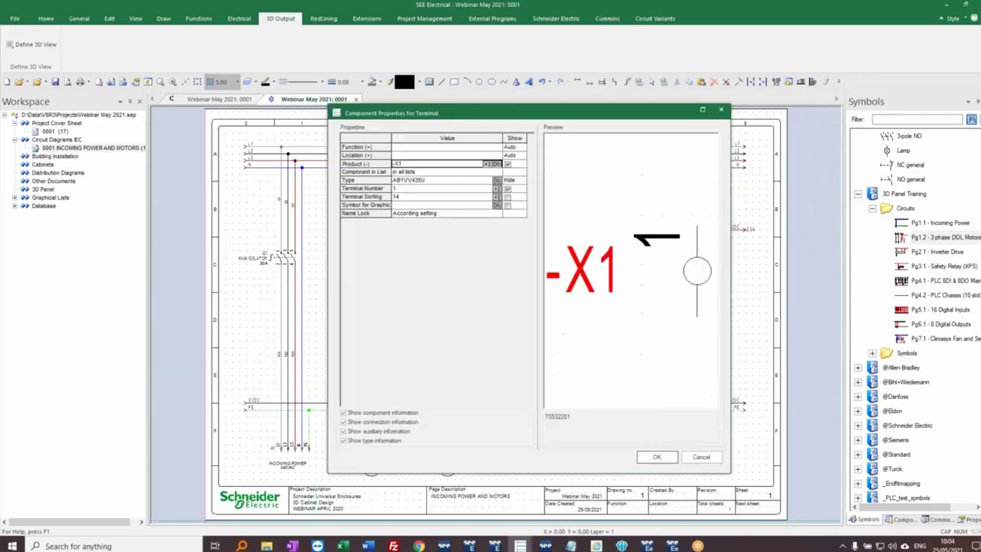
pyautogui.click(702, 458)
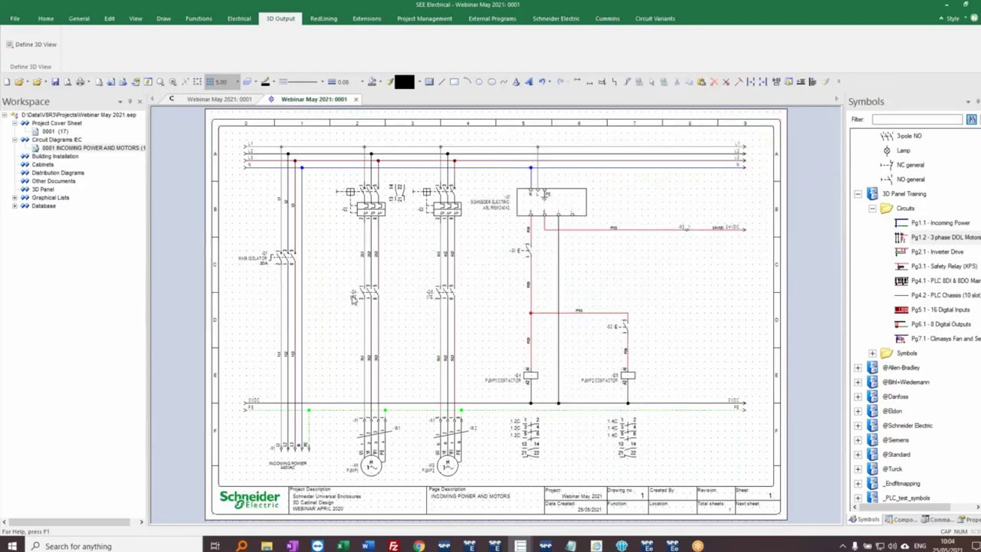
# Step: Follow the 1.2C cross-reference under the PUMP1 contactor coil to its main contacts in the motor circuit
pyautogui.scroll(2, 498, 320)
pyautogui.scroll(1, 495, 310)
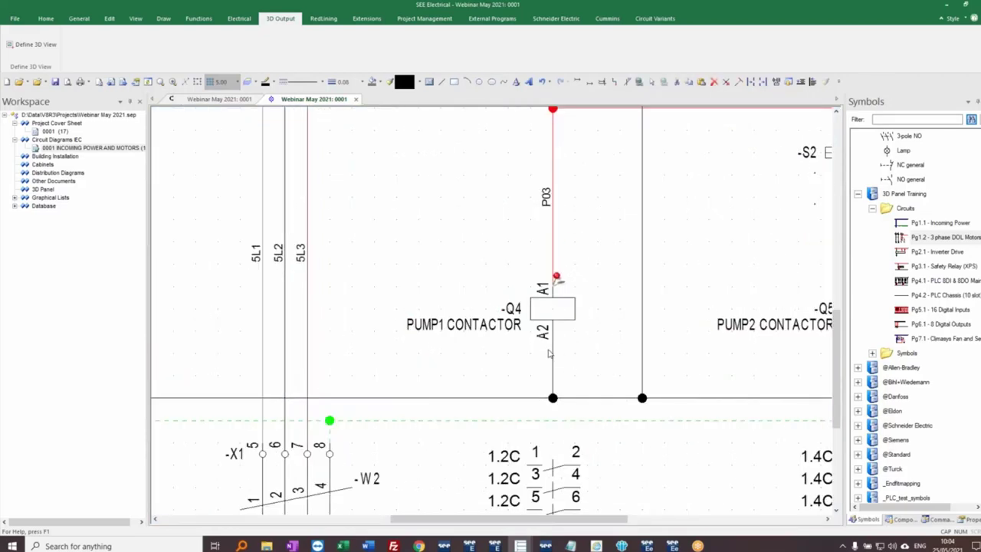
pyautogui.doubleClick(516, 457)
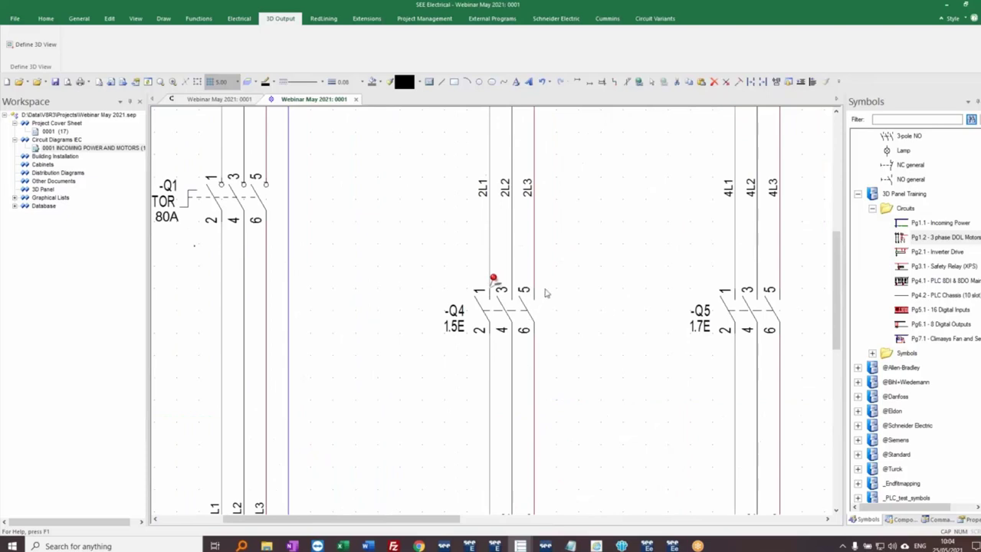
pyautogui.scroll(-1, 493, 315)
pyautogui.scroll(-2, 494, 315)
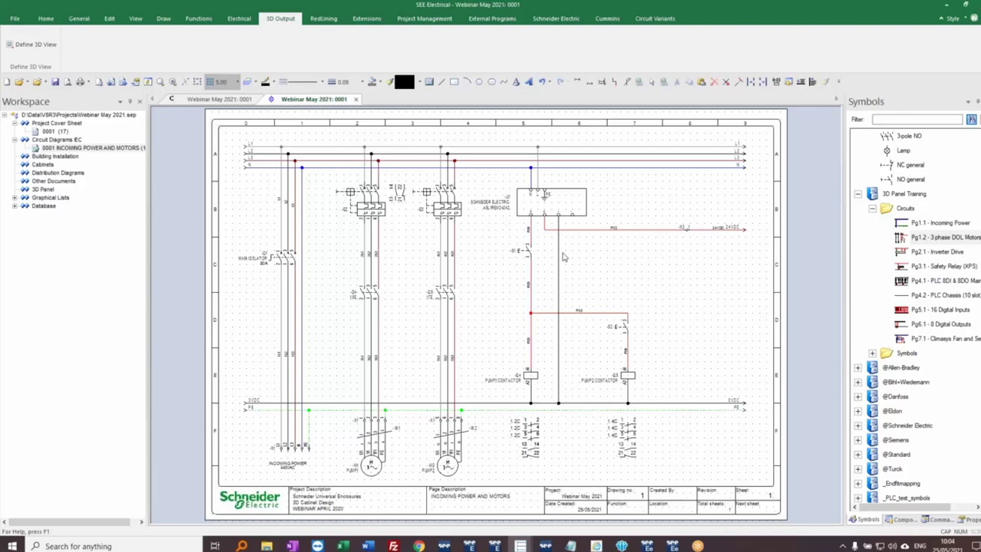
# Step: Add another page to Circuit Diagrams IEC with the page description VSD
pyautogui.rightClick(77, 141)
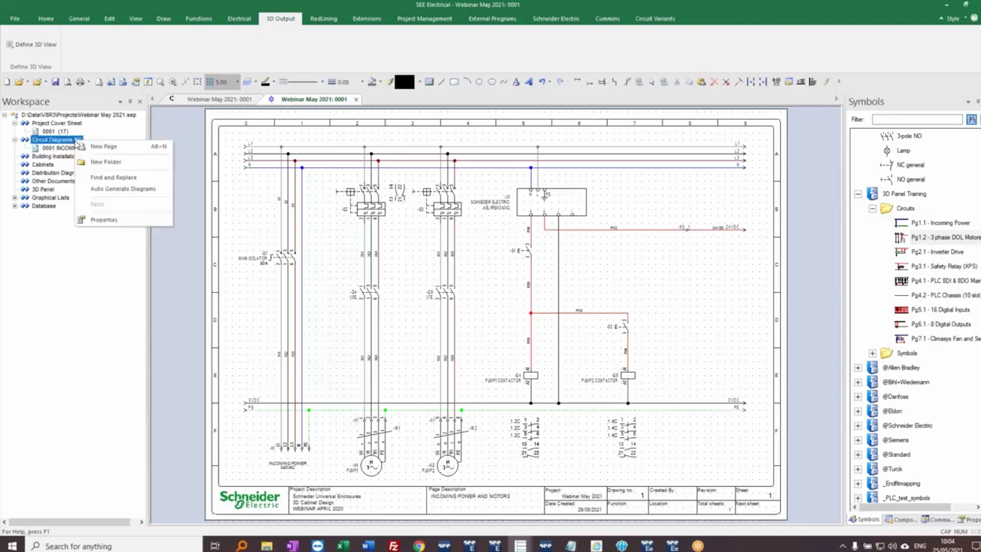
pyautogui.click(107, 147)
pyautogui.click(593, 298)
pyautogui.write('VSD')
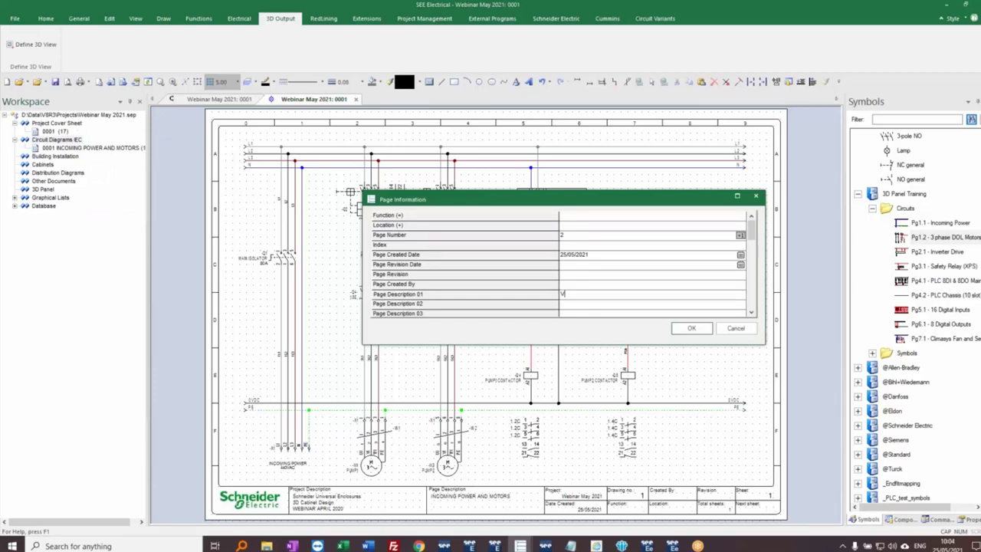
pyautogui.click(691, 328)
# Step: Insert the Pg2.1 - Inverter Drive circuit on the VSD page at X 0, Y 0, skipping the terminal properties
pyautogui.click(949, 253)
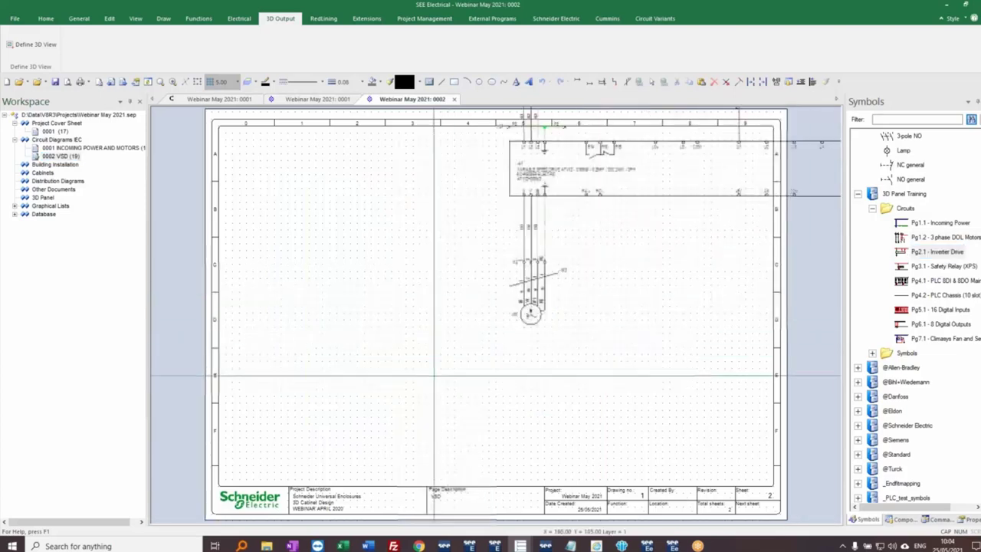
pyautogui.press('space')
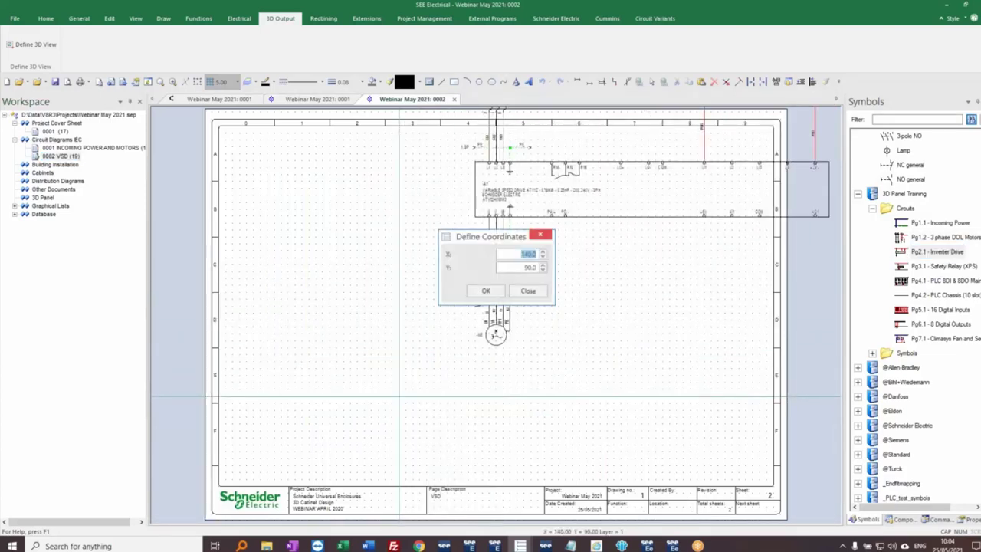
pyautogui.write('0')
pyautogui.press('Return')
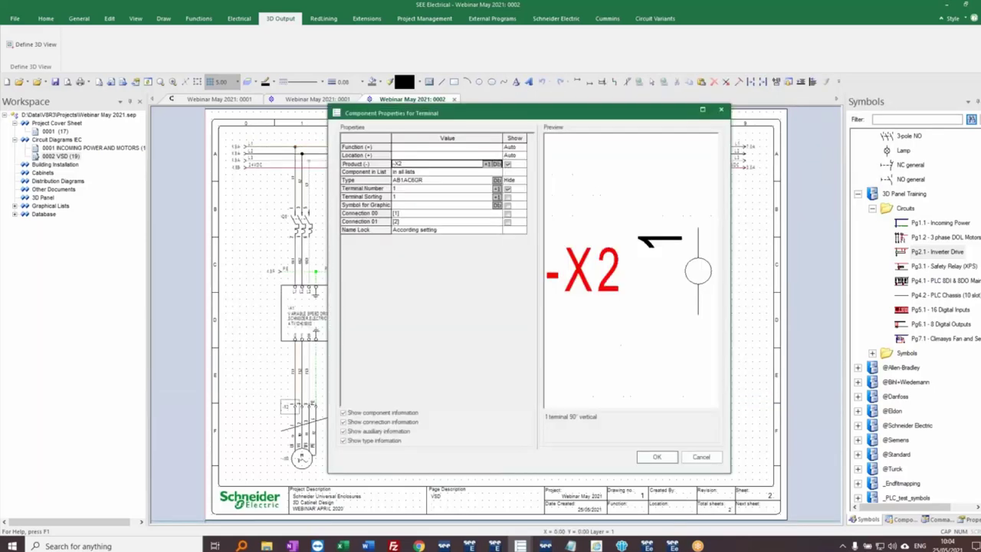
pyautogui.click(701, 457)
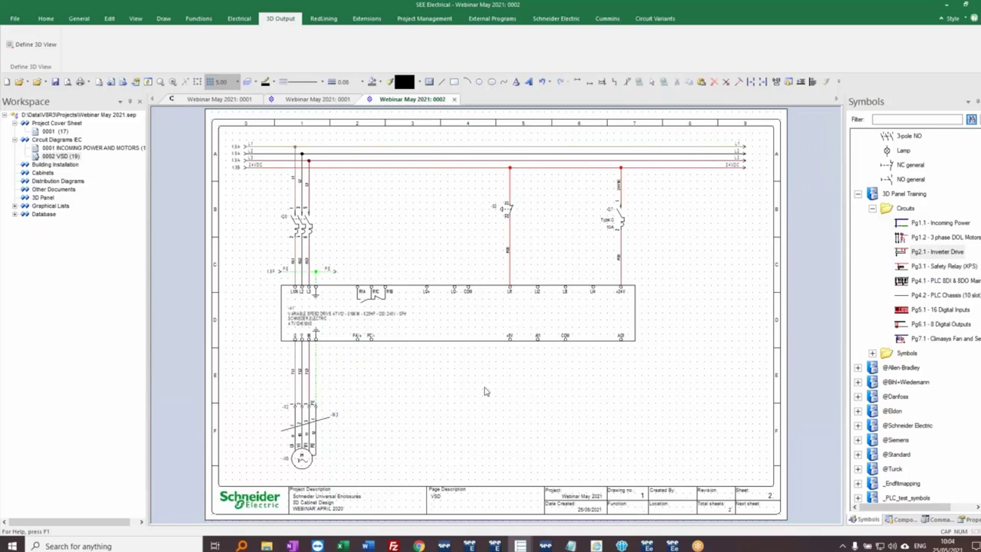
# Step: Add another page to Circuit Diagrams IEC with the page description SAFETY RELAY
pyautogui.rightClick(54, 140)
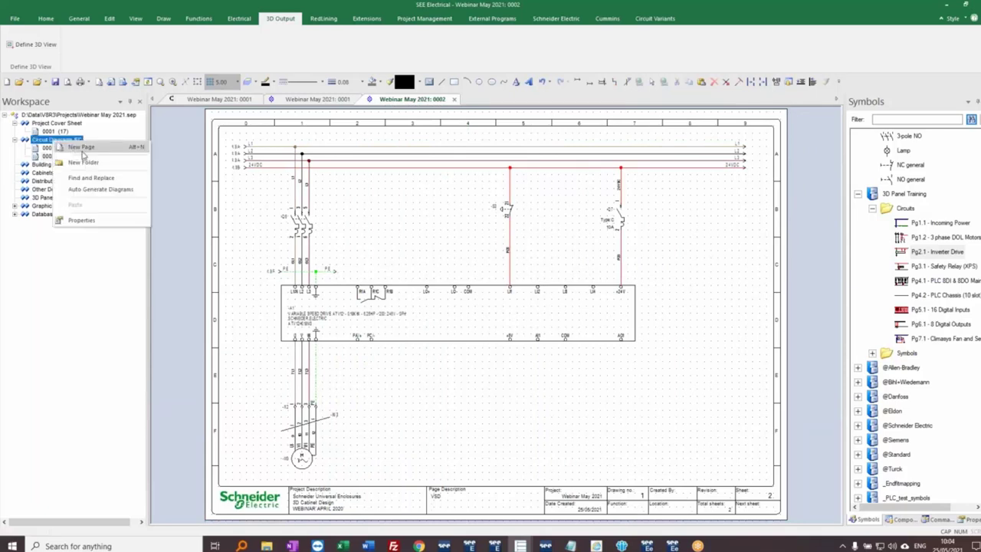
pyautogui.click(82, 147)
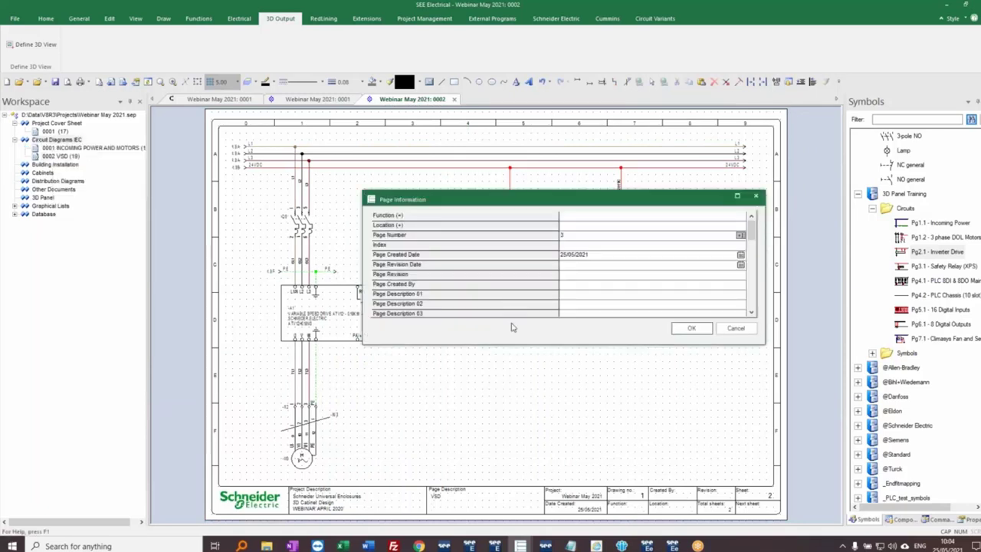
pyautogui.click(595, 297)
pyautogui.write('SAFETY RELAY')
pyautogui.click(691, 328)
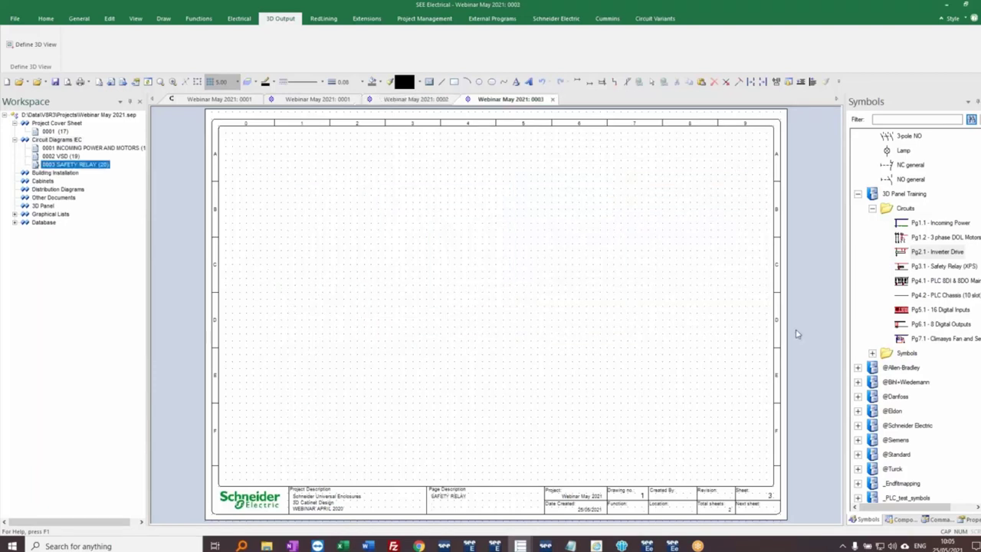
# Step: Insert the Pg3.1 - Safety Relay (XPS) circuit at X 0, Y 0, accepting the 24VDC potential's component properties
pyautogui.click(955, 268)
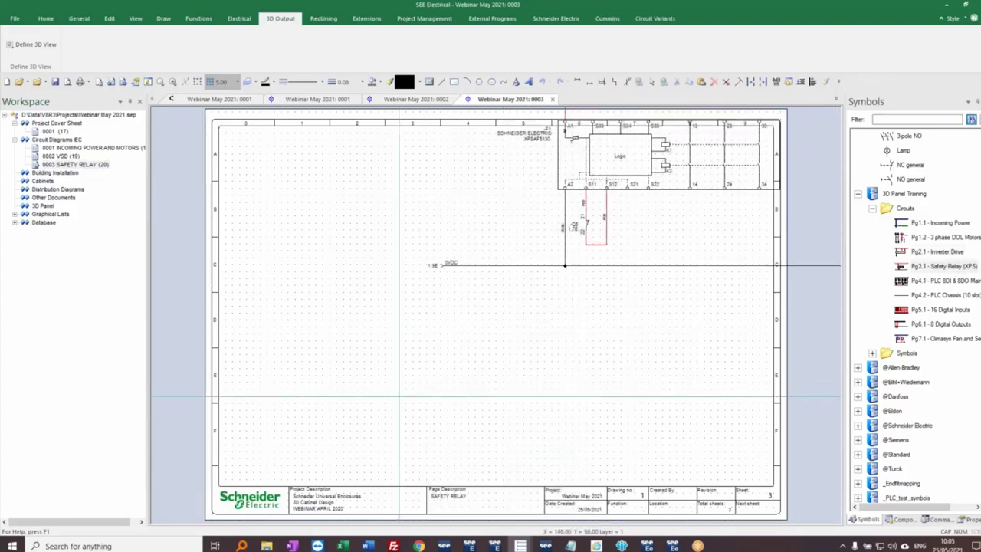
pyautogui.press('space')
pyautogui.press('Tab')
pyautogui.press('BackSpace')
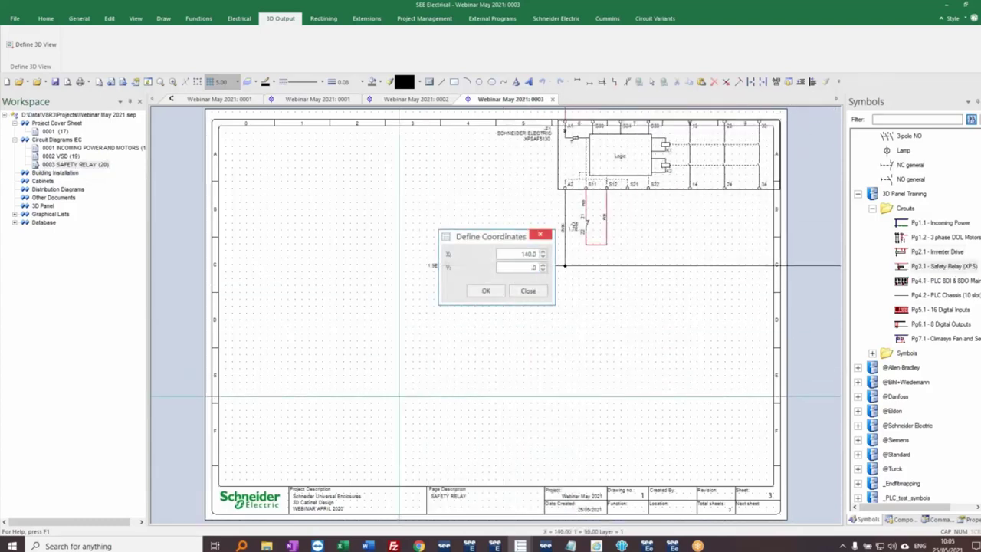
pyautogui.hotkey('shift', 'Tab')
pyautogui.write('0')
pyautogui.click(494, 295)
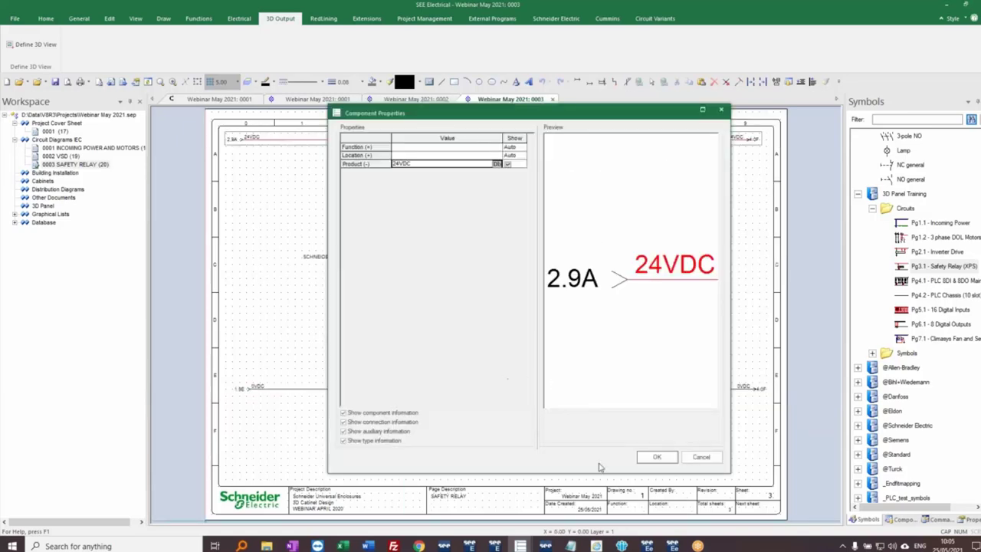
pyautogui.click(662, 456)
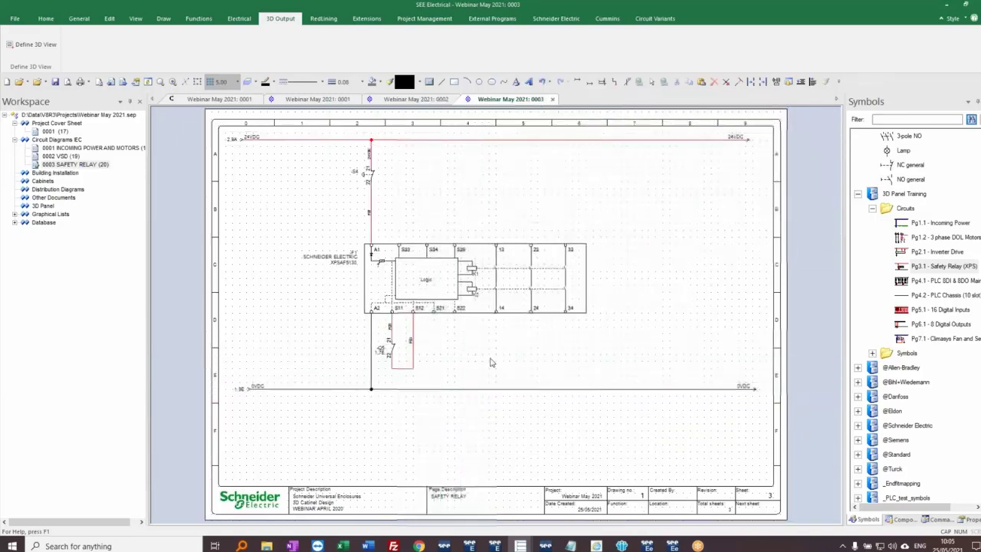
# Step: Follow the cross-reference of the -Q5 contact below the safety relay to its PUMP2 contactor coil and view its contacts
pyautogui.scroll(2, 499, 319)
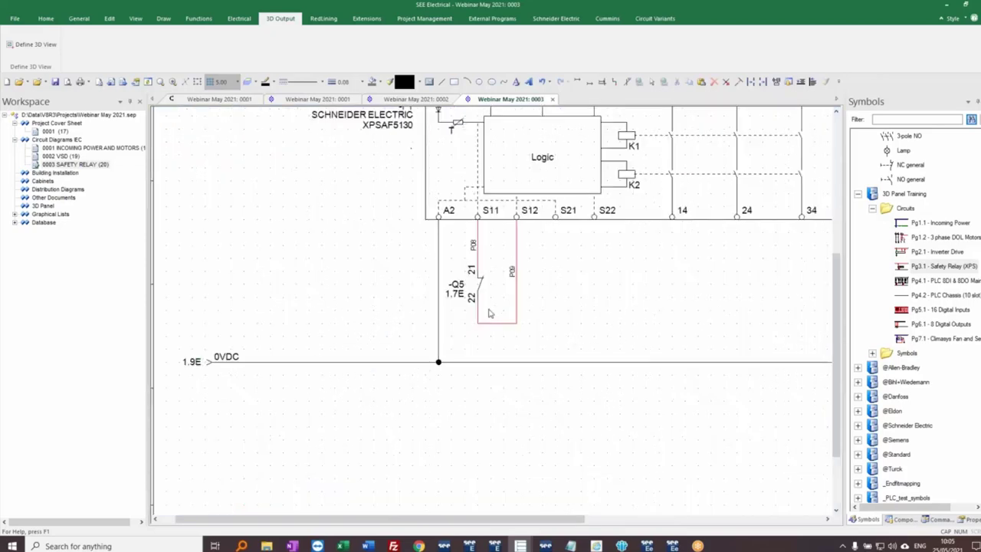
pyautogui.doubleClick(457, 296)
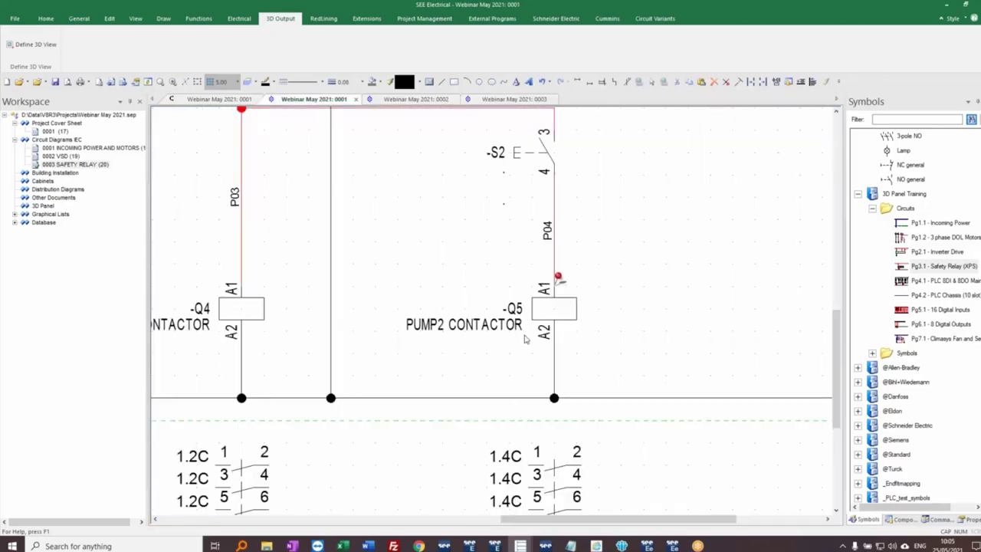
pyautogui.scroll(-2, 550, 415)
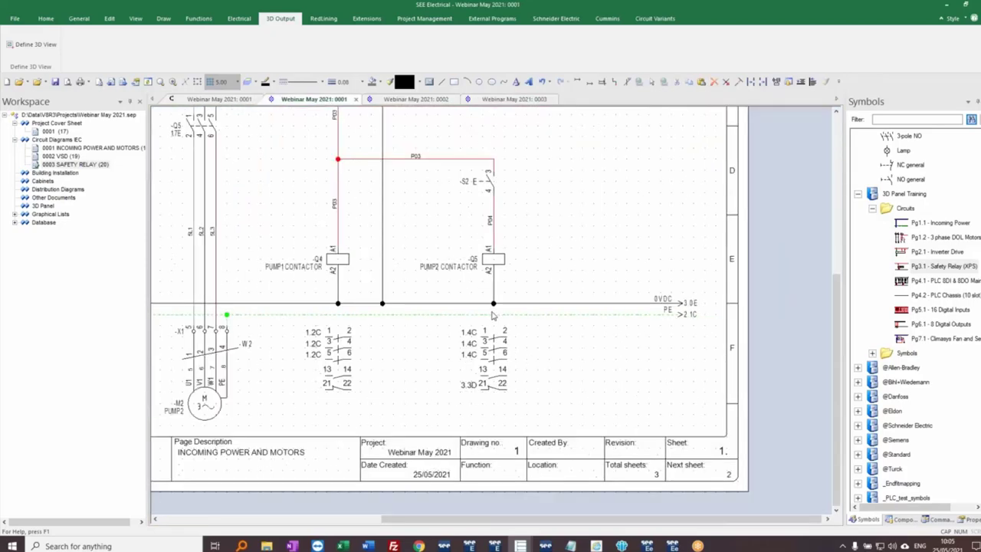
pyautogui.scroll(-3, 506, 312)
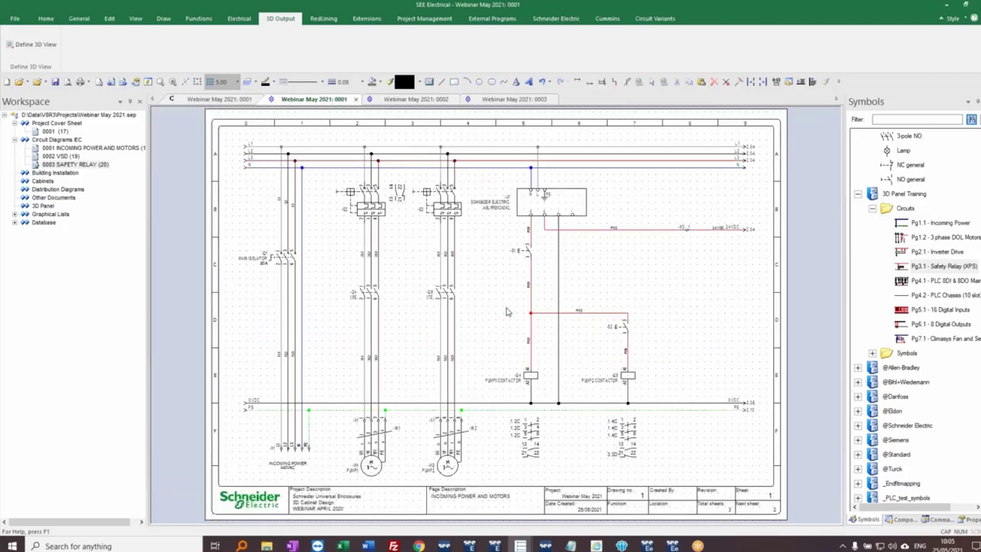
# Step: Inspect the wire properties and net name of the L1 wire below the main isolator, leaving without changes
pyautogui.click(240, 20)
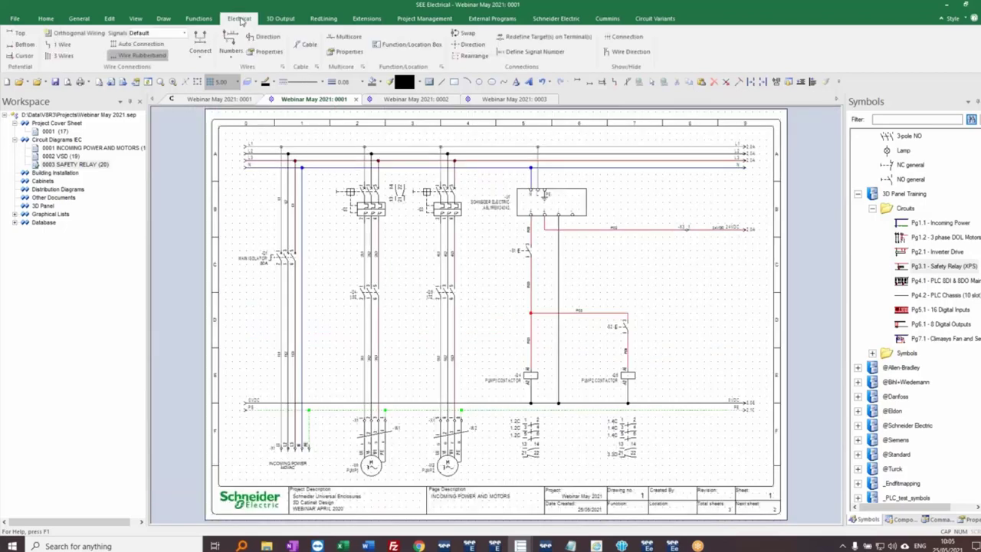
pyautogui.doubleClick(281, 320)
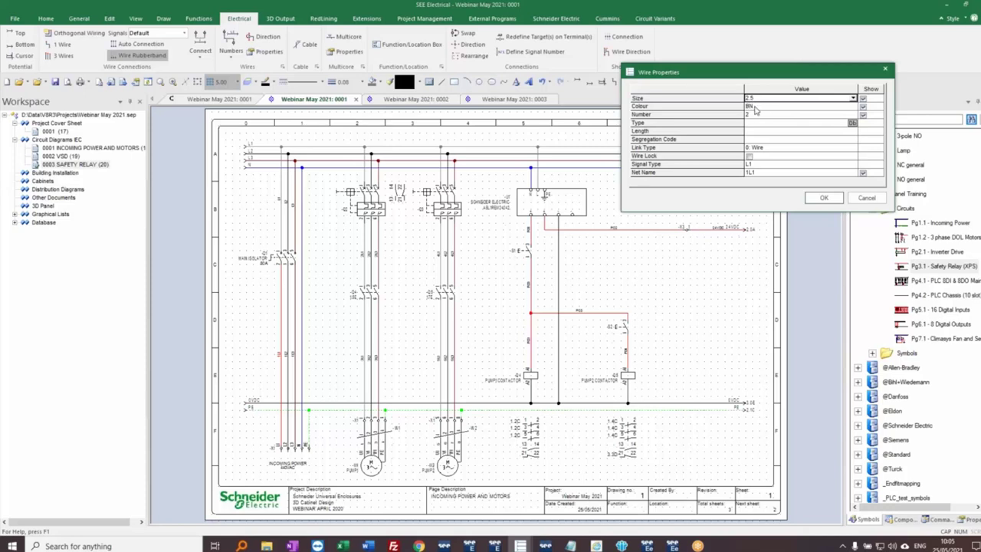
pyautogui.click(757, 172)
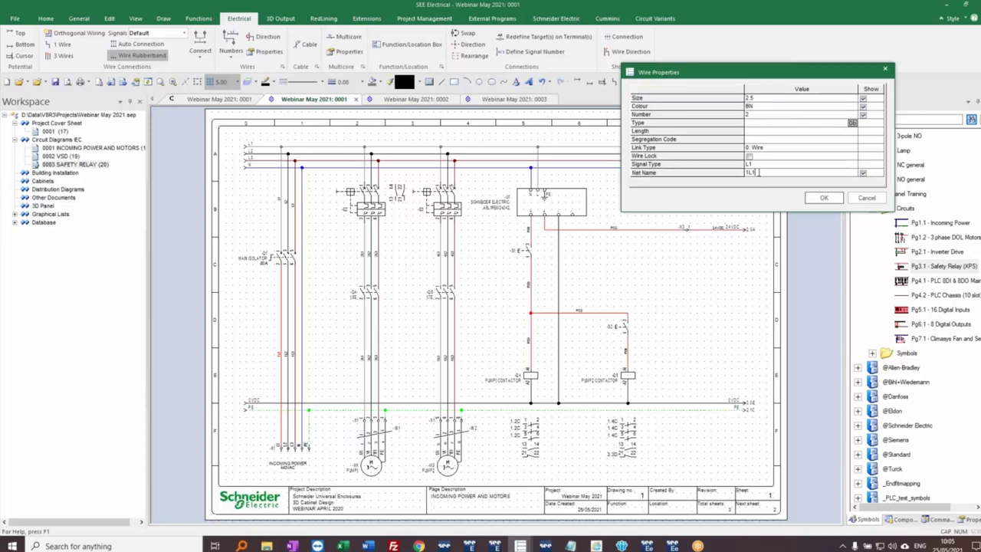
pyautogui.click(867, 200)
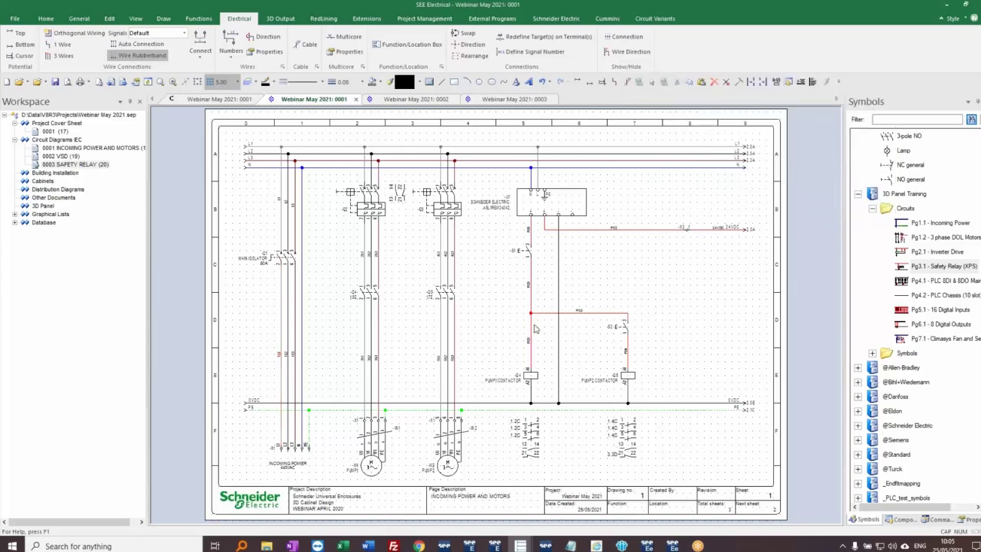
# Step: Delete the wire numbers on all signals, including the unlocked existing numbers
pyautogui.scroll(3, 496, 320)
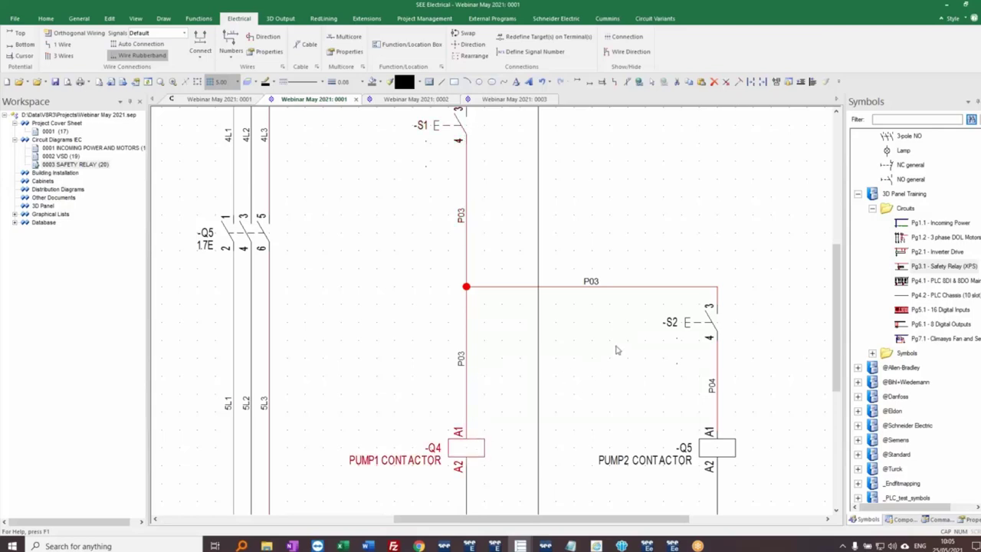
pyautogui.click(467, 440)
pyautogui.click(376, 341)
pyautogui.click(231, 51)
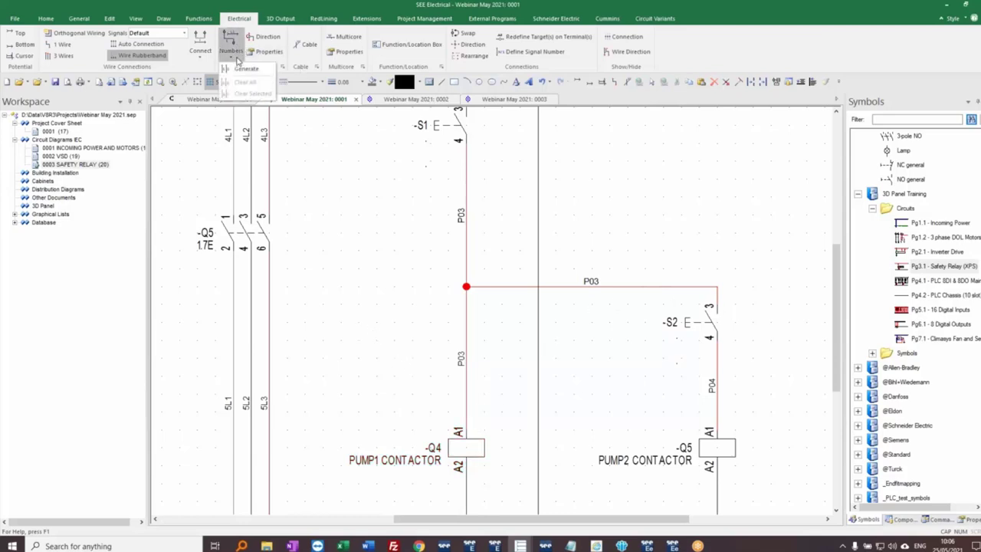
pyautogui.click(247, 70)
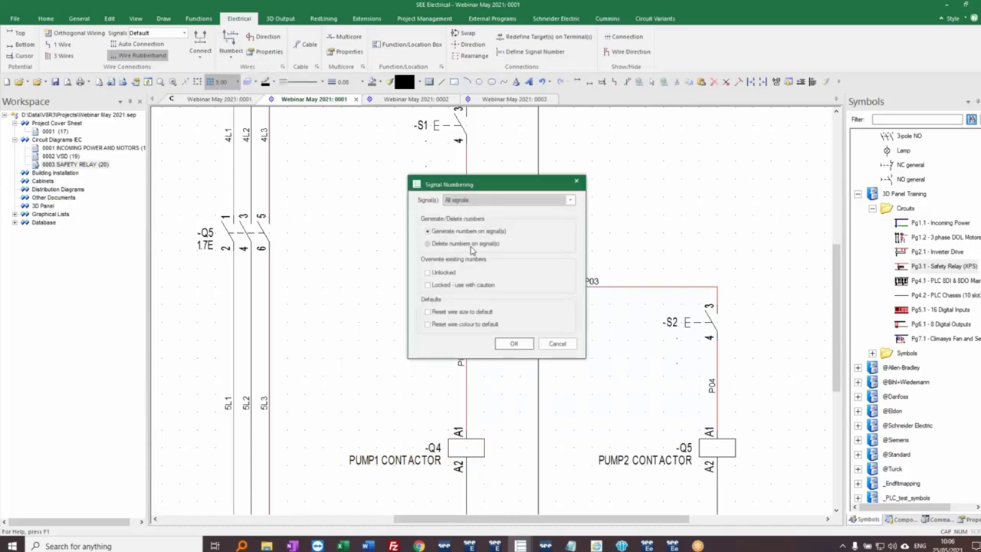
pyautogui.click(459, 244)
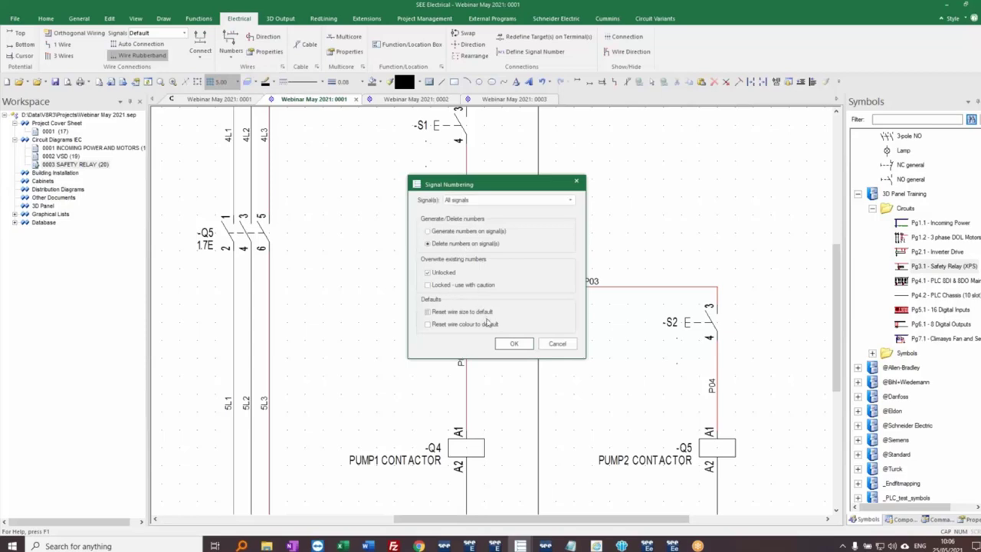
pyautogui.click(515, 343)
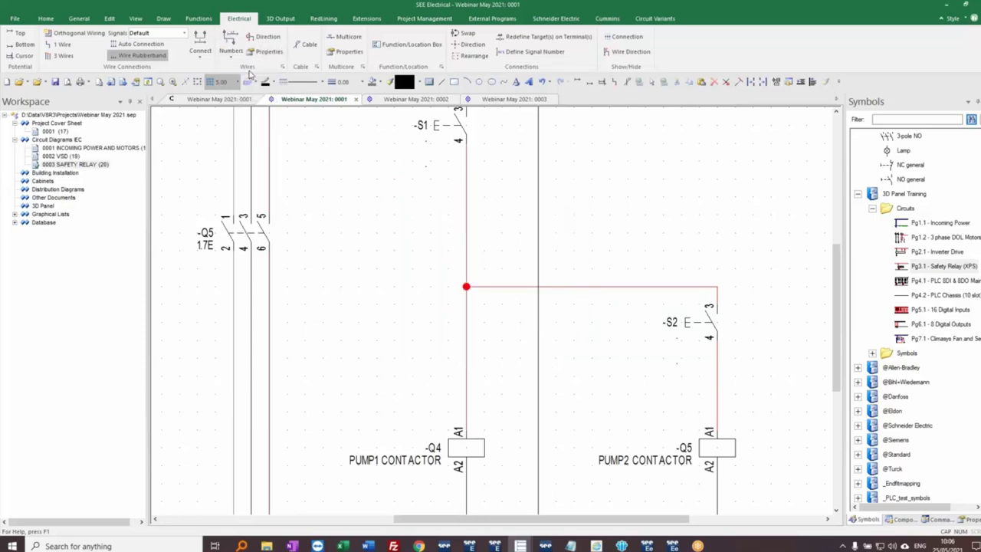
# Step: Generate wire numbers on all signals, resetting wire size and wire colour to default
pyautogui.click(230, 46)
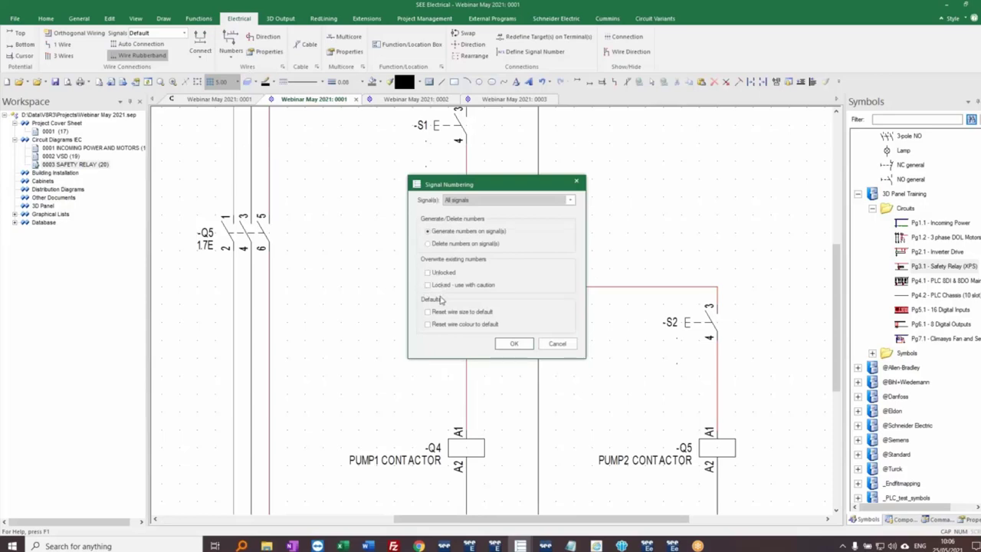
pyautogui.click(440, 311)
pyautogui.click(442, 324)
pyautogui.click(514, 344)
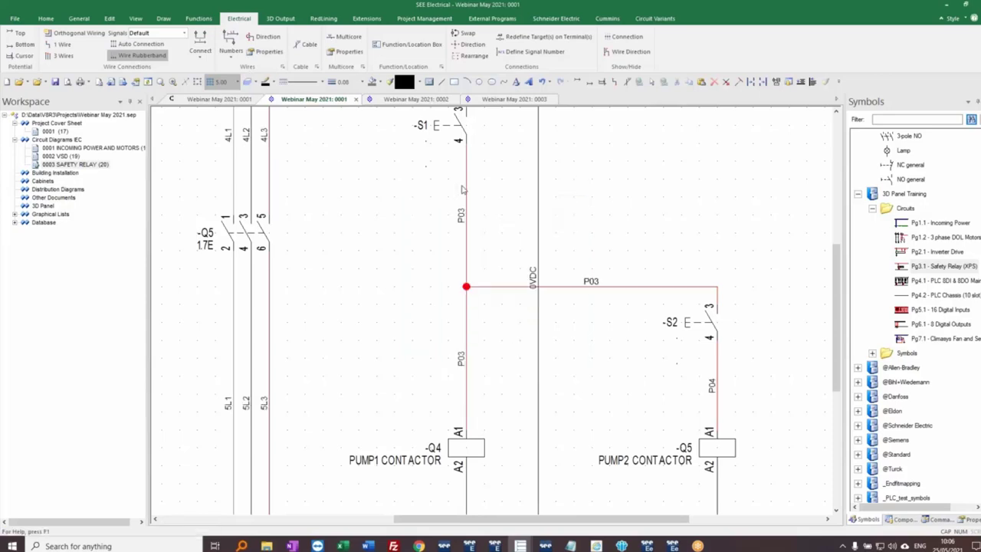
# Step: Inspect the wire properties of the control wire below push button -S1 and review the renumbered page
pyautogui.doubleClick(466, 189)
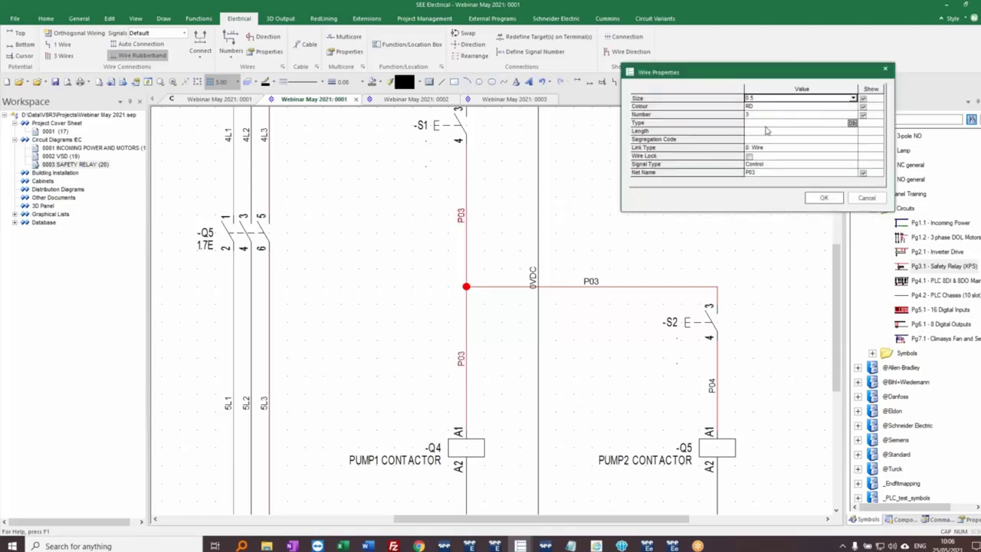
pyautogui.click(865, 198)
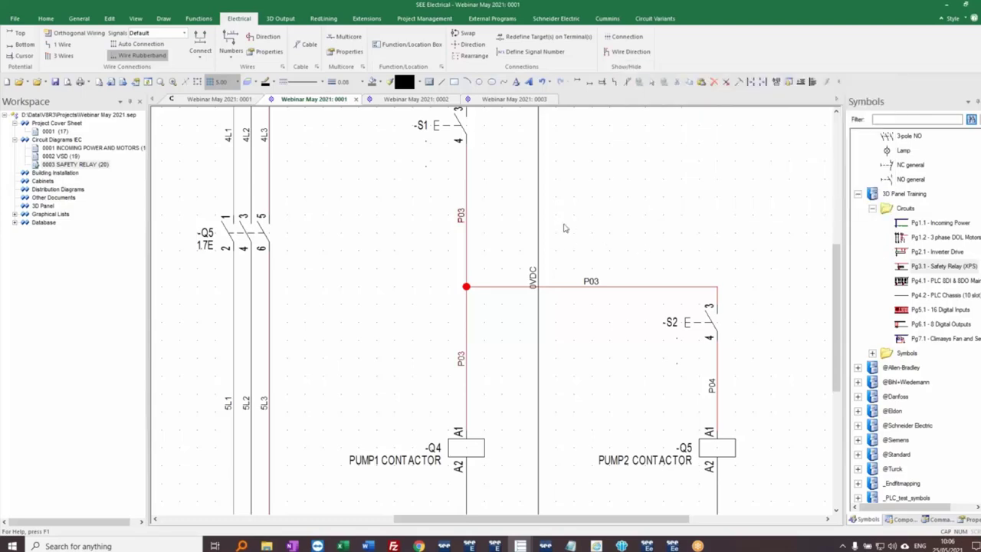
pyautogui.scroll(-1, 564, 228)
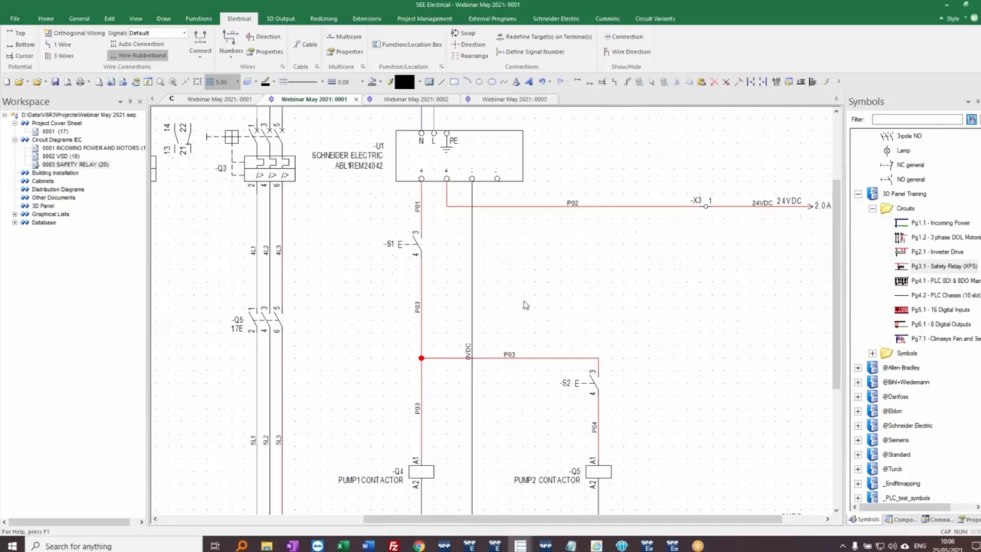
pyautogui.scroll(-2, 492, 317)
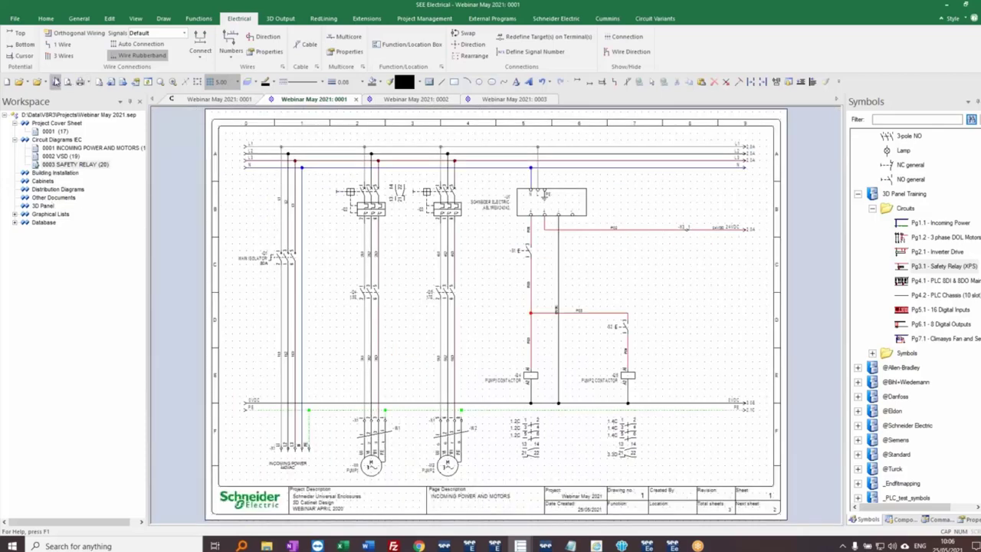
# Step: Add a 3D Panel page with the page description 3D LAYOUT
pyautogui.rightClick(46, 207)
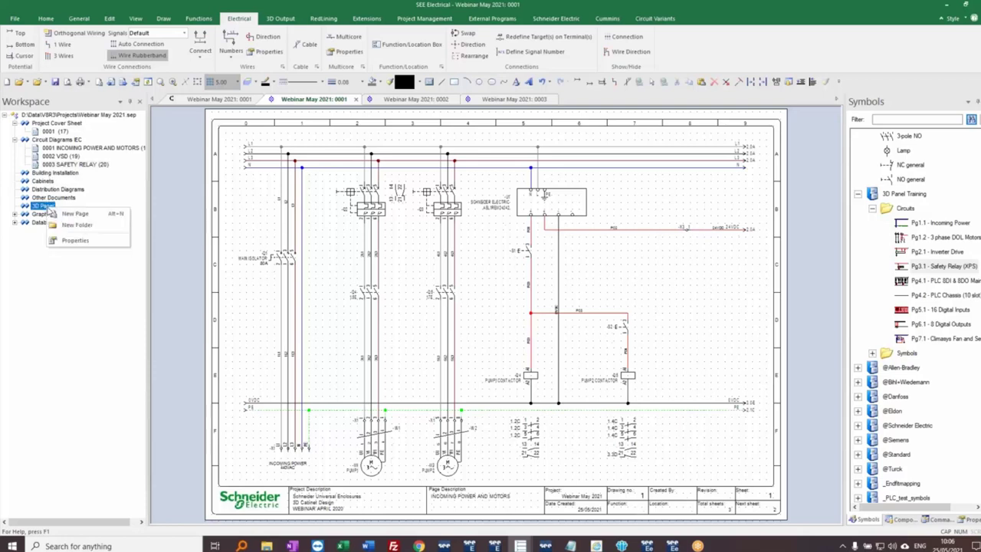
pyautogui.click(92, 215)
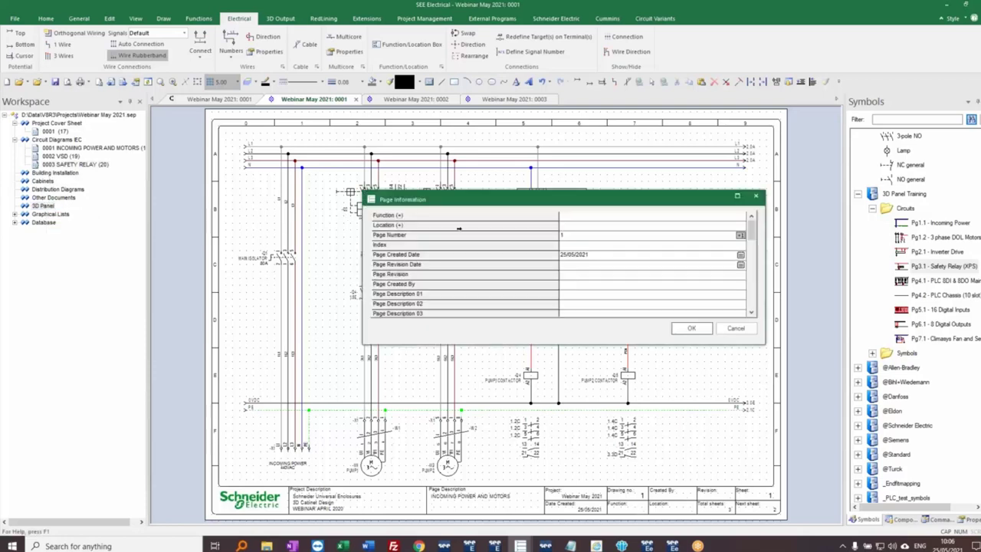
pyautogui.click(580, 294)
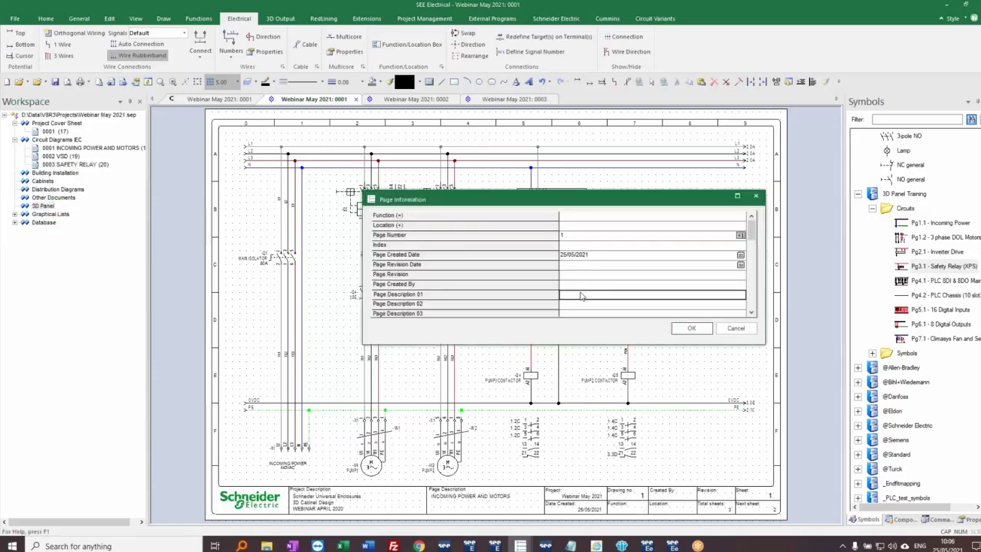
pyautogui.write('3D LAYOUT')
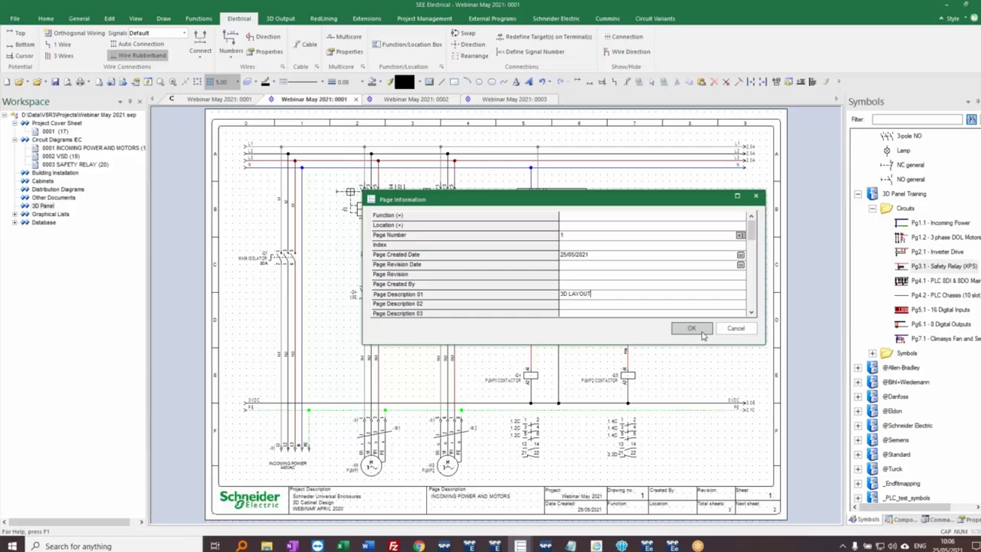
pyautogui.click(691, 329)
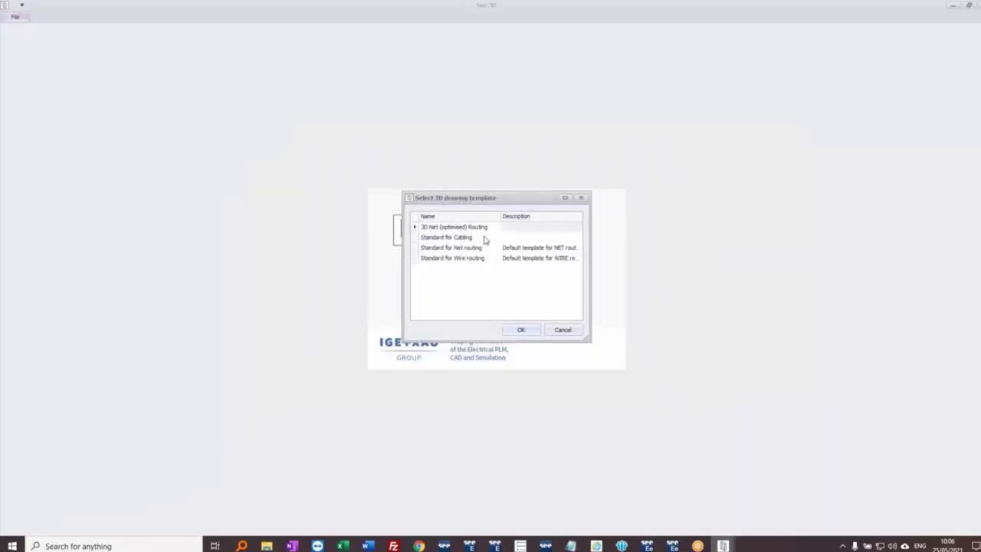
# Step: Create the 3D drawing from the 3D Net (optimised) Routing template and load the components of the (Empty) function
pyautogui.click(471, 229)
pyautogui.click(528, 333)
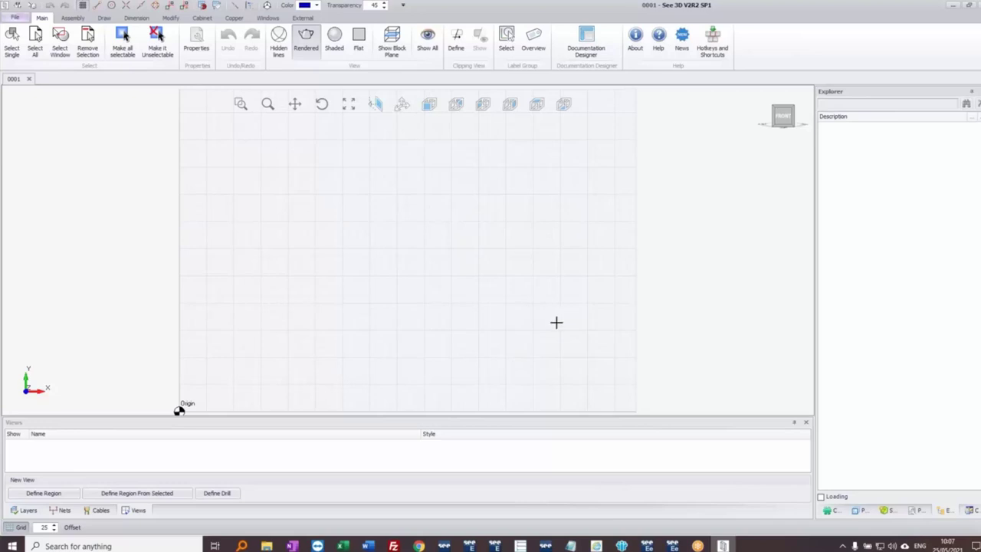
pyautogui.click(835, 512)
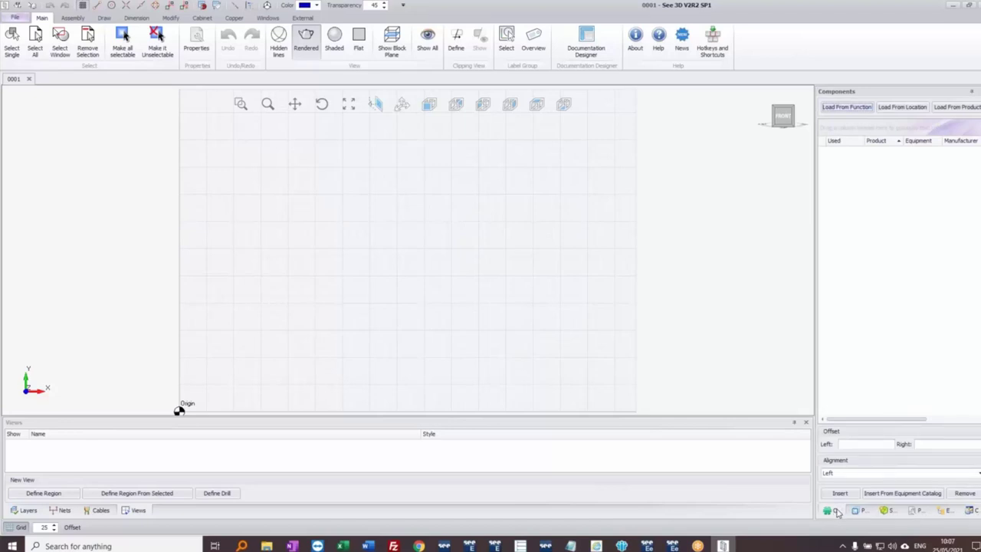
pyautogui.click(854, 111)
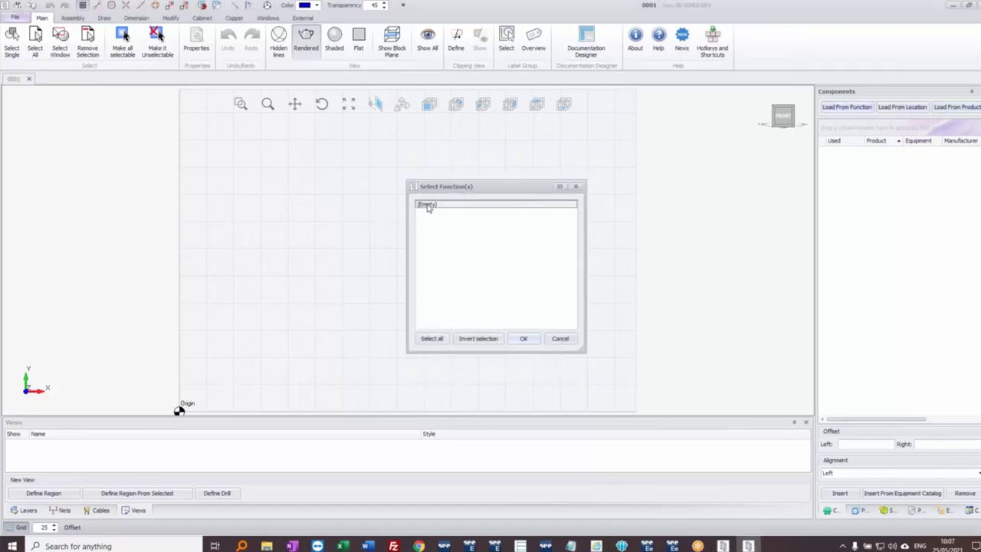
pyautogui.click(524, 337)
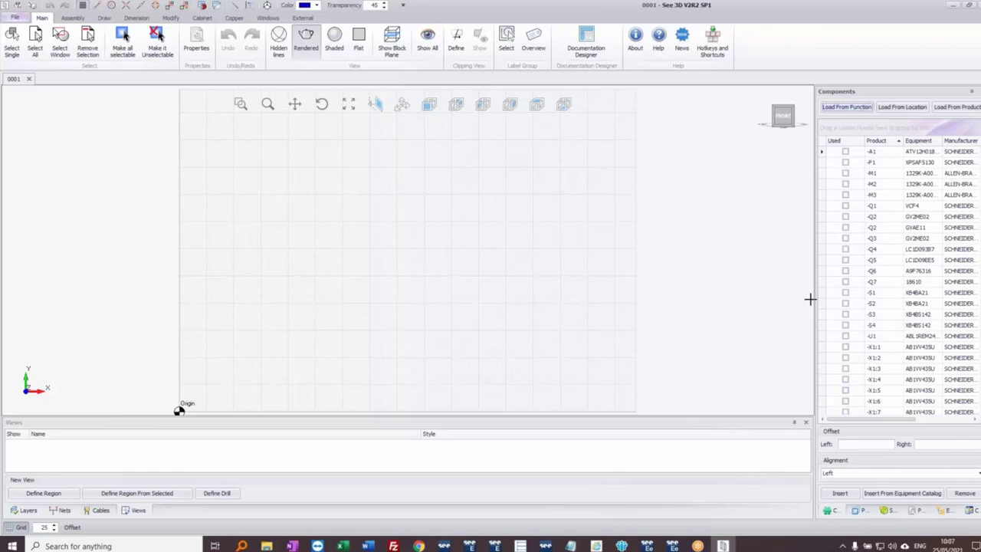
pyautogui.moveTo(811, 299); pyautogui.dragTo(794, 301)
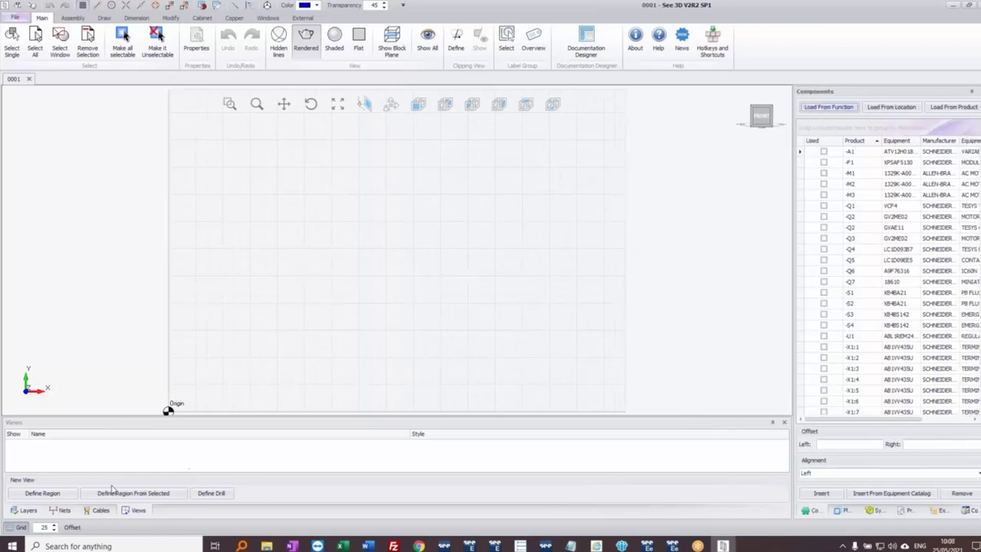
# Step: Review the net list, examining the extremities and wires of control signal P03
pyautogui.click(61, 510)
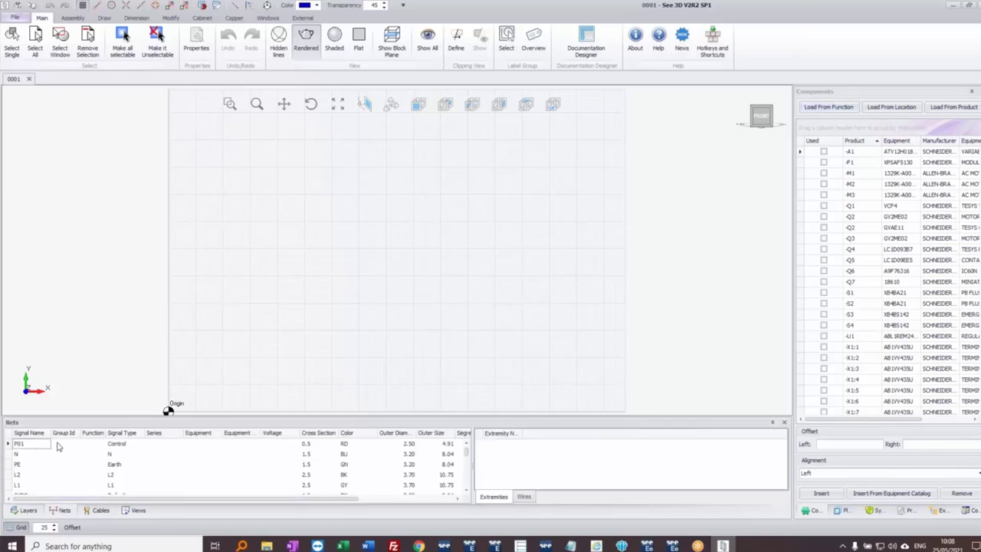
pyautogui.scroll(-1, 57, 471)
pyautogui.scroll(-2, 56, 472)
pyautogui.scroll(-1, 53, 475)
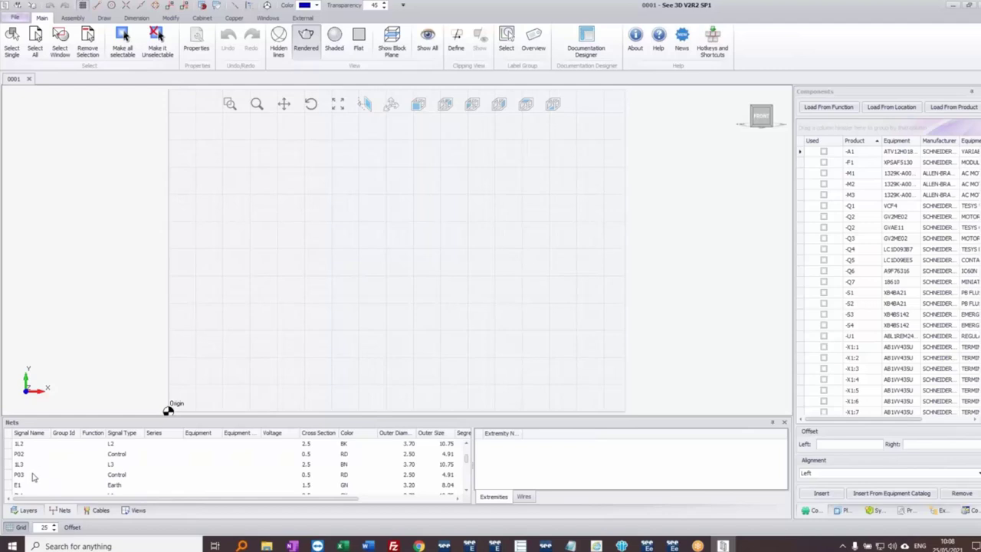
pyautogui.click(26, 476)
pyautogui.click(498, 446)
pyautogui.click(498, 454)
pyautogui.click(498, 465)
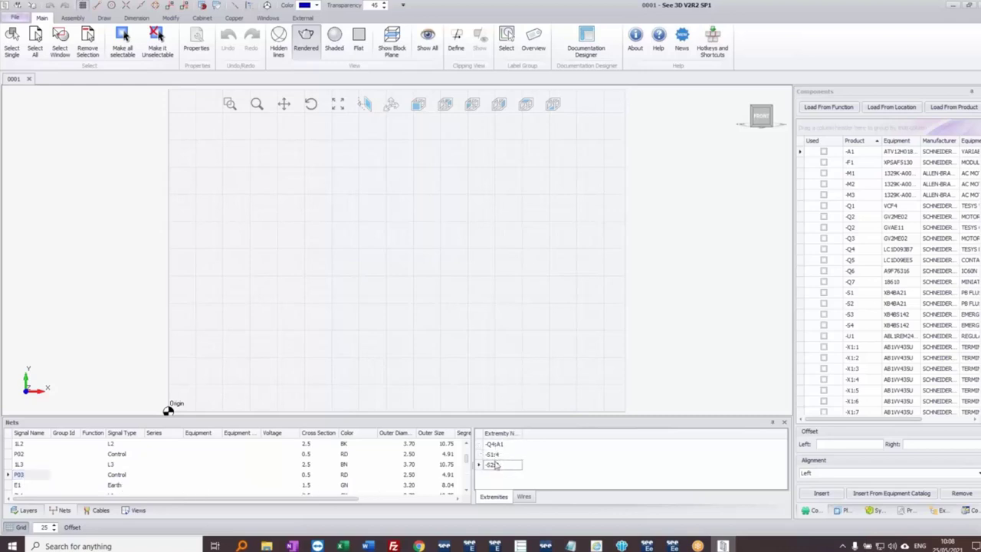
pyautogui.click(523, 496)
pyautogui.click(494, 496)
# Step: Place component -A1 freely in the empty 3D drawing as a trial, and delete it again
pyautogui.click(825, 153)
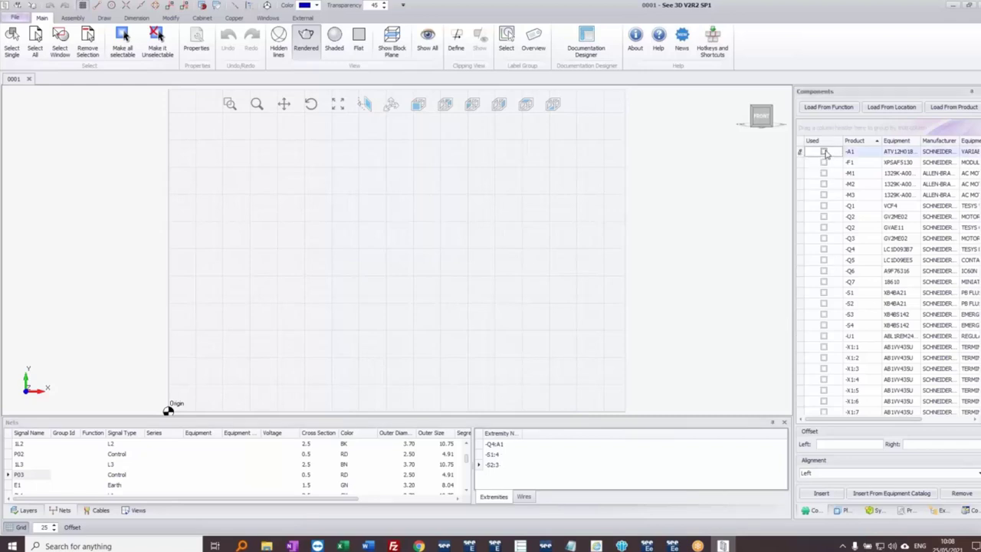
pyautogui.moveTo(825, 153); pyautogui.dragTo(253, 304)
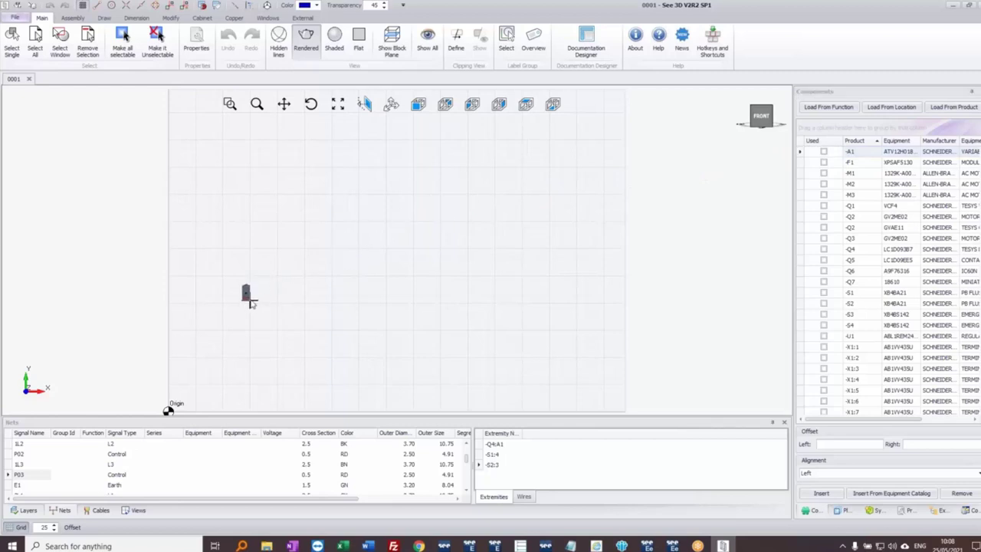
pyautogui.moveTo(250, 300); pyautogui.dragTo(252, 293)
pyautogui.scroll(5, 253, 293)
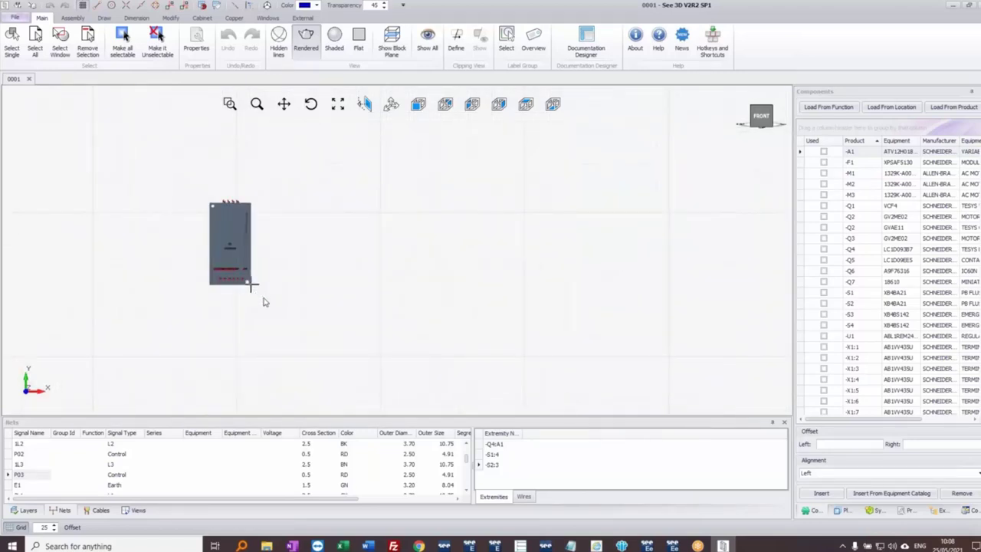
pyautogui.scroll(3, 262, 302)
pyautogui.moveTo(282, 301); pyautogui.dragTo(304, 278, button='middle')
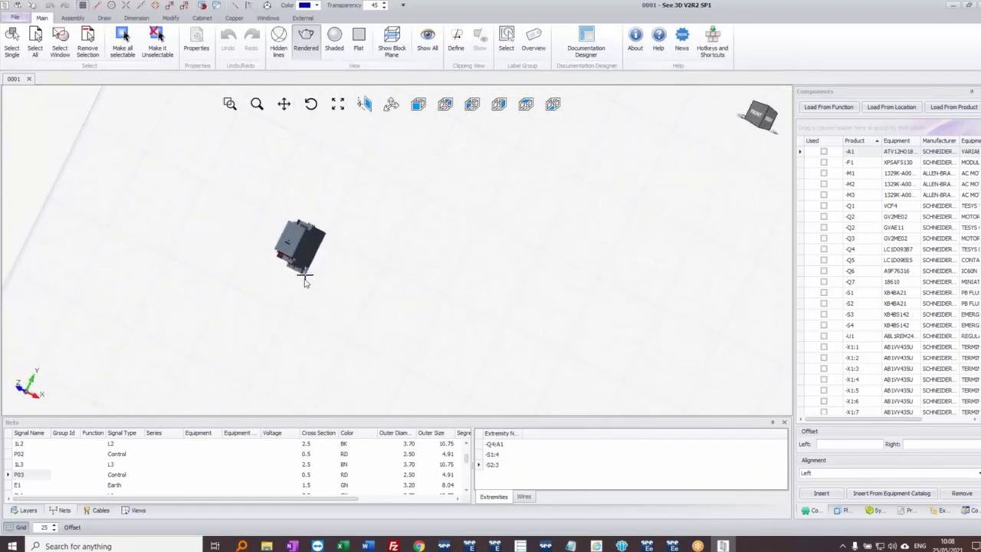
pyautogui.scroll(4, 306, 274)
pyautogui.click(279, 285)
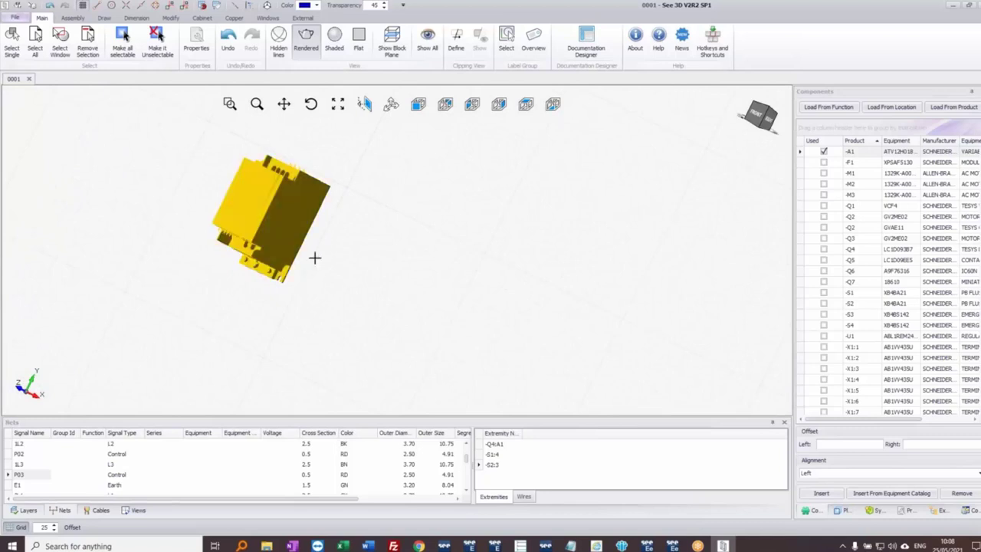
pyautogui.press('Delete')
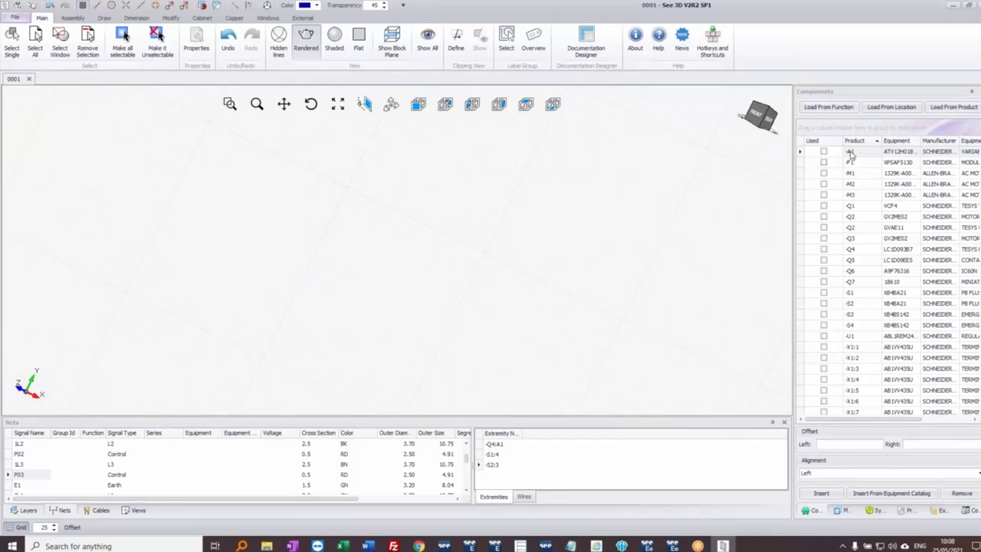
# Step: Show the 3D symbol library with an enlarged list and expand the Schneider Electric Universal Enclosures catalogue
pyautogui.click(843, 511)
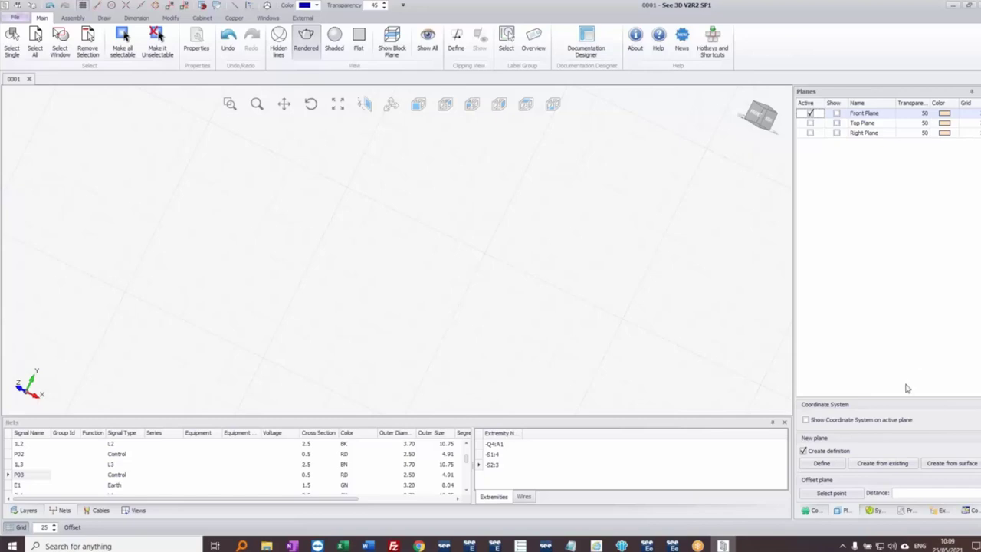
pyautogui.click(877, 511)
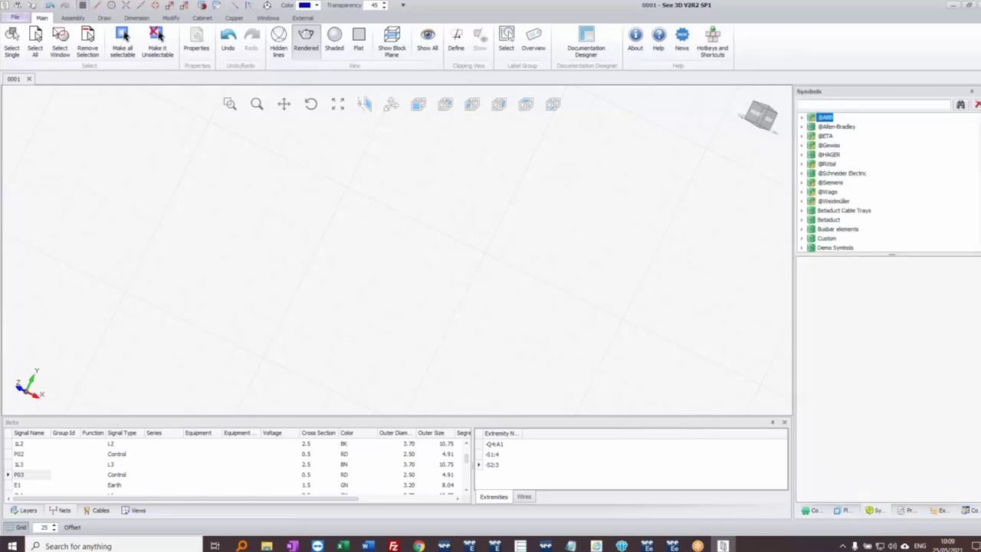
pyautogui.moveTo(857, 255); pyautogui.dragTo(856, 331)
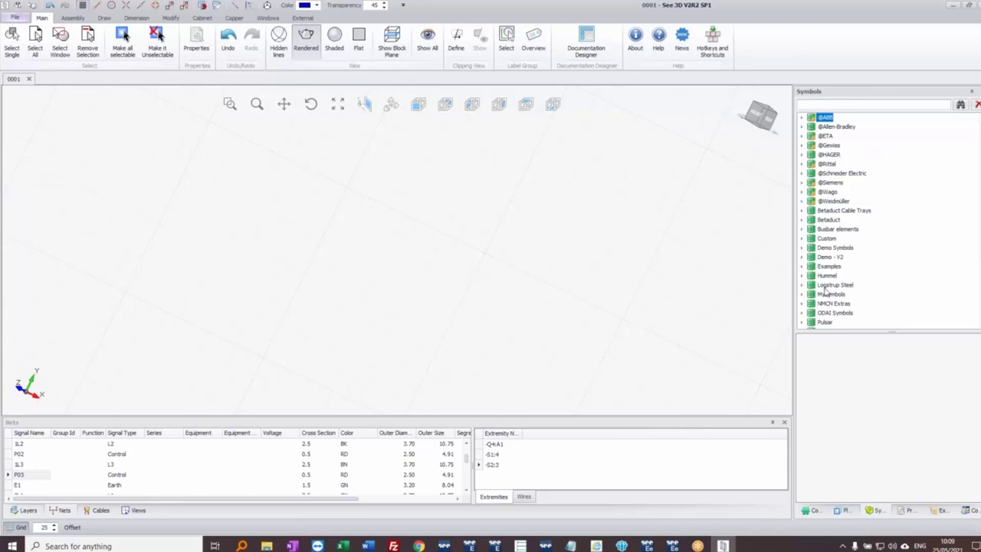
pyautogui.scroll(-3, 825, 292)
pyautogui.click(803, 249)
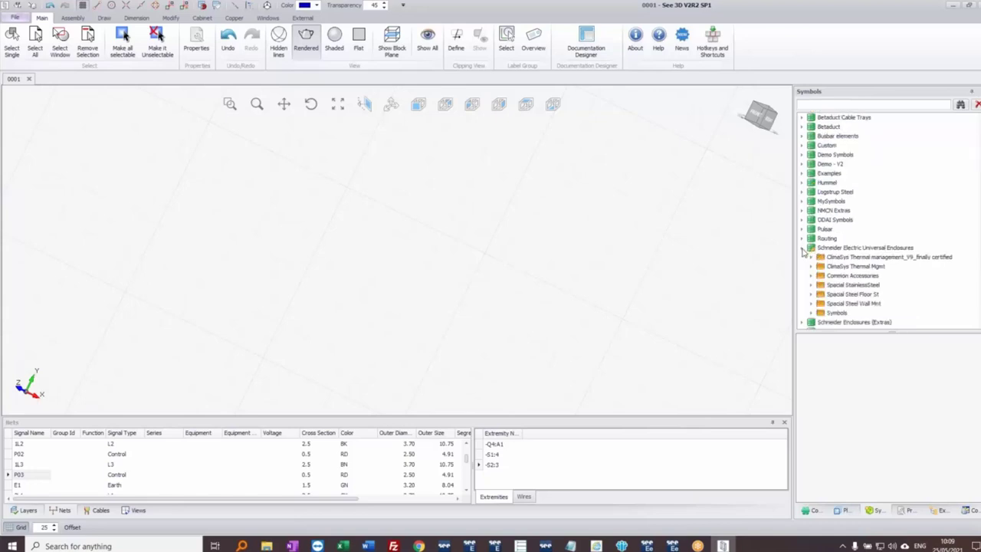
pyautogui.scroll(-2, 872, 255)
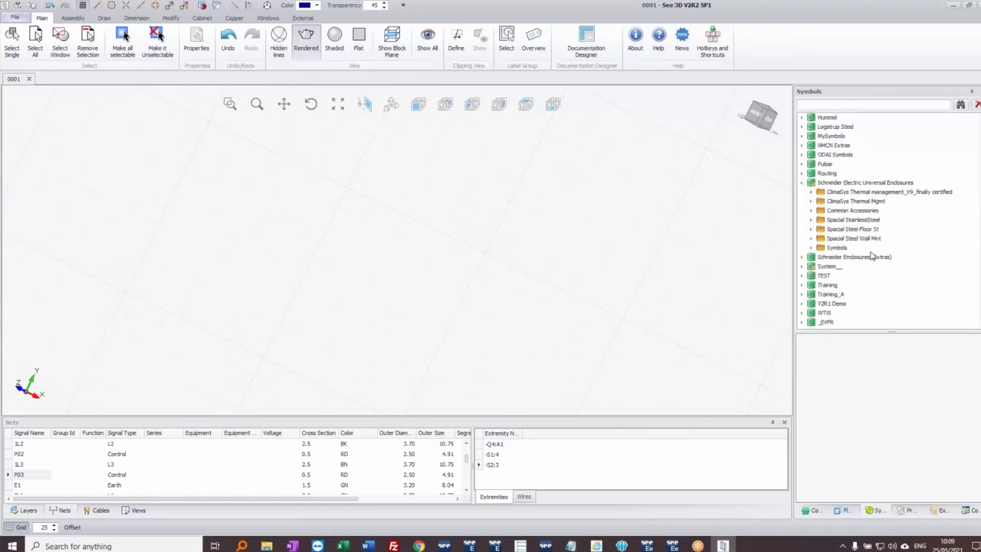
# Step: Insert the Spacial SF enclosure NSYSF12640 without mounting plate, 1200x600x400, near the drawing origin
pyautogui.scroll(-5, 412, 227)
pyautogui.scroll(3, 421, 224)
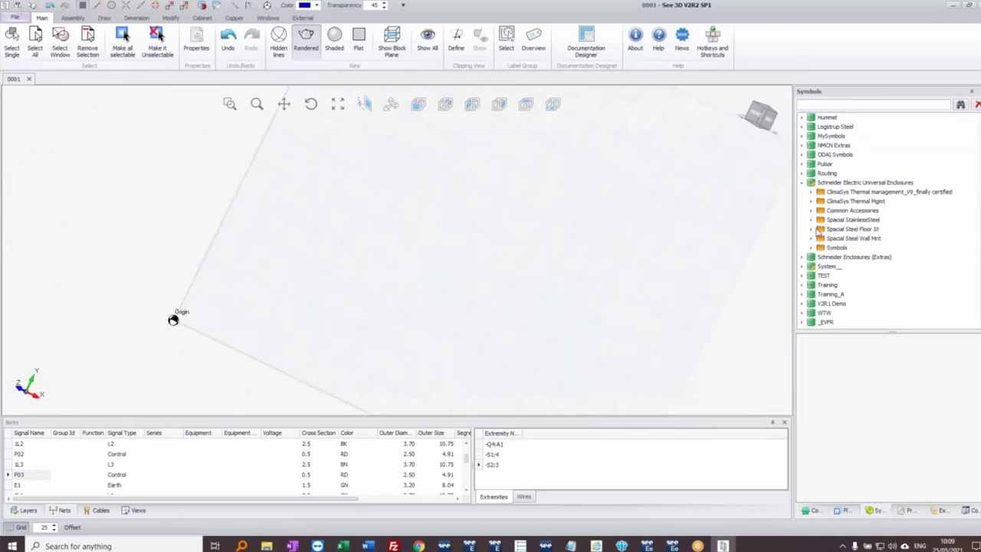
pyautogui.click(811, 230)
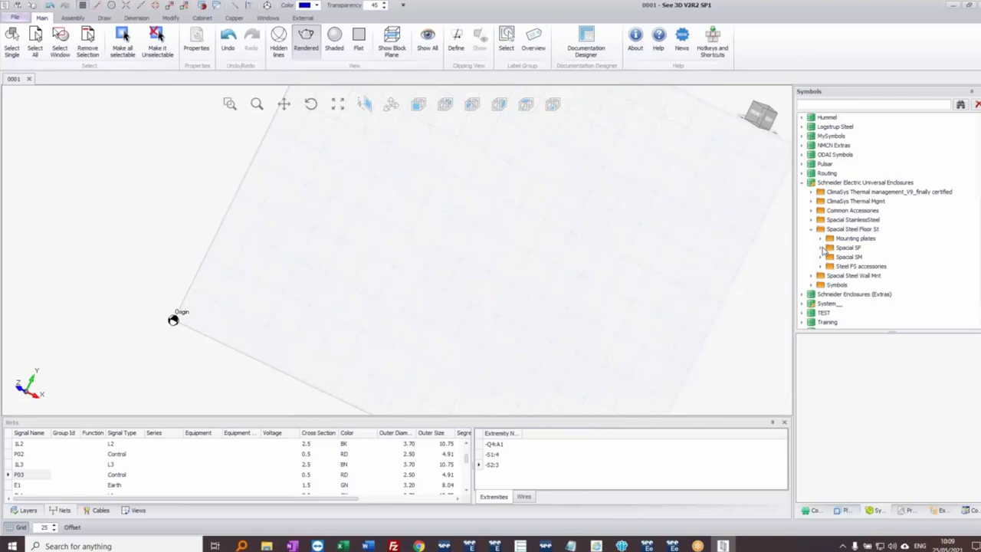
pyautogui.click(820, 248)
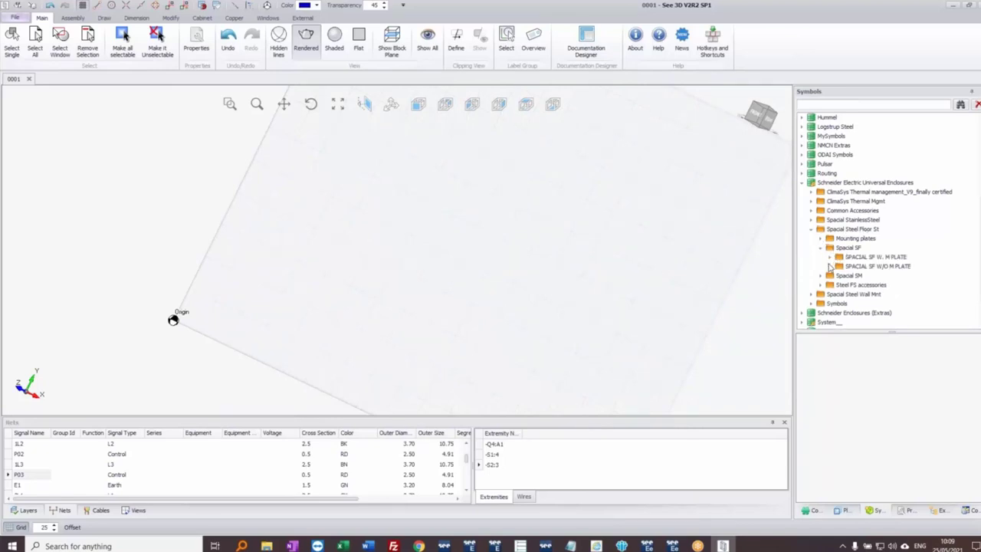
pyautogui.click(831, 267)
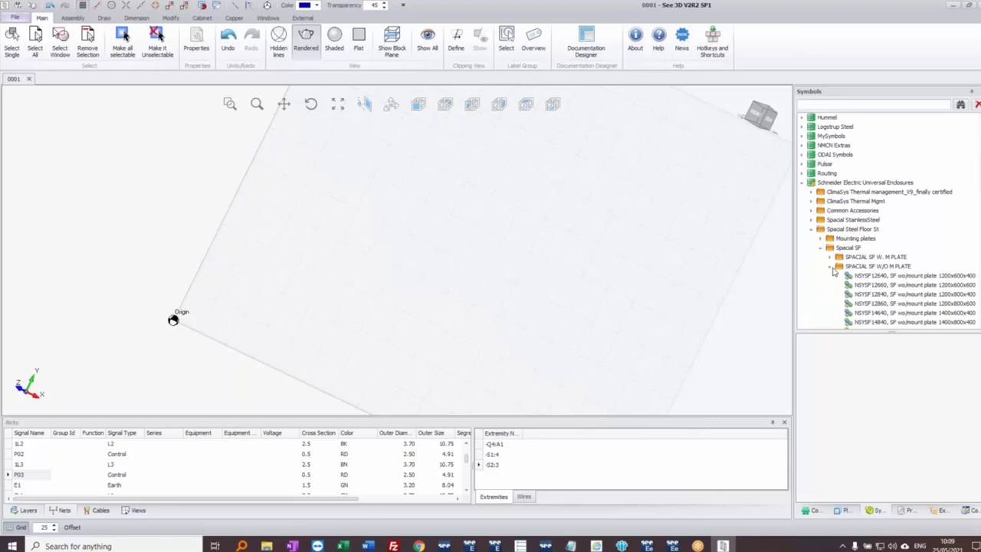
pyautogui.doubleClick(904, 275)
pyautogui.moveTo(265, 280); pyautogui.dragTo(302, 309, button='middle')
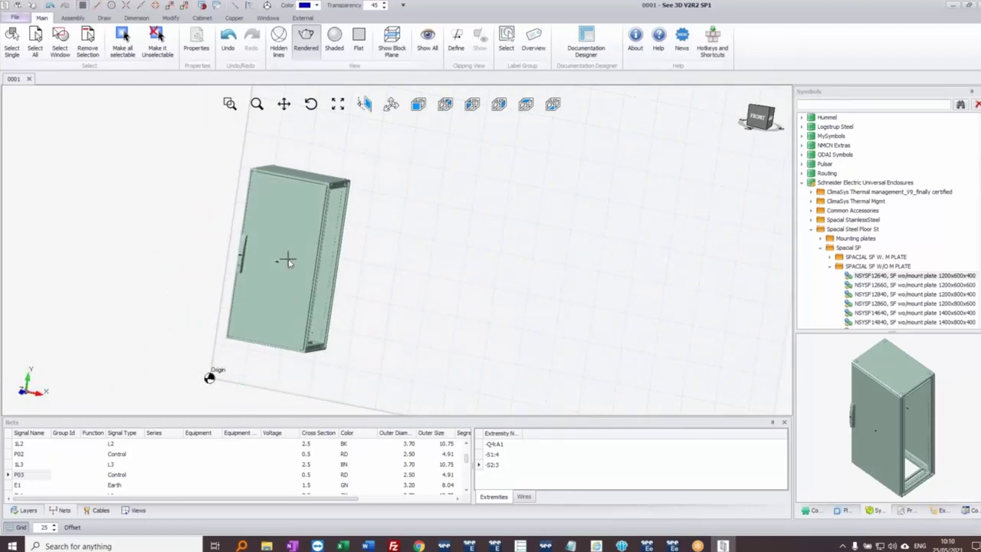
pyautogui.press('Escape')
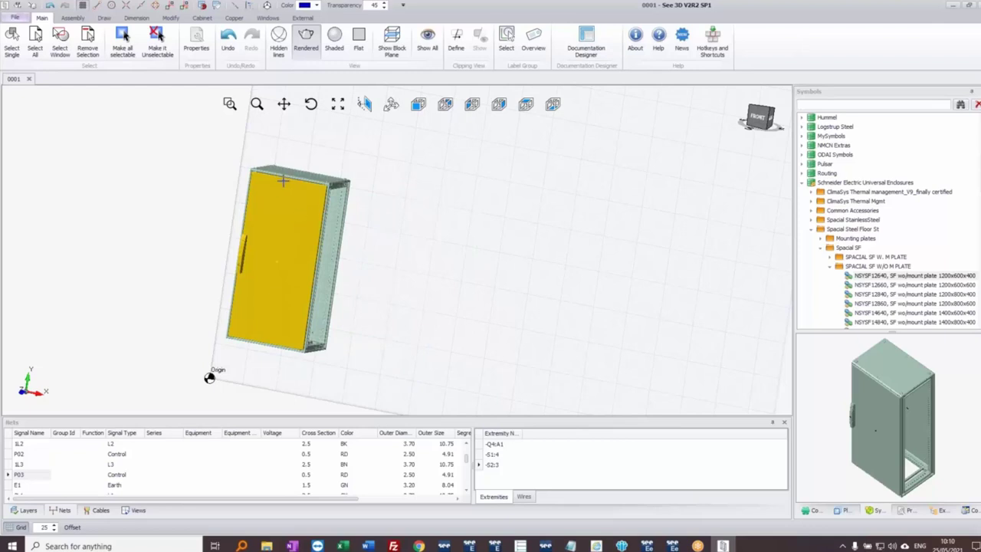
# Step: Move the door off the enclosure to expose the inside, and put it back in place
pyautogui.moveTo(283, 182); pyautogui.dragTo(278, 201, button='middle')
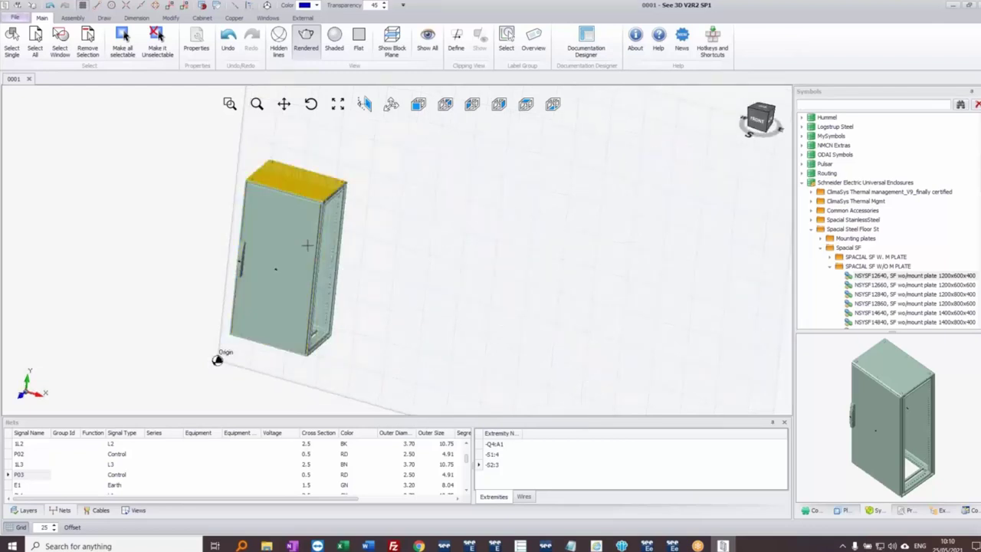
pyautogui.moveTo(269, 279); pyautogui.dragTo(255, 270, button='middle')
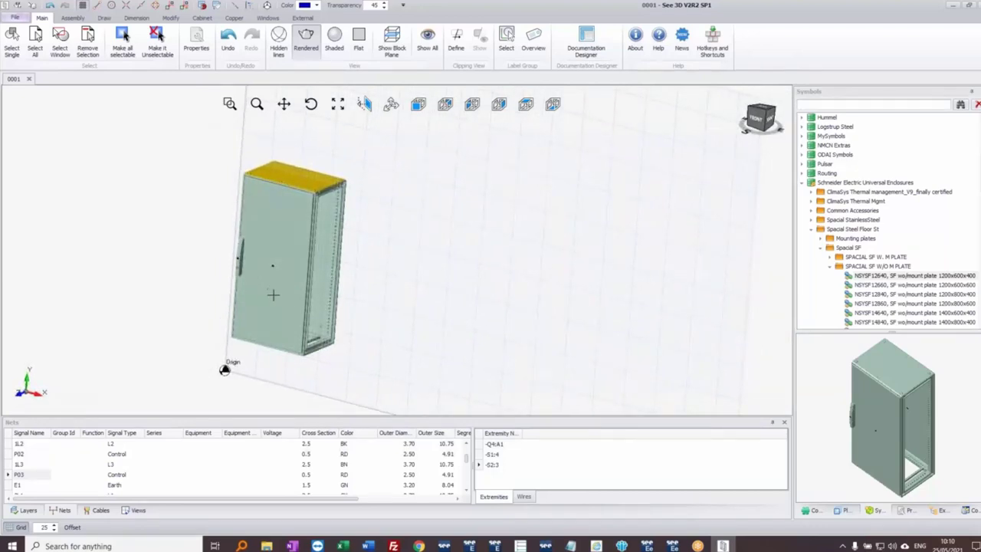
pyautogui.moveTo(273, 295); pyautogui.dragTo(445, 303)
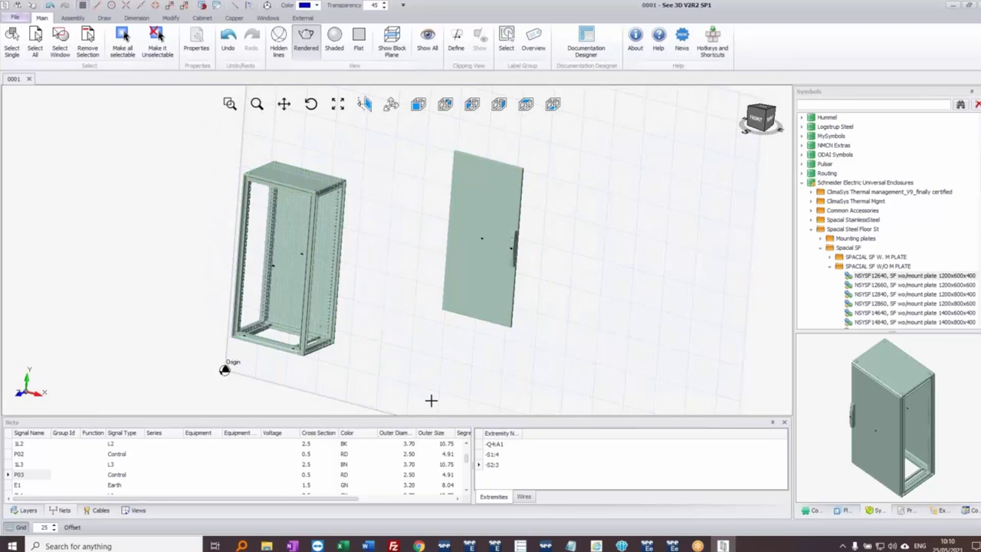
pyautogui.moveTo(477, 295); pyautogui.dragTo(292, 219)
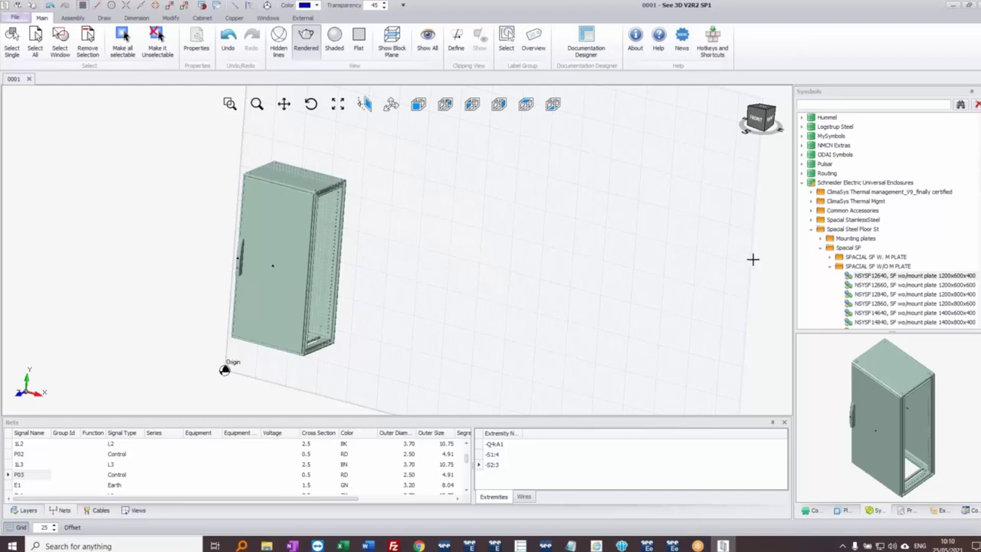
# Step: Fit the NSY2SP124 standard side panels, 1200x400, from the EXC ACC SPL SM&SF accessories onto the enclosure's open side
pyautogui.scroll(-4, 865, 276)
pyautogui.scroll(2, 865, 276)
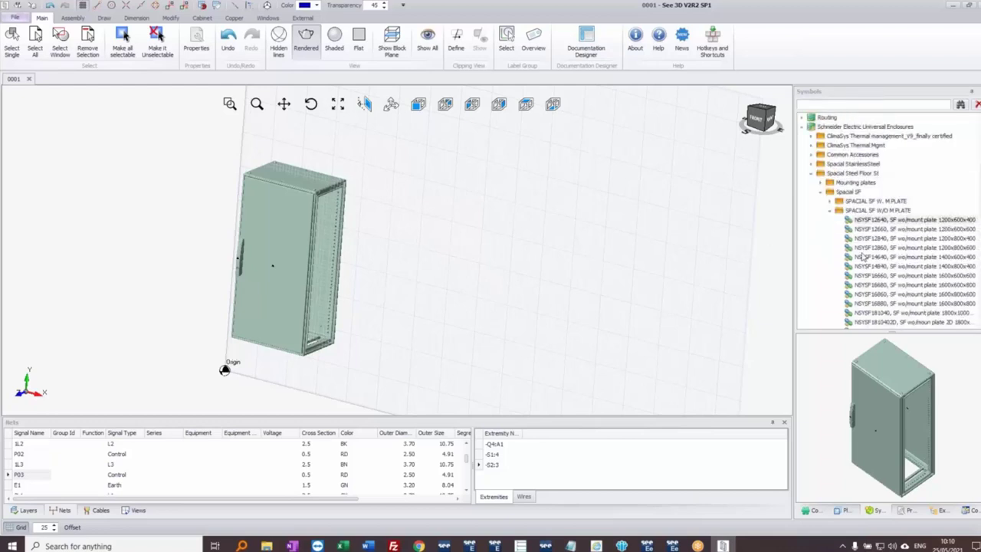
pyautogui.click(830, 211)
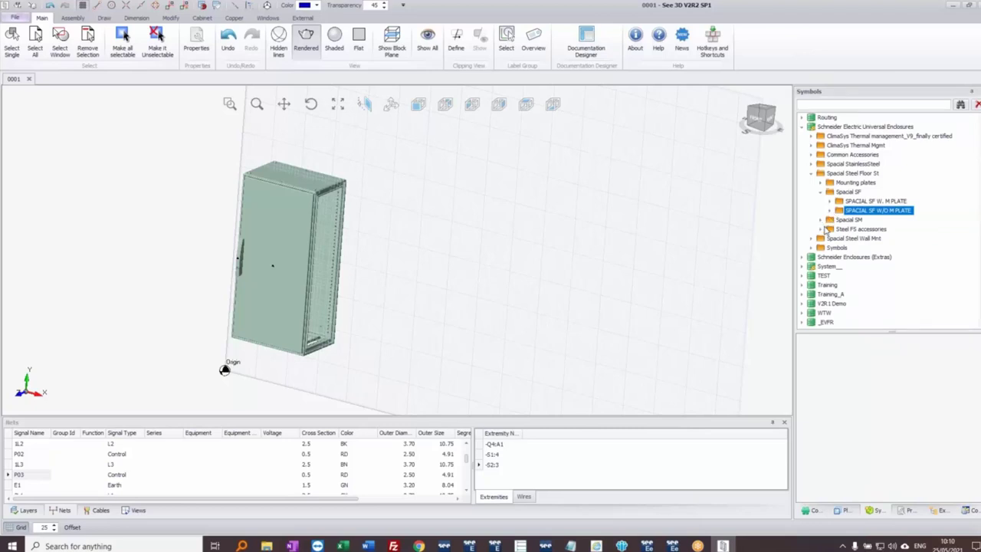
pyautogui.click(821, 230)
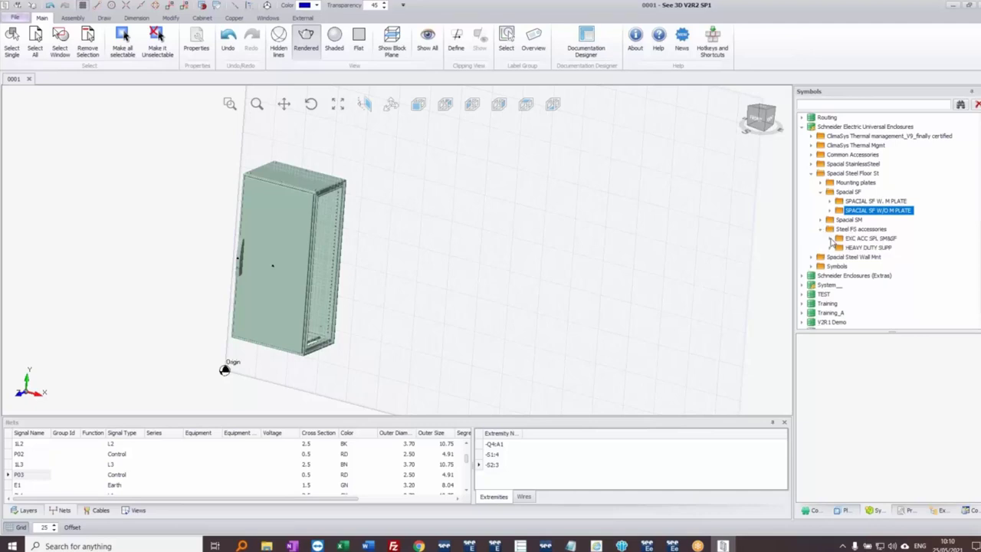
pyautogui.click(830, 239)
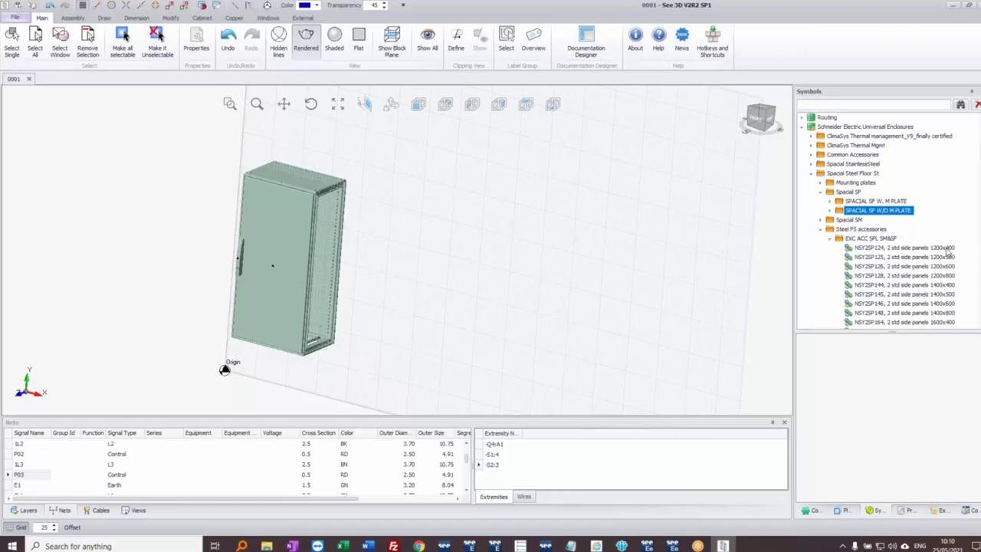
pyautogui.moveTo(929, 249); pyautogui.dragTo(313, 287)
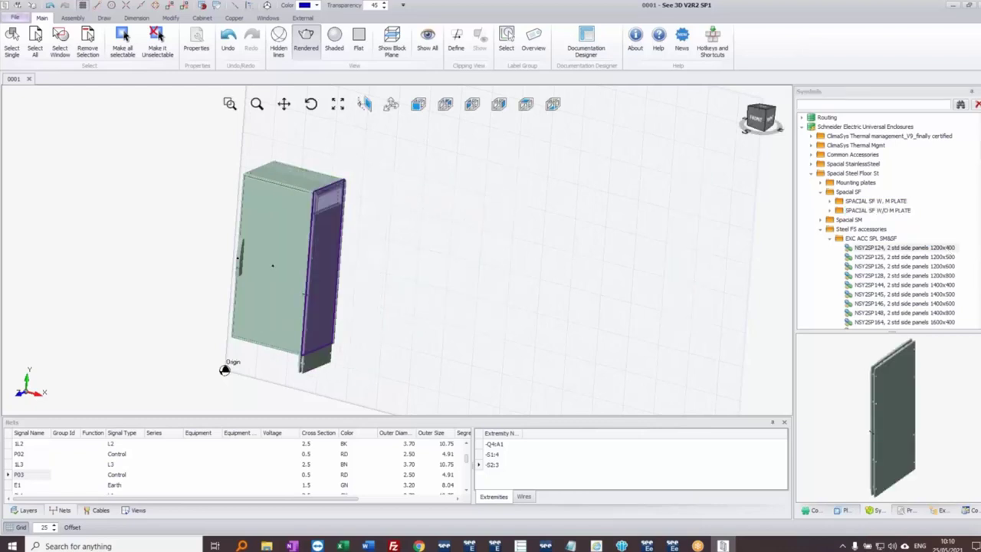
pyautogui.click(340, 214)
pyautogui.press('Escape')
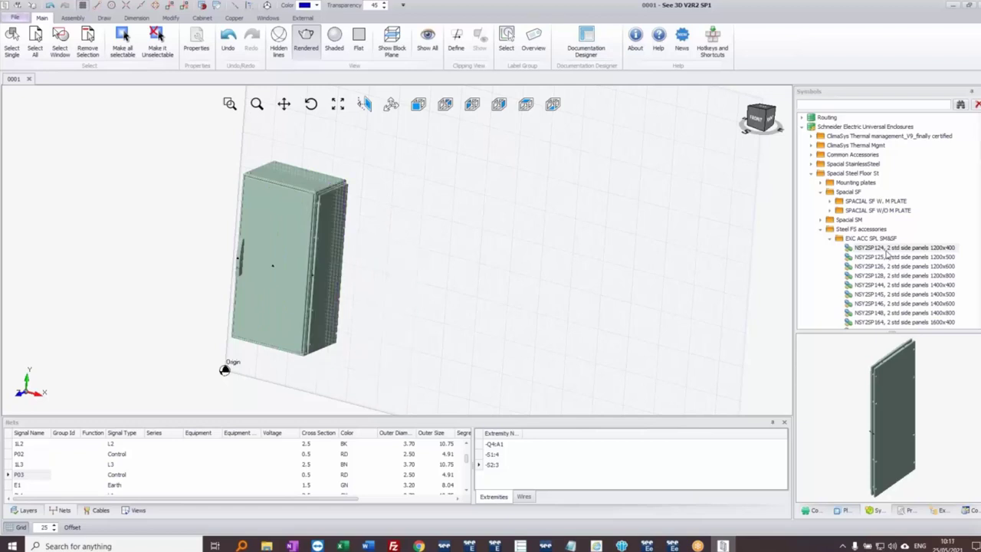
# Step: Fit the second 1200x400 side panel onto the opposite side of the enclosure
pyautogui.scroll(5, 351, 241)
pyautogui.click(273, 155)
pyautogui.scroll(-5, 270, 184)
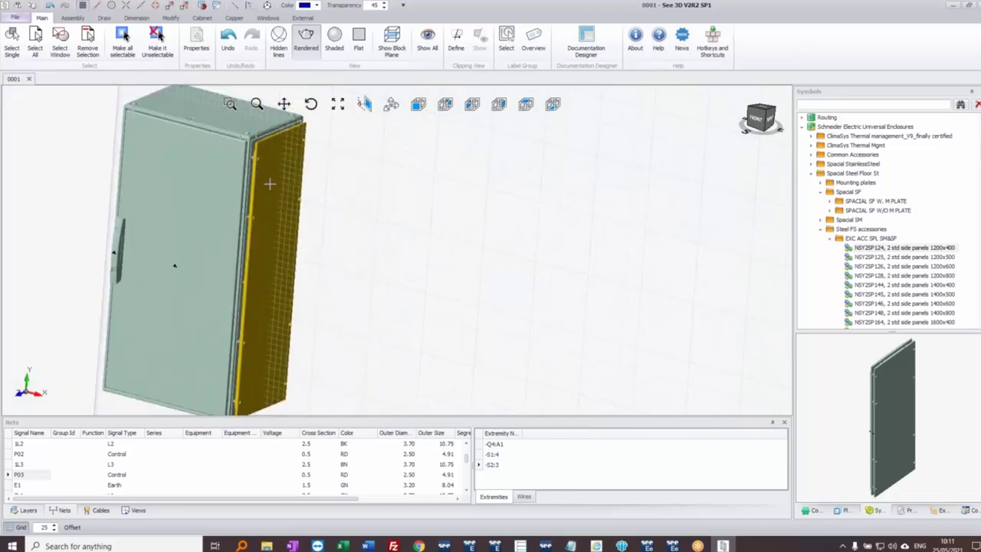
pyautogui.moveTo(66, 188); pyautogui.dragTo(307, 243, button='middle')
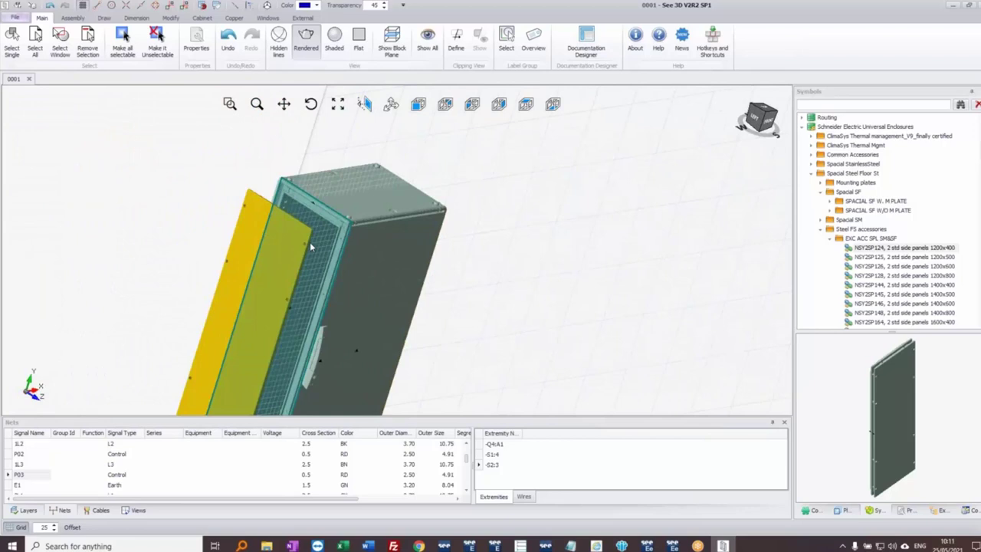
pyautogui.hotkey('ctrl', 'z')
pyautogui.moveTo(543, 335); pyautogui.dragTo(371, 317, button='middle')
pyautogui.moveTo(621, 327); pyautogui.dragTo(657, 283, button='middle')
pyautogui.keyDown('ctrl'); pyautogui.moveTo(406, 321); pyautogui.dragTo(369, 216, button='middle'); pyautogui.keyUp('ctrl')
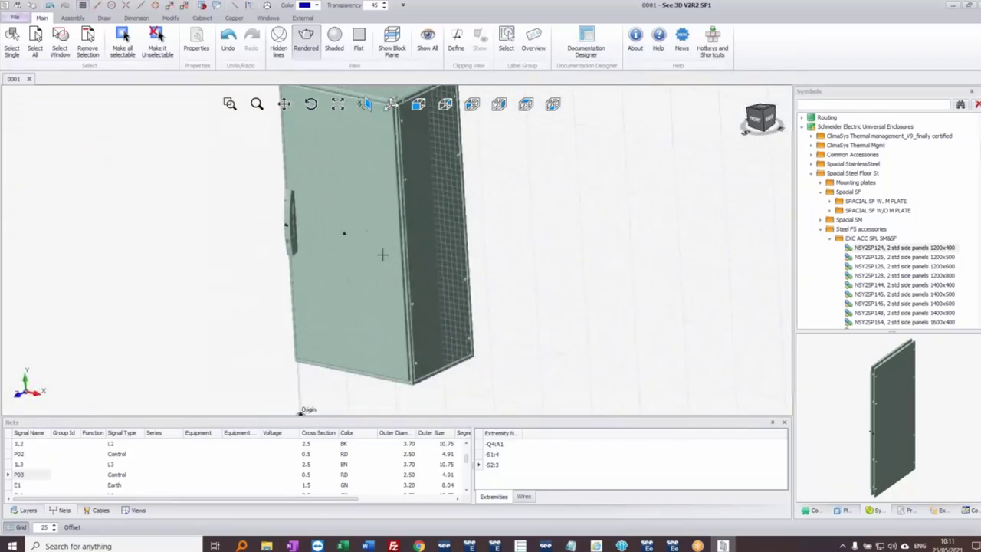
# Step: Fit the NSYSPF6100 front plinth, 100x600, from the accessories list under the enclosure
pyautogui.scroll(-1, 398, 340)
pyautogui.scroll(-3, 905, 288)
pyautogui.scroll(-10, 906, 288)
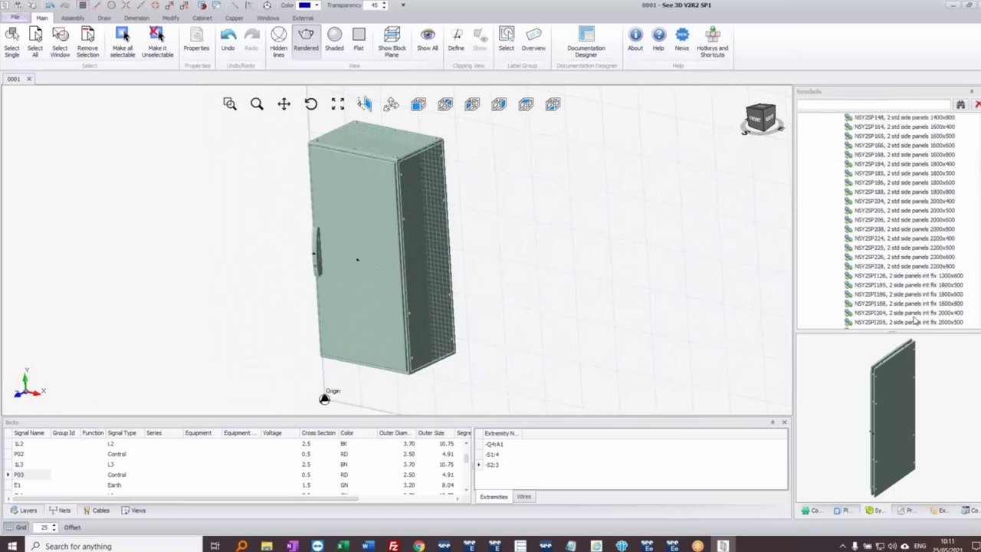
pyautogui.scroll(-10, 908, 283)
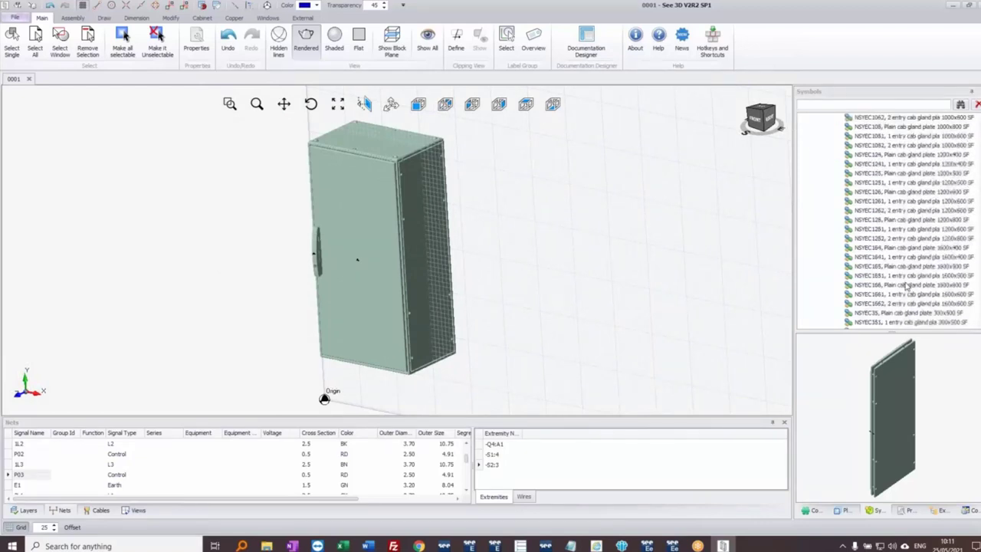
pyautogui.scroll(-10, 909, 312)
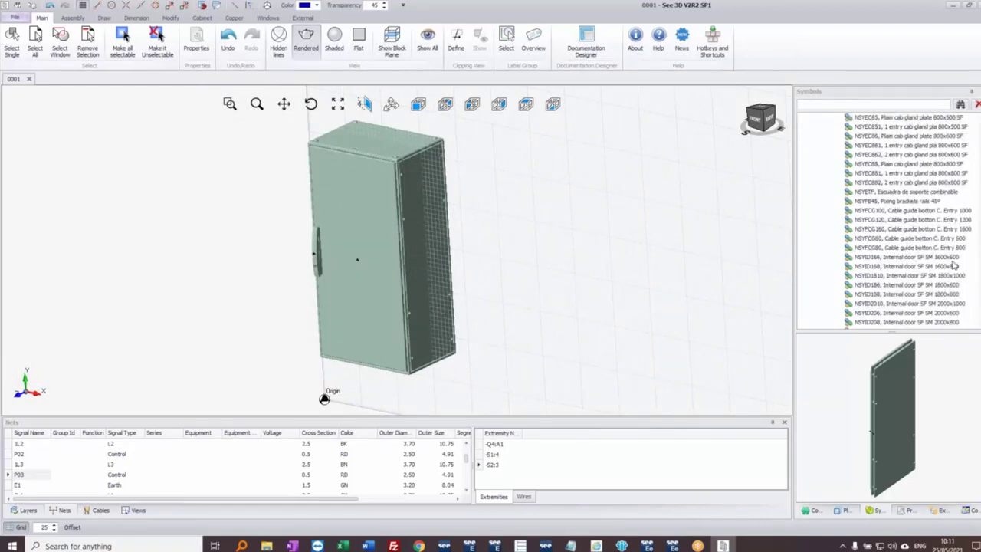
pyautogui.scroll(-10, 939, 277)
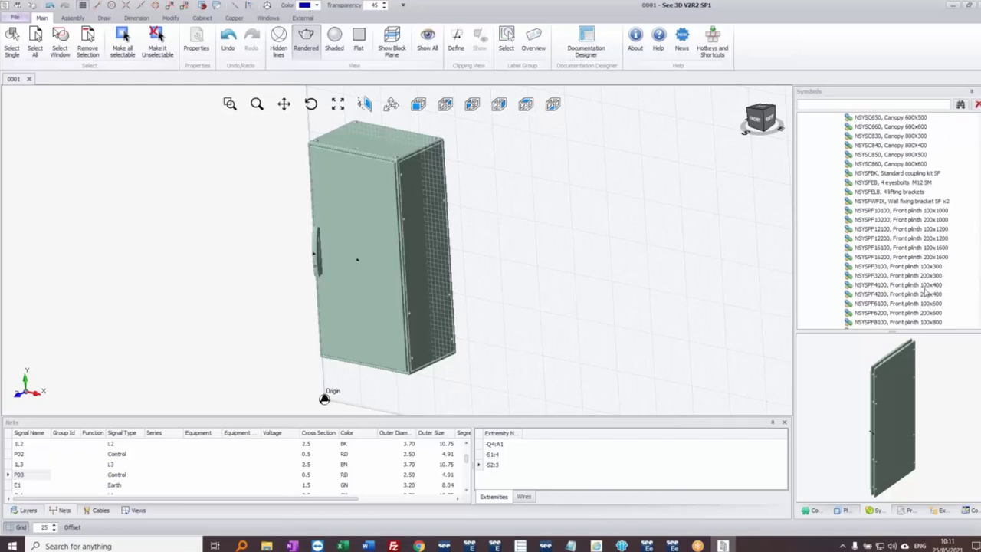
pyautogui.moveTo(927, 307); pyautogui.dragTo(415, 354)
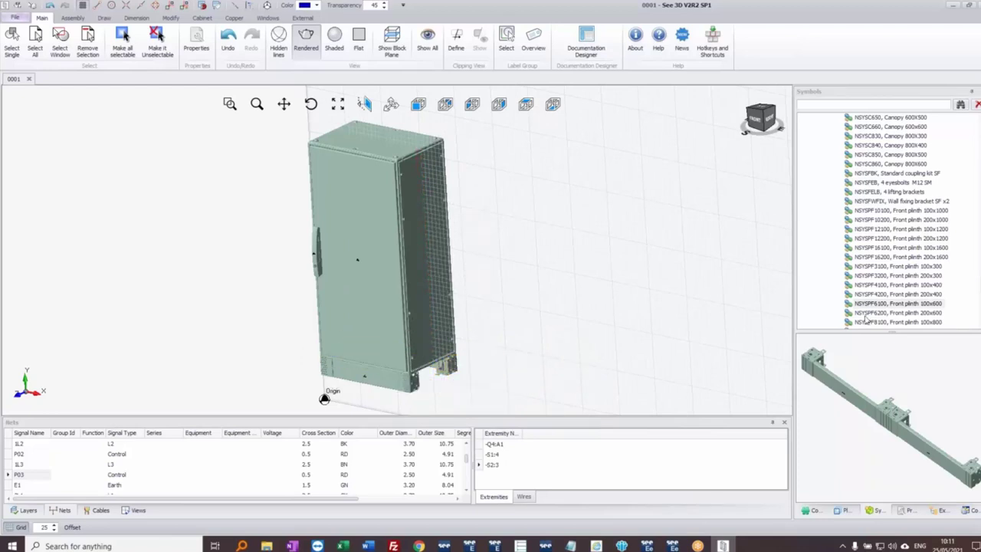
# Step: Insert the NSYSPS4100 plinth side panels, 100x400, at the side of the front plinth
pyautogui.scroll(-3, 912, 300)
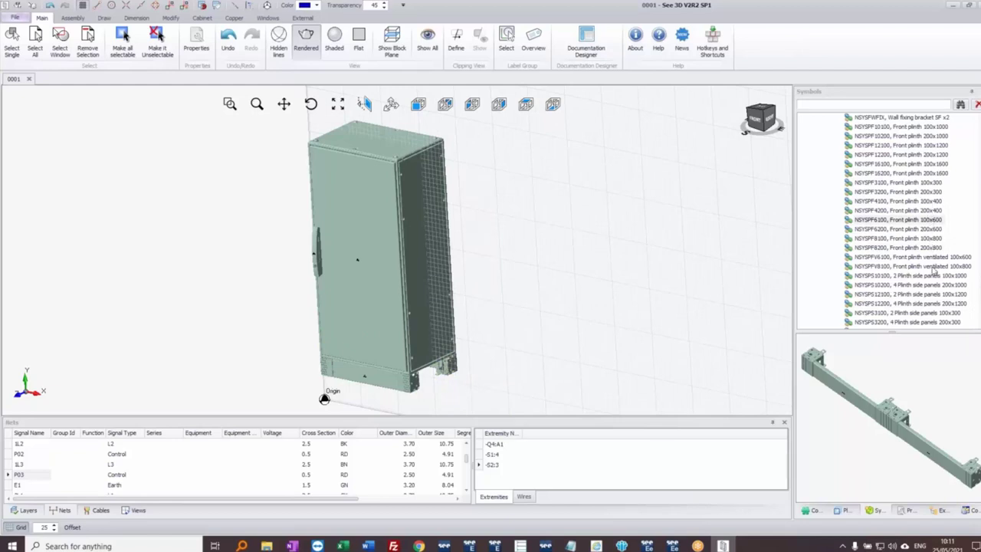
pyautogui.scroll(-2, 941, 309)
pyautogui.scroll(-1, 941, 310)
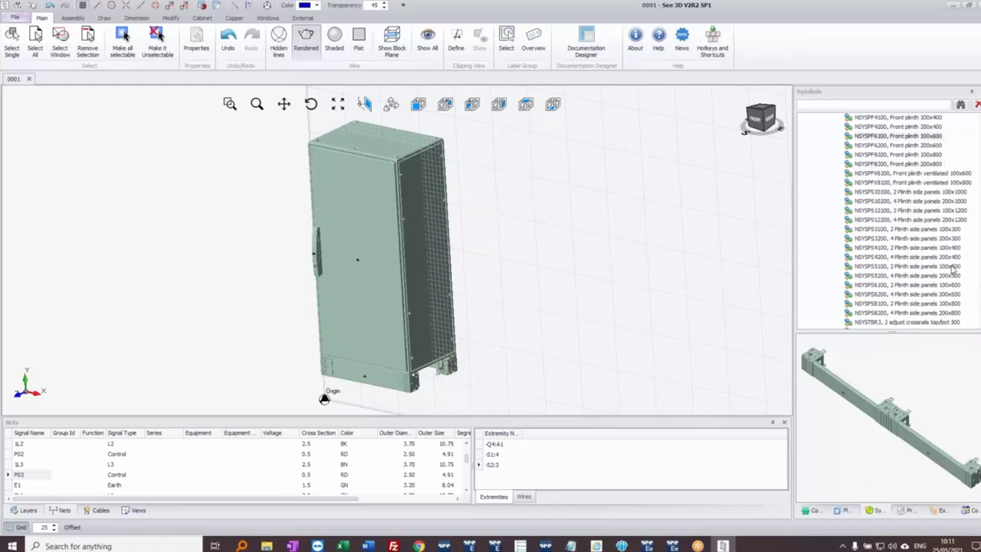
pyautogui.moveTo(926, 249); pyautogui.dragTo(455, 377)
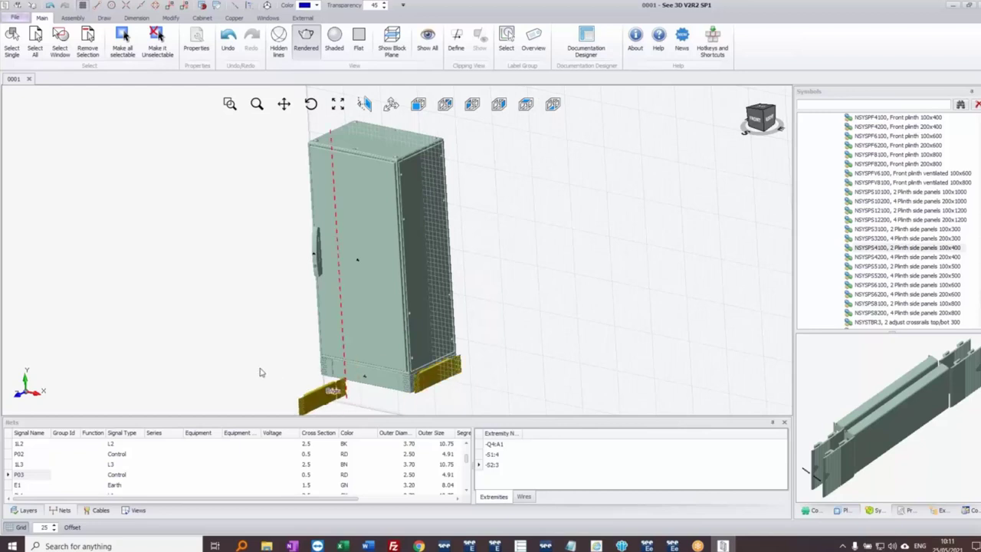
# Step: Move the detached plinth side panel into place between the plinth corners on the enclosure's opposite side
pyautogui.moveTo(247, 356); pyautogui.dragTo(367, 390, button='middle')
pyautogui.moveTo(367, 390); pyautogui.dragTo(351, 376)
pyautogui.moveTo(350, 376); pyautogui.dragTo(378, 364, button='middle')
pyautogui.click(366, 389)
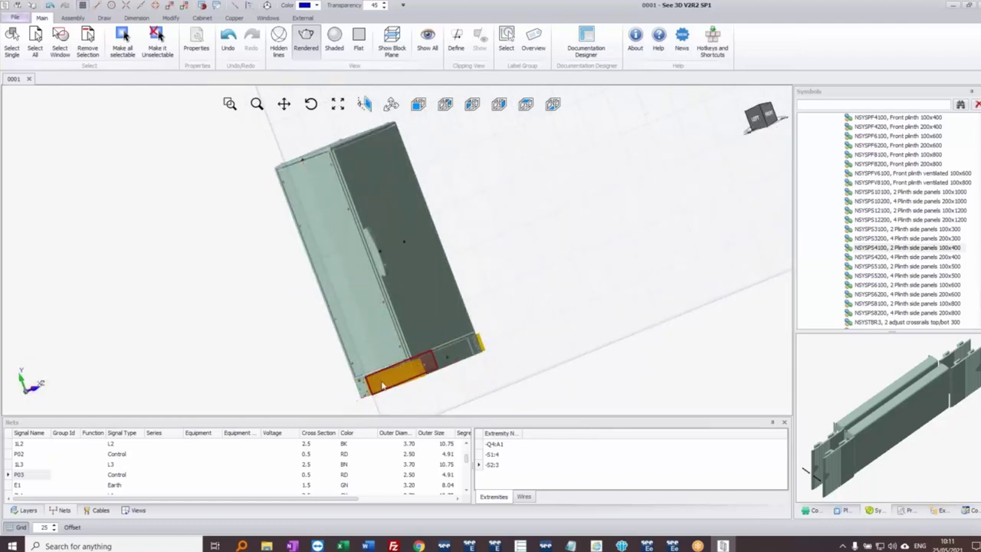
pyautogui.press('Escape')
pyautogui.moveTo(550, 247); pyautogui.dragTo(432, 315, button='middle')
# Step: Load the enclosure's structure in the Explorer and highlight the U2 FRAMEWORK in the model
pyautogui.click(378, 299)
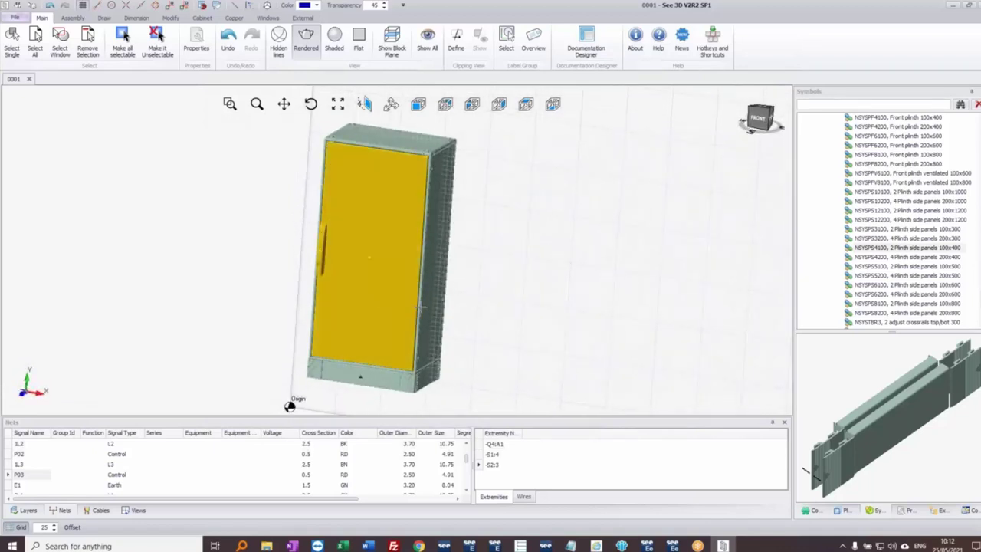
pyautogui.click(942, 512)
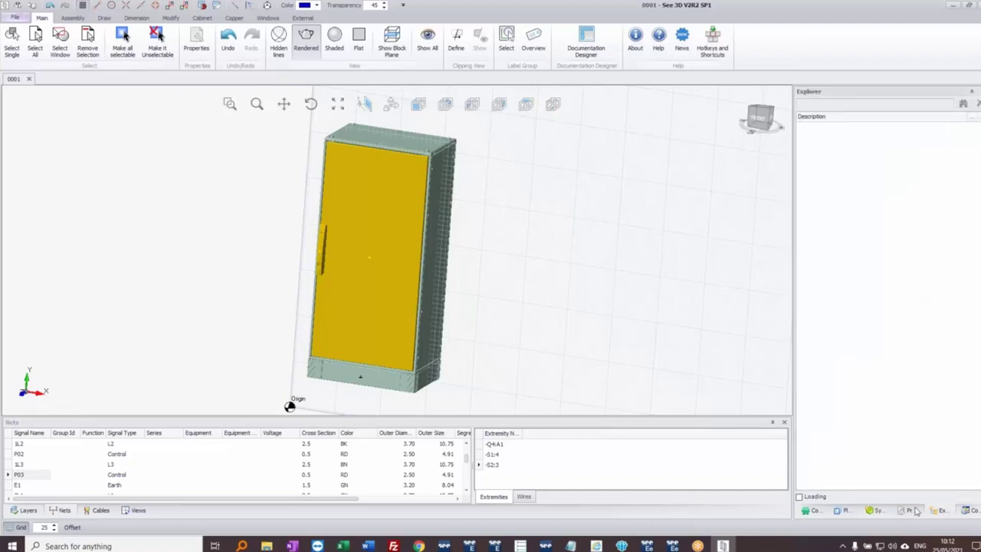
pyautogui.click(799, 496)
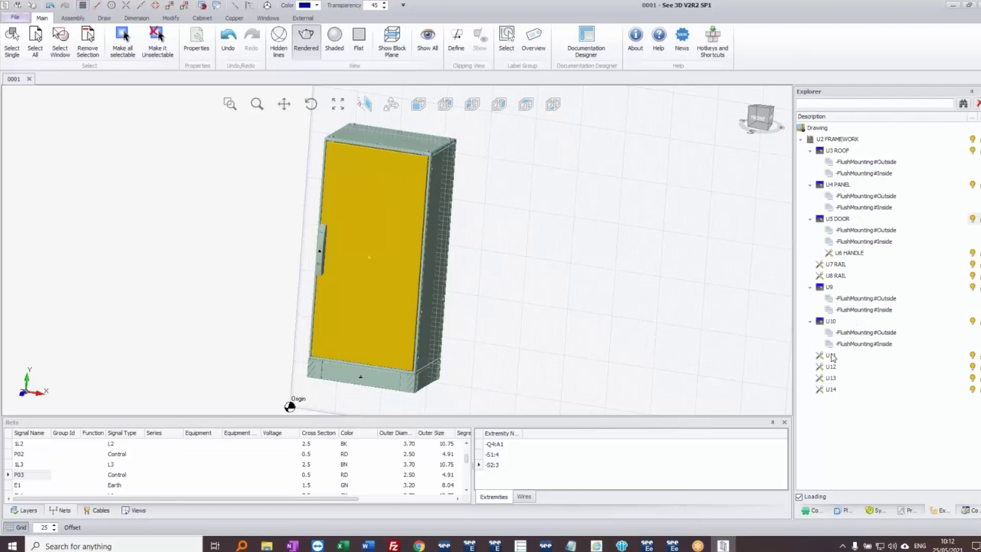
pyautogui.click(843, 139)
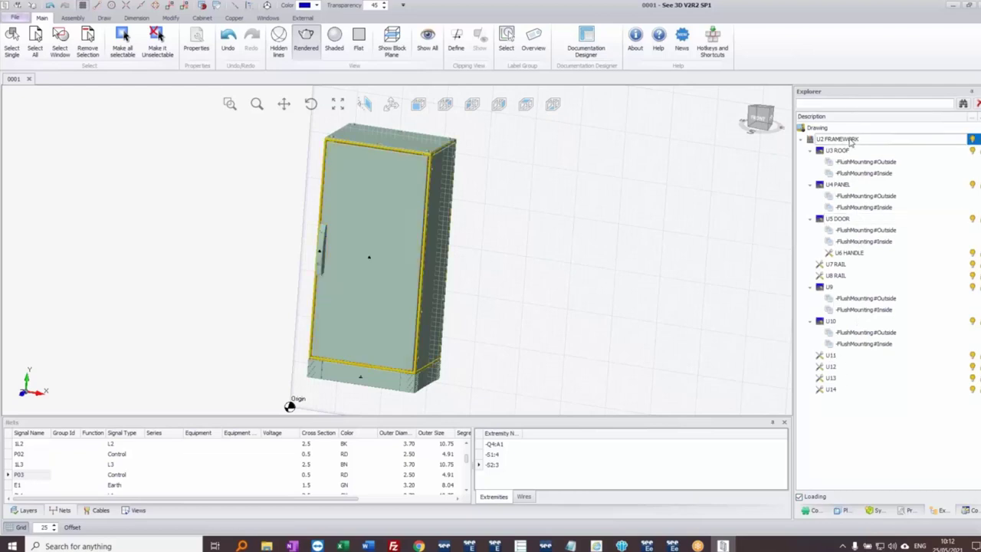
# Step: Select the enclosure's door in the model and hide U5 DOOR to expose the interior
pyautogui.click(405, 209)
pyautogui.click(405, 210)
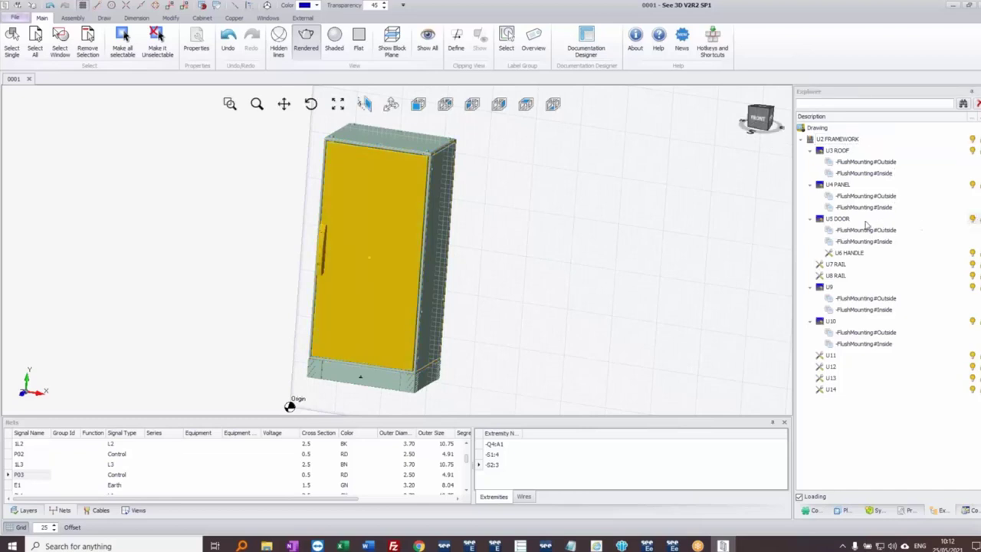
pyautogui.click(843, 220)
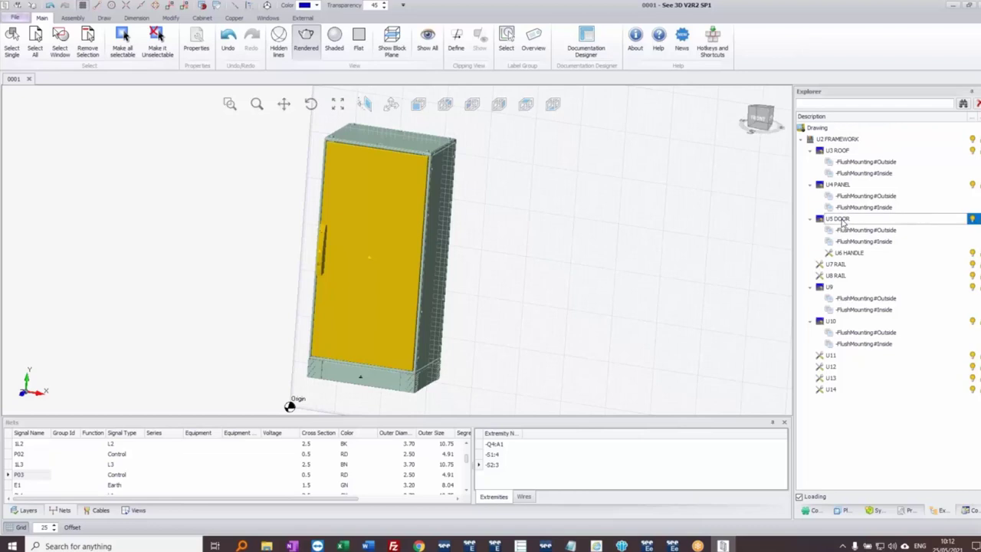
pyautogui.click(972, 219)
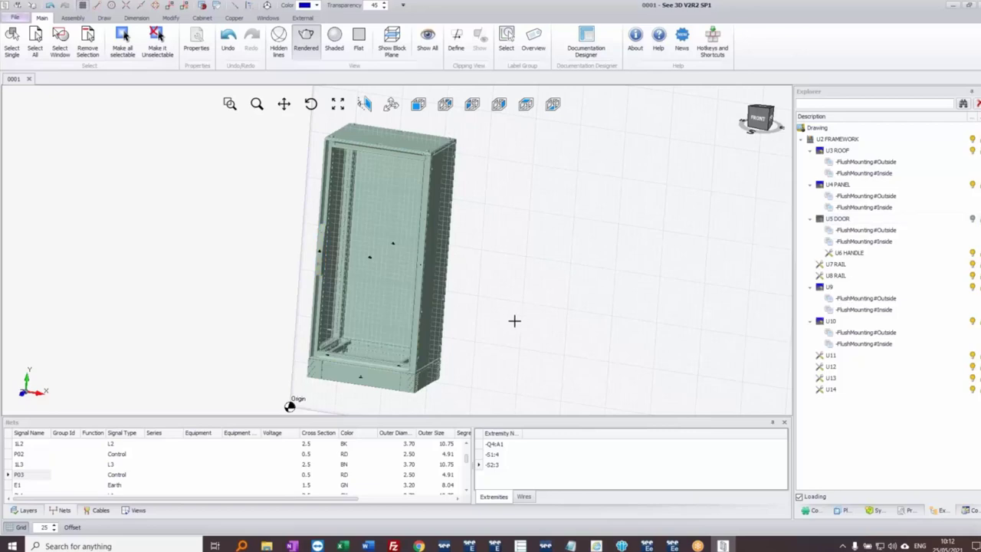
# Step: Expand the FS STEEL PLAIN M. PLAT mounting plates under Common Accessories in the symbol library
pyautogui.scroll(5, 358, 341)
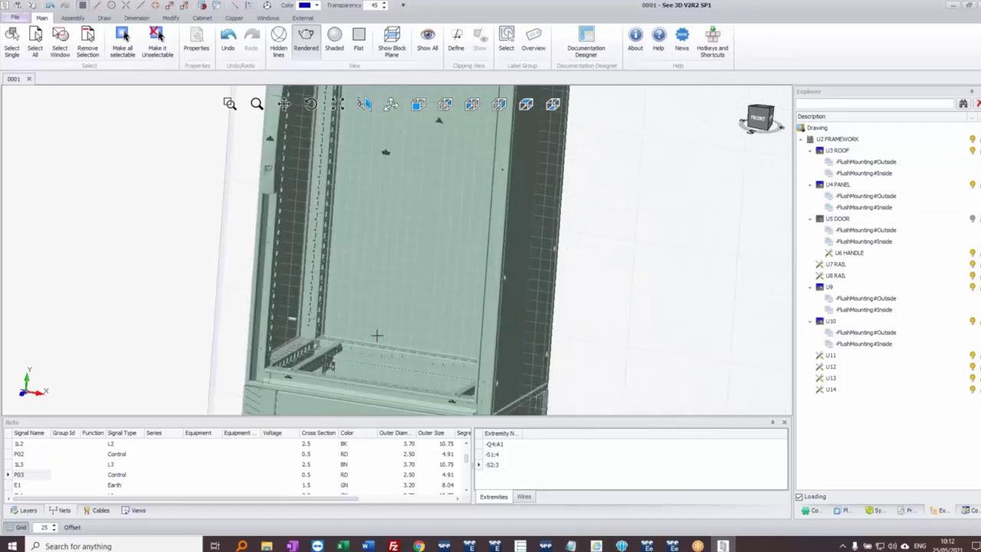
pyautogui.moveTo(385, 325); pyautogui.dragTo(388, 368, button='middle')
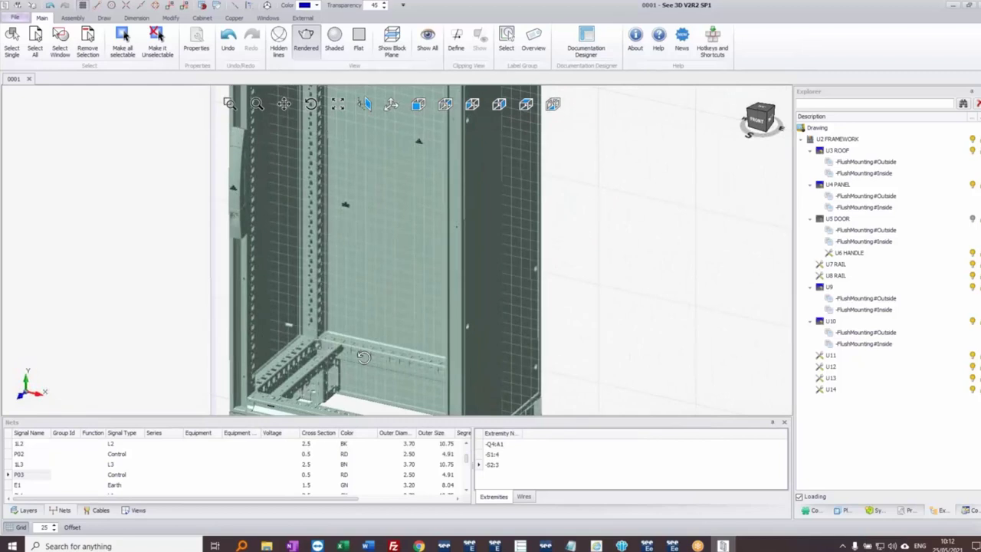
pyautogui.click(872, 511)
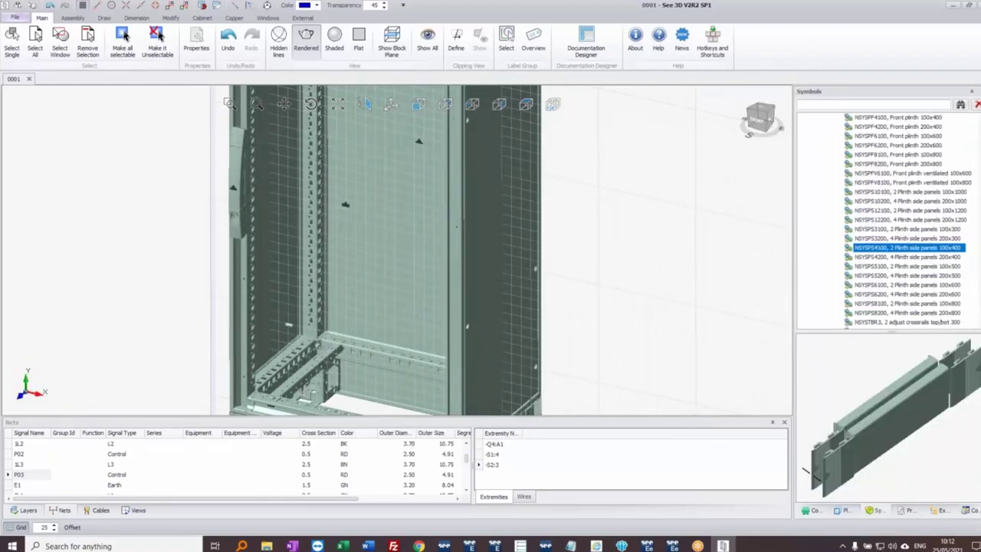
pyautogui.scroll(10, 888, 218)
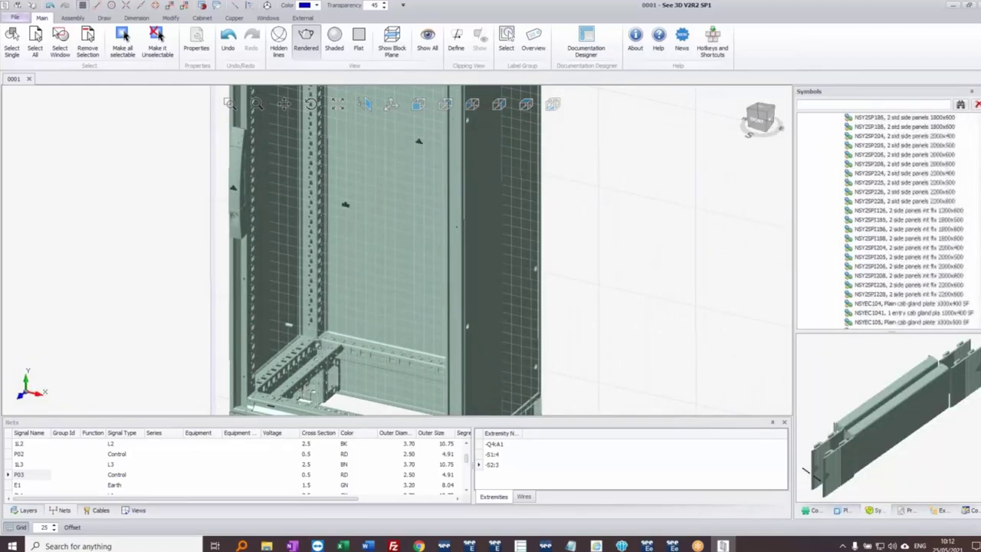
pyautogui.scroll(8, 889, 218)
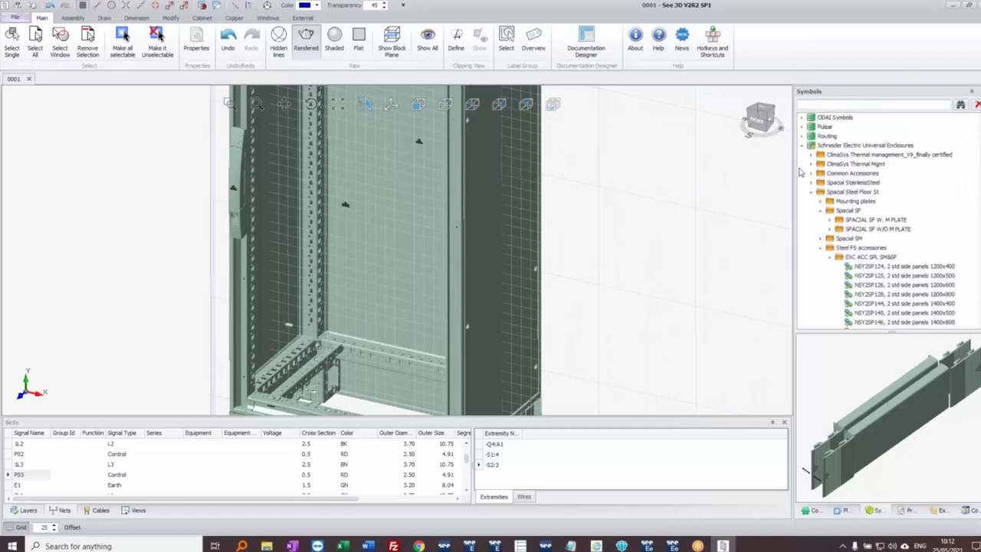
pyautogui.click(813, 174)
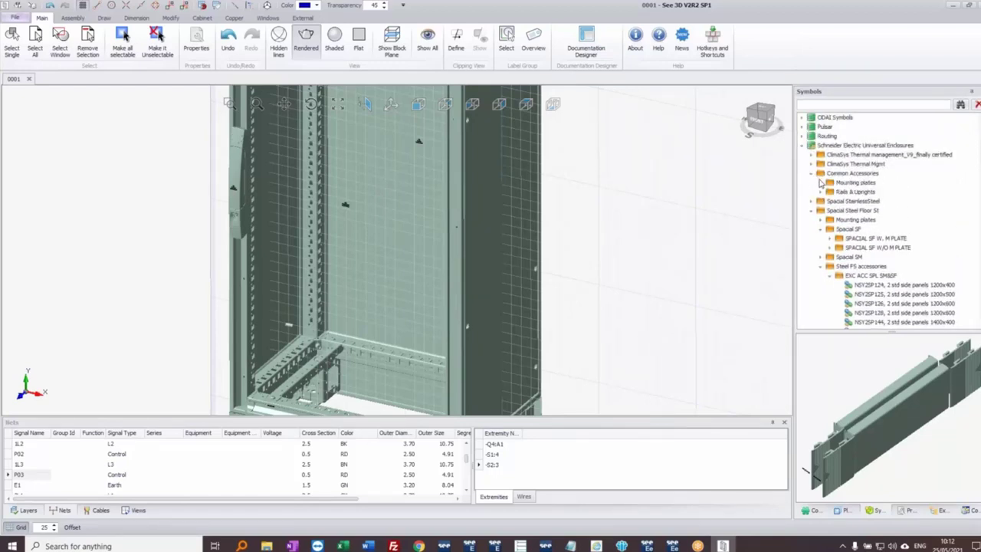
pyautogui.click(820, 184)
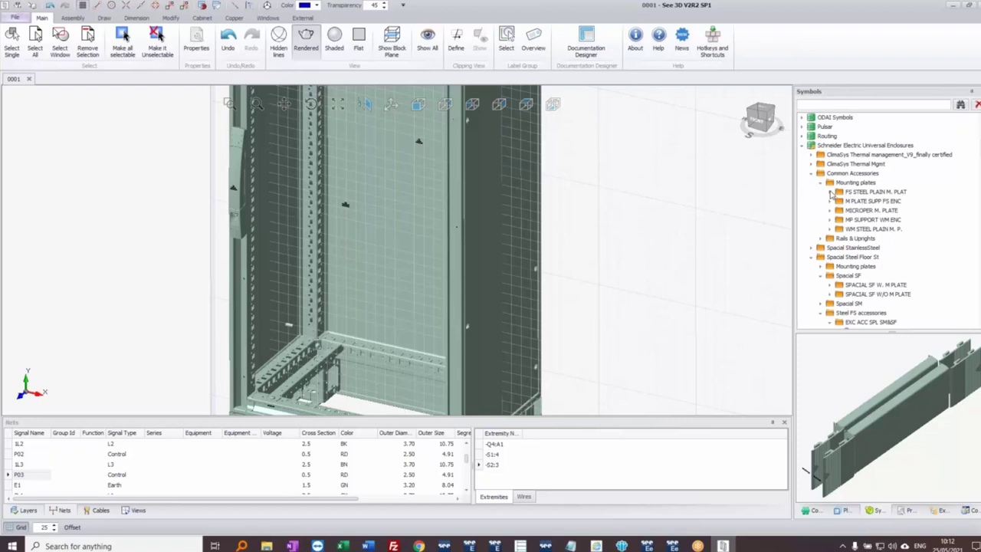
pyautogui.click(830, 192)
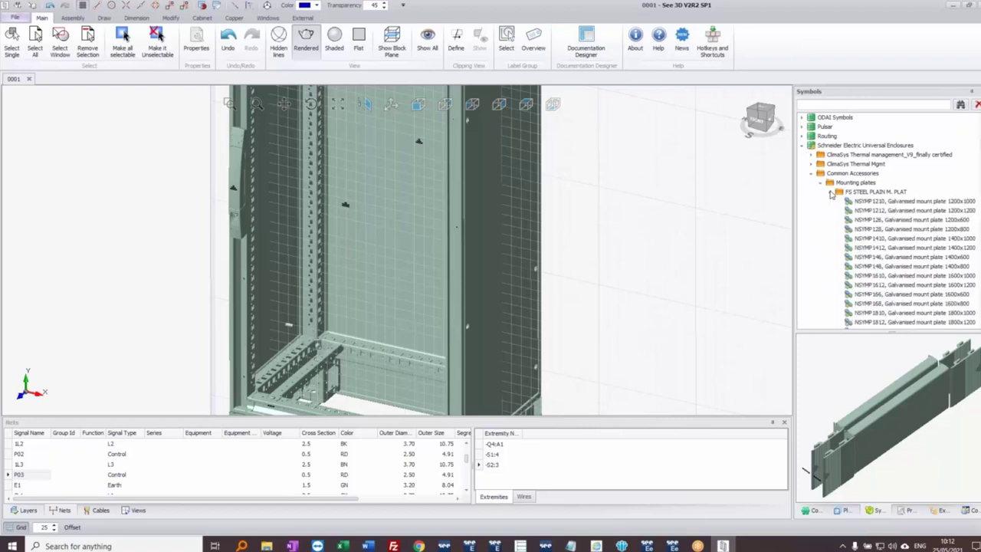
# Step: Insert the NSYMP126 galvanised mount plate, 1200x600, at X = 0, Y = 0 on the enclosure's lower side rail
pyautogui.click(954, 221)
pyautogui.moveTo(933, 223); pyautogui.dragTo(299, 373)
pyautogui.scroll(4, 299, 373)
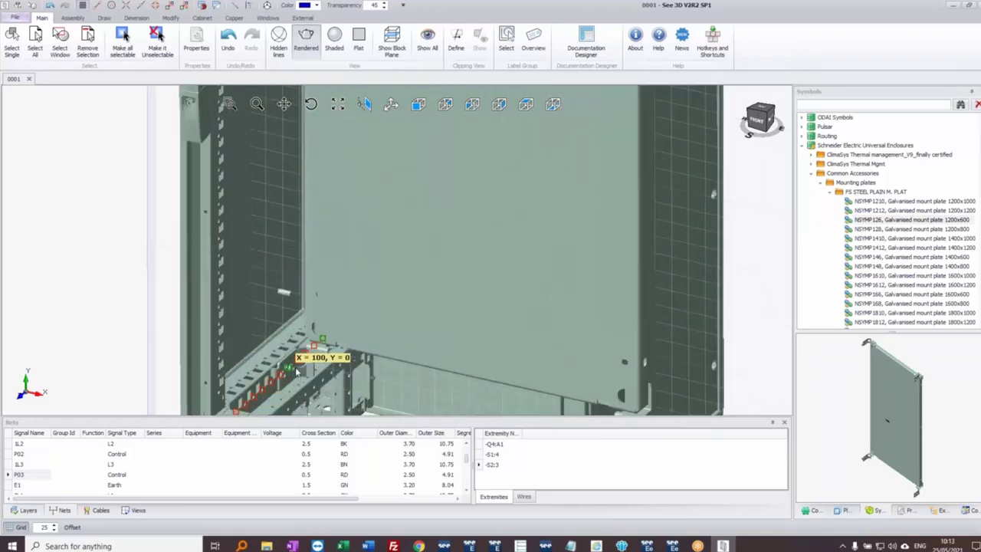
pyautogui.moveTo(317, 356); pyautogui.dragTo(399, 223, button='middle')
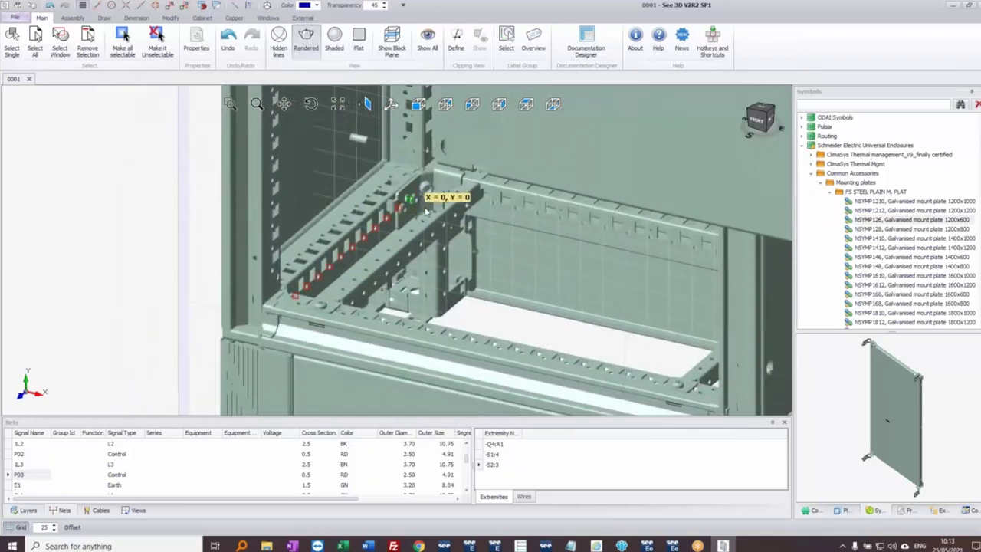
pyautogui.moveTo(426, 203); pyautogui.dragTo(491, 326)
pyautogui.press('Escape')
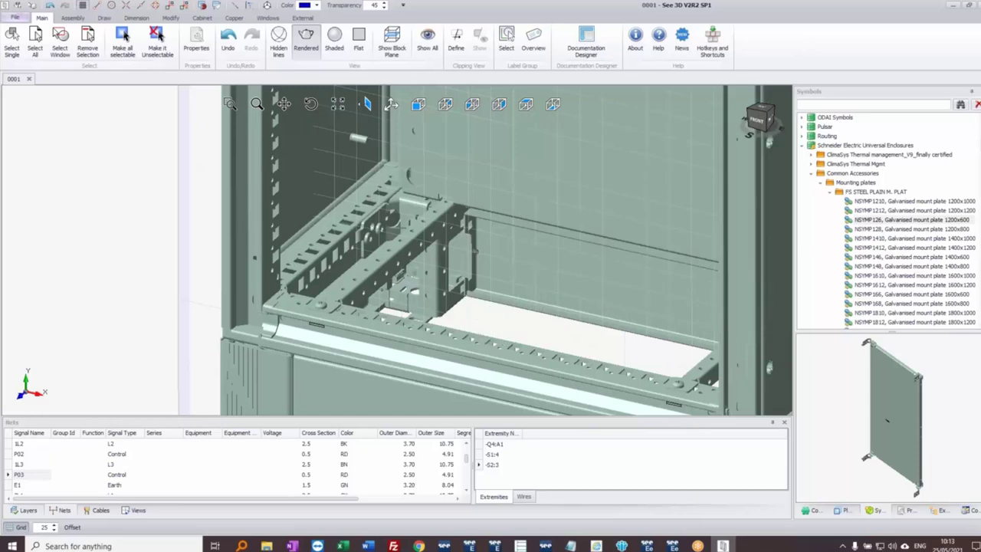
# Step: Examine how the mounting plate and its lower bracket sit against the rails inside the enclosure
pyautogui.scroll(3, 397, 224)
pyautogui.scroll(-2, 397, 225)
pyautogui.click(364, 227)
pyautogui.scroll(-3, 343, 108)
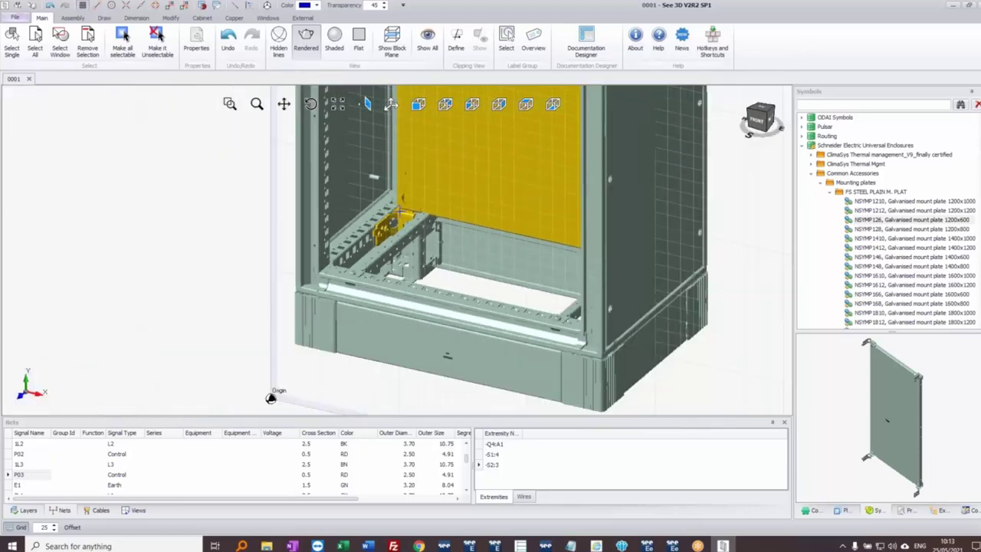
pyautogui.moveTo(382, 231); pyautogui.dragTo(421, 205)
pyautogui.moveTo(431, 307); pyautogui.dragTo(445, 285, button='middle')
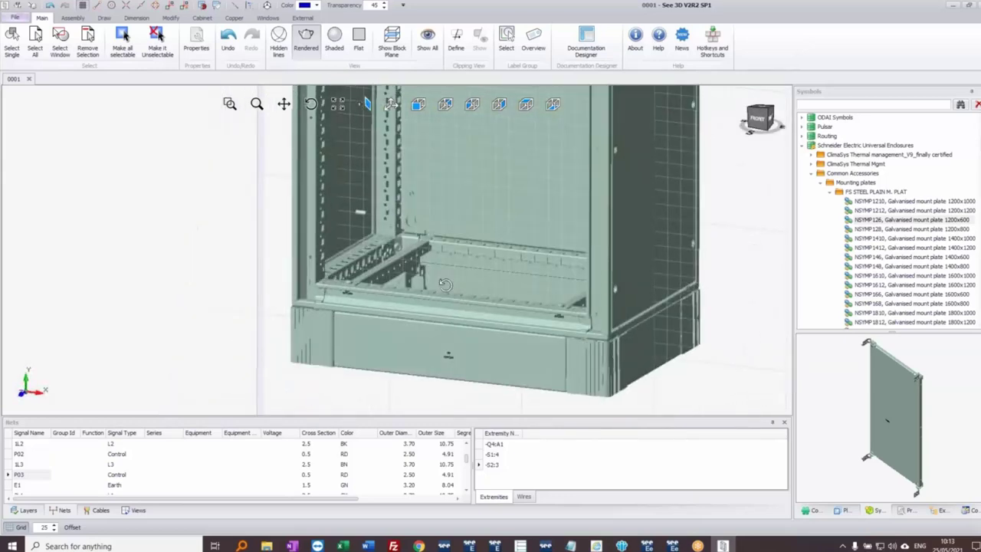
pyautogui.scroll(-4, 449, 285)
pyautogui.keyDown('ctrl'); pyautogui.moveTo(476, 247); pyautogui.dragTo(383, 301, button='middle'); pyautogui.keyUp('ctrl')
# Step: Locate the galvanised mounting plate in the Explorer and activate its FlushMounting #Outside plane
pyautogui.click(383, 275)
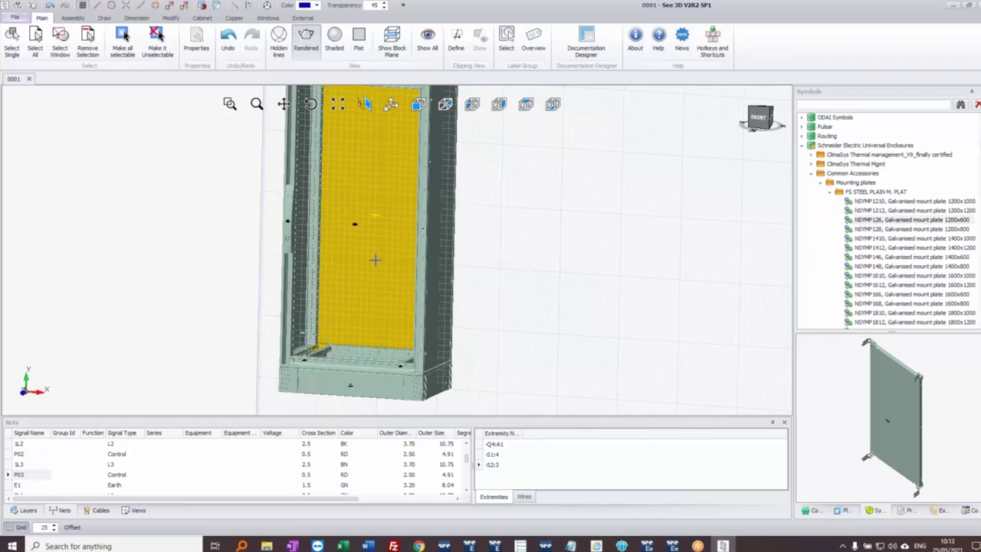
pyautogui.click(945, 513)
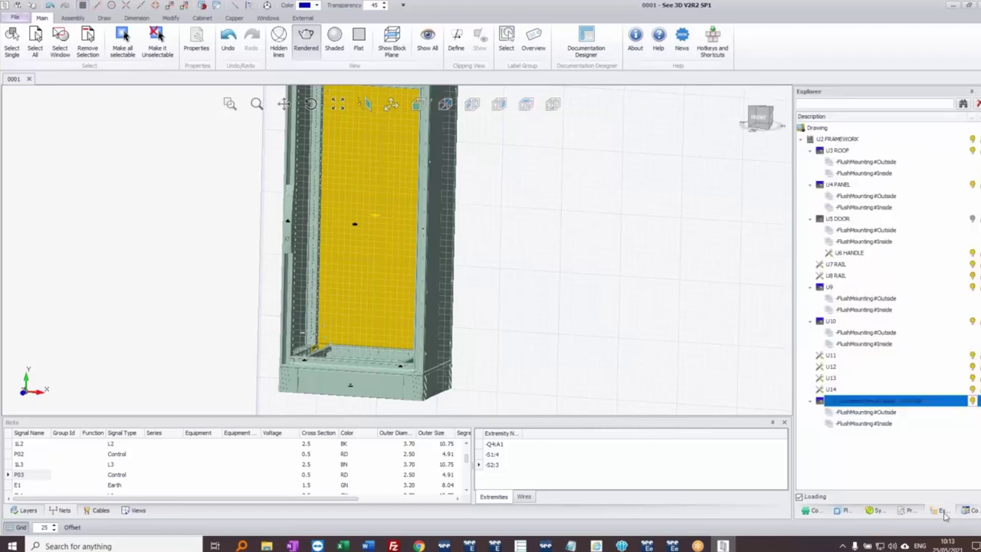
pyautogui.click(873, 413)
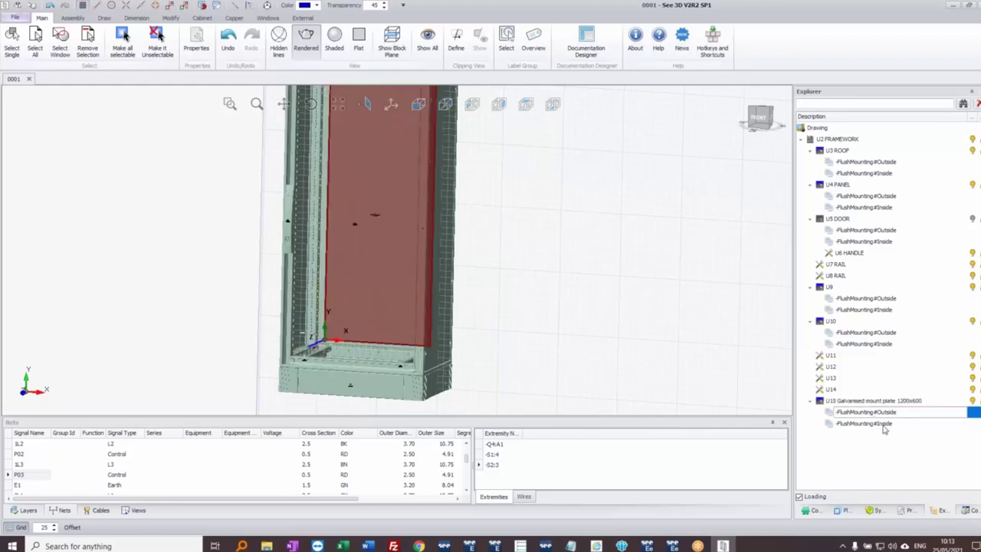
# Step: Compare the galvanised mounting plate's two flush-mounting planes and set FlushMounting #Outside as the working plane
pyautogui.click(883, 424)
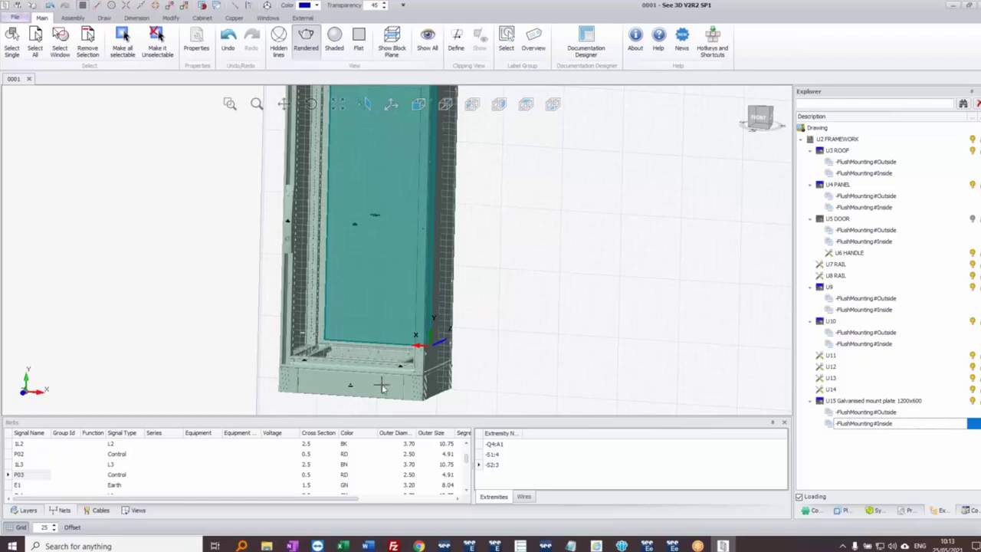
pyautogui.click(883, 412)
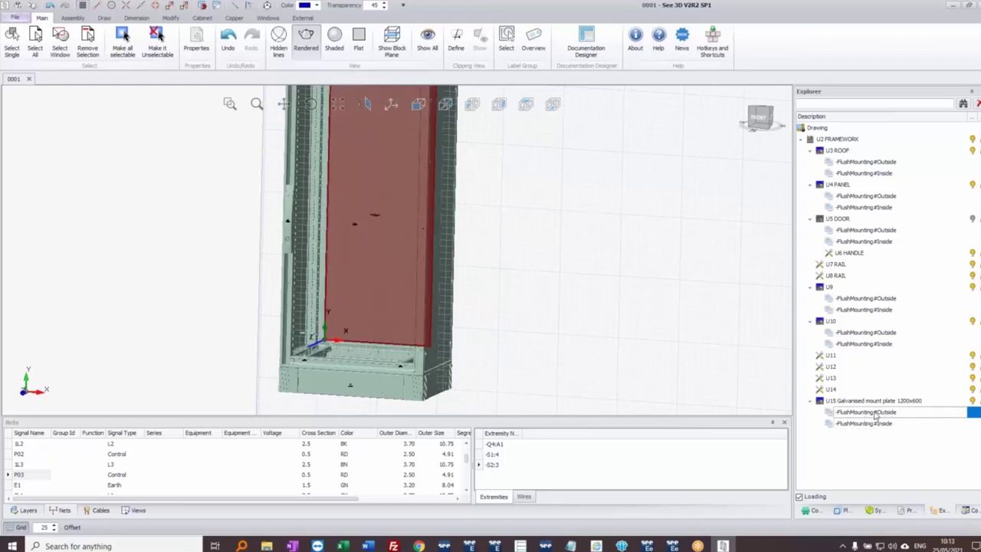
pyautogui.rightClick(875, 415)
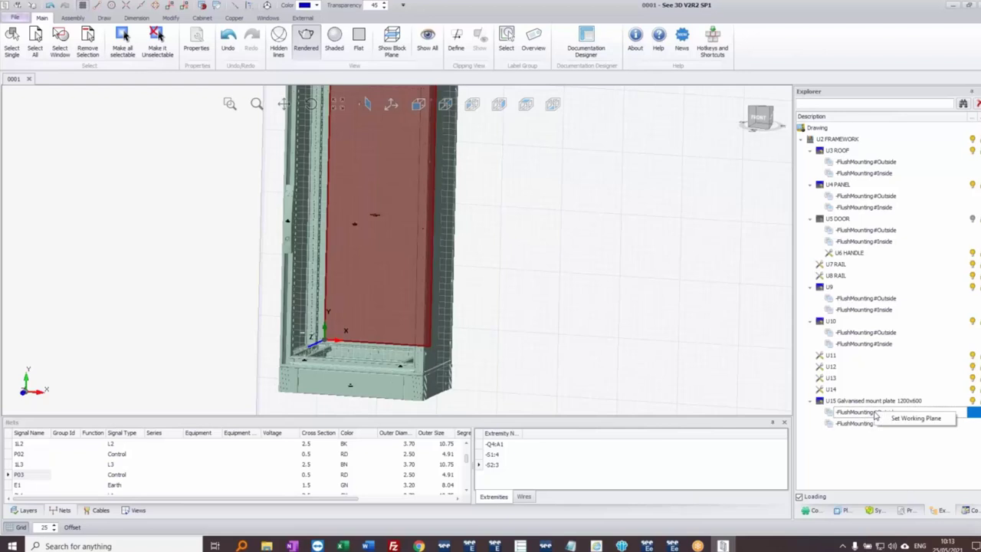
pyautogui.click(915, 419)
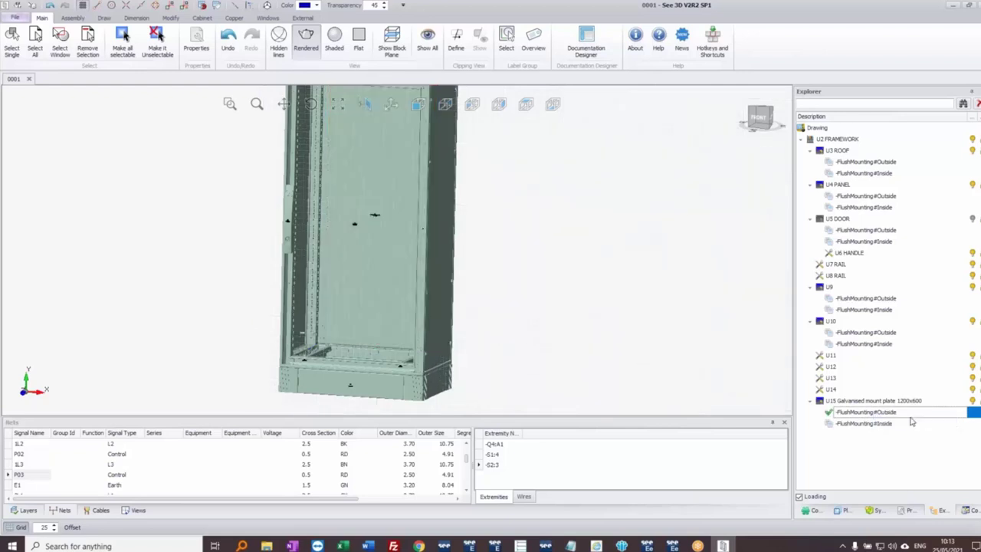
# Step: Place the -A1 variable speed drive from the component list on the upper middle of the mounting plate and show the front view
pyautogui.click(816, 512)
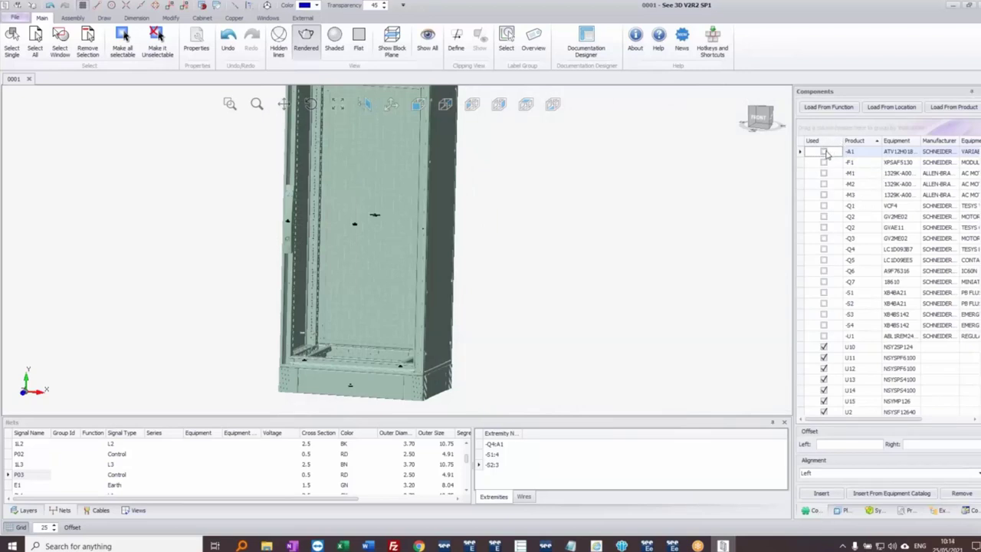
pyautogui.moveTo(826, 153); pyautogui.dragTo(391, 199)
pyautogui.moveTo(375, 260); pyautogui.dragTo(439, 312, button='middle')
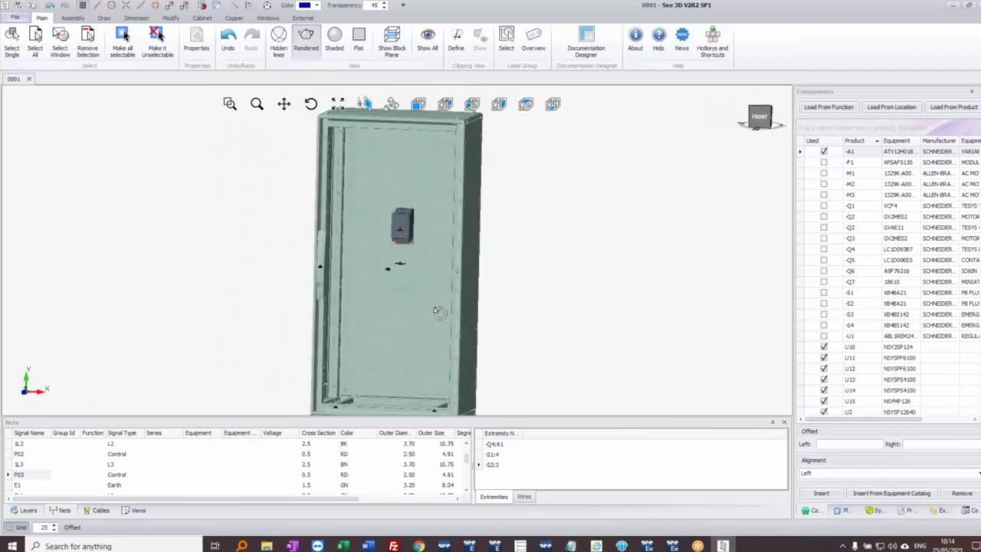
pyautogui.click(417, 104)
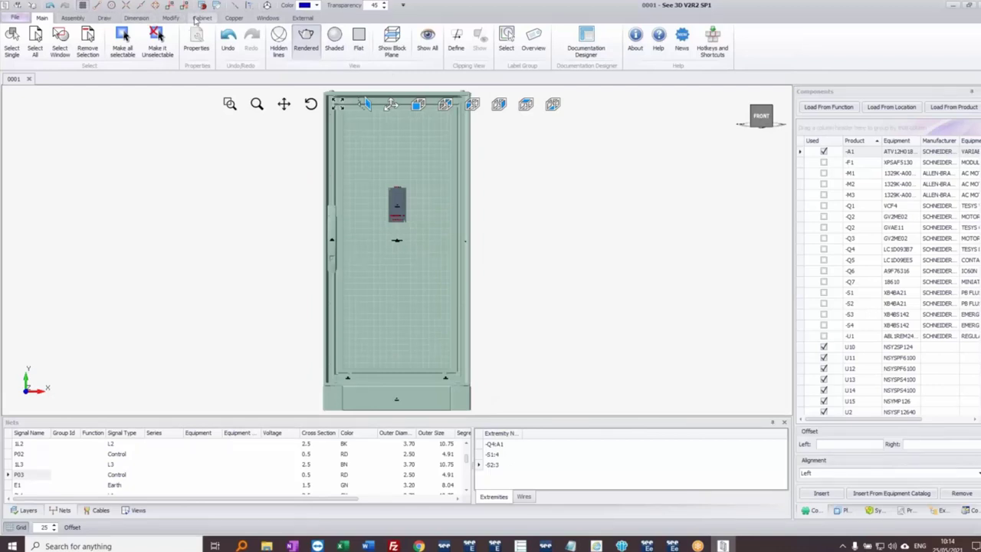
# Step: Try the Hidden lines display on the enclosure and return to the Rendered display
pyautogui.click(307, 42)
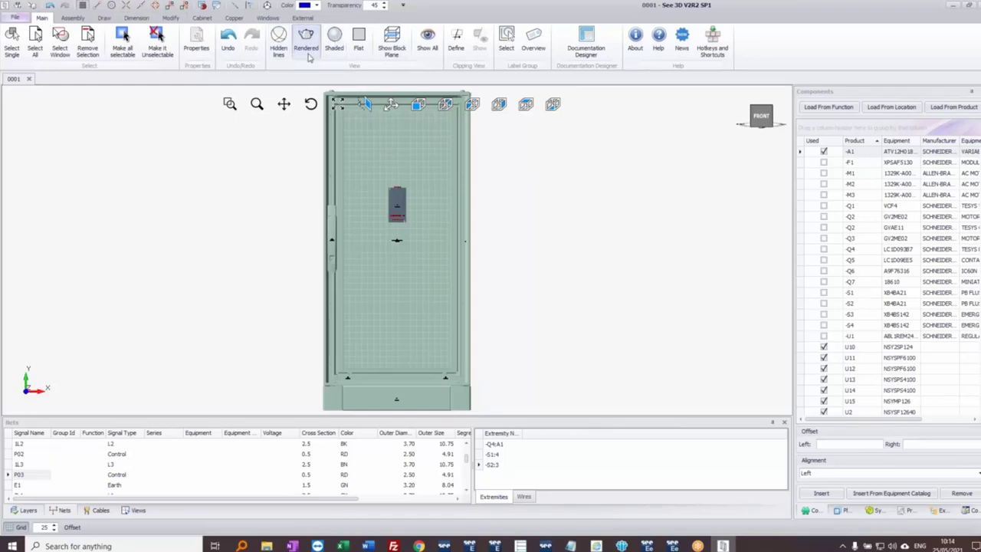
pyautogui.moveTo(437, 197); pyautogui.dragTo(408, 204, button='middle')
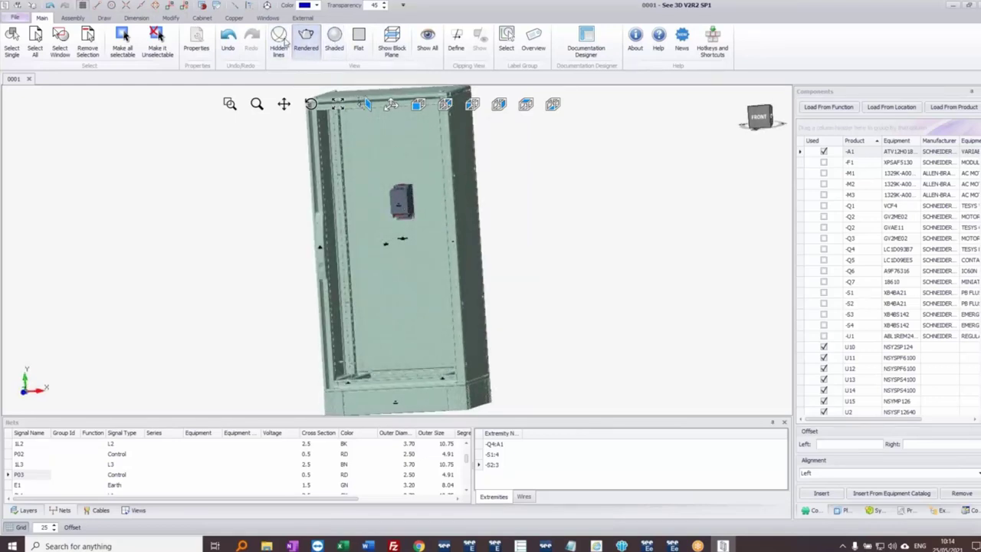
pyautogui.click(282, 42)
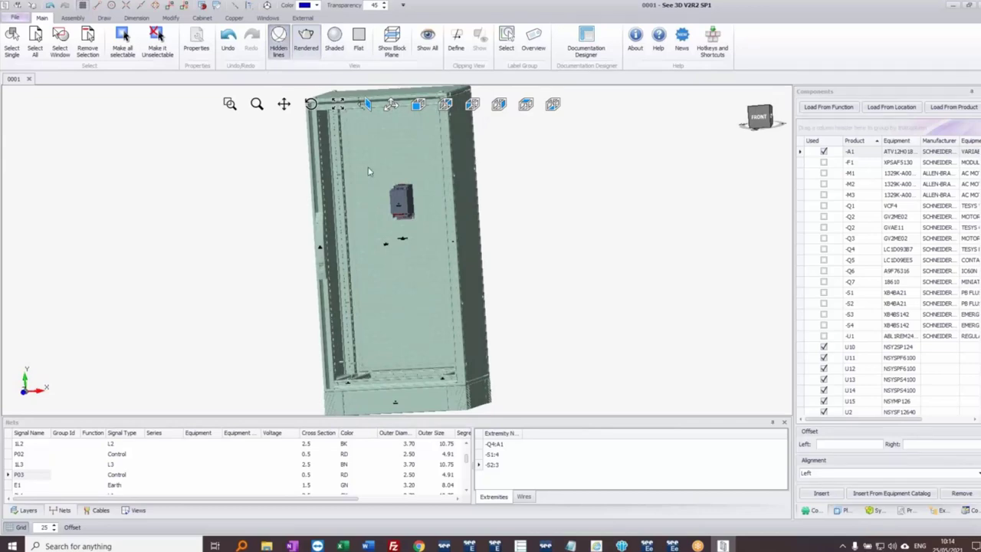
pyautogui.moveTo(382, 190)
pyautogui.mouseDown(button='middle')
pyautogui.moveTo(376, 251)
pyautogui.moveTo(369, 214)
pyautogui.mouseUp(button='middle')
pyautogui.click(306, 42)
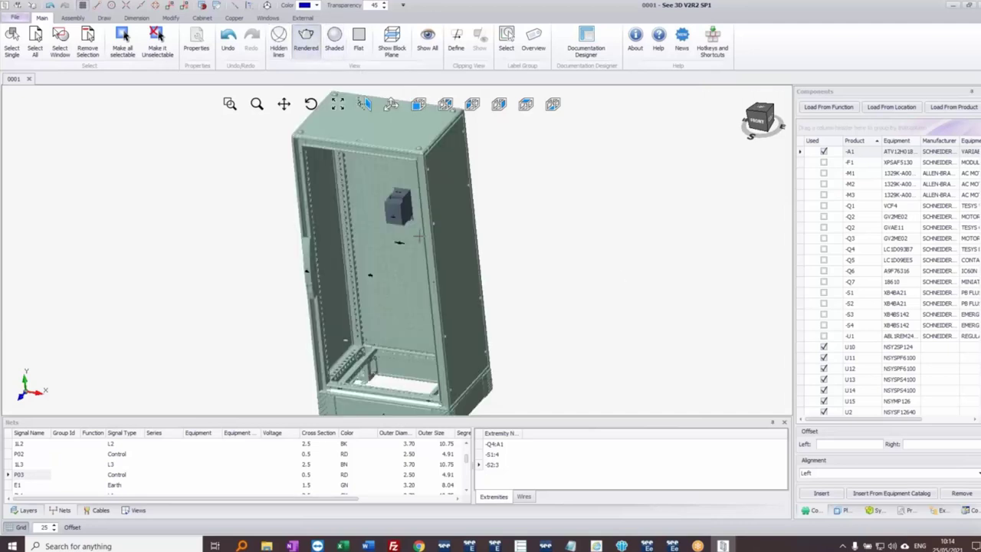
pyautogui.moveTo(343, 307); pyautogui.dragTo(394, 253, button='middle')
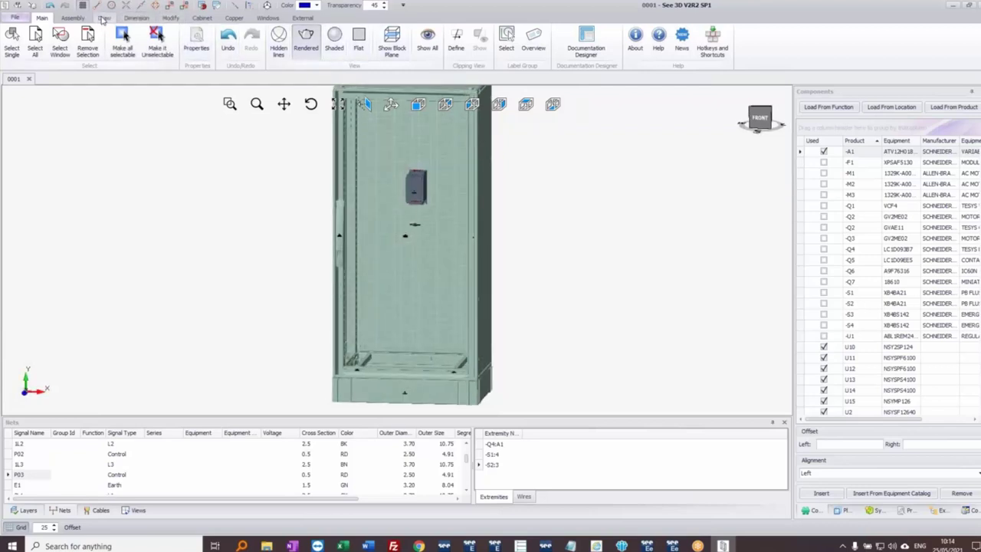
pyautogui.click(73, 17)
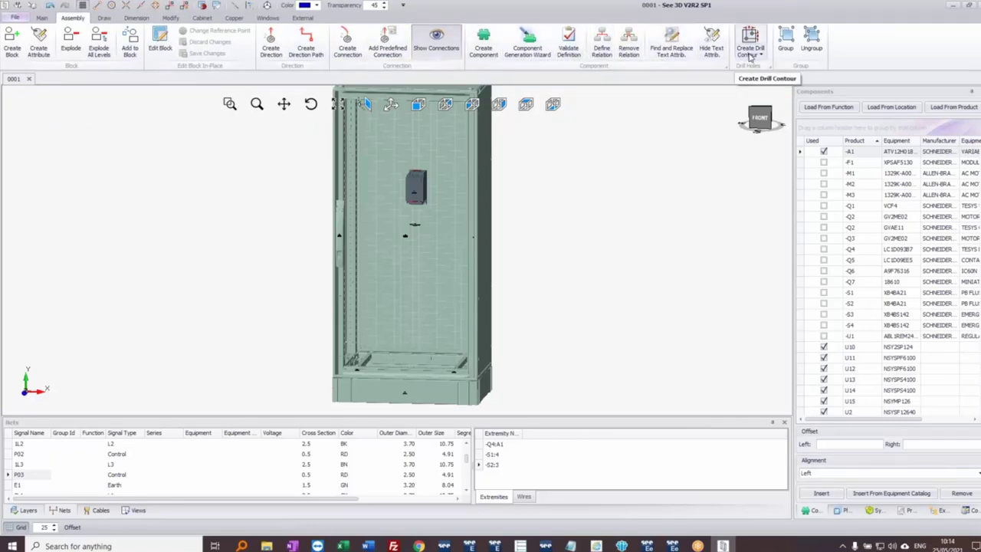
pyautogui.click(107, 16)
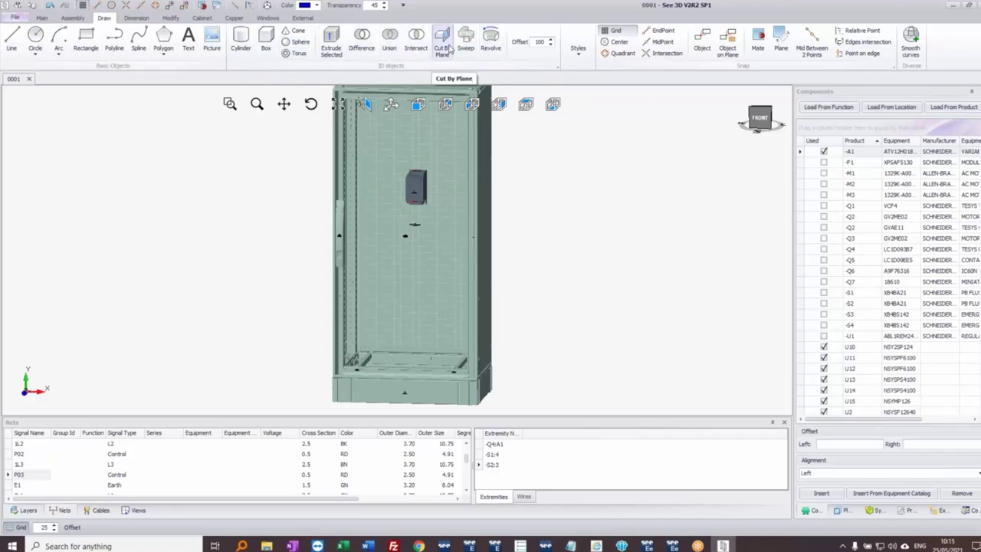
pyautogui.moveTo(511, 157); pyautogui.dragTo(504, 164, button='middle')
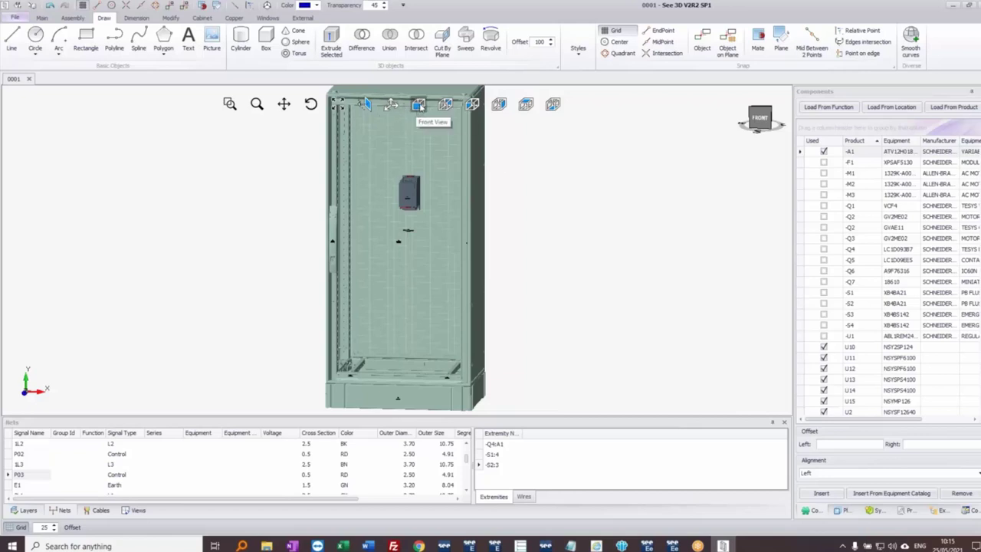
pyautogui.click(418, 105)
pyautogui.click(136, 18)
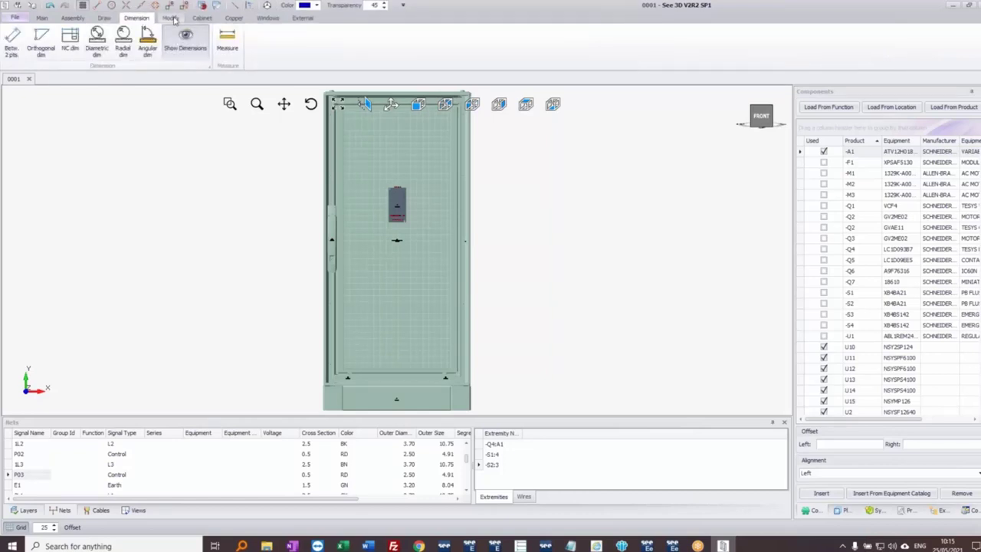
pyautogui.click(171, 18)
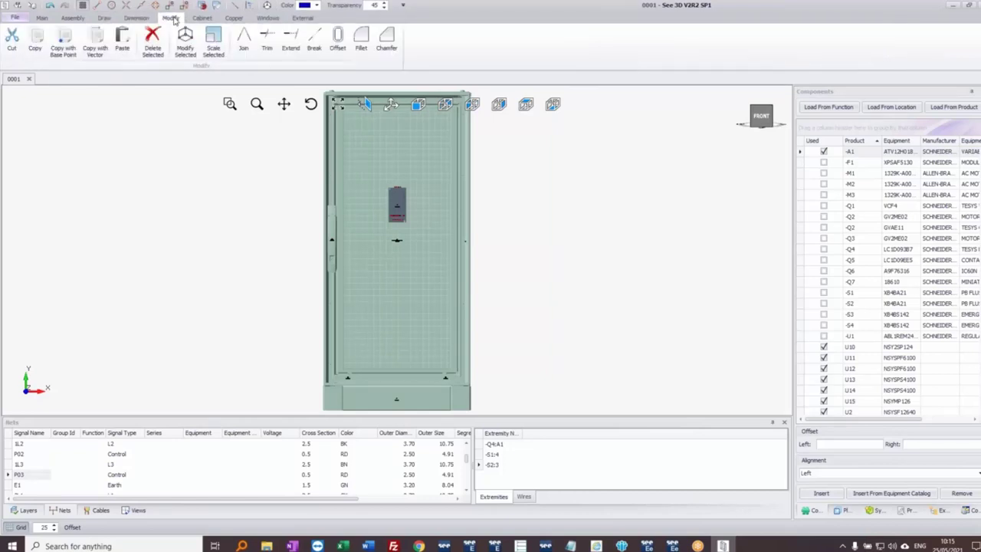
# Step: Draw a horizontal predefined DIN 35x15 rail with a length of 400 near the mounting plate's upper edge
pyautogui.click(201, 18)
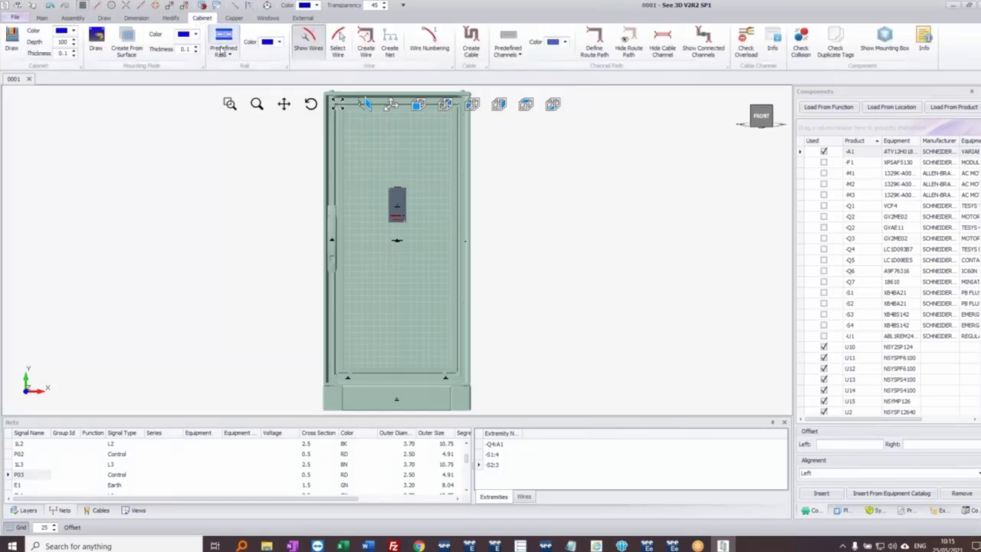
pyautogui.click(229, 56)
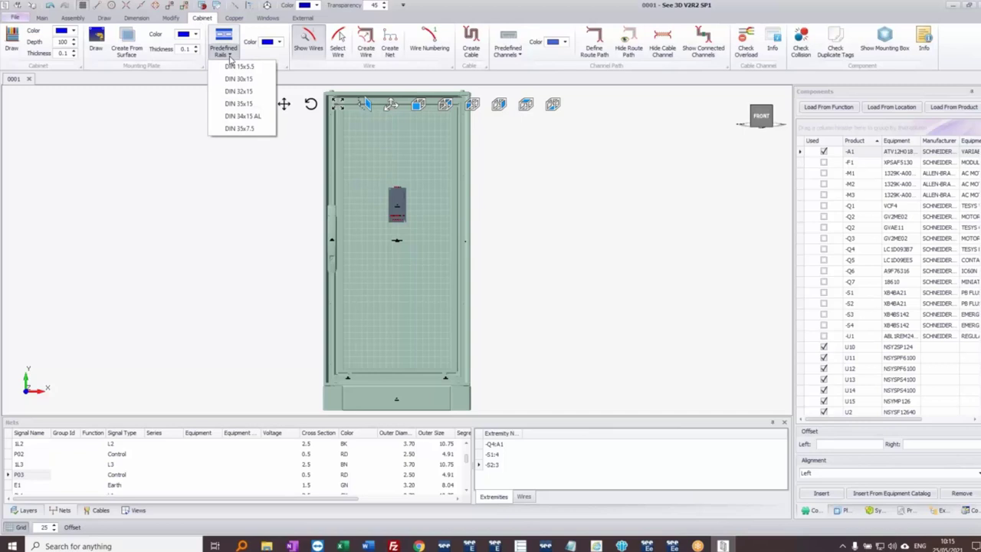
pyautogui.click(238, 104)
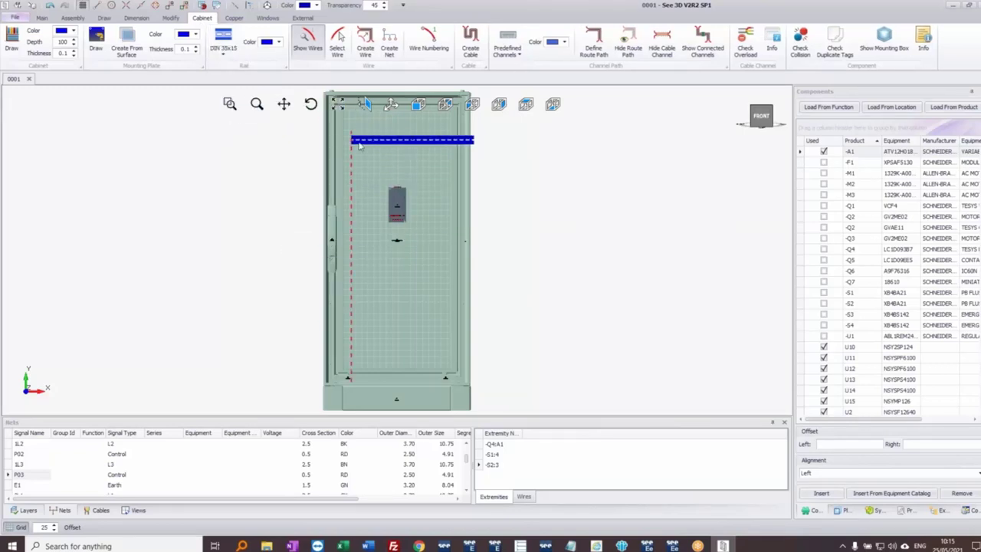
pyautogui.moveTo(360, 145); pyautogui.dragTo(332, 205, button='middle')
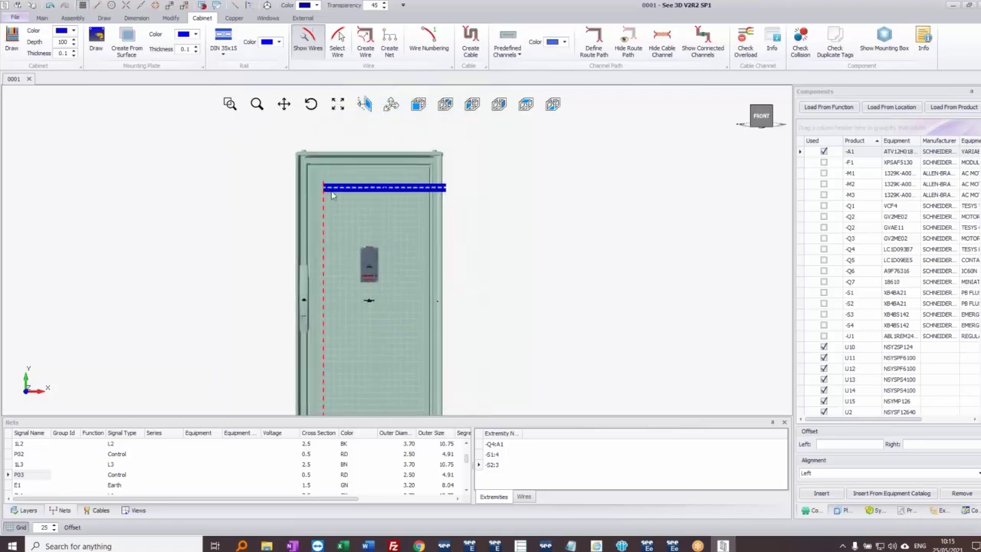
pyautogui.click(331, 195)
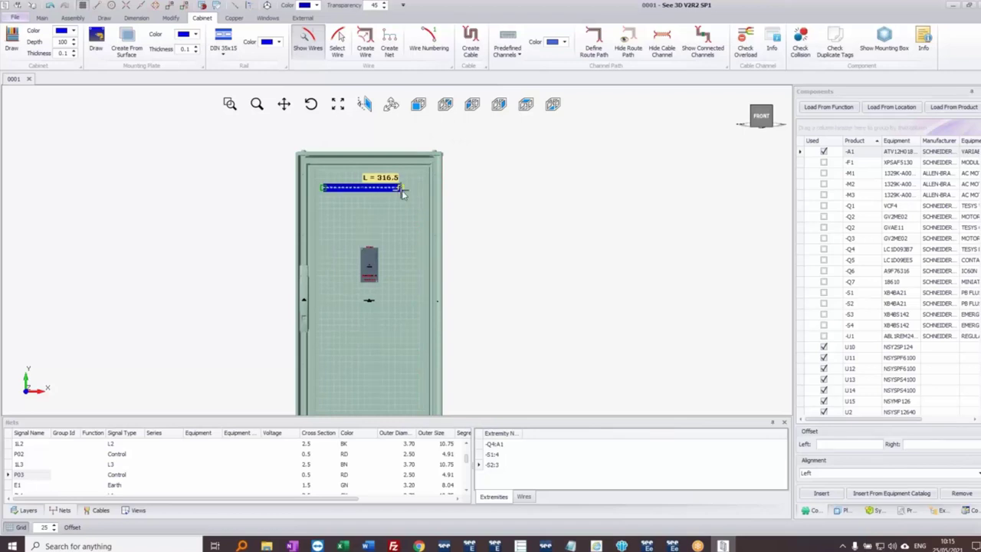
pyautogui.click(414, 187)
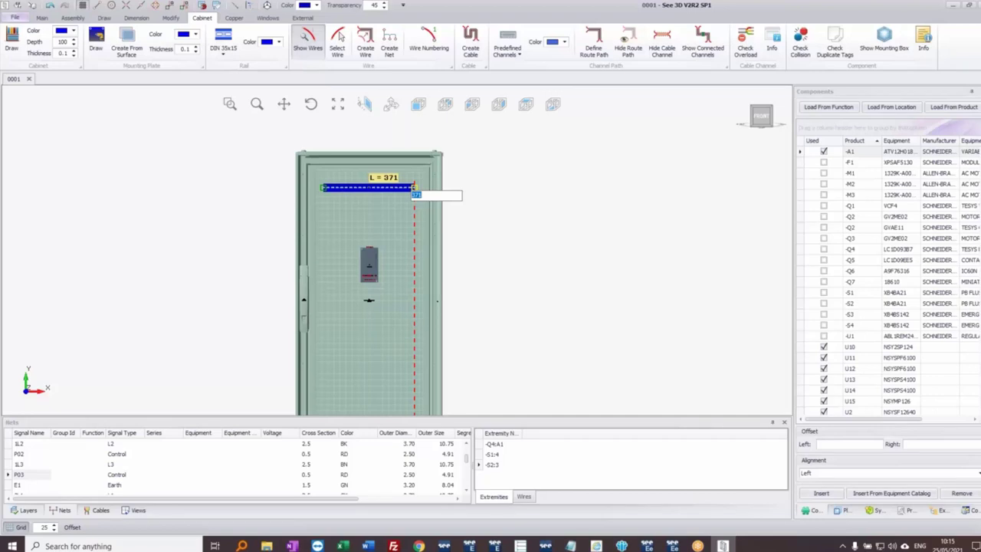
pyautogui.write('4')
pyautogui.press('Return')
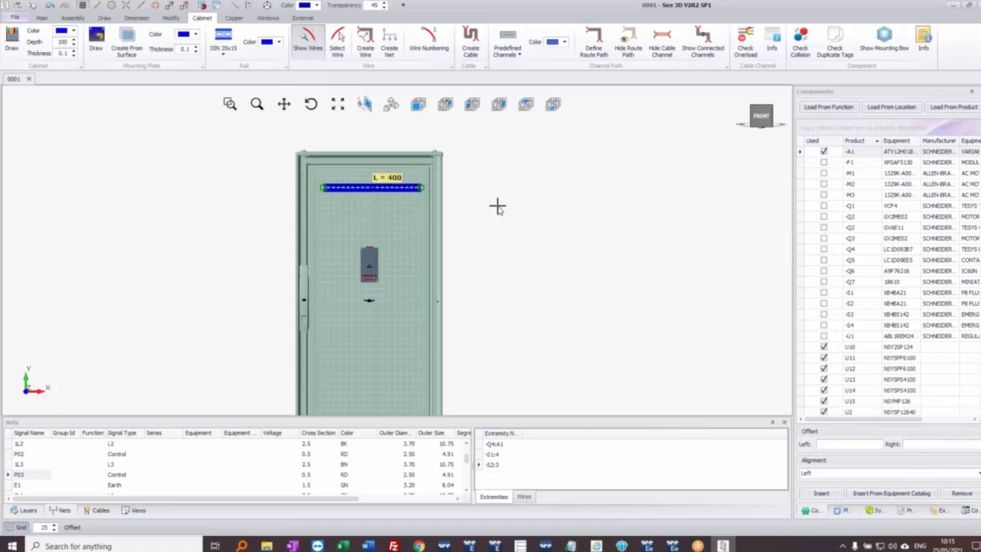
pyautogui.hotkey('ctrl', 'v')
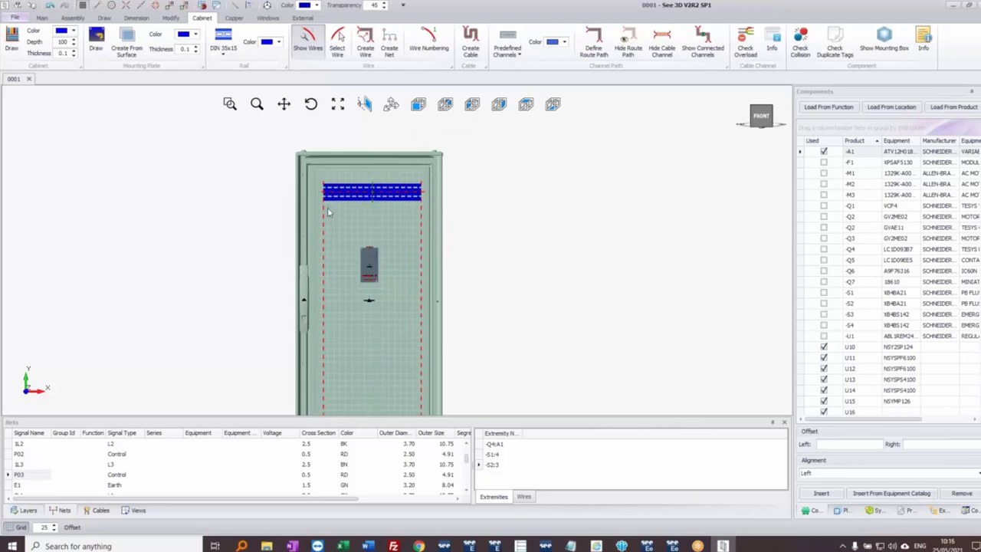
pyautogui.moveTo(326, 224); pyautogui.dragTo(350, 193)
pyautogui.moveTo(360, 217); pyautogui.dragTo(346, 186, button='middle')
pyautogui.moveTo(346, 189); pyautogui.dragTo(320, 203)
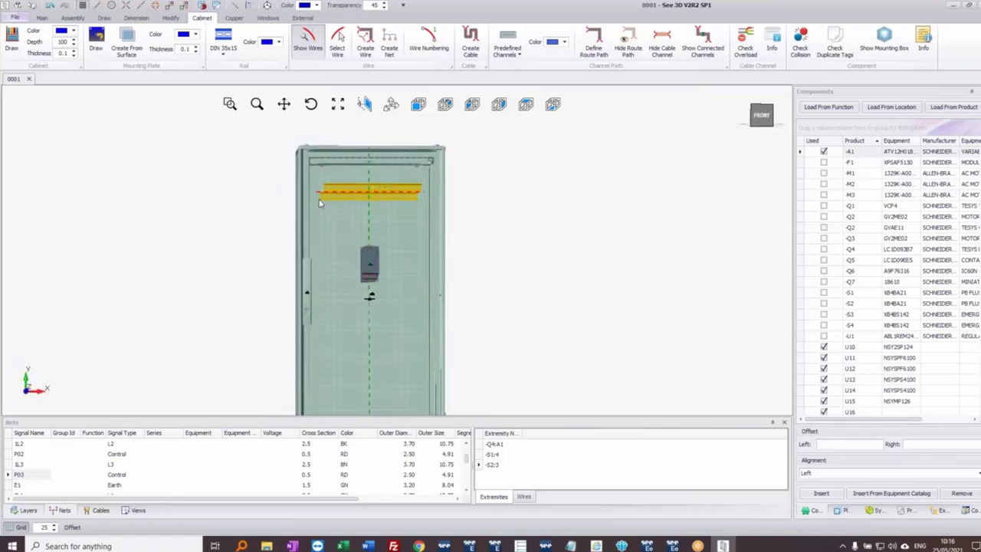
pyautogui.moveTo(320, 203); pyautogui.dragTo(324, 204)
pyautogui.press('Escape')
pyautogui.moveTo(394, 223)
pyautogui.mouseDown(button='middle')
pyautogui.moveTo(367, 232)
pyautogui.moveTo(383, 230)
pyautogui.mouseUp(button='middle')
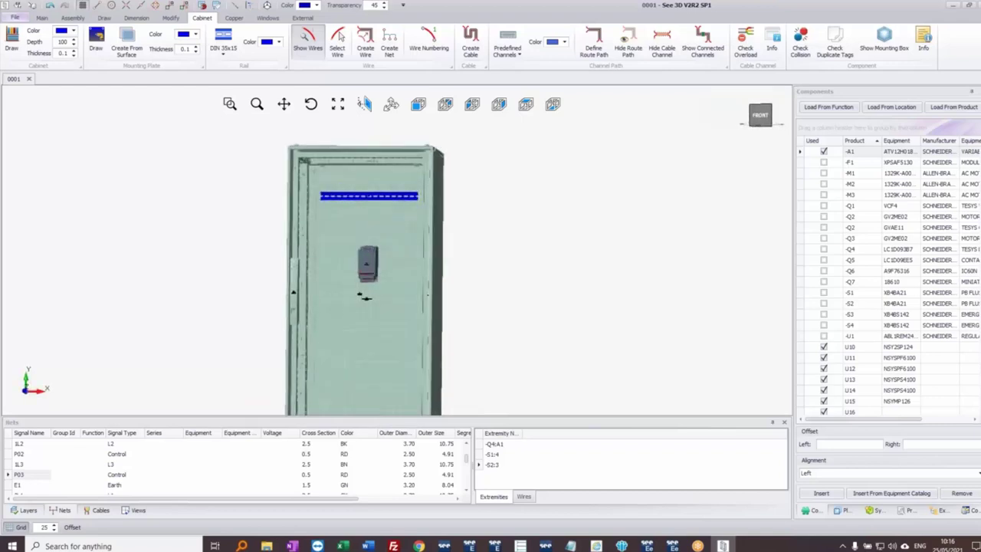
# Step: Use N-Copy Y on the DIN rail to create three evenly spaced copies down the mounting plate
pyautogui.scroll(3, 364, 191)
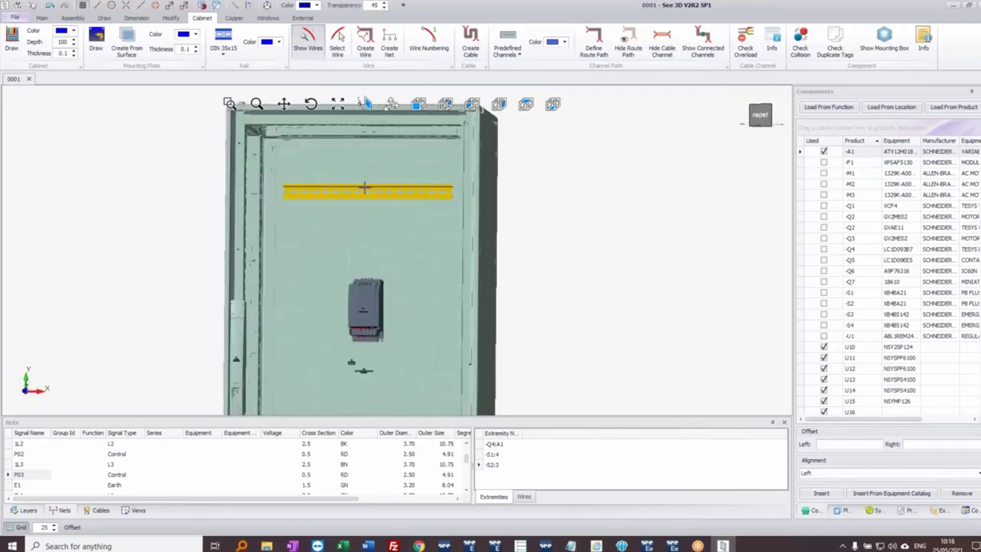
pyautogui.rightClick(364, 190)
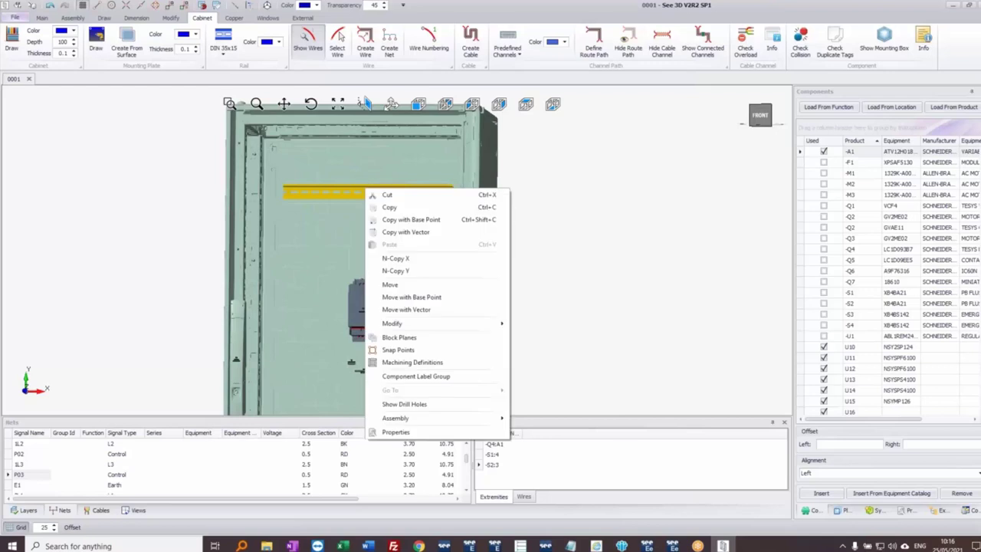
pyautogui.click(397, 271)
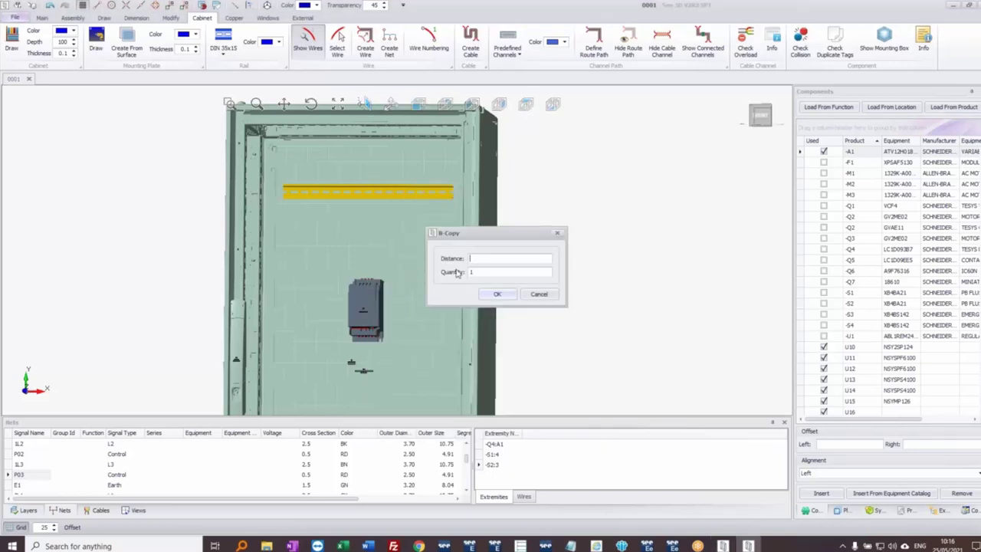
pyautogui.write('50')
pyautogui.write('-')
pyautogui.click(498, 294)
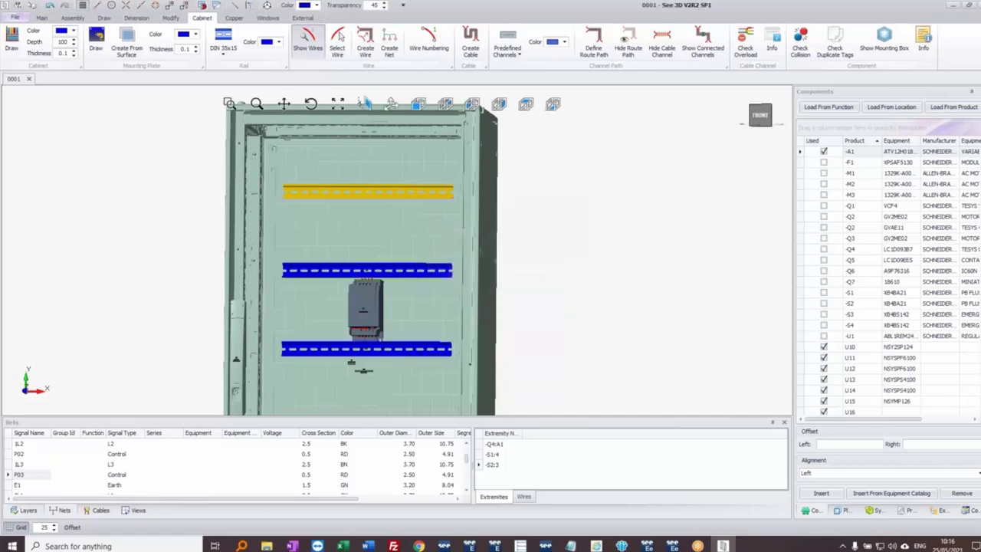
# Step: Move the -A1 drive sideways over the third DIN rail from above and delete the rail behind it
pyautogui.scroll(-3, 377, 325)
pyautogui.moveTo(378, 325); pyautogui.dragTo(372, 241, button='middle')
pyautogui.moveTo(364, 232); pyautogui.dragTo(391, 274)
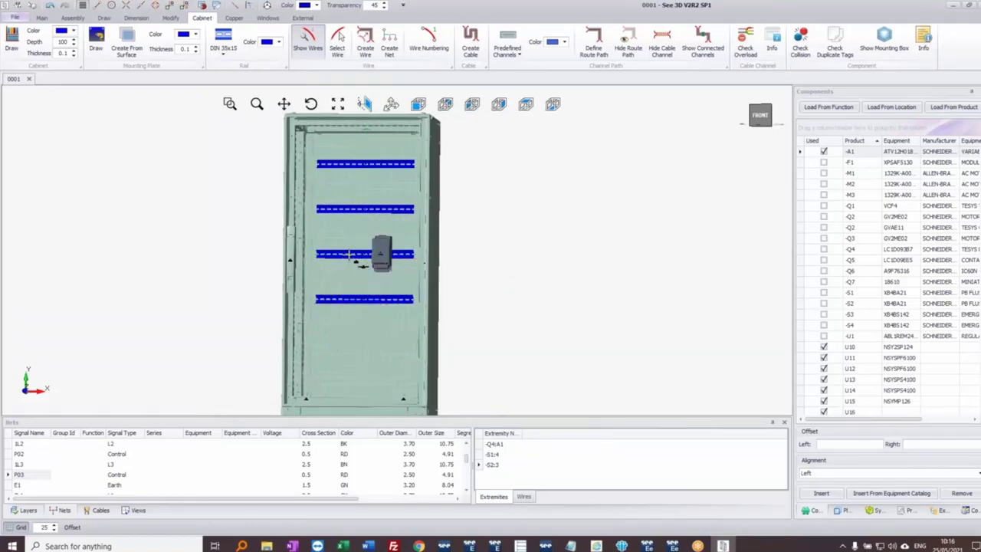
pyautogui.click(349, 255)
pyautogui.press('Delete')
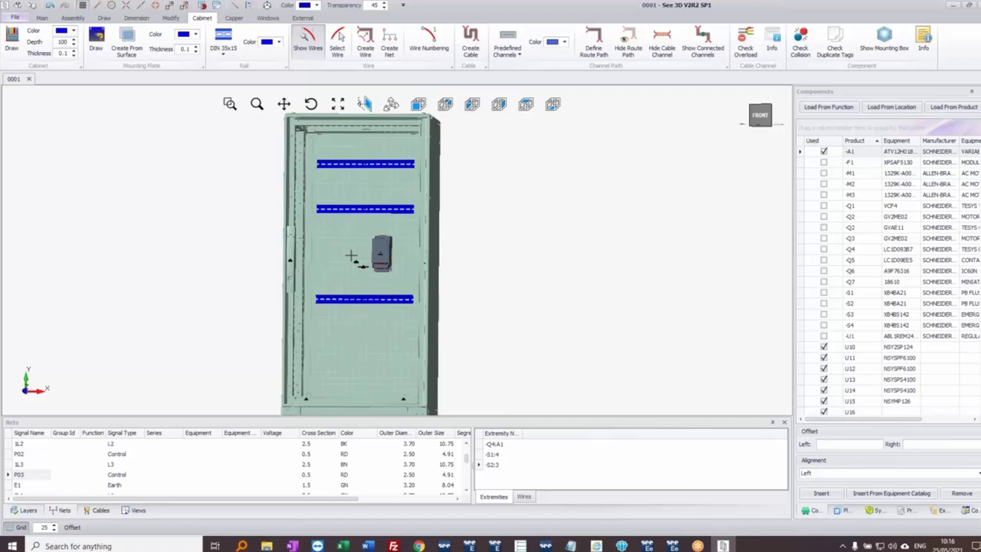
pyautogui.scroll(5, 384, 251)
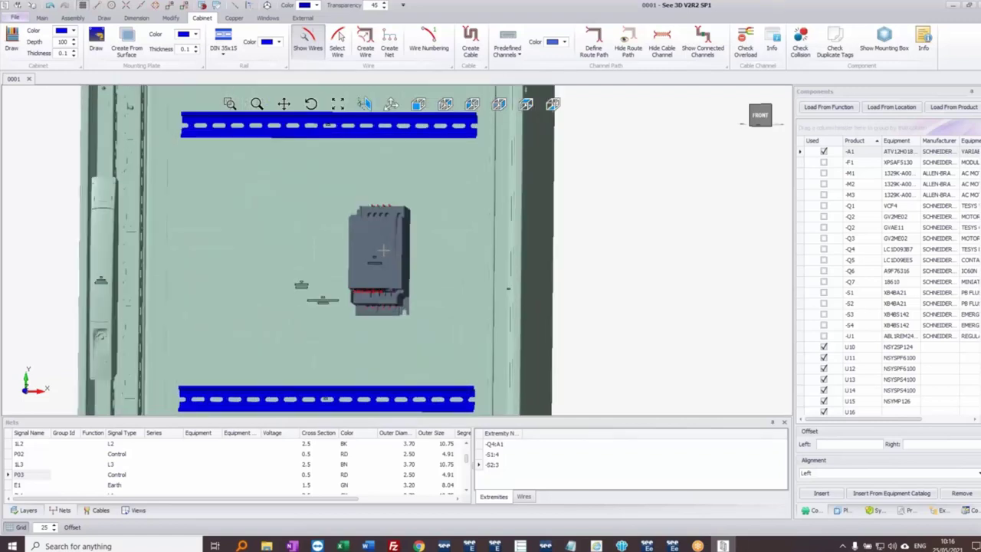
pyautogui.moveTo(376, 266)
pyautogui.mouseDown(button='middle')
pyautogui.moveTo(396, 278)
pyautogui.moveTo(386, 280)
pyautogui.moveTo(382, 268)
pyautogui.mouseUp(button='middle')
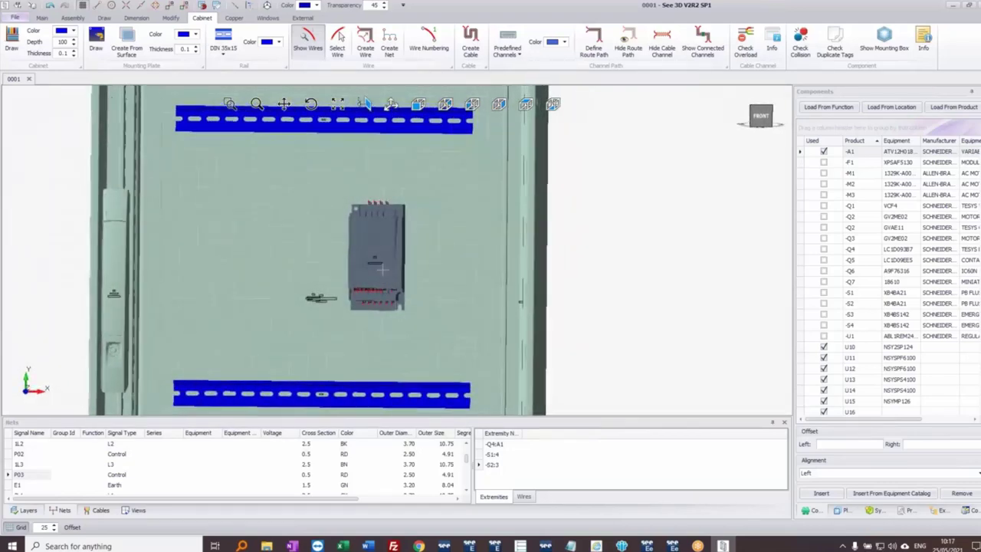
# Step: Show the drill holes of the -A1 drive on the mounting plate and examine its fixing points
pyautogui.click(383, 260)
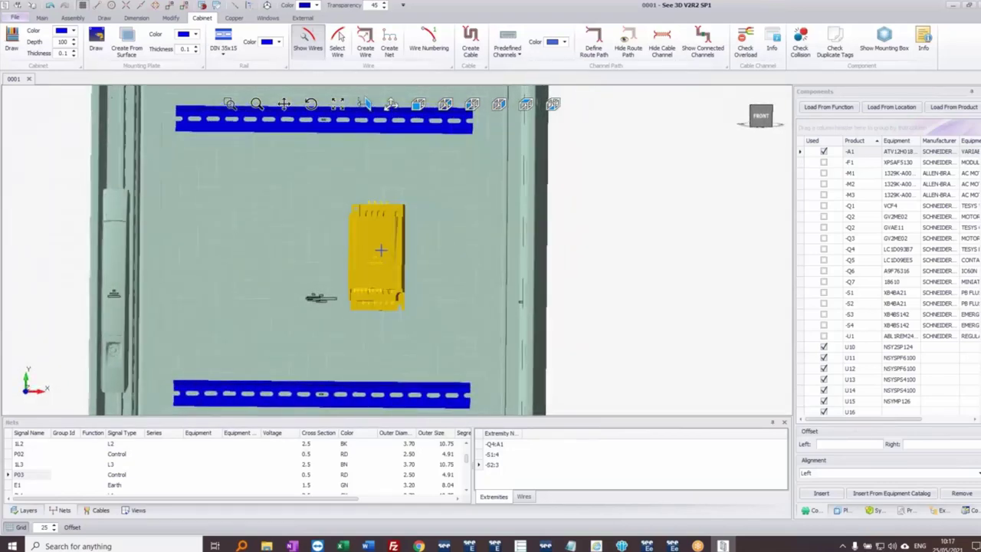
pyautogui.rightClick(380, 250)
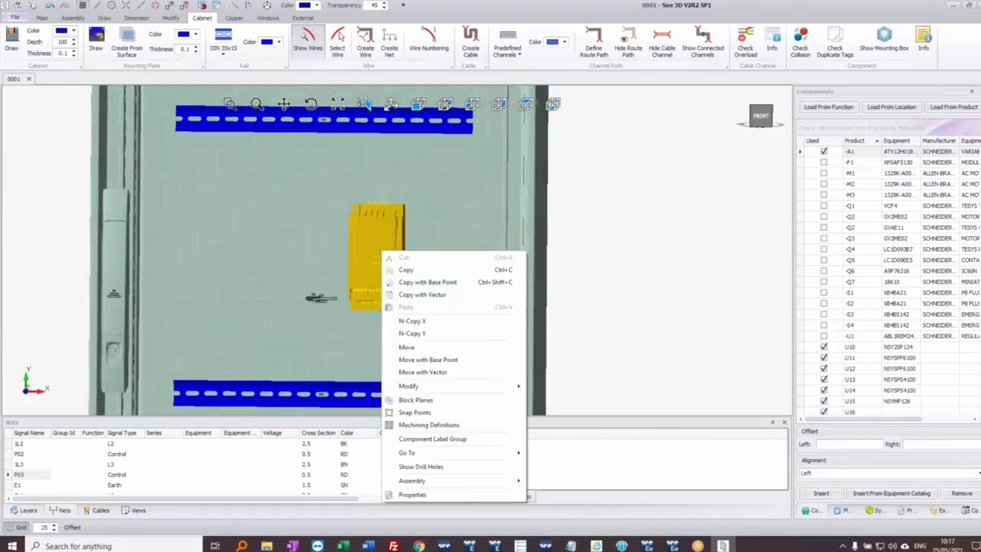
pyautogui.click(434, 468)
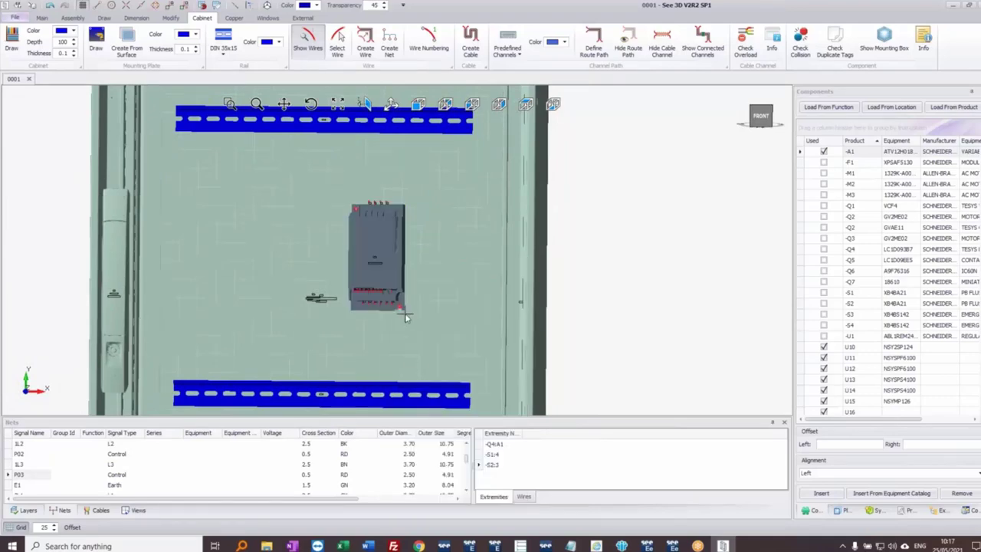
pyautogui.scroll(5, 405, 312)
pyautogui.scroll(2, 378, 310)
pyautogui.moveTo(379, 311)
pyautogui.mouseDown(button='middle')
pyautogui.moveTo(411, 288)
pyautogui.moveTo(377, 310)
pyautogui.mouseUp(button='middle')
pyautogui.scroll(-8, 380, 306)
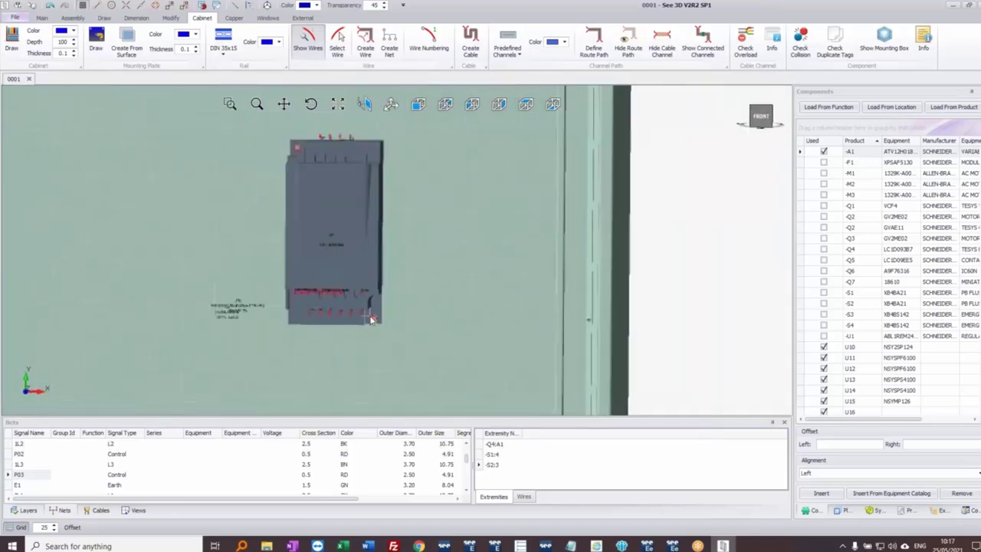
pyautogui.scroll(3, 359, 262)
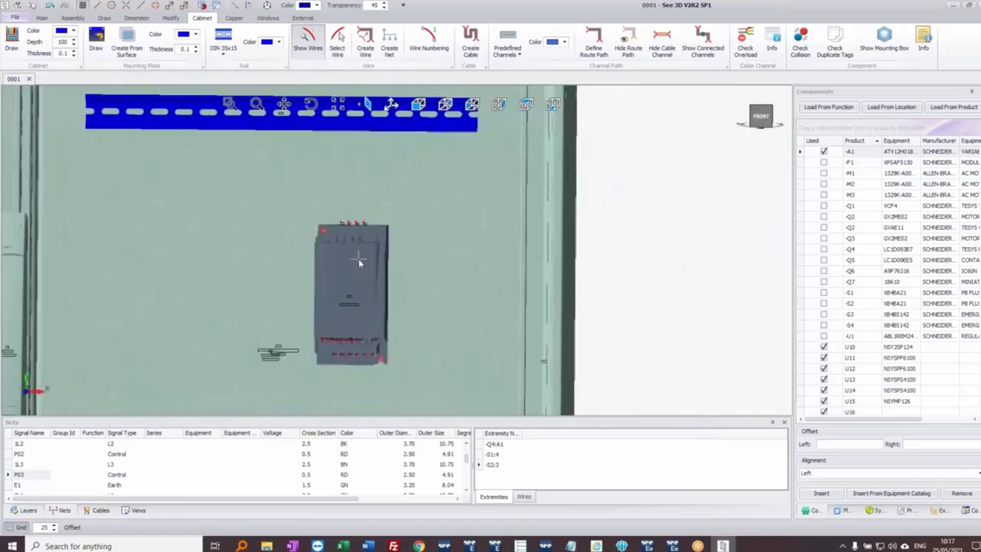
# Step: Generate the drill holes preview for the mounting plate, enlarge its window, examine the rail and drive hole positions, and close it
pyautogui.click(410, 180)
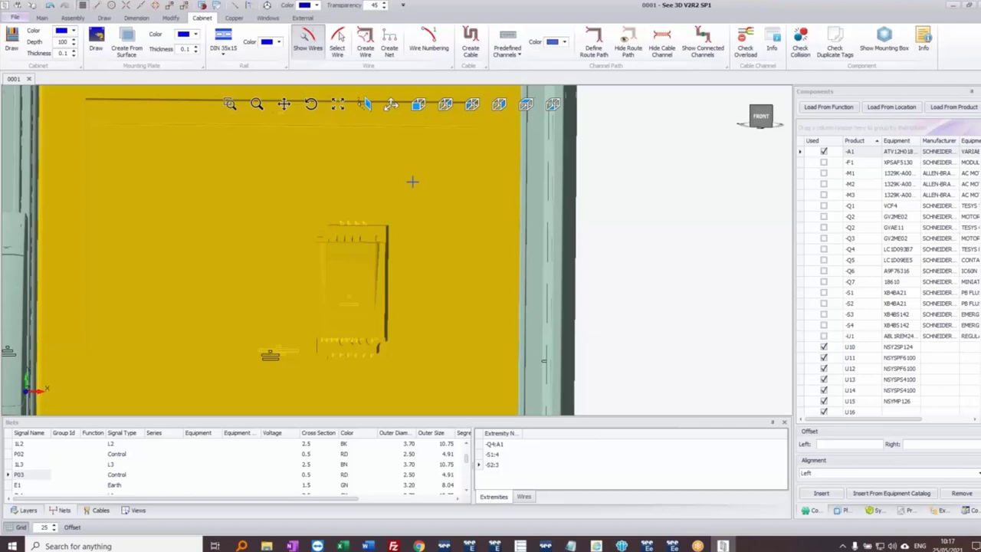
pyautogui.rightClick(413, 184)
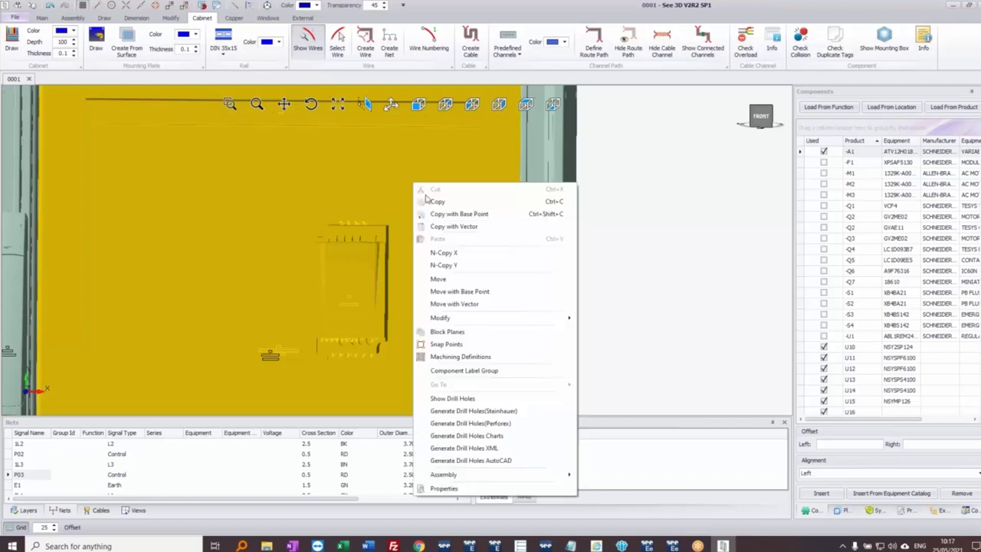
pyautogui.click(510, 425)
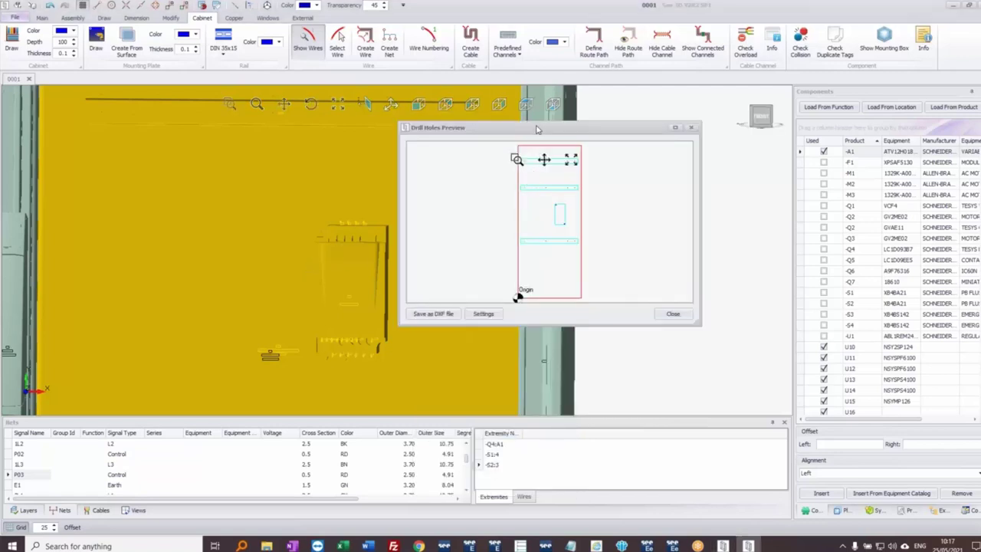
pyautogui.moveTo(536, 123); pyautogui.dragTo(537, 33)
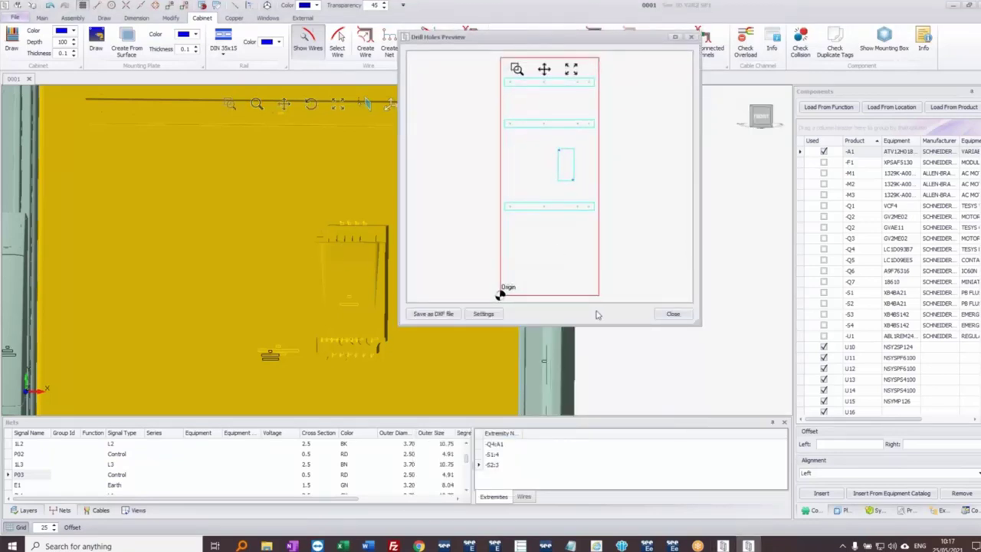
pyautogui.moveTo(688, 326); pyautogui.dragTo(688, 427)
pyautogui.scroll(3, 602, 281)
pyautogui.scroll(2, 609, 272)
pyautogui.scroll(-3, 541, 146)
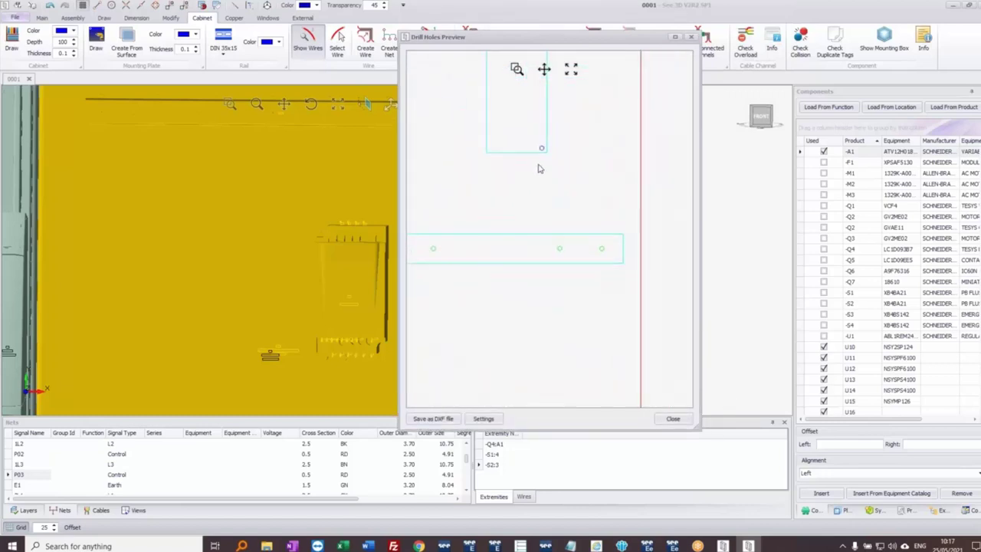
pyautogui.scroll(-2, 528, 207)
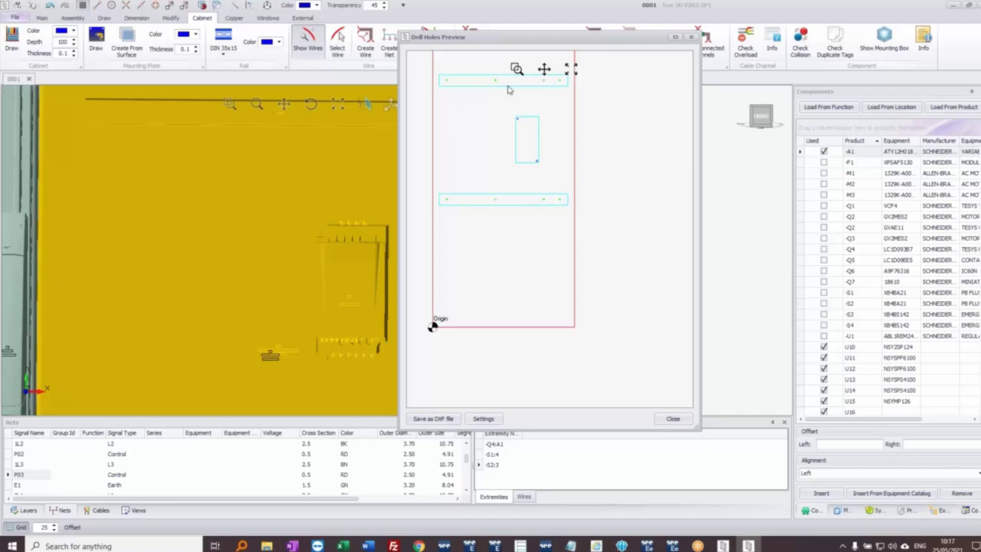
pyautogui.click(691, 36)
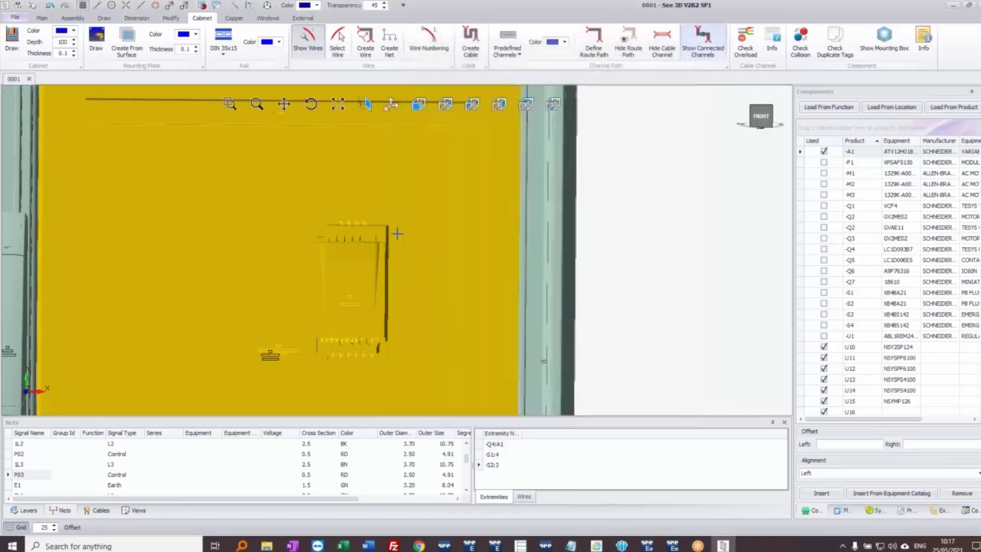
# Step: Place the -F1 XPSAF5130 module on the left end of the uppermost DIN rail
pyautogui.click(659, 245)
pyautogui.scroll(-5, 383, 333)
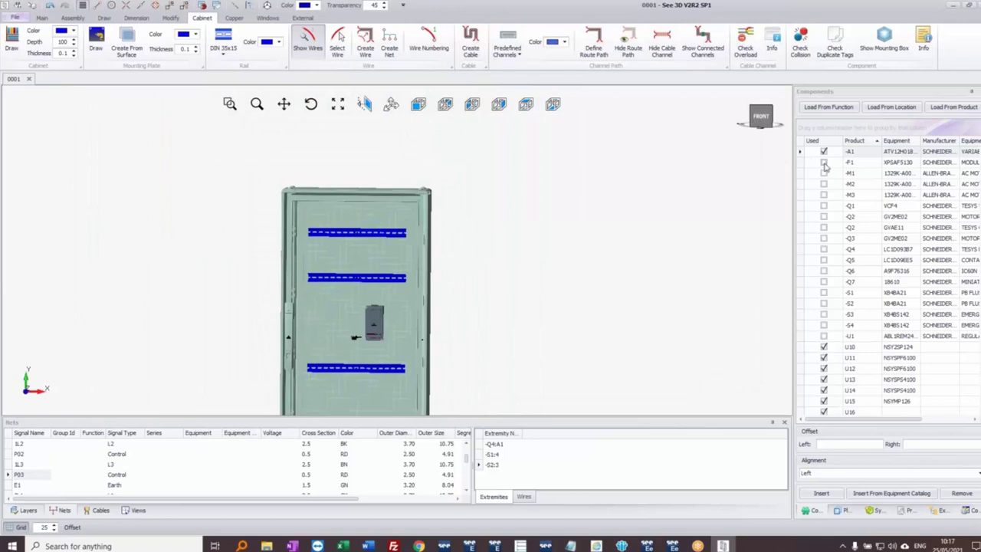
pyautogui.moveTo(824, 166); pyautogui.dragTo(318, 247)
pyautogui.scroll(4, 311, 256)
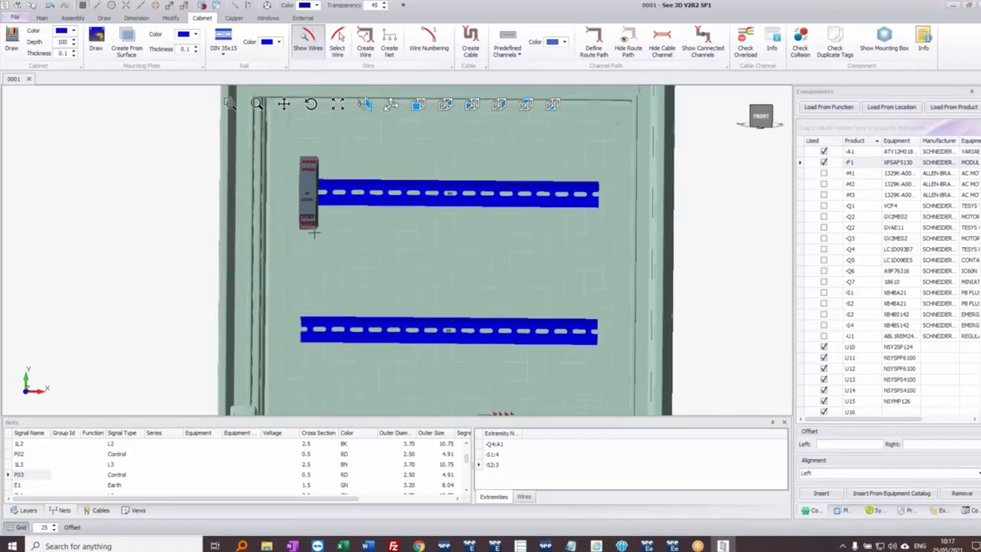
pyautogui.moveTo(334, 212); pyautogui.dragTo(297, 220, button='middle')
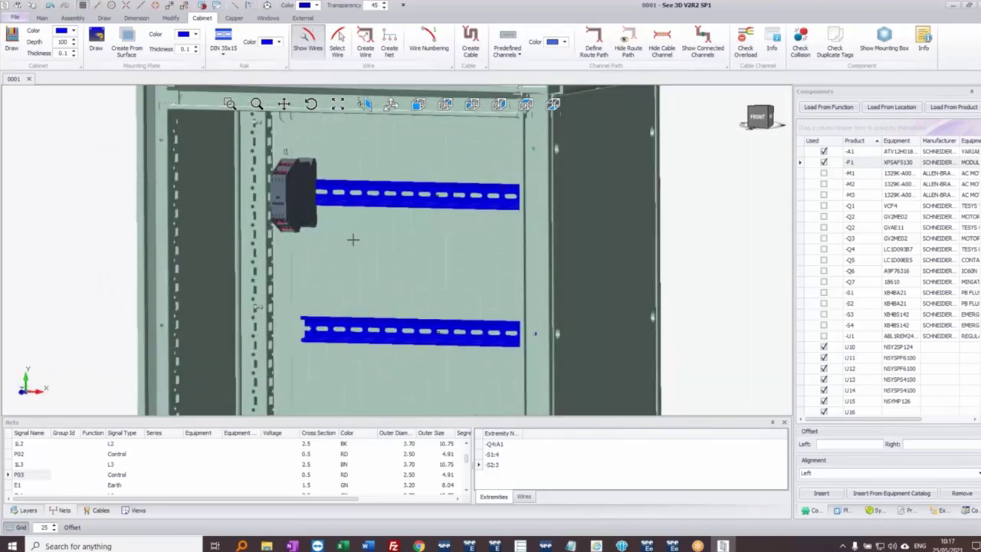
# Step: Examine how -F1 is attached to the uppermost rail by selecting both in the model and in the Explorer tree under U16
pyautogui.click(292, 194)
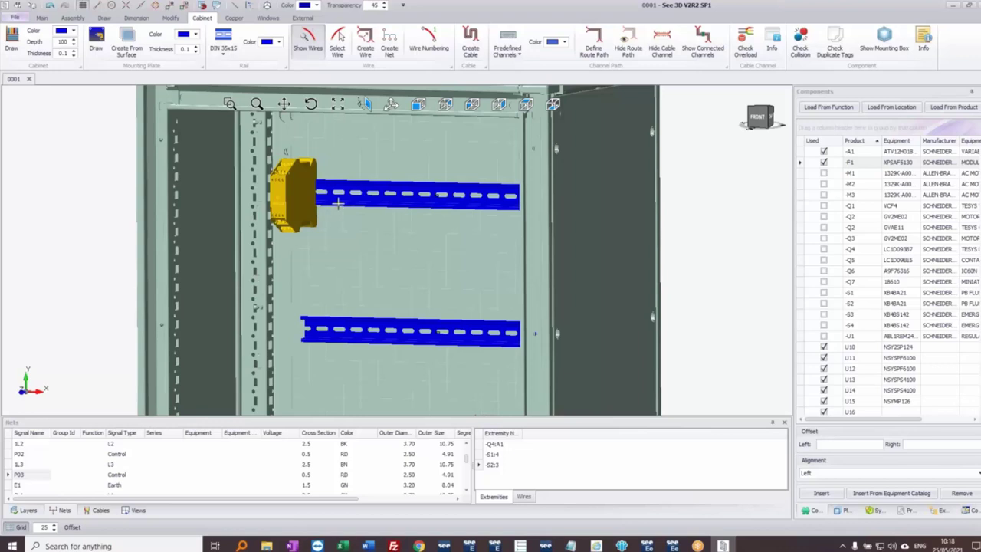
pyautogui.click(336, 203)
pyautogui.click(705, 205)
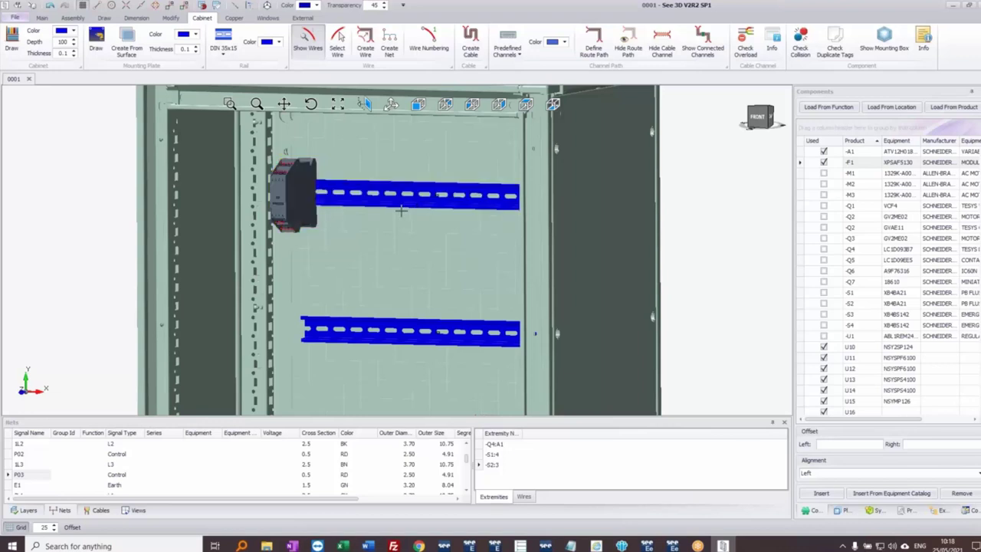
pyautogui.click(300, 196)
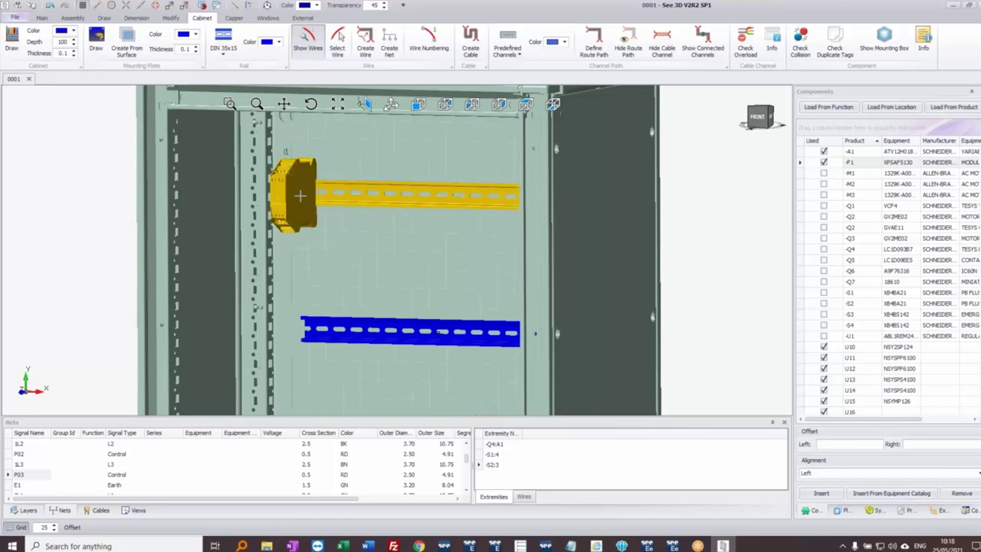
pyautogui.click(675, 206)
pyautogui.click(943, 512)
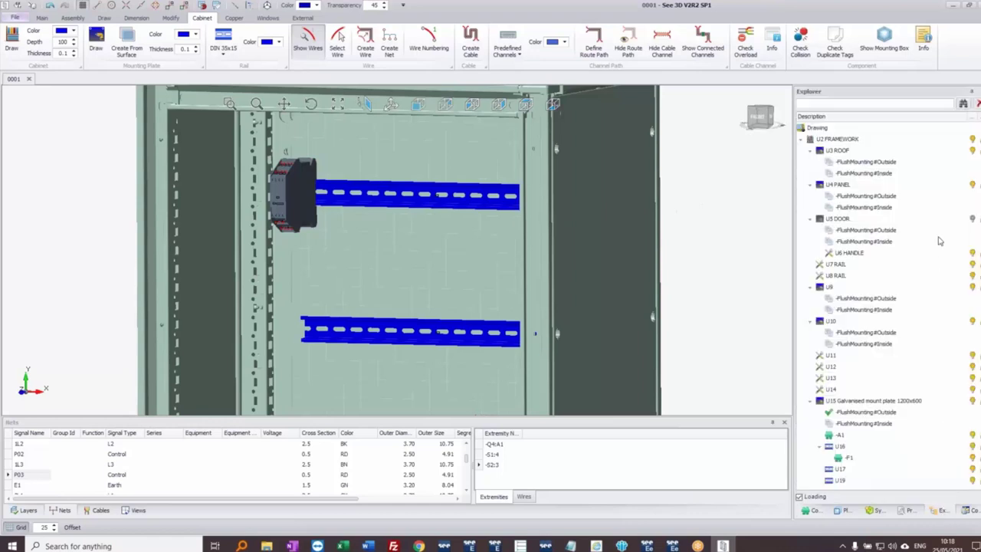
pyautogui.click(331, 181)
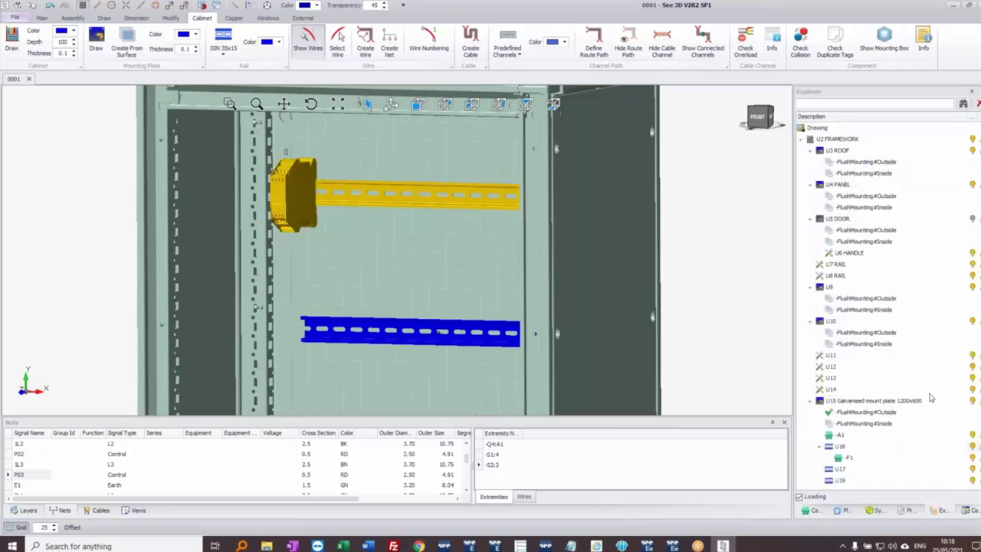
pyautogui.click(837, 448)
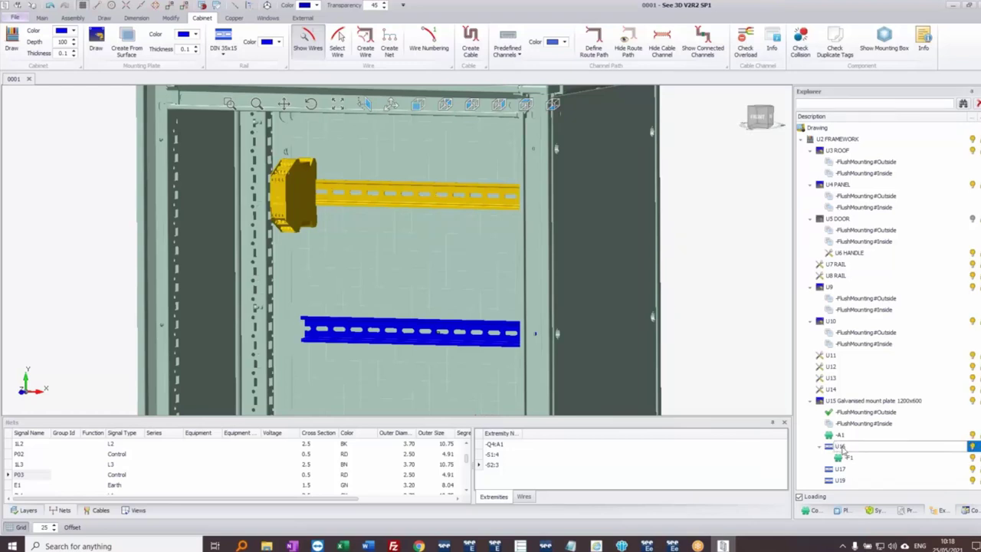
pyautogui.click(848, 458)
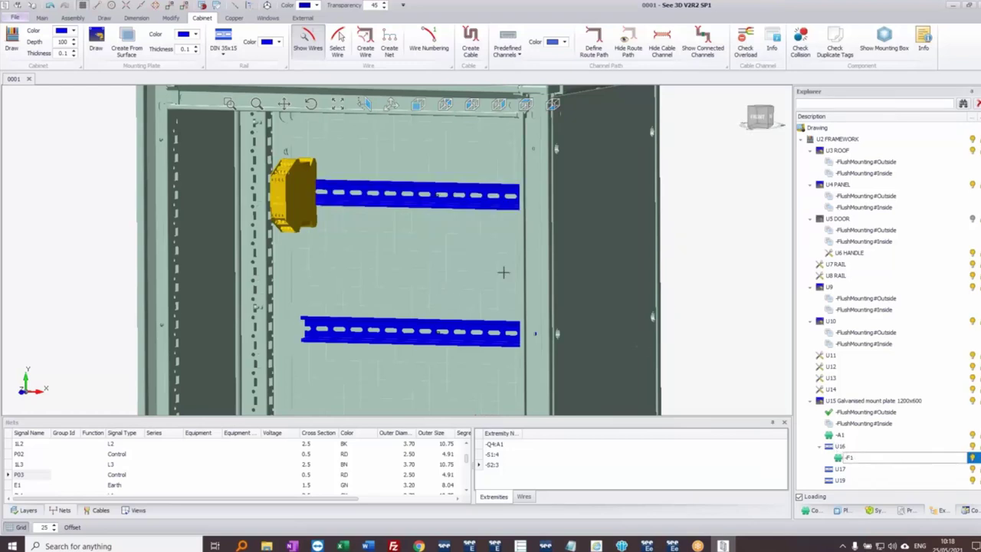
pyautogui.click(692, 174)
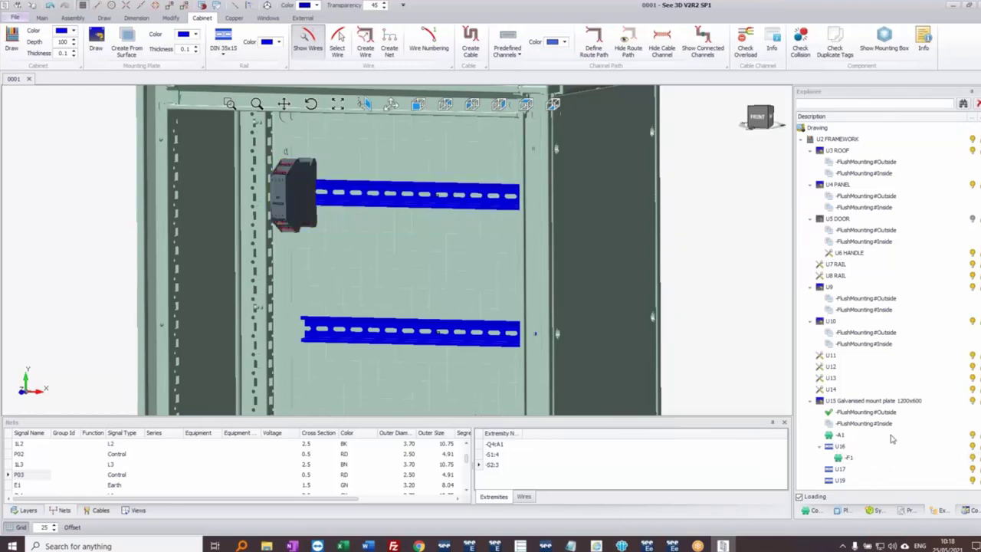
# Step: Insert -Q1 (VCF4) and -Q2 (GV2ME02) on the uppermost rail beside -F1, declining to insert the entire -Q2 assembly
pyautogui.click(816, 513)
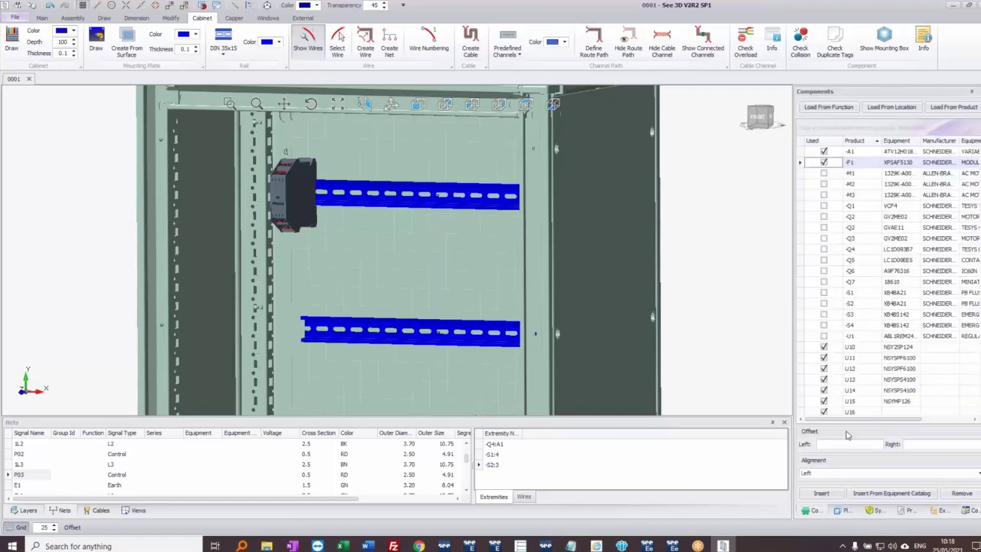
pyautogui.click(390, 184)
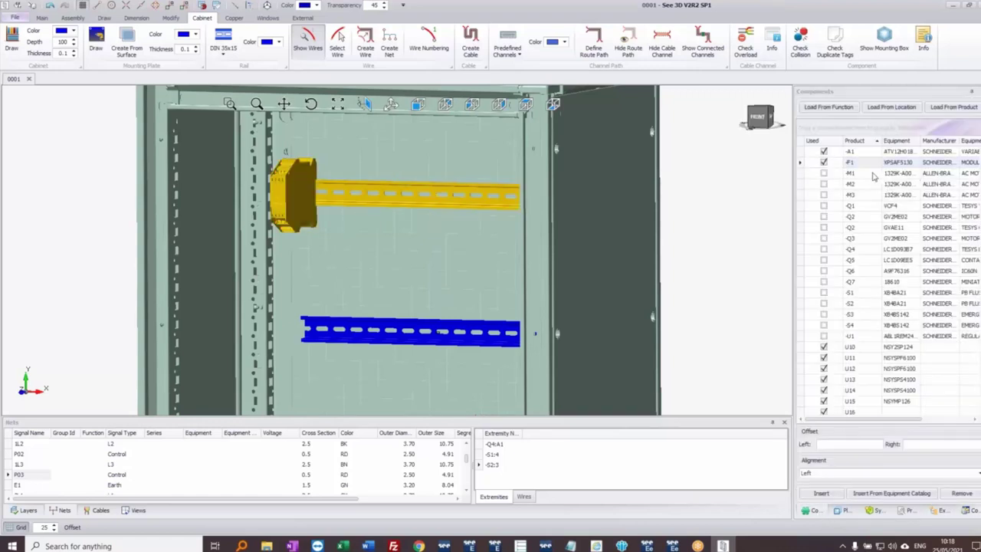
pyautogui.click(823, 205)
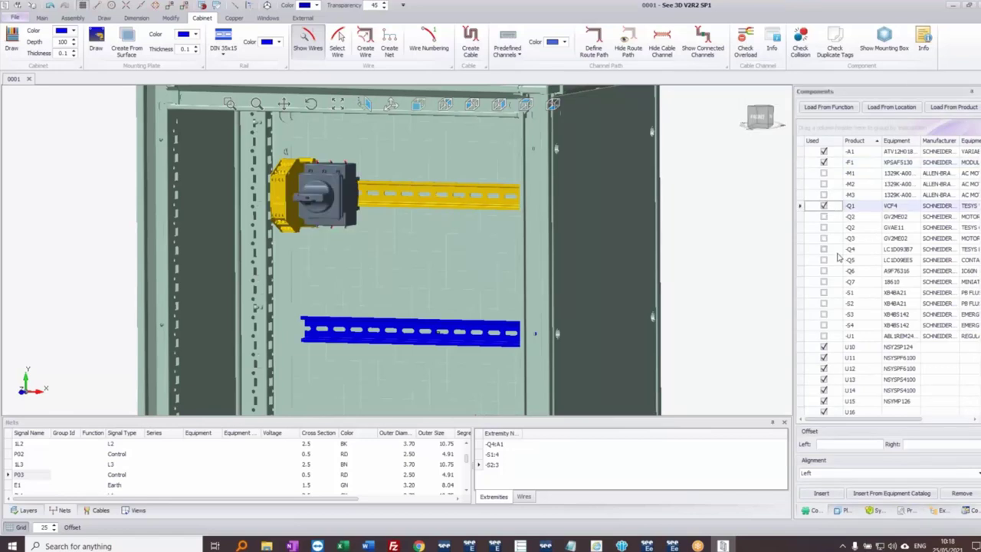
pyautogui.click(824, 217)
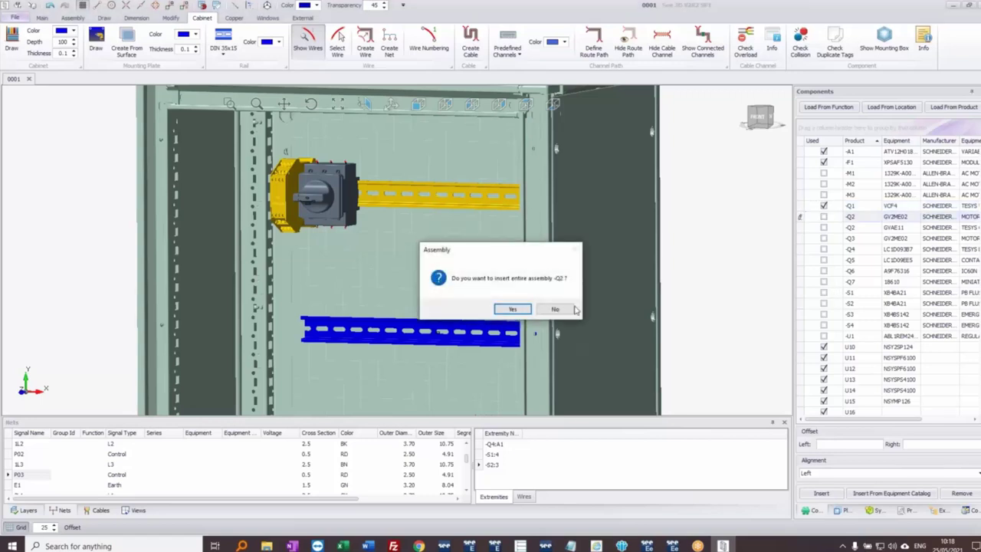
pyautogui.click(553, 309)
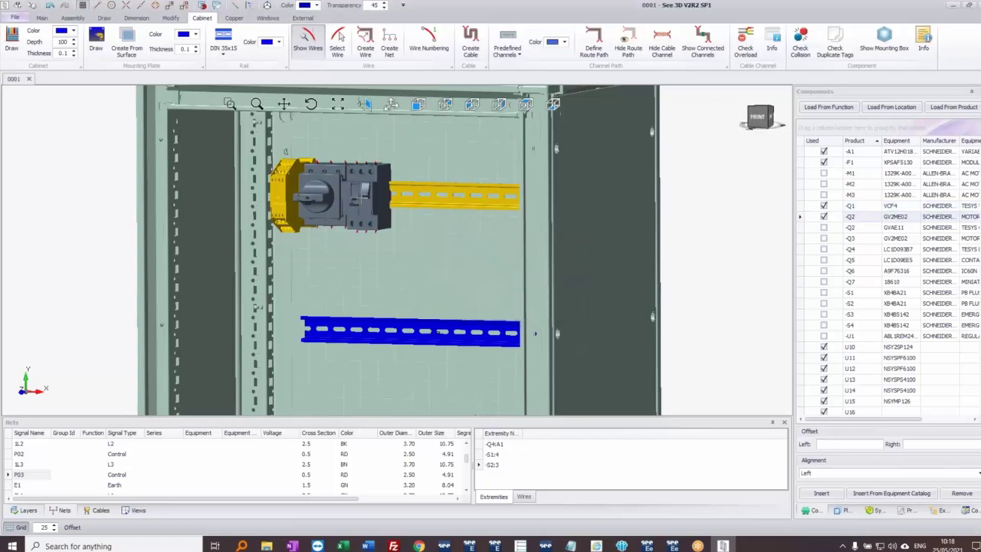
# Step: Mount the GVAE11 auxiliary contact of -Q2 onto the GV2ME02 breaker and accept the placement
pyautogui.click(692, 217)
pyautogui.click(369, 197)
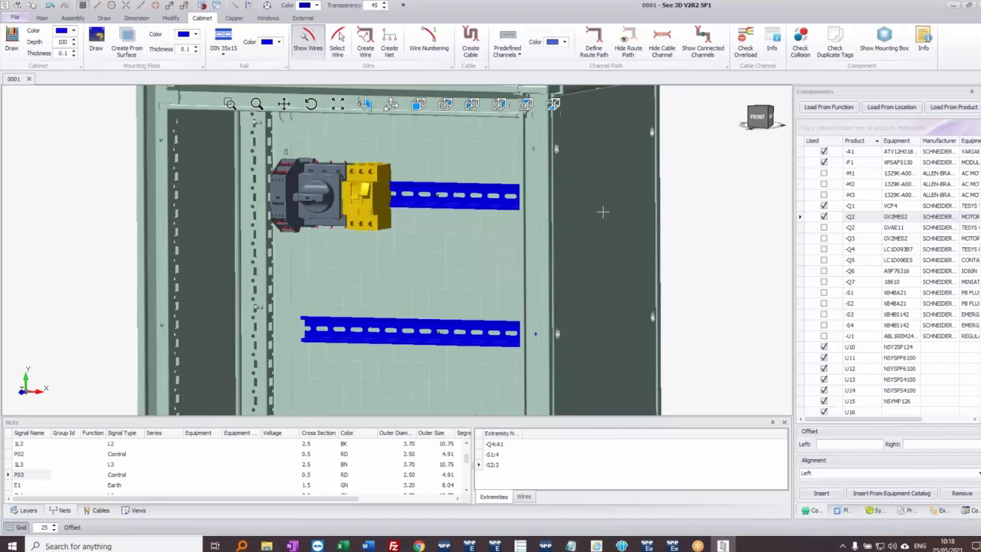
pyautogui.moveTo(826, 228); pyautogui.dragTo(453, 172)
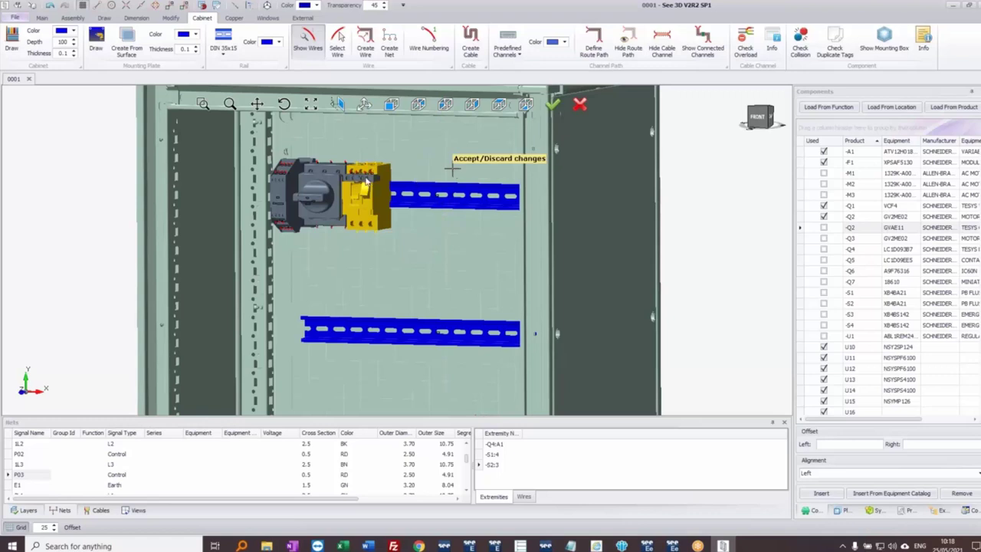
pyautogui.scroll(3, 366, 181)
pyautogui.click(552, 103)
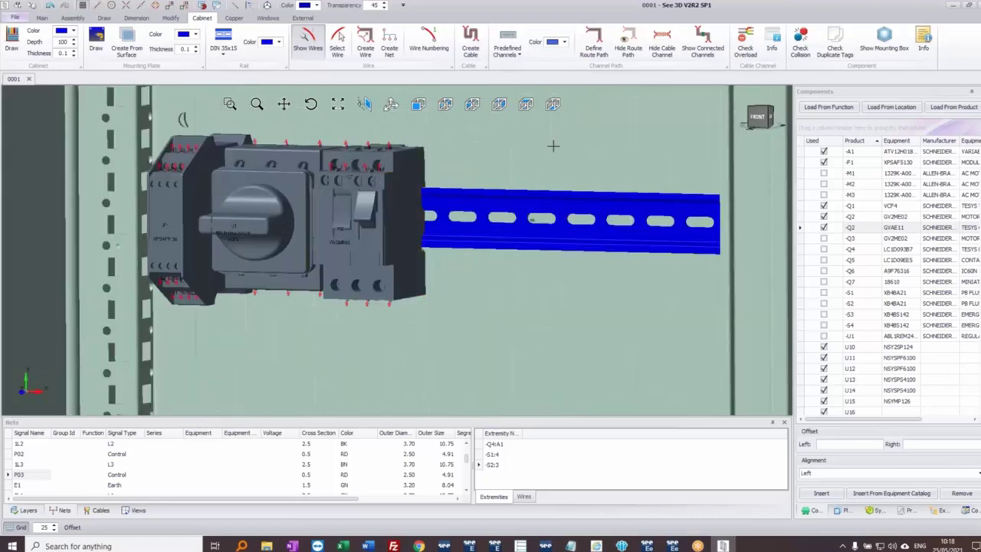
# Step: Place -Q3 (GV2ME02) on the uppermost rail beside -Q2, and insert -Q4 after it with a left offset of 20
pyautogui.moveTo(825, 243); pyautogui.dragTo(502, 295)
pyautogui.moveTo(426, 269); pyautogui.dragTo(463, 268, button='middle')
pyautogui.click(513, 249)
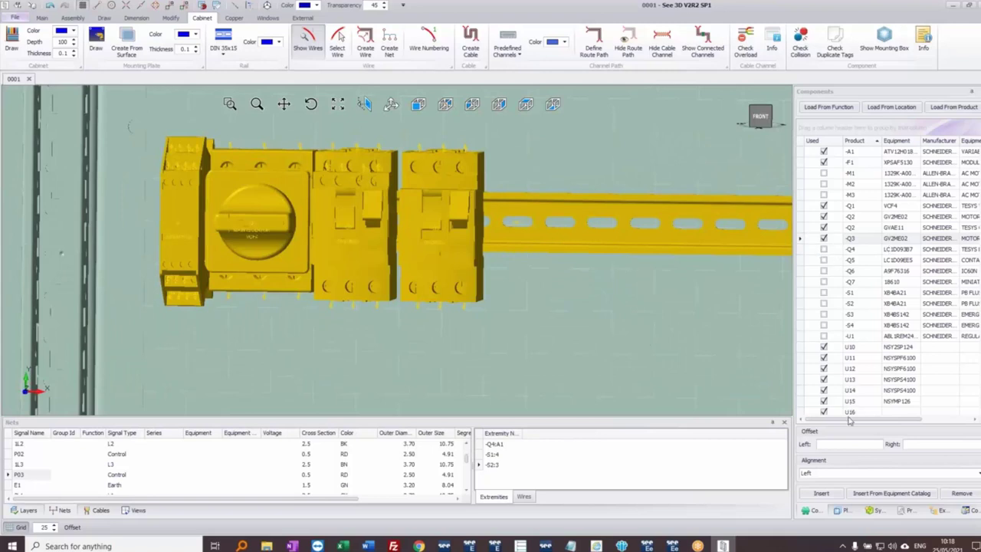
pyautogui.click(837, 443)
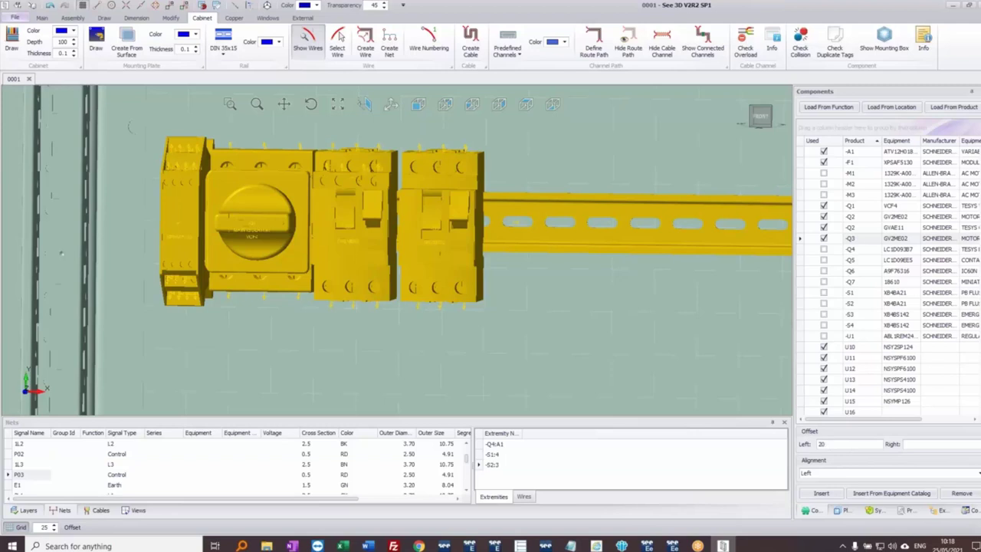
pyautogui.click(824, 249)
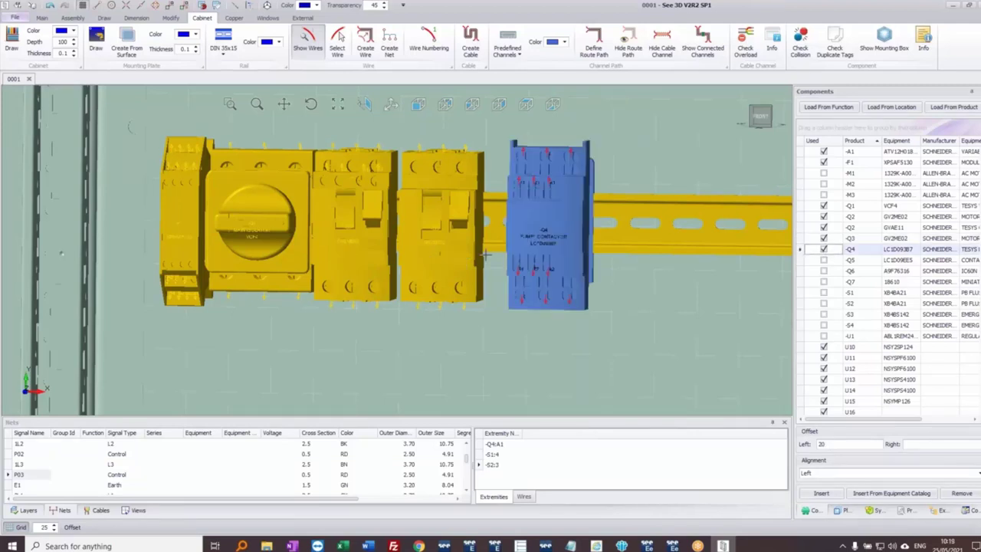
pyautogui.click(642, 246)
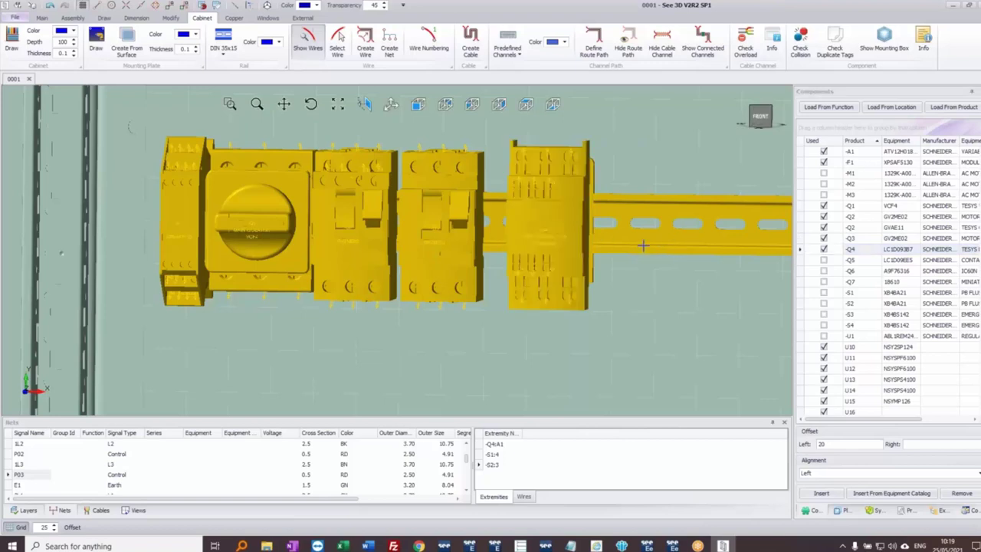
# Step: Organize the components on the uppermost rail to the left so they sit side by side without gaps
pyautogui.rightClick(642, 245)
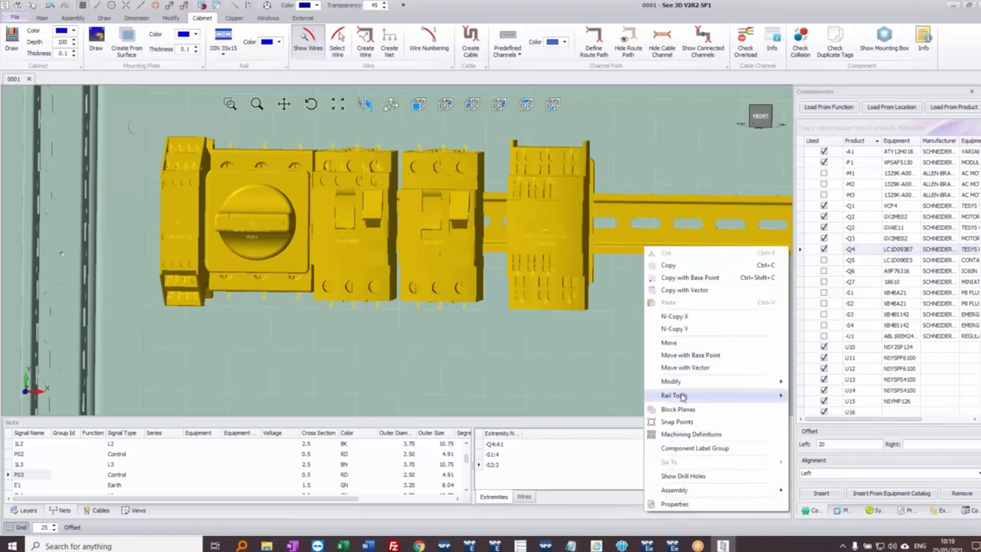
pyautogui.moveTo(681, 395)
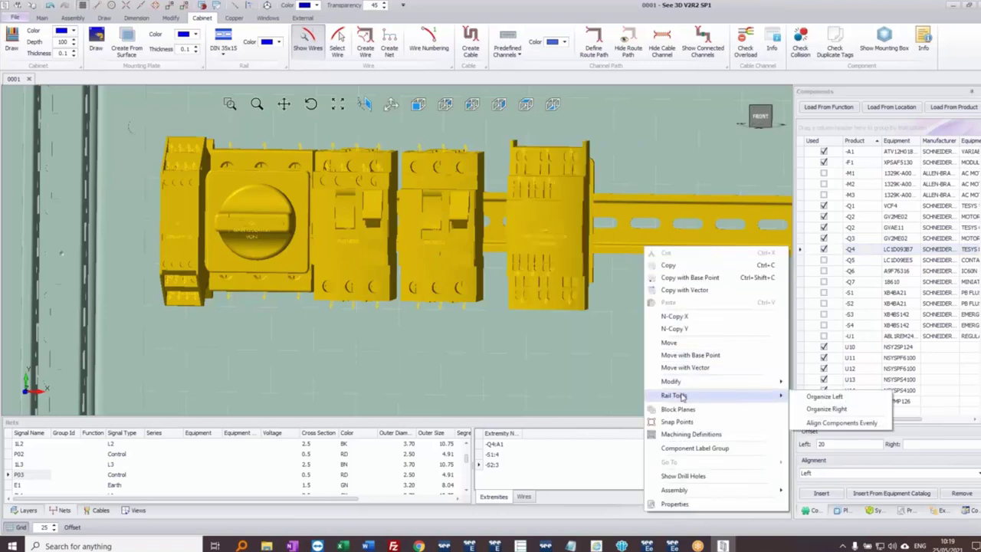
pyautogui.click(825, 397)
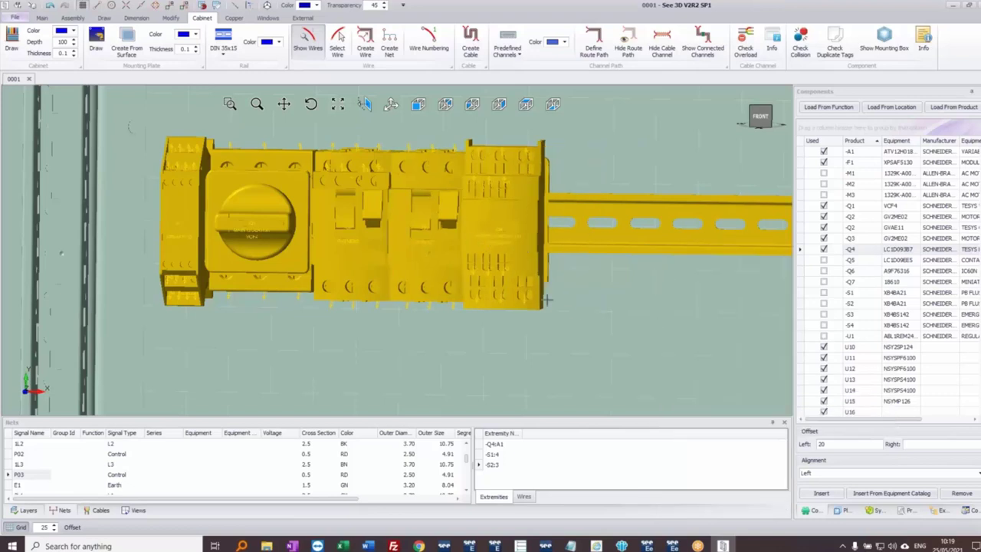
pyautogui.scroll(-3, 528, 279)
pyautogui.click(126, 228)
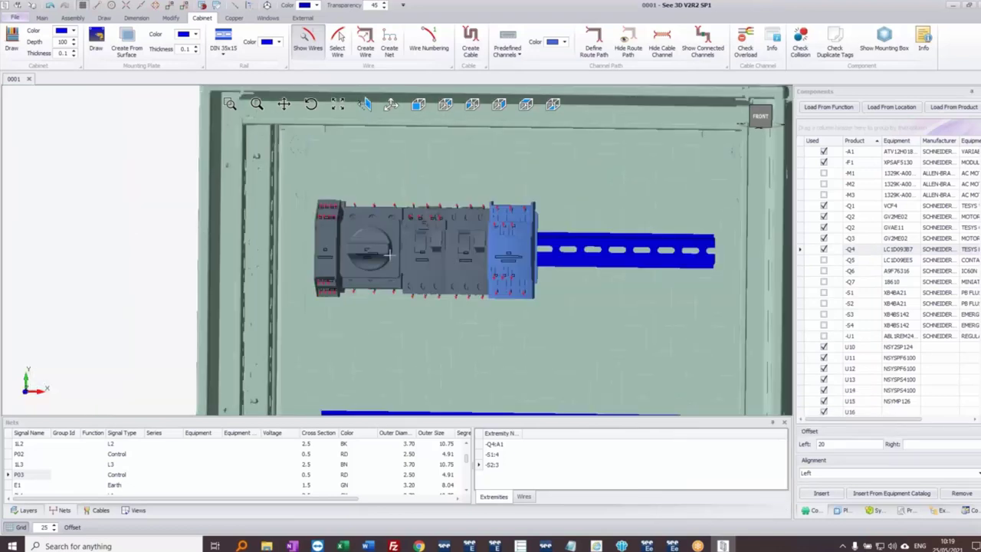
# Step: Insert -Q5, -Q6 and -Q7 together on the uppermost rail, to the right of -Q4
pyautogui.click(657, 263)
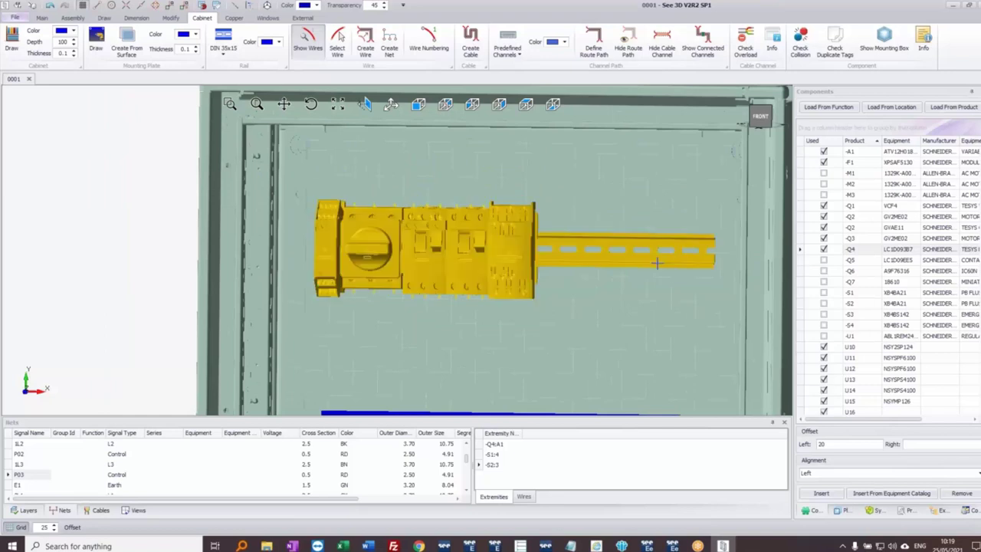
pyautogui.click(858, 262)
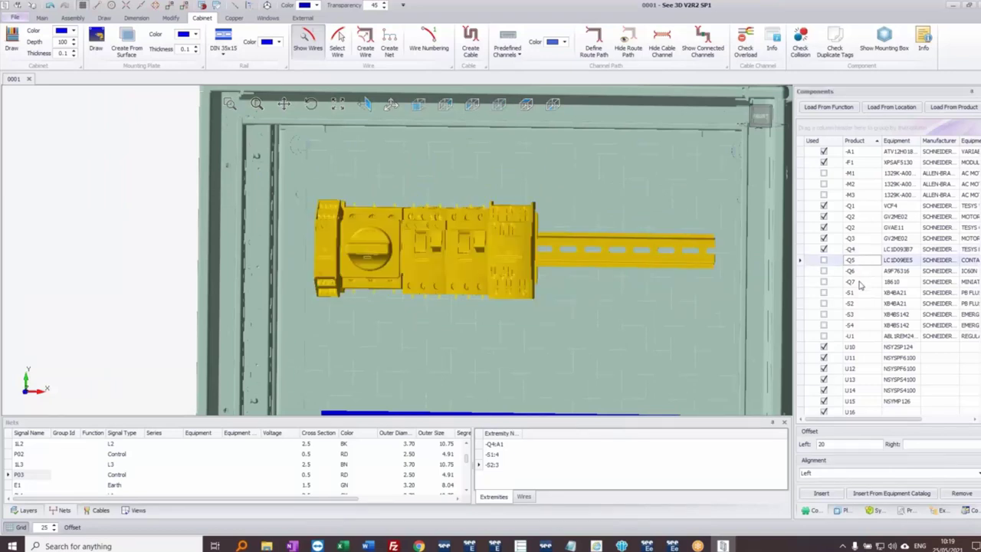
pyautogui.keyDown('shift'); pyautogui.click(860, 283); pyautogui.keyUp('shift')
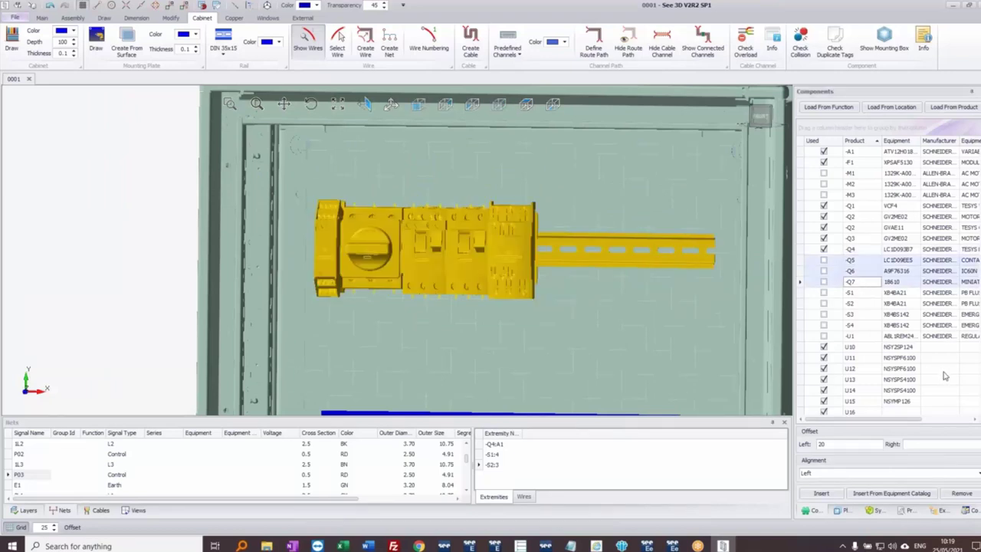
pyautogui.click(822, 494)
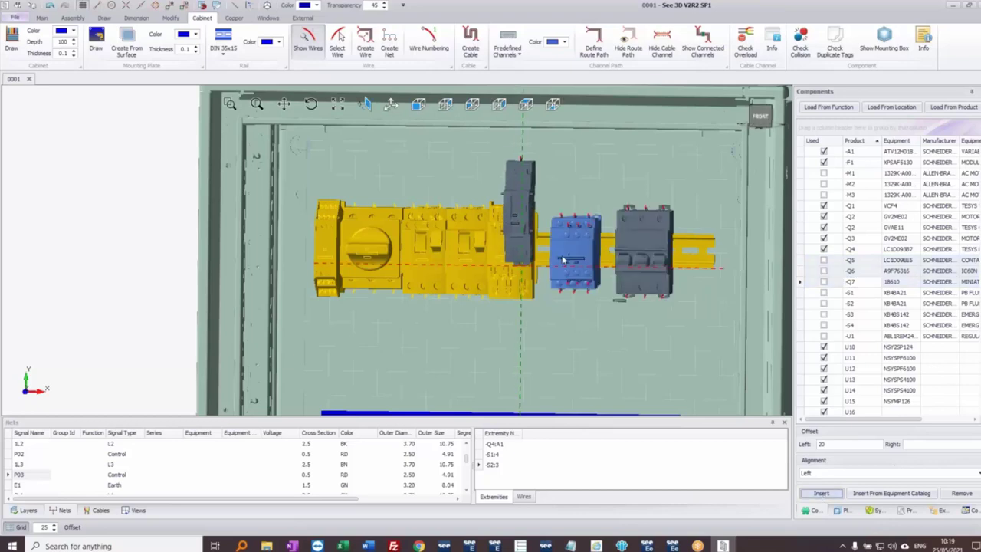
pyautogui.click(830, 446)
# Step: Insert the entire -X1 terminal assembly near the left end of the lowest rail
pyautogui.scroll(-6, 548, 331)
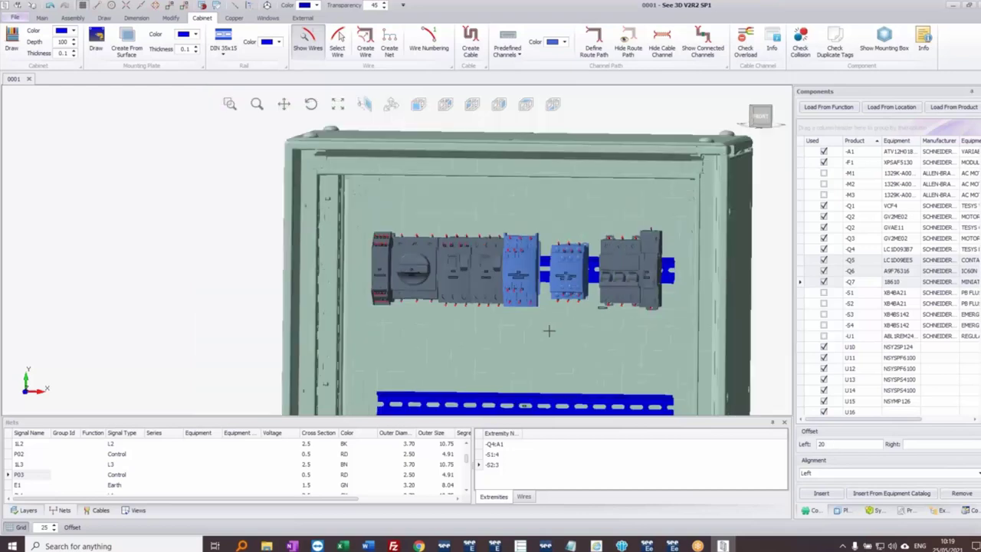
pyautogui.moveTo(561, 332); pyautogui.dragTo(506, 219, button='middle')
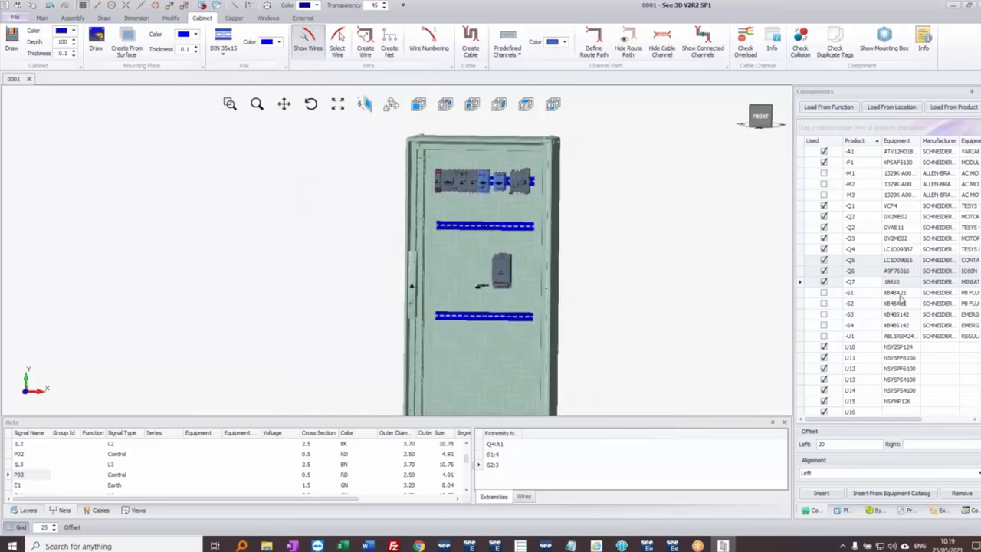
pyautogui.scroll(-9, 893, 314)
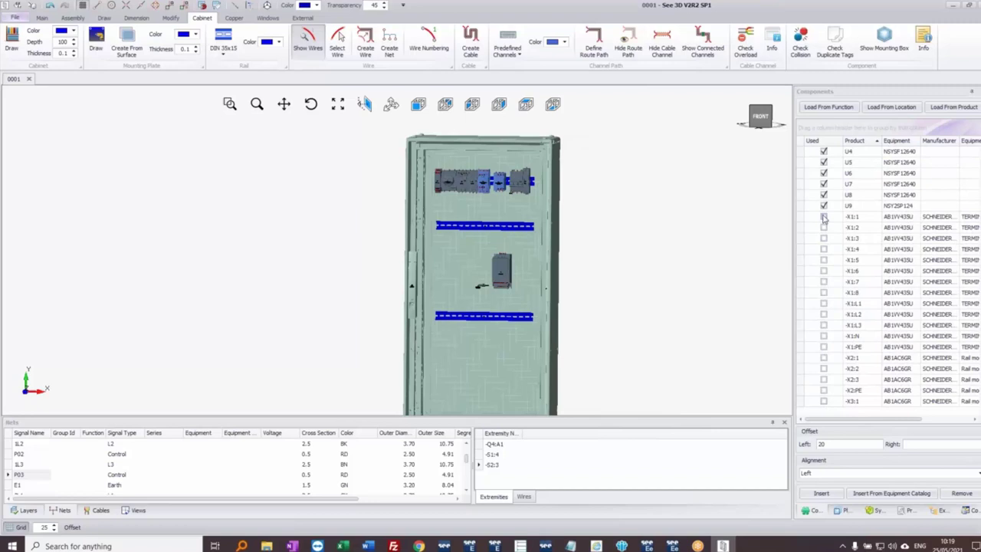
pyautogui.click(824, 219)
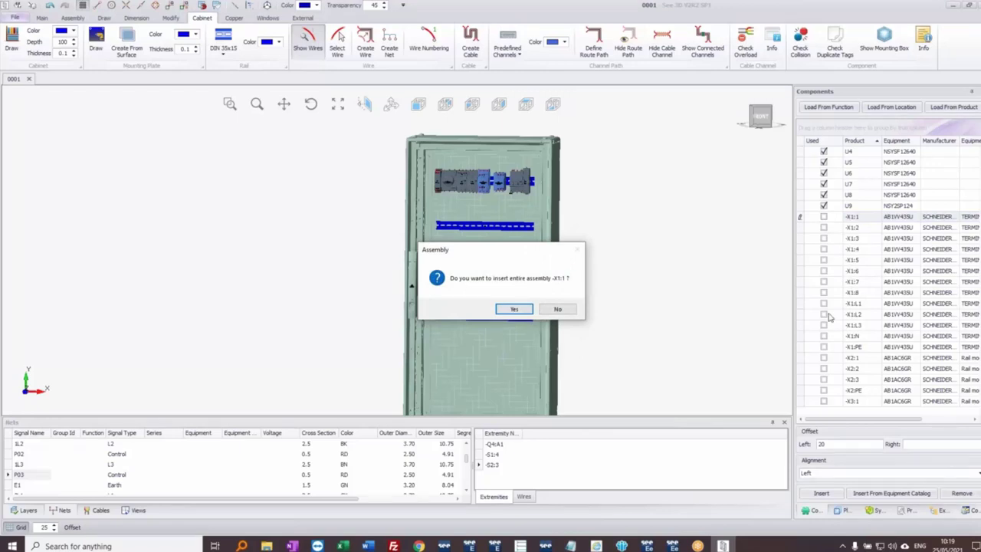
pyautogui.click(514, 309)
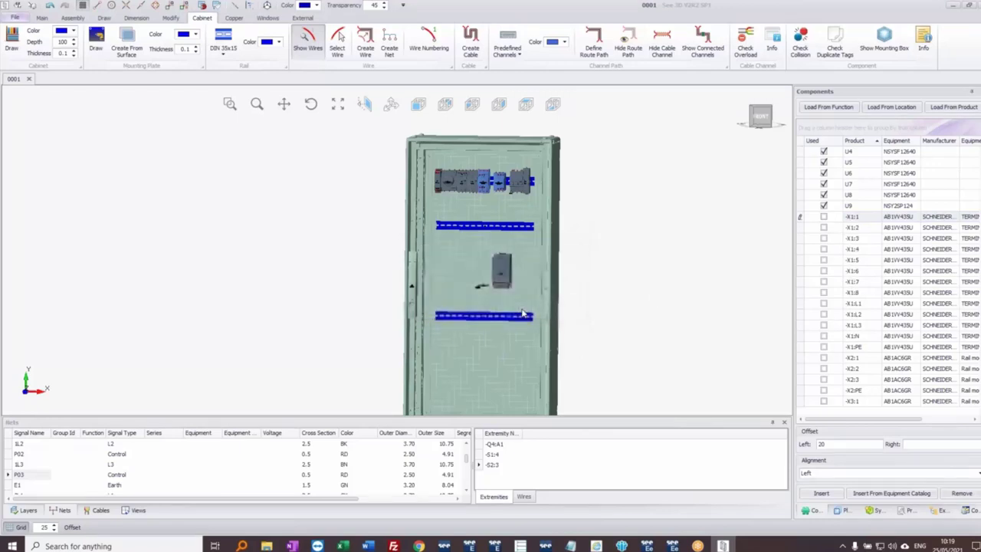
pyautogui.scroll(5, 439, 325)
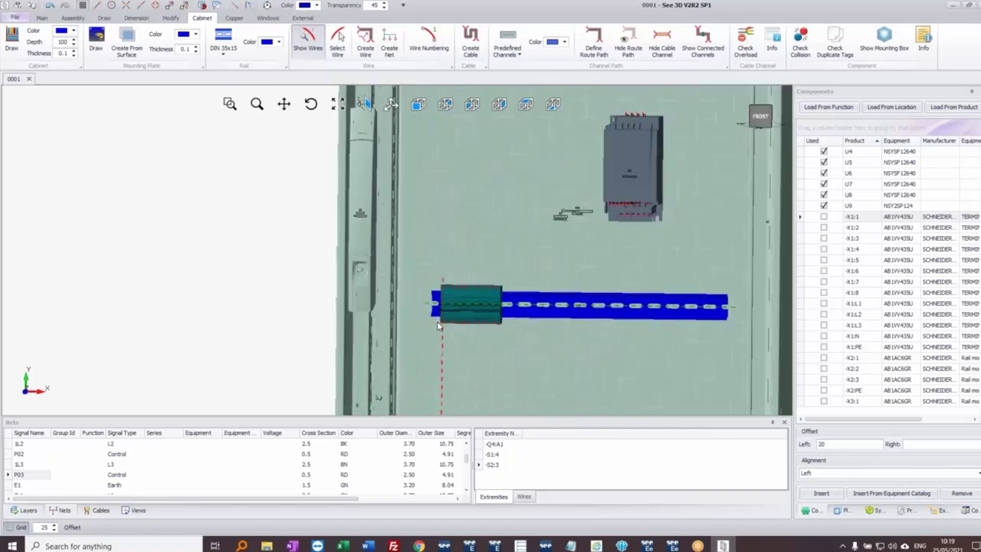
pyautogui.click(439, 322)
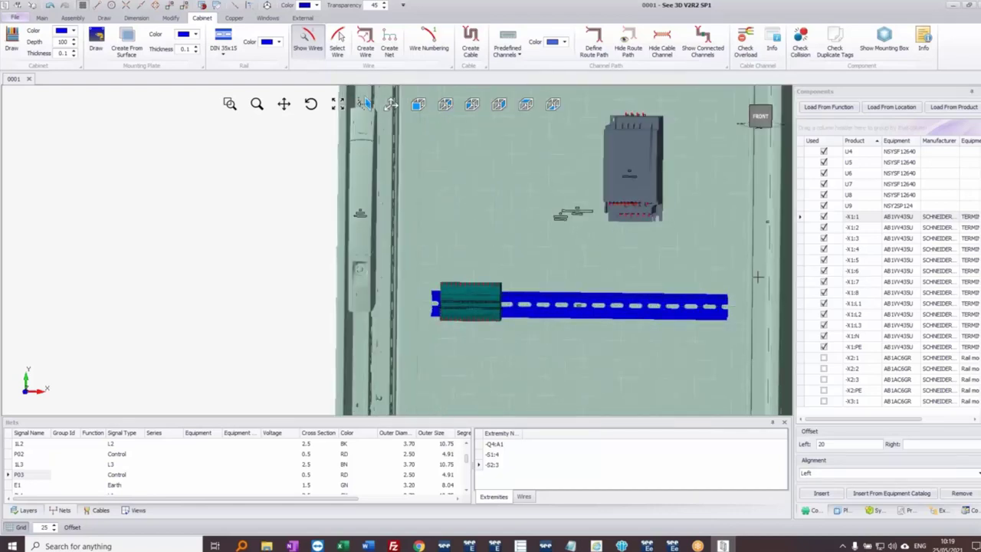
# Step: Insert the entire -X2 terminal assembly on the lowest rail to the right of -X1, and add terminal -X3:1 beside it
pyautogui.click(824, 358)
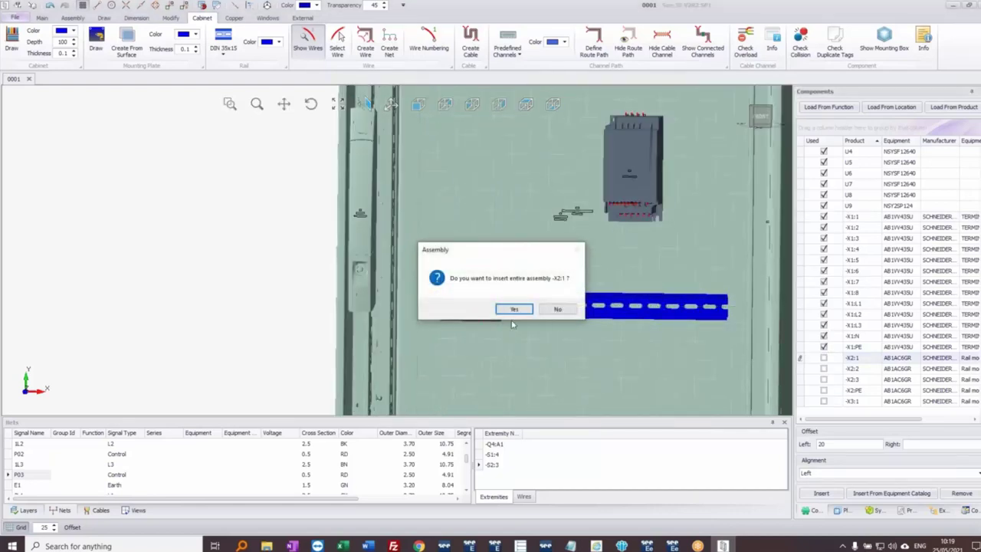
pyautogui.click(513, 309)
pyautogui.click(514, 320)
pyautogui.click(825, 402)
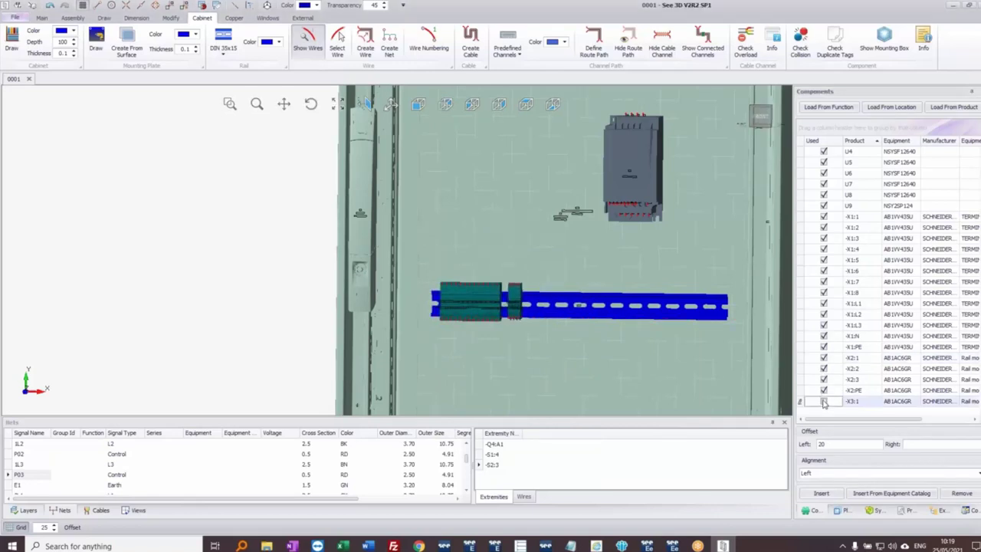
pyautogui.click(531, 326)
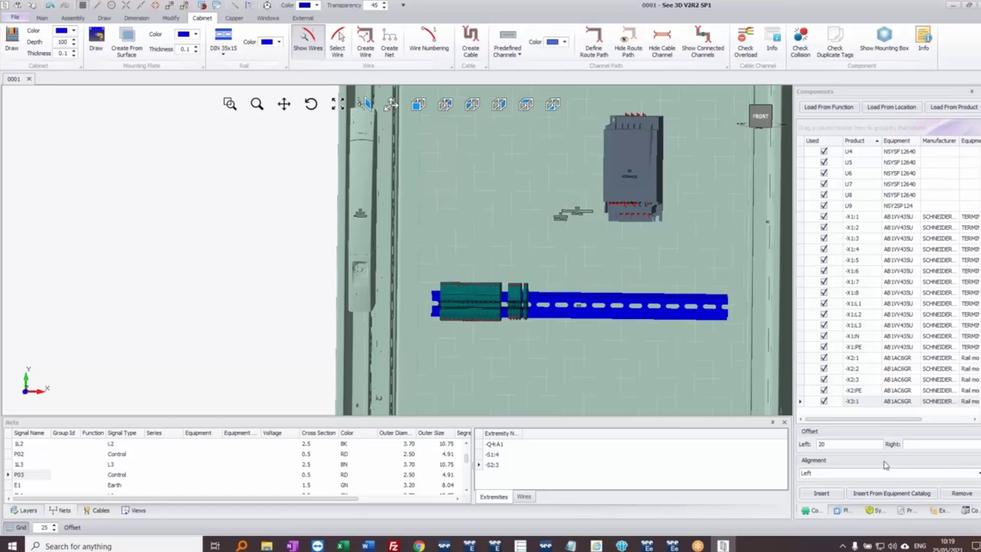
pyautogui.click(874, 510)
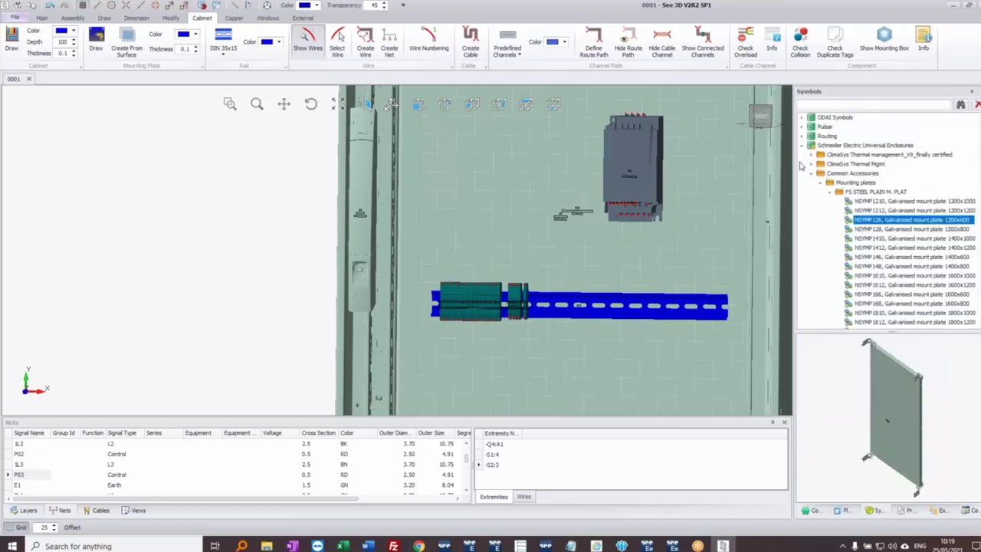
pyautogui.click(802, 146)
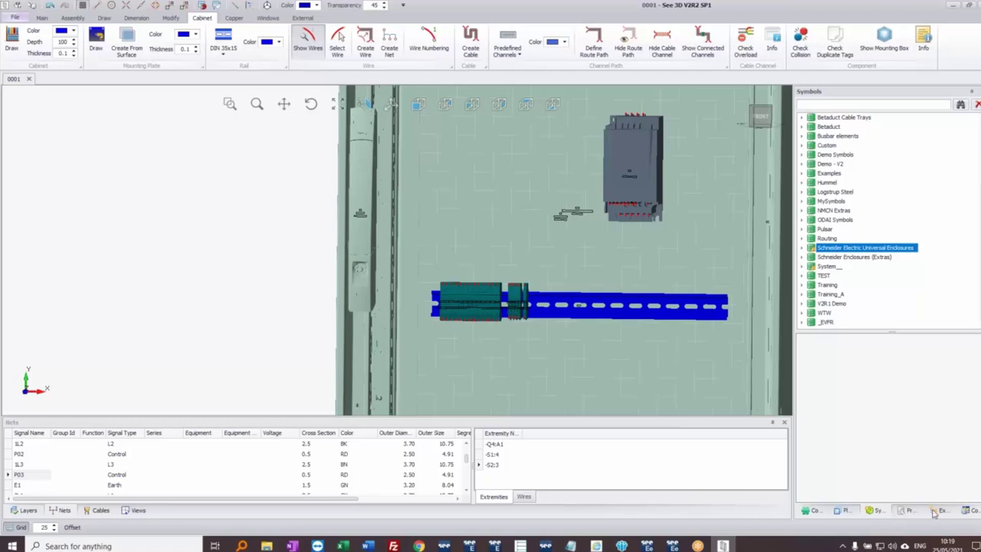
pyautogui.click(813, 511)
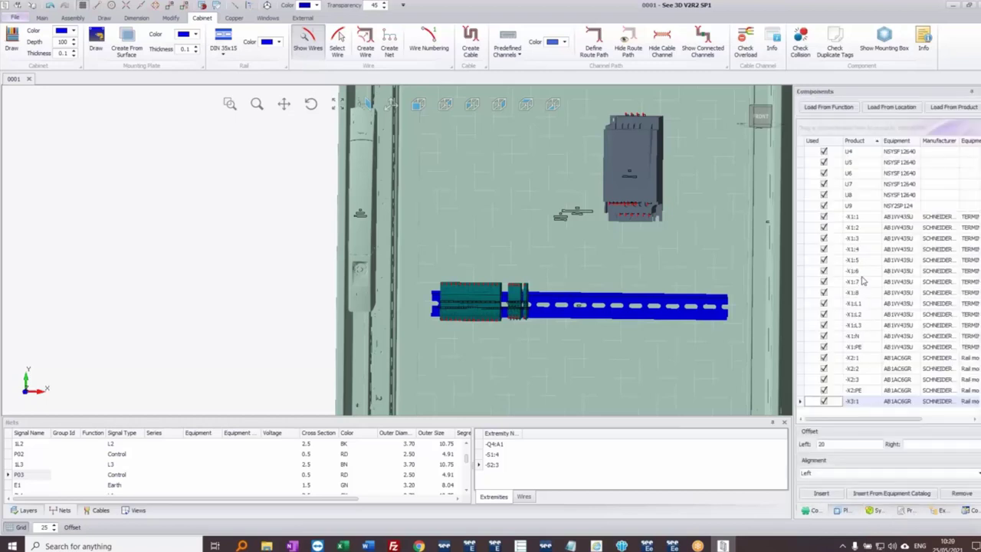
# Step: Insert the -U1 power supply on the mounting plate between the two lower rails, above the -X1 terminals
pyautogui.scroll(7, 862, 281)
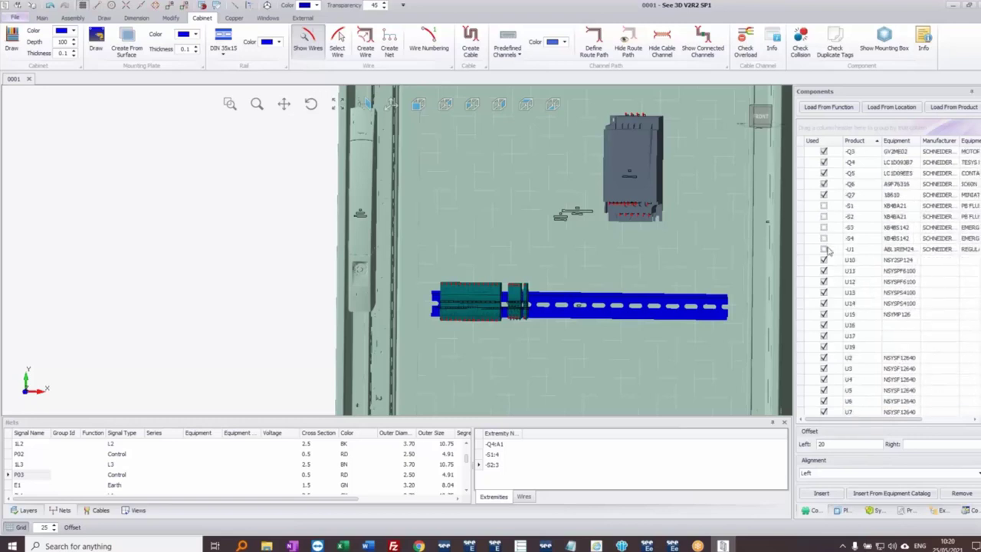
pyautogui.moveTo(824, 253); pyautogui.dragTo(502, 165)
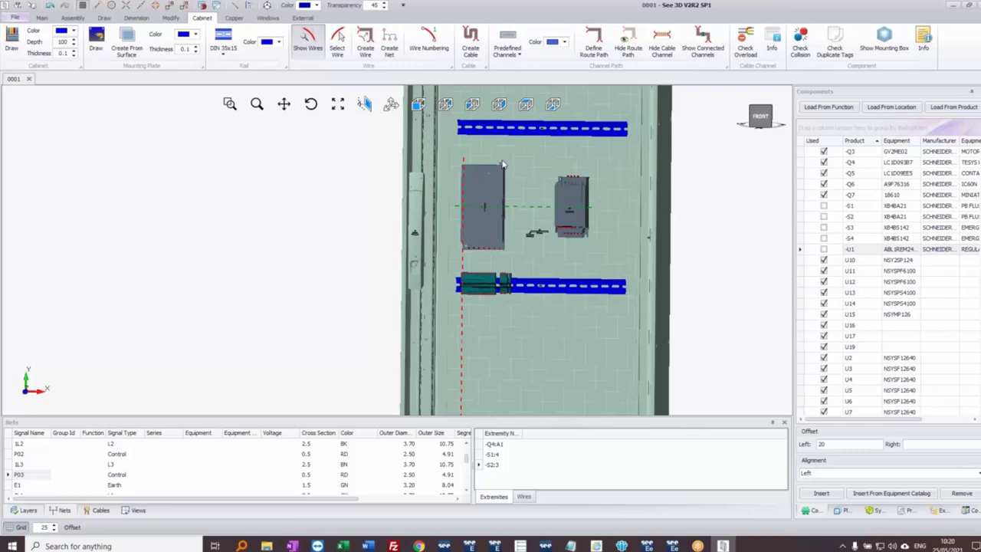
pyautogui.moveTo(502, 165); pyautogui.dragTo(502, 165)
pyautogui.scroll(-2, 540, 254)
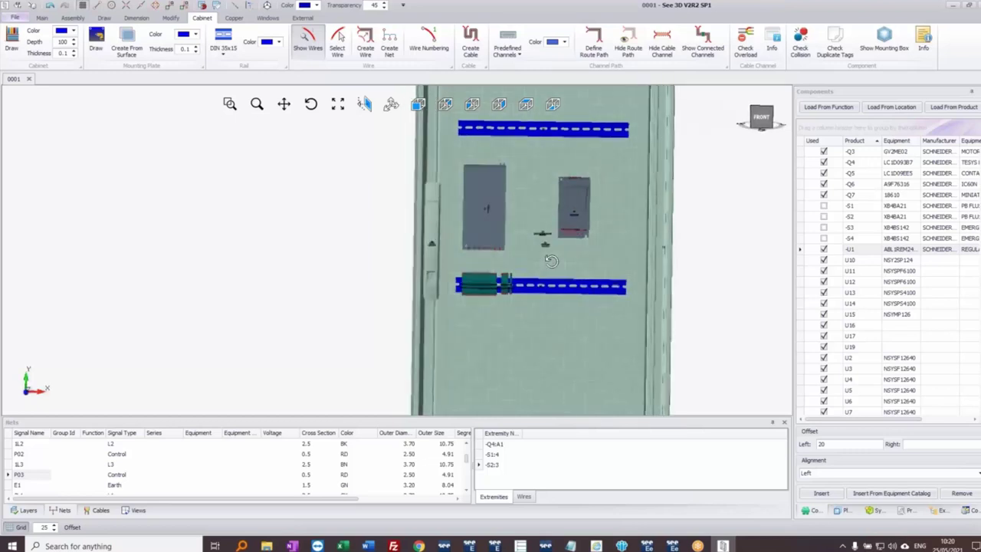
# Step: Route all nets between the mounted components, agreeing to continue with all components visible
pyautogui.moveTo(542, 254); pyautogui.dragTo(418, 311, button='middle')
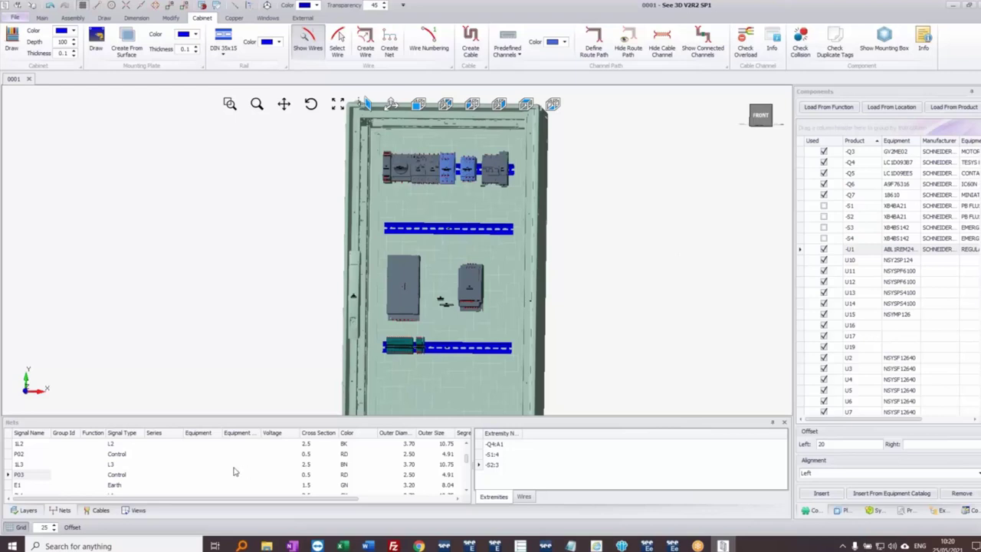
pyautogui.rightClick(55, 459)
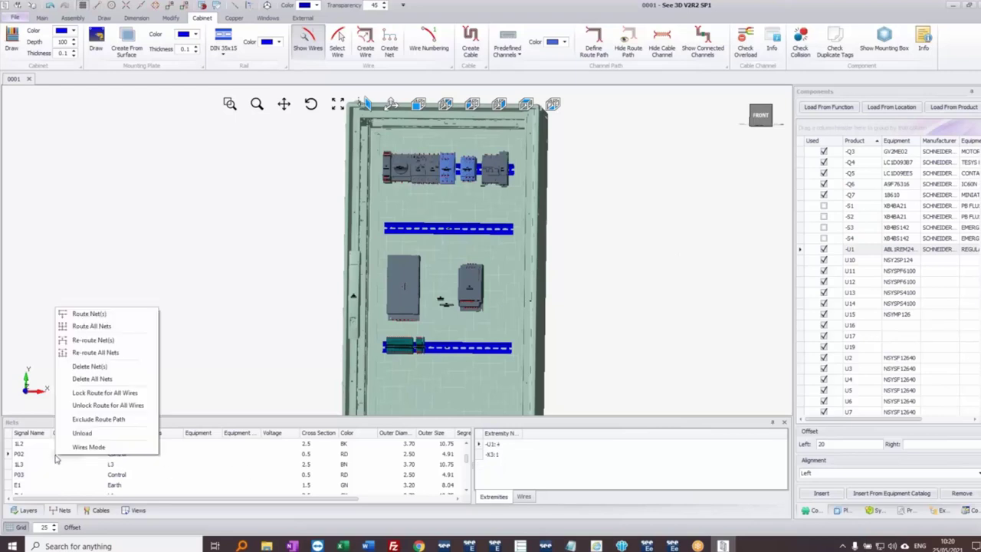
pyautogui.click(86, 329)
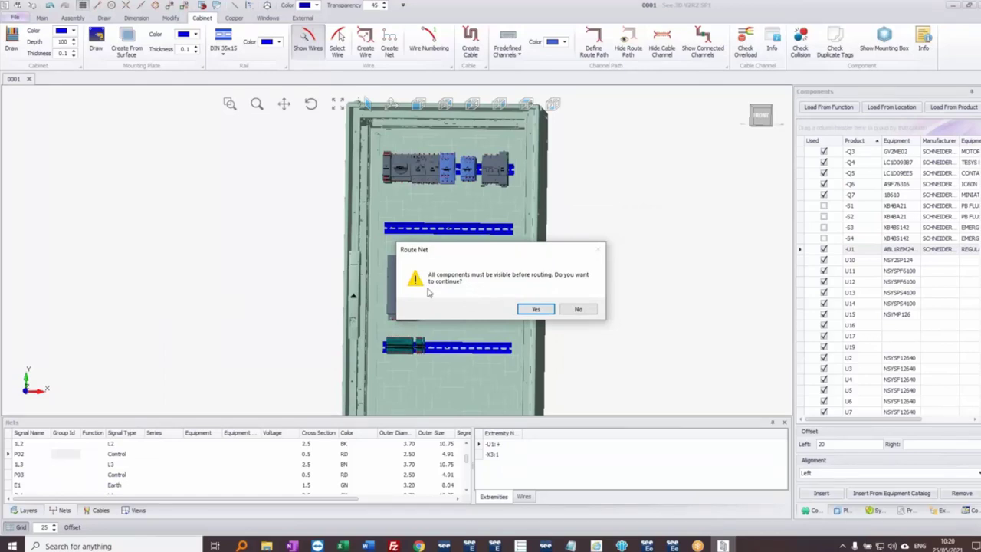
pyautogui.click(536, 309)
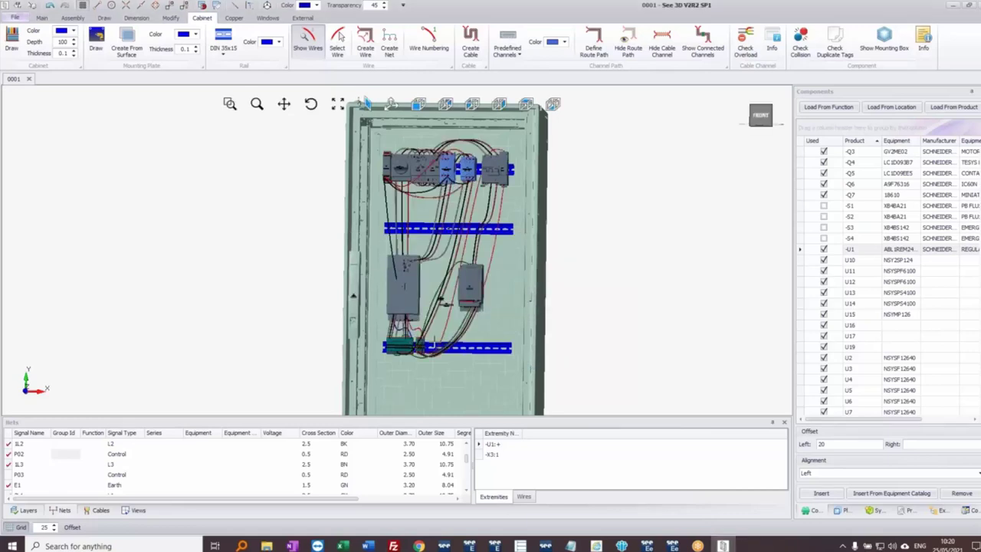
# Step: Place a vertical 25x50 predefined channel along the left side of the mounting plate and extend it upward to about 723 mm long
pyautogui.moveTo(441, 329)
pyautogui.mouseDown(button='middle')
pyautogui.moveTo(400, 335)
pyautogui.moveTo(434, 344)
pyautogui.moveTo(461, 335)
pyautogui.moveTo(449, 342)
pyautogui.mouseUp(button='middle')
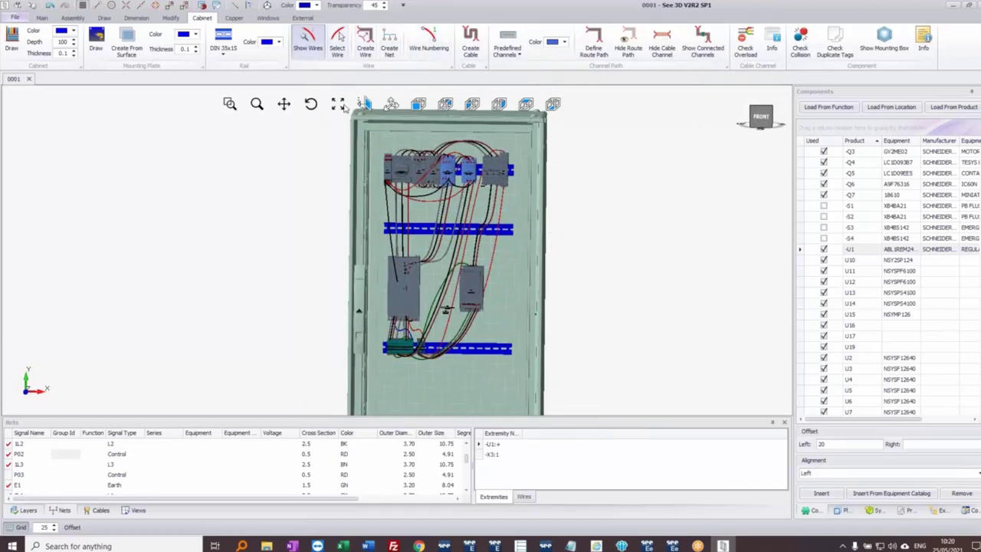
pyautogui.click(417, 105)
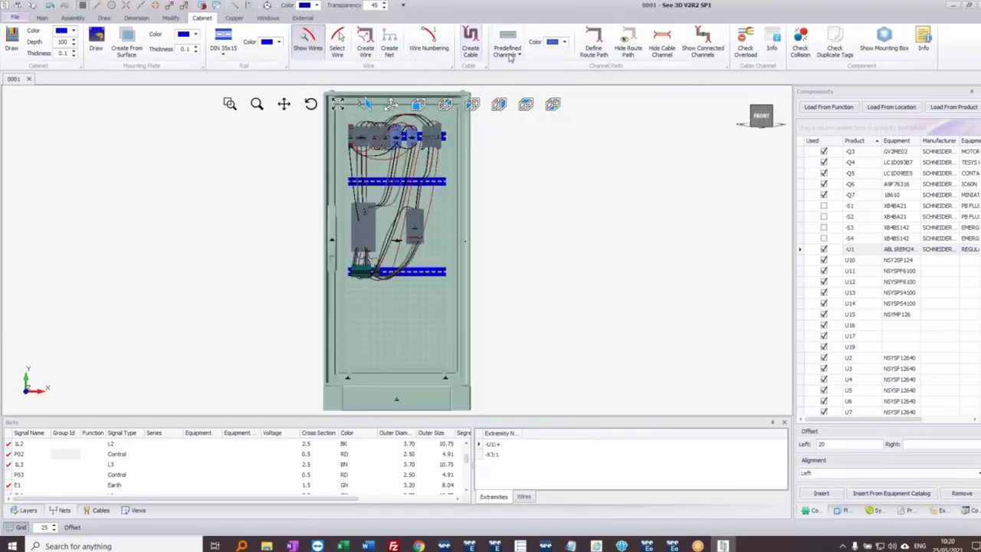
pyautogui.click(512, 55)
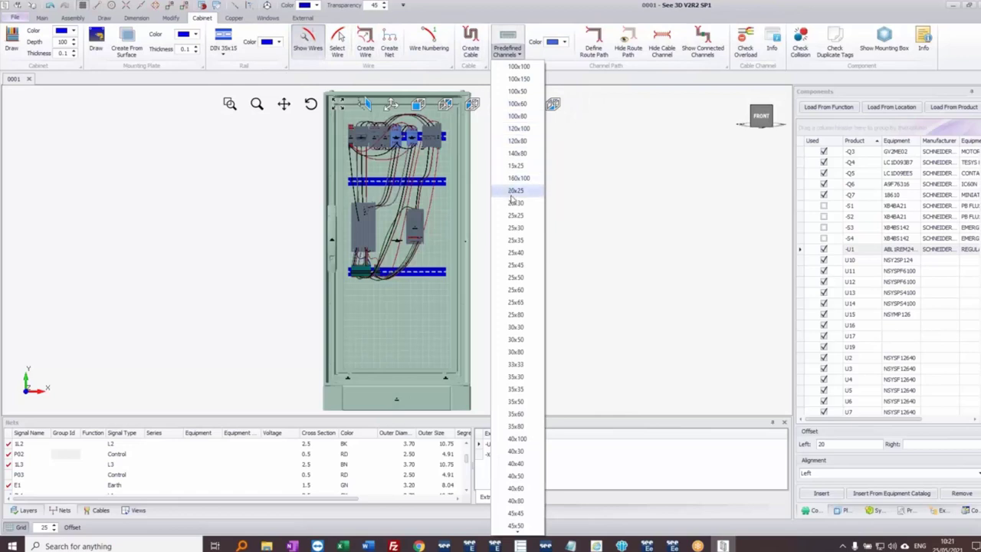
pyautogui.click(517, 278)
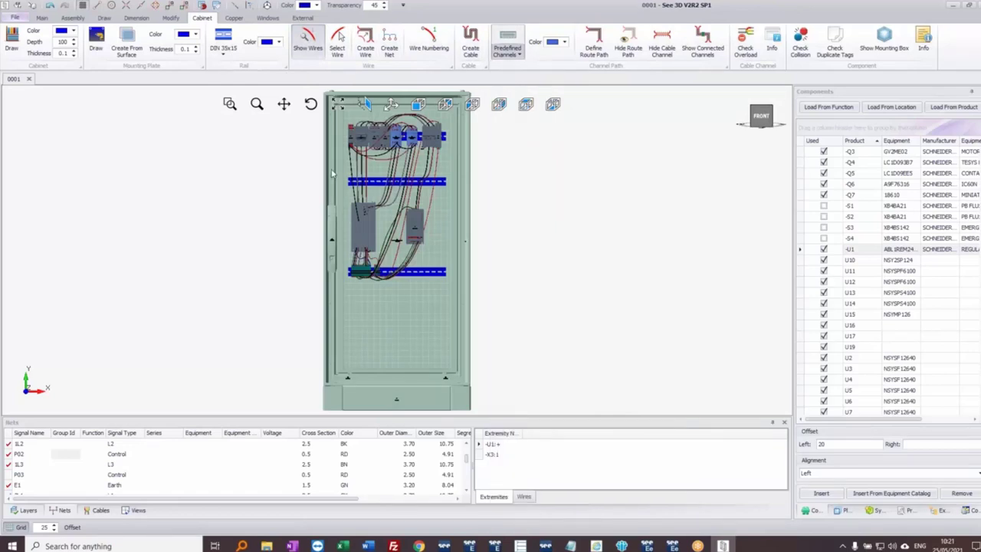
pyautogui.moveTo(371, 175); pyautogui.dragTo(369, 246, button='middle')
pyautogui.scroll(5, 369, 246)
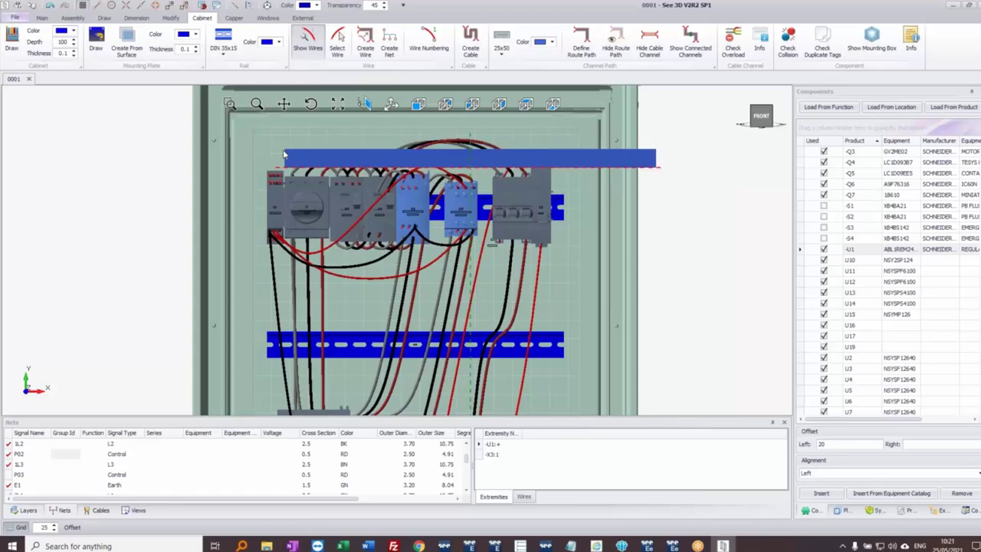
pyautogui.scroll(-4, 293, 153)
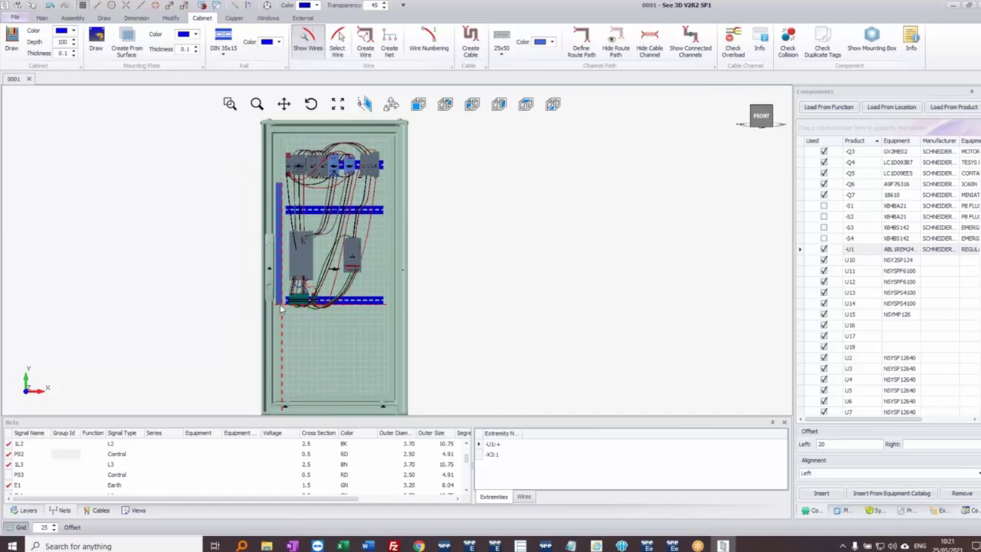
pyautogui.scroll(4, 281, 309)
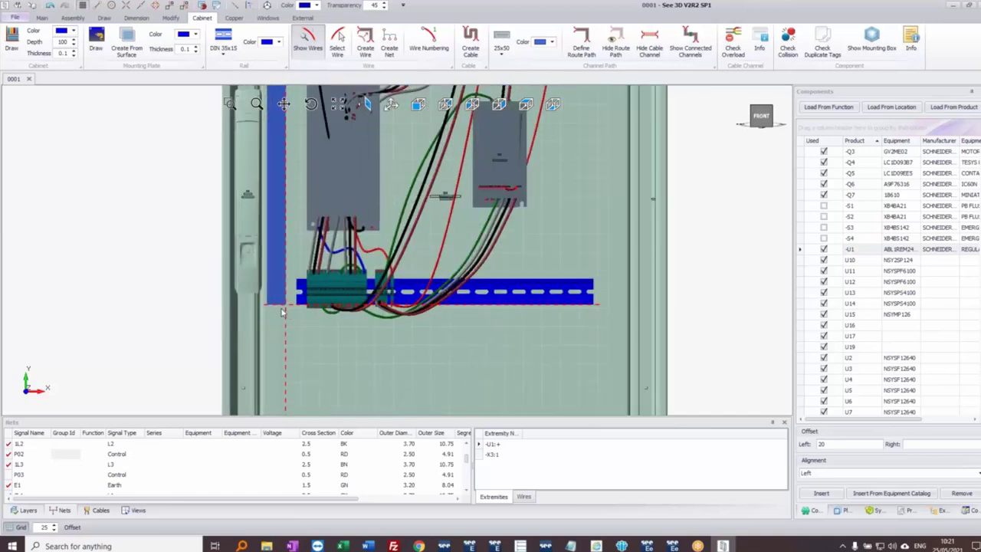
pyautogui.scroll(-4, 277, 337)
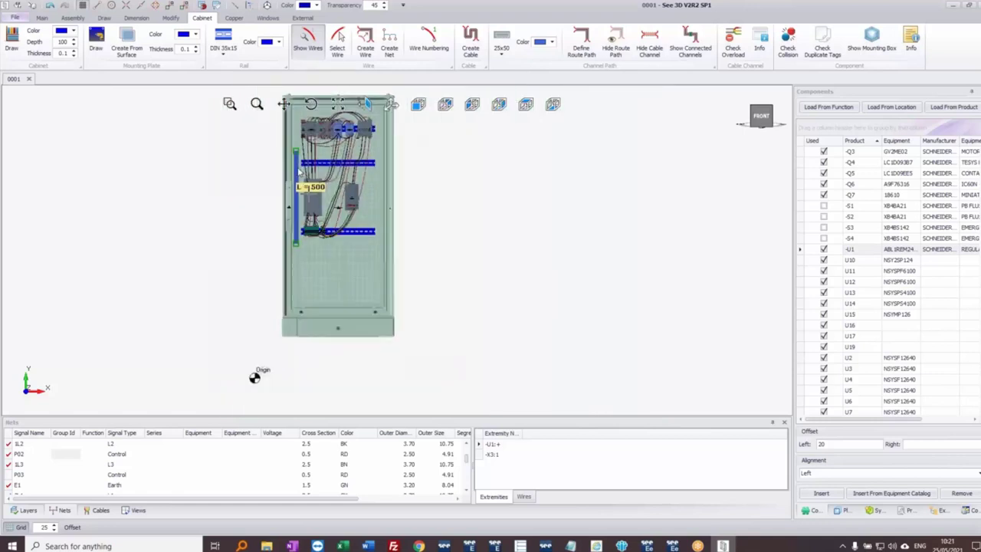
pyautogui.moveTo(297, 123); pyautogui.dragTo(296, 220, button='middle')
pyautogui.click(295, 215)
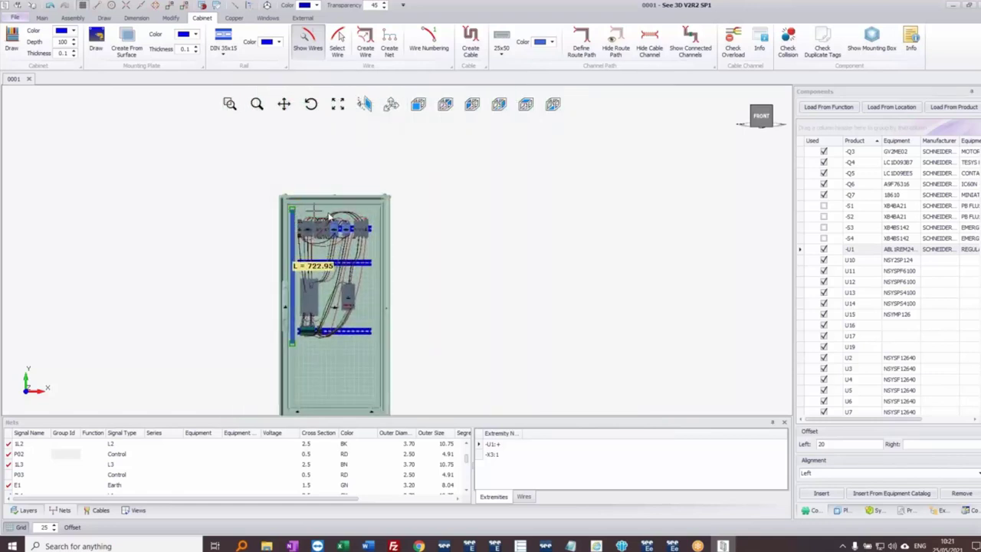
# Step: Copy the vertical channel to the right ends of the rails and join both lower ends with a horizontal 25x50 channel about 404 mm long
pyautogui.hotkey('ctrl', 'v')
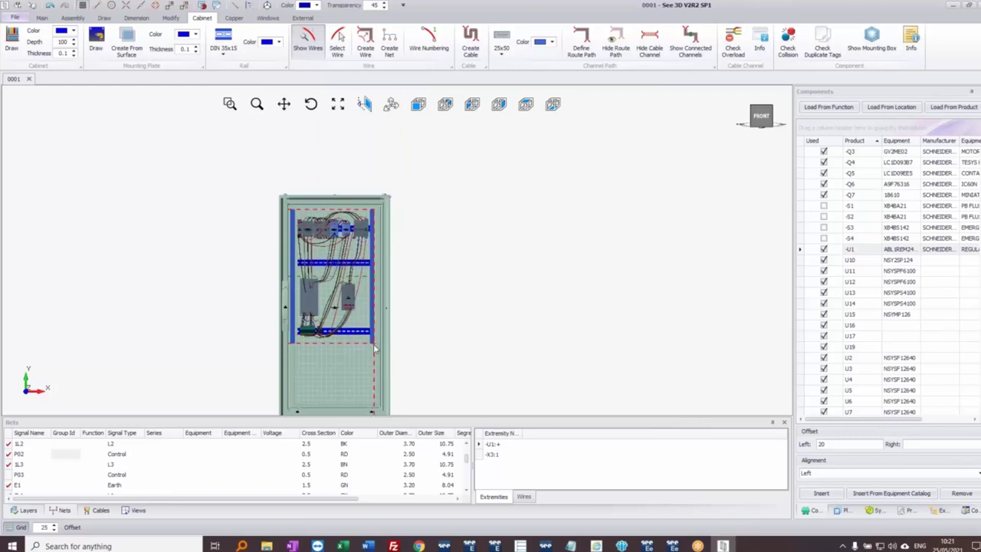
pyautogui.click(375, 348)
pyautogui.scroll(2, 376, 337)
pyautogui.click(378, 329)
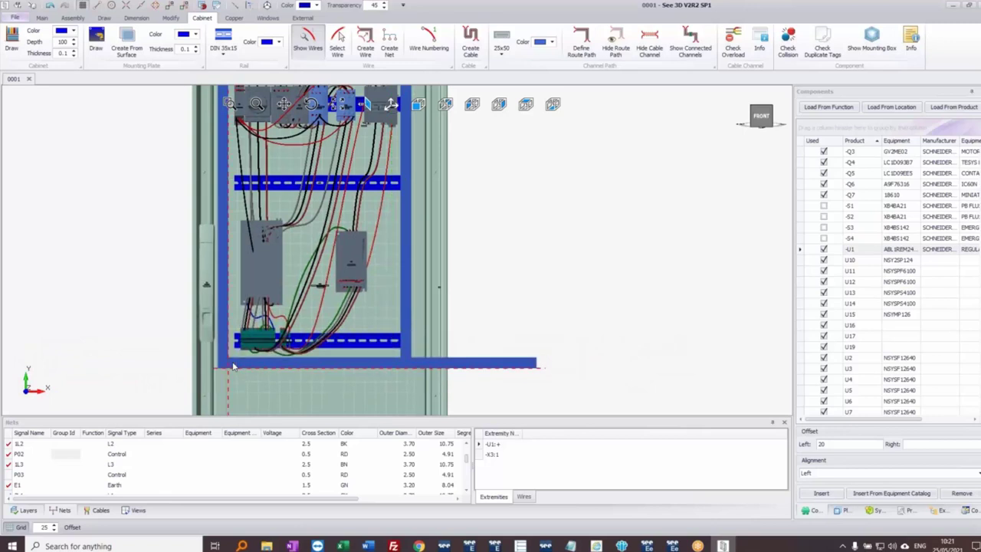
pyautogui.click(234, 367)
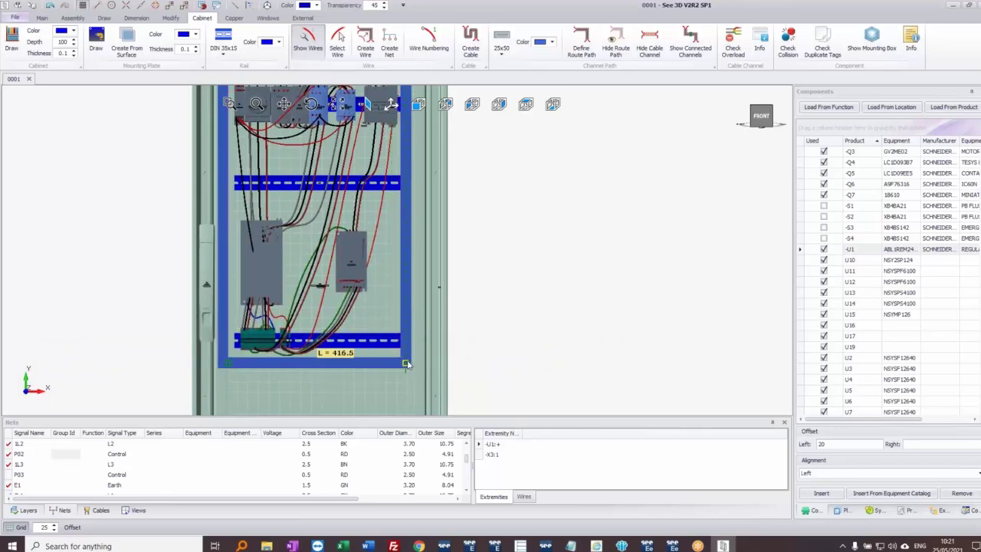
pyautogui.click(400, 365)
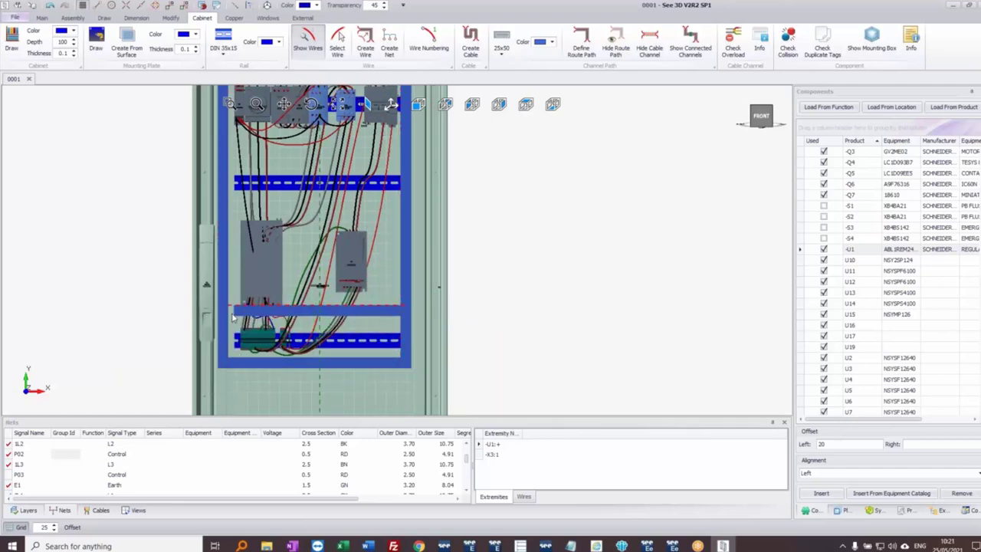
# Step: Copy the horizontal channel between the uprights: above the lowest rail, below and above the middle rail, and above the top component row
pyautogui.scroll(2, 230, 323)
pyautogui.scroll(2, 230, 324)
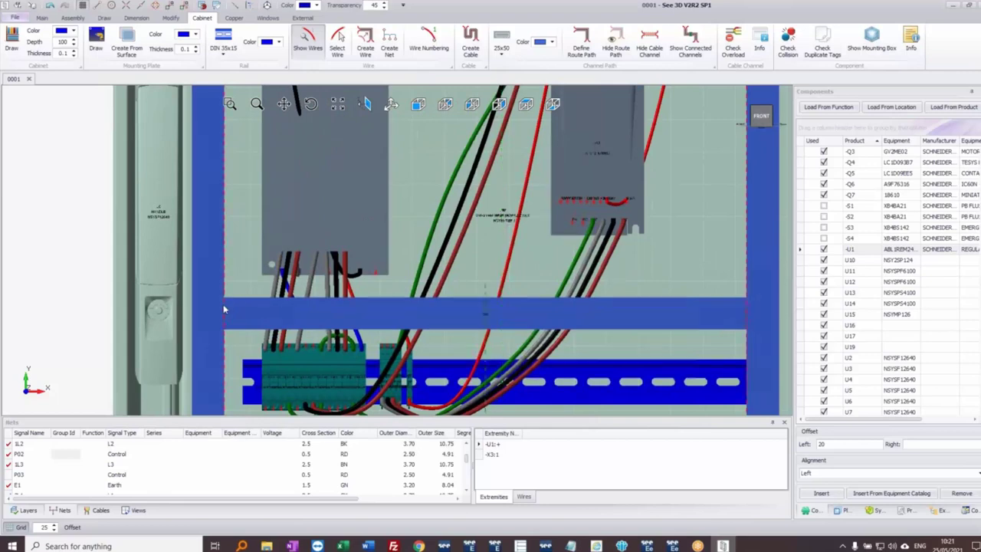
pyautogui.scroll(-4, 224, 310)
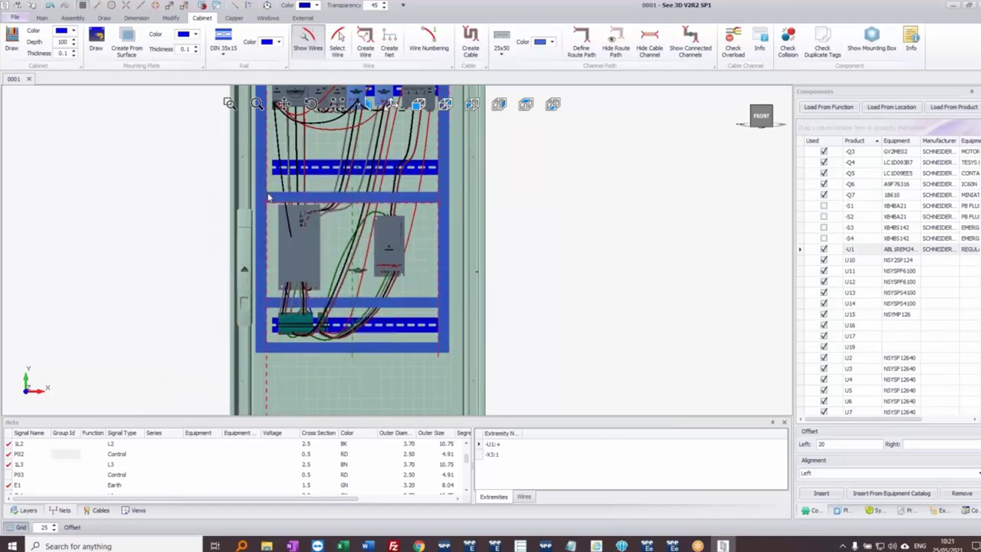
pyautogui.scroll(1, 269, 195)
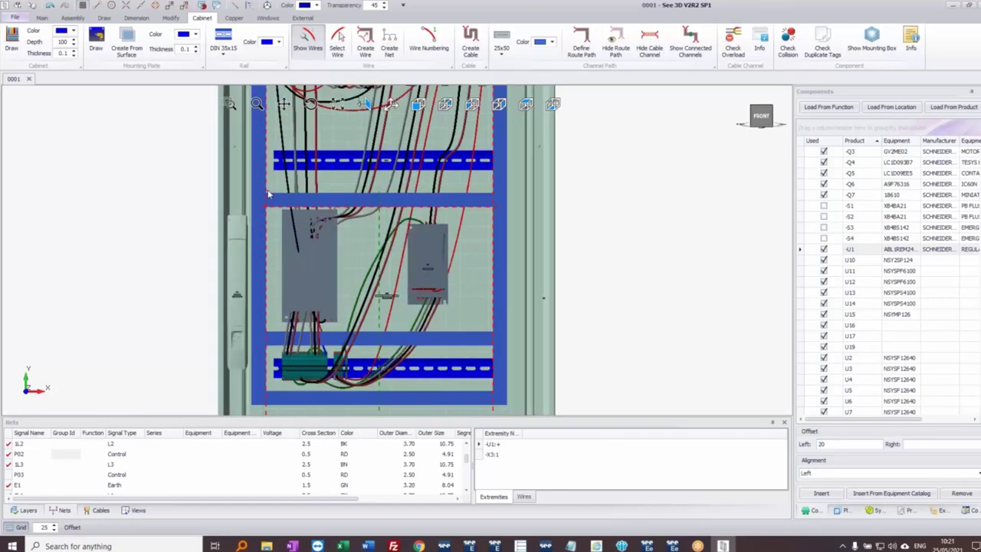
pyautogui.scroll(2, 268, 196)
pyautogui.scroll(-4, 284, 186)
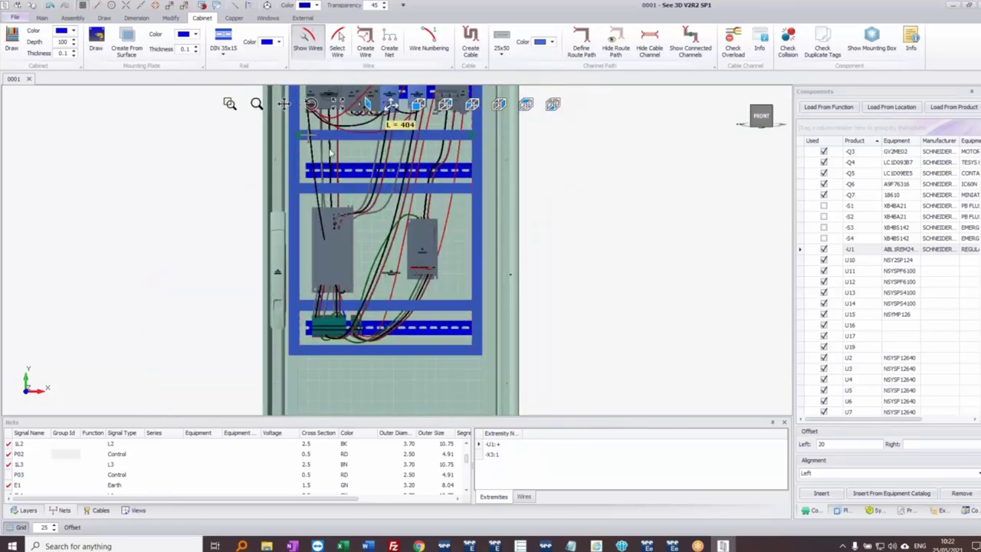
pyautogui.scroll(-4, 327, 152)
pyautogui.scroll(5, 331, 142)
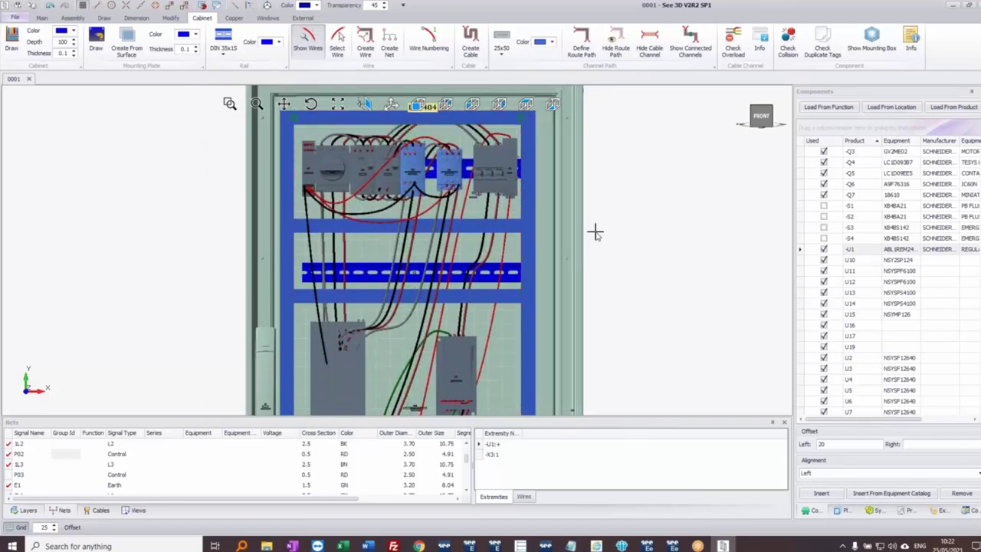
# Step: Select all connected wiring channels and apply a transparency of 45 to them
pyautogui.moveTo(479, 373); pyautogui.dragTo(459, 349, button='middle')
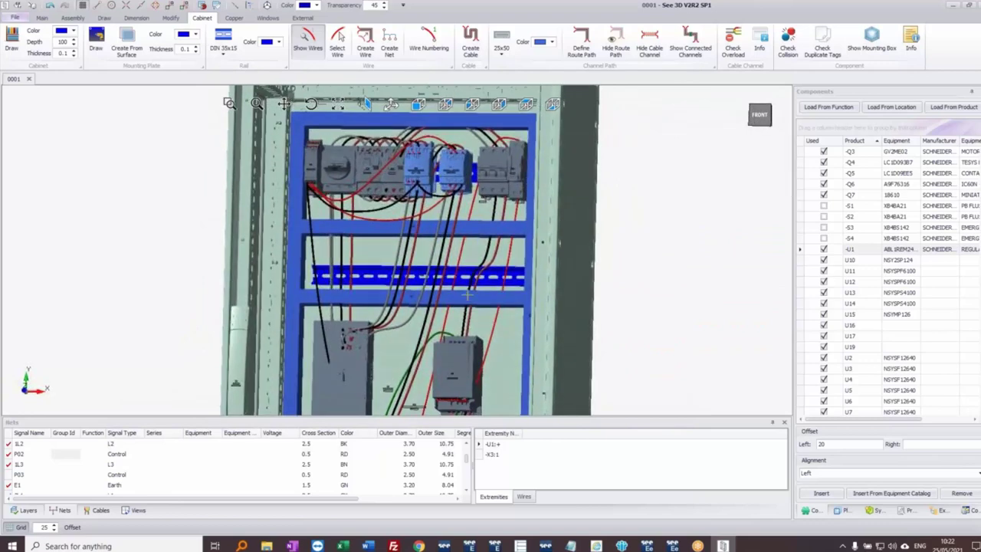
pyautogui.moveTo(470, 305); pyautogui.dragTo(491, 314, button='middle')
pyautogui.click(689, 43)
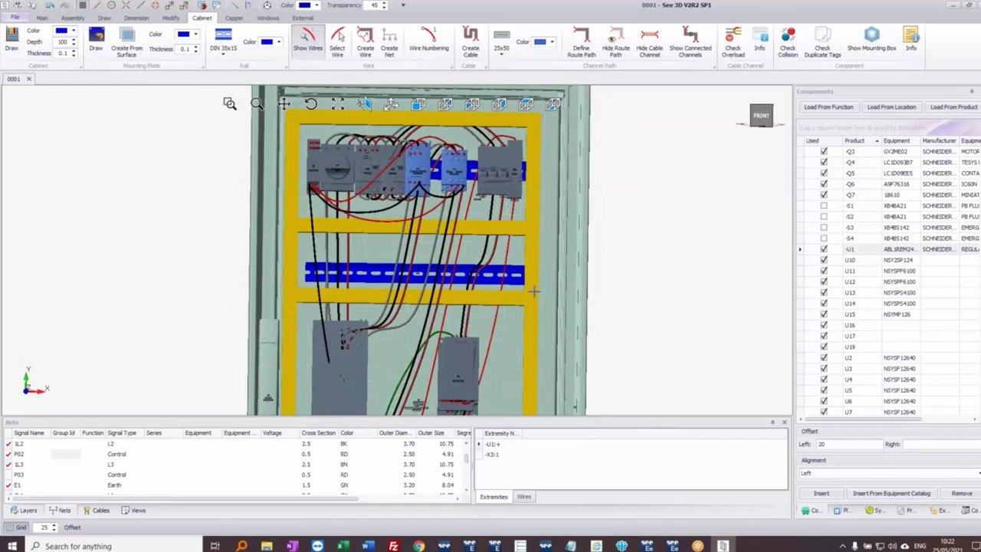
pyautogui.scroll(-3, 489, 296)
pyautogui.keyDown('ctrl'); pyautogui.moveTo(497, 309); pyautogui.dragTo(483, 256, button='middle'); pyautogui.keyUp('ctrl')
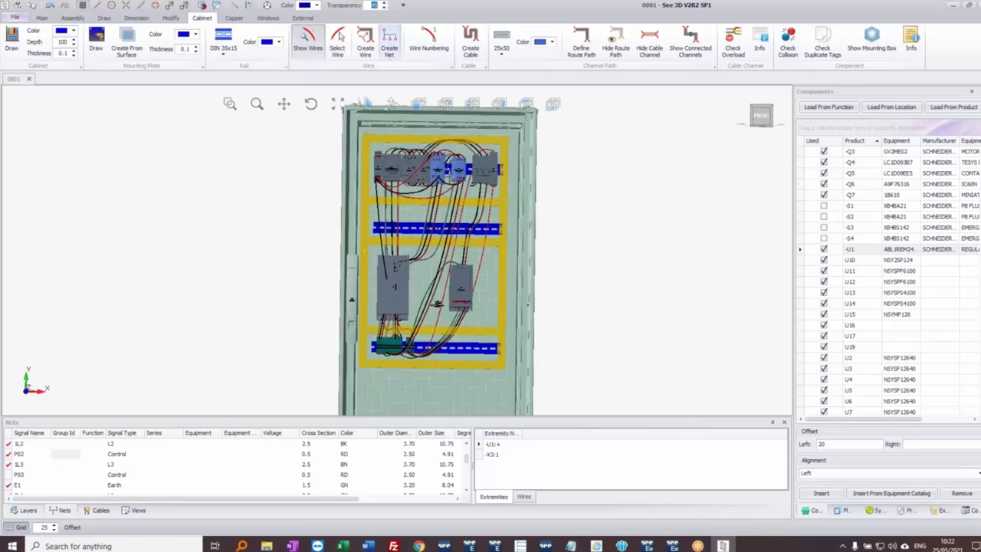
pyautogui.moveTo(461, 344); pyautogui.dragTo(420, 337, button='middle')
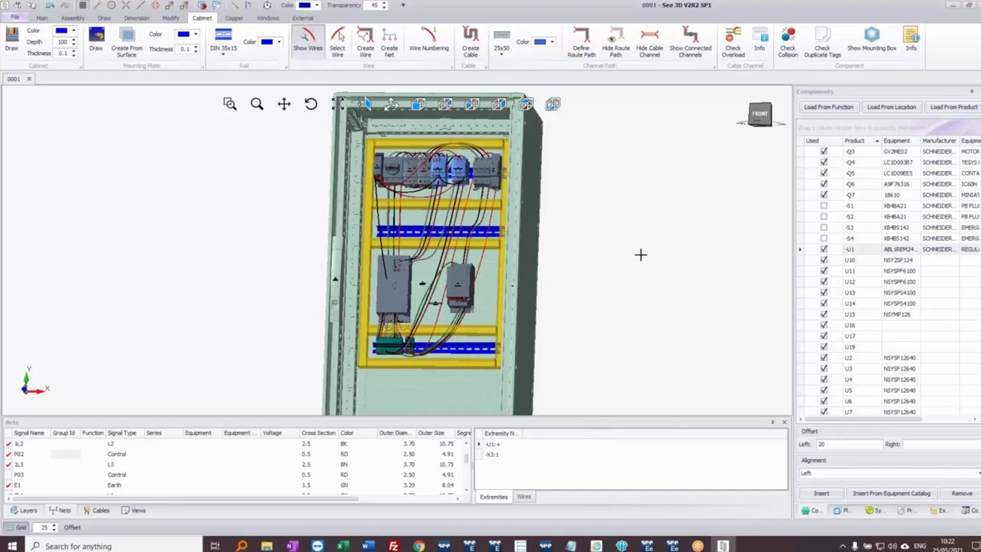
pyautogui.rightClick(612, 205)
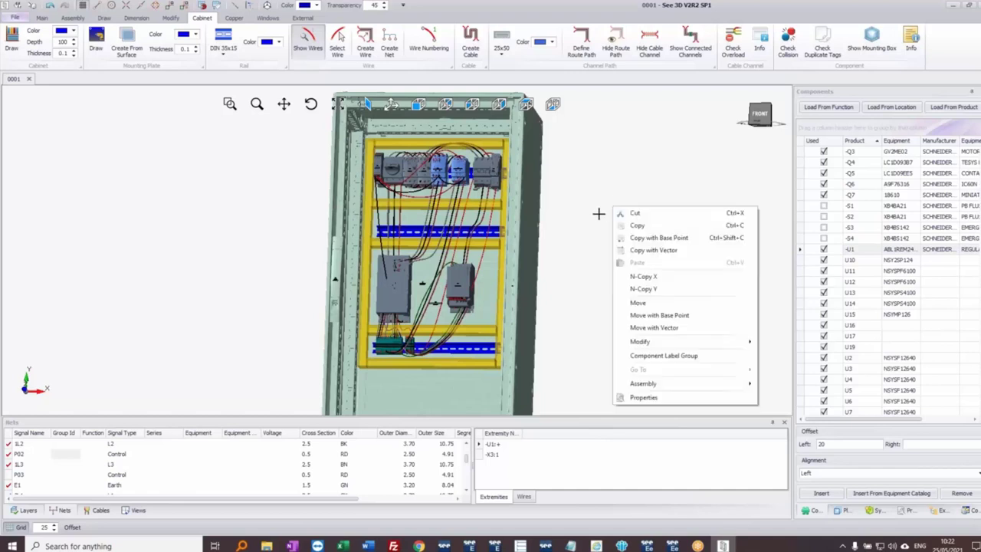
pyautogui.click(598, 213)
# Step: Re-route all nets through the new channels, agreeing to continue with all components visible
pyautogui.rightClick(84, 463)
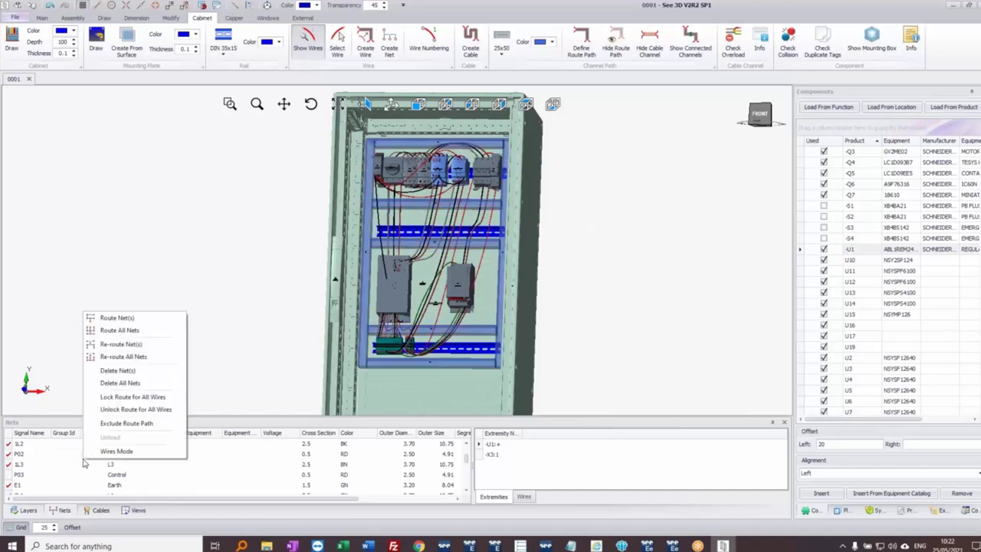
pyautogui.click(123, 345)
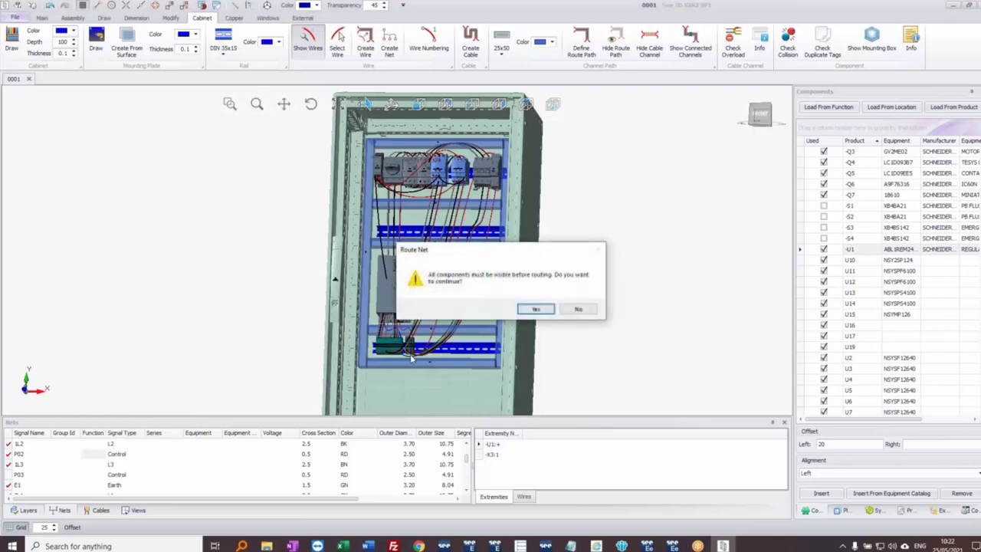
pyautogui.click(535, 309)
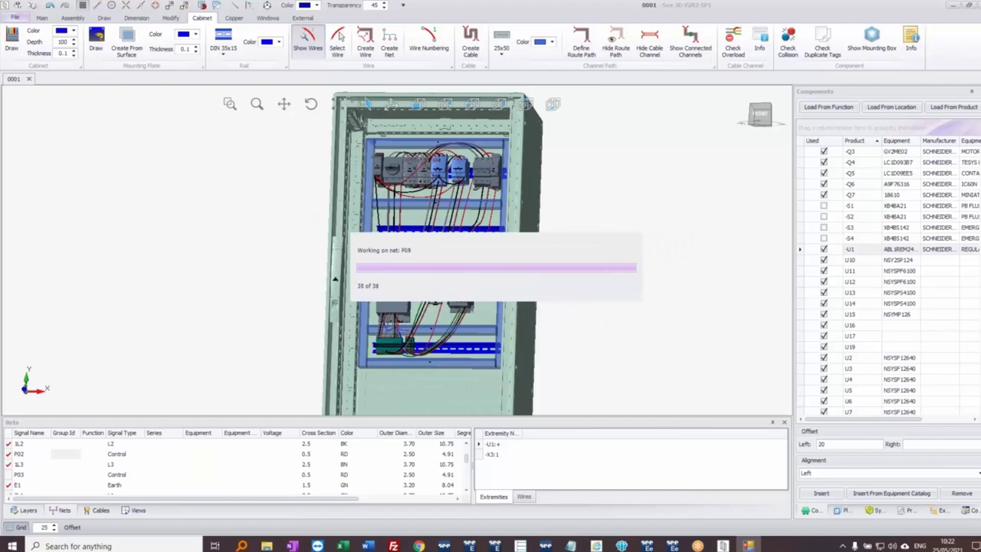
# Step: Examine the cable channel information for the horizontal channel below the top component row, checking the wires at about its midpoint
pyautogui.scroll(5, 428, 157)
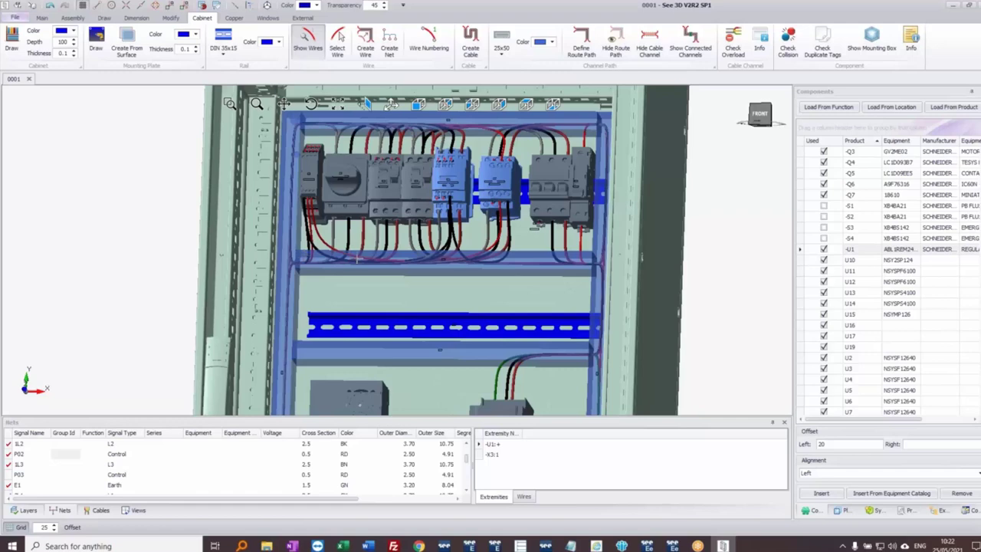
pyautogui.moveTo(477, 261); pyautogui.dragTo(460, 273, button='middle')
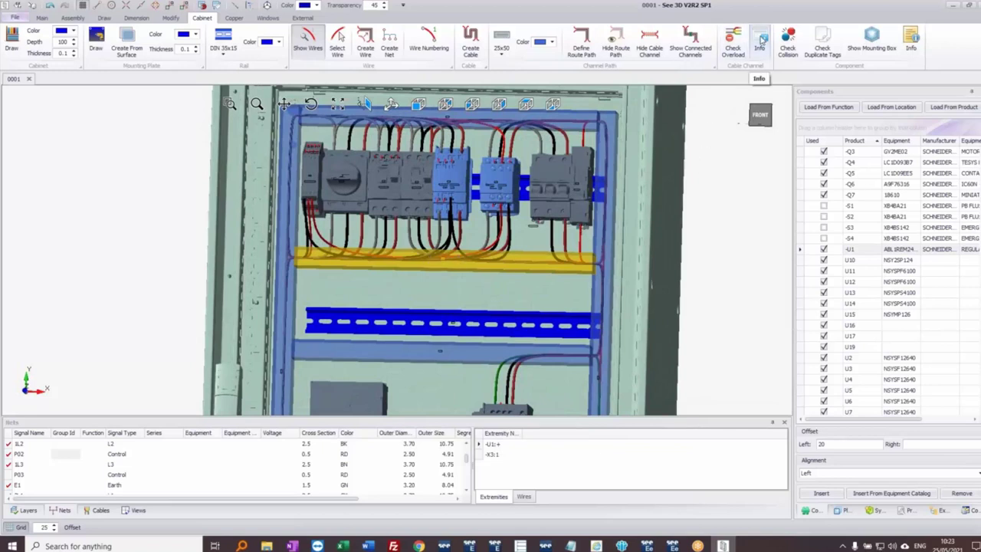
pyautogui.click(761, 40)
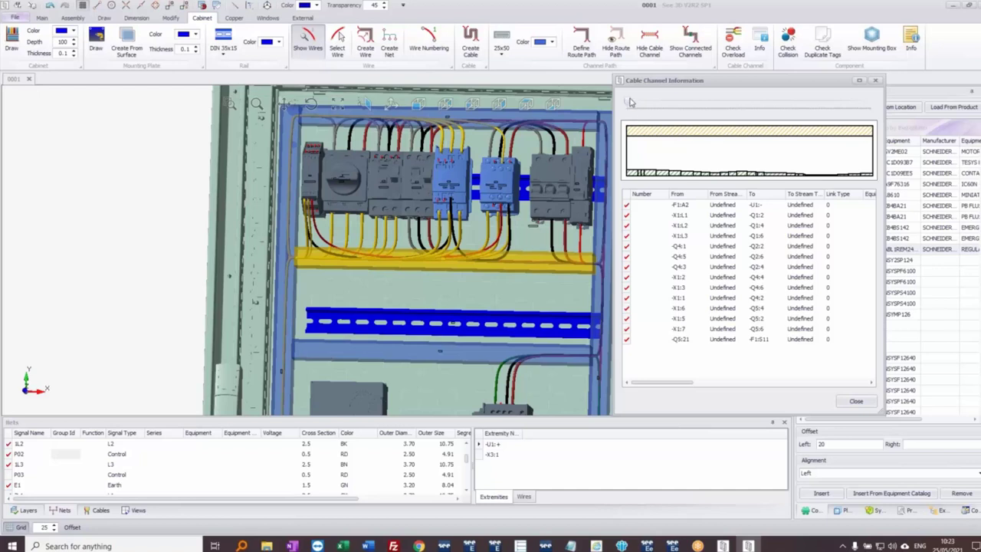
pyautogui.moveTo(629, 103); pyautogui.dragTo(739, 105)
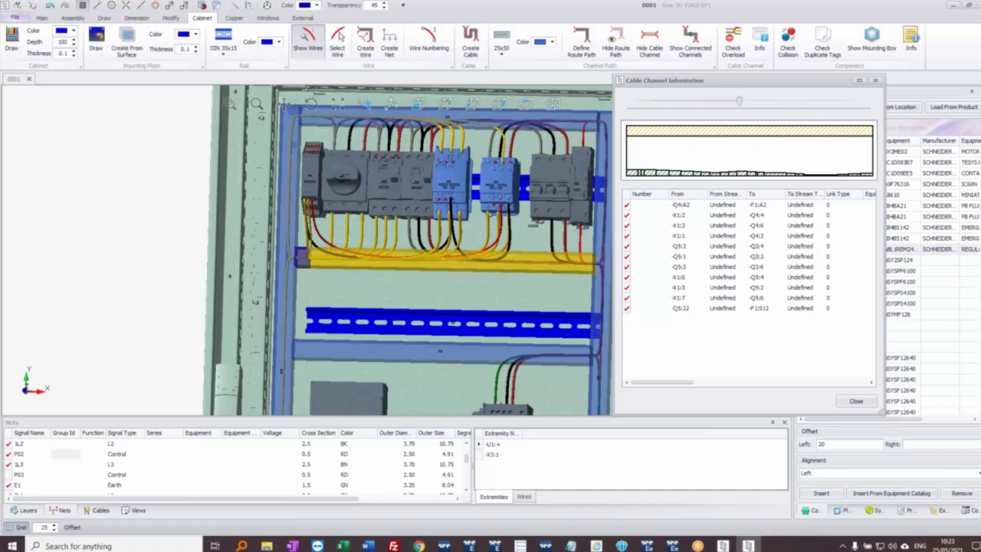
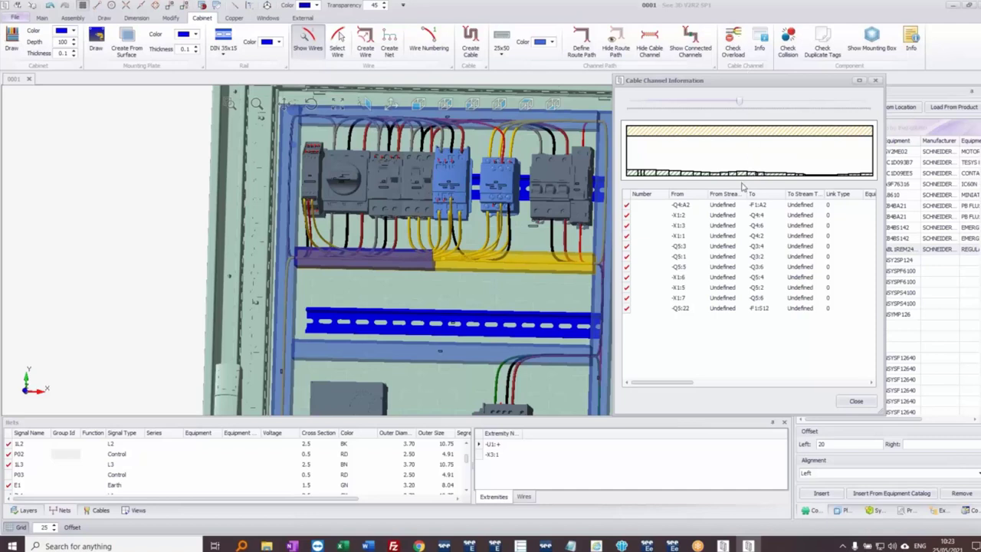
pyautogui.click(877, 81)
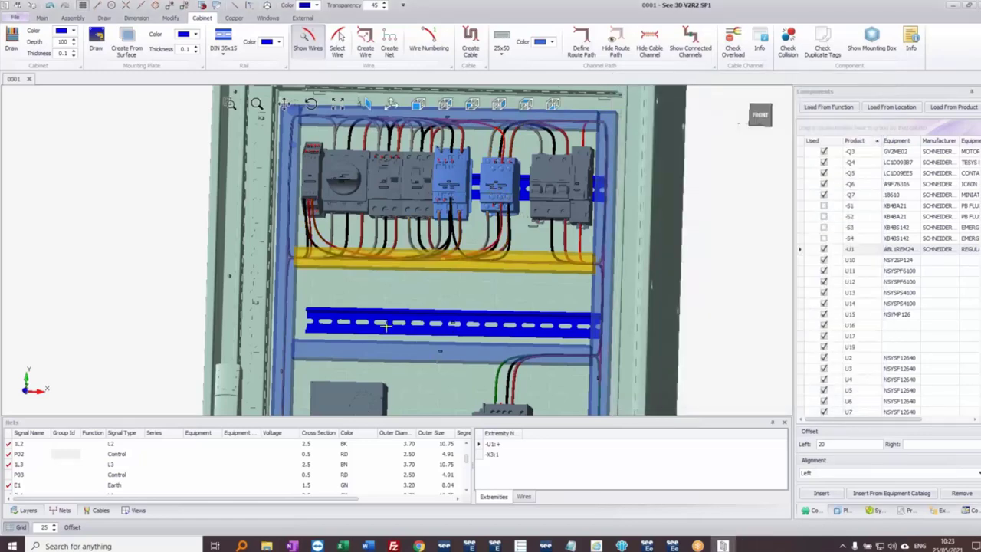
# Step: Move the middle rail up between its neighbouring channels, and move the component just left of the blue contactors onto that rail's left end
pyautogui.click(335, 316)
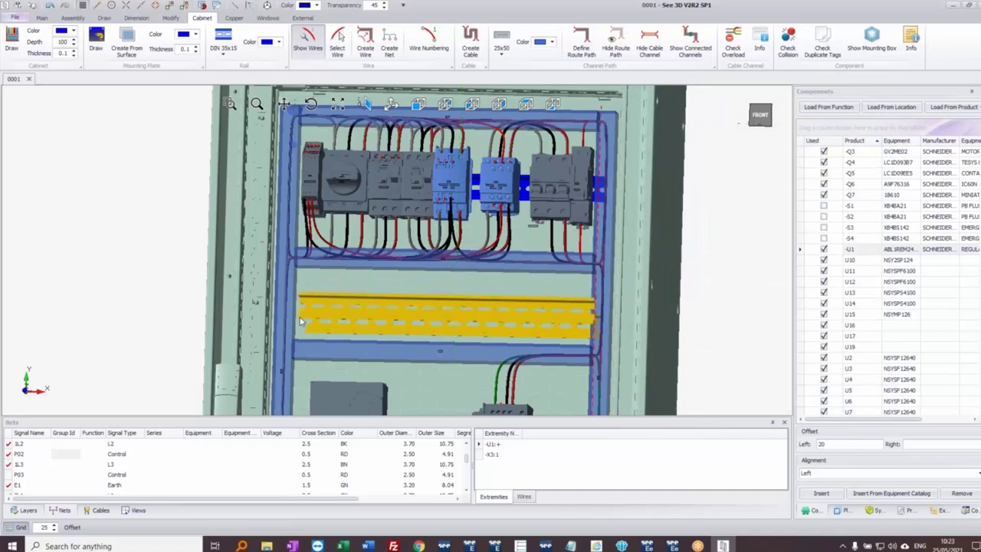
pyautogui.click(297, 321)
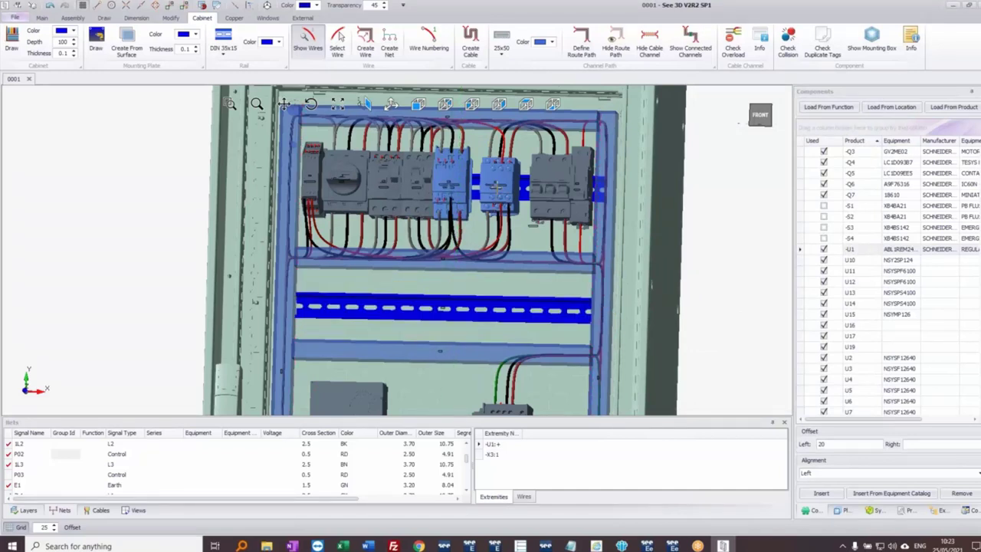
pyautogui.moveTo(415, 174); pyautogui.dragTo(345, 335)
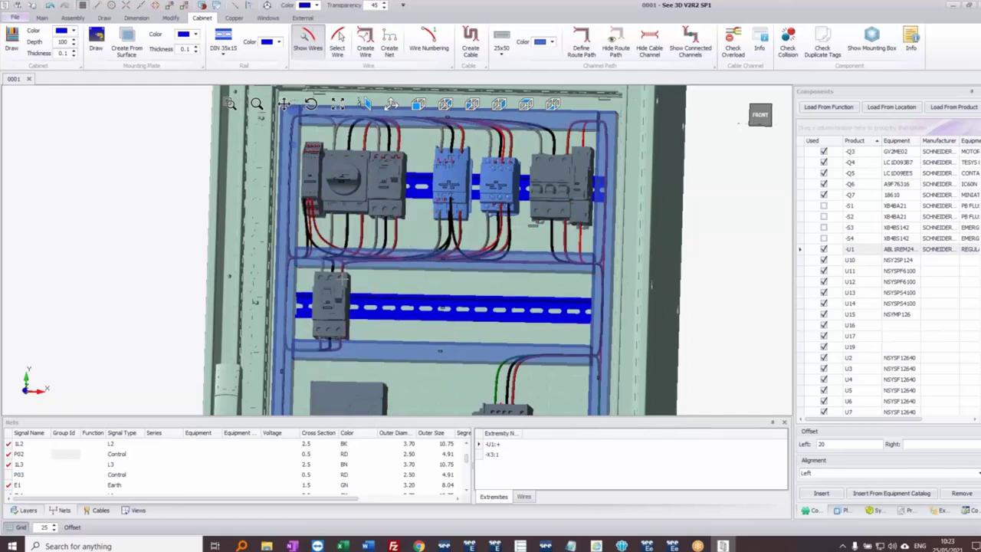
# Step: Open the alternative route paths for the wire leaving the lower side of the left blue contactor
pyautogui.moveTo(338, 281); pyautogui.dragTo(345, 282, button='middle')
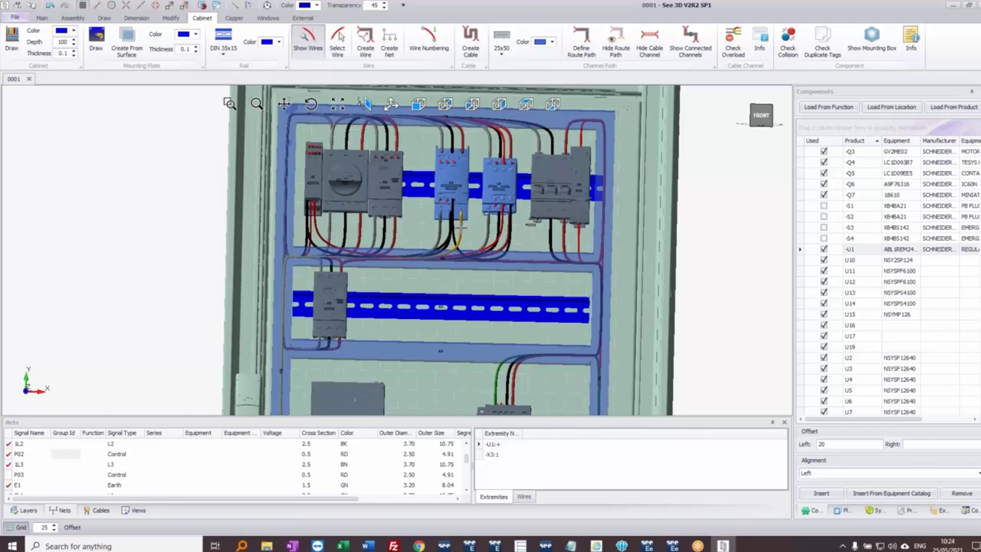
pyautogui.scroll(-2, 452, 329)
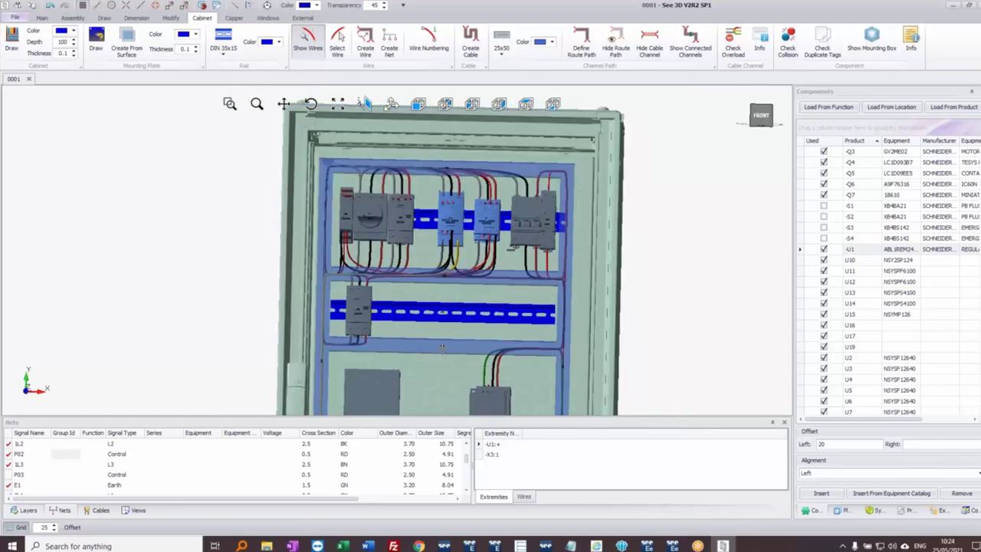
pyautogui.moveTo(443, 346); pyautogui.dragTo(427, 236, button='middle')
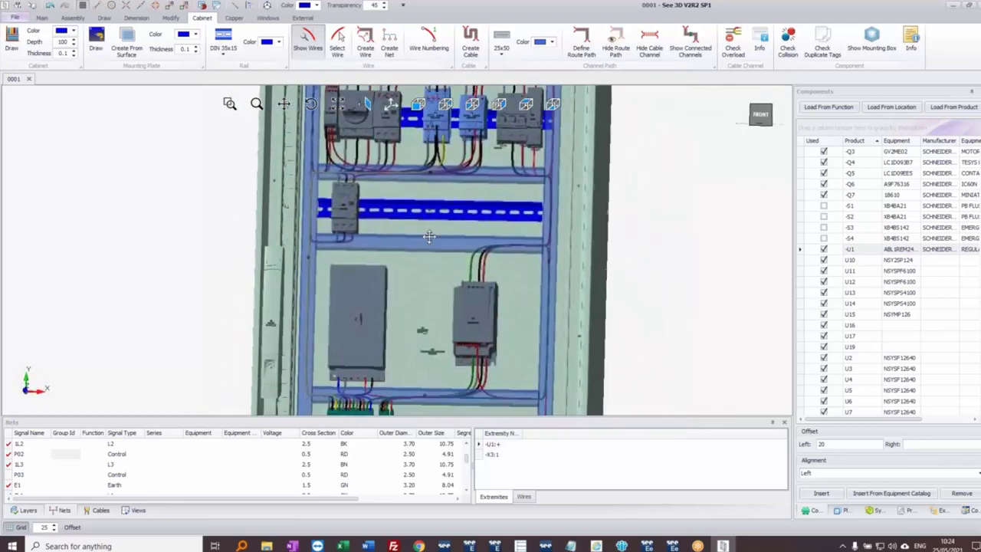
pyautogui.scroll(-3, 425, 239)
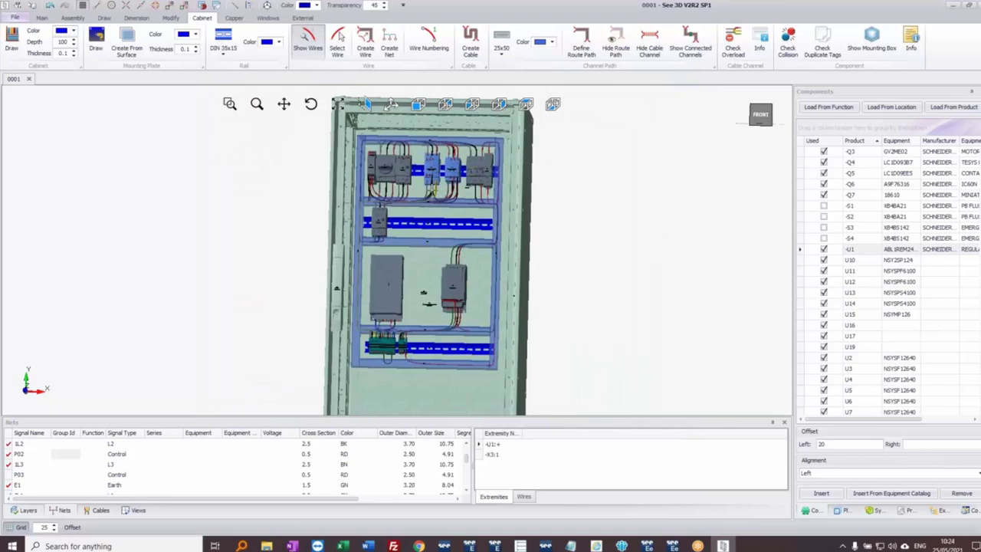
pyautogui.scroll(3, 430, 188)
pyautogui.rightClick(425, 239)
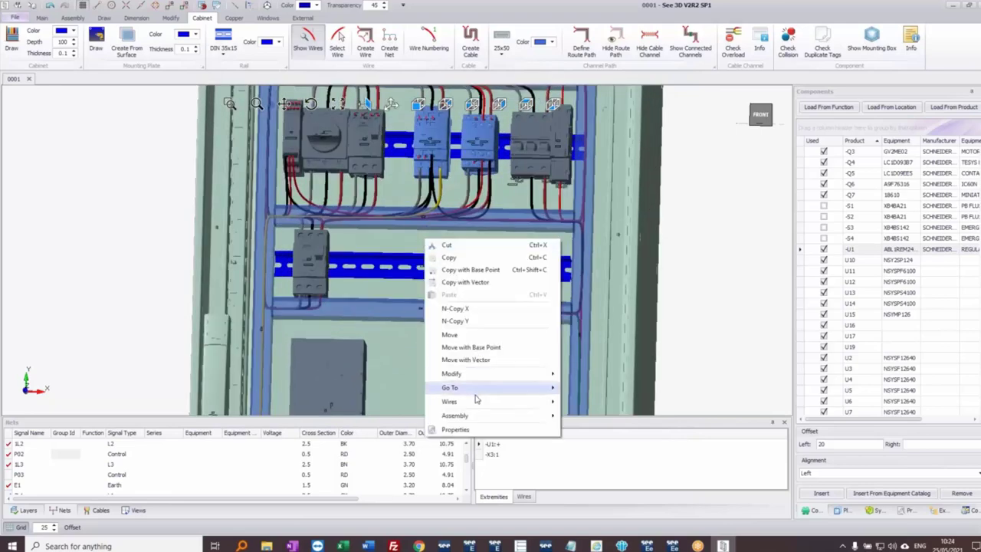
pyautogui.moveTo(480, 403)
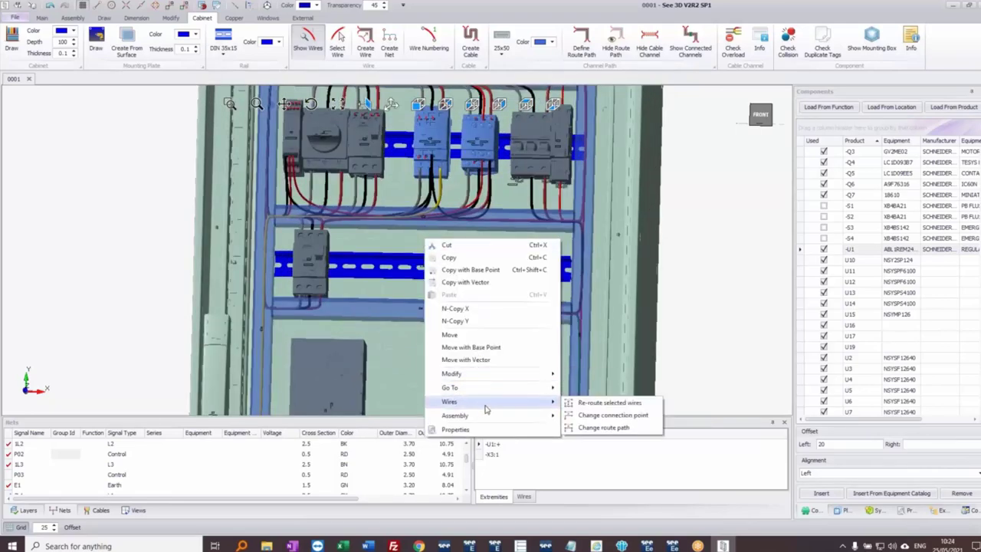
pyautogui.click(606, 428)
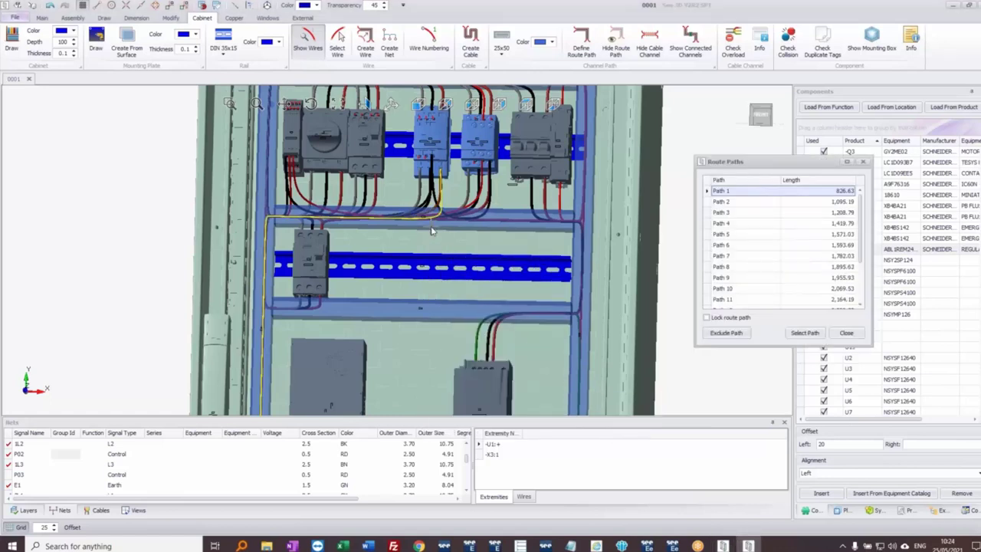
# Step: Preview Paths 2 to 6, then Paths 1 and 4 again, for the selected wire and close the route paths without choosing one
pyautogui.click(811, 203)
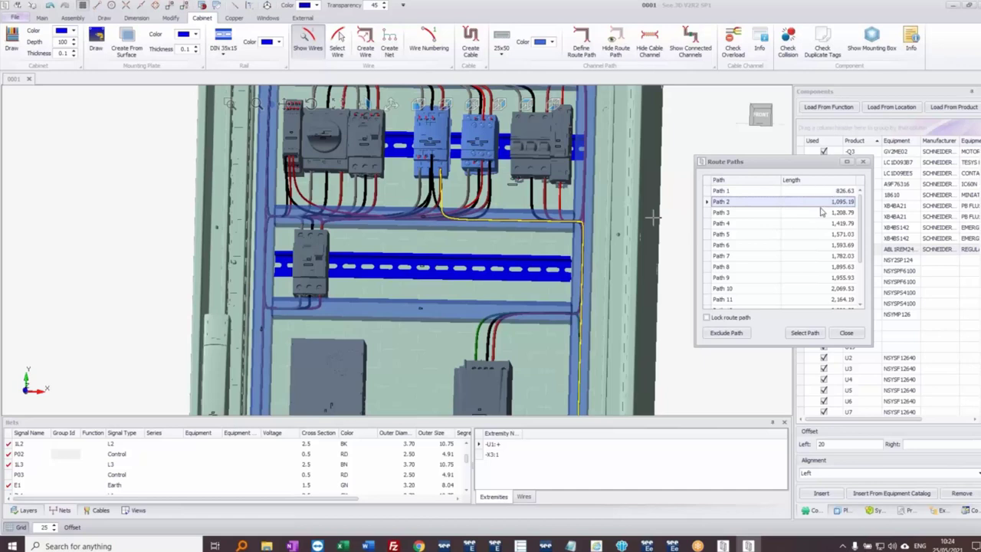
pyautogui.click(820, 213)
pyautogui.click(819, 224)
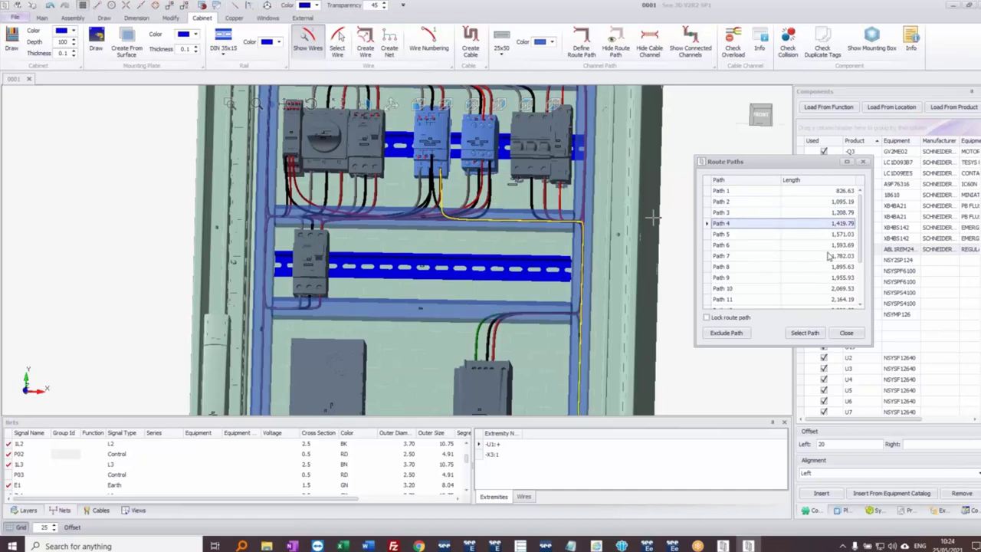
pyautogui.scroll(-3, 485, 337)
pyautogui.moveTo(485, 351); pyautogui.dragTo(515, 187, button='middle')
pyautogui.click(817, 234)
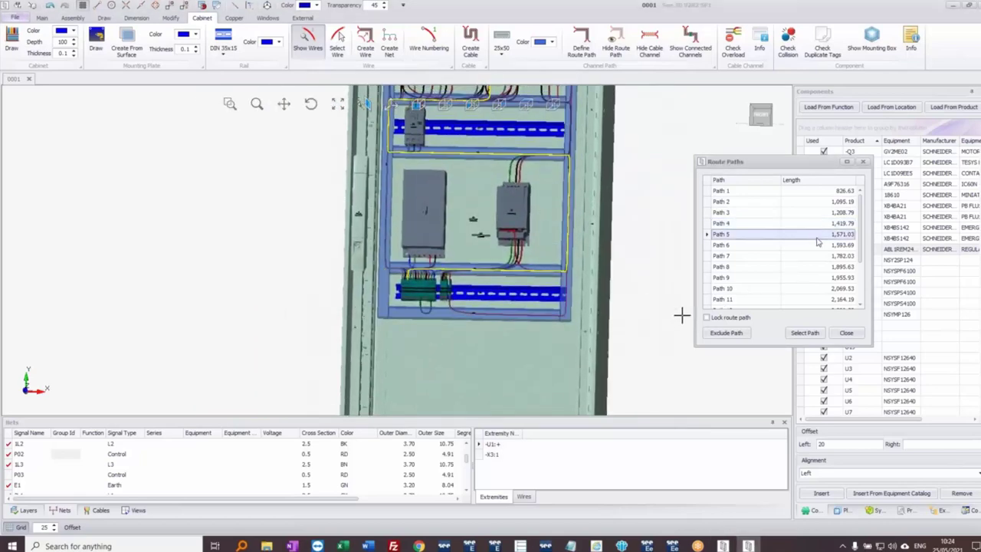
pyautogui.click(819, 245)
pyautogui.click(826, 191)
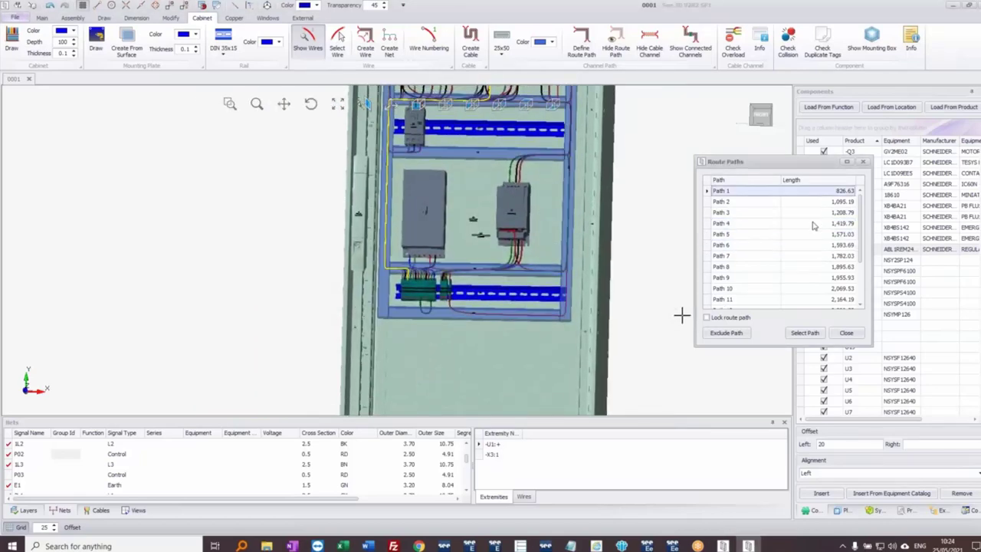
pyautogui.click(815, 224)
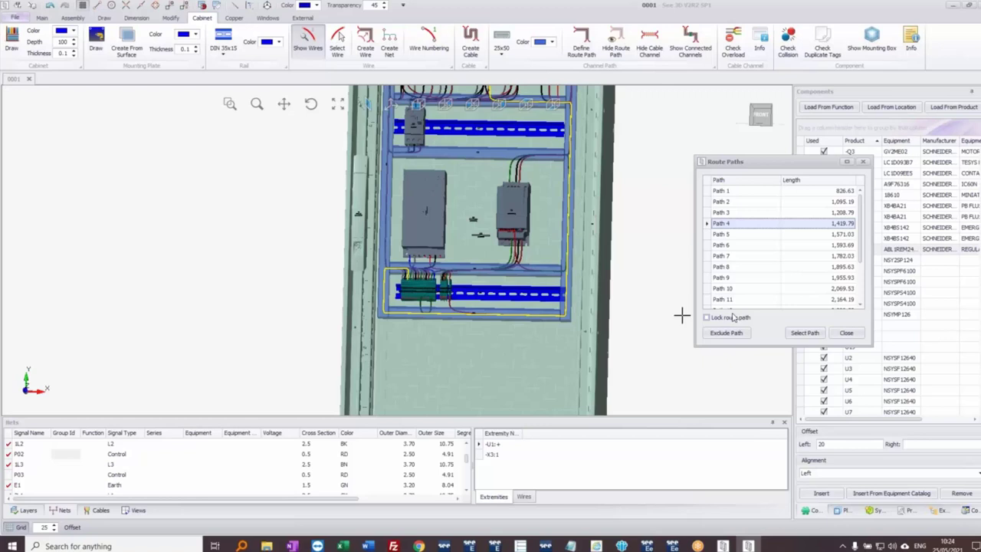
pyautogui.click(843, 332)
# Step: Make the hidden U5 DOOR of the enclosure visible again
pyautogui.scroll(-2, 464, 241)
pyautogui.moveTo(491, 151); pyautogui.dragTo(411, 217, button='middle')
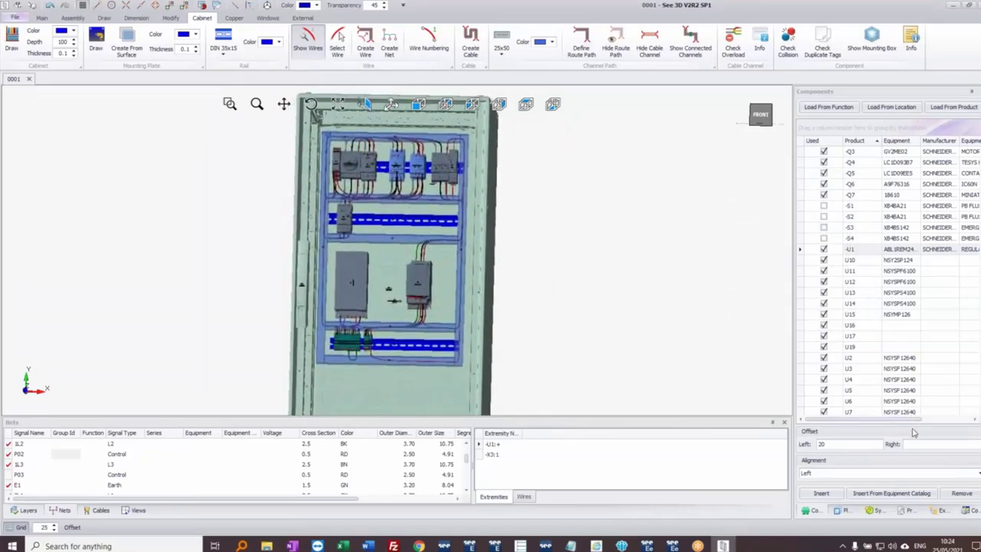
pyautogui.click(942, 510)
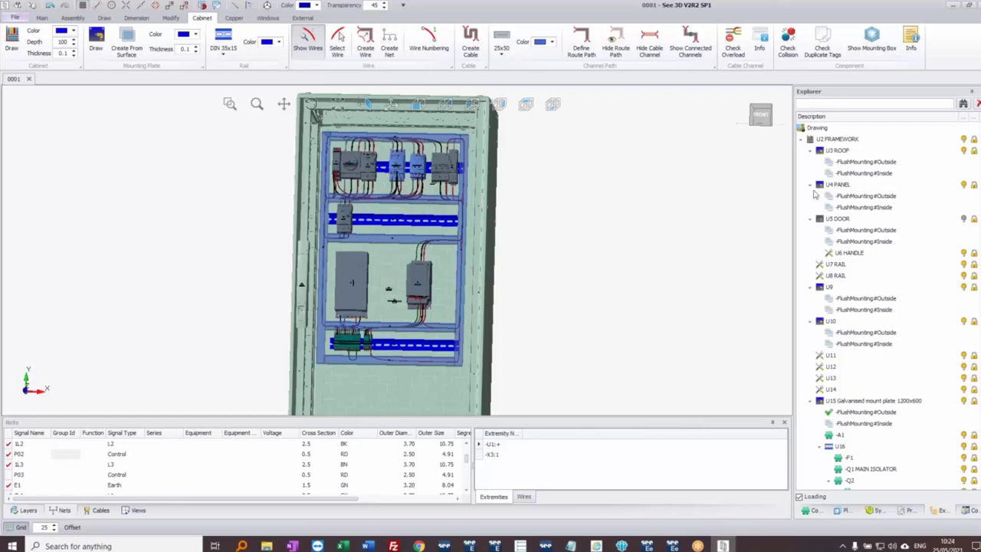
pyautogui.click(840, 219)
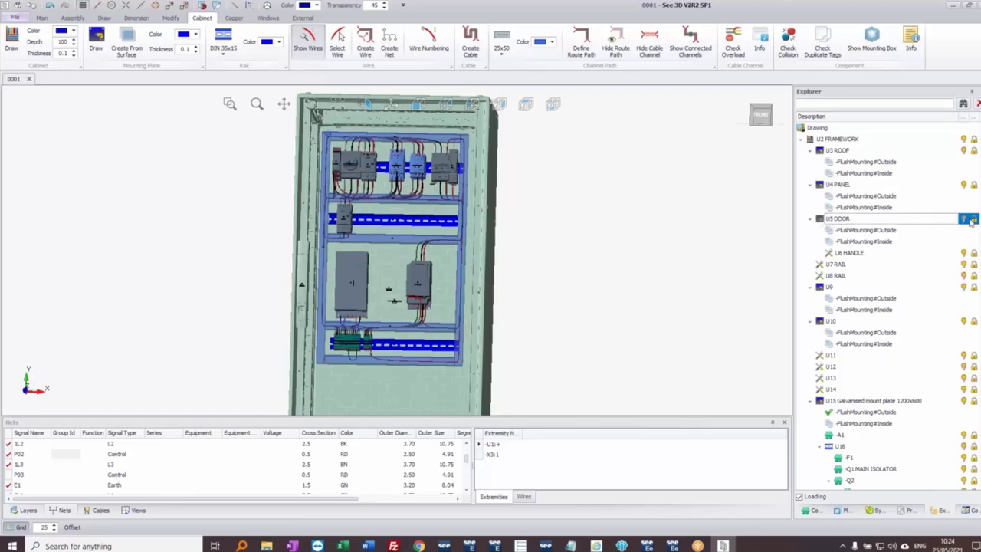
pyautogui.click(965, 220)
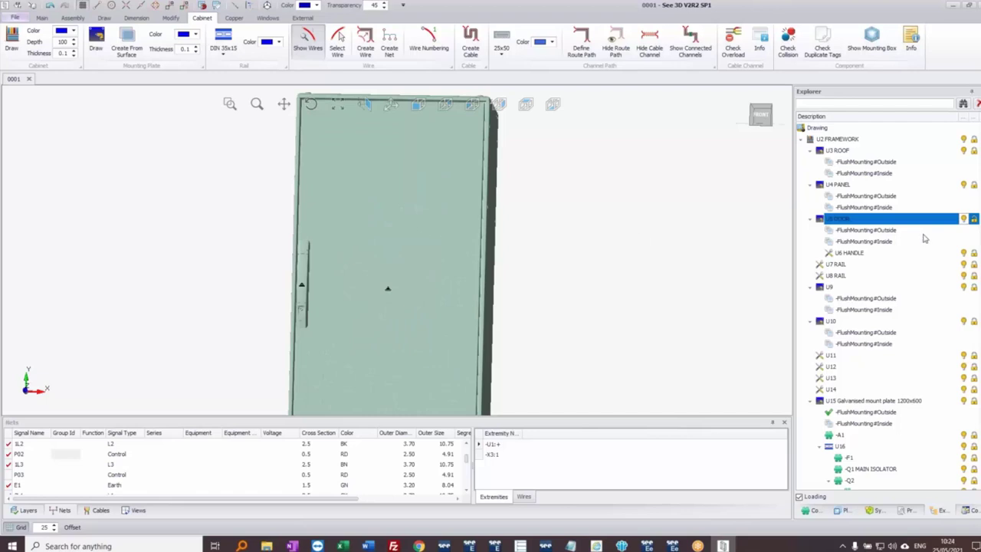
# Step: Compare the inside and outside flush-mounting planes of U5 DOOR and set the outside one as the working plane
pyautogui.click(893, 231)
pyautogui.moveTo(409, 329); pyautogui.dragTo(408, 205, button='middle')
pyautogui.moveTo(478, 344); pyautogui.dragTo(420, 352, button='middle')
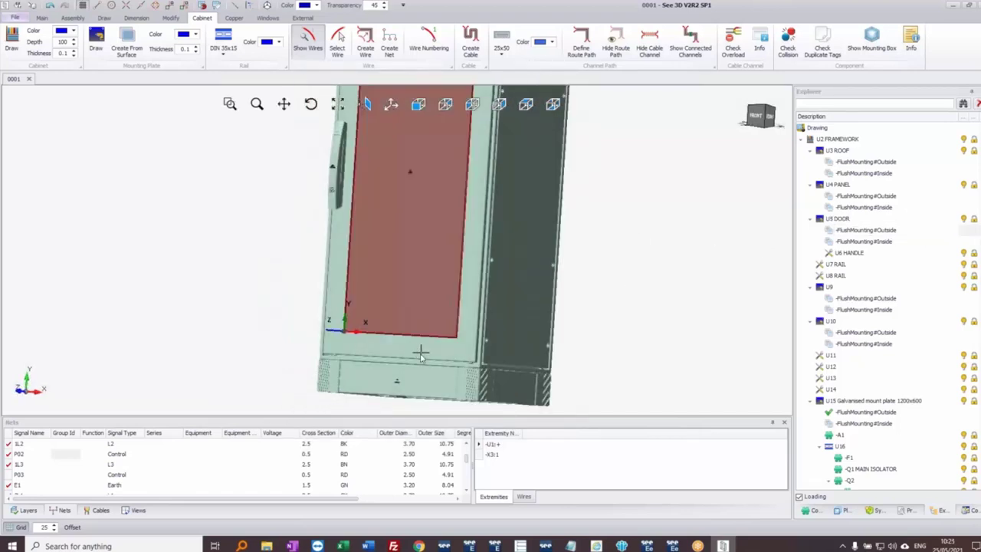
pyautogui.click(882, 241)
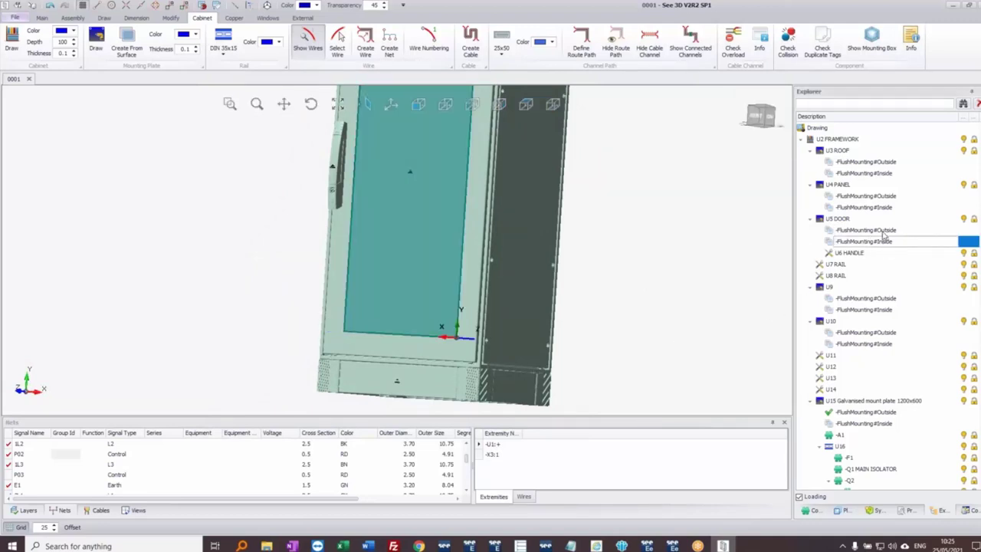
pyautogui.click(882, 230)
pyautogui.rightClick(884, 231)
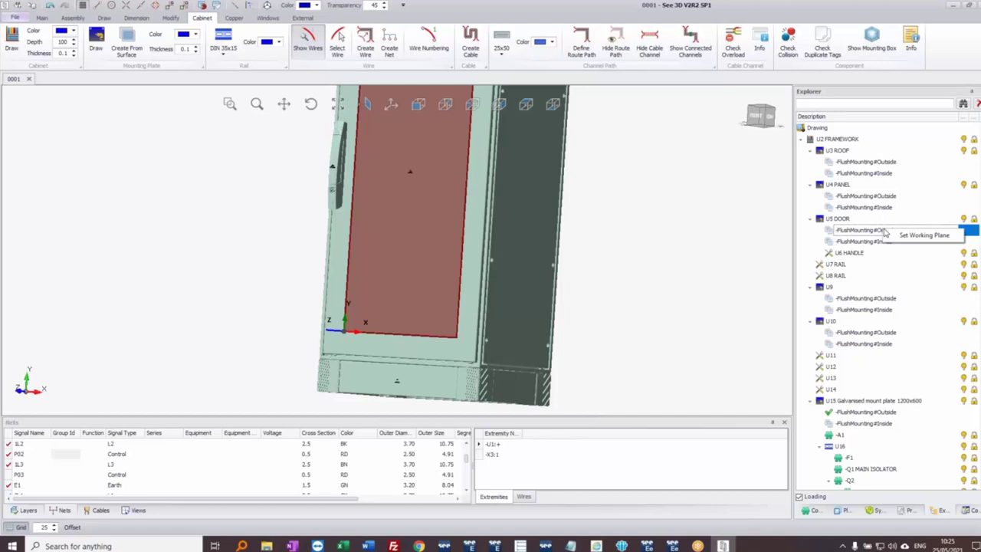
pyautogui.click(924, 236)
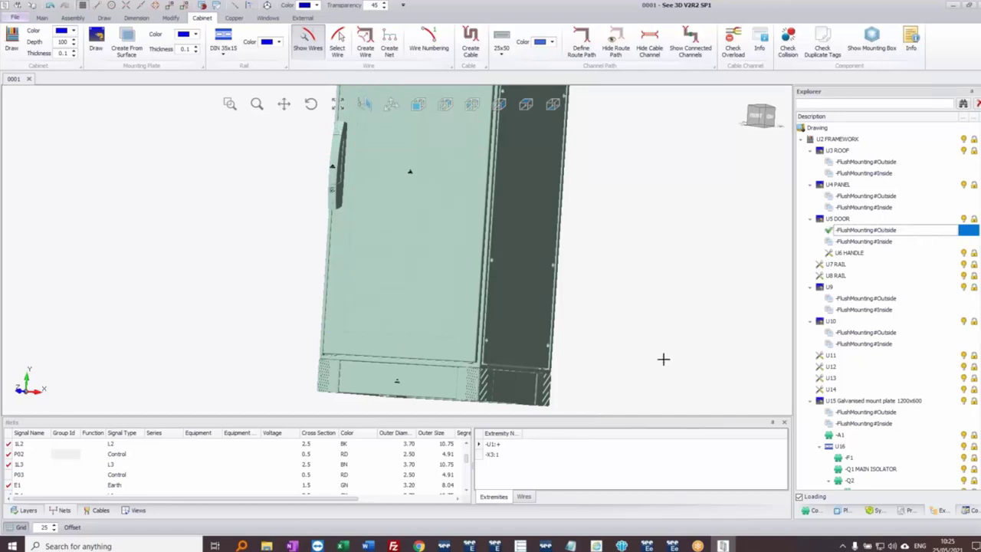
# Step: Place pushbutton -S1 on the outside of the door, horizontally centred and slightly above the door's midpoint
pyautogui.click(816, 512)
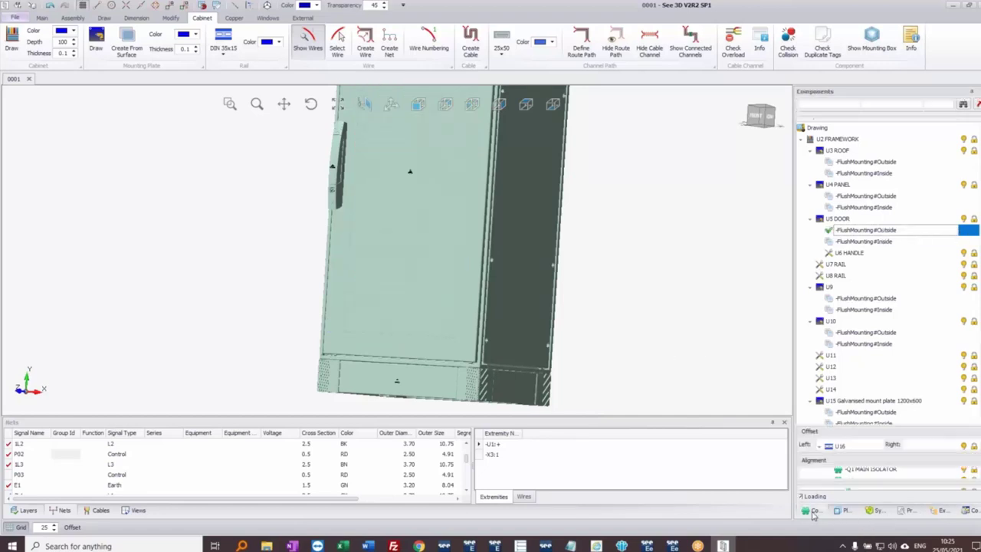
pyautogui.click(827, 207)
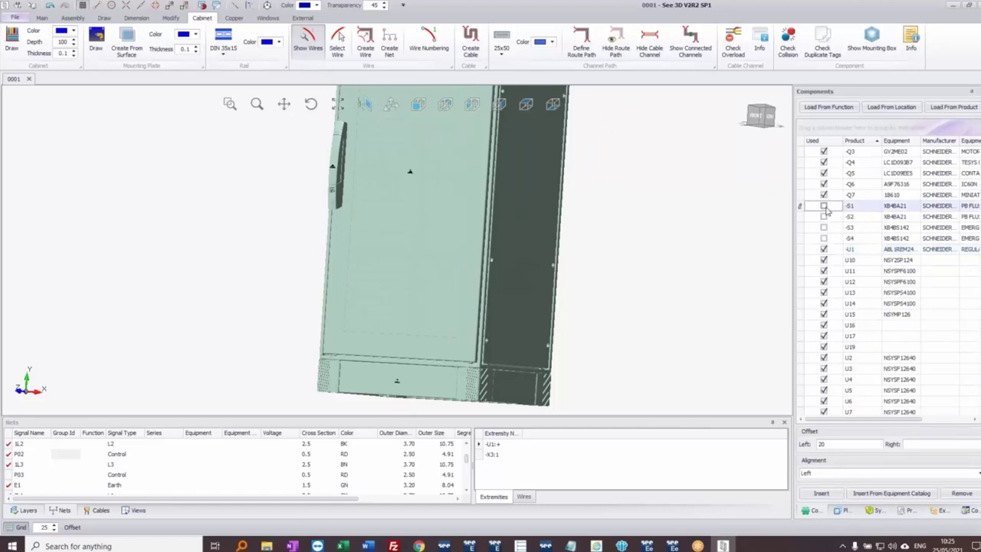
pyautogui.moveTo(390, 169); pyautogui.dragTo(419, 308, button='middle')
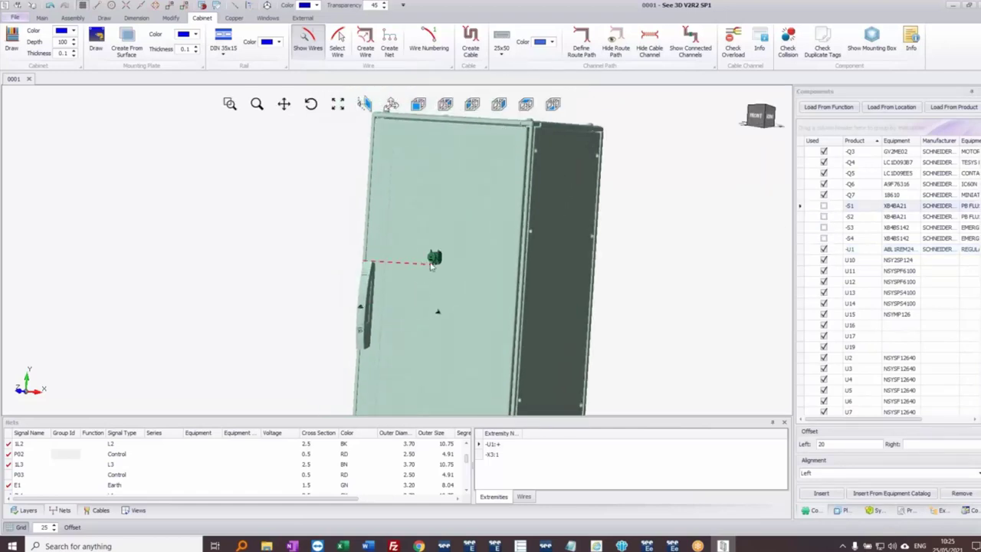
pyautogui.moveTo(417, 278); pyautogui.dragTo(440, 273)
# Step: Place pushbutton -S2 on the door at an offset of 100;0 from the centre of -S1
pyautogui.click(826, 218)
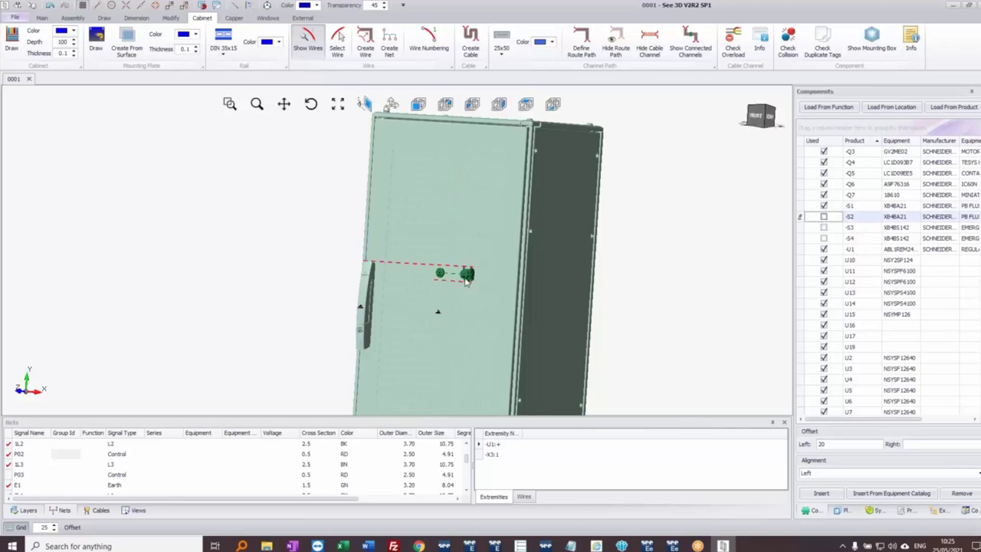
pyautogui.click(417, 104)
pyautogui.scroll(5, 407, 218)
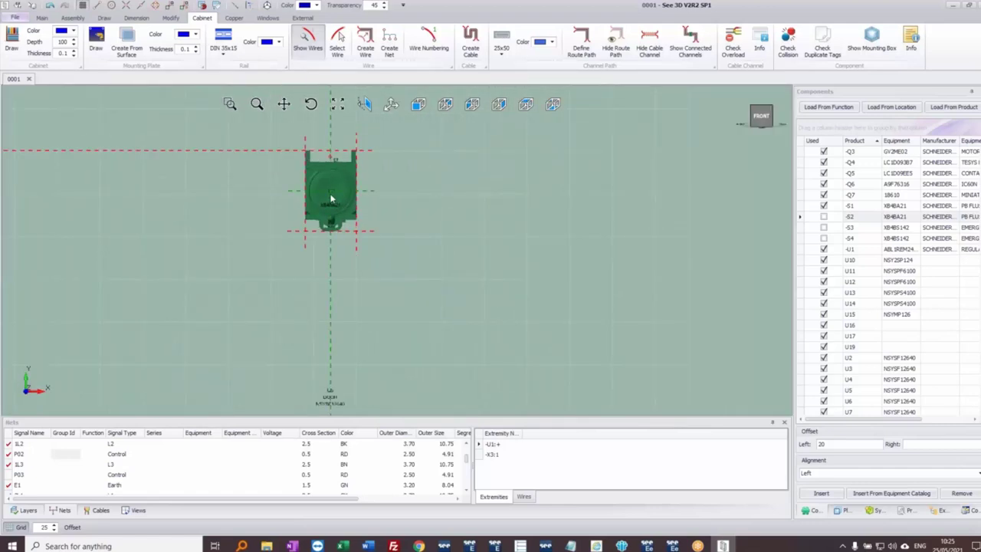
pyautogui.click(331, 199)
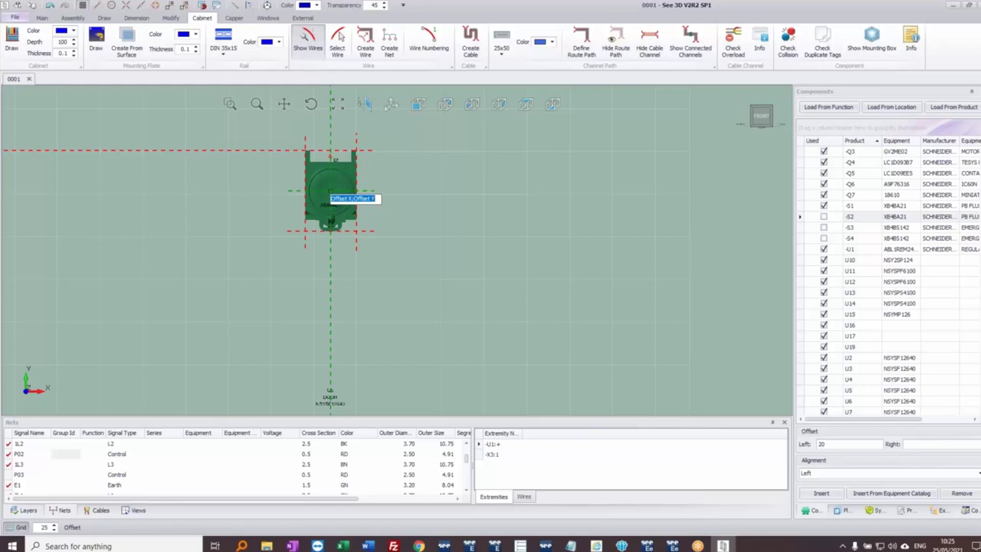
pyautogui.write('100;0')
pyautogui.press('Return')
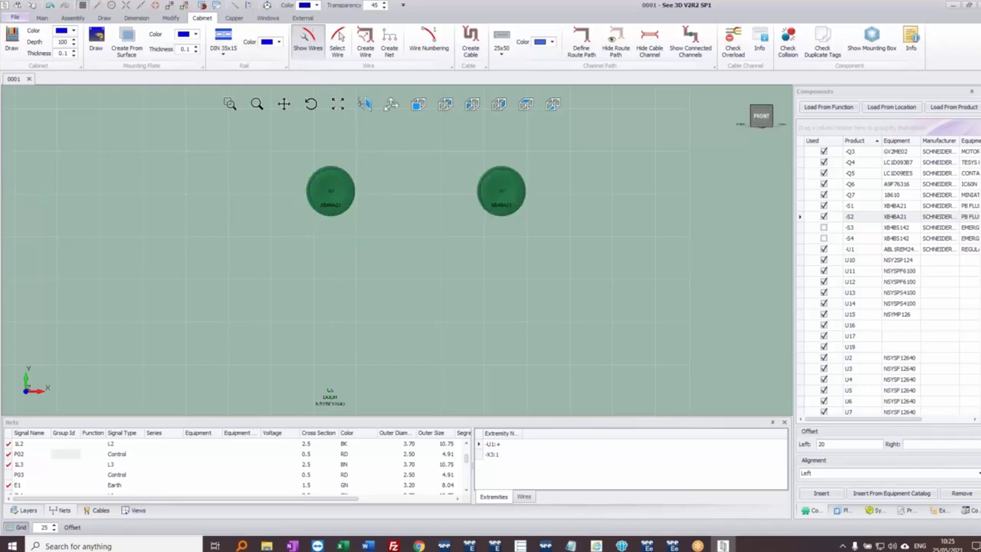
# Step: Place emergency stop -S3 on the door at an offset of -100;0 from the centre of -S1
pyautogui.click(824, 227)
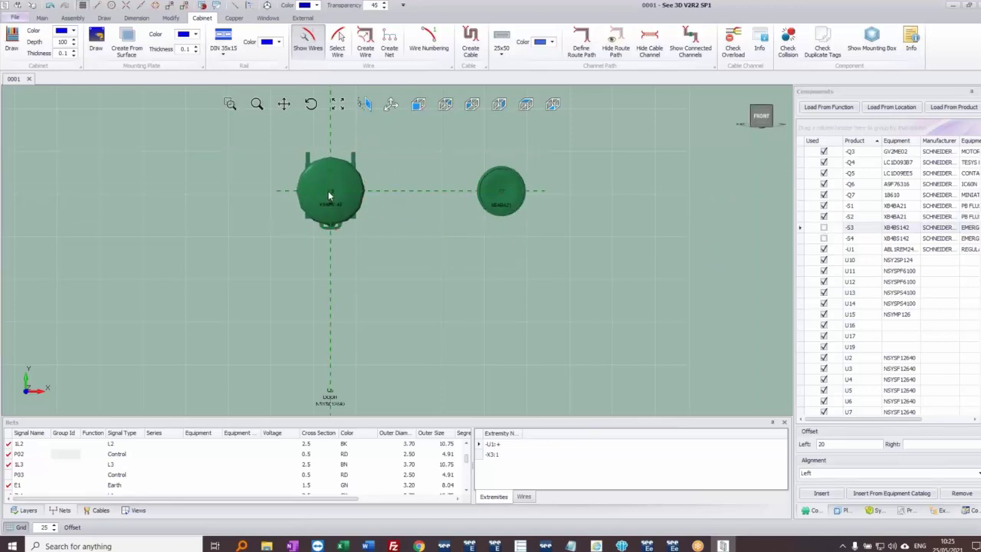
pyautogui.press('Tab')
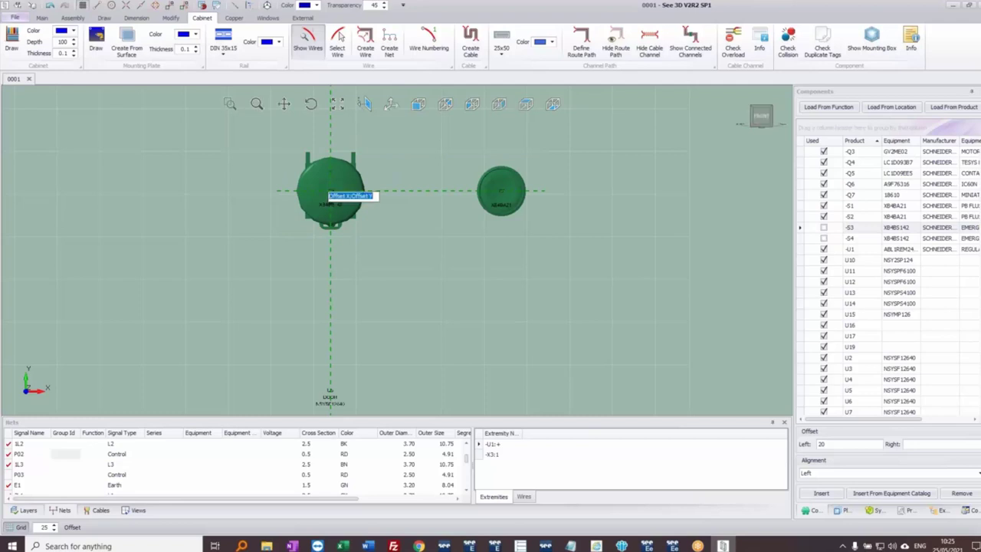
pyautogui.write('-1')
pyautogui.press('Return')
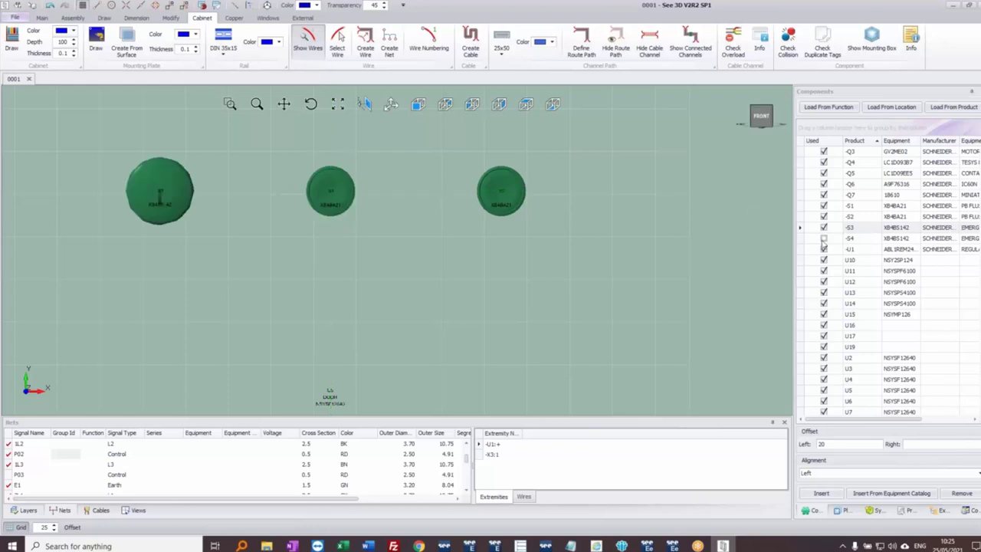
# Step: Place emergency stop -S4 on the door directly below -S1, aligned with its vertical centre line
pyautogui.click(824, 240)
pyautogui.moveTo(824, 240); pyautogui.dragTo(334, 315)
pyautogui.scroll(-3, 394, 296)
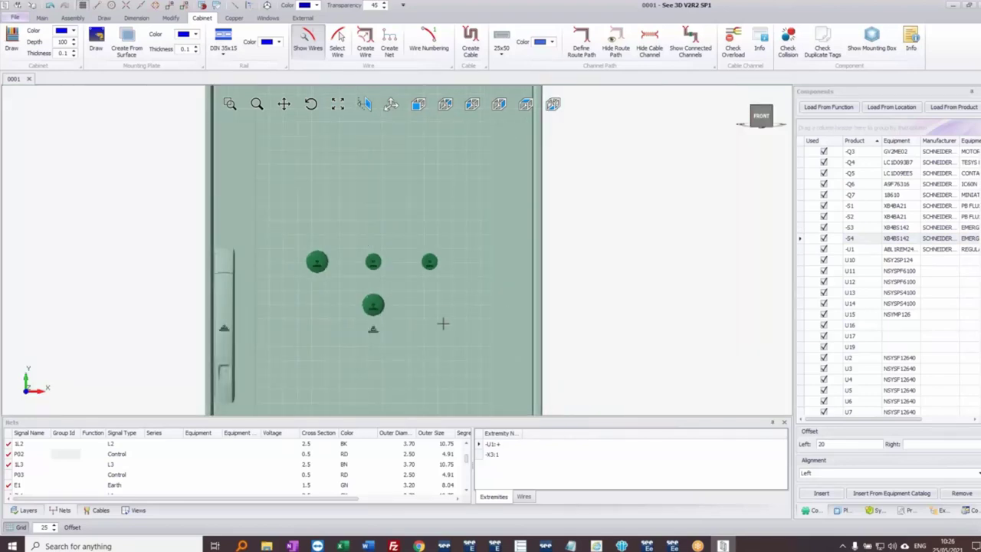
# Step: Select the door and generate its drill holes for Perforex, bringing up the drill holes preview
pyautogui.click(389, 193)
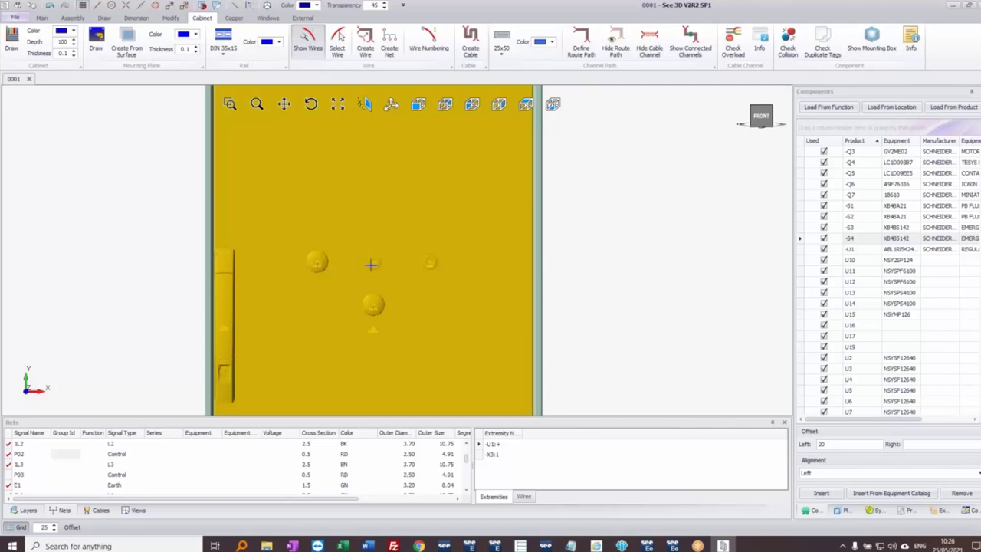
pyautogui.moveTo(427, 323); pyautogui.dragTo(414, 260, button='middle')
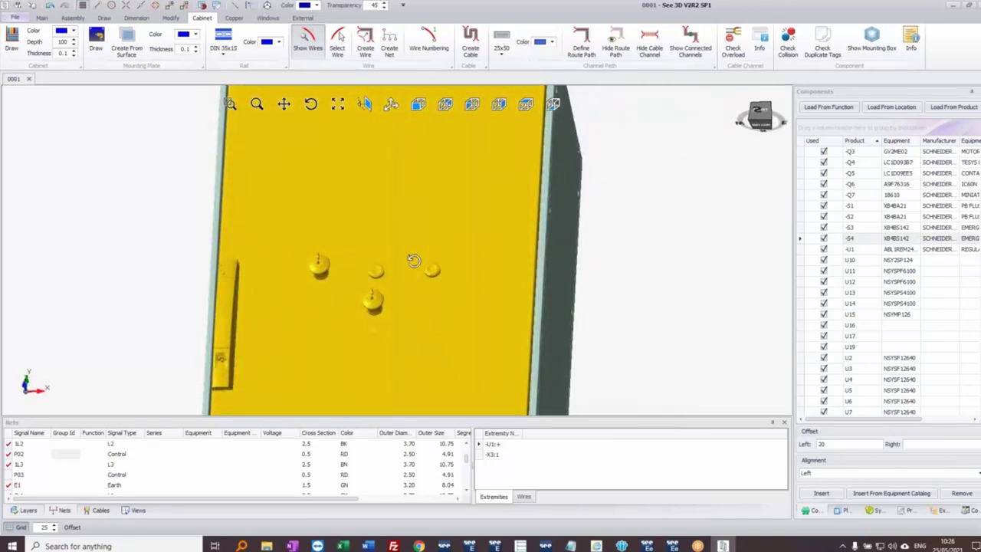
pyautogui.scroll(-3, 401, 275)
pyautogui.rightClick(399, 230)
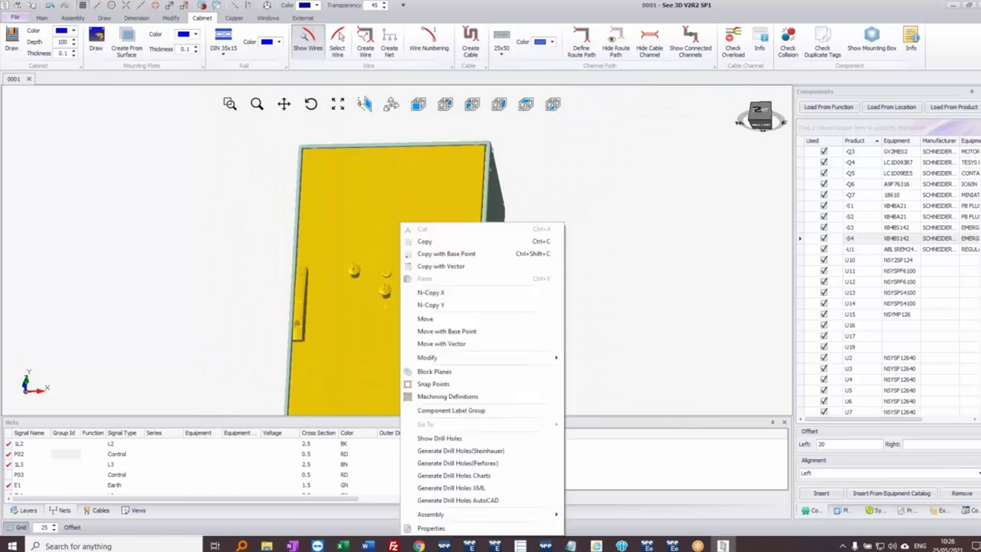
pyautogui.click(471, 463)
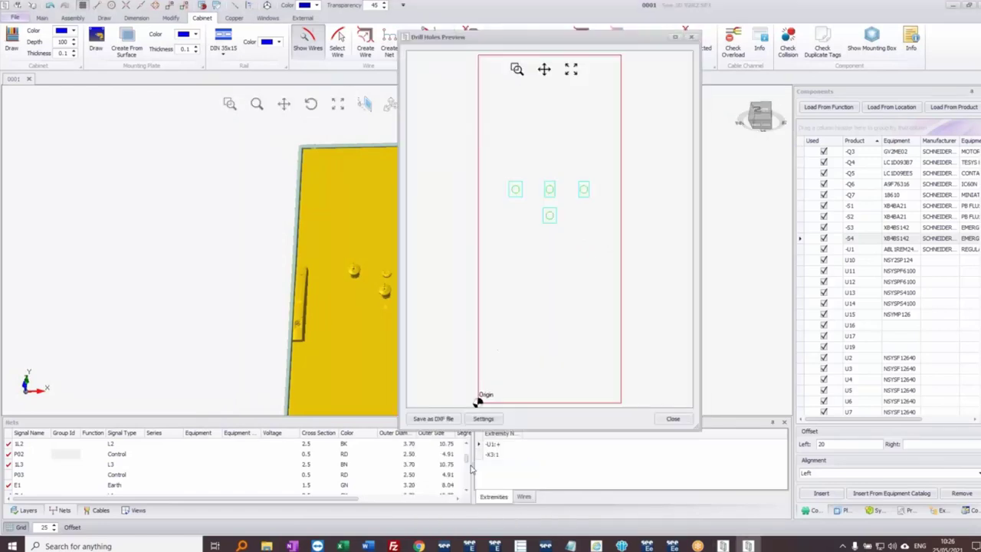
# Step: Examine the four component cut-outs in the drill holes preview and close the preview
pyautogui.scroll(4, 546, 194)
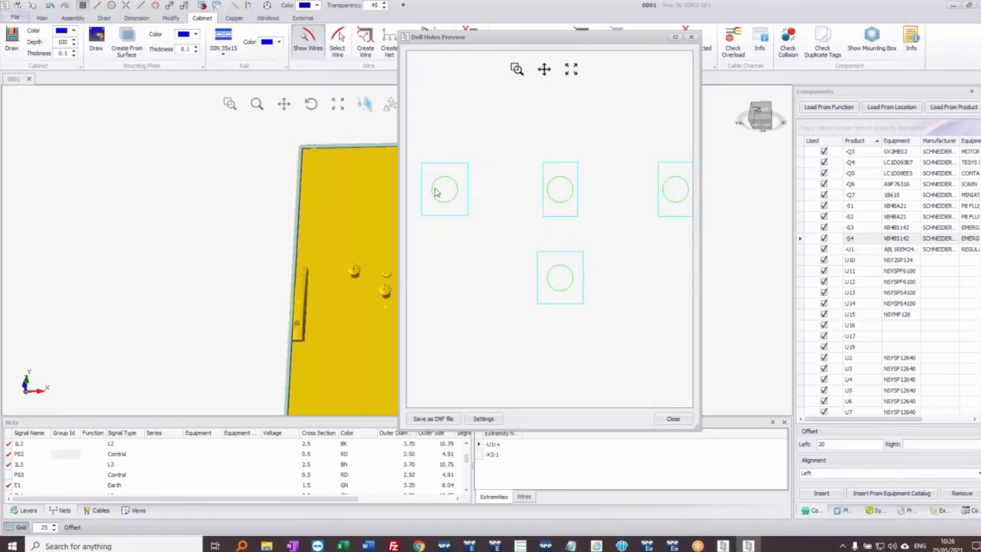
pyautogui.click(692, 37)
pyautogui.click(631, 340)
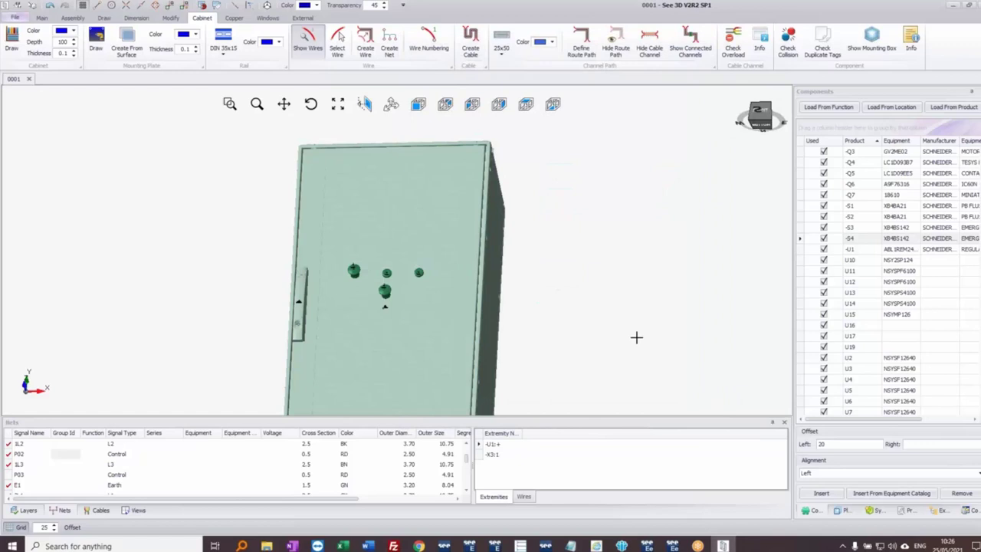
# Step: Hide the enclosure door U5 to expose the interior and turn off the grid display
pyautogui.moveTo(364, 310); pyautogui.dragTo(385, 354, button='middle')
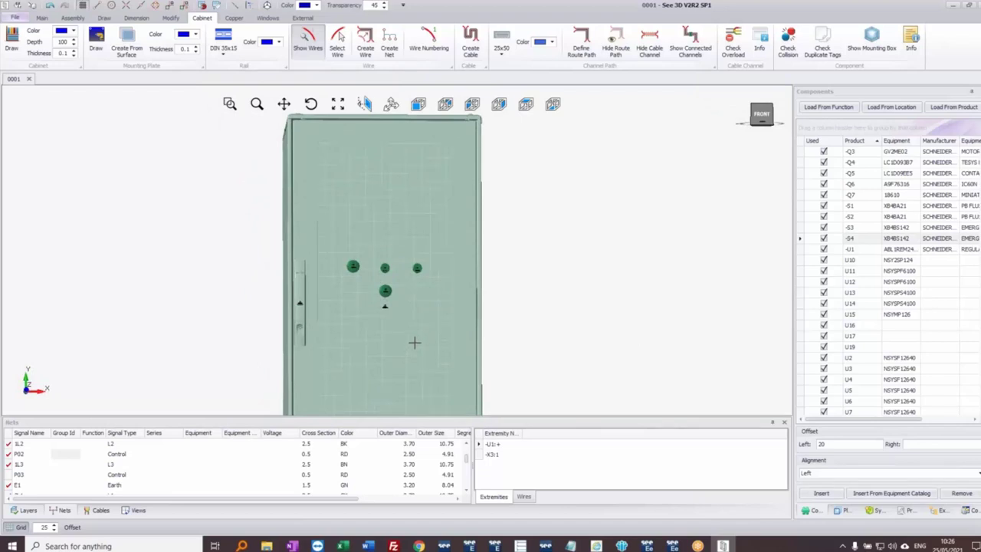
pyautogui.click(416, 341)
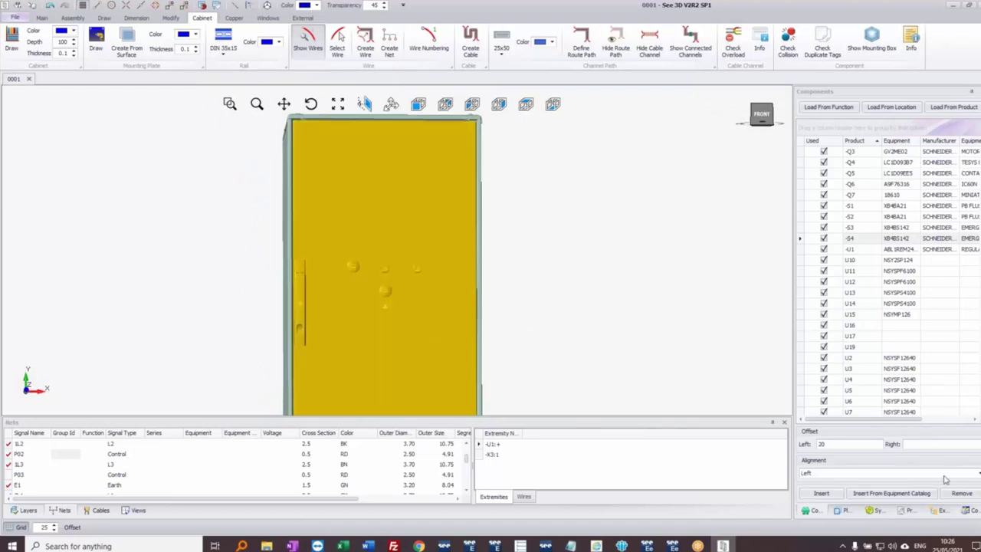
pyautogui.click(941, 511)
pyautogui.click(965, 220)
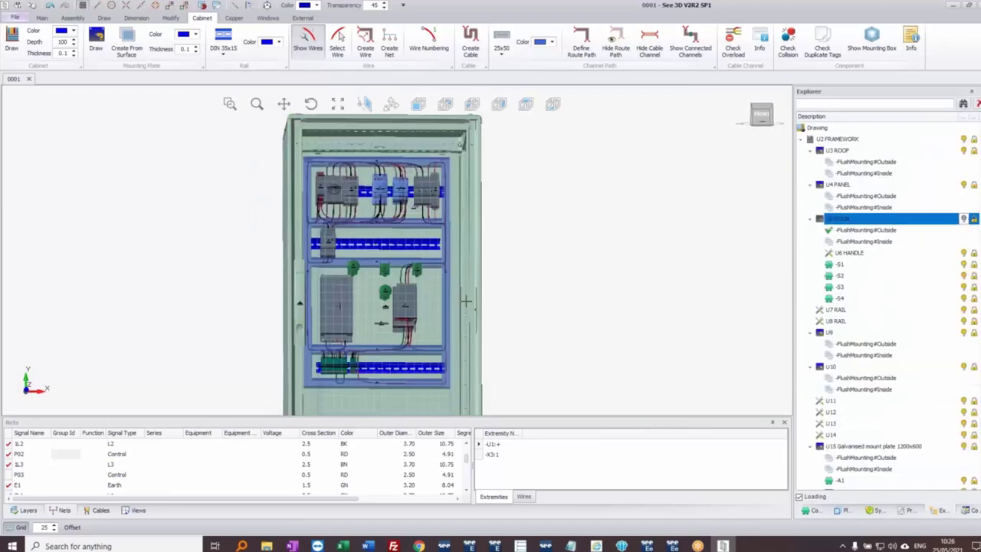
pyautogui.moveTo(374, 315); pyautogui.dragTo(391, 296, button='middle')
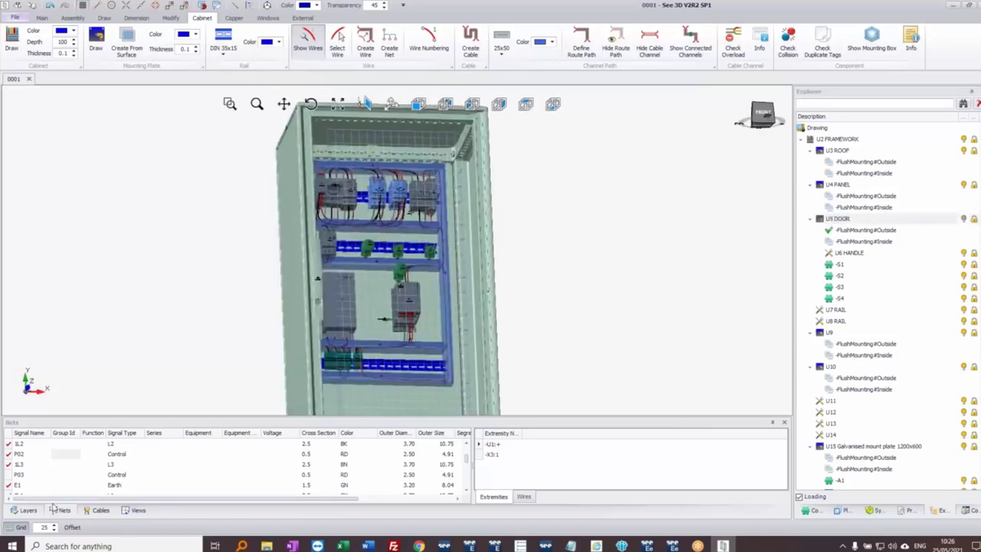
pyautogui.click(21, 528)
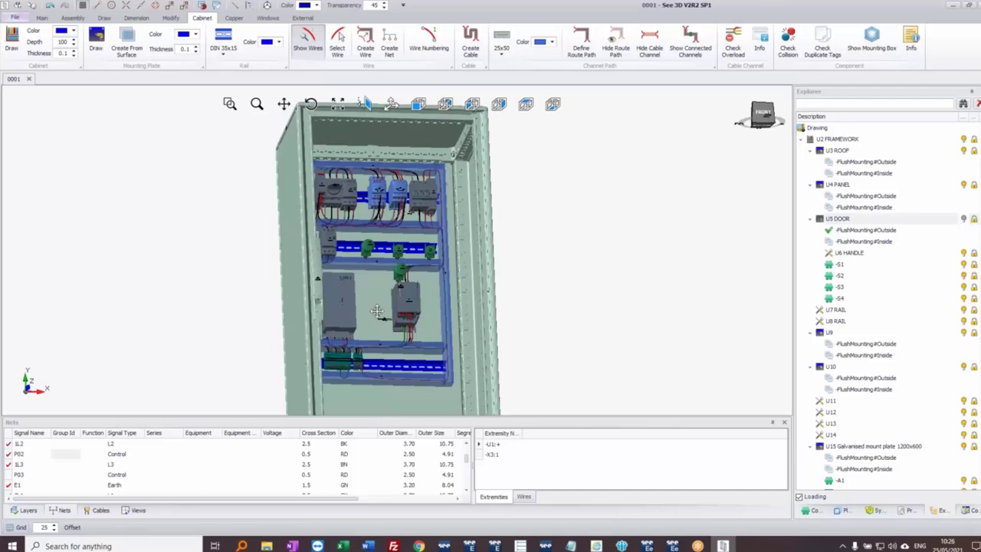
# Step: Re-route all nets so the wires to the door-mounted components are included, accepting the component visibility prompt
pyautogui.keyDown('ctrl'); pyautogui.moveTo(377, 311); pyautogui.dragTo(402, 227, button='middle'); pyautogui.keyUp('ctrl')
pyautogui.scroll(3, 429, 226)
pyautogui.moveTo(447, 274); pyautogui.dragTo(413, 286, button='middle')
pyautogui.moveTo(414, 286); pyautogui.dragTo(433, 285)
pyautogui.rightClick(65, 460)
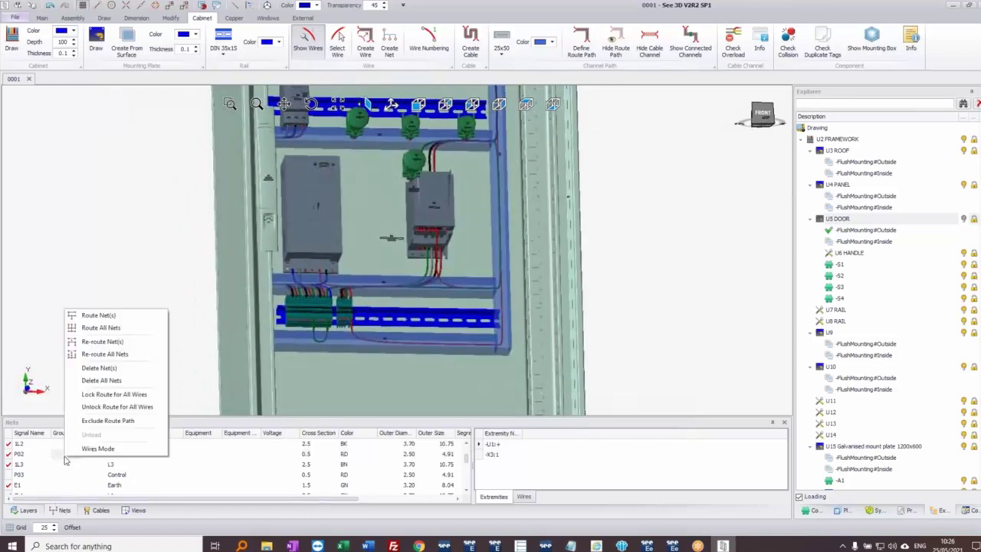
pyautogui.click(105, 354)
pyautogui.click(535, 309)
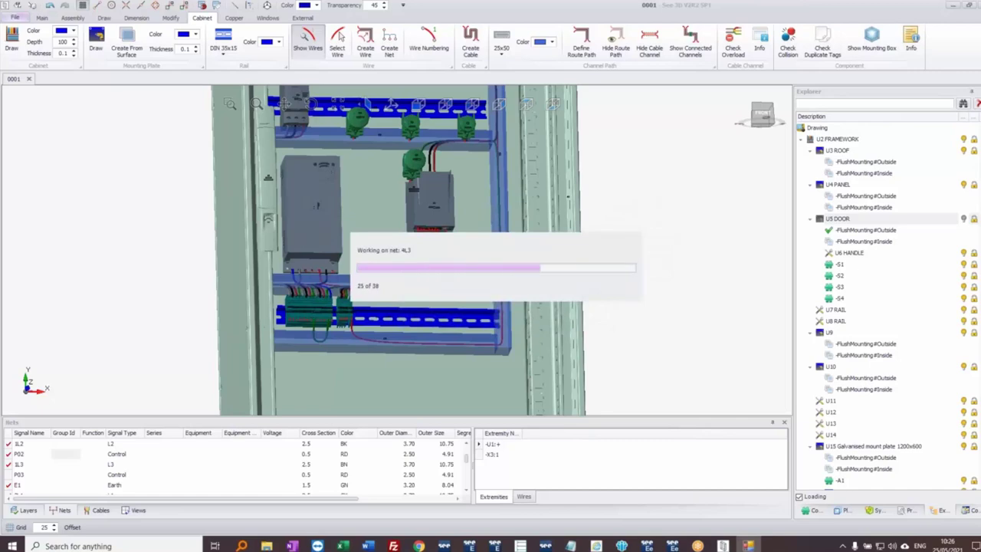
# Step: Define a route path starting where the horizontal duct above the door components meets the vertical duct, and extend it sideways toward the cabinet's hinge side
pyautogui.moveTo(391, 238); pyautogui.dragTo(426, 304, button='middle')
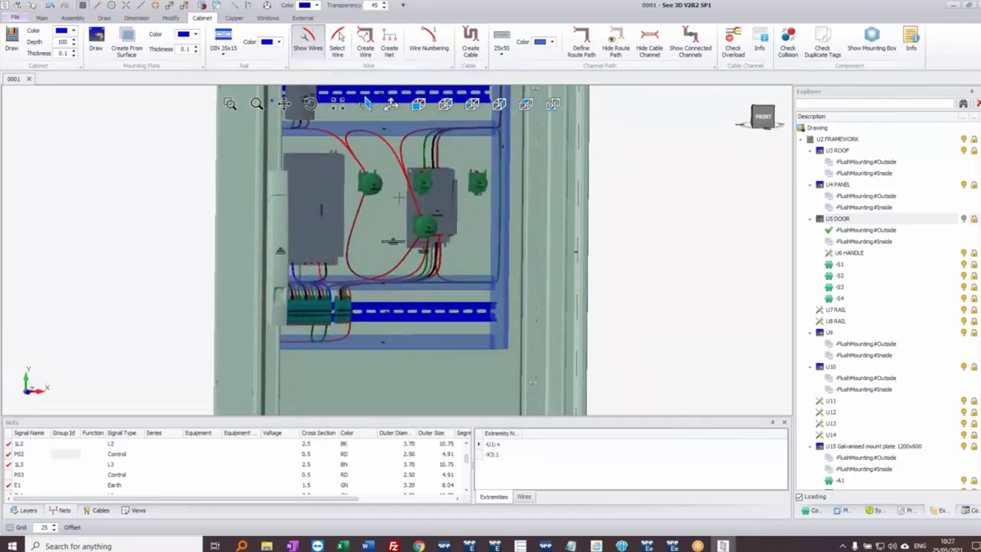
pyautogui.moveTo(459, 224); pyautogui.dragTo(447, 225, button='middle')
pyautogui.keyDown('ctrl'); pyautogui.moveTo(492, 198); pyautogui.dragTo(443, 244, button='middle'); pyautogui.keyUp('ctrl')
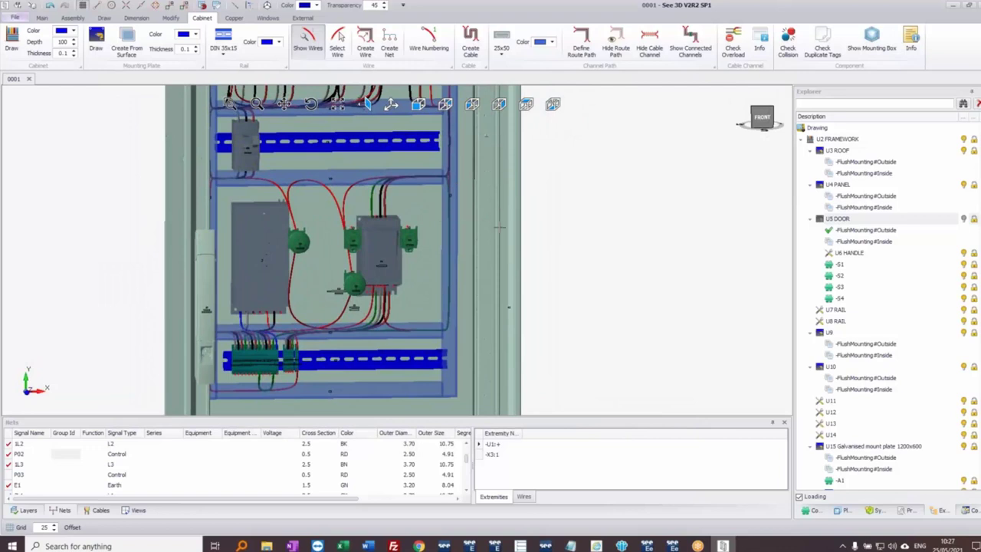
pyautogui.click(588, 44)
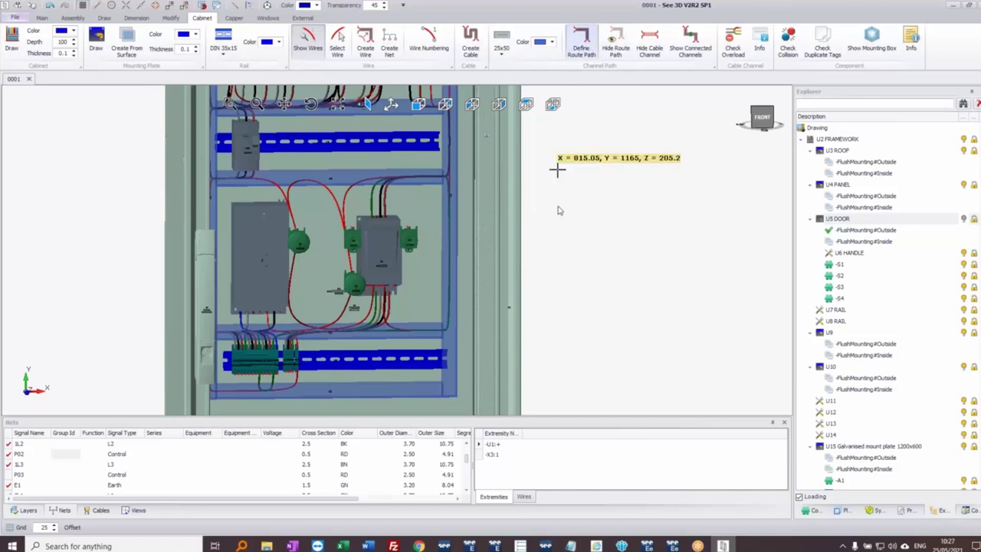
pyautogui.moveTo(447, 188)
pyautogui.mouseDown(button='middle')
pyautogui.moveTo(459, 192)
pyautogui.moveTo(442, 192)
pyautogui.moveTo(449, 161)
pyautogui.moveTo(447, 170)
pyautogui.mouseUp(button='middle')
pyautogui.scroll(5, 443, 192)
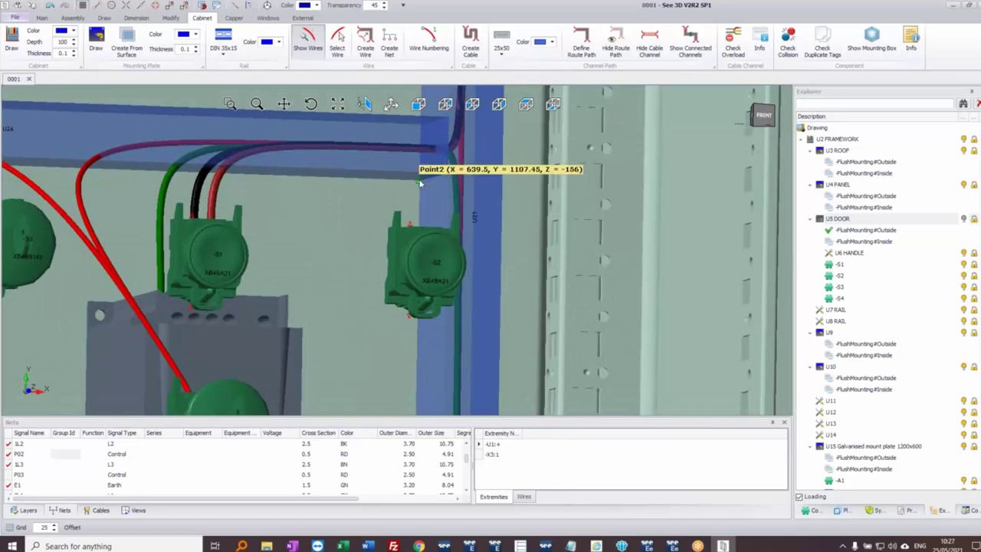
pyautogui.click(419, 183)
pyautogui.moveTo(454, 177); pyautogui.dragTo(437, 176, button='middle')
pyautogui.click(418, 105)
pyautogui.scroll(5, 450, 191)
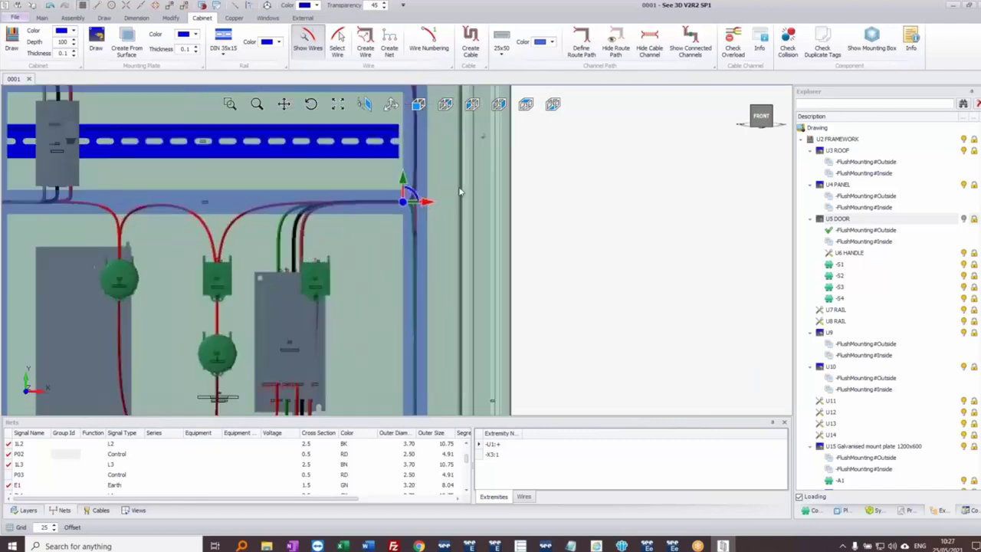
pyautogui.moveTo(423, 204); pyautogui.dragTo(480, 206)
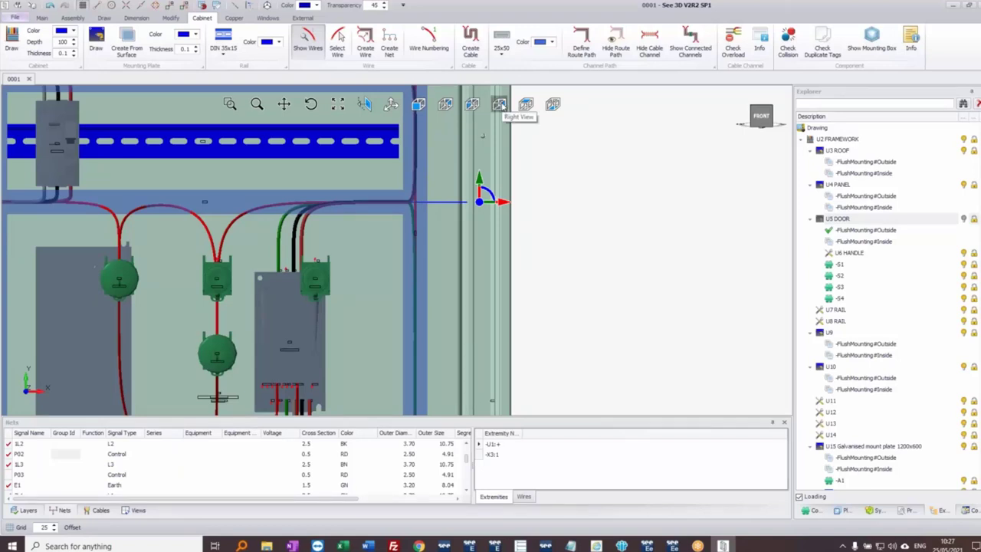
# Step: Bring the route path forward to the door plane and continue it down and around as a rectangular loop beside the door components
pyautogui.click(499, 104)
pyautogui.scroll(3, 423, 199)
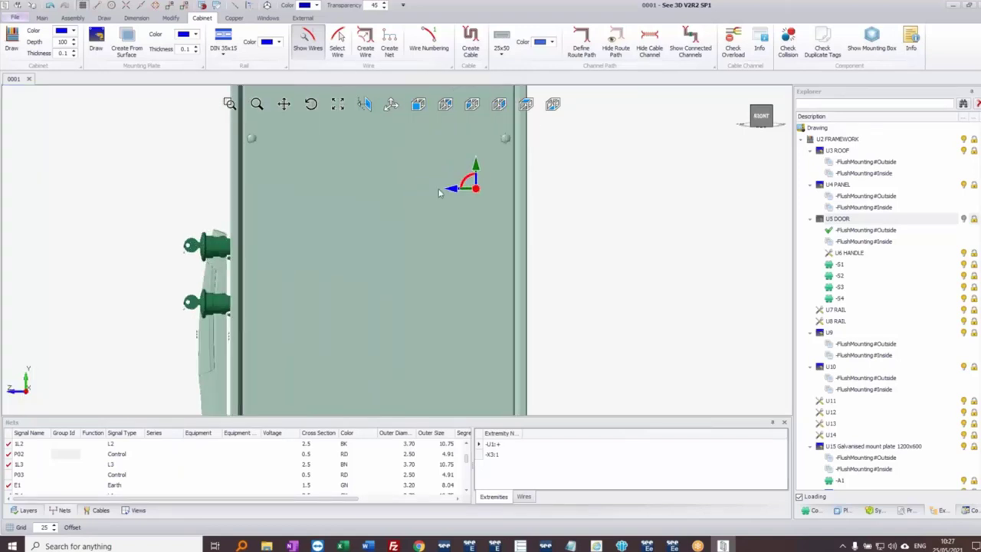
pyautogui.moveTo(453, 192); pyautogui.dragTo(254, 189)
pyautogui.click(425, 106)
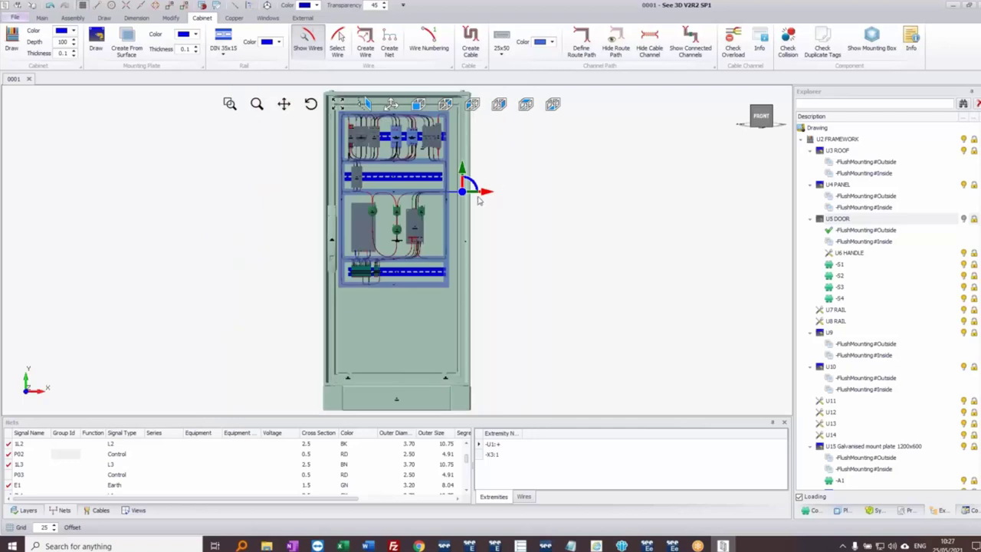
pyautogui.moveTo(482, 196); pyautogui.dragTo(455, 227)
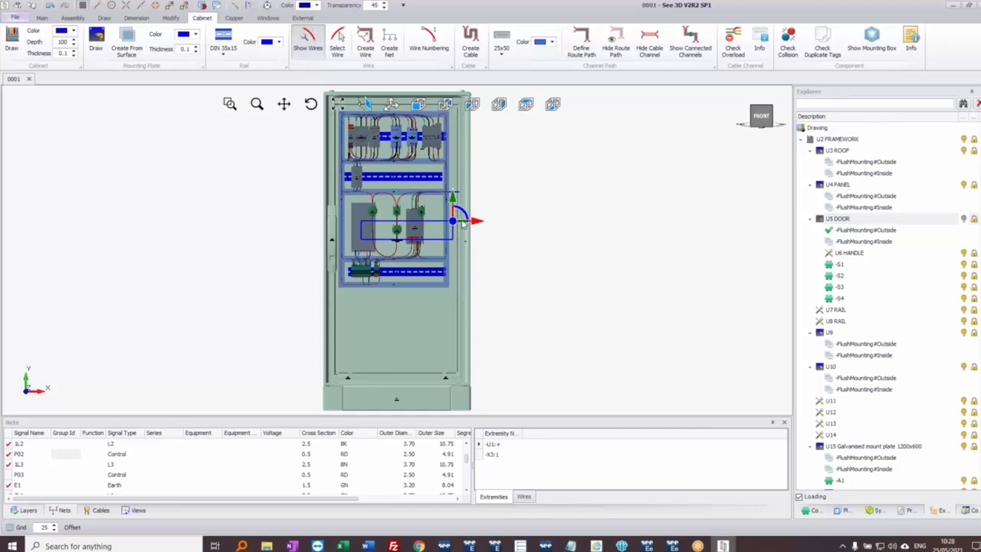
# Step: Add a second route path about 120 mm up from the loop's upper free corner and across above the door components to the hinge side
pyautogui.scroll(5, 429, 238)
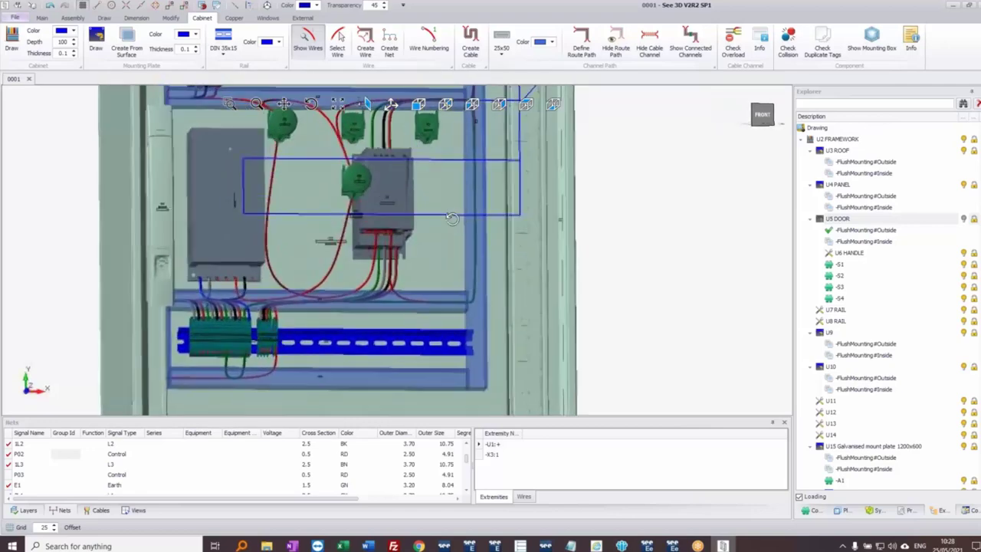
pyautogui.keyDown('ctrl'); pyautogui.moveTo(451, 220); pyautogui.dragTo(453, 306, button='middle'); pyautogui.keyUp('ctrl')
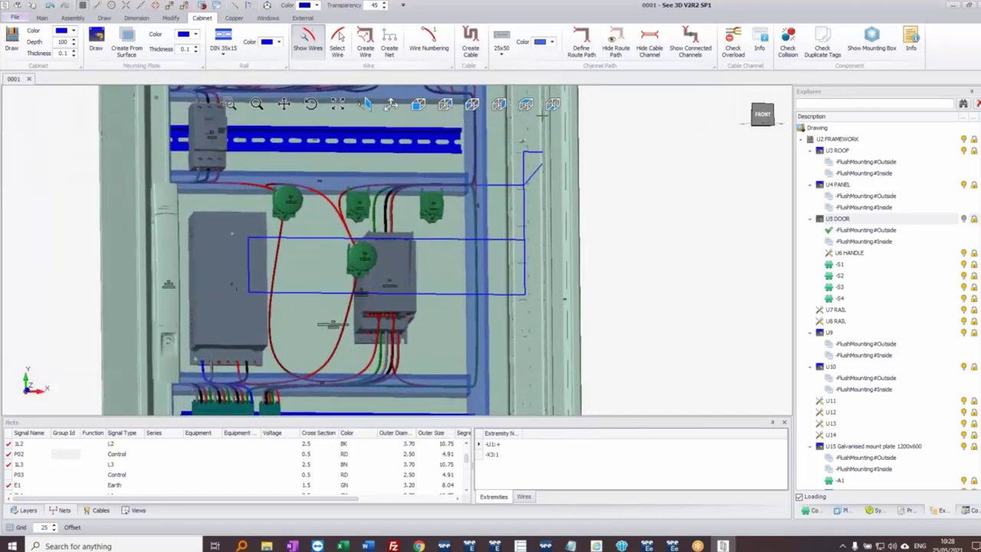
pyautogui.click(580, 44)
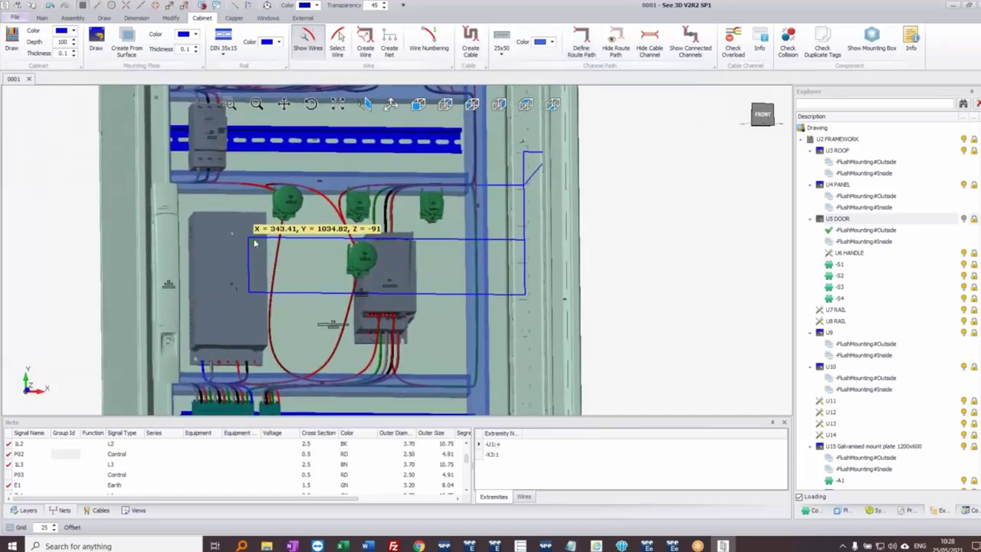
pyautogui.click(249, 219)
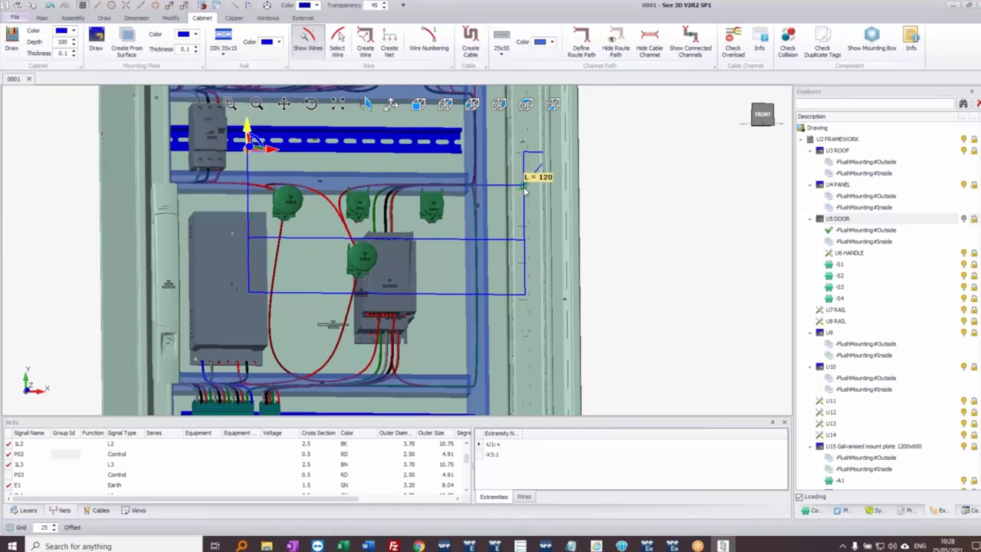
pyautogui.moveTo(527, 190)
pyautogui.mouseDown(button='middle')
pyautogui.moveTo(534, 197)
pyautogui.moveTo(534, 175)
pyautogui.mouseUp(button='middle')
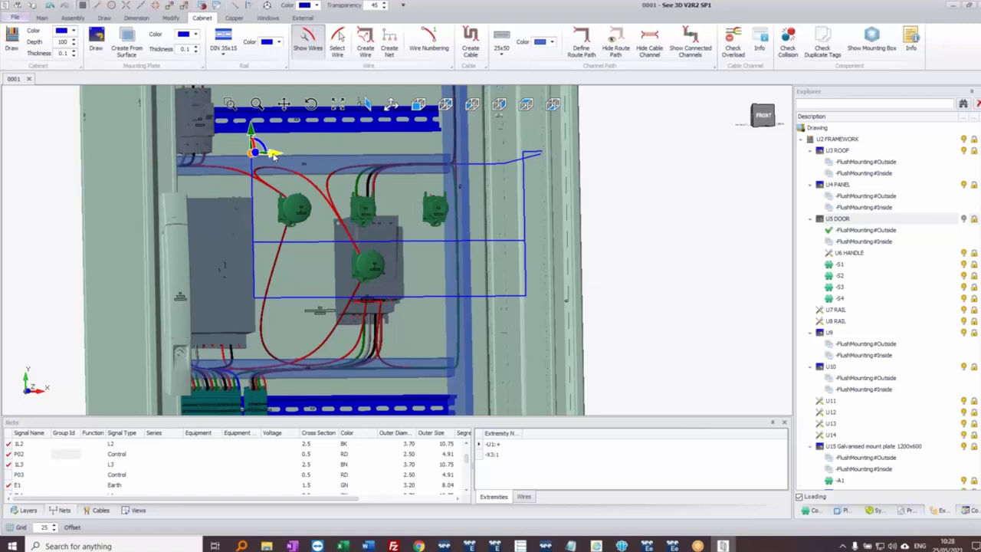
pyautogui.click(522, 152)
pyautogui.press('Escape')
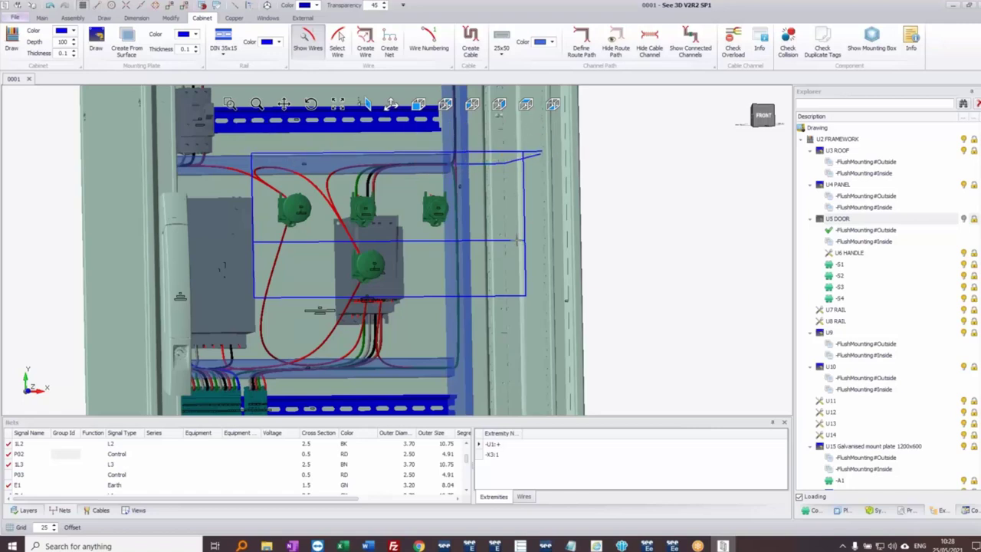
# Step: Show the connected channels to check that the new route paths link to the cable ducts
pyautogui.click(692, 52)
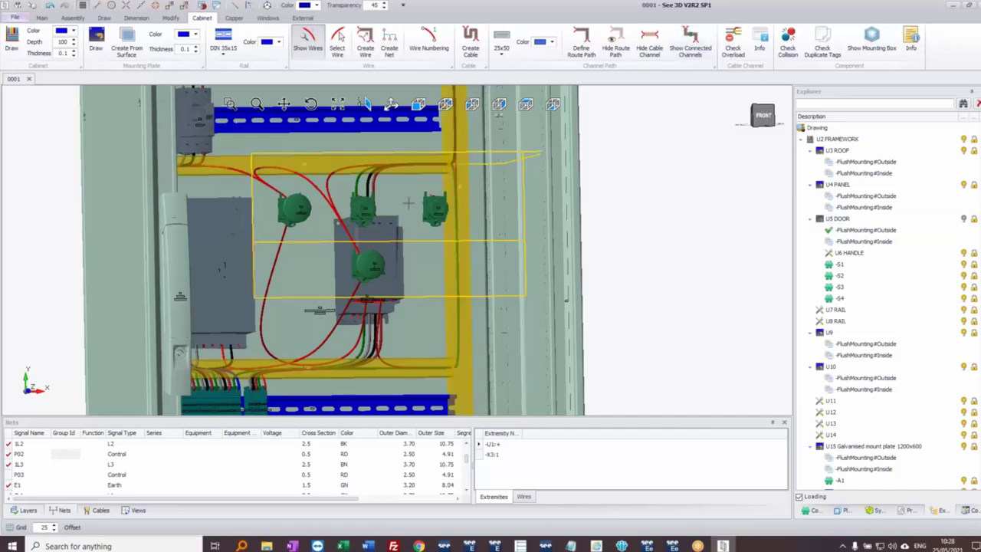
pyautogui.scroll(-5, 470, 316)
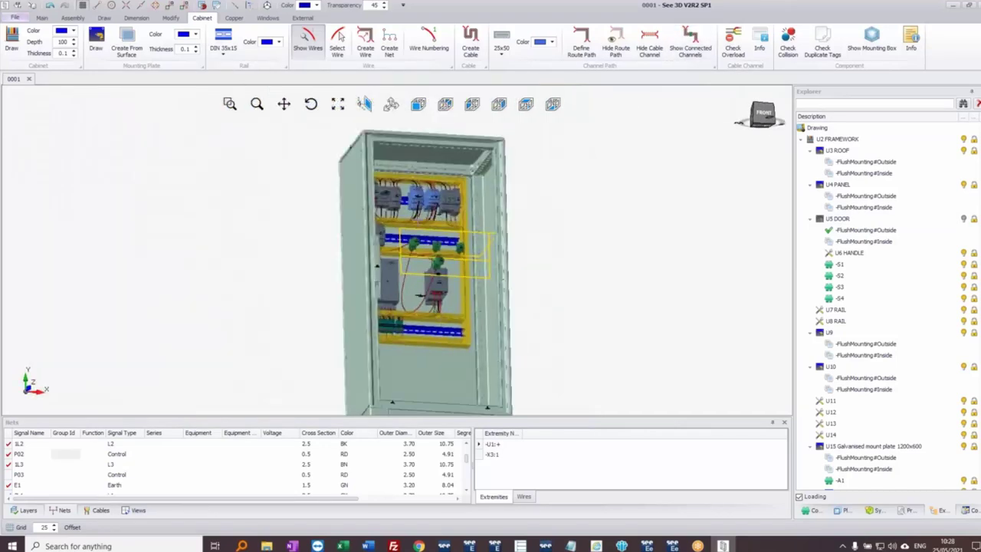
pyautogui.moveTo(528, 217)
pyautogui.mouseDown(button='middle')
pyautogui.moveTo(511, 238)
pyautogui.moveTo(518, 231)
pyautogui.mouseUp(button='middle')
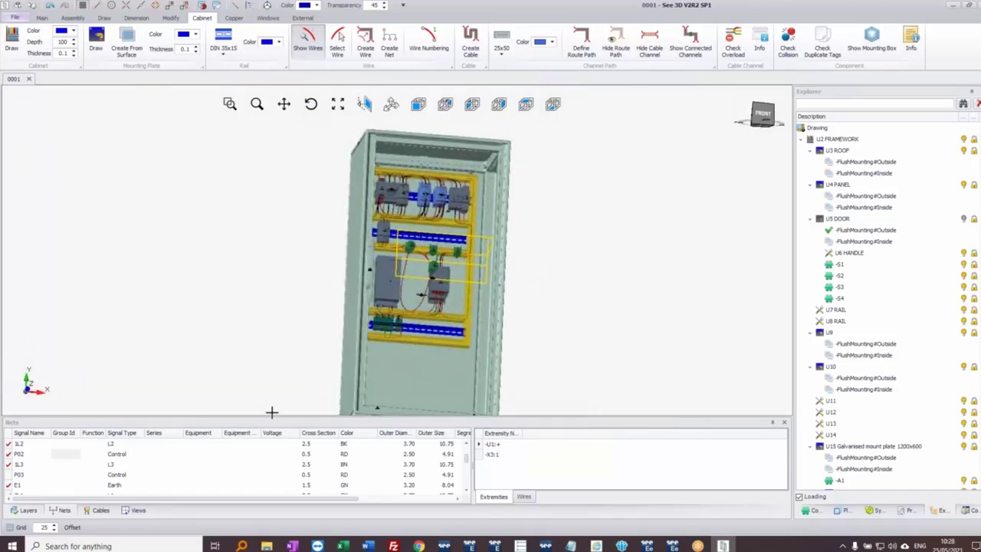
# Step: Re-route all nets again so the door component wires follow the new route paths, accepting the component visibility prompt
pyautogui.rightClick(150, 457)
pyautogui.click(111, 386)
pyautogui.rightClick(141, 457)
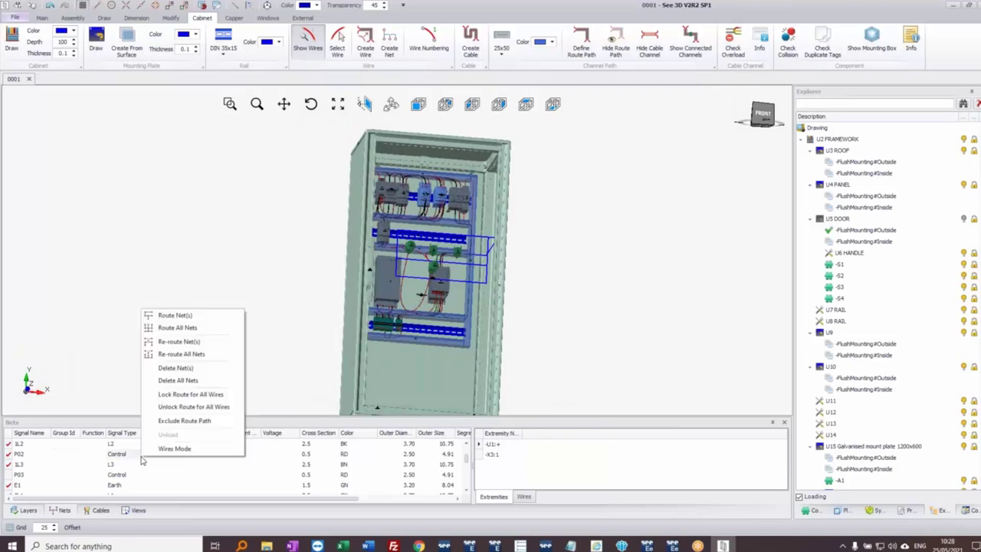
pyautogui.click(187, 356)
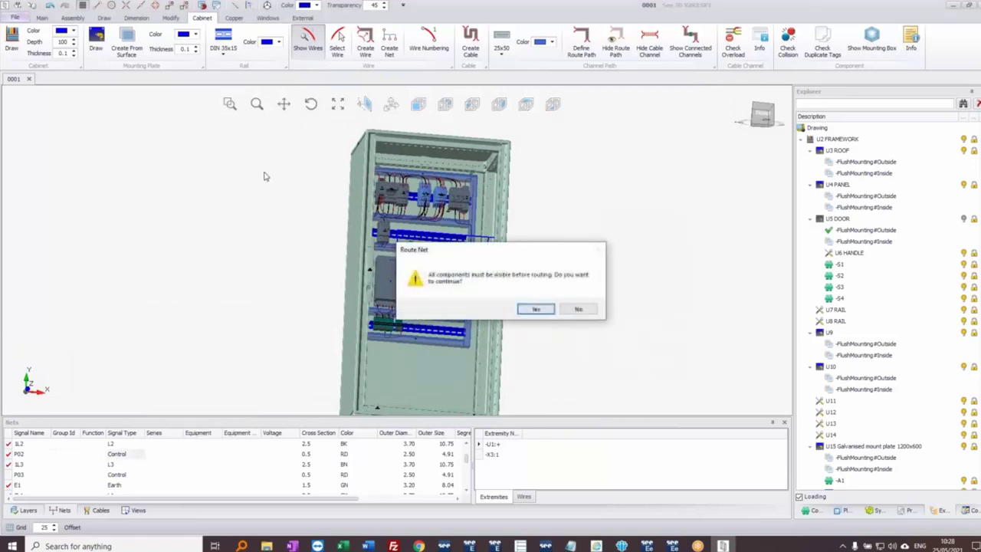
pyautogui.click(536, 309)
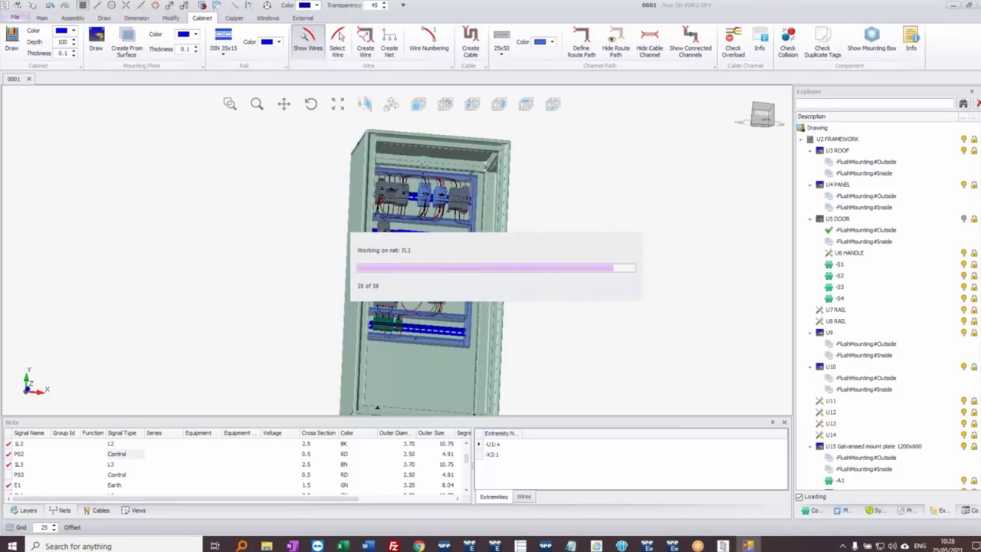
pyautogui.scroll(5, 491, 316)
pyautogui.moveTo(483, 299); pyautogui.dragTo(455, 263, button='middle')
pyautogui.scroll(-2, 480, 299)
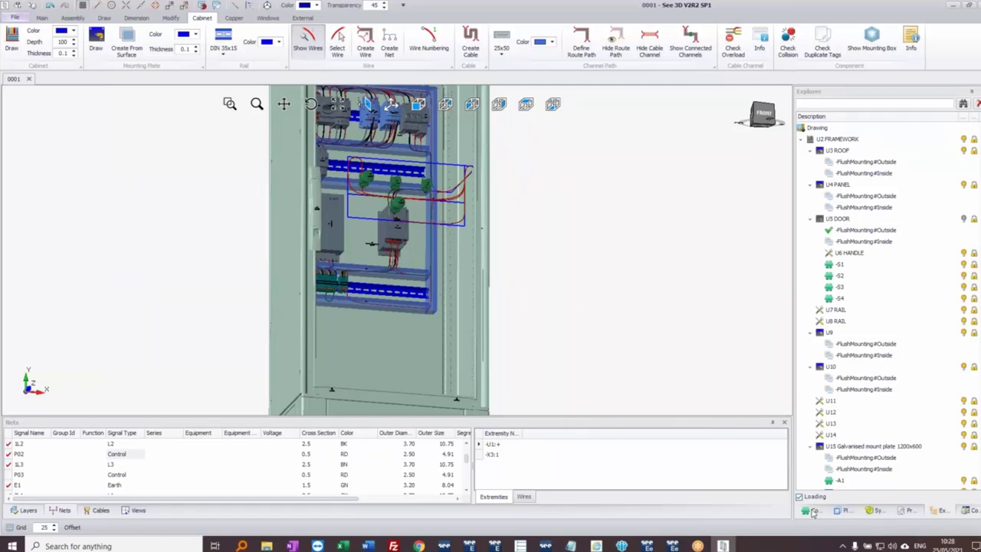
# Step: Find the Betaduct closed-slot cable trays in the symbol library and pick the 25 X 50 Closed Slot Base
pyautogui.click(386, 307)
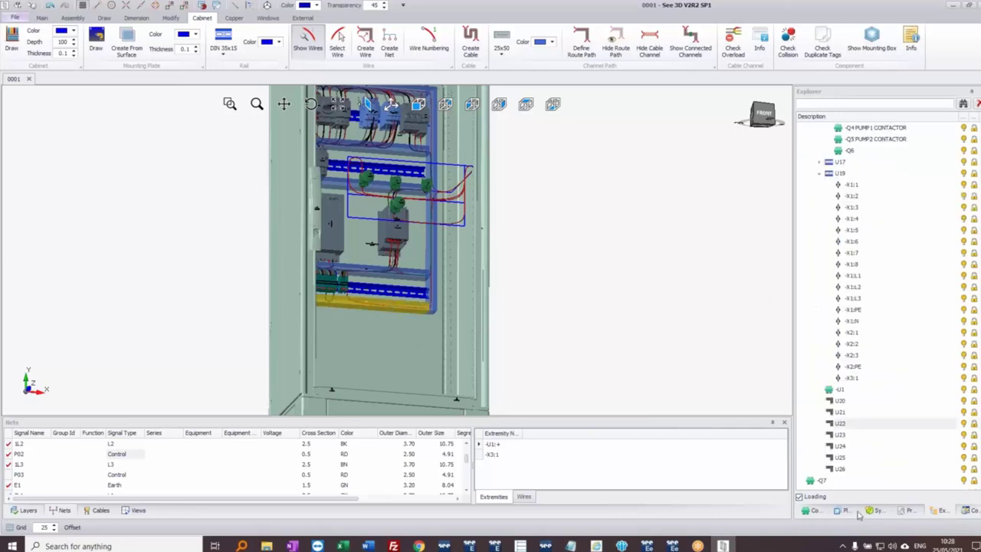
pyautogui.click(874, 511)
pyautogui.scroll(3, 861, 265)
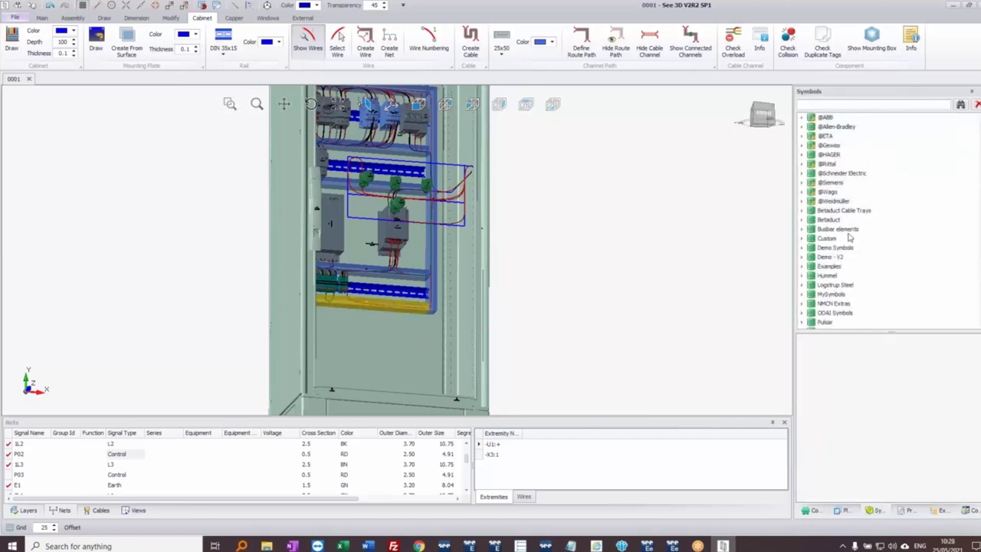
pyautogui.click(804, 211)
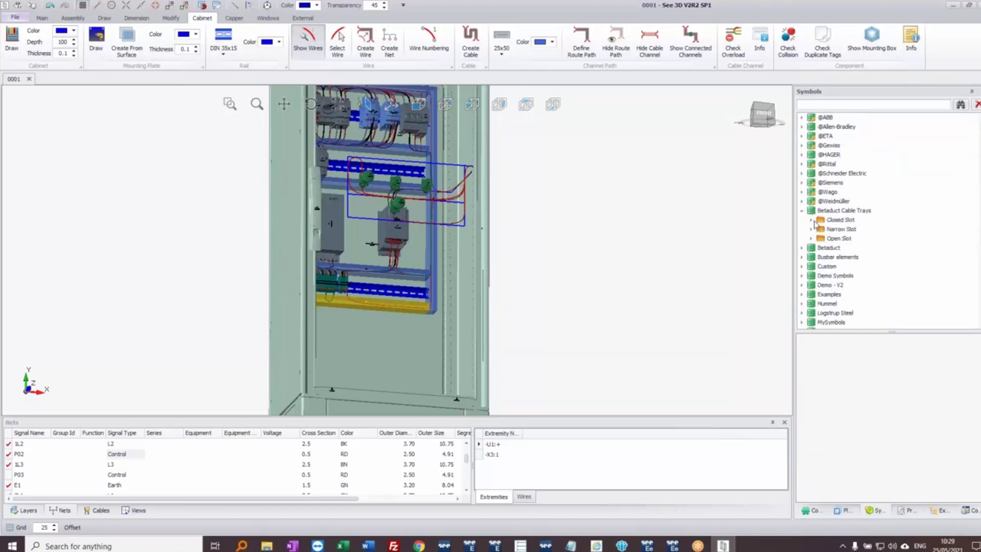
pyautogui.click(813, 220)
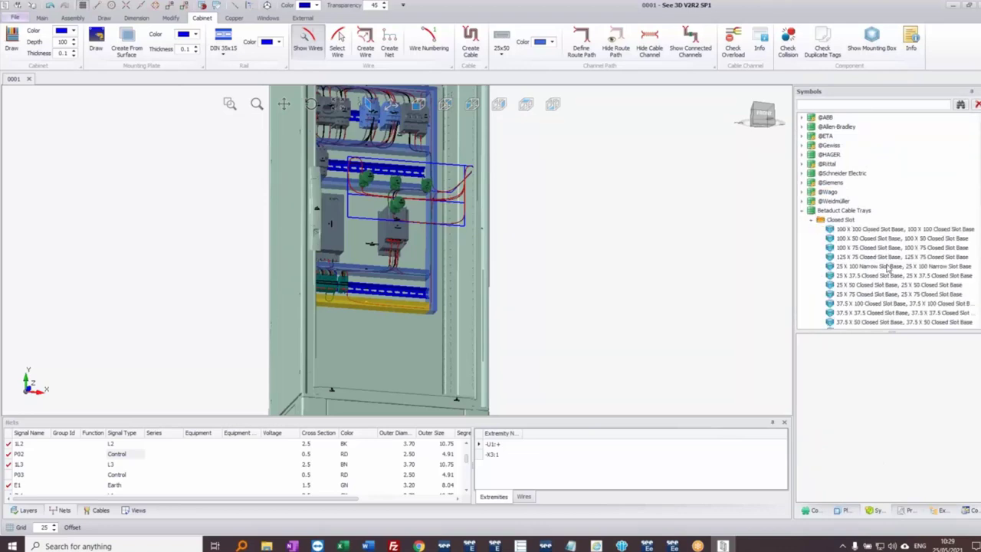
pyautogui.click(875, 287)
# Step: Place one 25 X 50 closed-slot tray in the free space beside the cabinet, with a length of 350
pyautogui.scroll(3, 336, 343)
pyautogui.scroll(3, 337, 343)
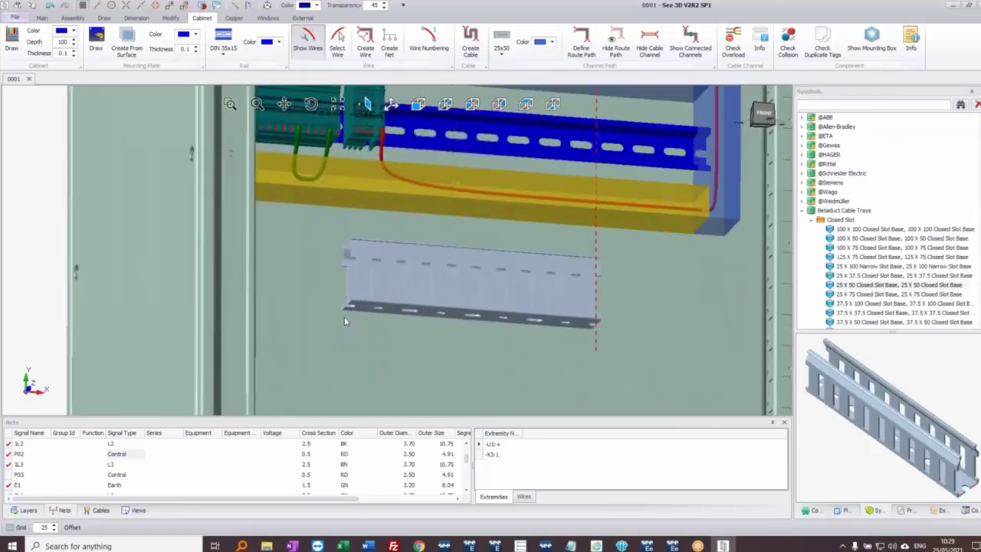
pyautogui.moveTo(408, 277); pyautogui.dragTo(410, 279)
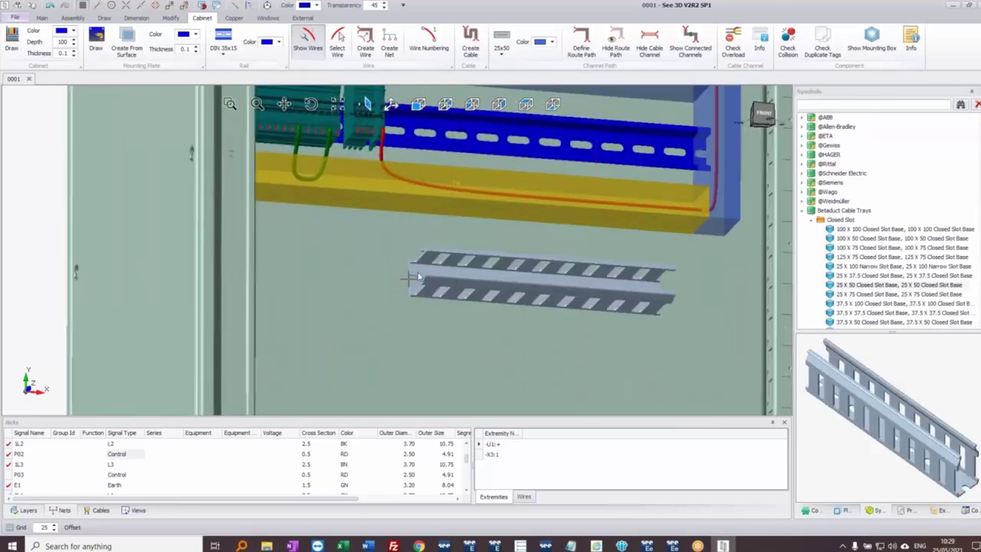
pyautogui.scroll(-5, 413, 276)
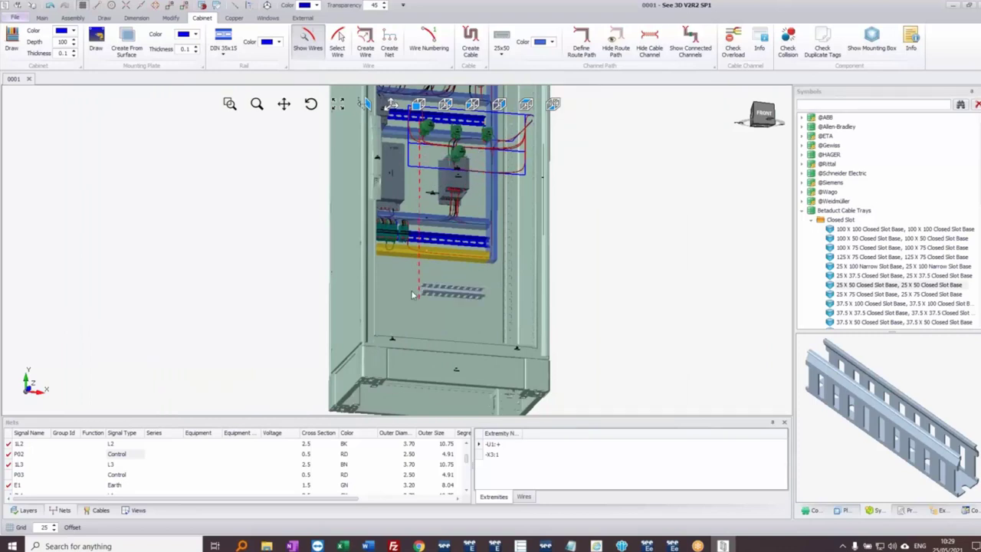
pyautogui.click(617, 268)
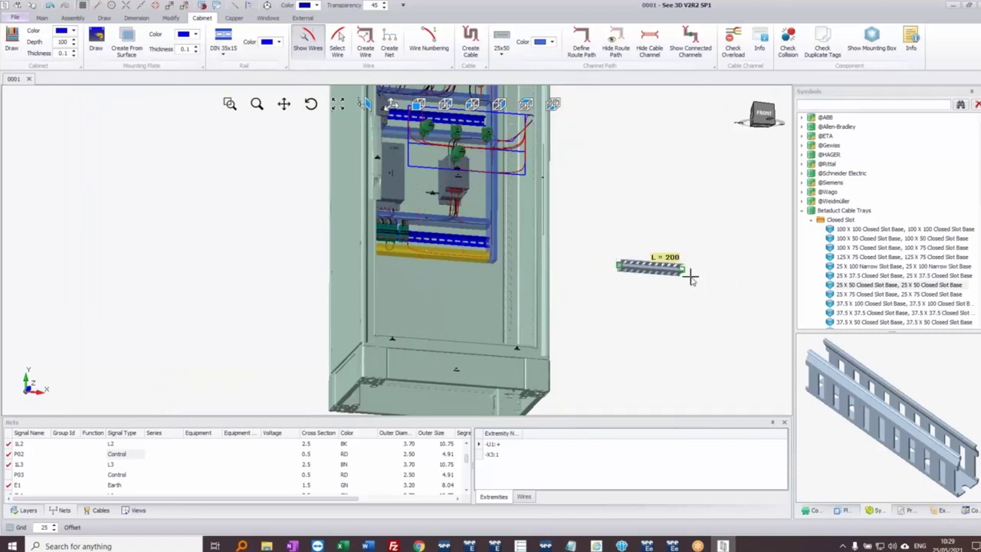
pyautogui.moveTo(683, 270); pyautogui.dragTo(729, 273)
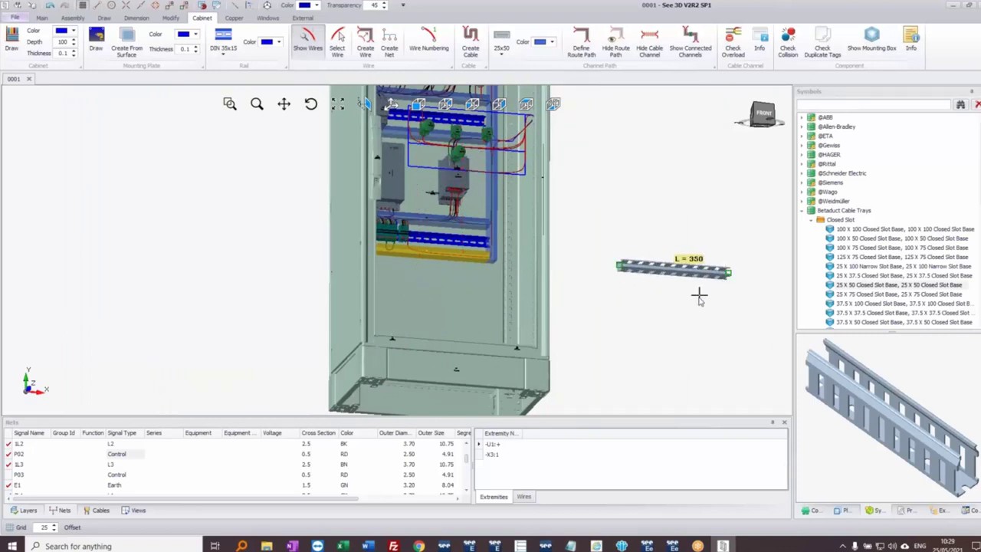
pyautogui.click(698, 296)
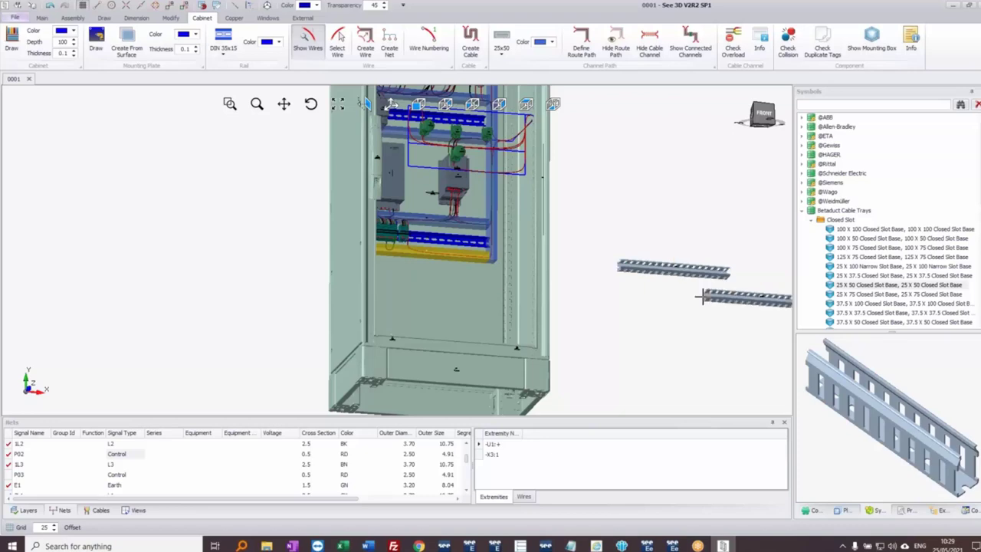
pyautogui.press('Escape')
# Step: Delete the trial cable tray beside the cabinet and bring the whole enclosure back into view
pyautogui.scroll(5, 673, 285)
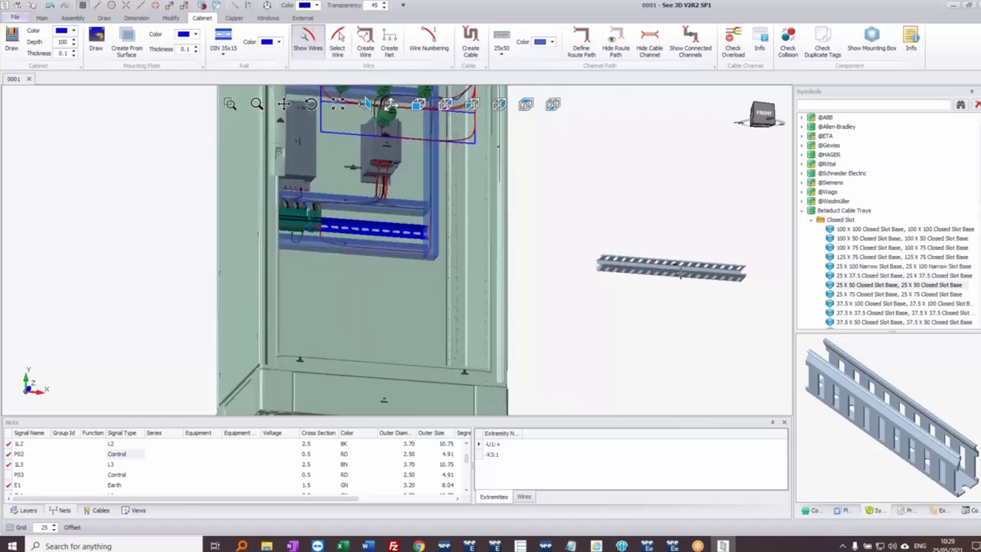
pyautogui.moveTo(666, 311); pyautogui.dragTo(596, 265, button='middle')
pyautogui.press('Delete')
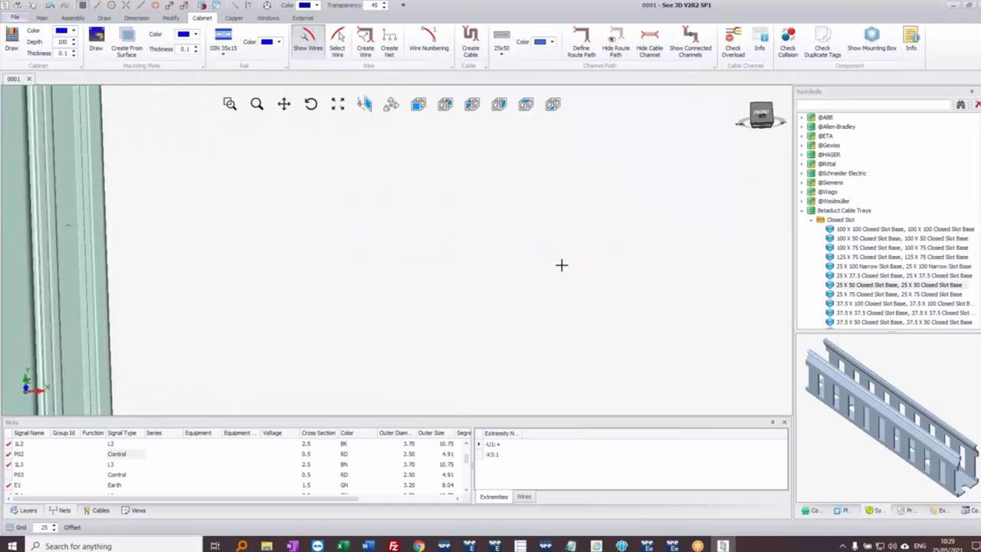
pyautogui.scroll(-6, 559, 274)
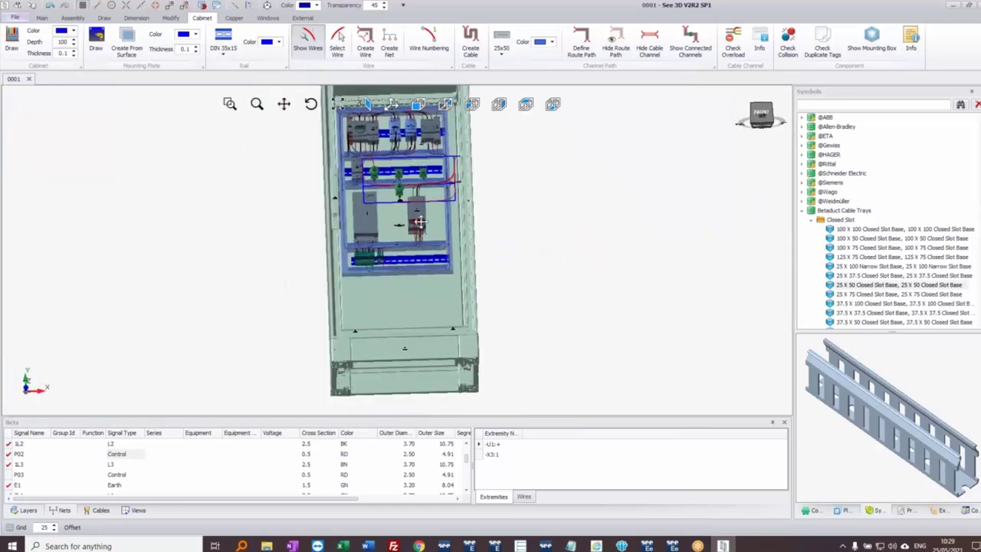
pyautogui.moveTo(420, 219); pyautogui.dragTo(407, 268, button='middle')
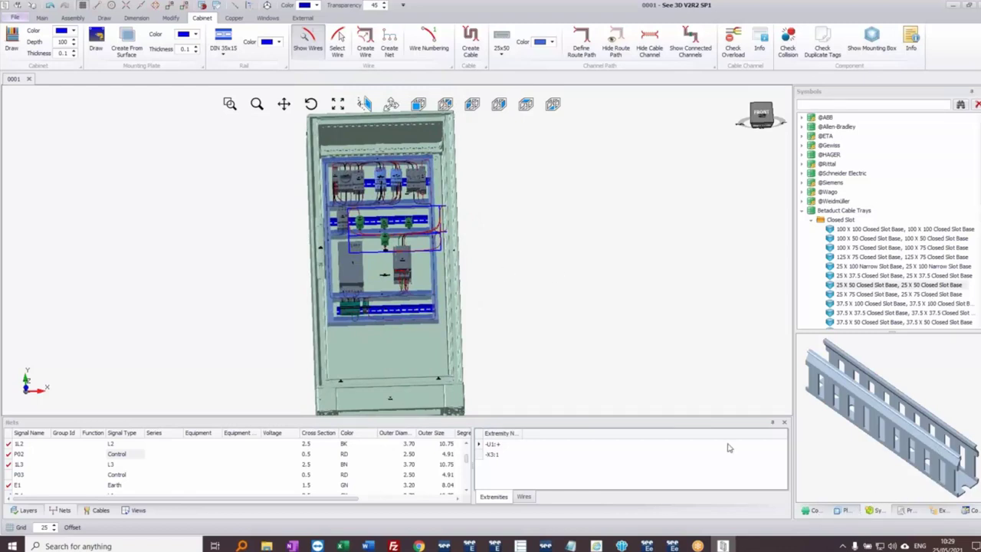
pyautogui.moveTo(420, 297); pyautogui.dragTo(433, 297, button='middle')
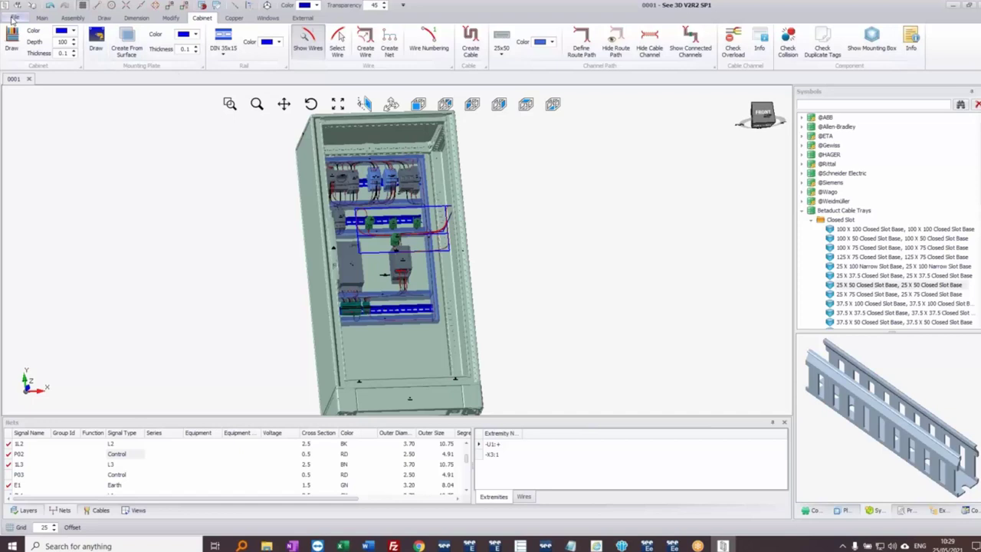
# Step: Preview the printed wire report from the Wire Routing Report.dpa3drep template, review wire routes and lengths, and close the preview
pyautogui.click(13, 18)
pyautogui.moveTo(31, 100)
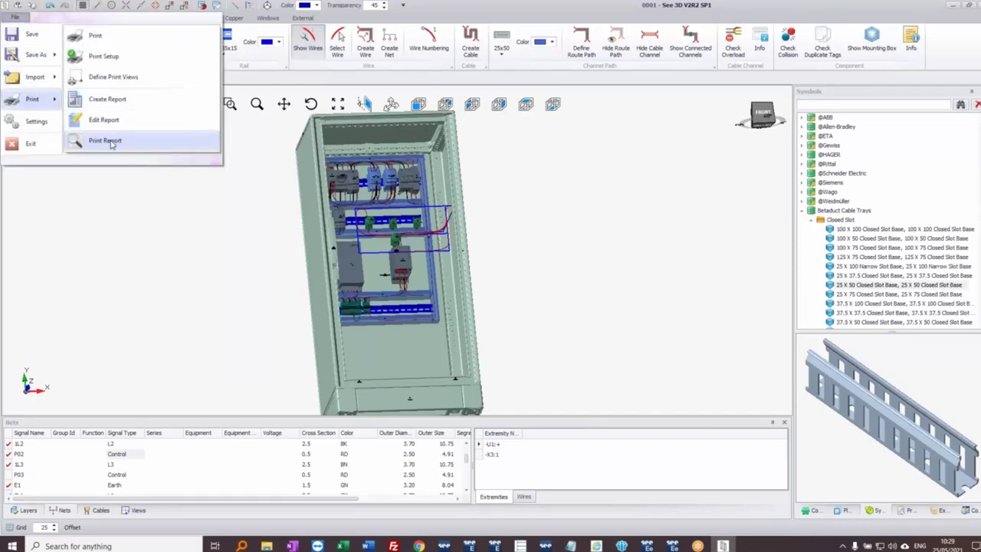
pyautogui.click(111, 142)
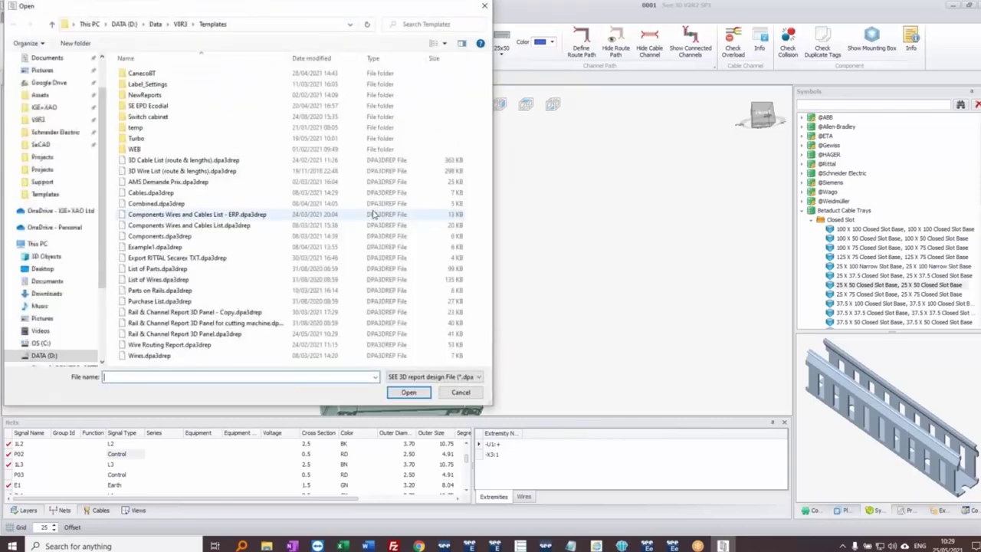
pyautogui.click(193, 345)
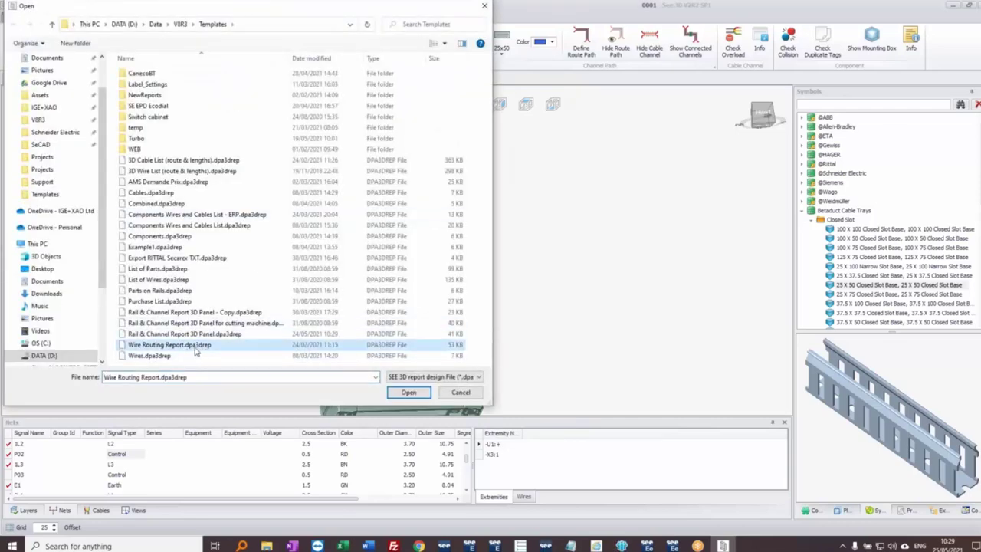
pyautogui.click(426, 392)
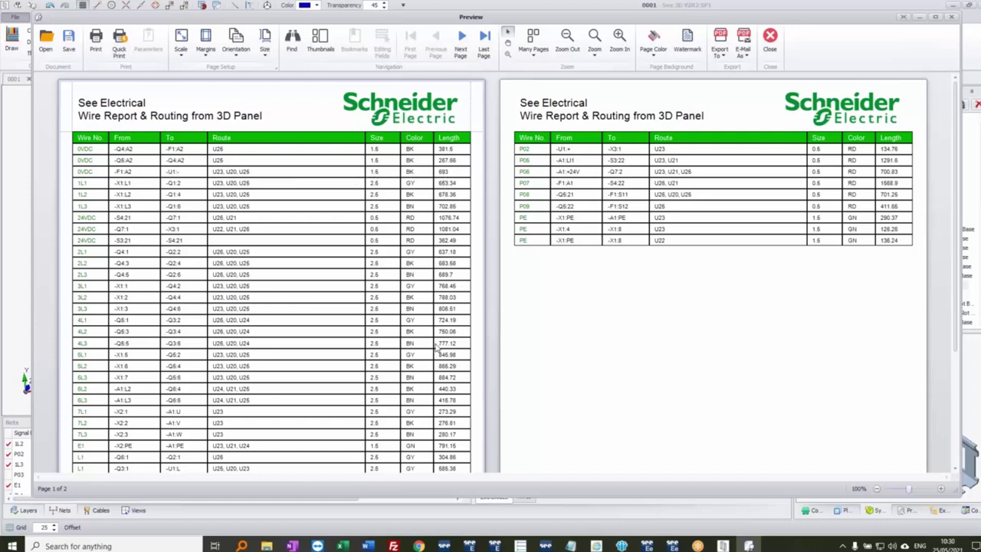
pyautogui.click(951, 17)
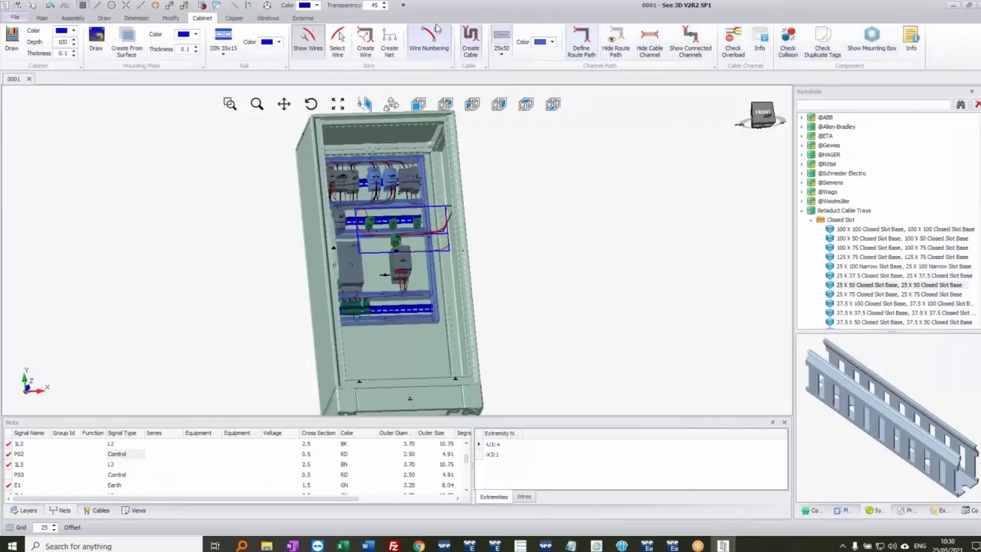
# Step: Review the wire settings, including the percentage and fixed extra length options, and leave them without applying changes
pyautogui.click(451, 68)
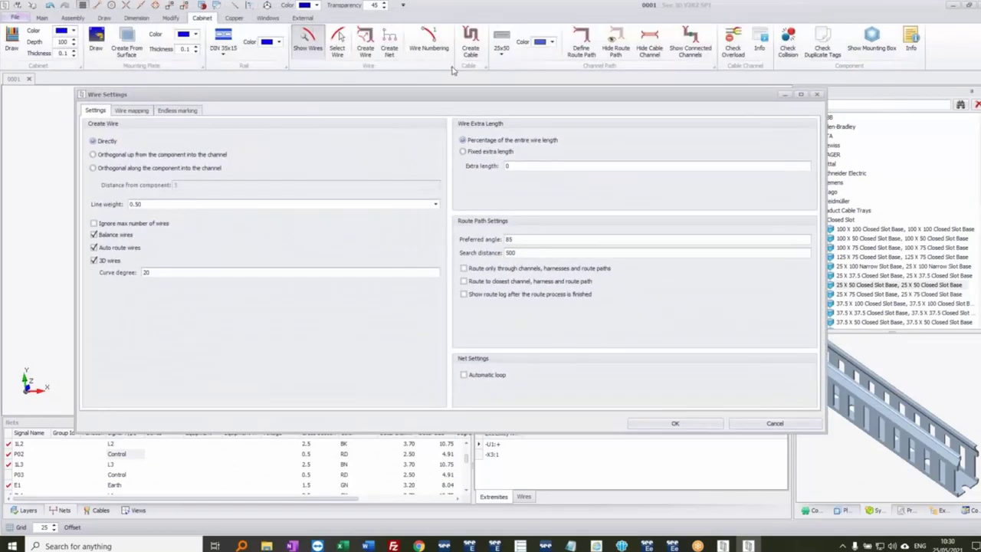
pyautogui.moveTo(825, 253); pyautogui.dragTo(604, 251)
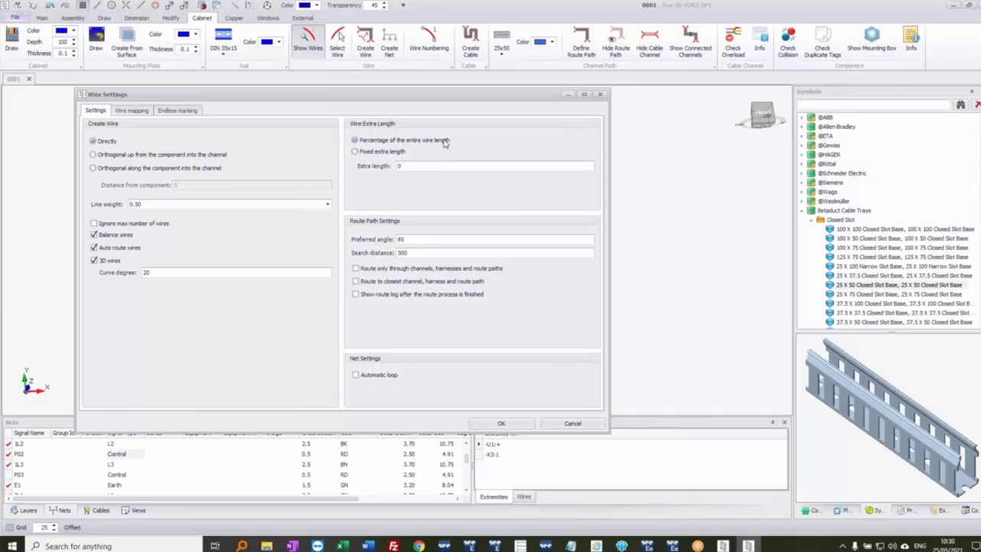
pyautogui.click(373, 152)
pyautogui.click(600, 95)
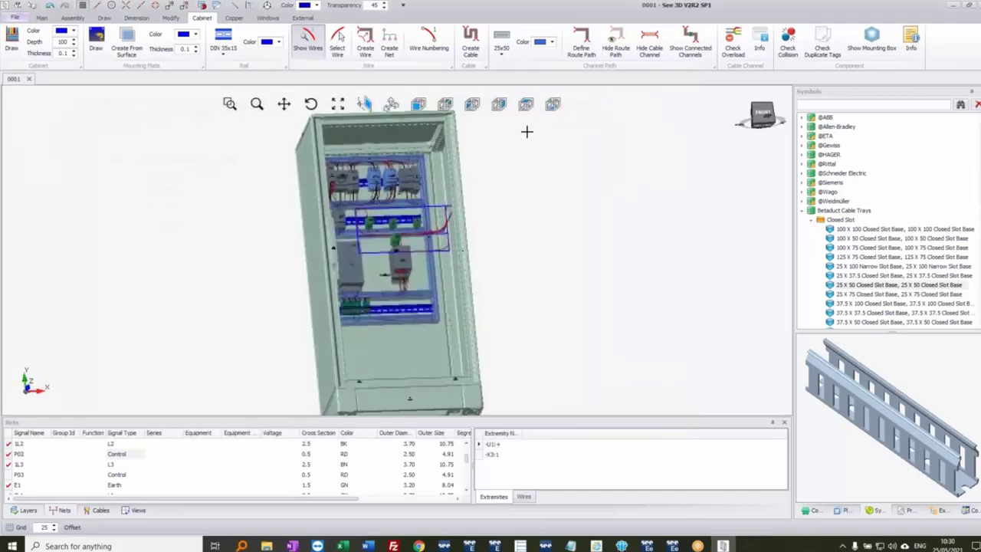
# Step: Select the second-to-last component at the hinge-side end of the upper mounting rail
pyautogui.scroll(5, 421, 176)
pyautogui.click(359, 213)
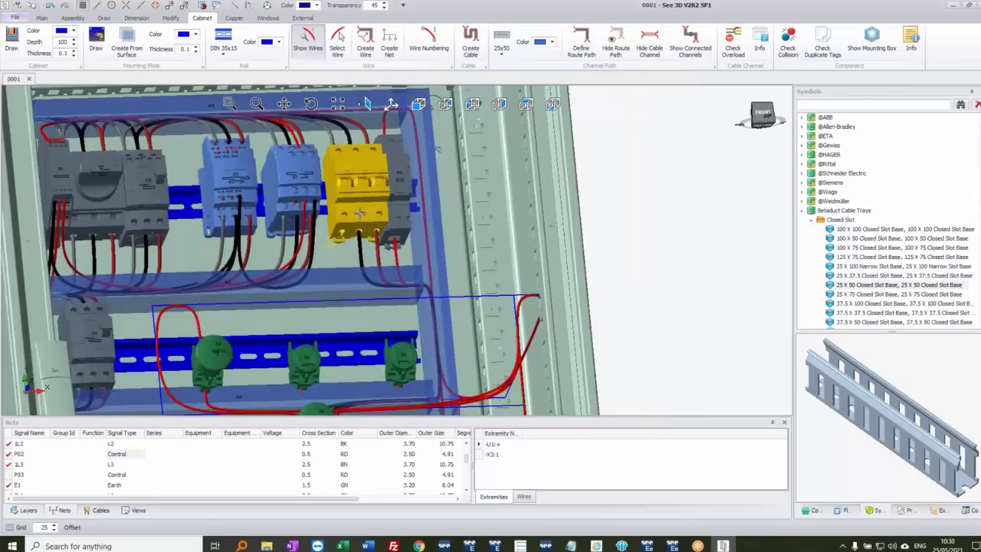
# Step: Examine the properties of circuit breaker -Q6's first connection, including its label, available connector types and maximum number of wires
pyautogui.click(908, 512)
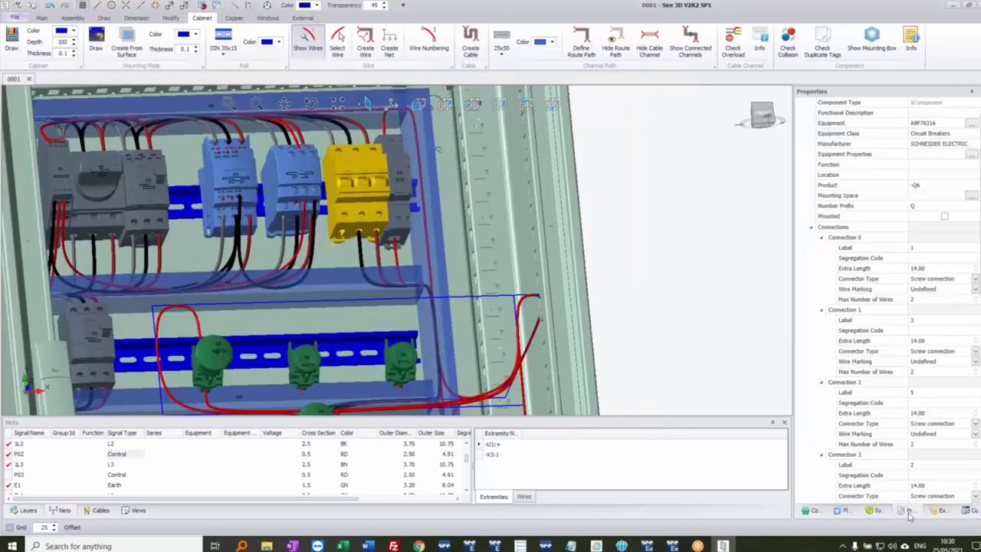
pyautogui.click(922, 249)
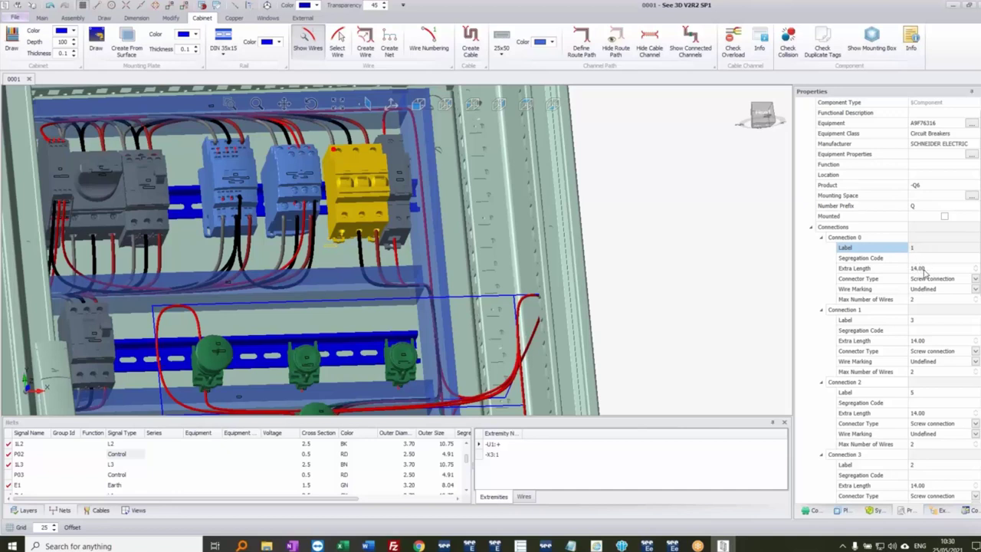
pyautogui.moveTo(336, 151)
pyautogui.mouseDown(button='middle')
pyautogui.moveTo(335, 212)
pyautogui.moveTo(338, 143)
pyautogui.mouseUp(button='middle')
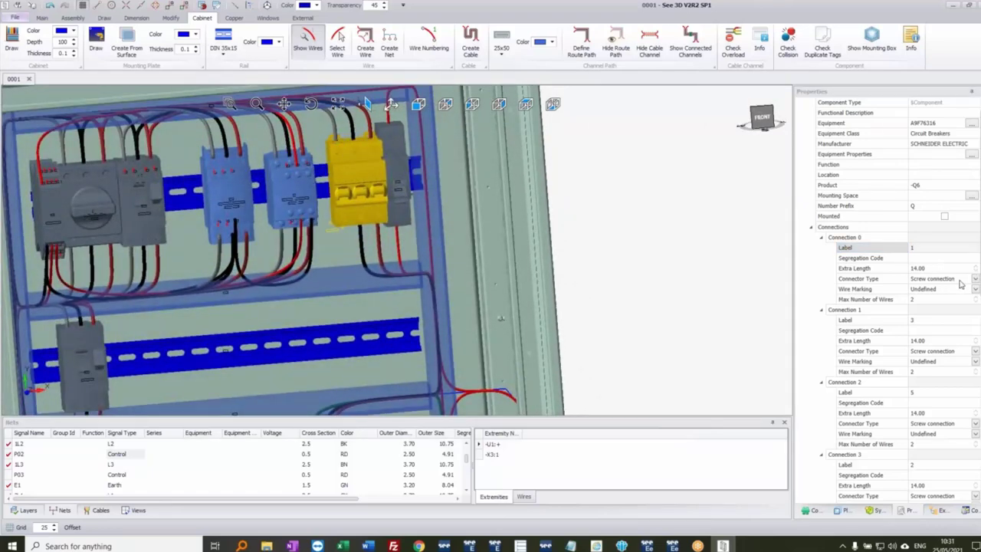
pyautogui.click(975, 279)
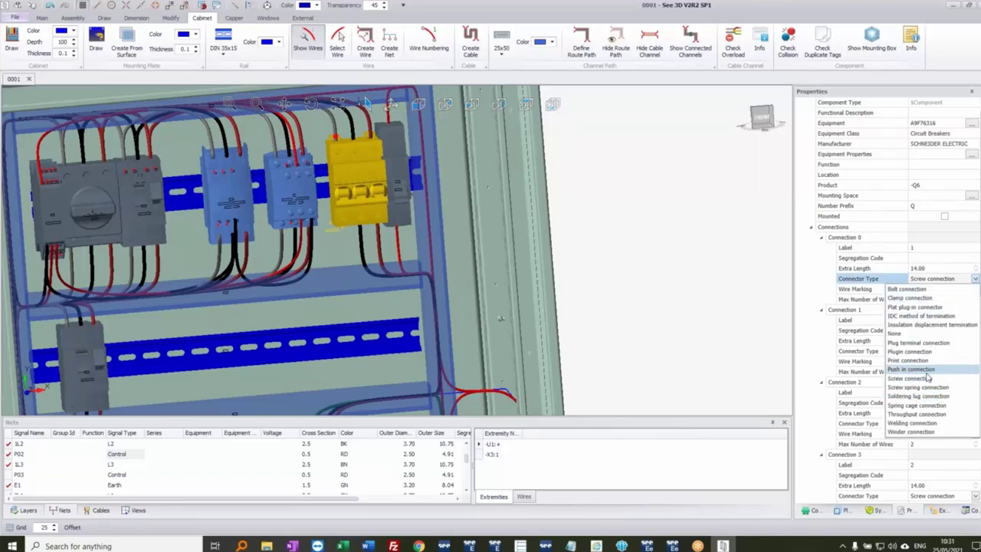
pyautogui.click(976, 279)
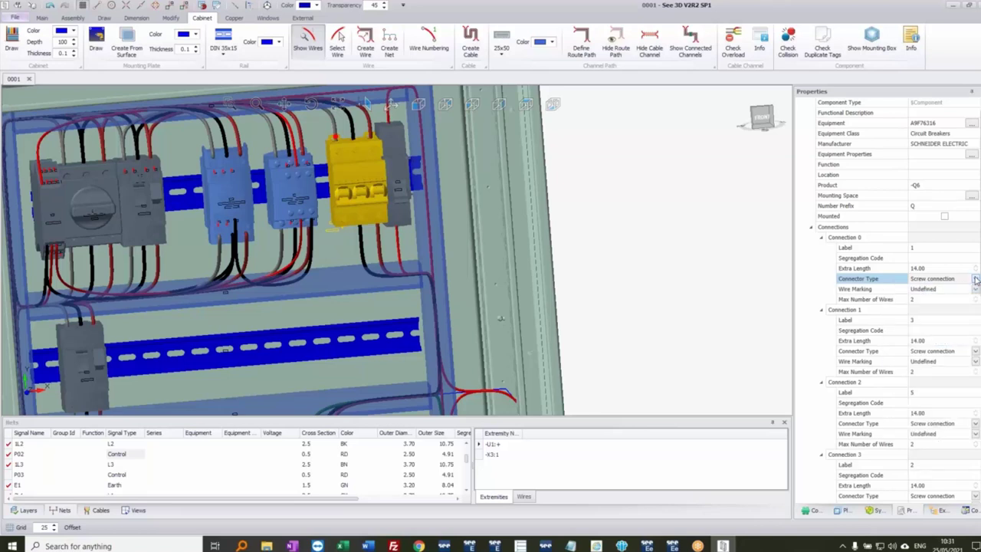
pyautogui.click(928, 300)
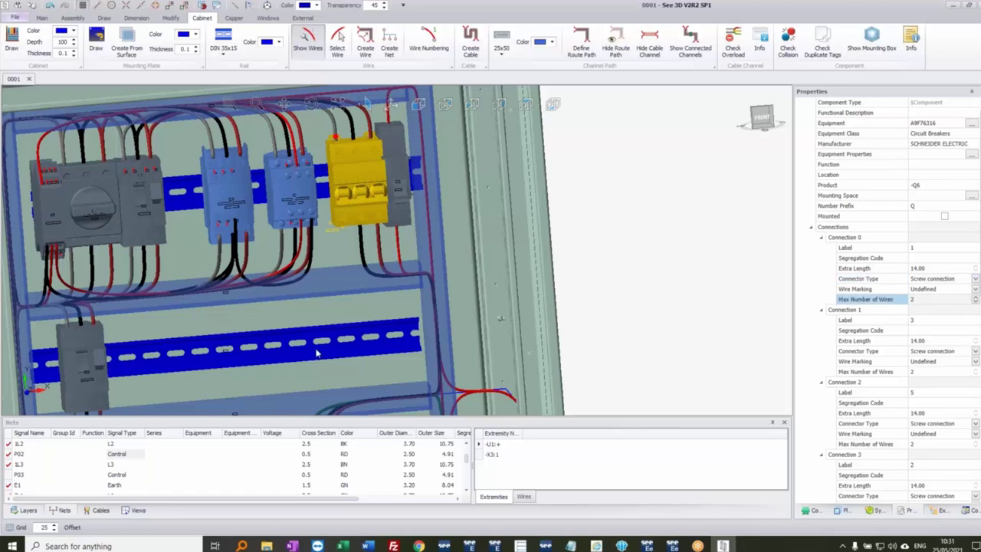
# Step: Switch the nets list to Wires Mode and widen the wires table to expose its further columns
pyautogui.rightClick(149, 477)
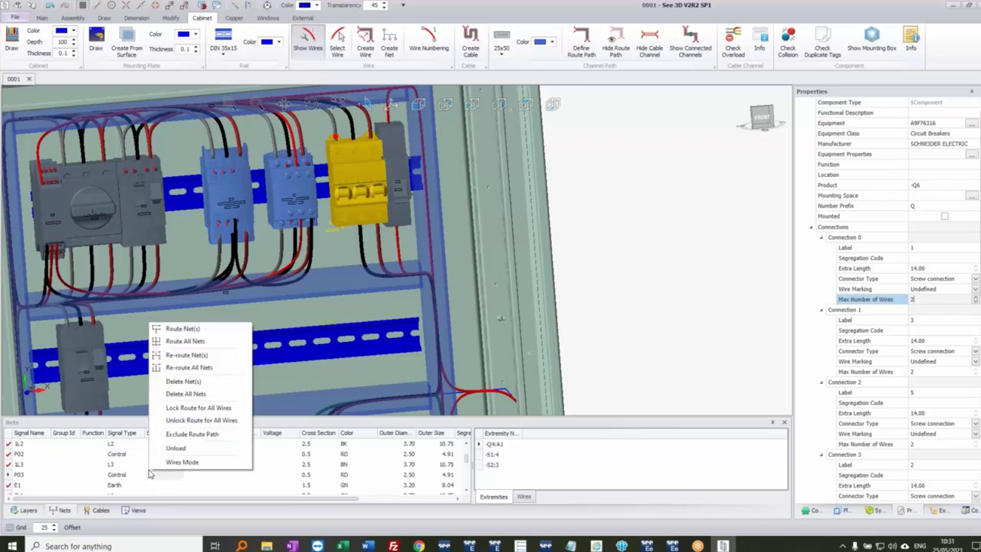
pyautogui.click(189, 464)
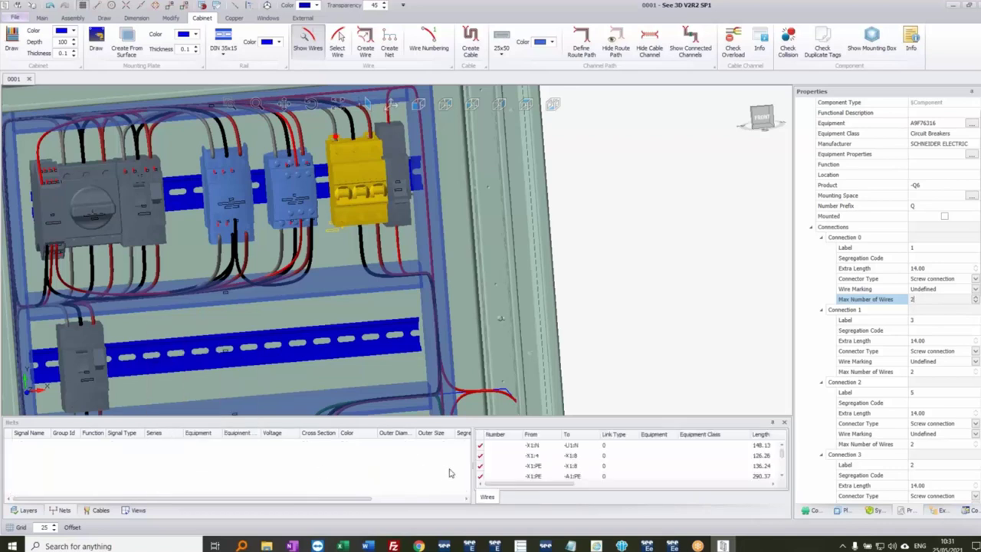
pyautogui.moveTo(247, 446); pyautogui.dragTo(138, 446)
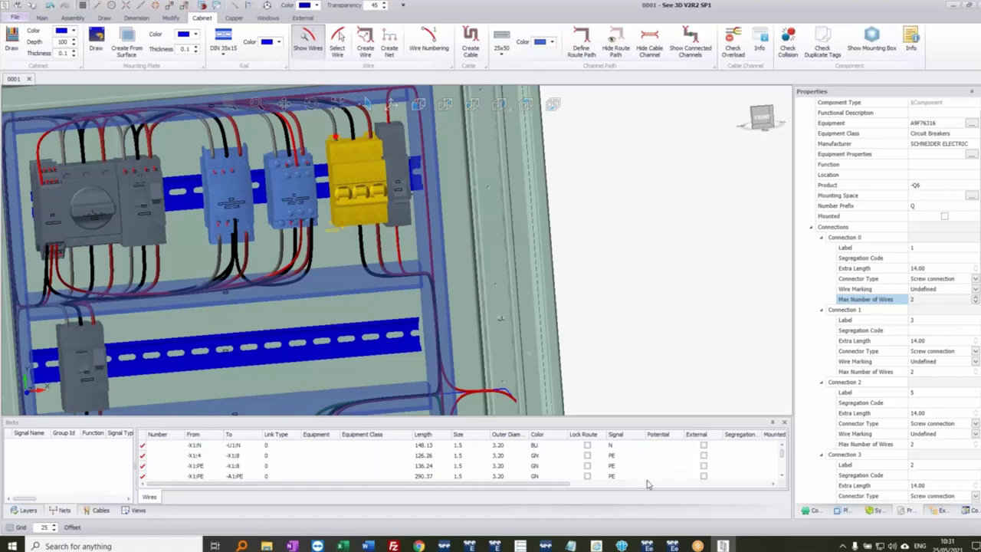
pyautogui.moveTo(555, 485)
pyautogui.mouseDown()
pyautogui.moveTo(636, 486)
pyautogui.moveTo(554, 486)
pyautogui.mouseUp()
# Step: Export the wires for machining to a CSV file named WIRES on the Desktop and dismiss the log
pyautogui.rightClick(310, 458)
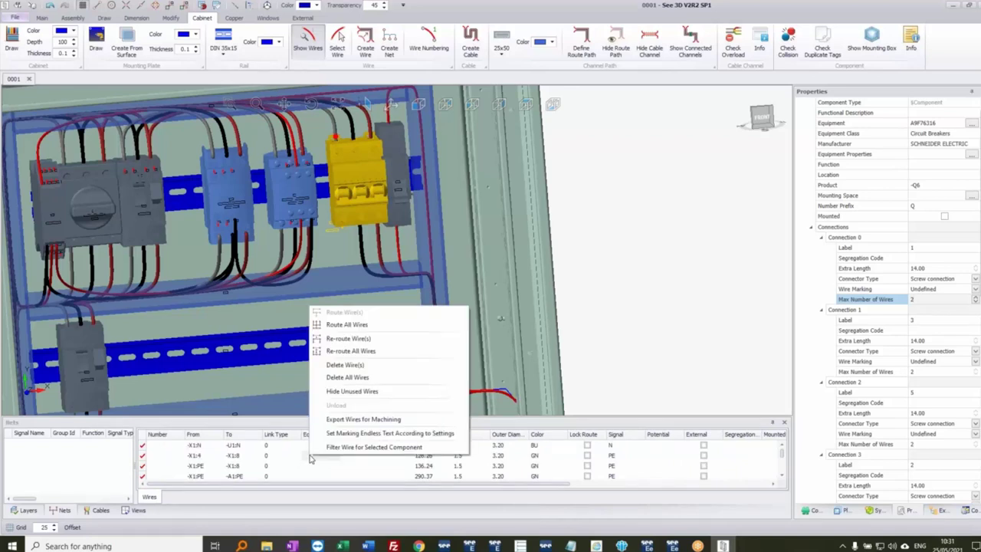
pyautogui.click(373, 420)
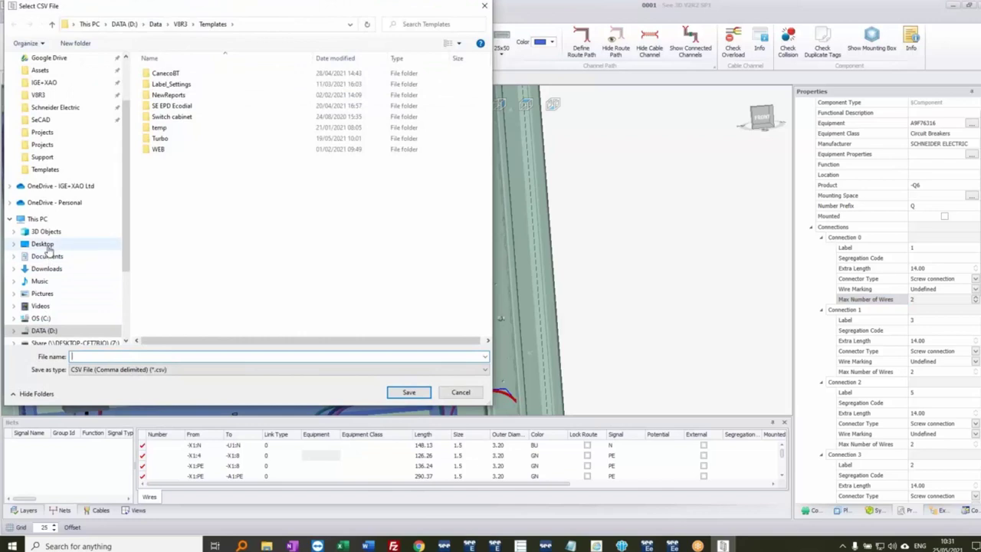
pyautogui.click(43, 244)
pyautogui.click(116, 355)
pyautogui.write('WIRES')
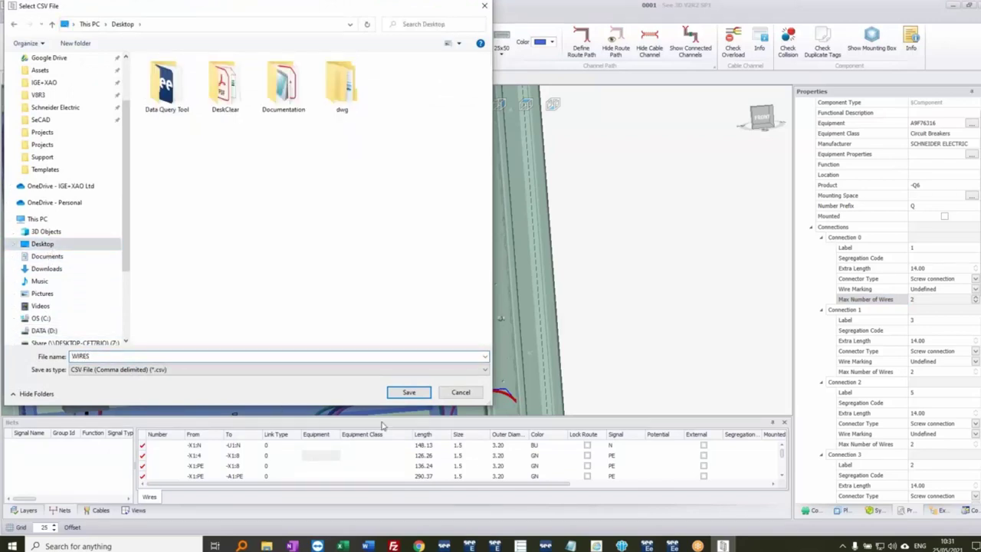
pyautogui.click(413, 394)
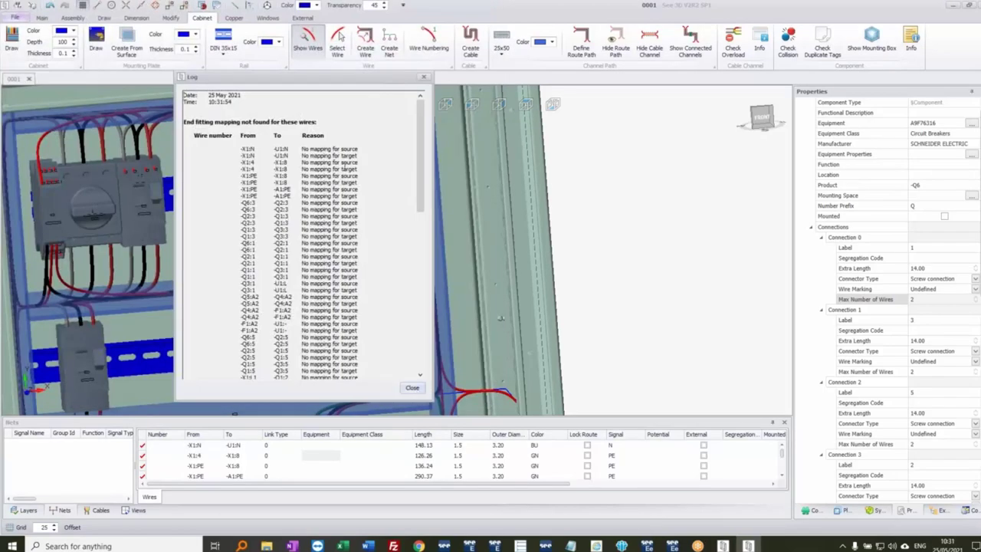
pyautogui.click(412, 389)
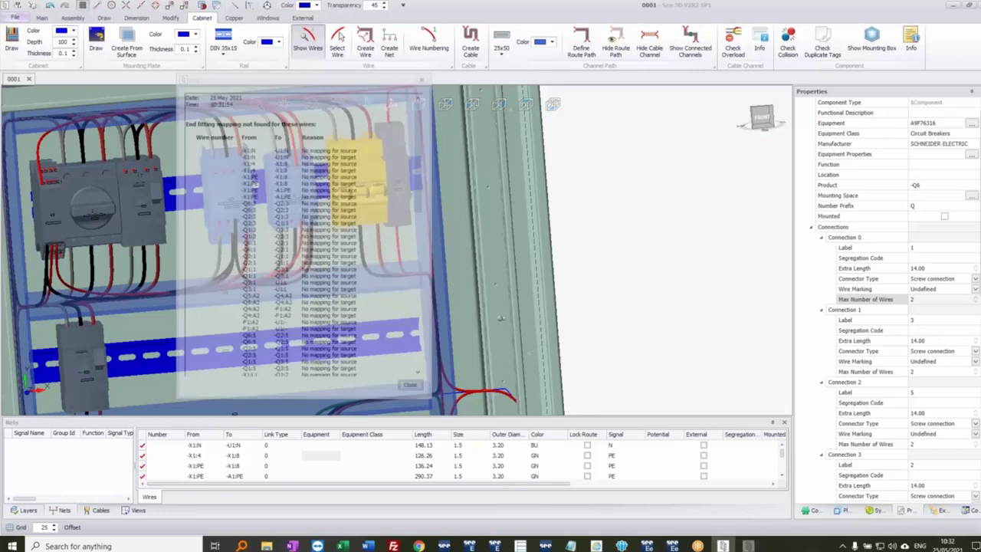
pyautogui.click(541, 309)
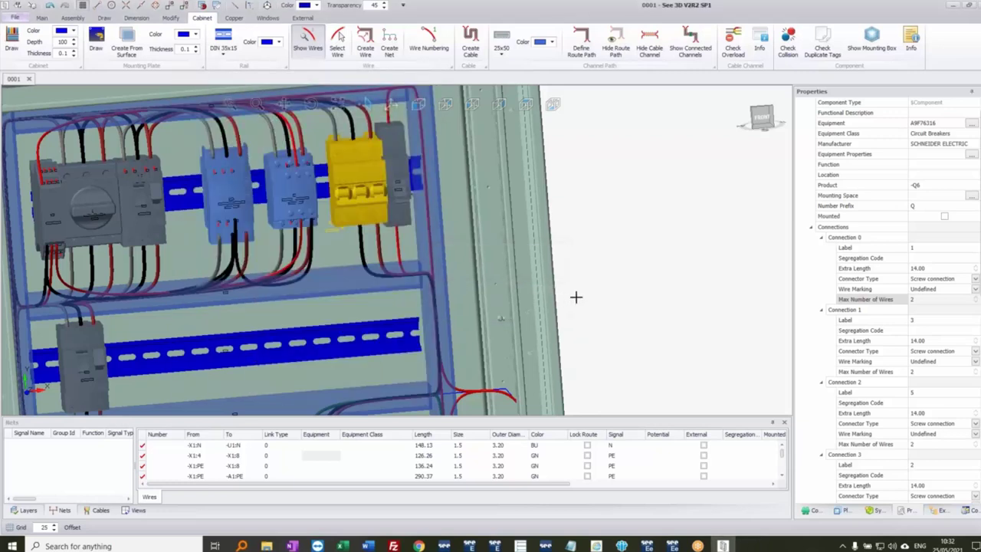
# Step: Go to the desktop, move the WIRES.csv file to a free area and bring it up in Excel
pyautogui.click(955, 7)
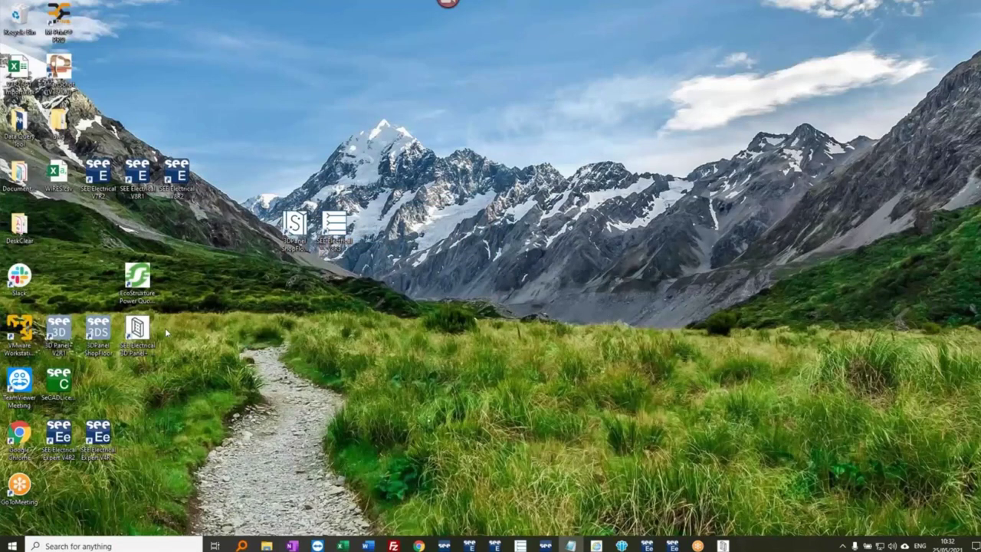
pyautogui.moveTo(58, 172); pyautogui.dragTo(264, 175)
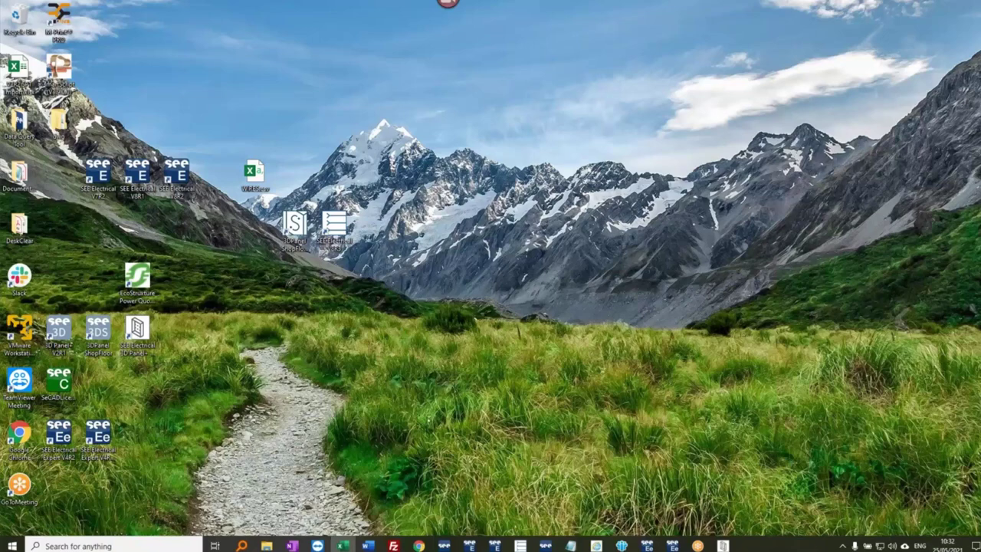
pyautogui.click(343, 544)
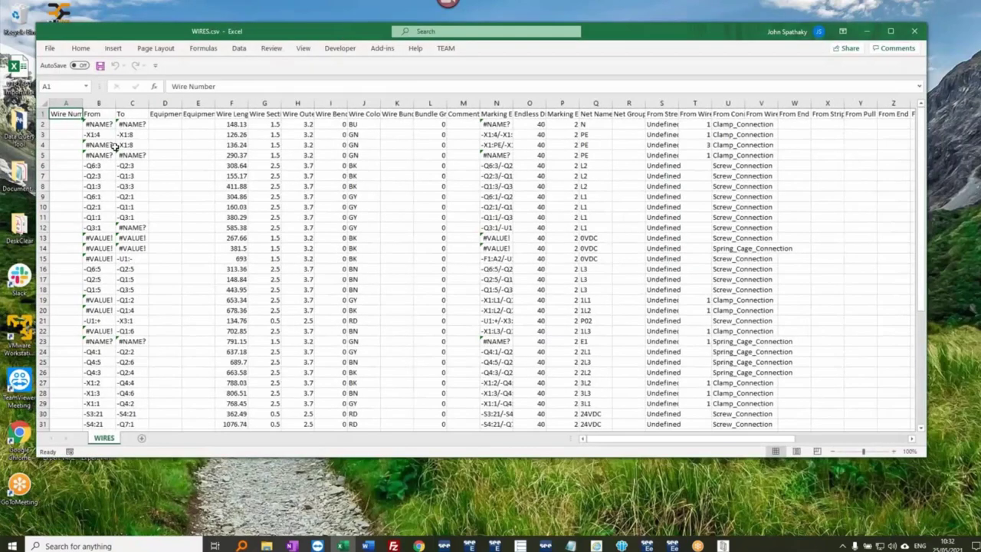
# Step: Widen the From and Marking Endless Text columns, inspect the first wire's marking text, and close WIRES.csv without saving
pyautogui.moveTo(115, 103); pyautogui.dragTo(140, 103)
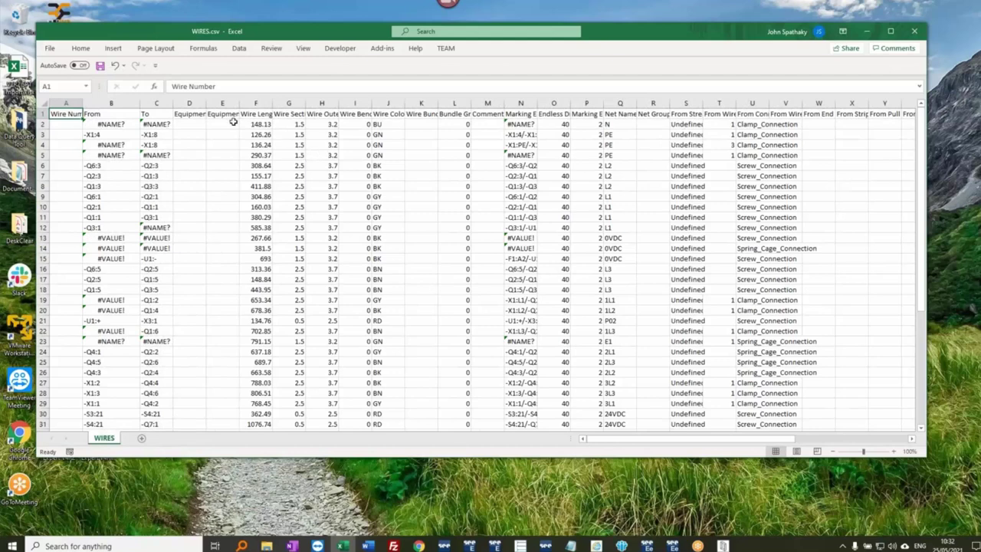
pyautogui.moveTo(536, 104); pyautogui.dragTo(561, 104)
pyautogui.click(527, 125)
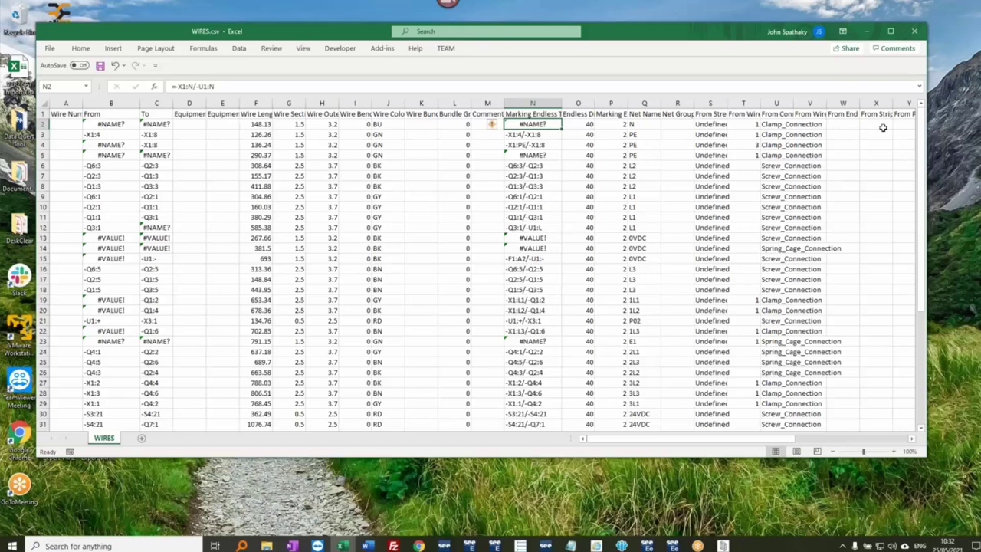
pyautogui.click(914, 31)
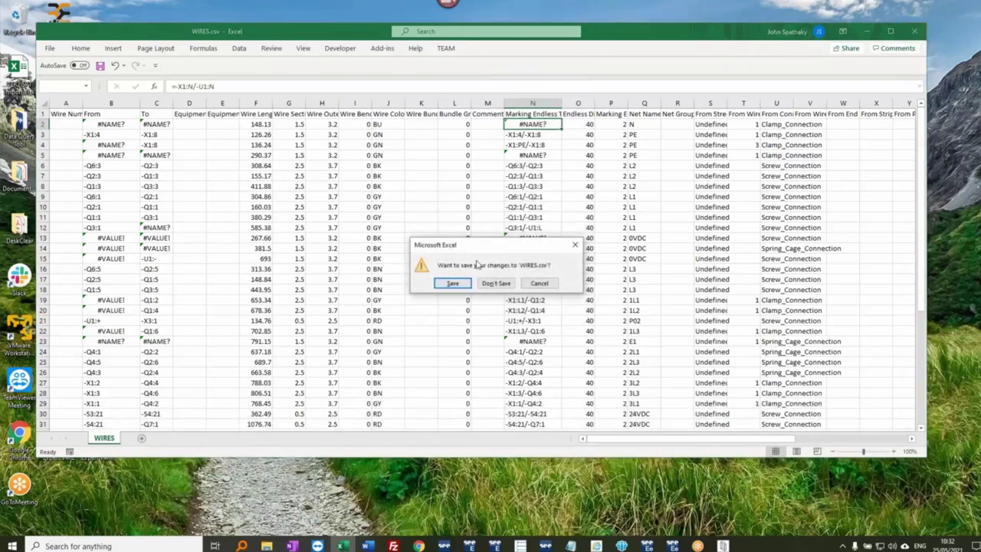
pyautogui.click(497, 283)
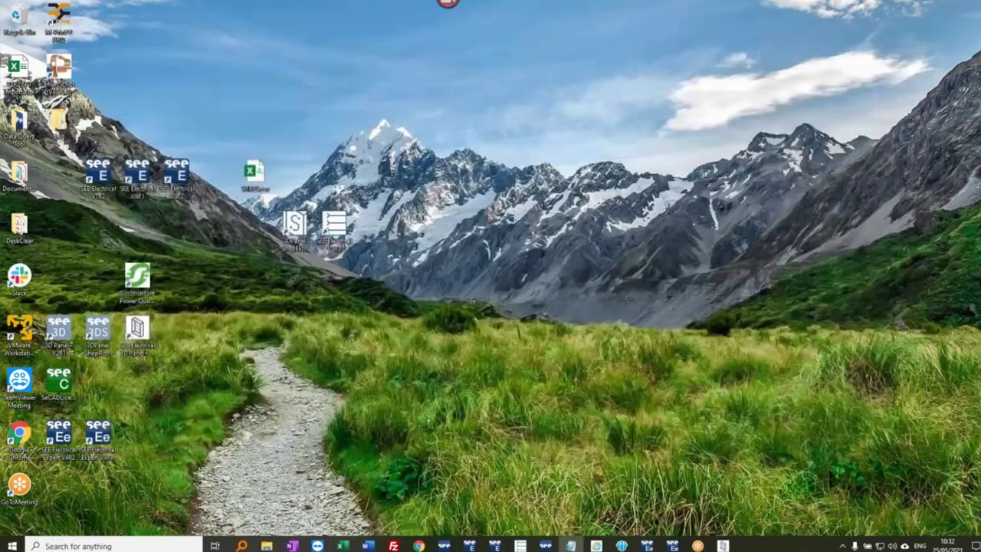
# Step: Switch back to See 3D and save the cabinet as a See Electrical 3D Panel Shop Floor Drawing named WEBINAR on the Desktop
pyautogui.click(724, 546)
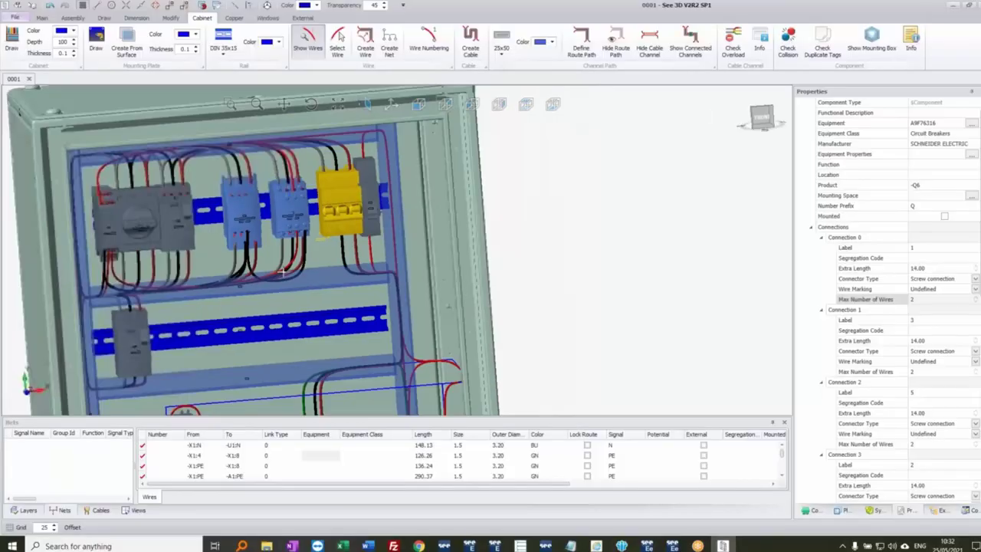
pyautogui.moveTo(419, 316); pyautogui.dragTo(397, 334, button='middle')
pyautogui.keyDown('ctrl'); pyautogui.moveTo(331, 261); pyautogui.dragTo(425, 279, button='middle'); pyautogui.keyUp('ctrl')
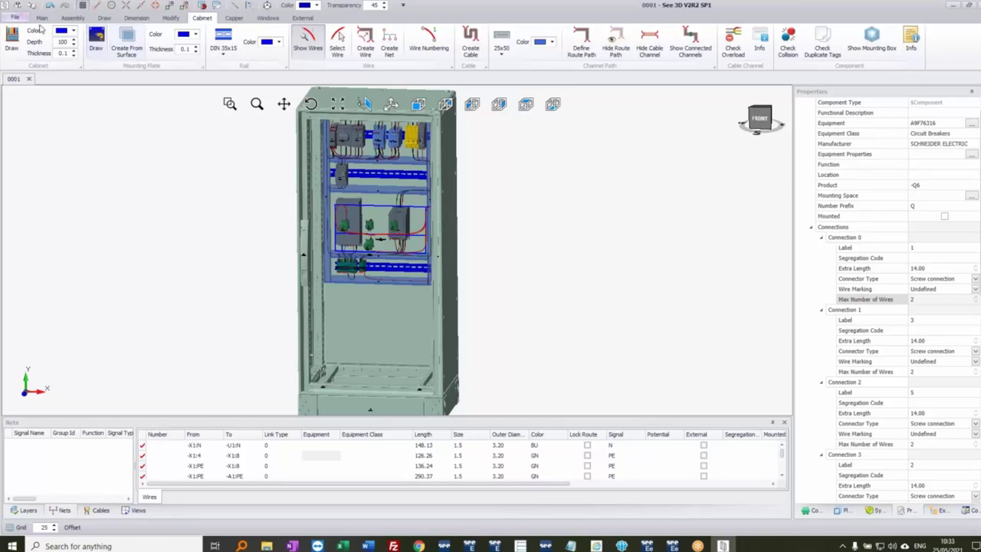
pyautogui.click(18, 18)
pyautogui.moveTo(32, 57)
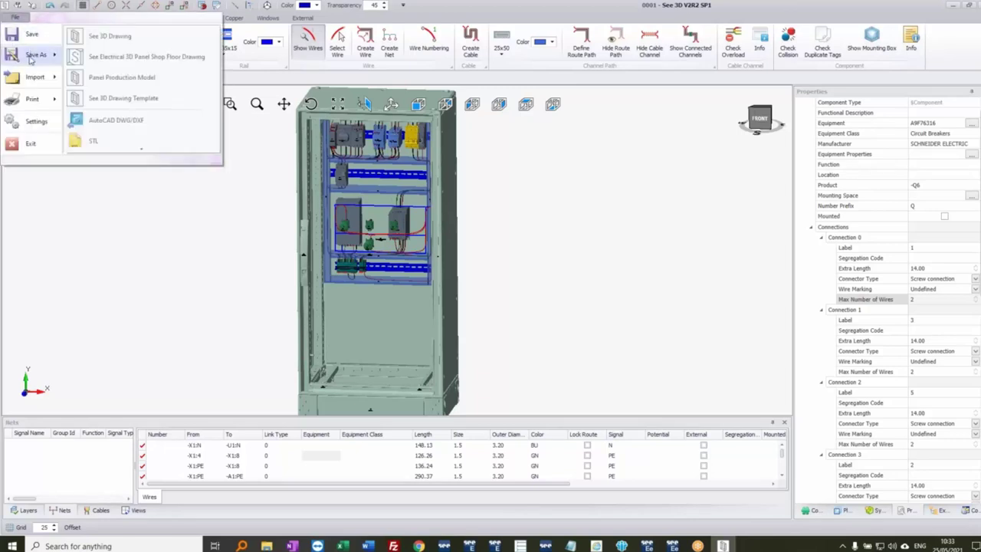
pyautogui.click(177, 58)
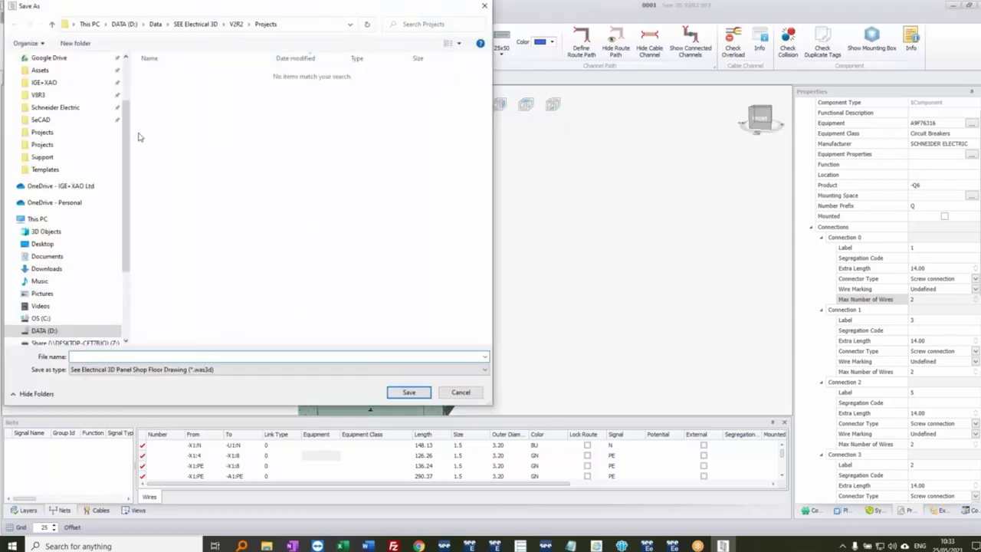
pyautogui.click(42, 244)
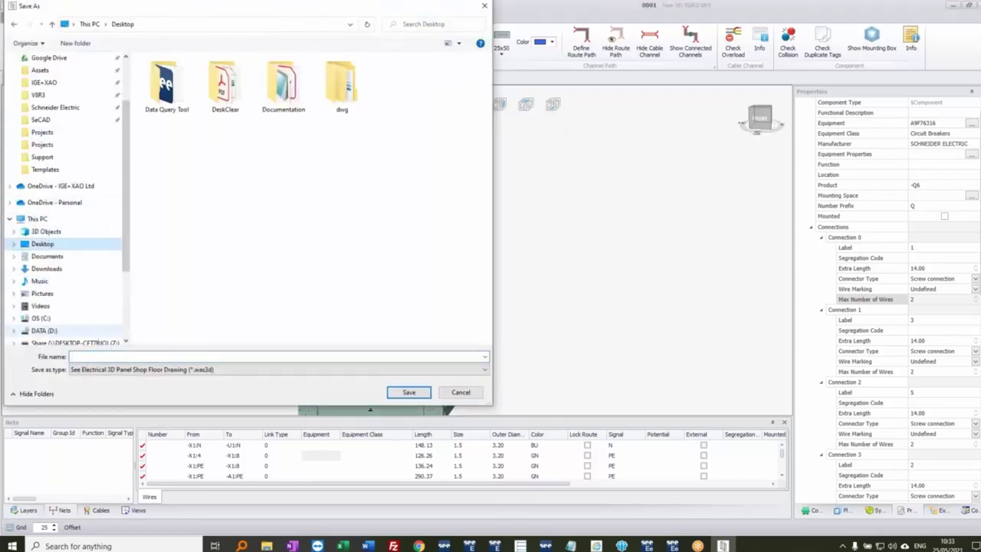
pyautogui.click(72, 356)
pyautogui.write('WEBINAR')
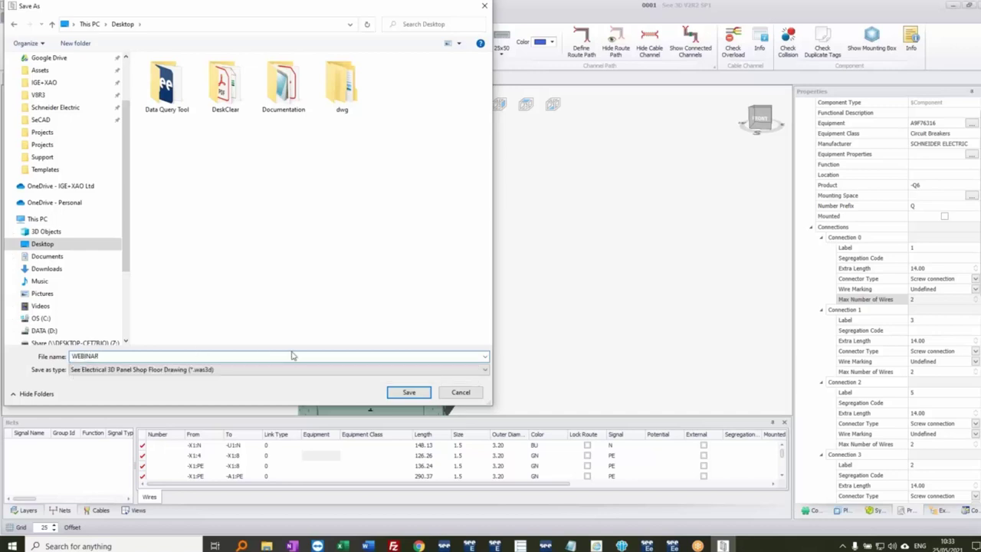
pyautogui.click(408, 392)
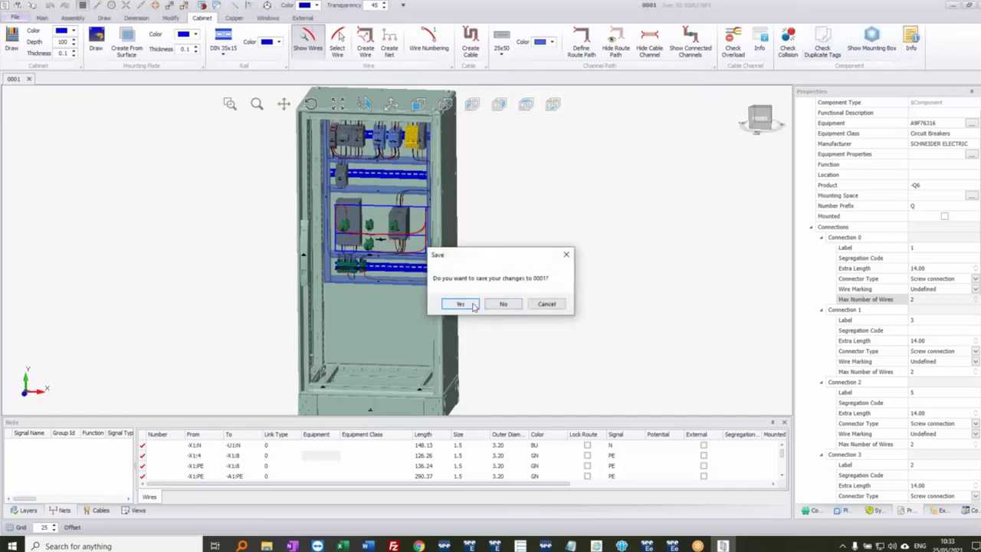
# Step: Save the changes to drawing 0001 while closing it, and minimise SEE Electrical to return to the desktop
pyautogui.click(459, 304)
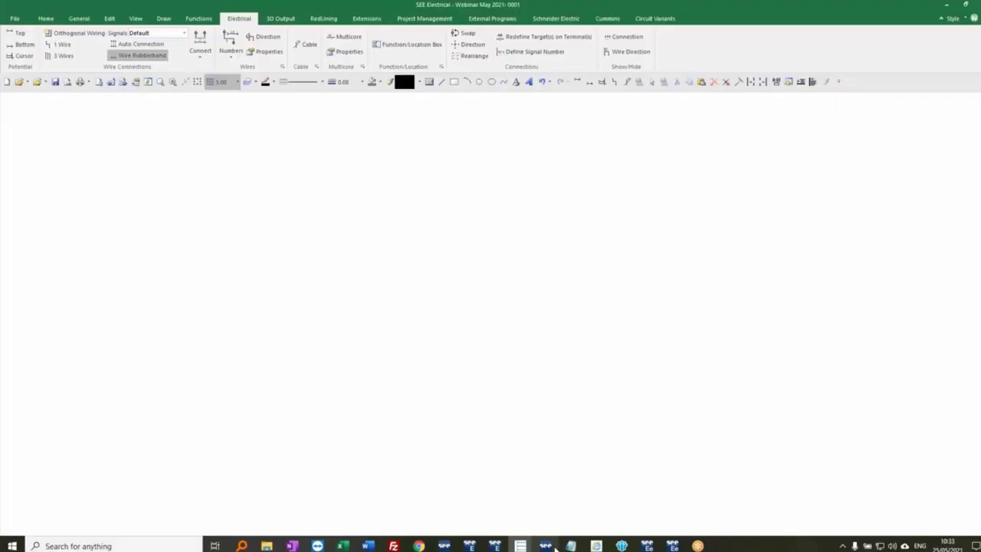
pyautogui.moveTo(520, 545)
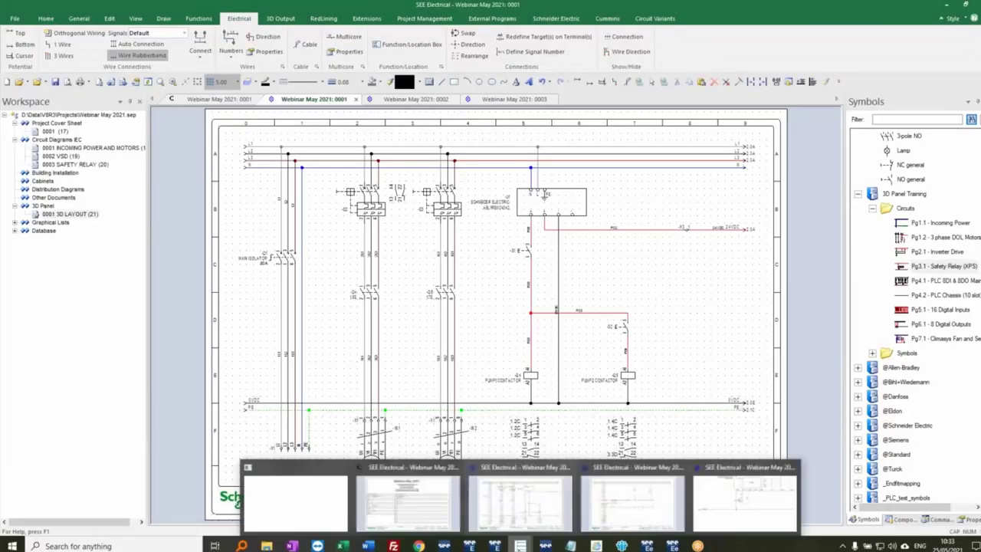
pyautogui.click(344, 467)
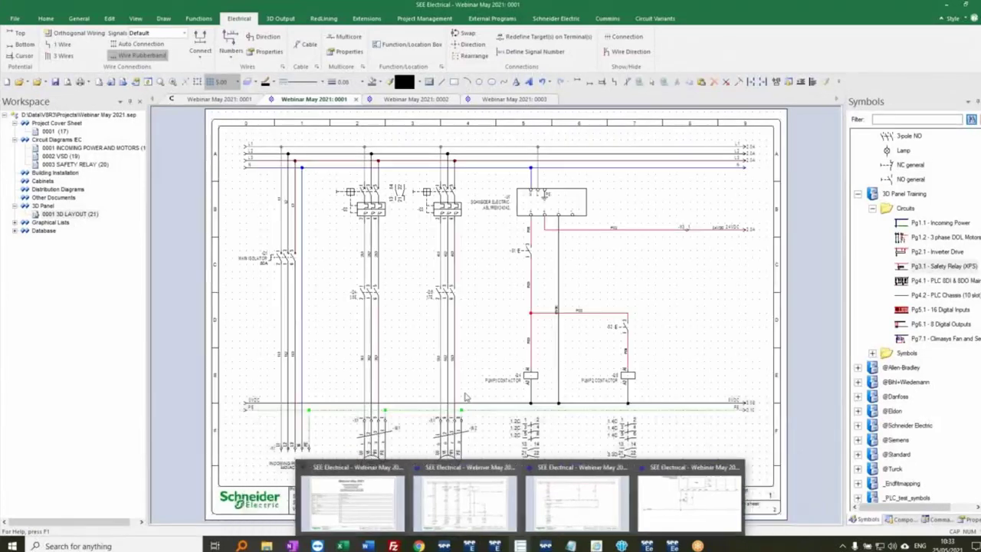
pyautogui.click(947, 7)
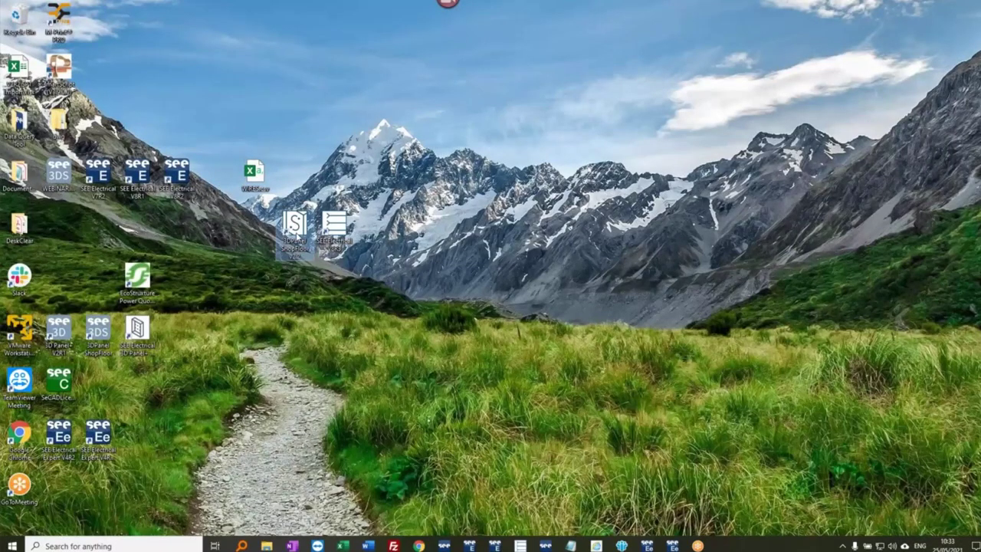
# Step: Launch See Electrical 3D Panel Shop Floor from the desktop and load the WEBINAR.was3d drawing from the Desktop
pyautogui.doubleClick(295, 230)
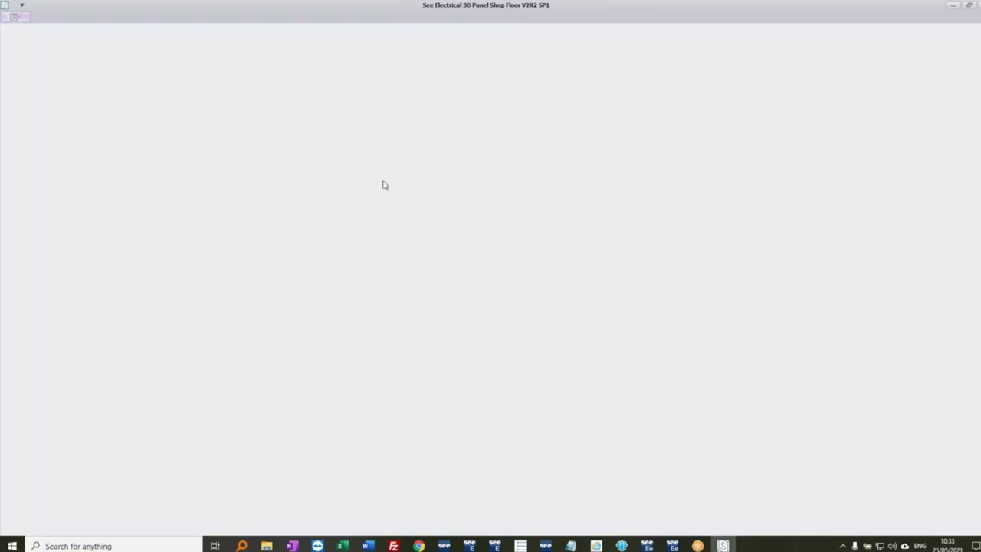
pyautogui.click(22, 20)
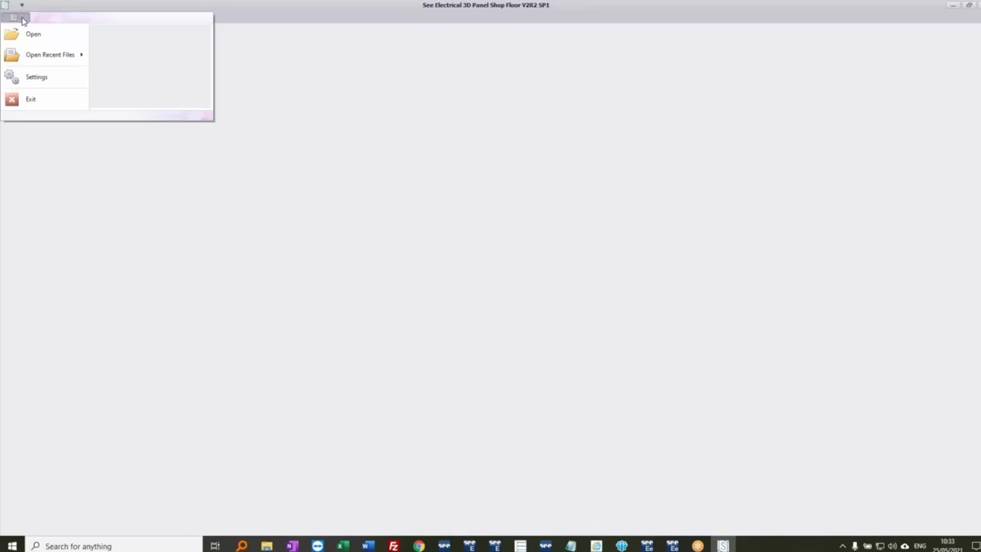
pyautogui.click(39, 37)
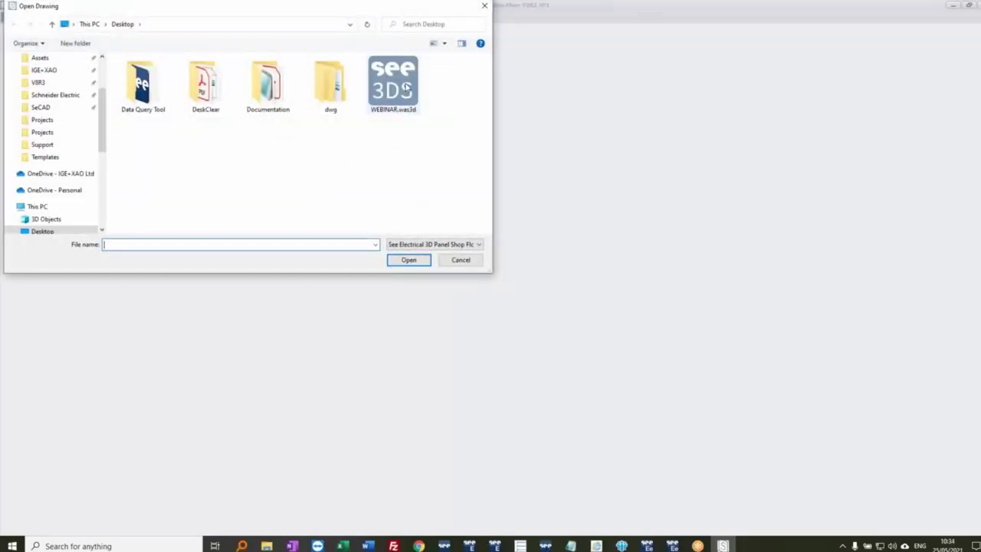
pyautogui.doubleClick(406, 88)
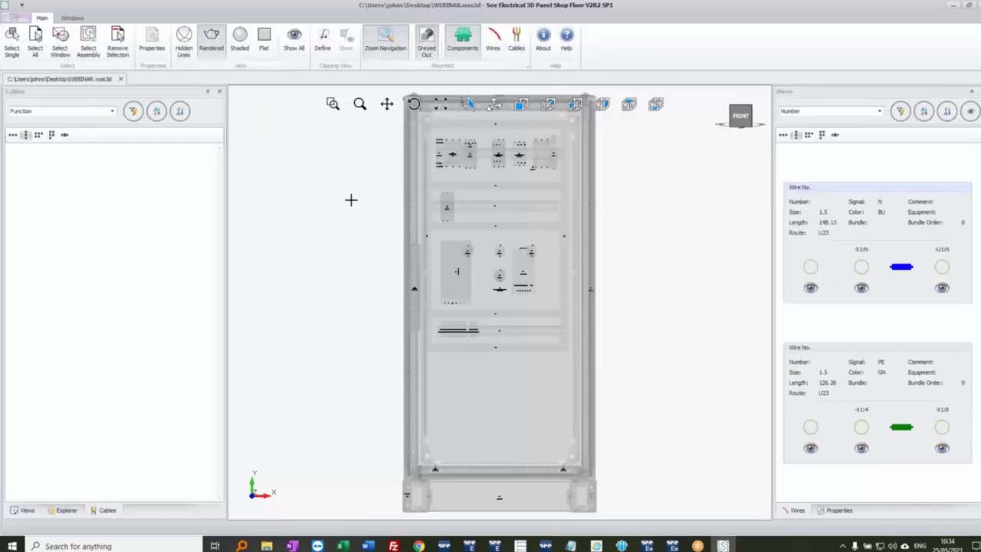
# Step: Show the Explorer component tree, select the U5 DOOR's entry, and pick power supply -U1 in the cabinet model
pyautogui.click(66, 510)
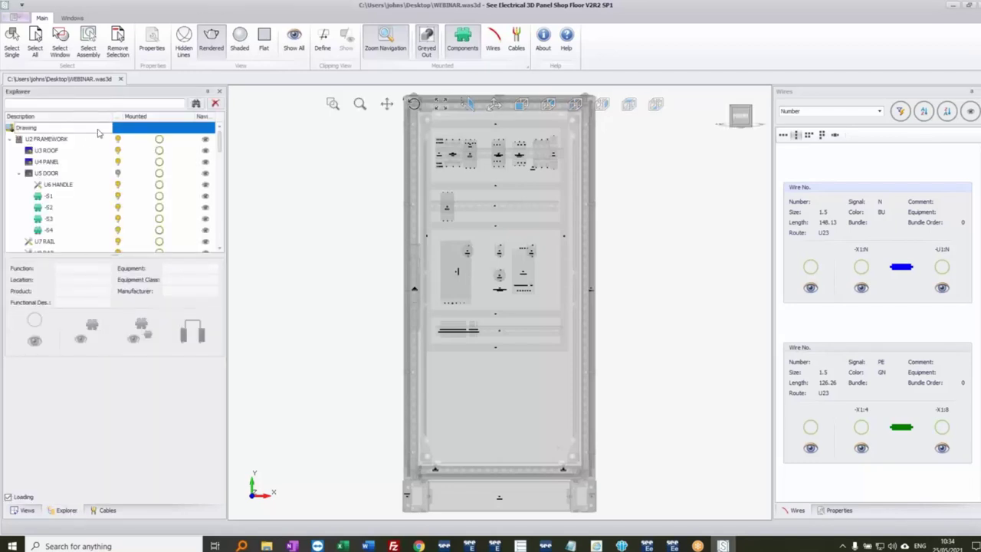
pyautogui.click(119, 175)
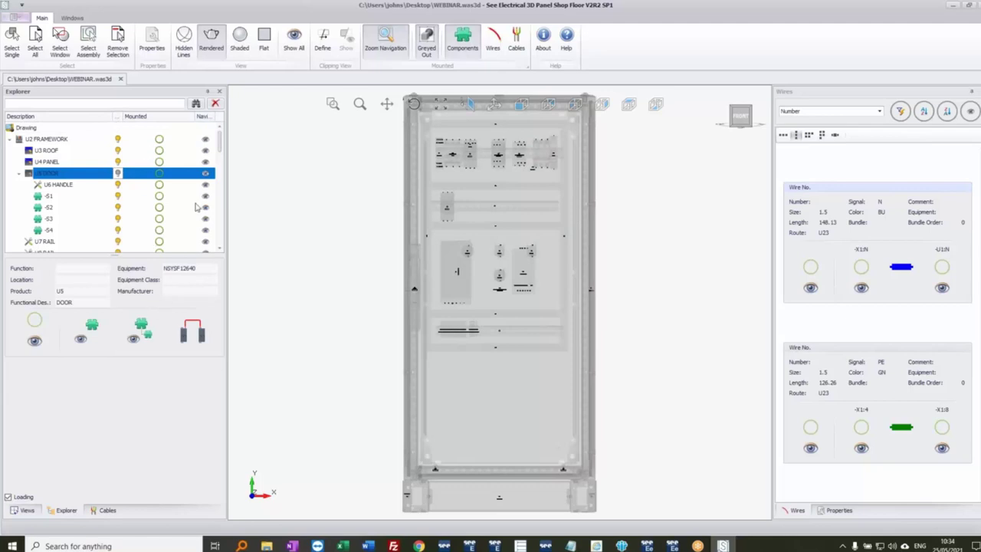
pyautogui.click(460, 276)
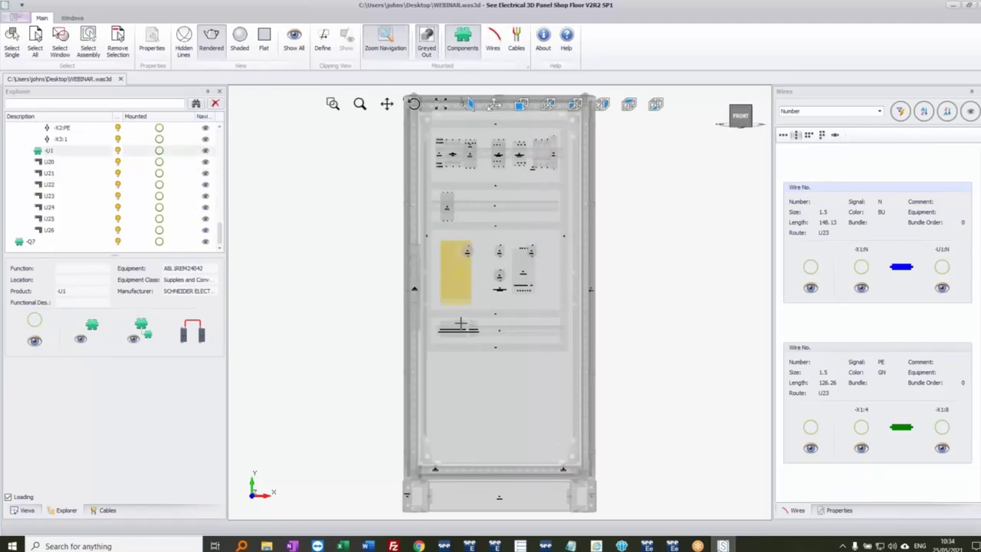
# Step: Compare the cabinet in full colour with its greyed-out display by turning Greyed Out off and back on
pyautogui.moveTo(509, 183); pyautogui.dragTo(500, 207, button='middle')
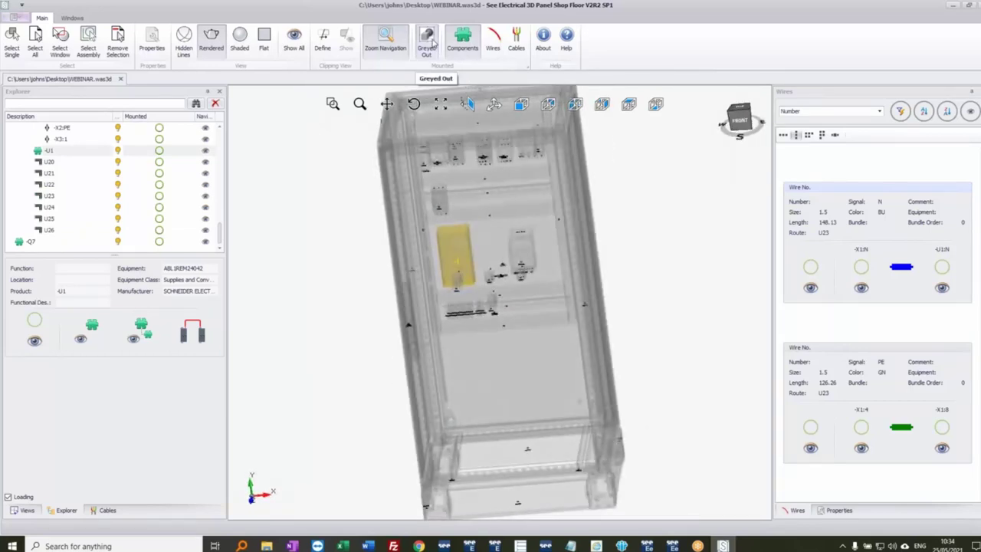
pyautogui.click(434, 43)
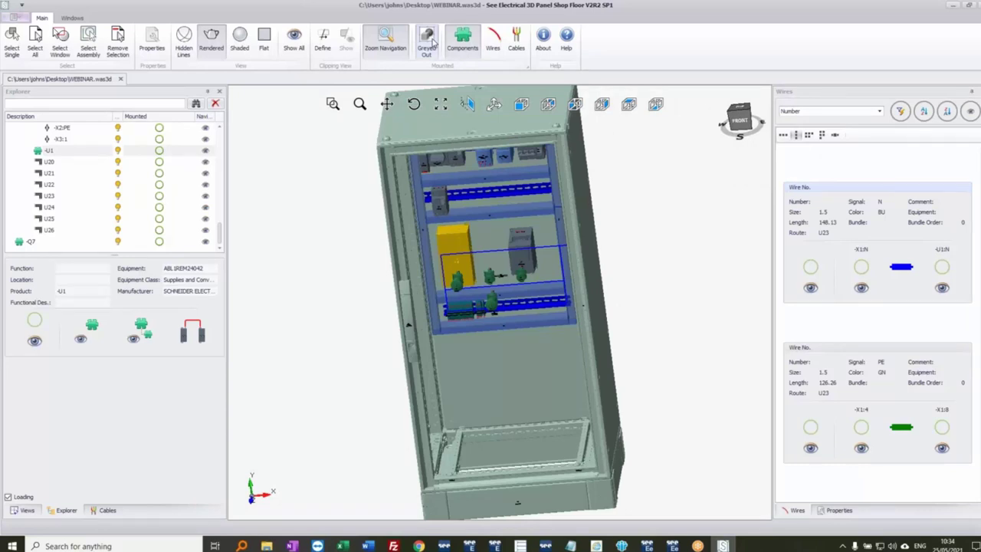
pyautogui.click(434, 43)
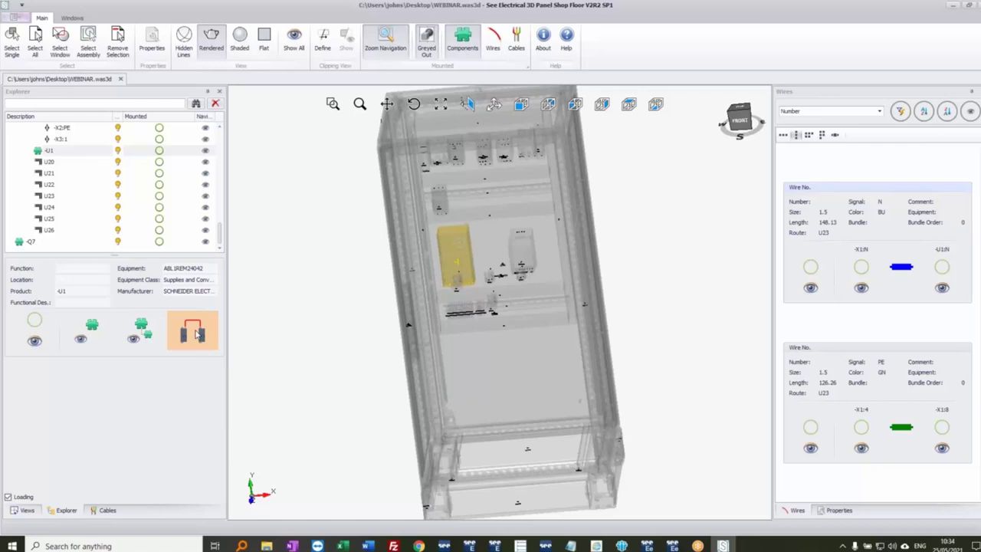
# Step: List only the wires connected to -U1, display the route of wire N from -X1:N to -U1:N, and mark it as mounted
pyautogui.click(194, 333)
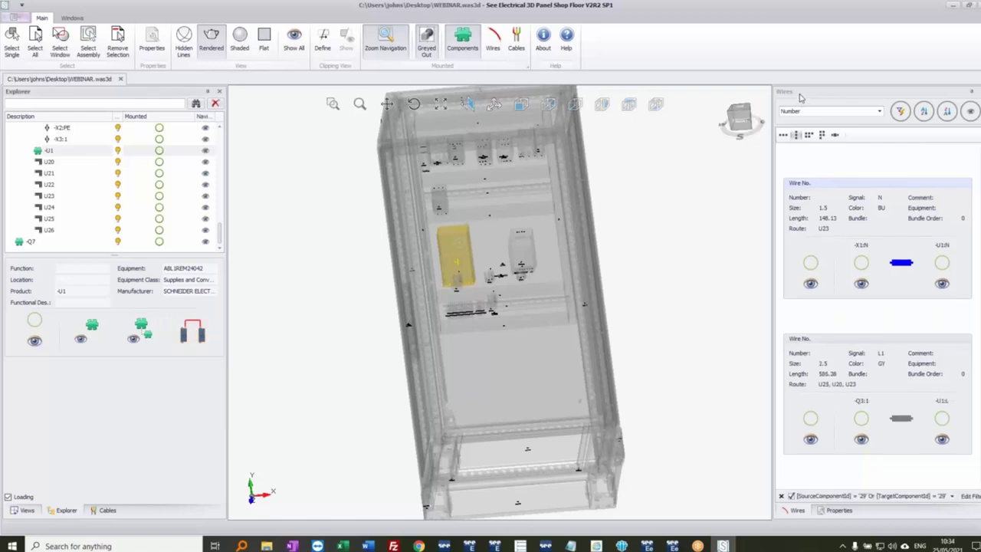
pyautogui.click(811, 284)
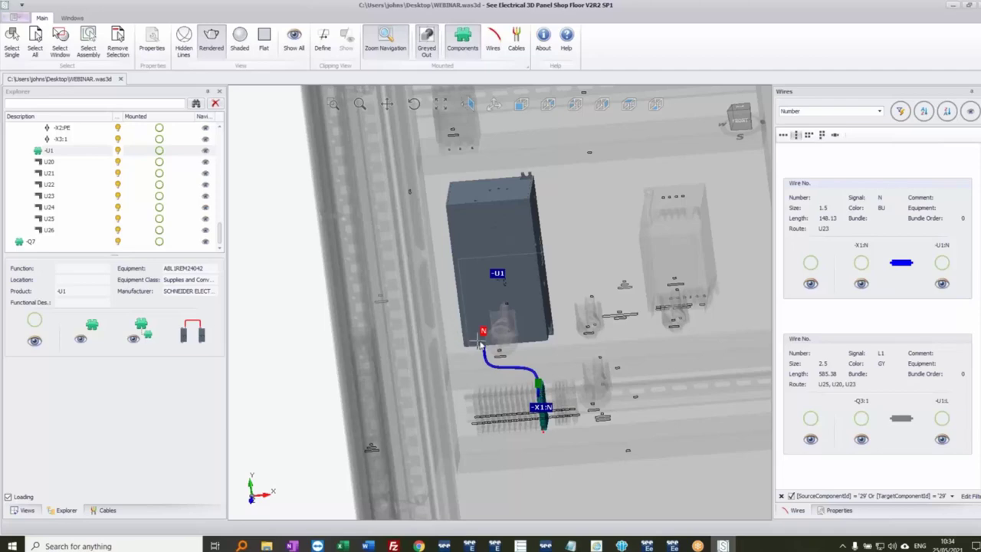
pyautogui.moveTo(498, 371); pyautogui.dragTo(543, 351, button='middle')
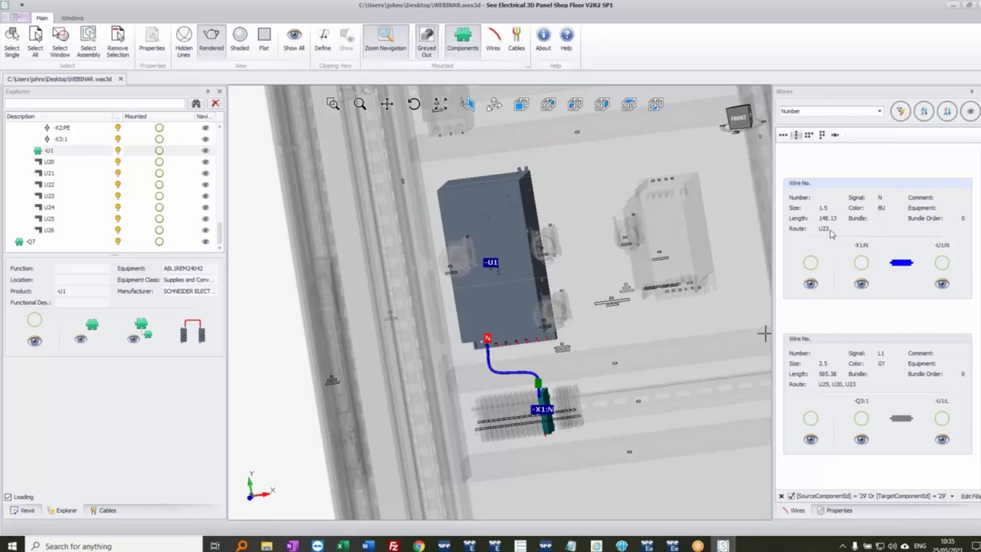
pyautogui.click(814, 266)
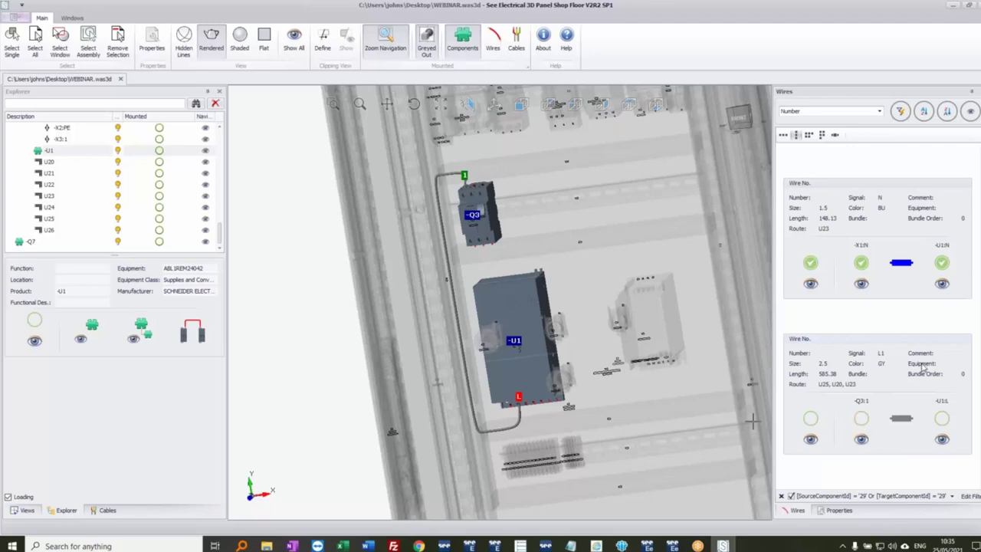
# Step: Mark the remaining wires connected to -U1 as mounted, including L1, 0VDC and P02, while checking their routes
pyautogui.moveTo(519, 422); pyautogui.dragTo(529, 392, button='middle')
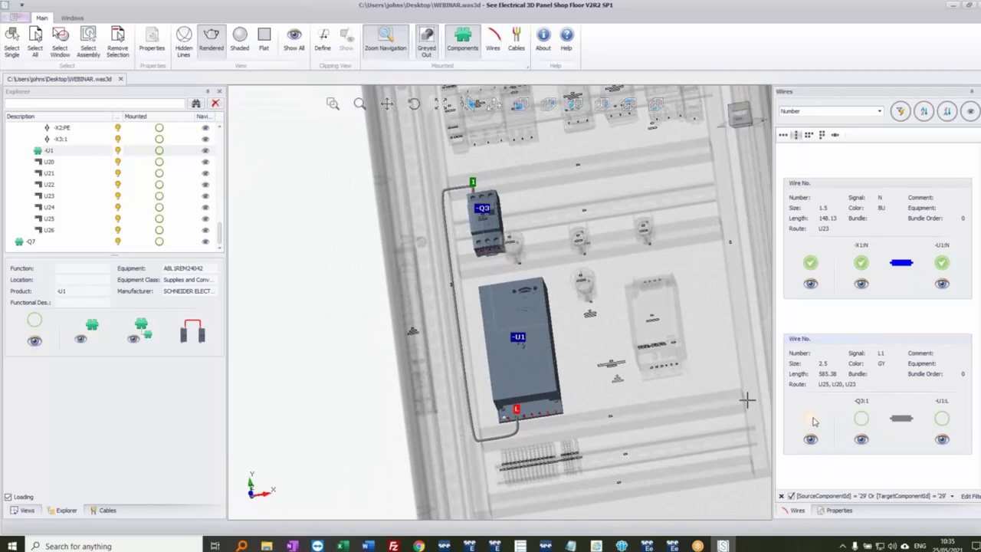
pyautogui.click(811, 419)
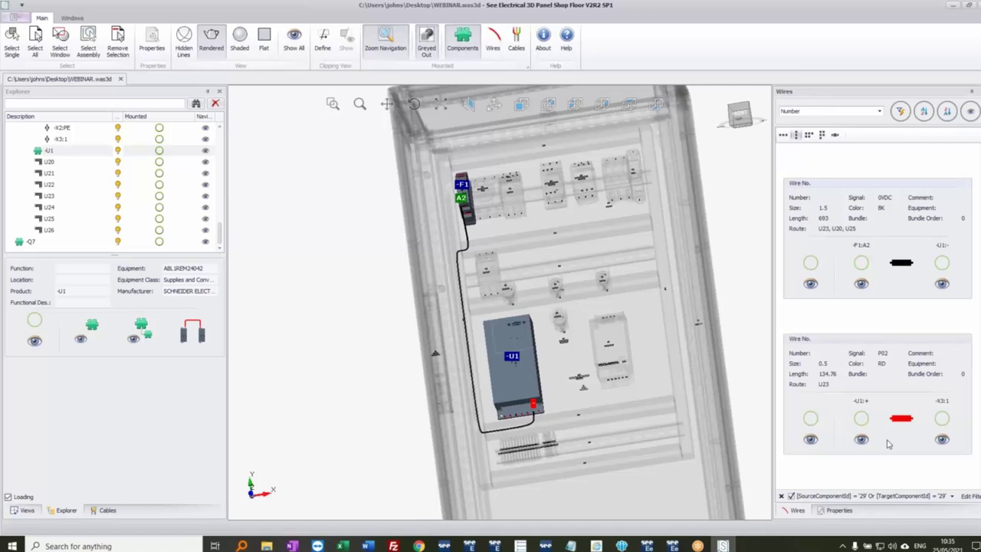
pyautogui.click(813, 262)
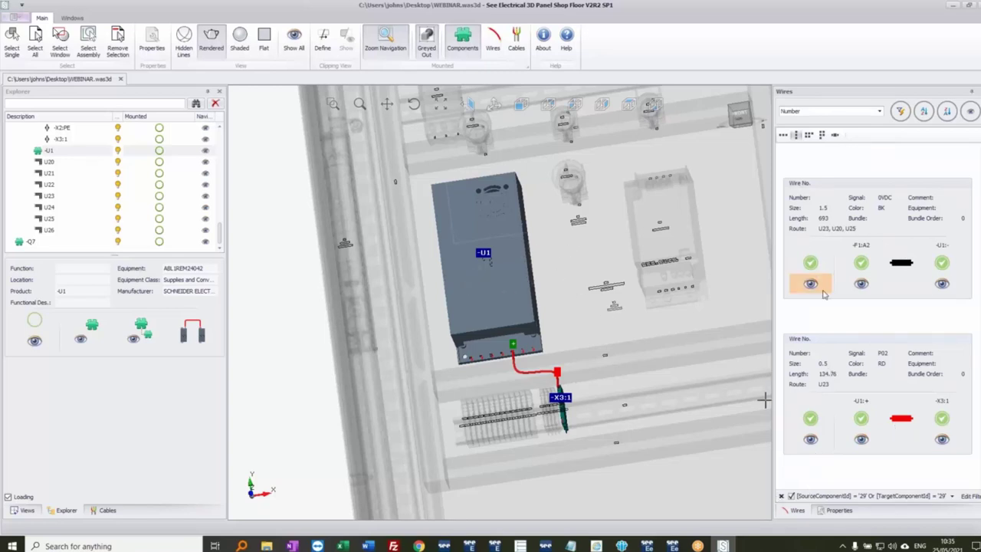
# Step: Remove the -U1 filter from the wire list and filter it by Color to BK, then browse the black wires
pyautogui.click(781, 496)
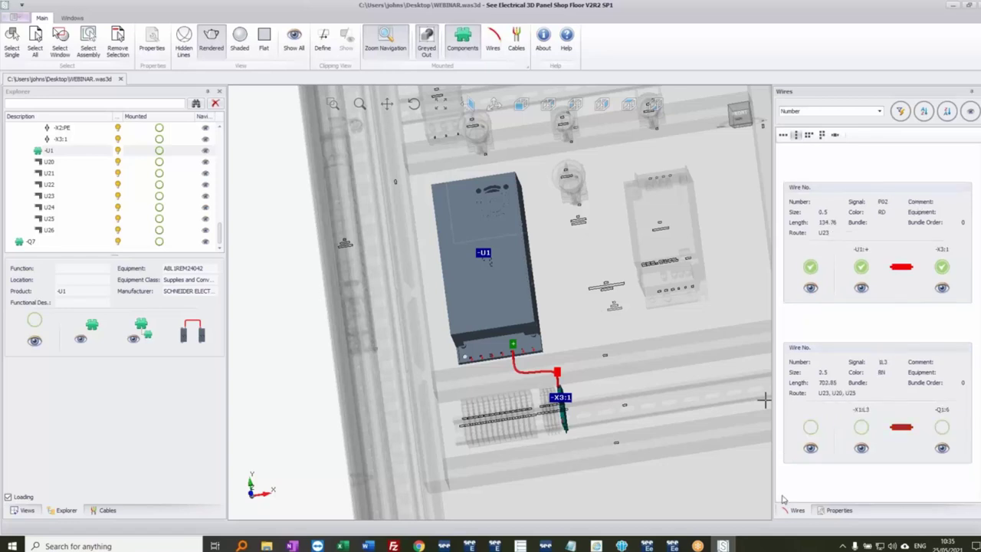
pyautogui.click(880, 111)
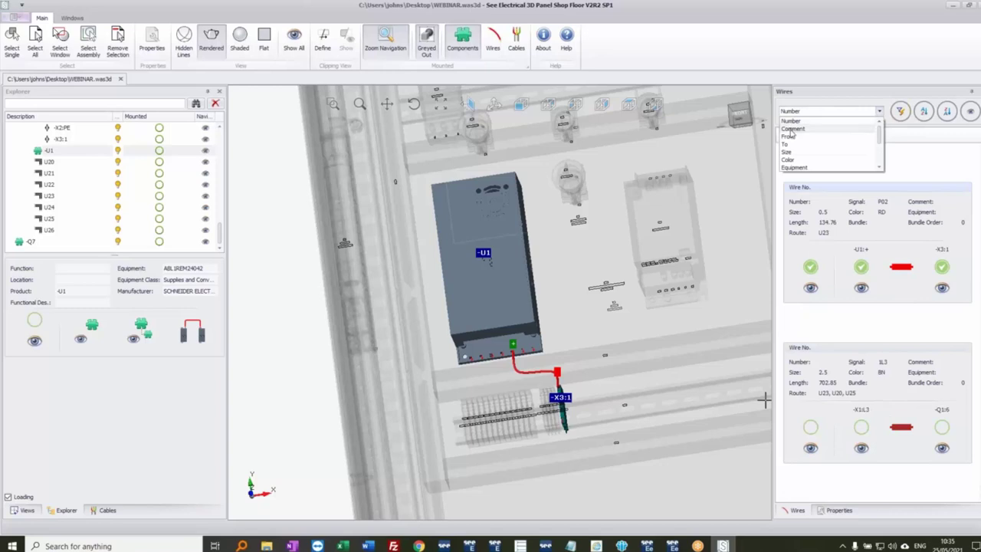
pyautogui.click(794, 160)
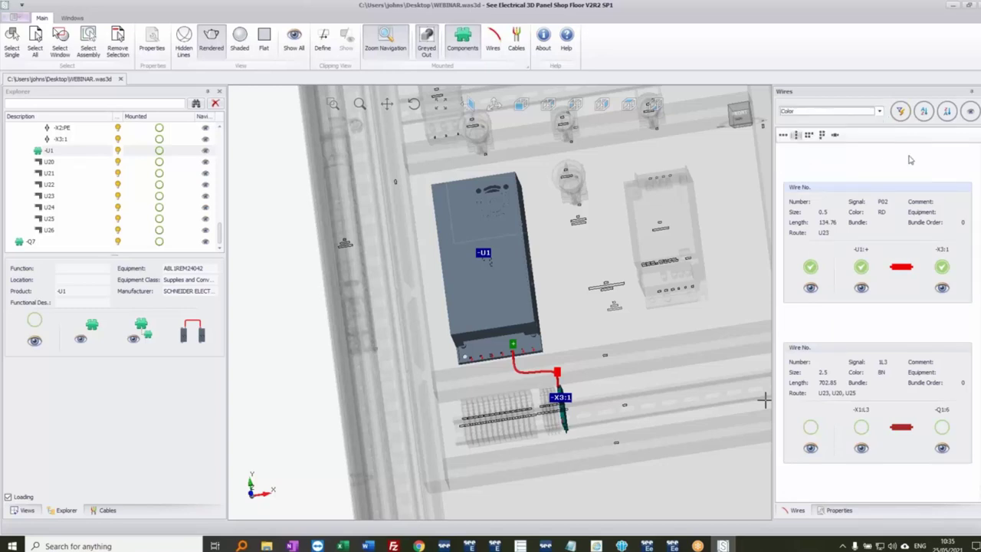
pyautogui.click(904, 112)
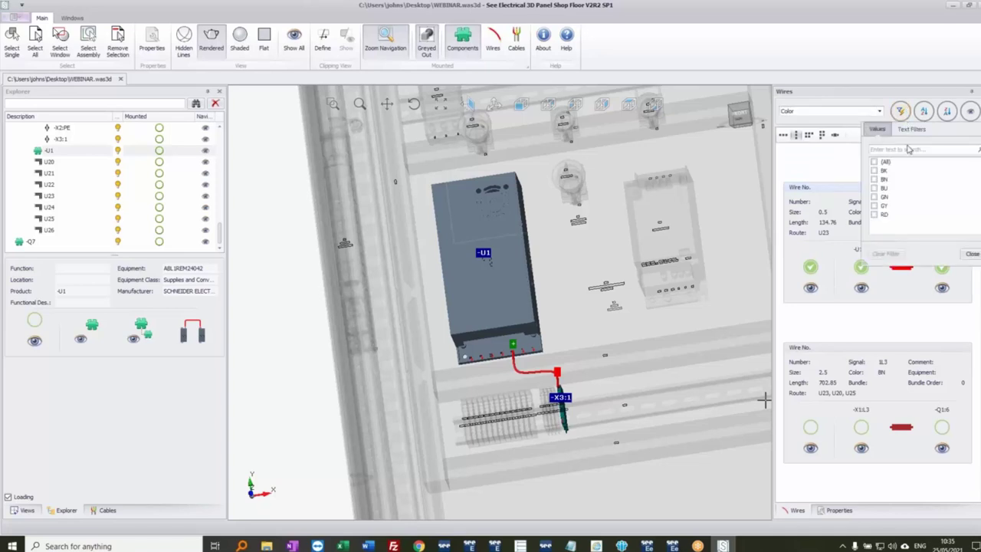
pyautogui.click(876, 171)
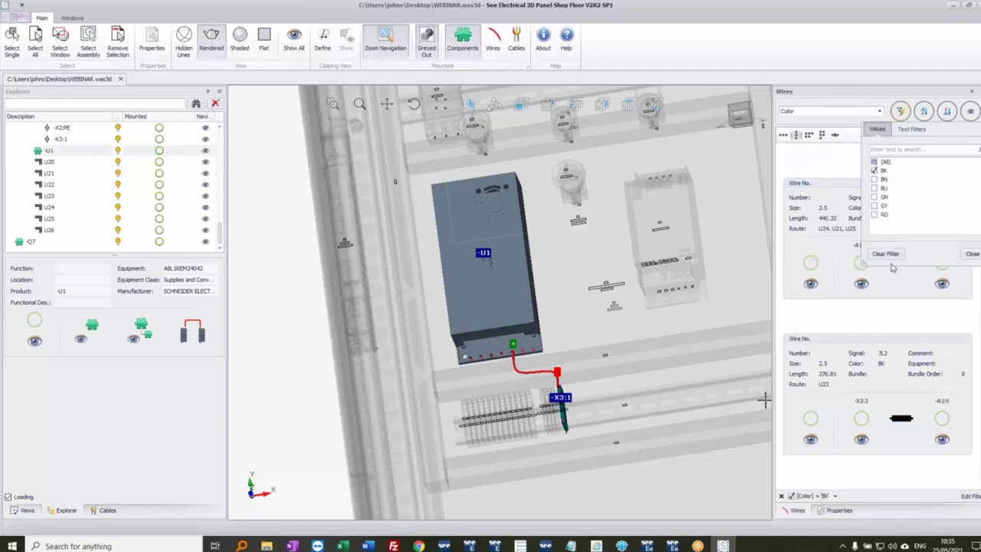
pyautogui.click(969, 254)
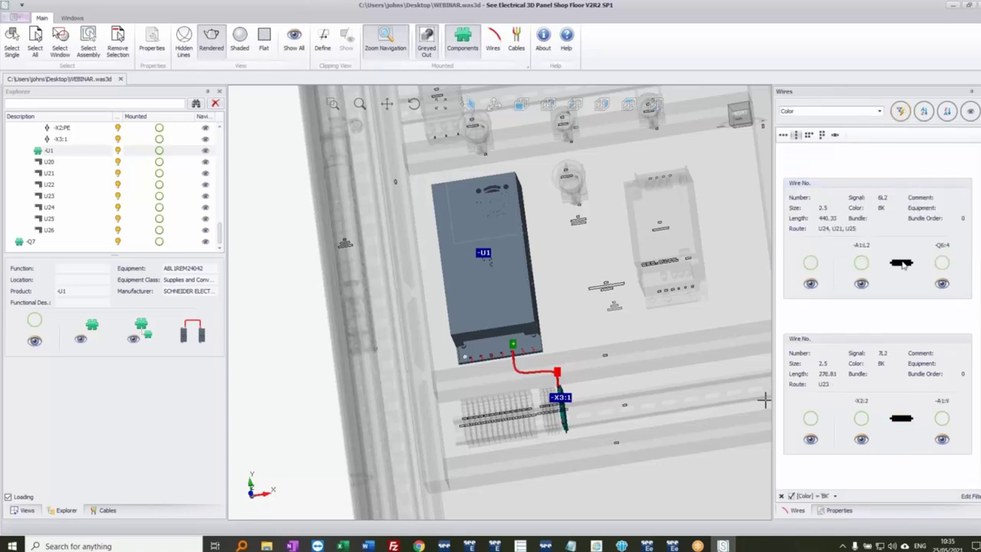
pyautogui.scroll(-2, 831, 222)
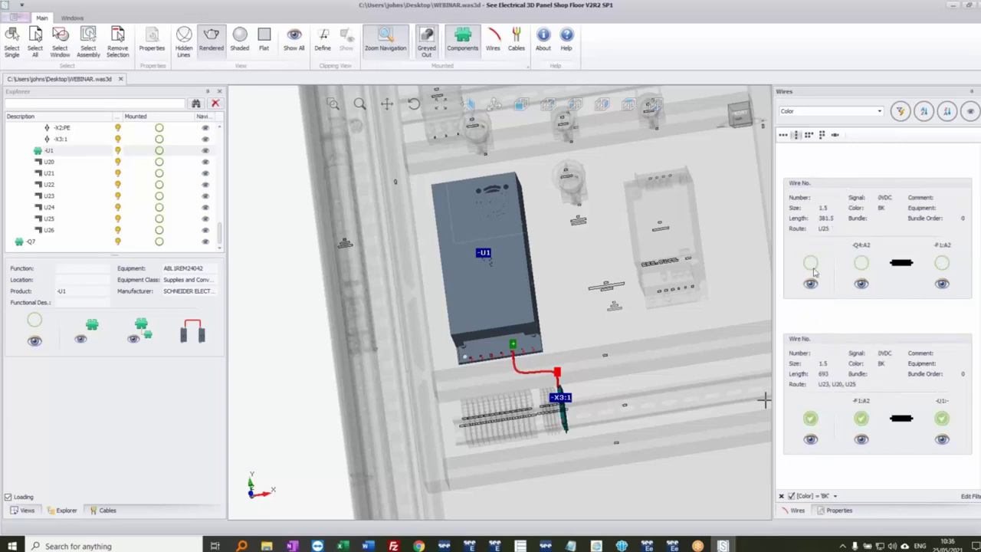
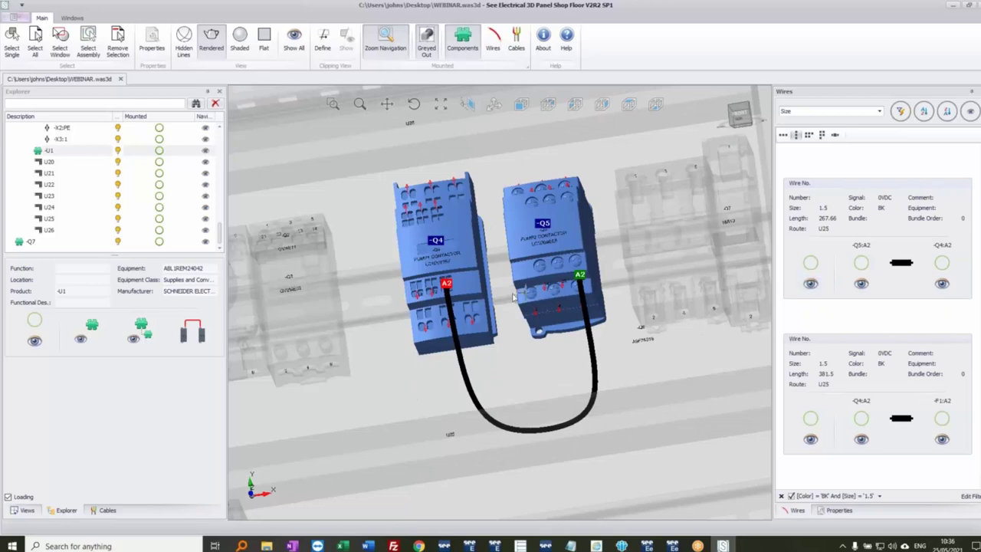
# Step: Mark the U2 FRAMEWORK, U3 ROOF and U4 PANEL as mounted in the Explorer tree
pyautogui.moveTo(526, 332); pyautogui.dragTo(542, 351, button='middle')
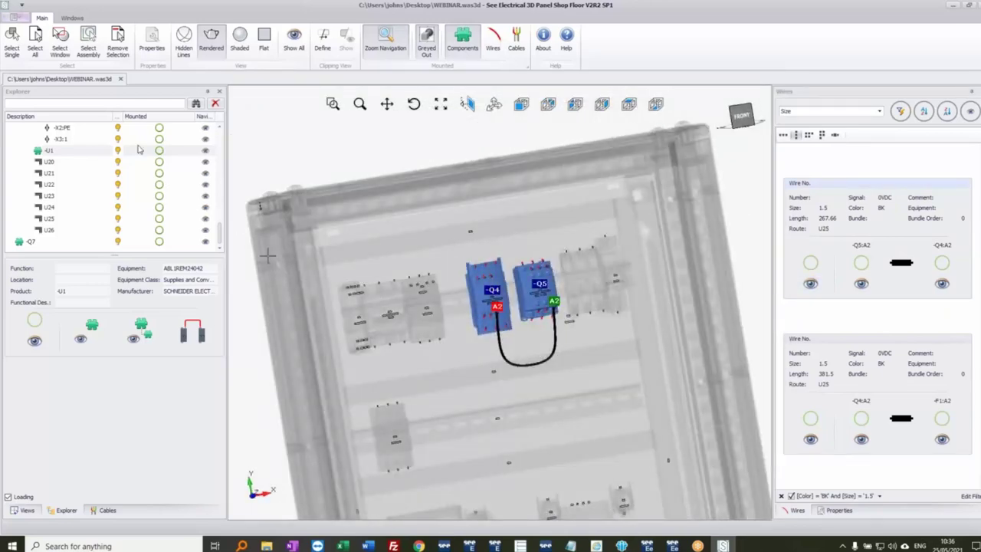
pyautogui.moveTo(221, 234); pyautogui.dragTo(229, 146)
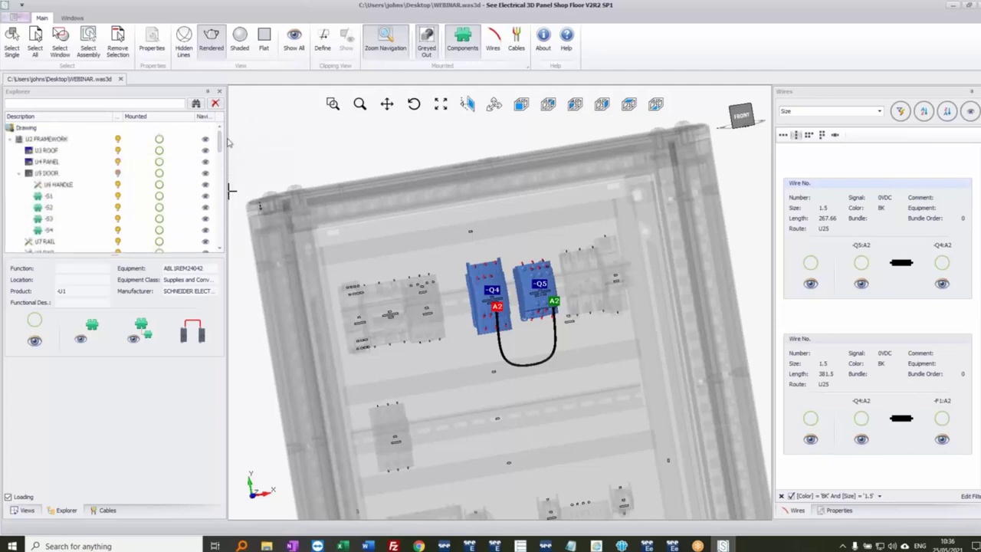
pyautogui.click(160, 141)
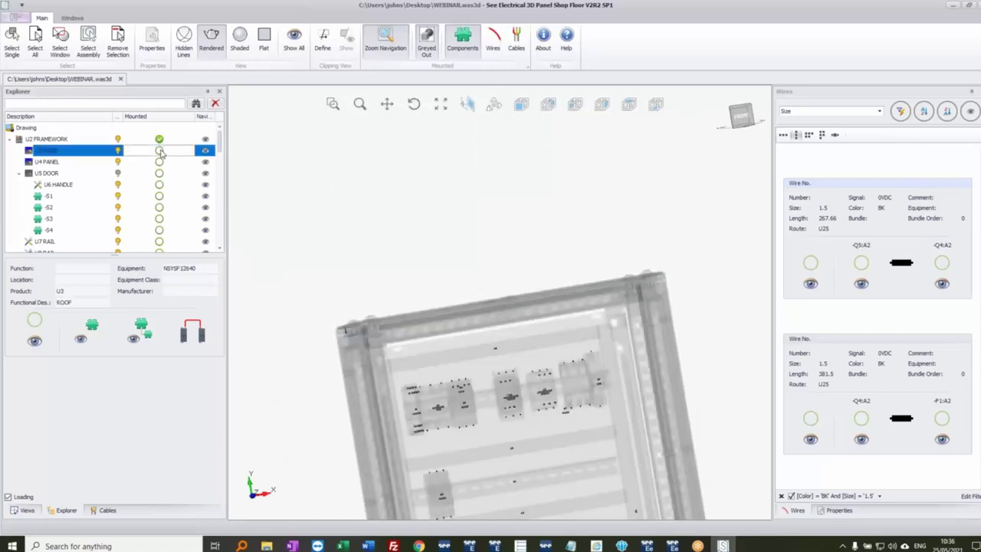
pyautogui.click(159, 151)
pyautogui.click(159, 162)
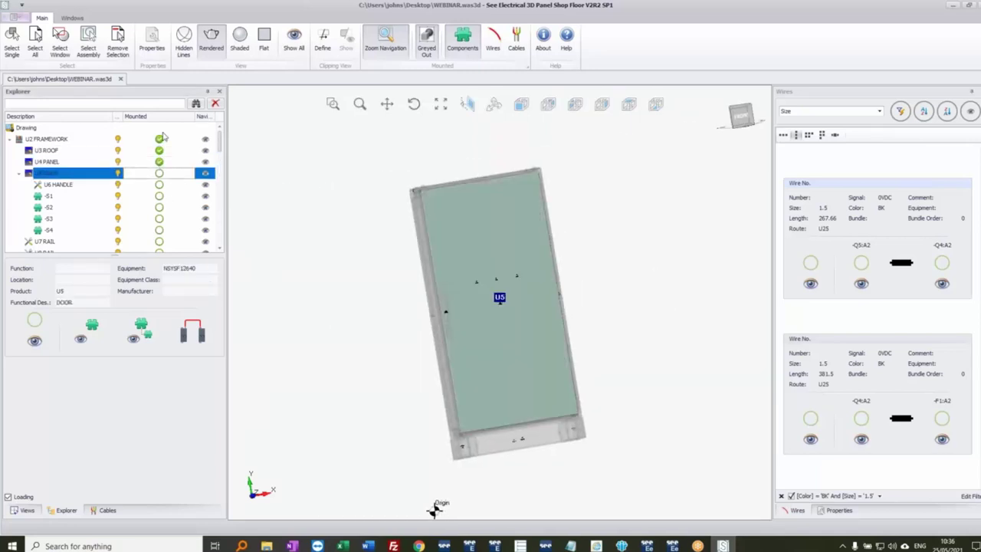
# Step: Display the routes of the filtered 0VDC wires -Q5:A2 to -Q4:A2 and -Q4:A2 to -F1:A2, and mark them as mounted
pyautogui.click(816, 285)
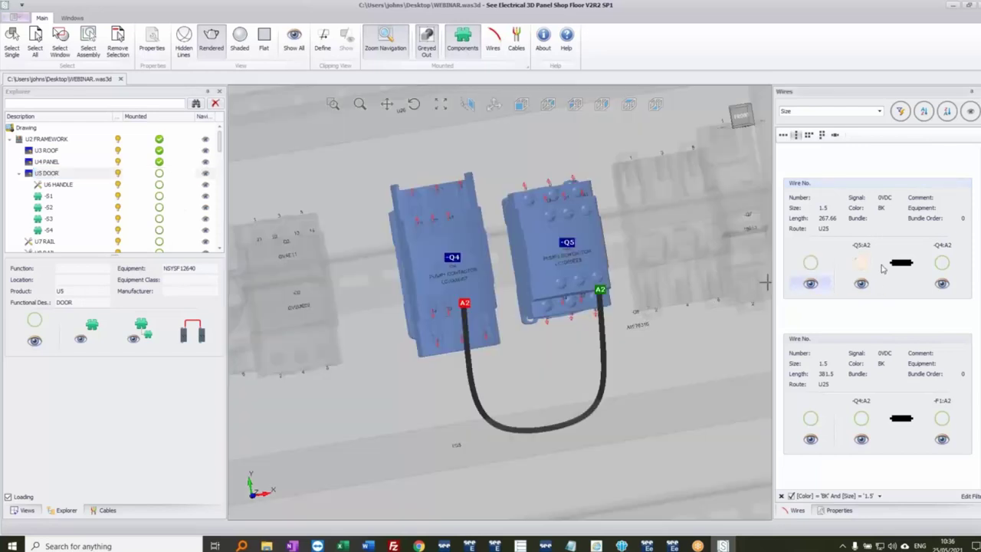
pyautogui.click(812, 265)
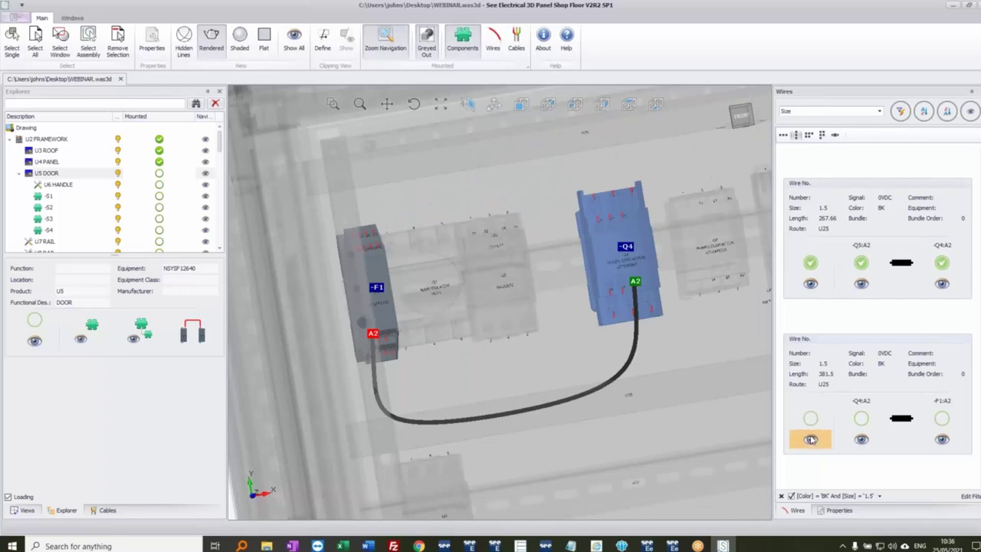
pyautogui.click(811, 439)
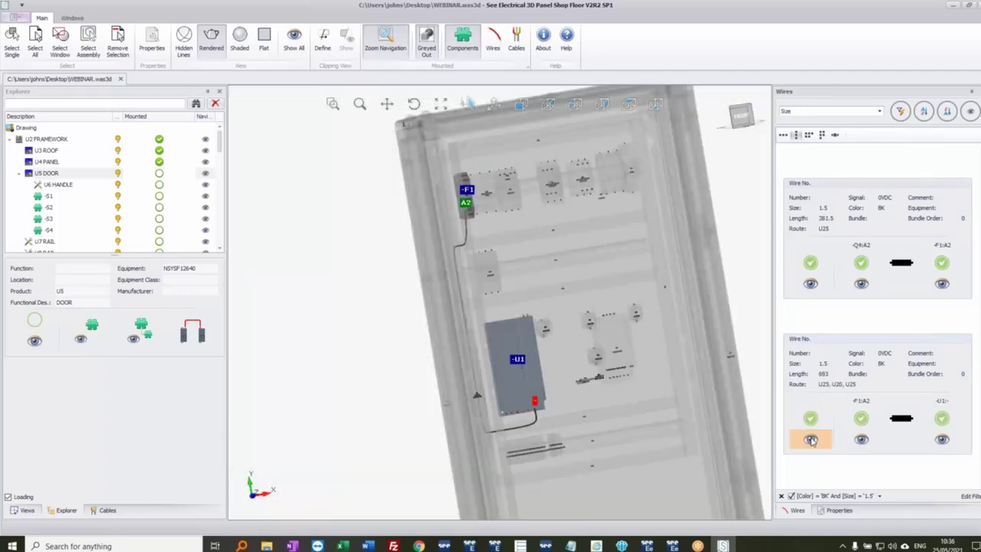
pyautogui.click(825, 428)
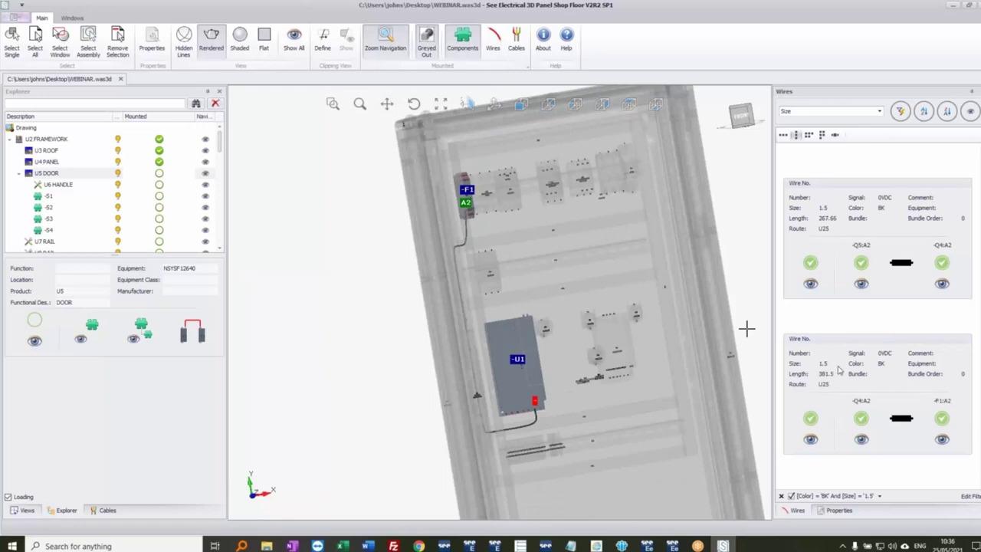
# Step: Change the Size filter on the black wires to 2.5 only
pyautogui.click(900, 111)
pyautogui.click(875, 181)
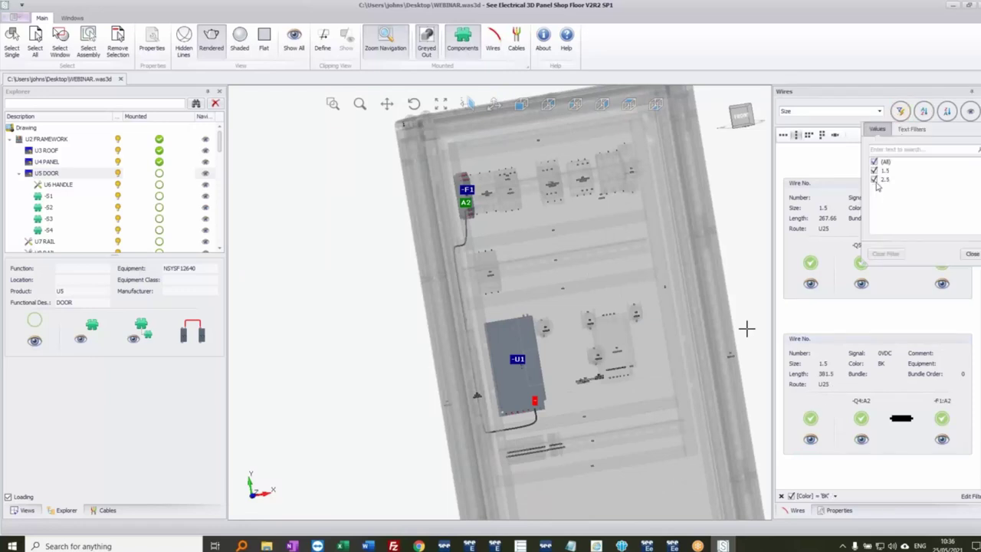
pyautogui.click(874, 170)
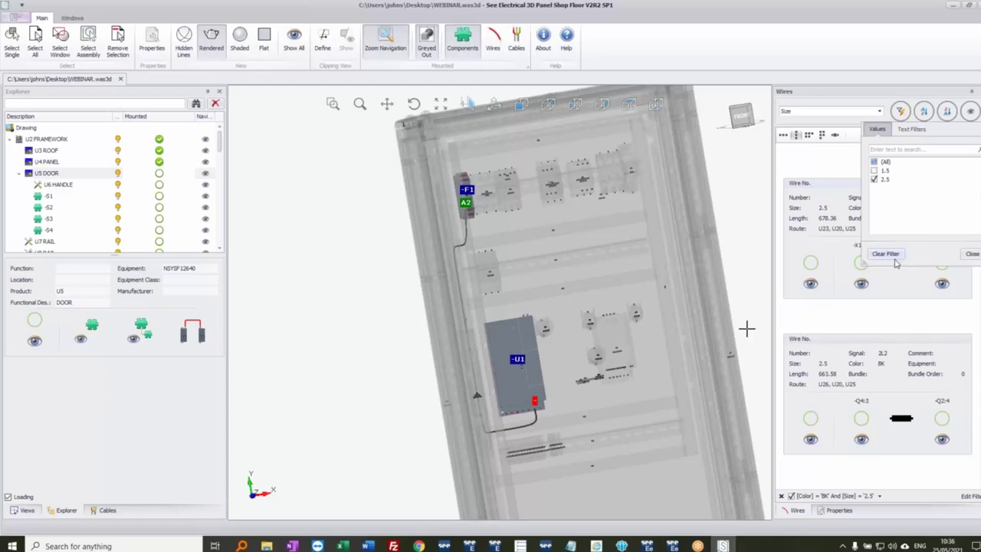
# Step: Display the route of the black 2.5 wire from -X1:L2 to -Q1:4 and mark the wire as mounted
pyautogui.click(971, 255)
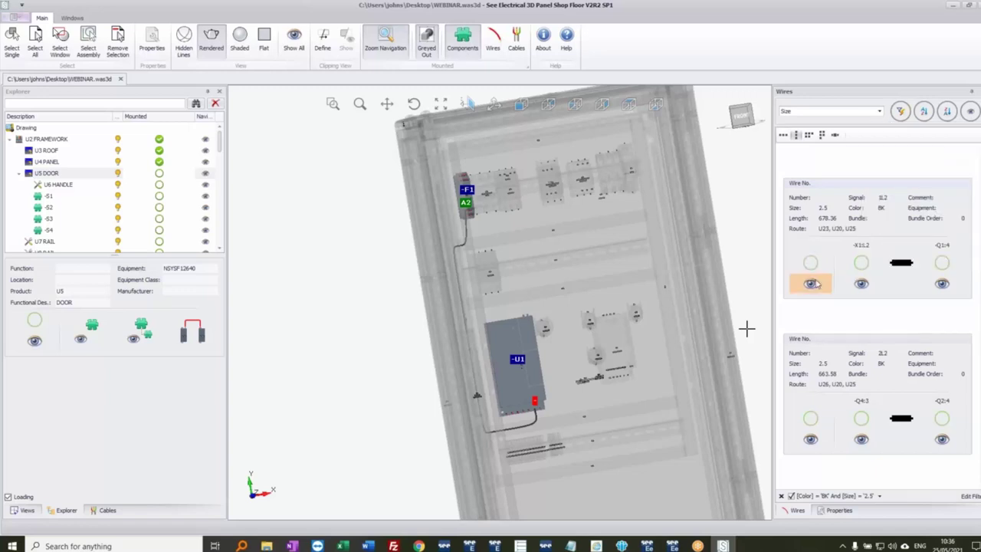
pyautogui.click(809, 283)
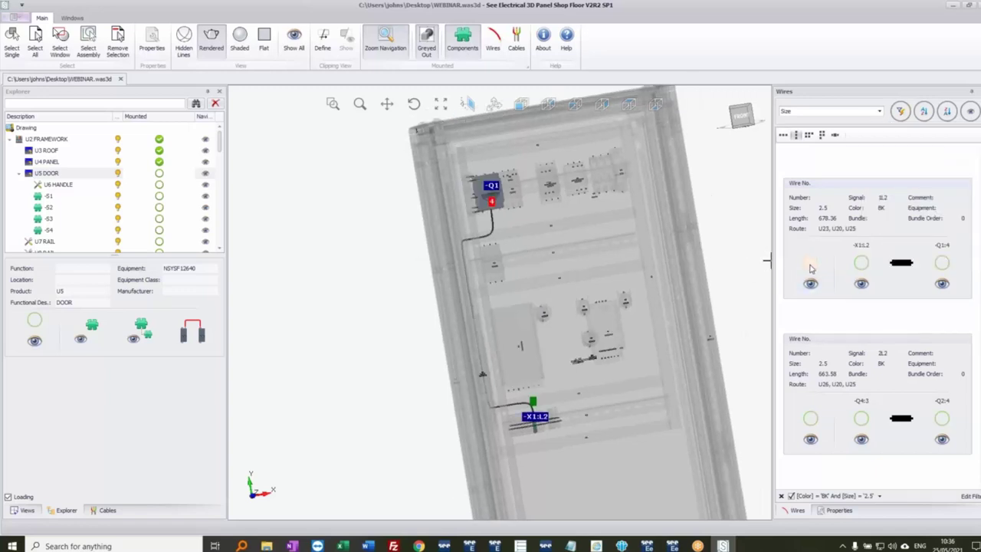
pyautogui.click(811, 266)
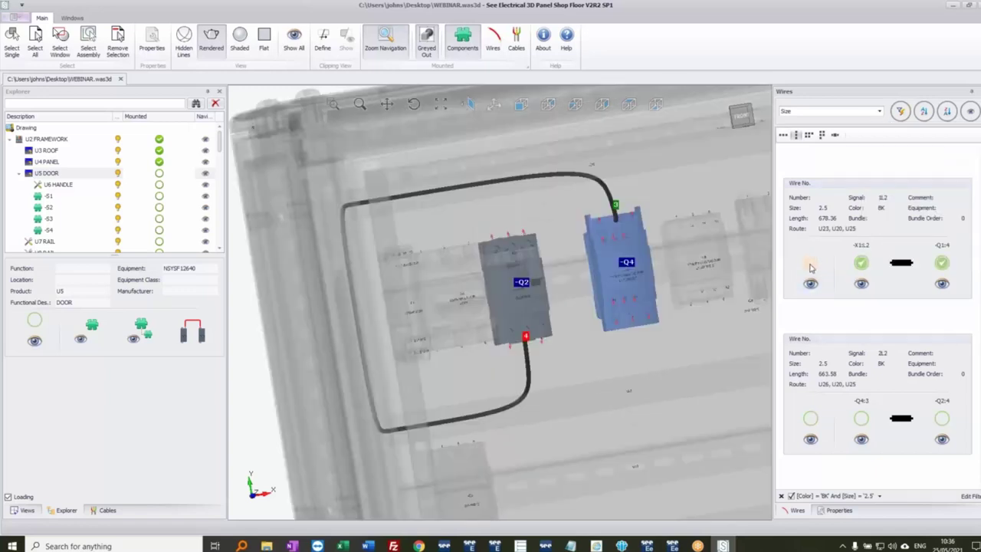
pyautogui.click(426, 261)
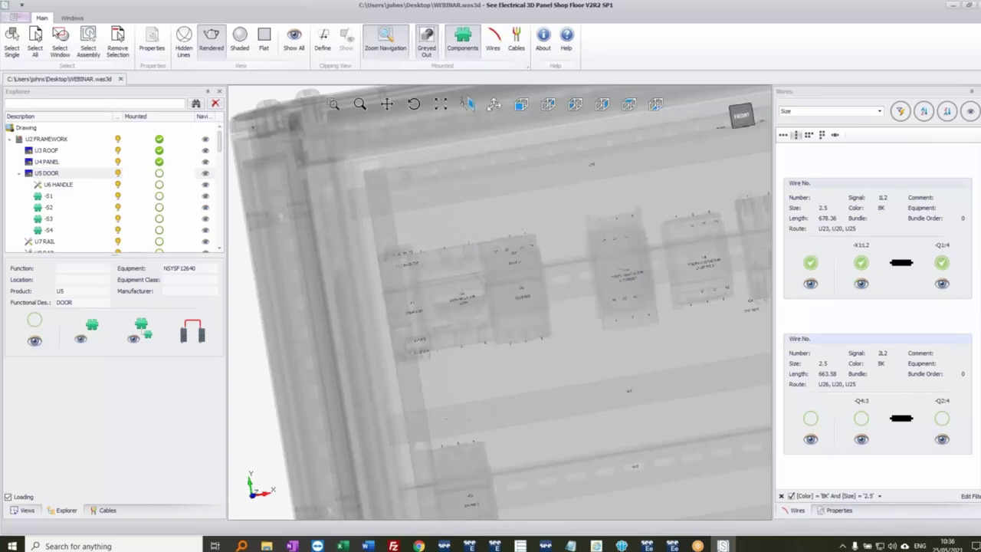
# Step: Hide the U5 DOOR so that the components behind it can be selected in the 3D view
pyautogui.click(700, 232)
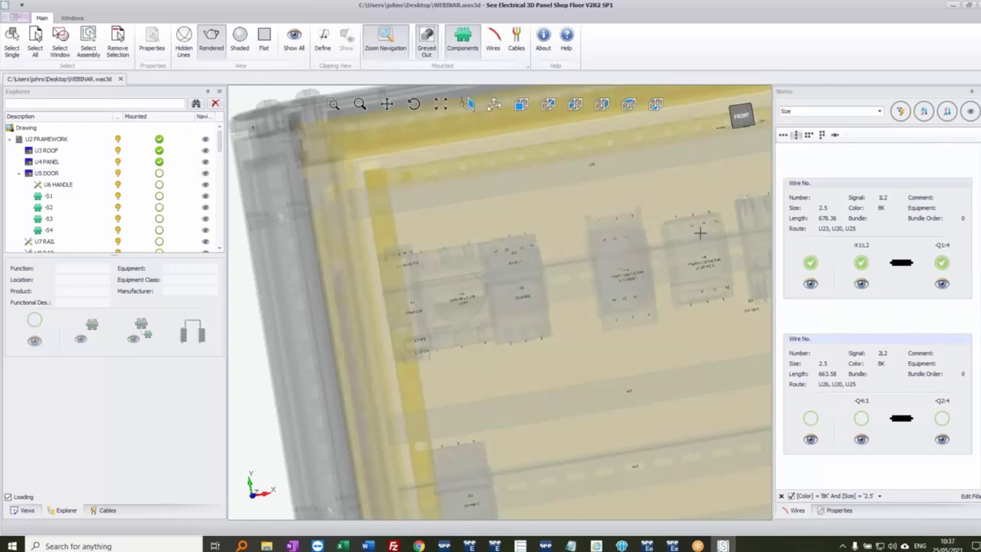
pyautogui.scroll(-4, 699, 233)
pyautogui.moveTo(700, 302); pyautogui.dragTo(493, 244, button='middle')
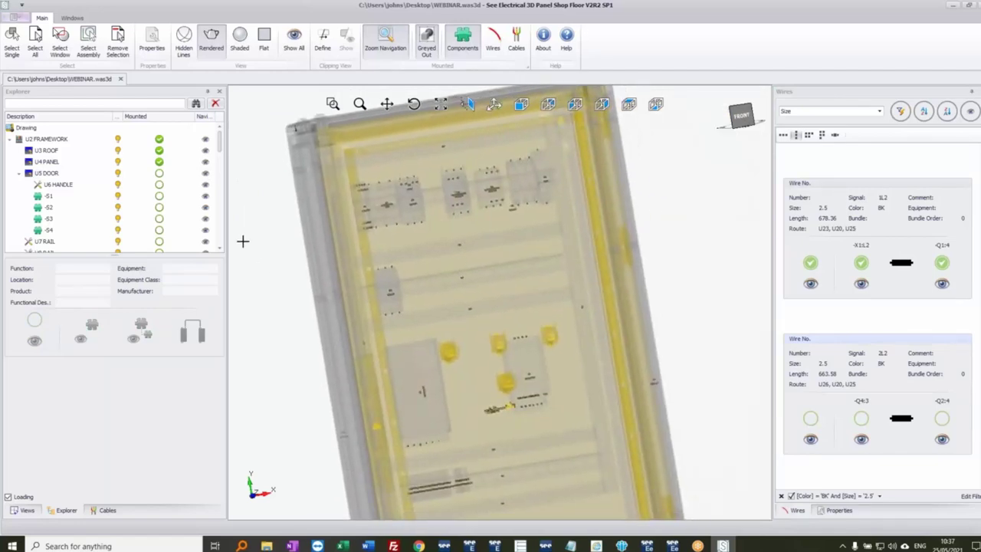
pyautogui.click(548, 243)
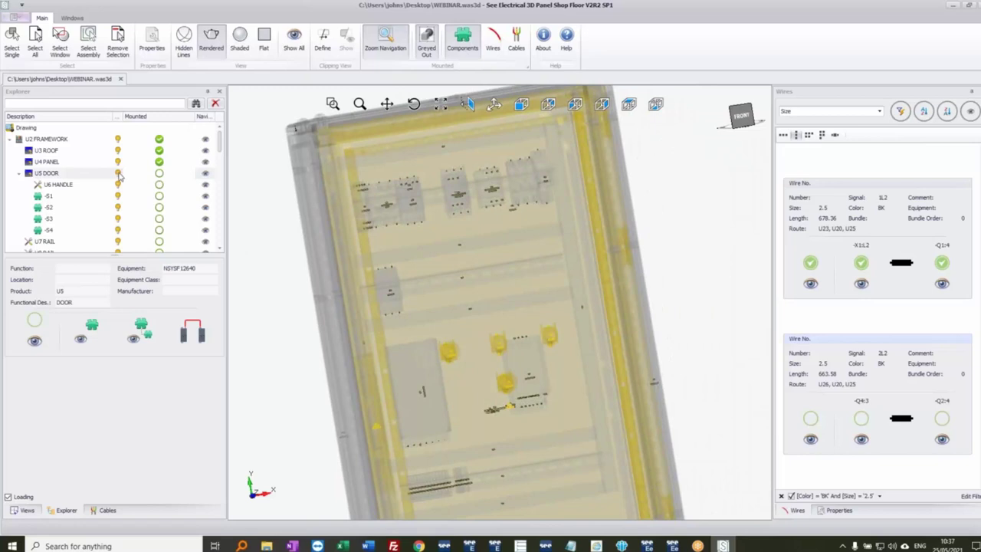
pyautogui.click(119, 176)
# Step: Select the -Q5 pump contactor, limit the wire list to its connected wires and browse them
pyautogui.click(494, 182)
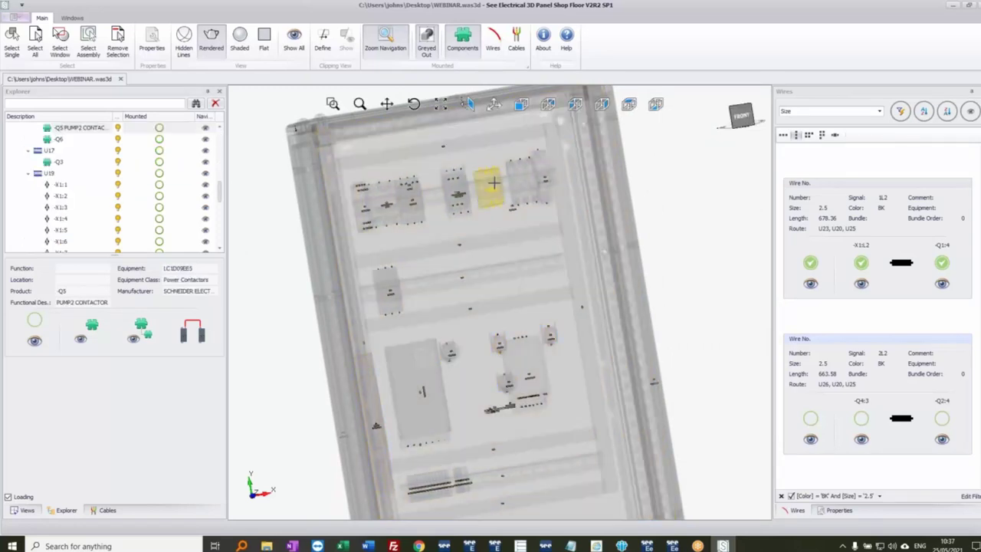
pyautogui.click(192, 331)
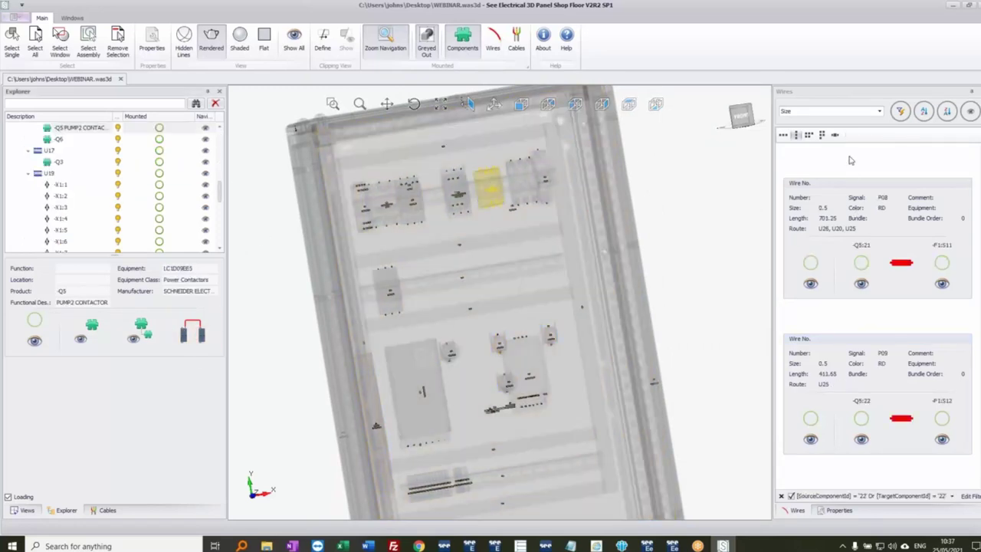
pyautogui.scroll(-2, 843, 366)
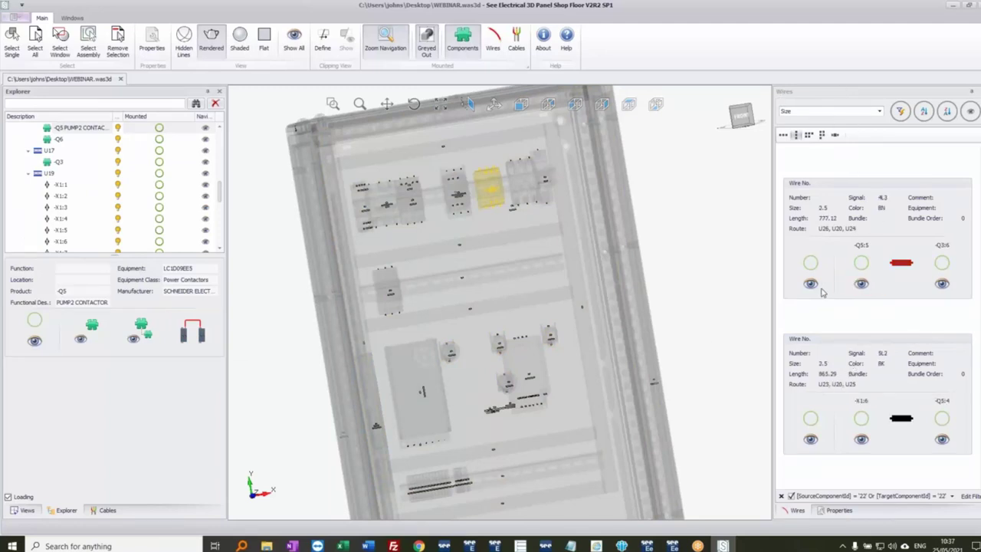
pyautogui.scroll(2, 843, 288)
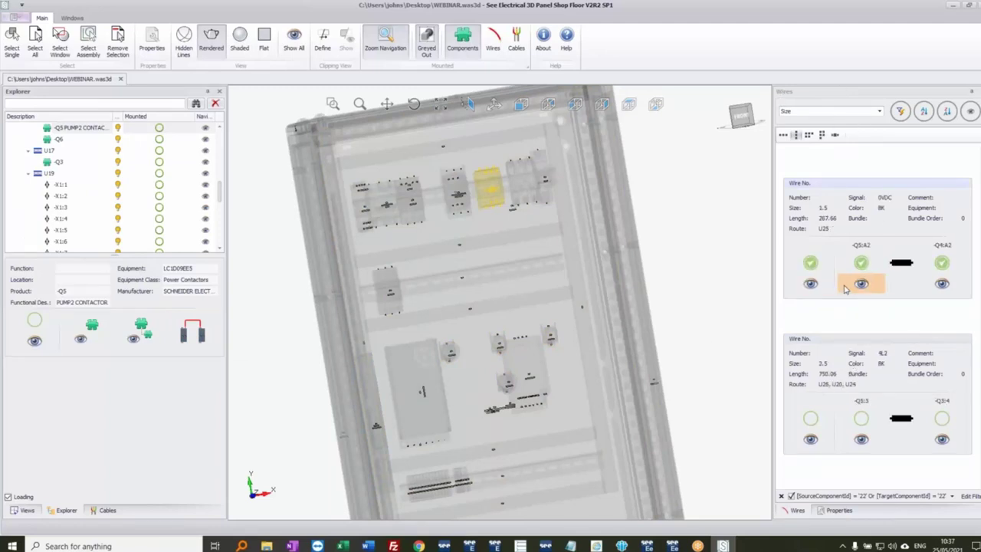
pyautogui.scroll(-1, 845, 289)
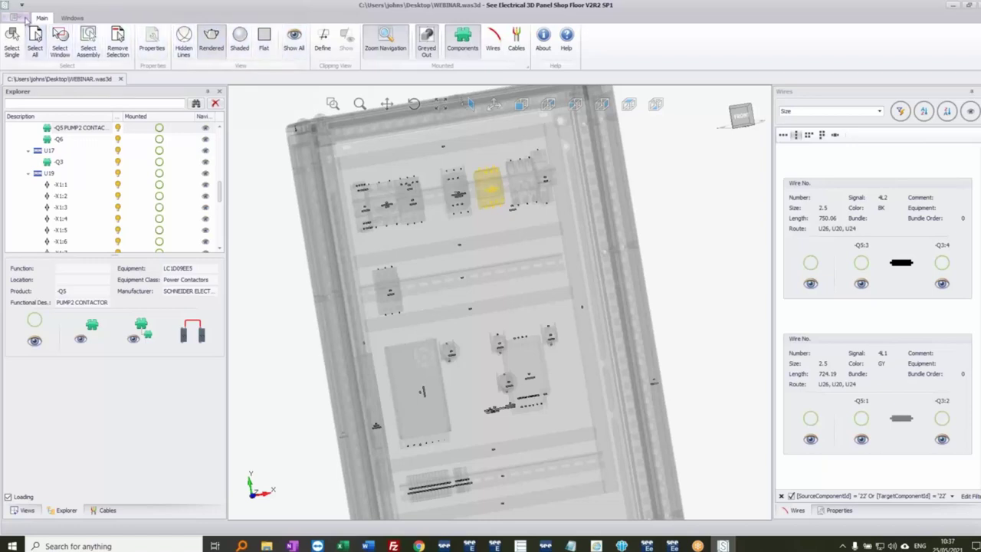
# Step: Close the shop floor session, switch to SEE Electrical and open the 0001 3D LAYOUT of the Webinar May 2021 project
pyautogui.click(15, 17)
pyautogui.click(34, 76)
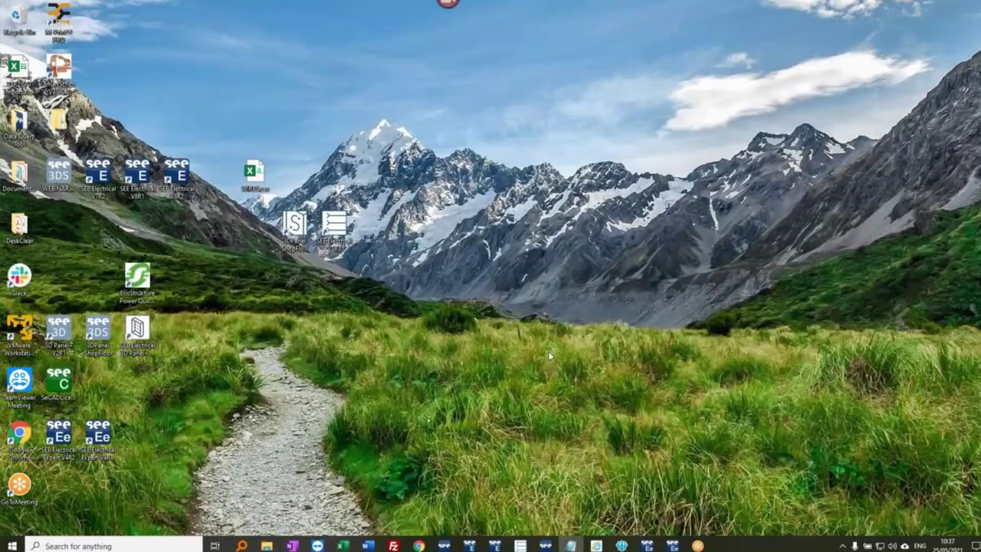
pyautogui.moveTo(520, 545)
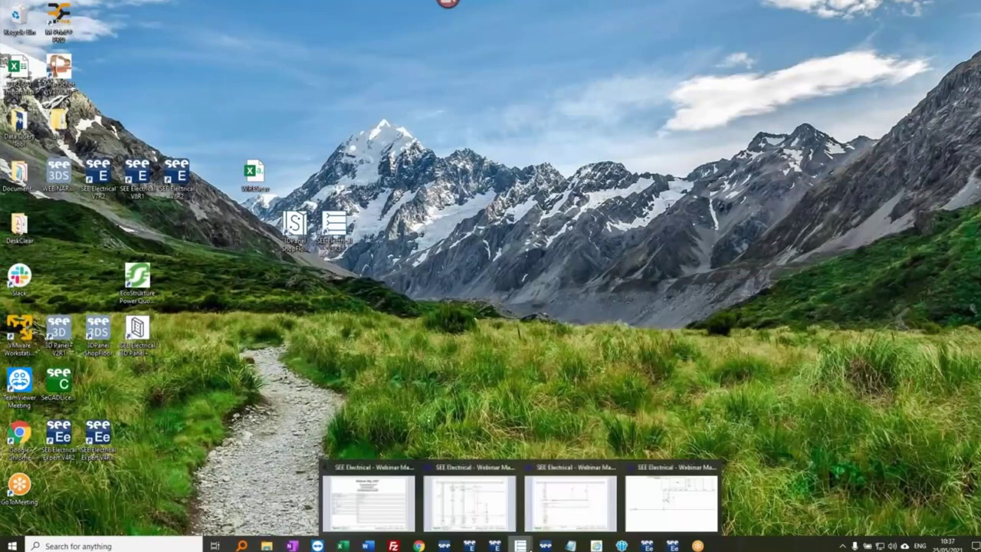
pyautogui.click(671, 502)
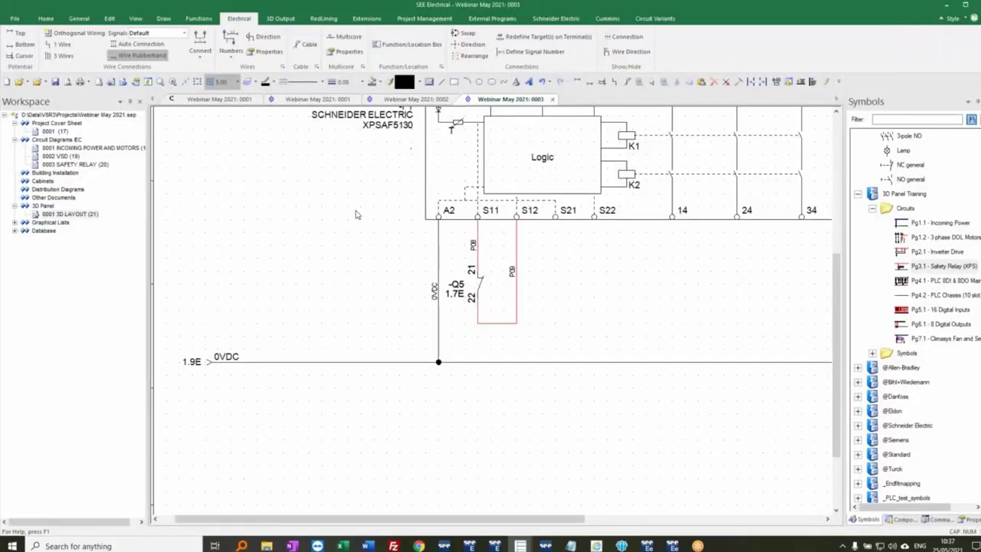
pyautogui.doubleClick(87, 215)
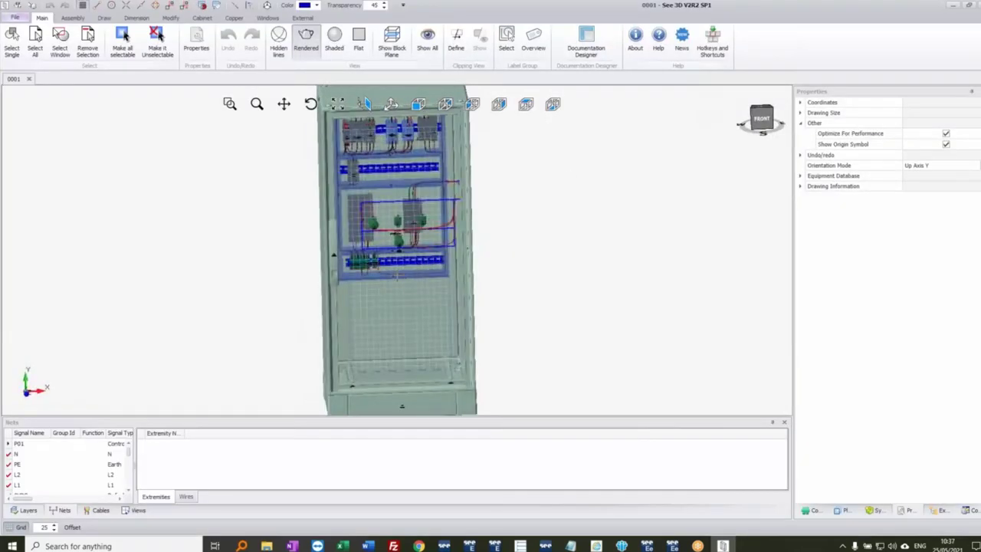
# Step: Import the See Electrical 3D Panel Shop Floor information from WEBINAR.was3d on the Desktop into the cabinet layout
pyautogui.click(10, 17)
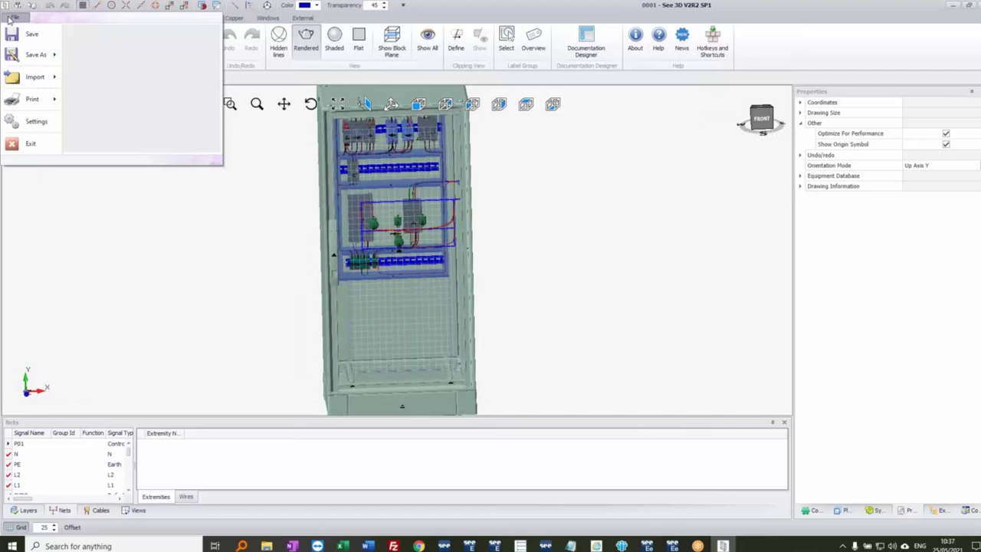
pyautogui.moveTo(23, 86)
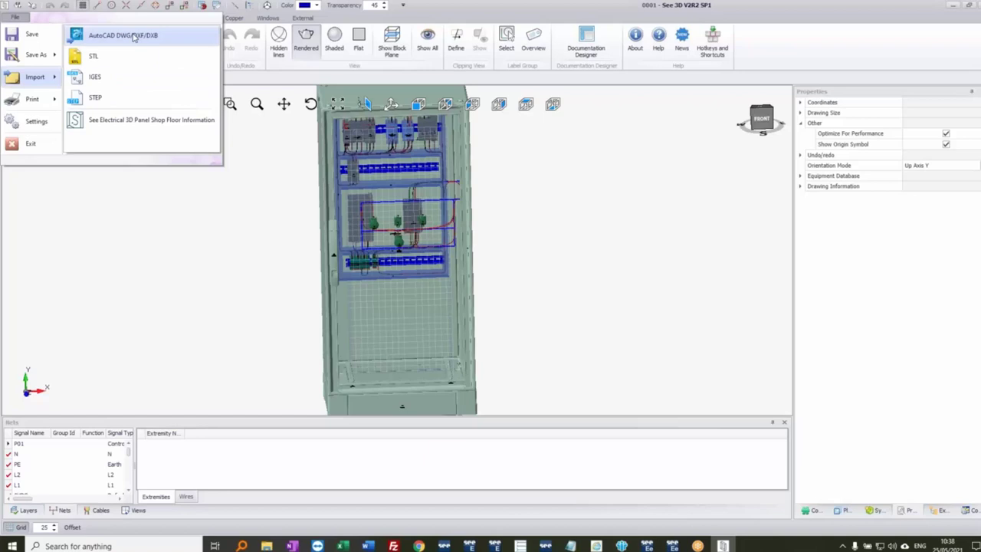
pyautogui.click(148, 125)
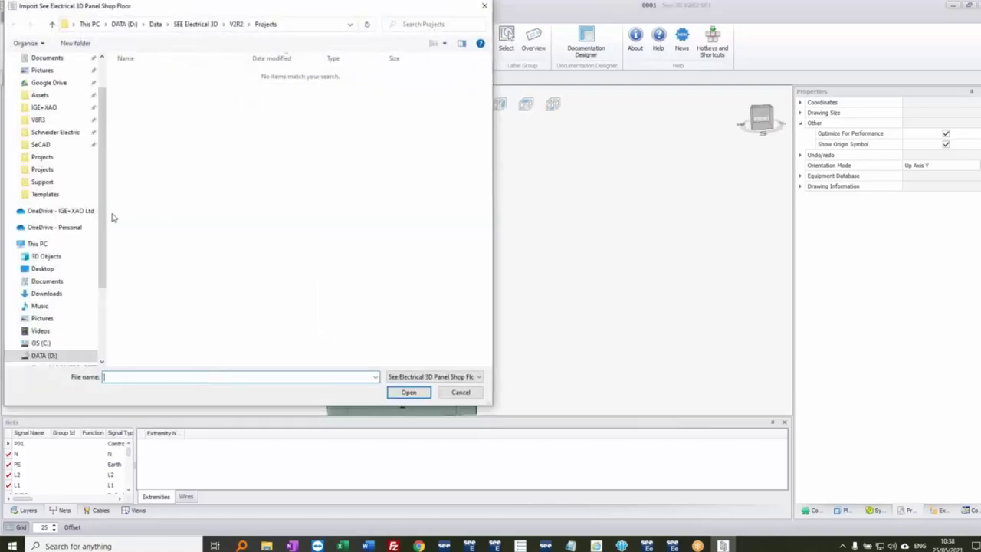
pyautogui.click(52, 269)
pyautogui.click(402, 105)
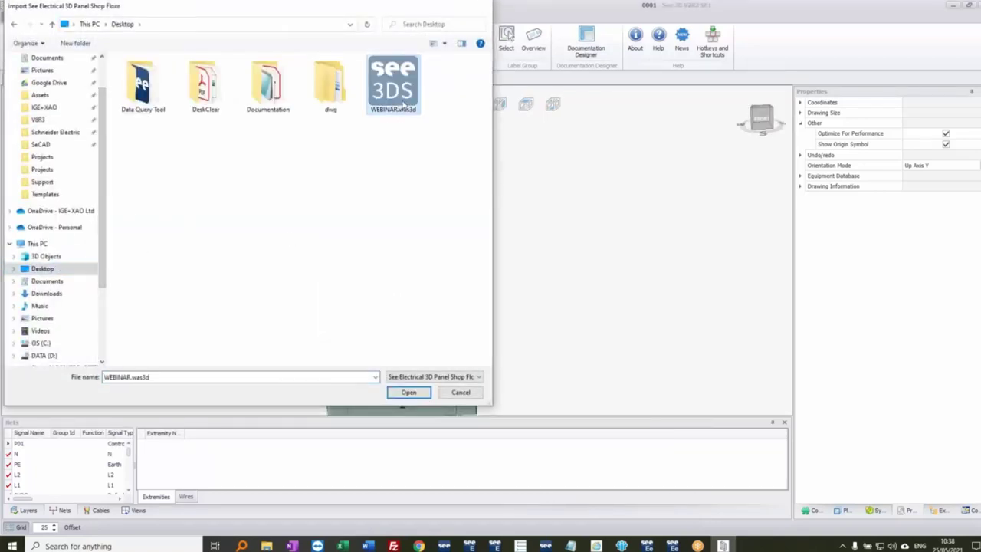
pyautogui.click(408, 392)
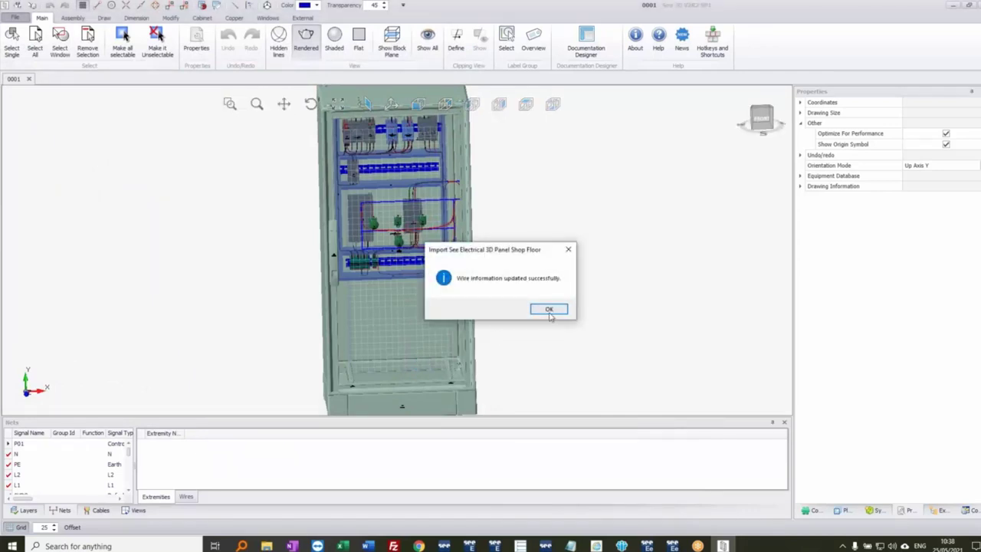
pyautogui.click(549, 313)
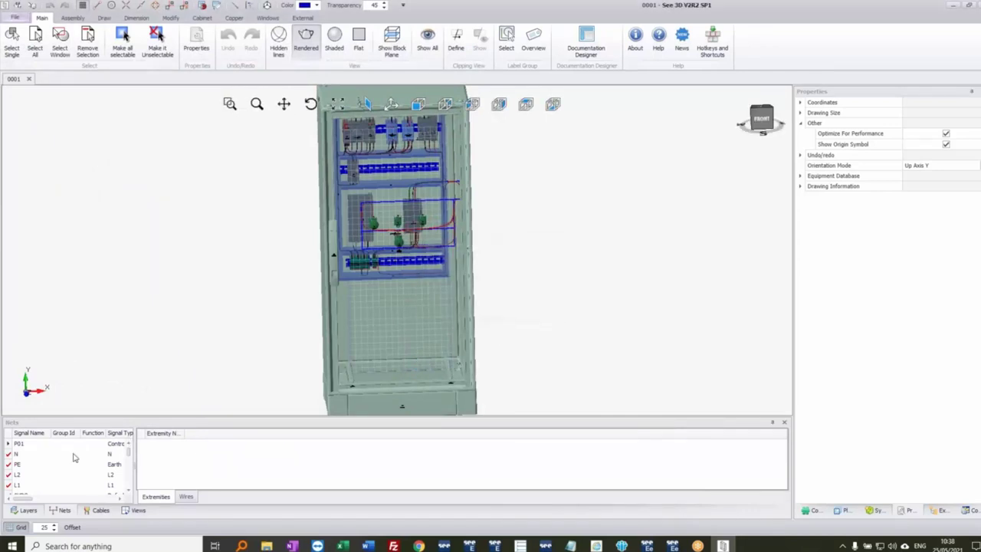
# Step: Switch the nets list to Wires Mode and check which wires are flagged in the Mounted column
pyautogui.click(186, 497)
pyautogui.click(77, 464)
pyautogui.rightClick(76, 465)
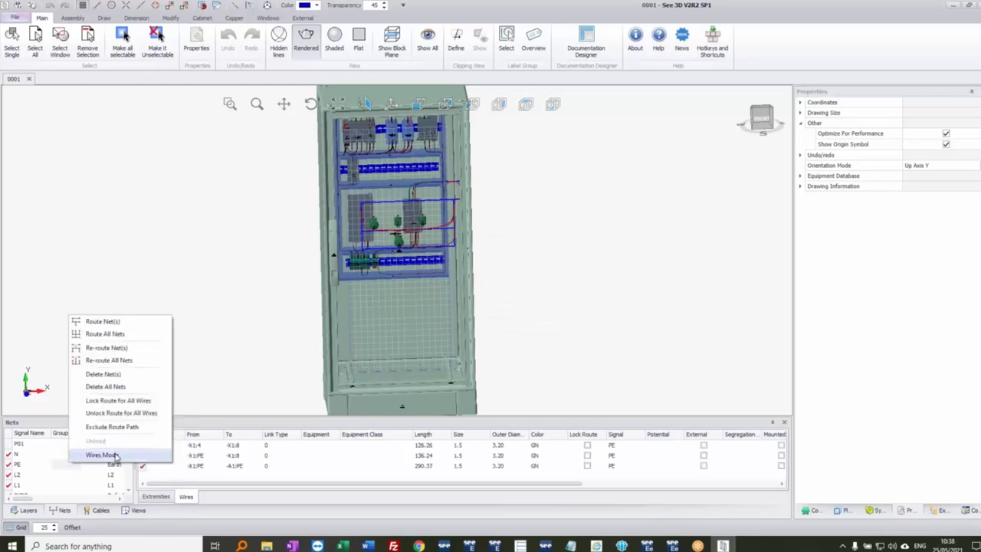
pyautogui.click(113, 455)
pyautogui.moveTo(515, 486); pyautogui.dragTo(682, 487)
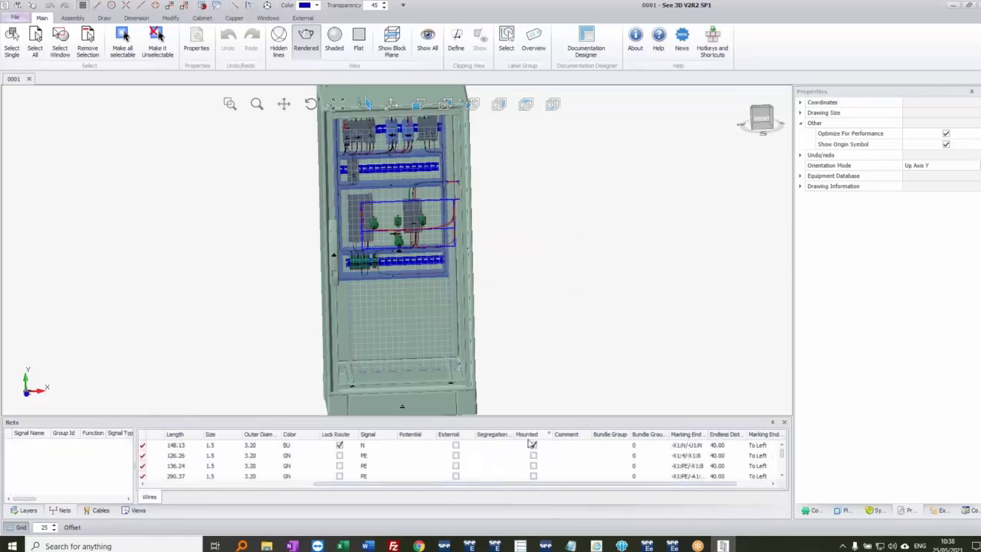
pyautogui.scroll(-2, 547, 464)
pyautogui.scroll(-2, 547, 464)
pyautogui.scroll(1, 547, 464)
pyautogui.scroll(-1, 534, 466)
pyautogui.scroll(-2, 540, 461)
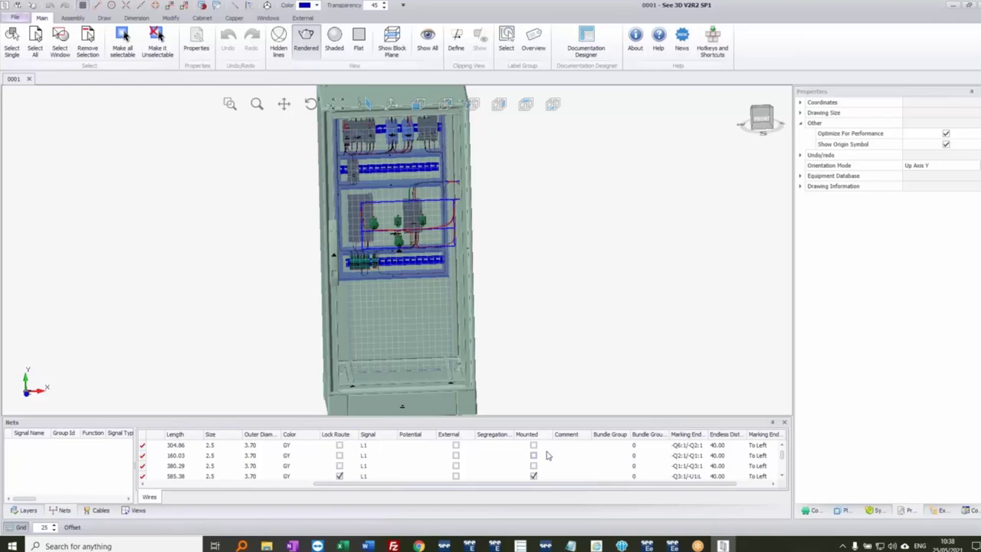
# Step: Generate the drill holes charts for the cabinet's mounting panel and enlarge the preview window to read the hole positions
pyautogui.moveTo(544, 289); pyautogui.dragTo(550, 291, button='middle')
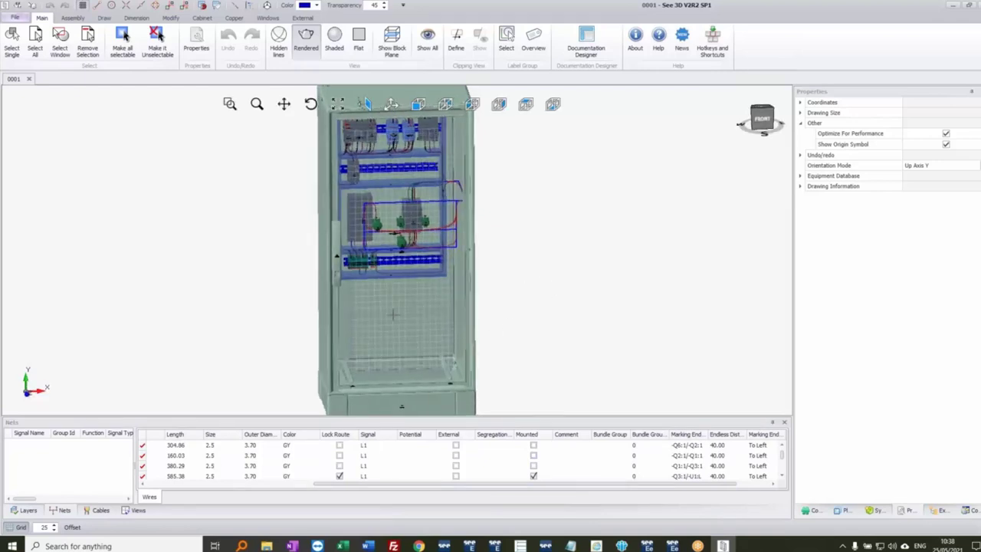
pyautogui.click(409, 315)
pyautogui.rightClick(410, 311)
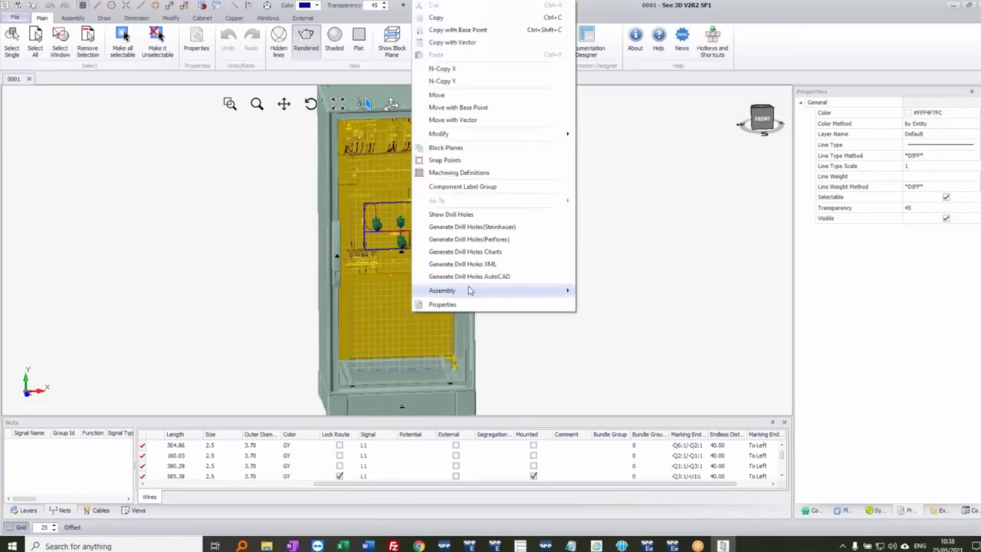
pyautogui.click(498, 252)
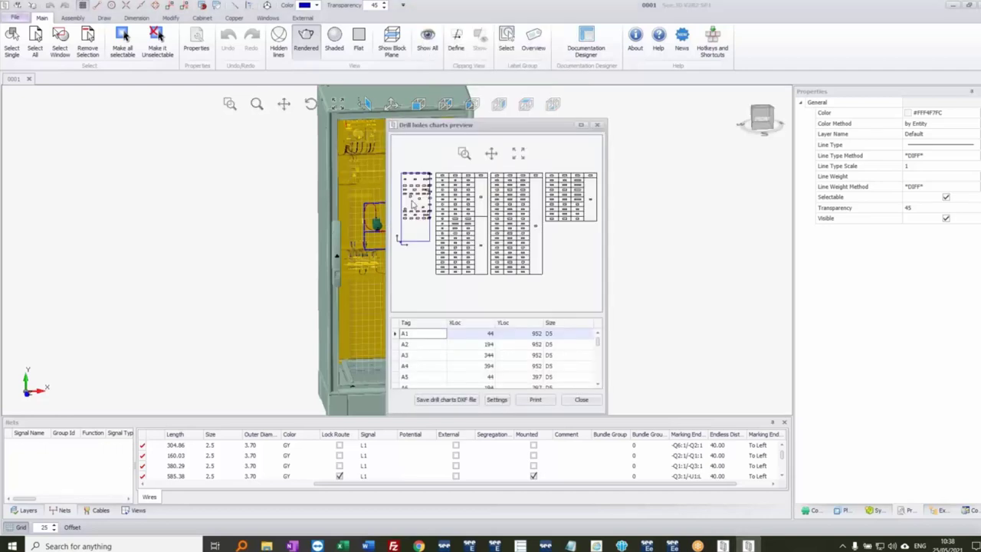
pyautogui.scroll(4, 414, 201)
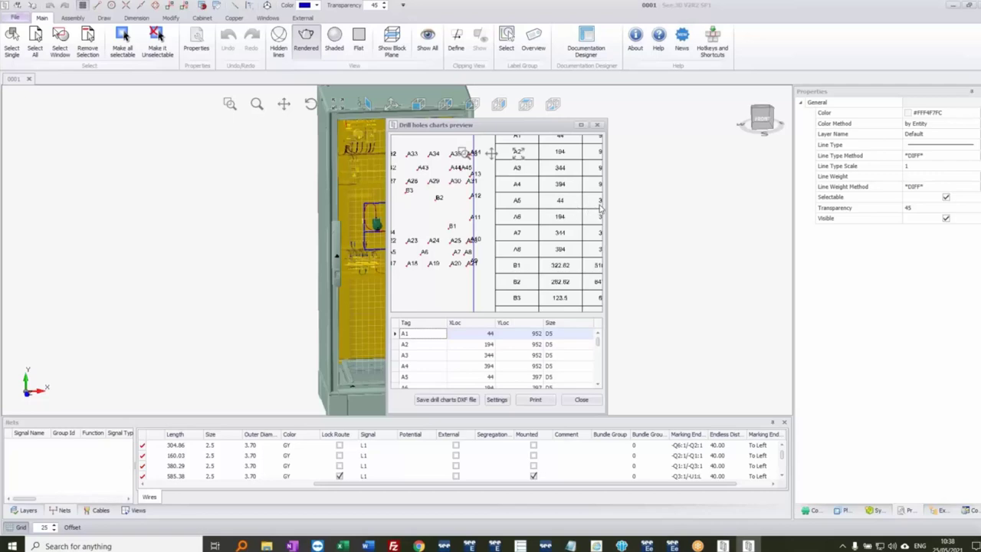
pyautogui.moveTo(613, 203); pyautogui.dragTo(743, 201)
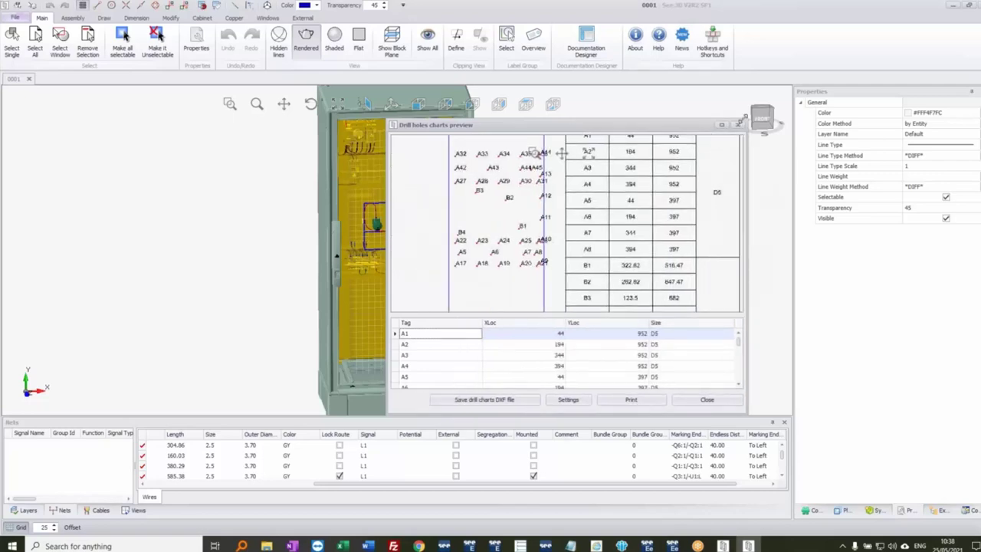
pyautogui.moveTo(742, 121); pyautogui.dragTo(856, 34)
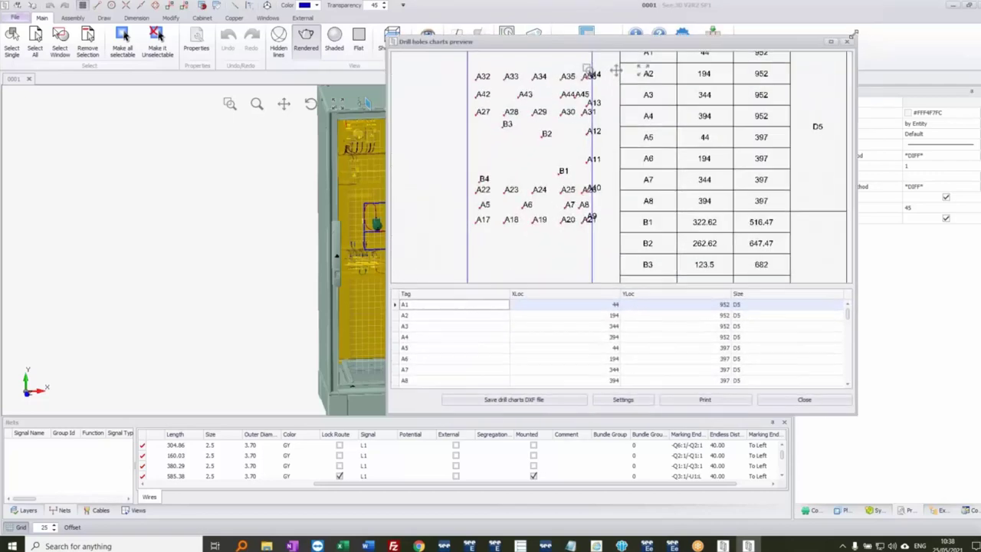
# Step: Enable Show Boundary of Components in the drill chart settings and inspect the component outlines in the preview
pyautogui.click(622, 399)
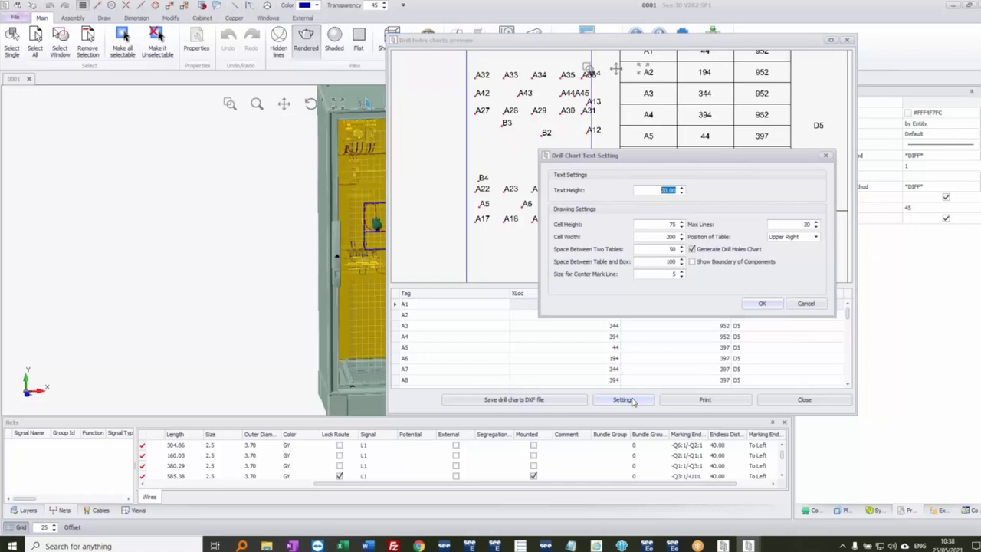
pyautogui.click(692, 262)
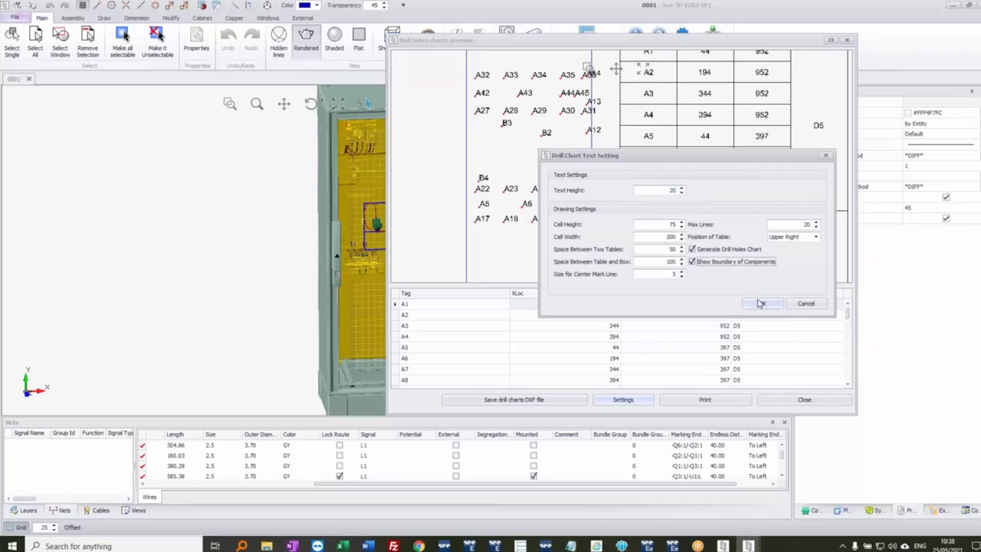
pyautogui.click(762, 304)
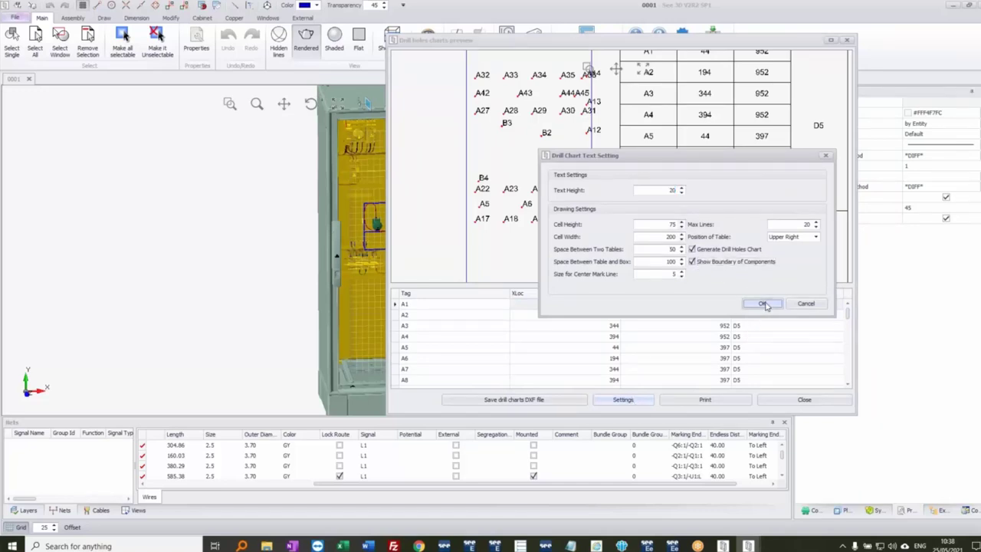
pyautogui.scroll(4, 445, 142)
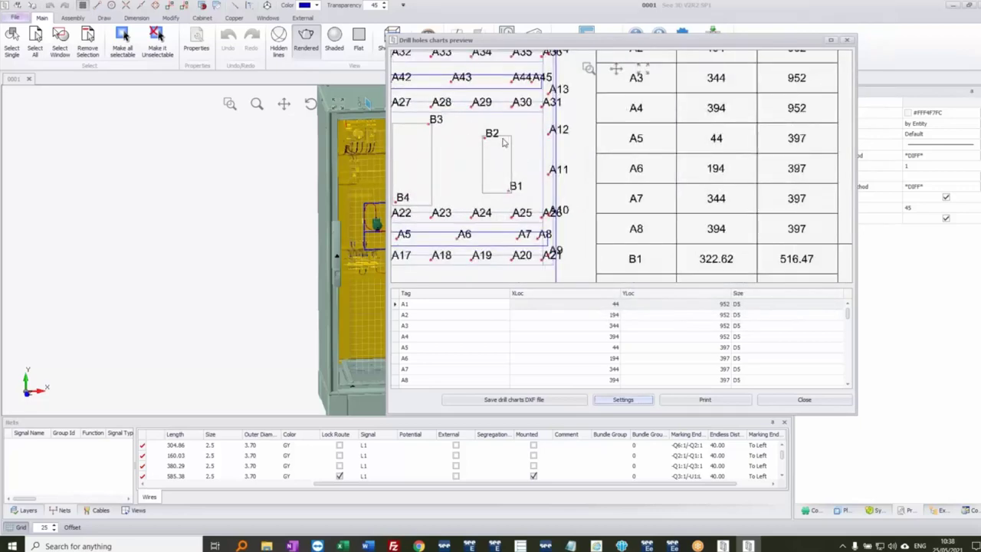
# Step: Compare drill holes B1 and B2 in the preview with their positions in the chart, and close the drill holes charts preview
pyautogui.scroll(3, 513, 199)
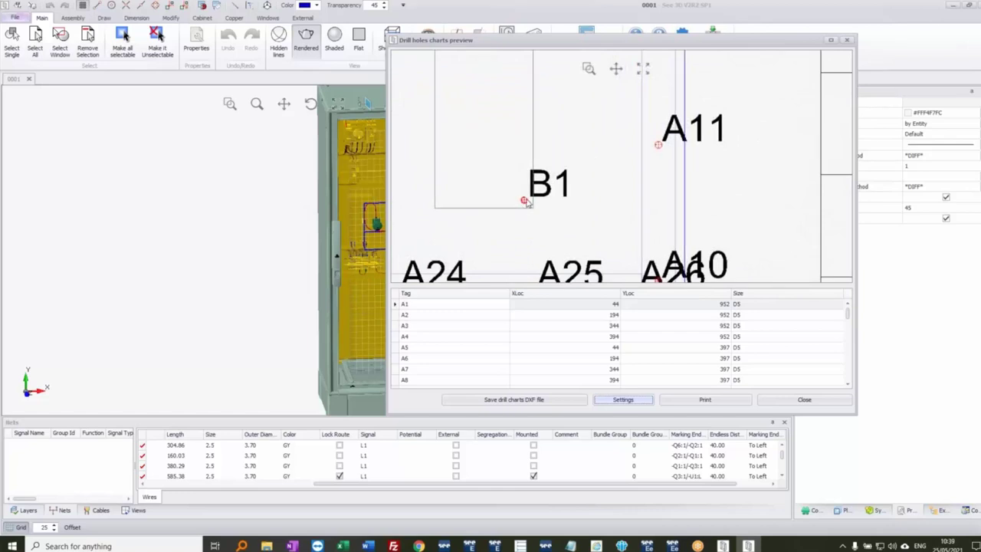
pyautogui.scroll(-5, 519, 202)
pyautogui.scroll(-2, 674, 201)
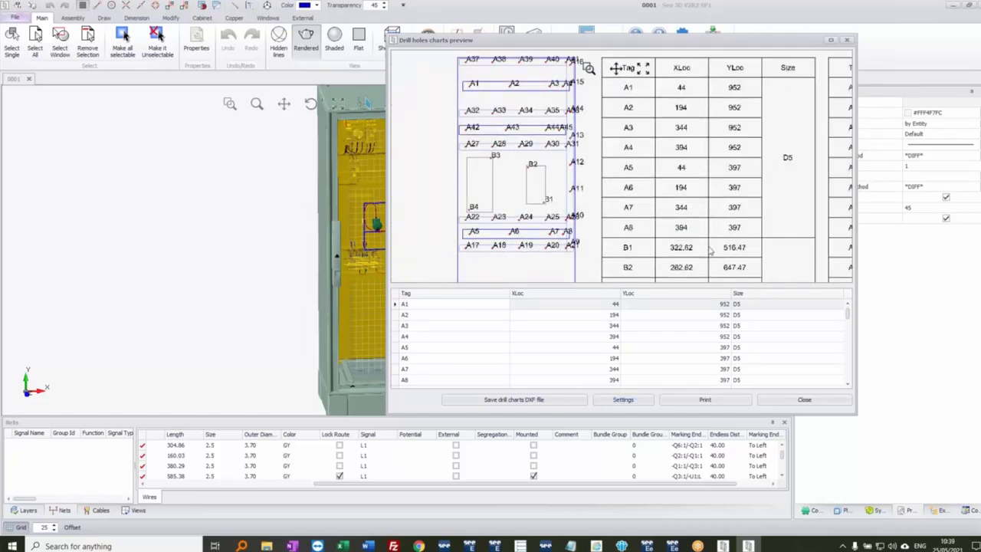
pyautogui.scroll(-1, 722, 263)
pyautogui.scroll(5, 690, 238)
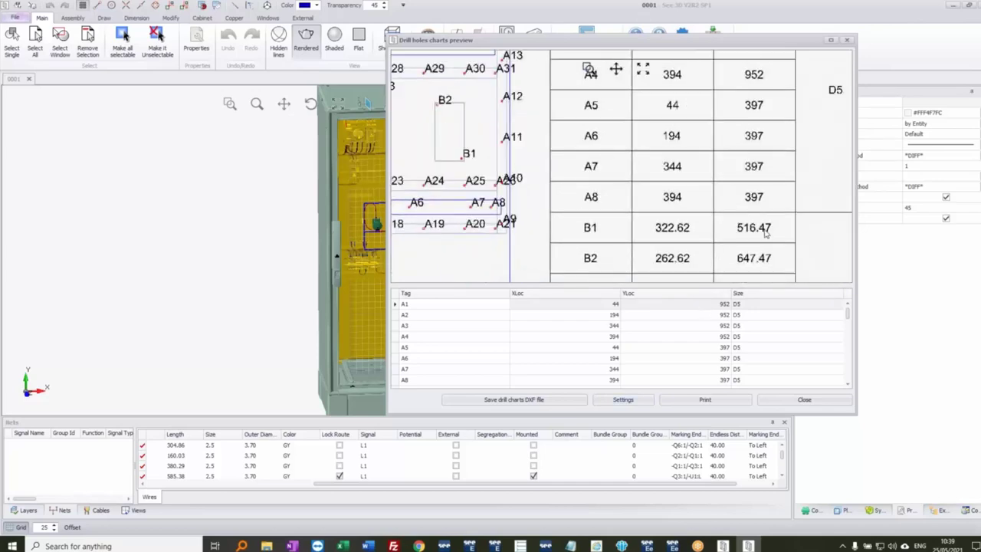
pyautogui.click(847, 39)
pyautogui.click(295, 253)
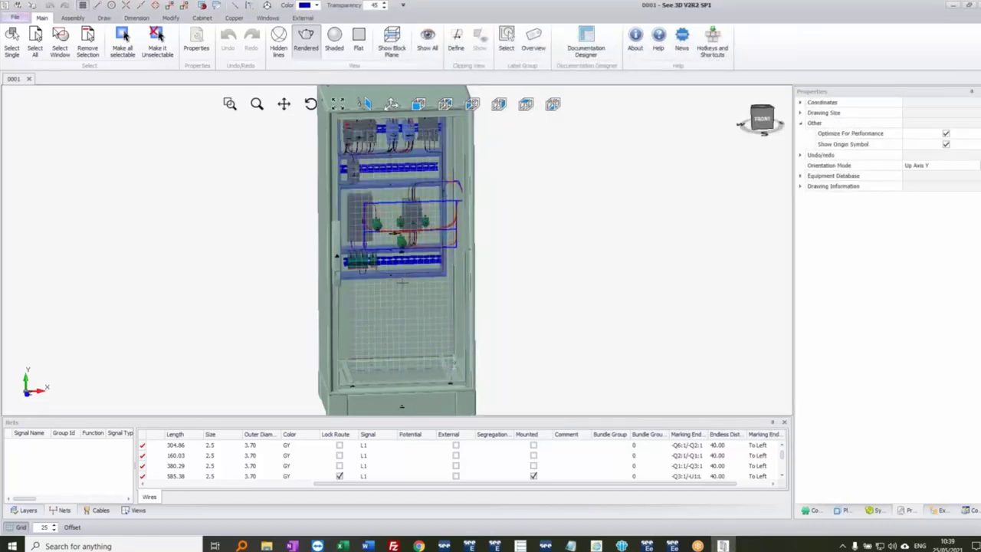
# Step: Go from the main isolator -Q1 in the 3D cabinet layout to its symbol in the SEE Electrical circuit diagram
pyautogui.moveTo(426, 317); pyautogui.dragTo(412, 281, button='middle')
pyautogui.keyDown('ctrl'); pyautogui.moveTo(415, 232); pyautogui.dragTo(393, 288, button='middle'); pyautogui.keyUp('ctrl')
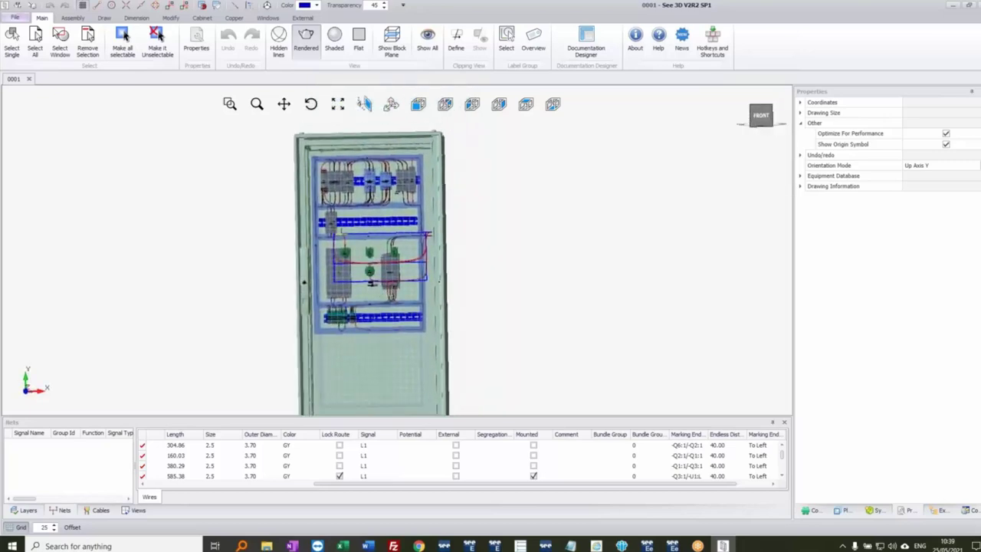
pyautogui.scroll(8, 365, 223)
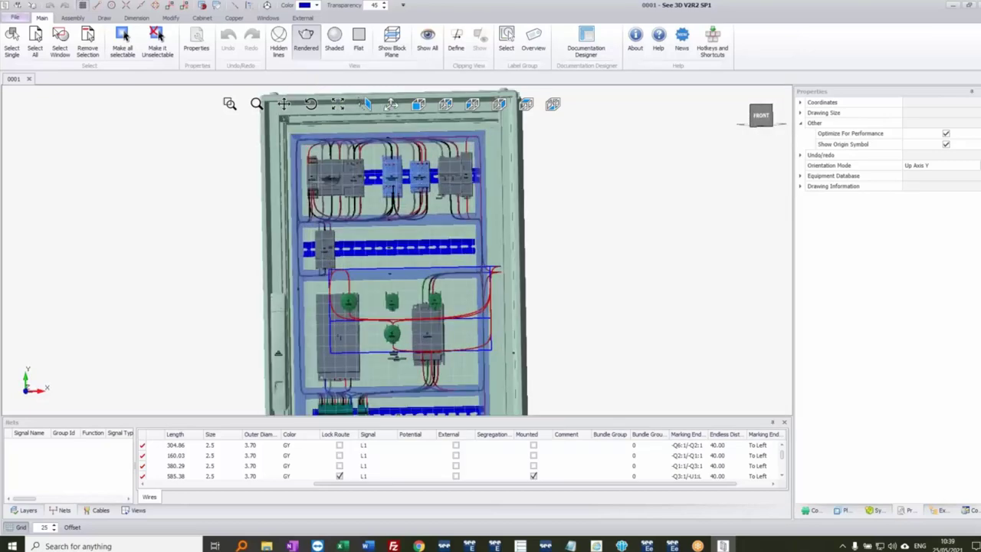
pyautogui.scroll(3, 348, 205)
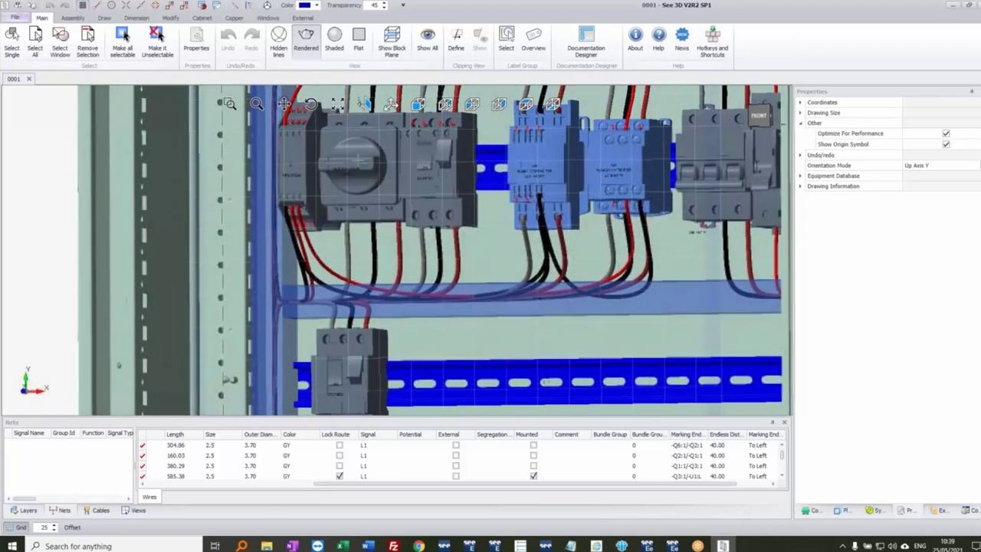
pyautogui.click(348, 168)
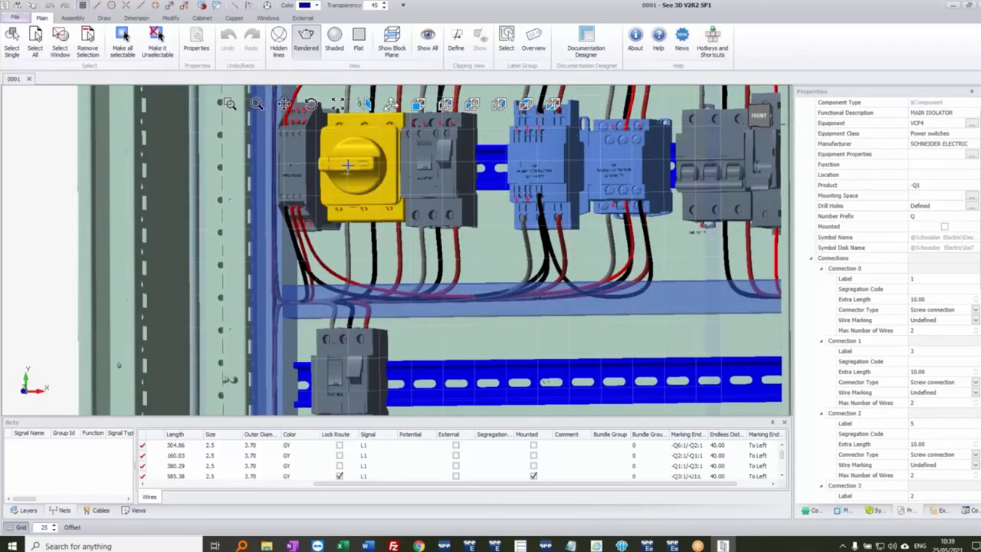
pyautogui.rightClick(348, 166)
pyautogui.moveTo(456, 386)
pyautogui.click(535, 384)
pyautogui.click(456, 305)
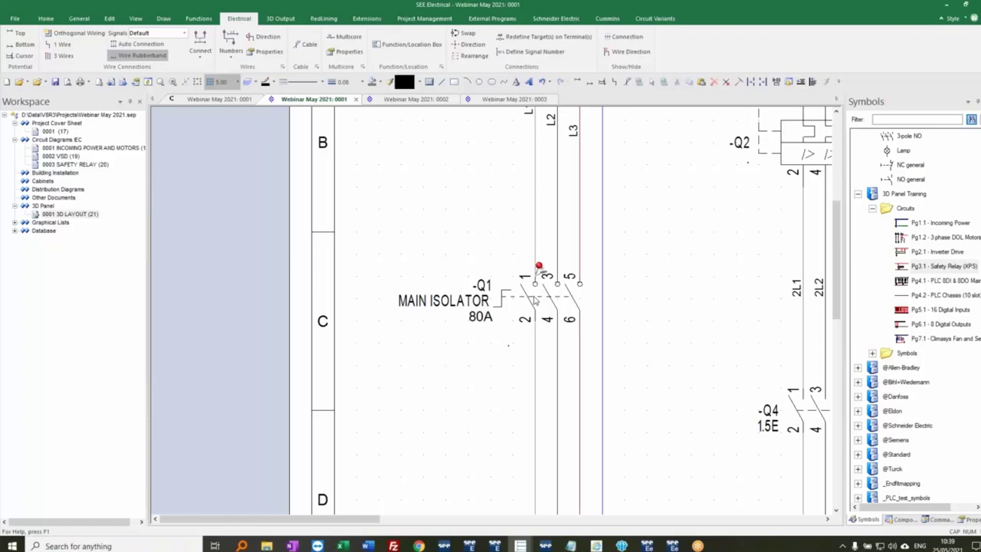
# Step: Remove type VCF4 from the main isolator -Q1's selected equipment and filter the equipment database for VCF3
pyautogui.doubleClick(534, 300)
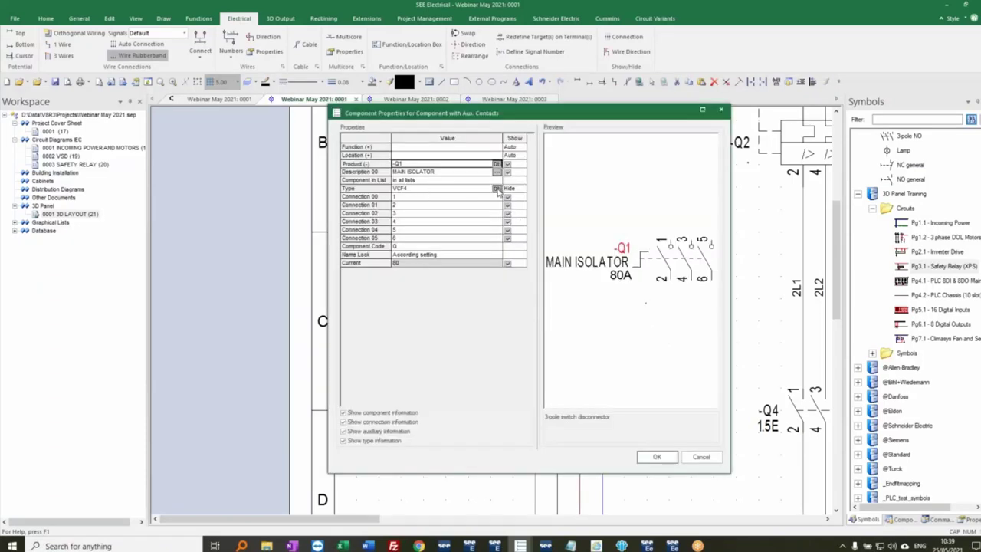
pyautogui.click(498, 190)
pyautogui.click(497, 188)
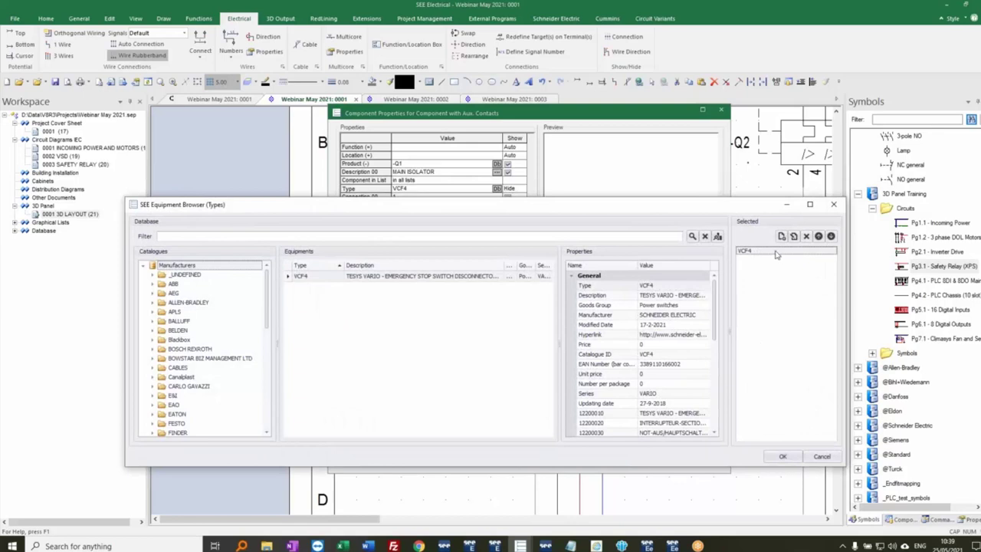
pyautogui.click(806, 236)
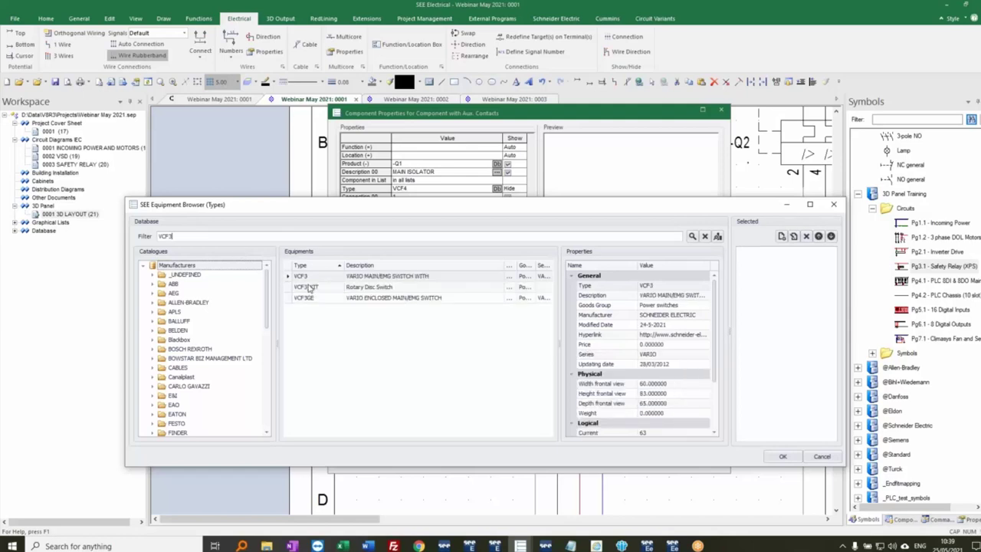
# Step: Examine the properties of VCF3_KIT and the three subtypes assigned to it
pyautogui.click(319, 290)
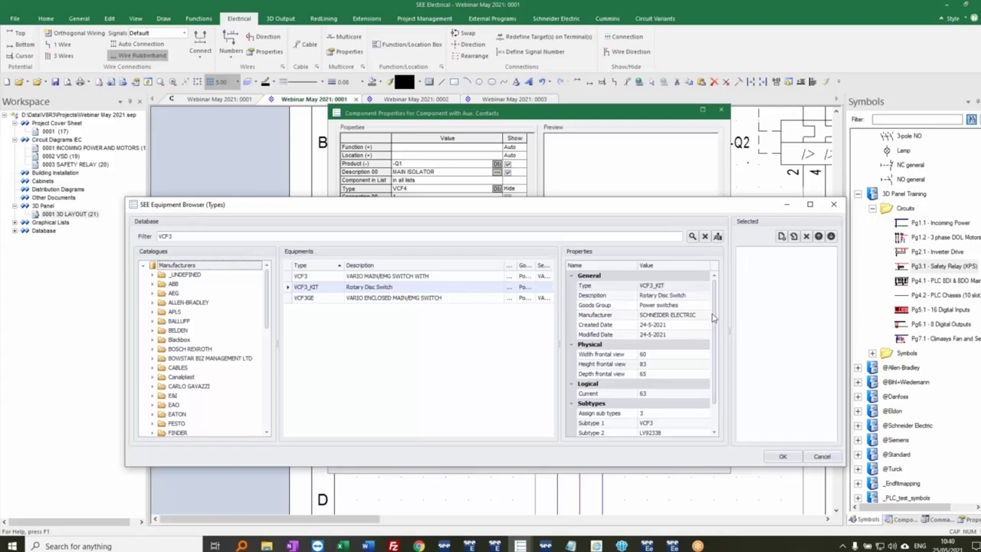
pyautogui.scroll(-1, 713, 319)
pyautogui.click(659, 403)
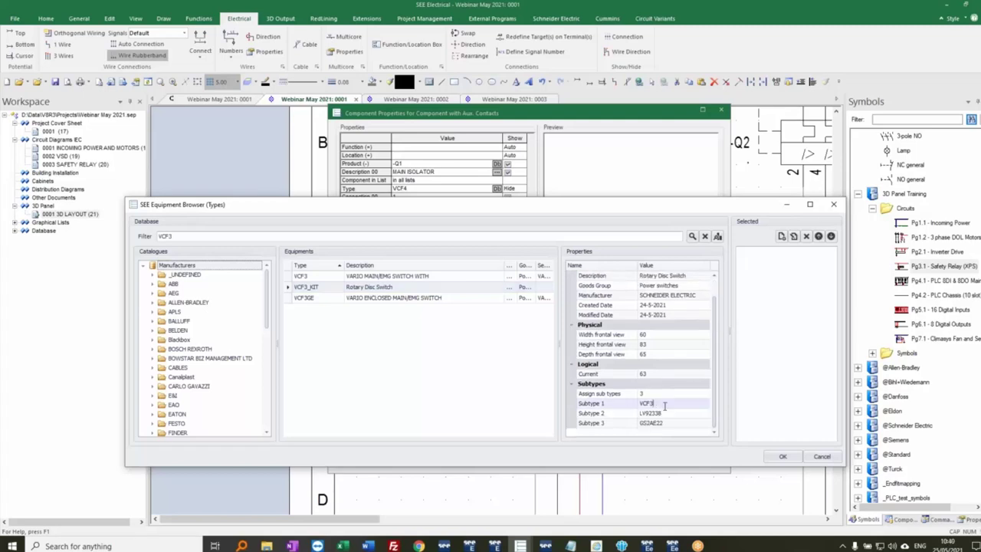
pyautogui.click(668, 413)
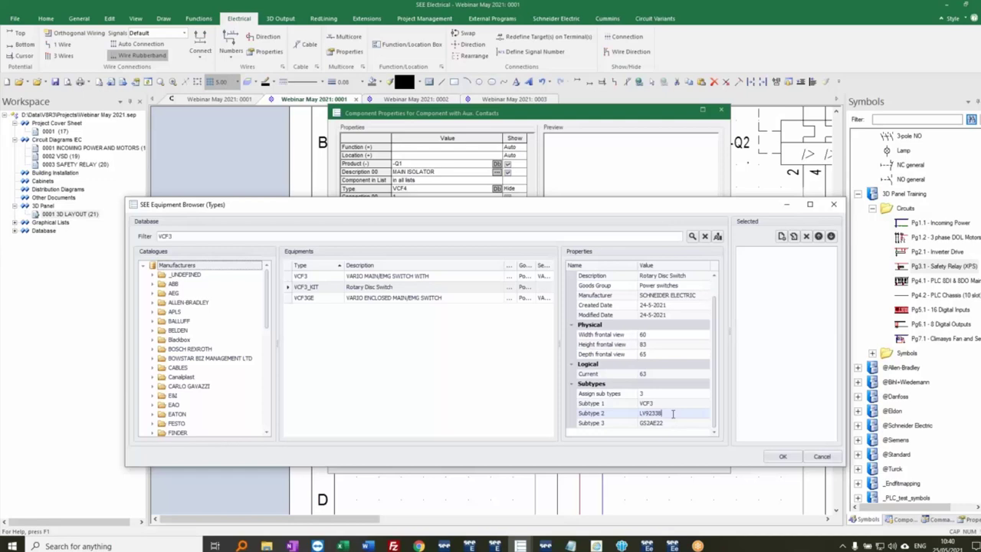
pyautogui.click(672, 426)
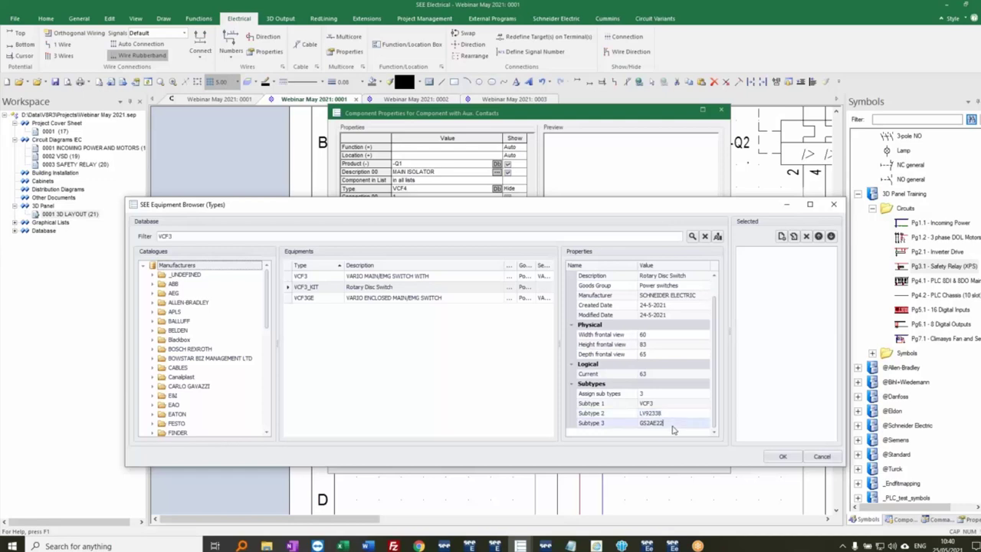
# Step: Assign VCF3_KIT as the type of the main isolator -Q1 and apply the component properties
pyautogui.doubleClick(320, 290)
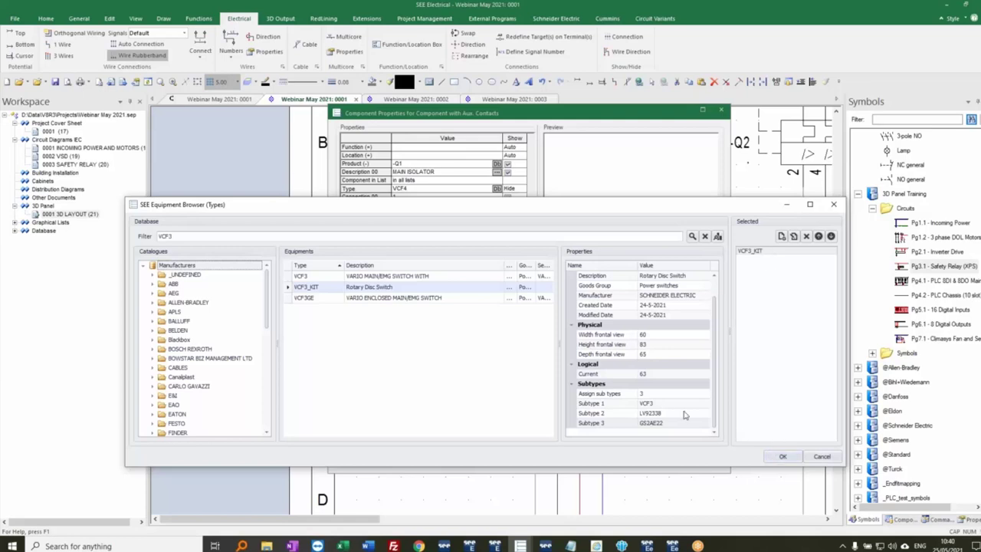
pyautogui.click(784, 457)
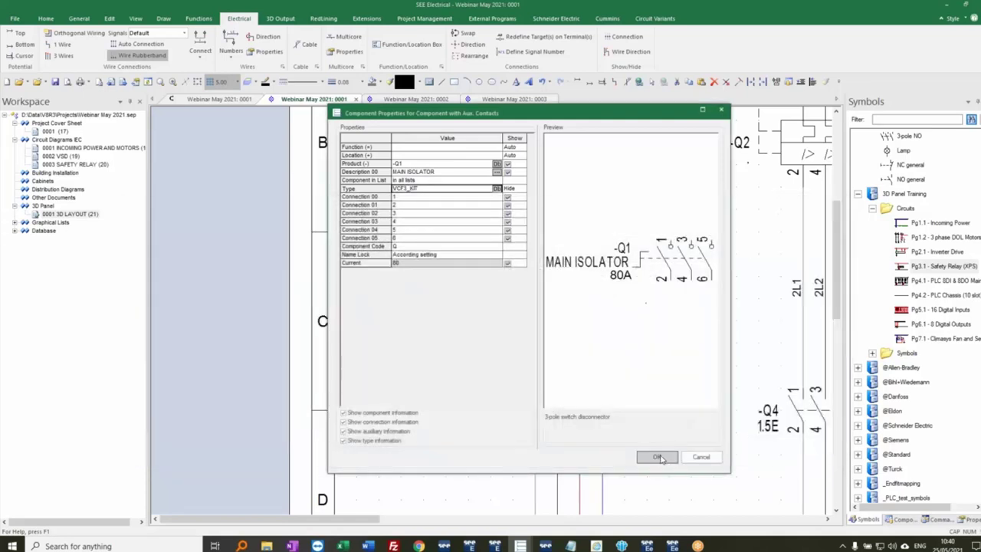
pyautogui.click(661, 458)
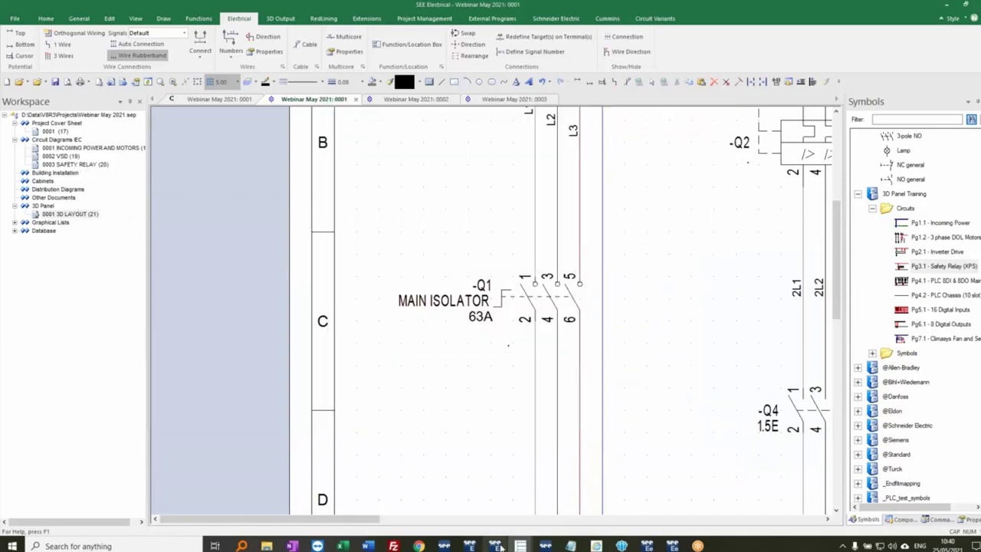
# Step: Reopen the 0001 3D LAYOUT and mark all electrical components without reference to schematic, examining which ones are highlighted in the cabinet
pyautogui.moveTo(520, 546)
pyautogui.doubleClick(62, 215)
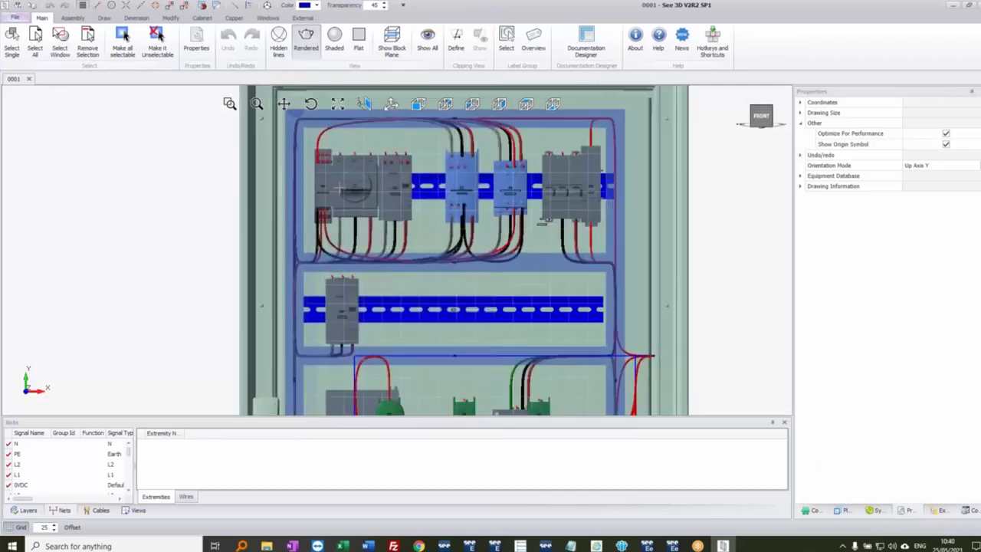
pyautogui.click(813, 511)
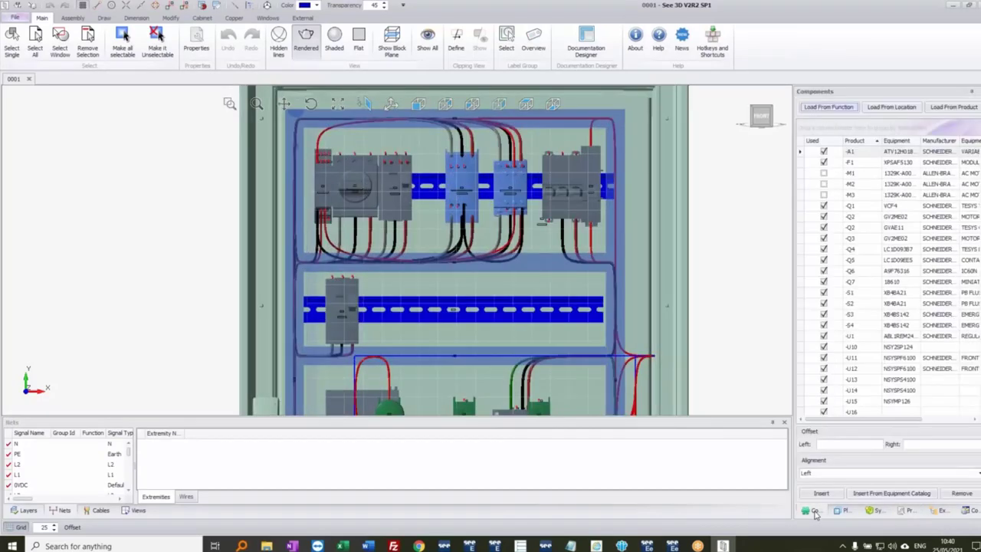
pyautogui.rightClick(854, 244)
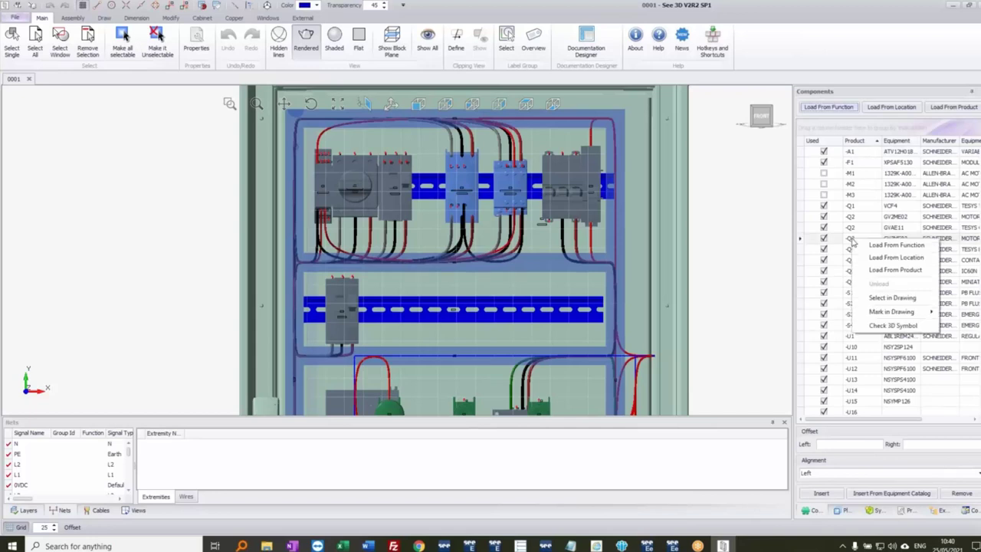
pyautogui.moveTo(886, 314)
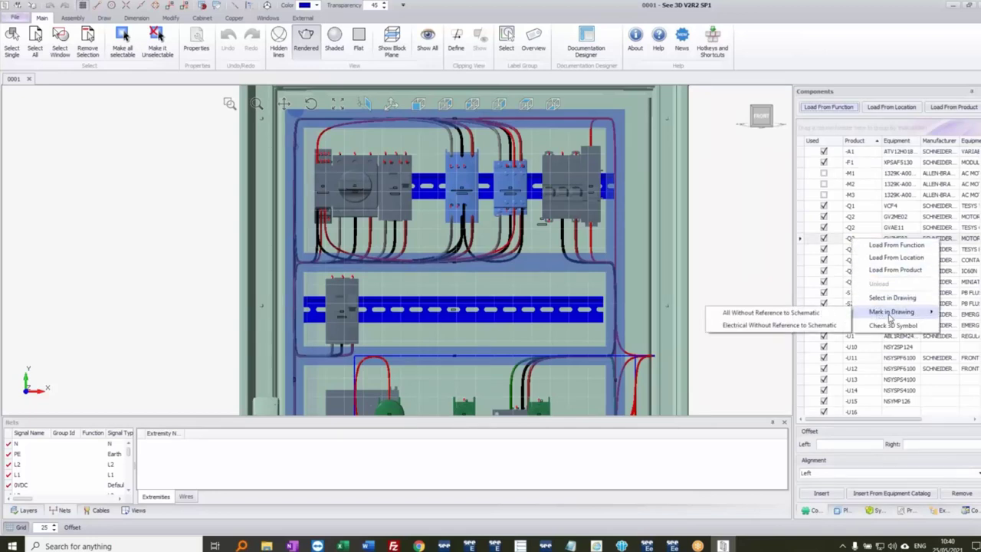
pyautogui.click(806, 326)
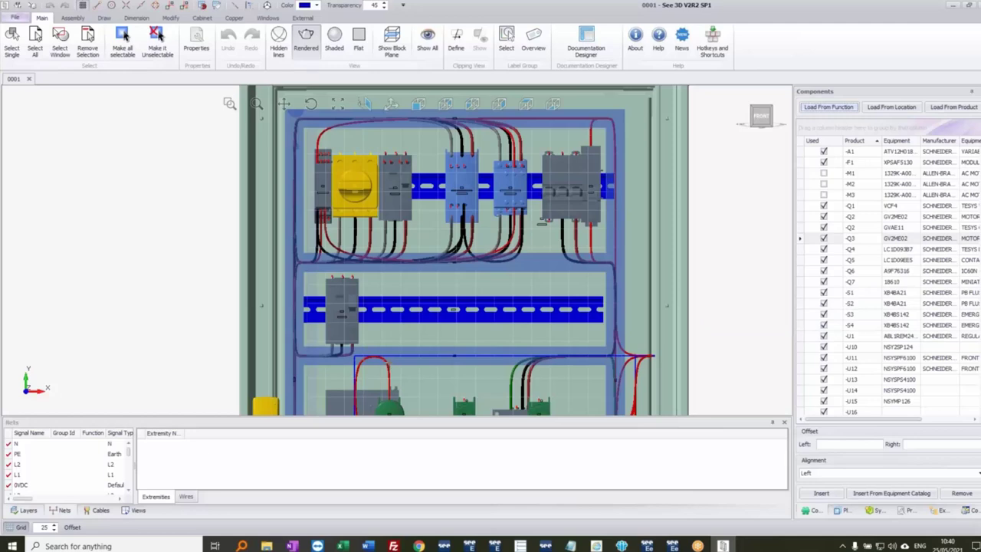
pyautogui.moveTo(313, 406); pyautogui.dragTo(309, 252, button='middle')
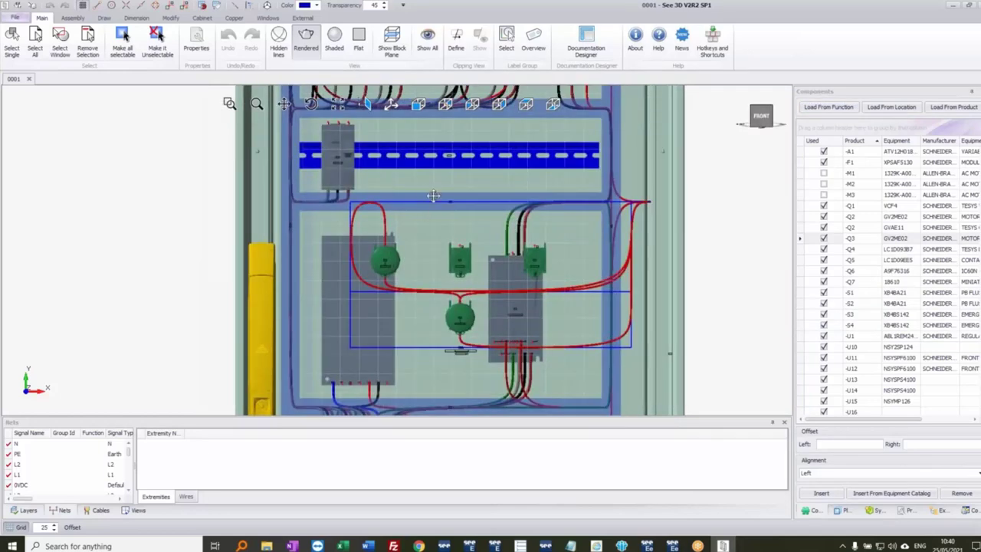
pyautogui.scroll(3, 433, 196)
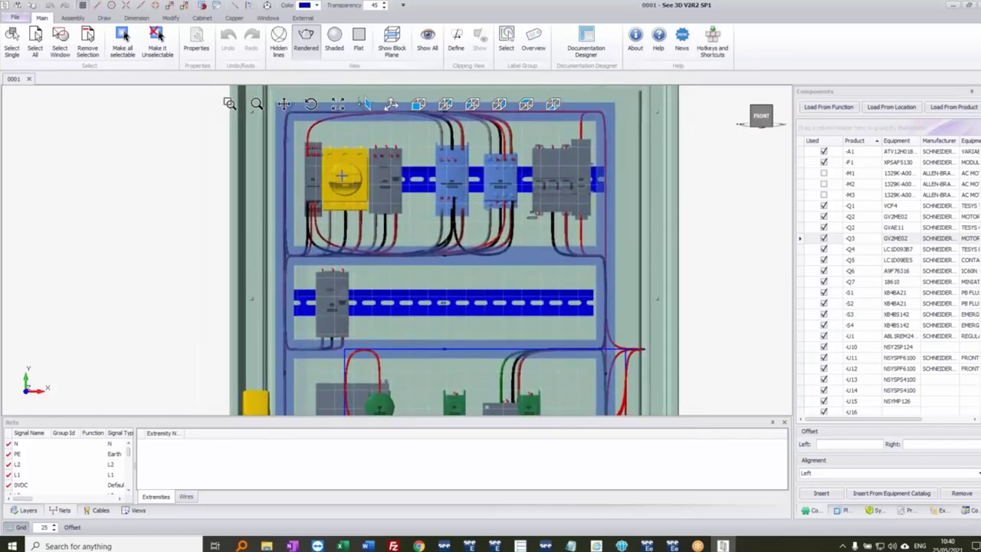
# Step: Delete the outdated main isolator from the upper mounting rail and reload the component list from the {Empty} function
pyautogui.click(184, 209)
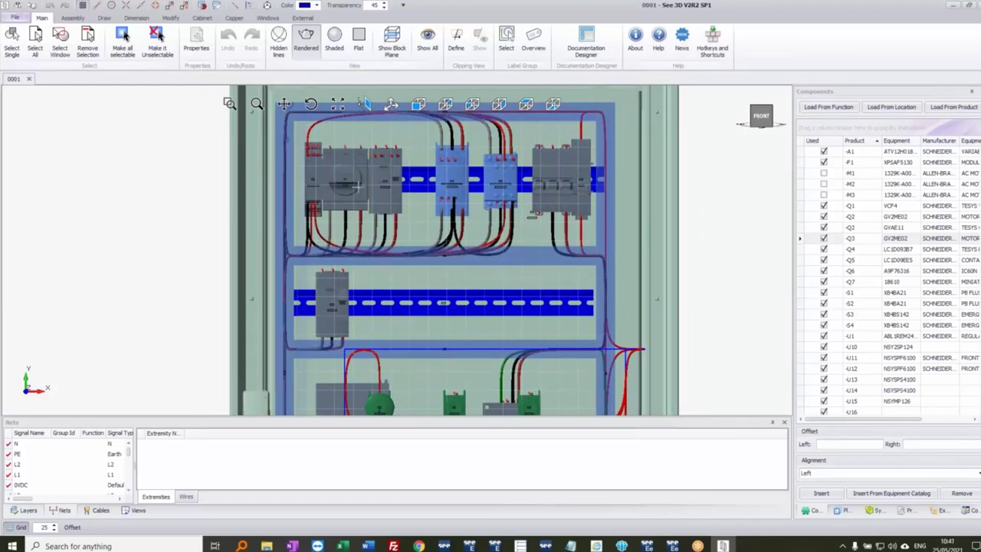
pyautogui.click(357, 185)
pyautogui.press('Delete')
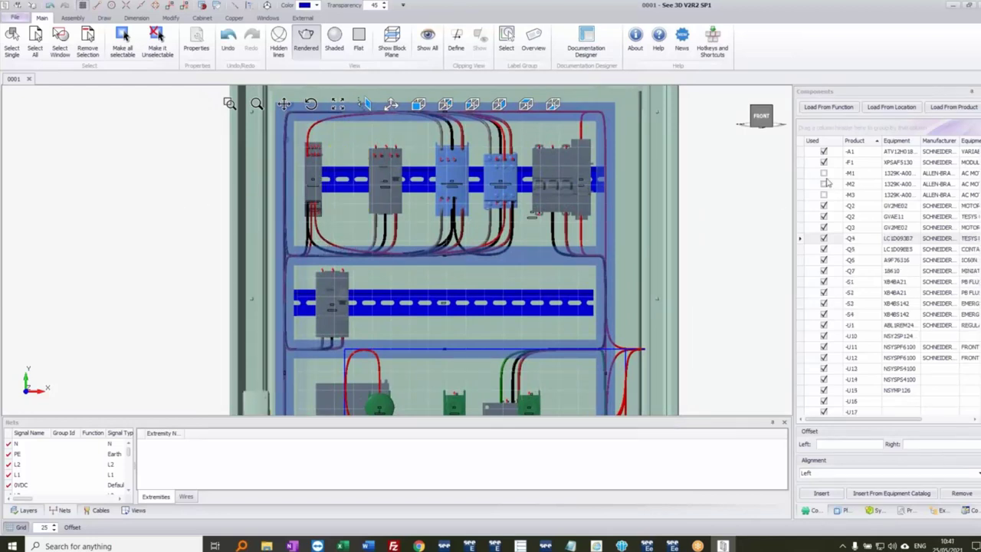
pyautogui.click(834, 109)
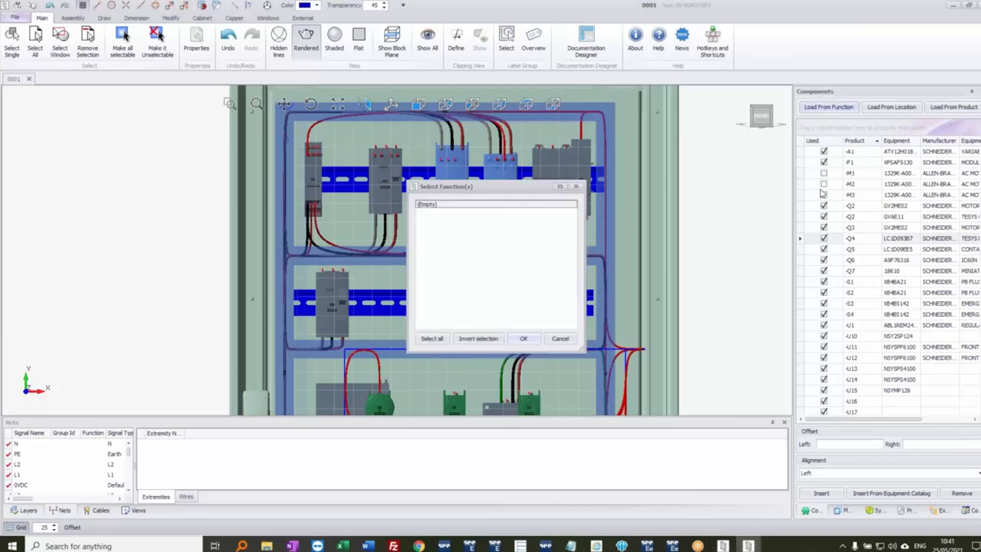
pyautogui.click(523, 338)
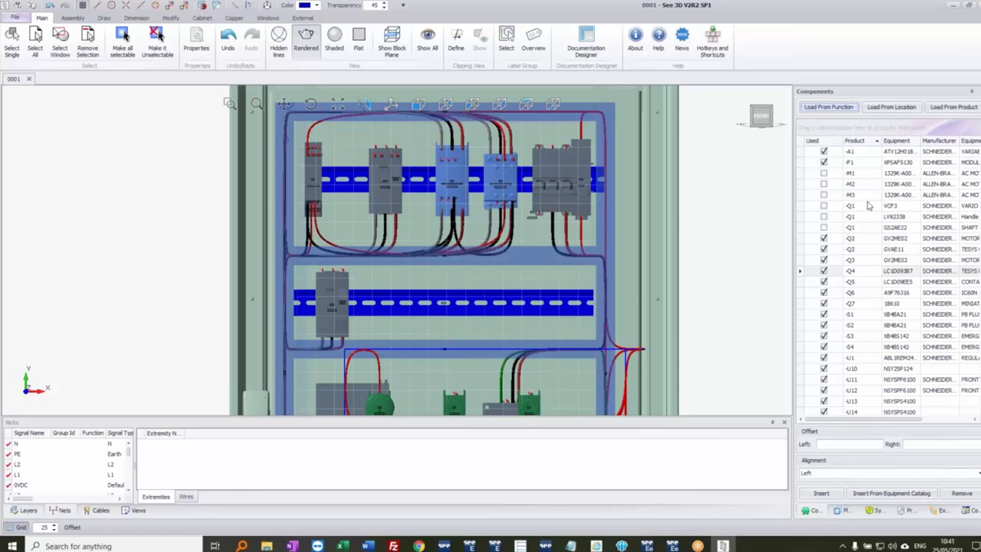
# Step: Insert the VCF3 switch of -Q1 without the rest of its assembly, placing it beside the breaker near the second mounting rail
pyautogui.click(823, 206)
pyautogui.click(824, 206)
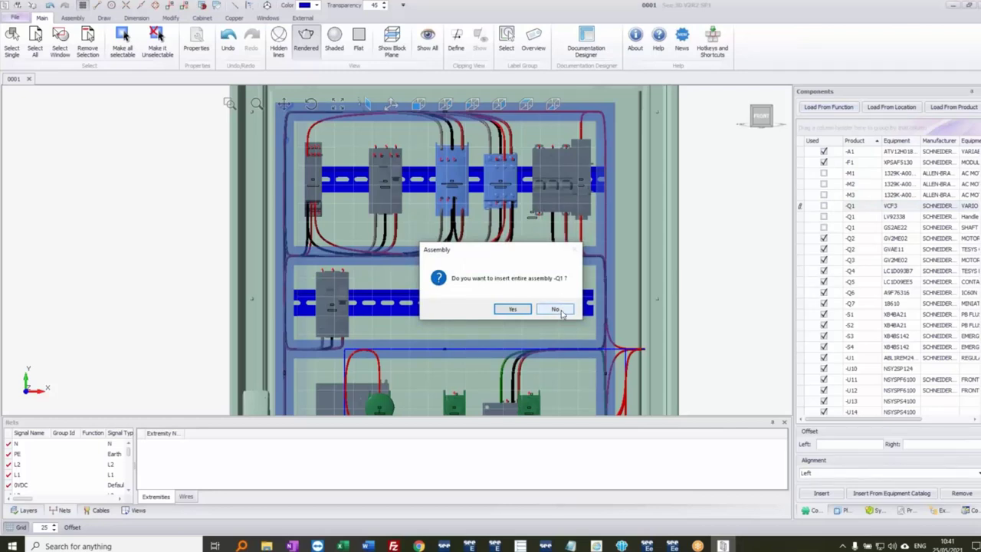
pyautogui.click(555, 310)
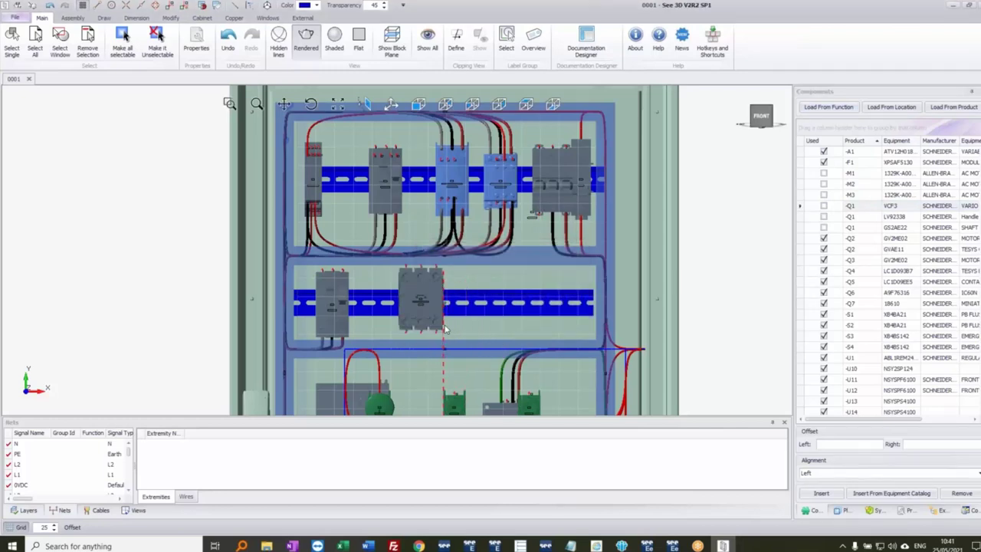
pyautogui.moveTo(445, 329); pyautogui.dragTo(403, 319, button='middle')
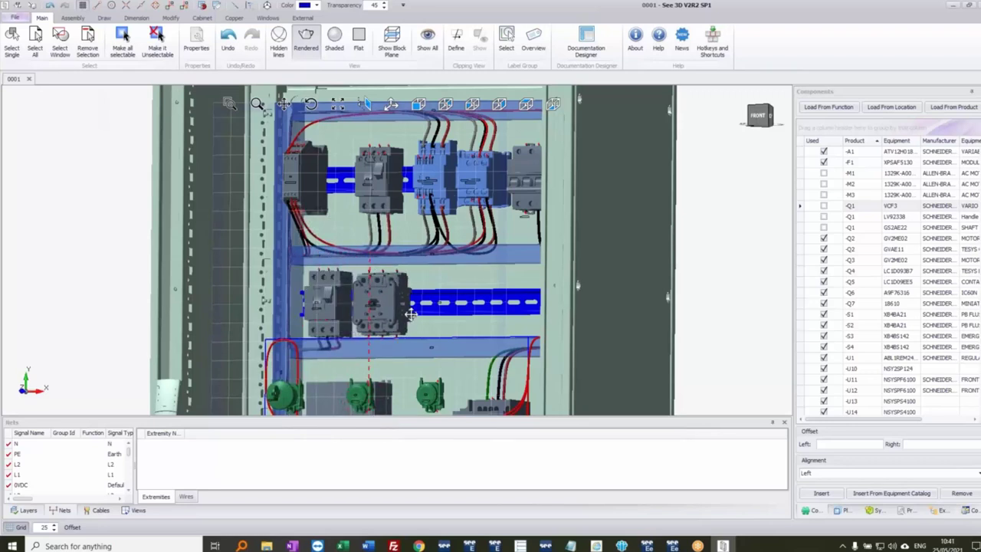
pyautogui.moveTo(412, 318); pyautogui.dragTo(449, 240, button='middle')
pyautogui.click(469, 236)
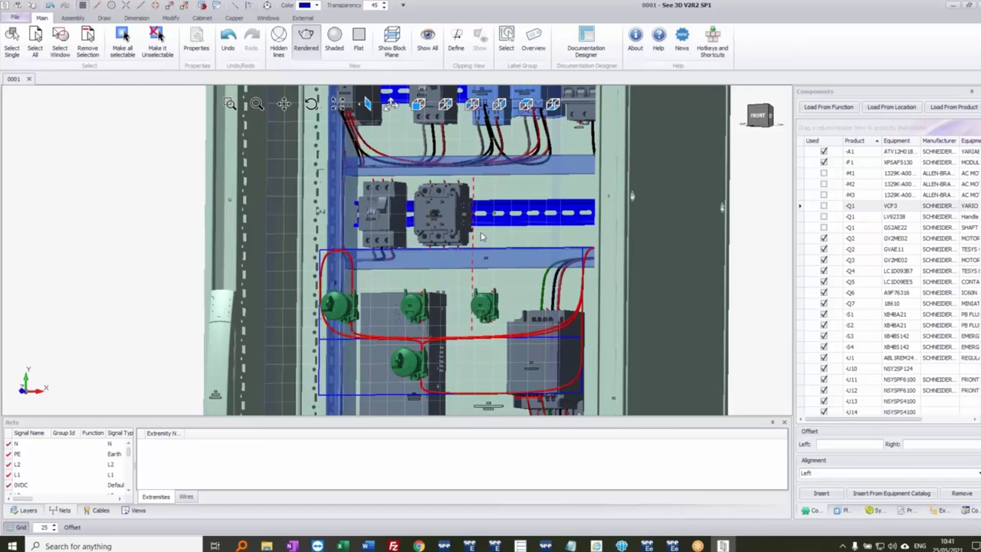
pyautogui.moveTo(352, 291); pyautogui.dragTo(310, 302, button='middle')
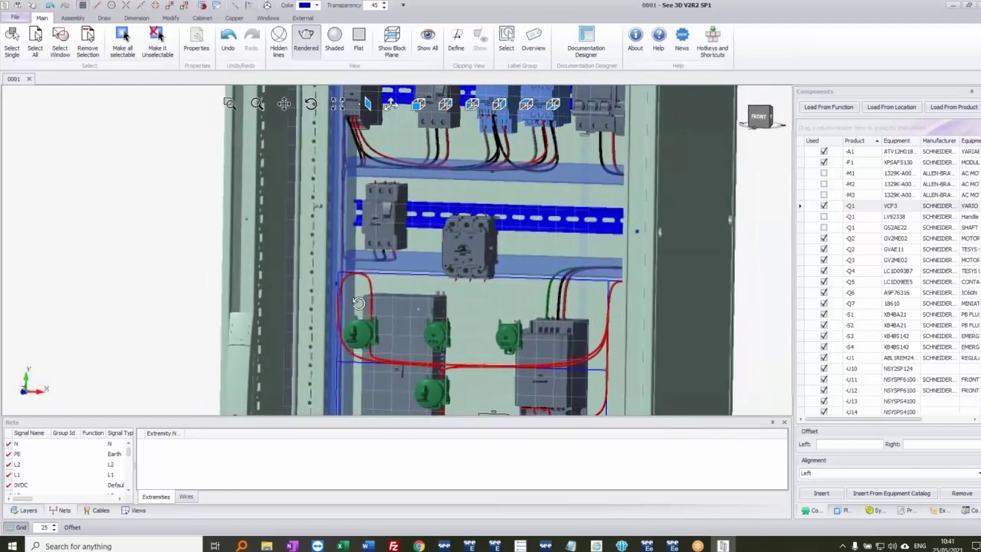
# Step: Set the outside flush-mounting plane of the -U15 galvanised mount plate as the working plane
pyautogui.click(942, 511)
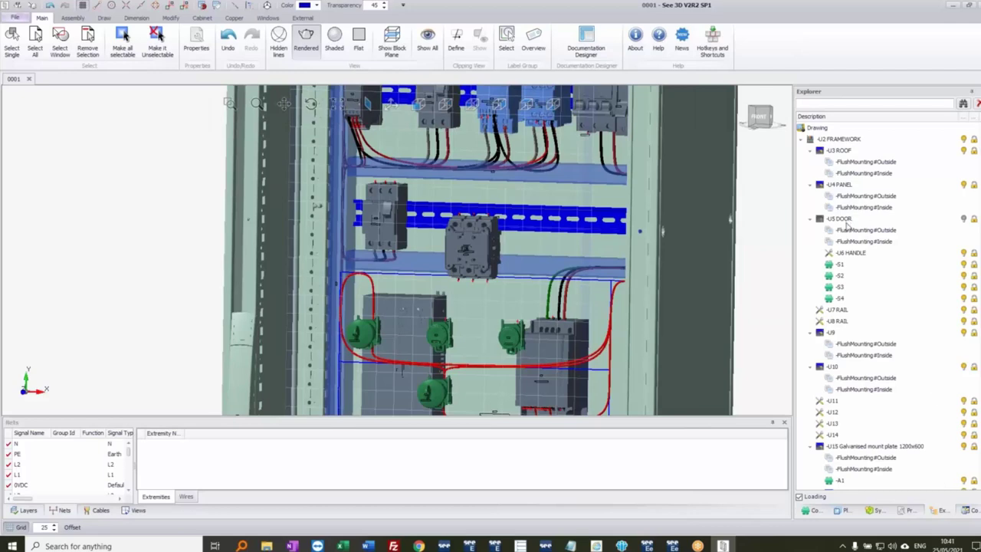
pyautogui.click(541, 196)
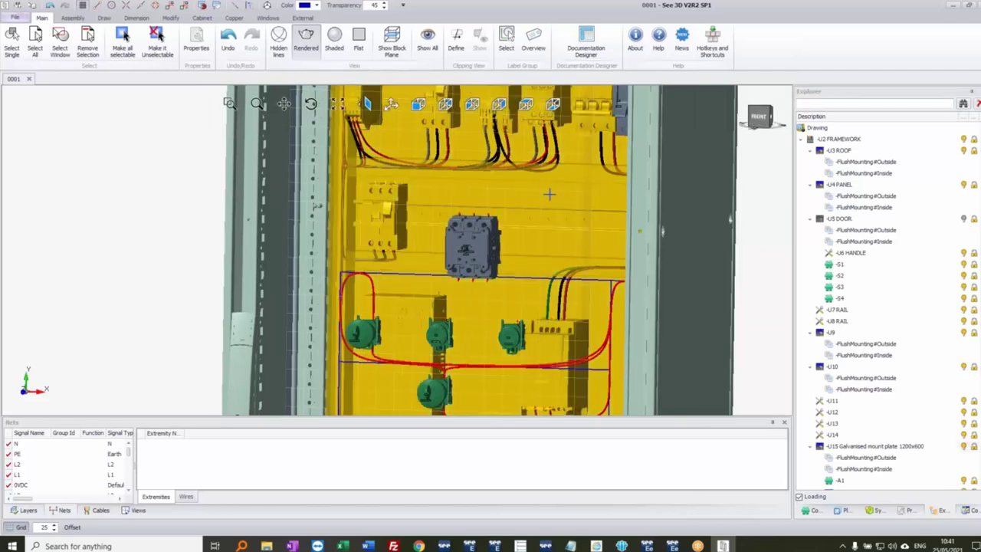
pyautogui.click(885, 460)
pyautogui.scroll(-5, 541, 347)
pyautogui.moveTo(545, 365); pyautogui.dragTo(518, 241, button='middle')
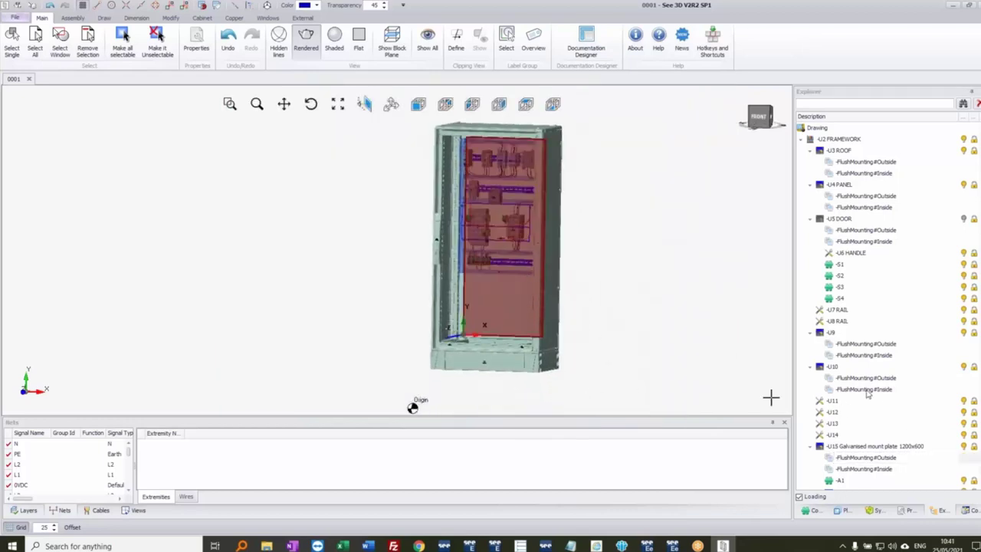
pyautogui.rightClick(863, 460)
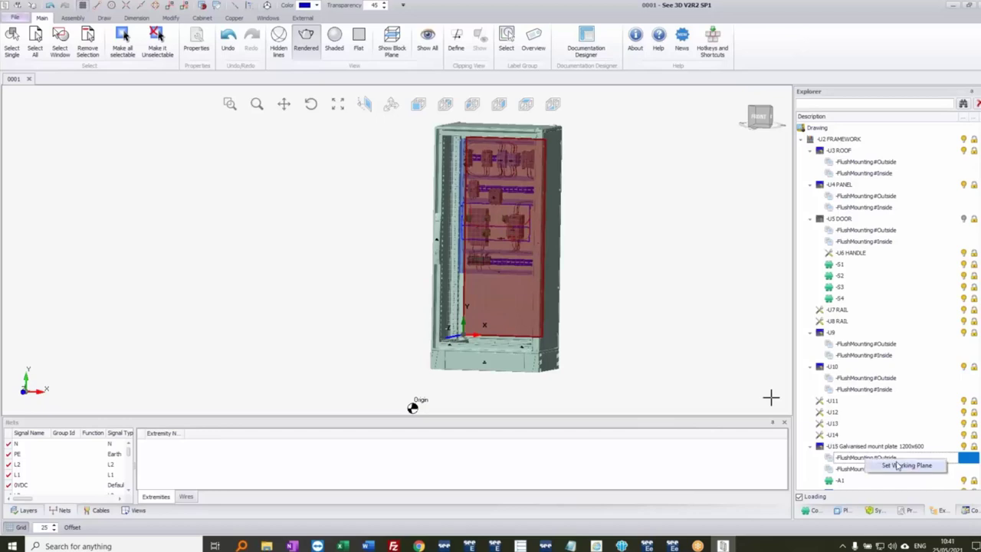
pyautogui.click(895, 464)
# Step: Position the VCF3 switch of -Q1 on the second mounting rail beside the breaker and check it from several angles
pyautogui.scroll(5, 488, 187)
pyautogui.click(501, 209)
pyautogui.moveTo(501, 208); pyautogui.dragTo(522, 211)
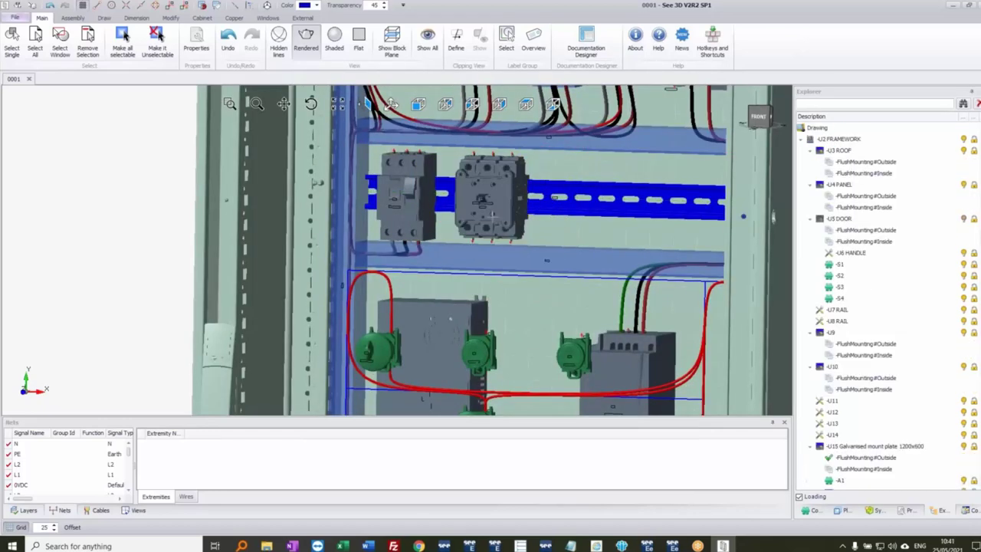
pyautogui.scroll(3, 519, 215)
pyautogui.scroll(-5, 519, 215)
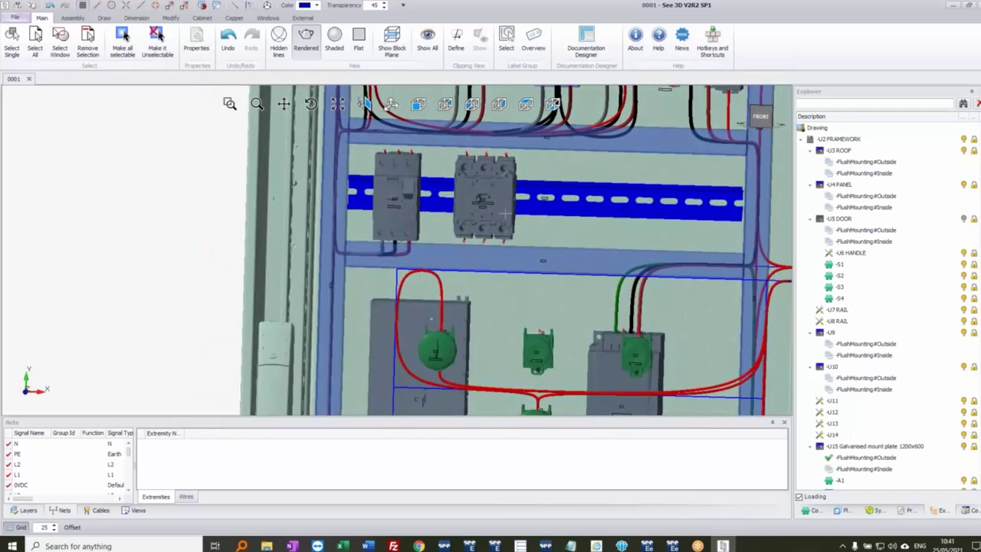
pyautogui.moveTo(496, 216); pyautogui.dragTo(537, 221)
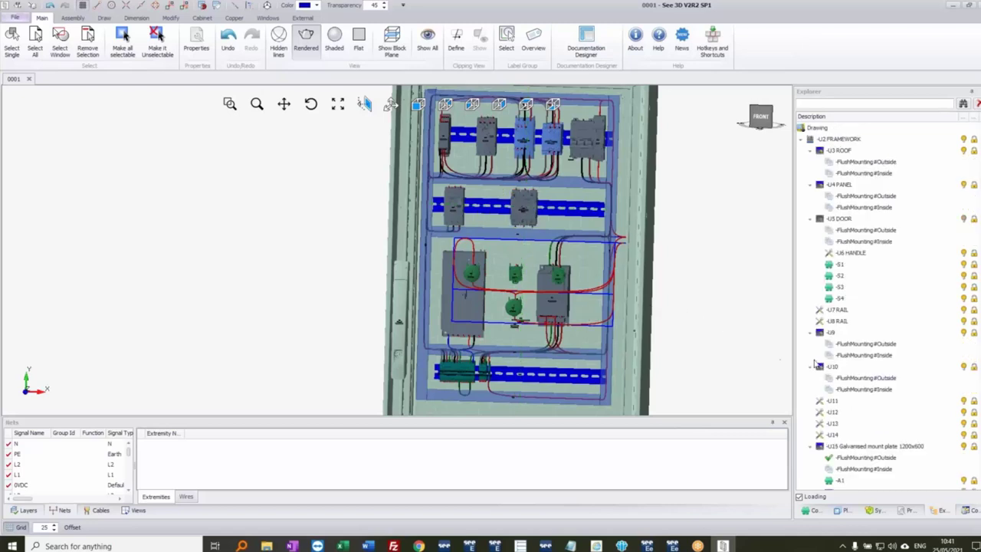
# Step: Insert the GS2AE22 shaft of -Q1 and attach it at the centre of the VCF3 switch
pyautogui.click(818, 511)
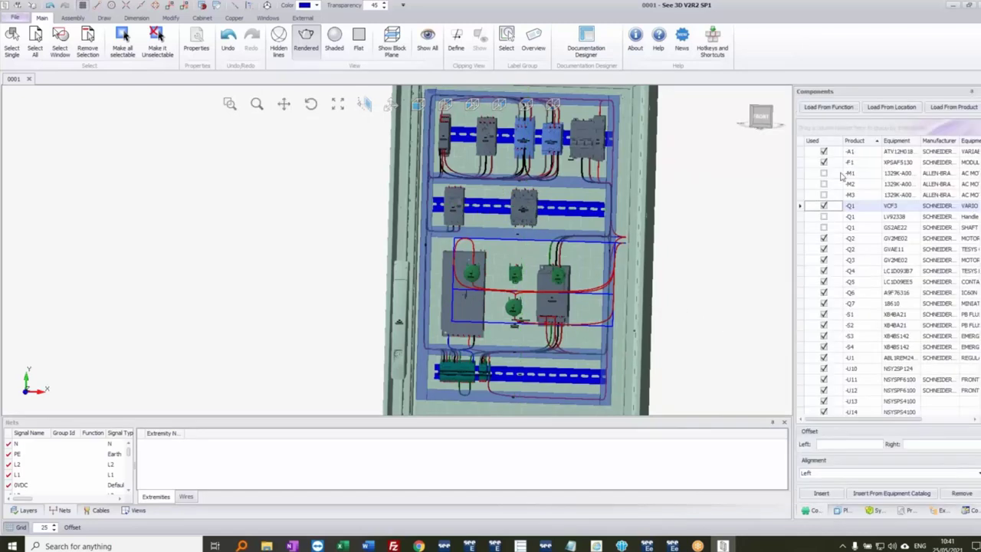
pyautogui.click(826, 229)
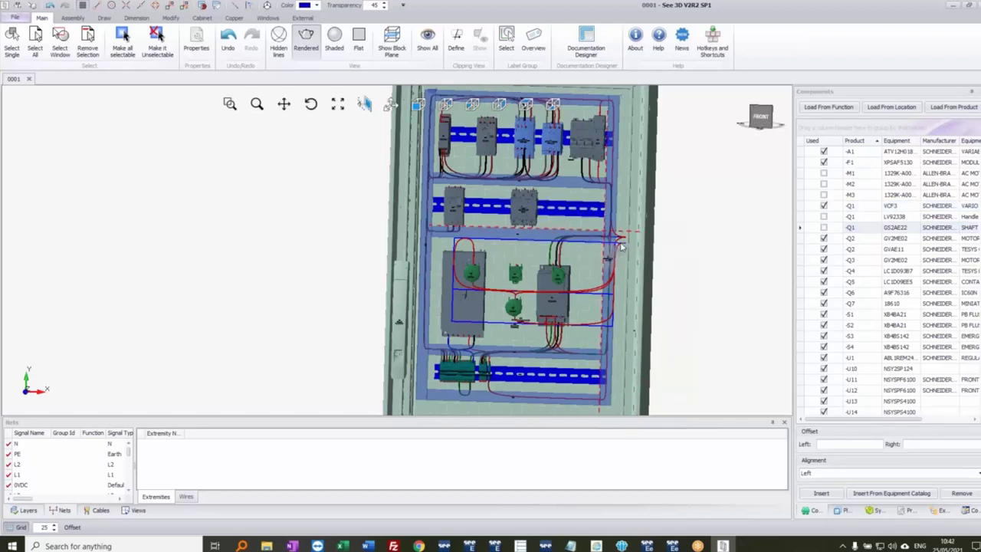
pyautogui.moveTo(526, 222); pyautogui.dragTo(503, 230, button='middle')
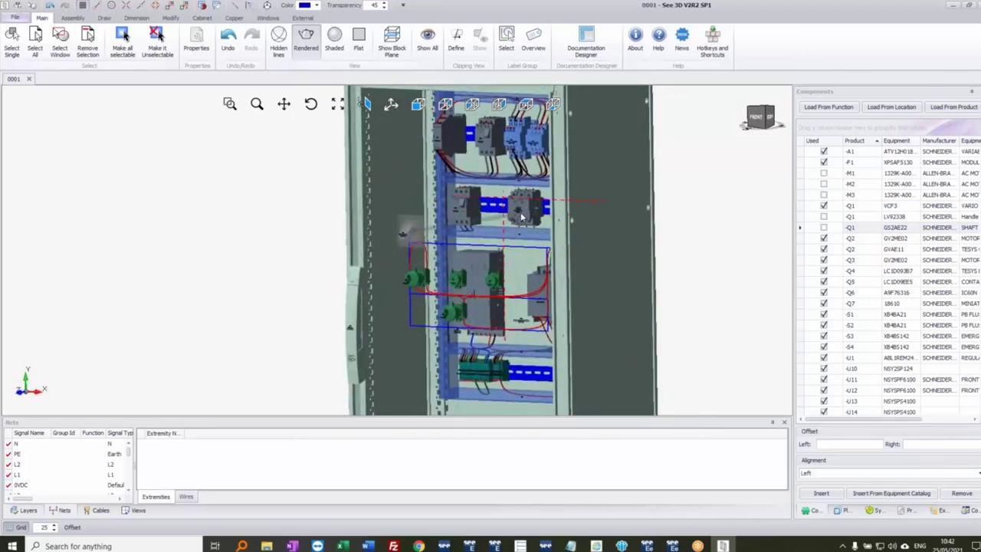
pyautogui.scroll(3, 521, 217)
pyautogui.moveTo(524, 201); pyautogui.dragTo(556, 205, button='middle')
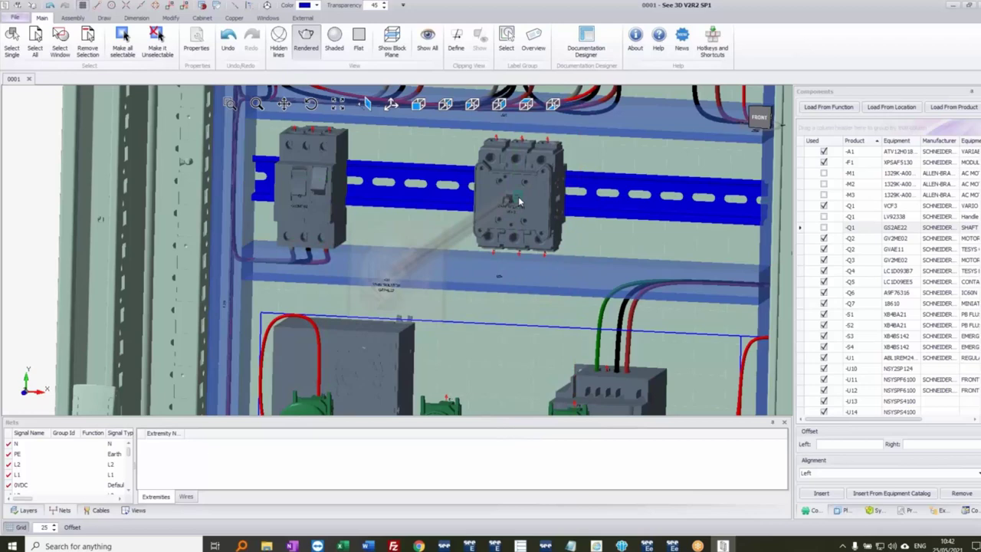
pyautogui.moveTo(518, 203)
pyautogui.mouseDown()
pyautogui.moveTo(535, 190)
pyautogui.moveTo(573, 203)
pyautogui.moveTo(522, 221)
pyautogui.mouseUp()
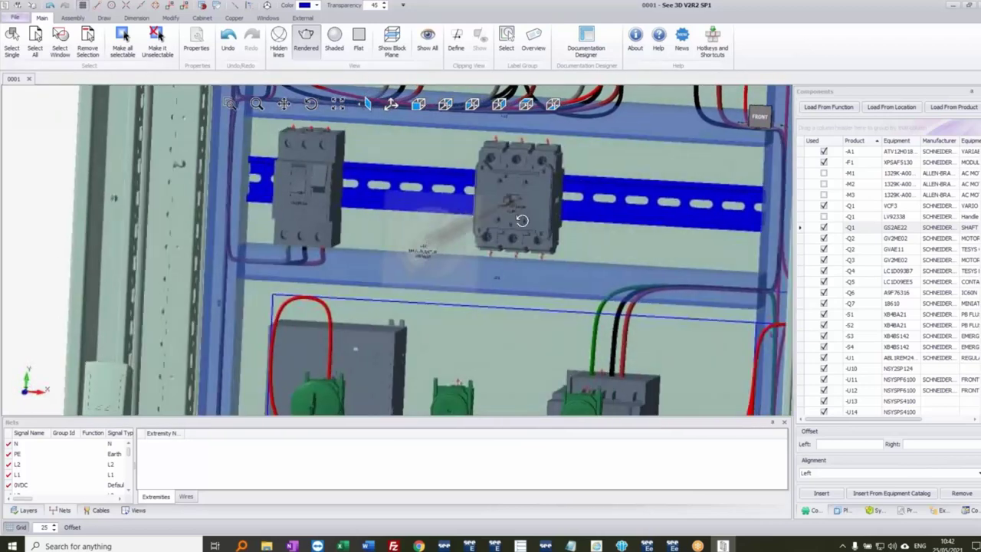
pyautogui.scroll(-5, 544, 237)
pyautogui.moveTo(343, 230)
pyautogui.mouseDown()
pyautogui.moveTo(416, 225)
pyautogui.moveTo(329, 231)
pyautogui.mouseUp()
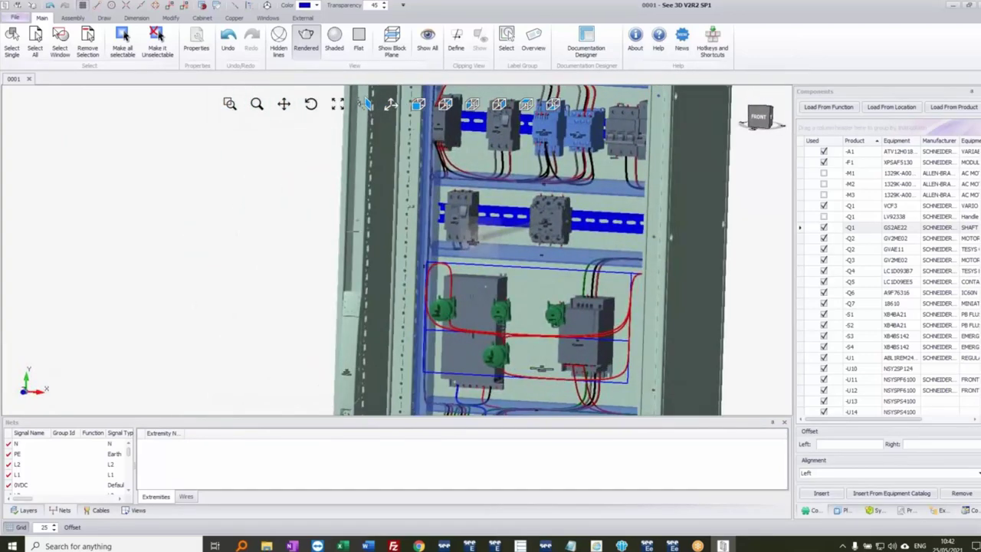
# Step: Make the -U5 door visible and set its outside flush-mounting plane as the working plane
pyautogui.click(941, 511)
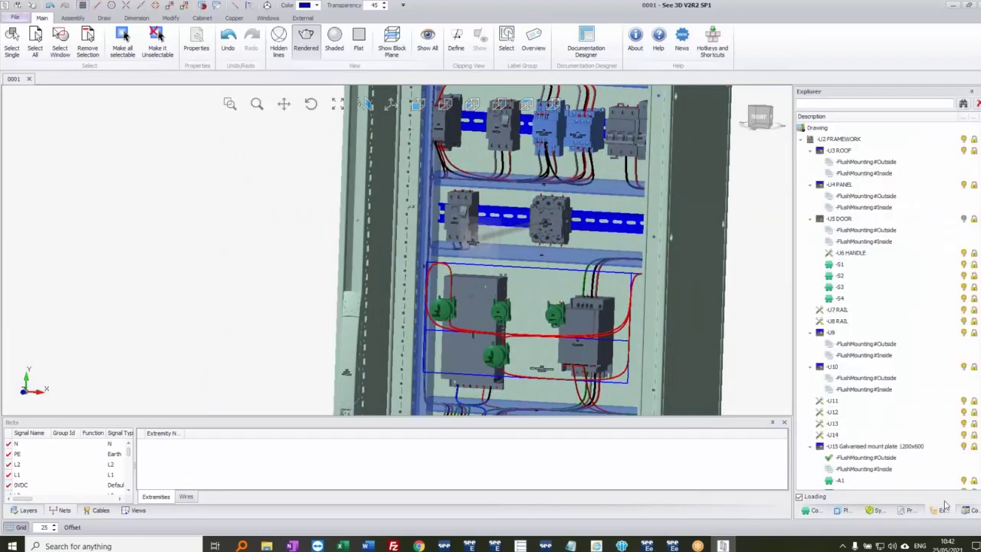
pyautogui.click(964, 220)
pyautogui.click(893, 232)
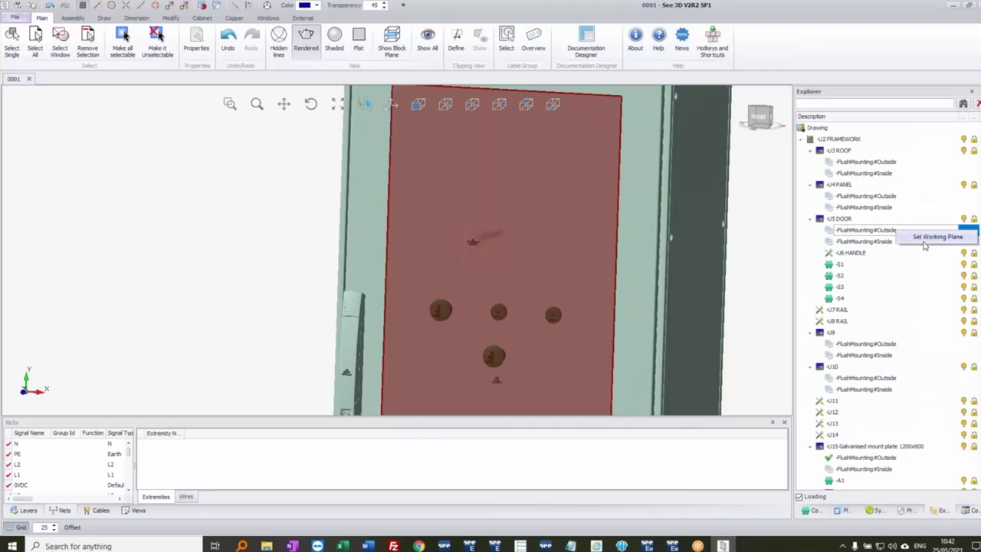
pyautogui.click(929, 239)
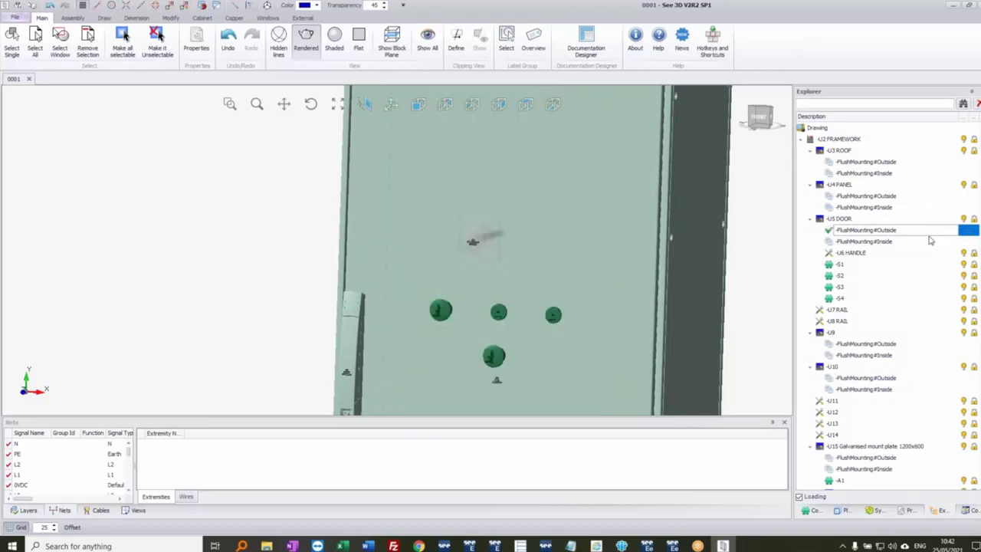
# Step: Insert the LV92338 handle of -Q1 on the outside of the door, above the pushbuttons, in the front view
pyautogui.click(818, 511)
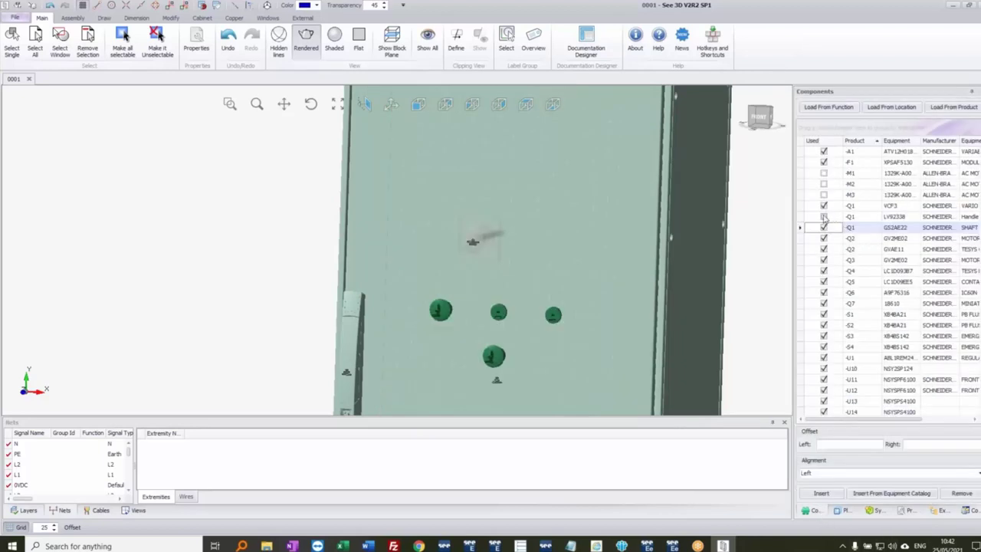
pyautogui.moveTo(824, 219); pyautogui.dragTo(420, 111)
pyautogui.click(420, 109)
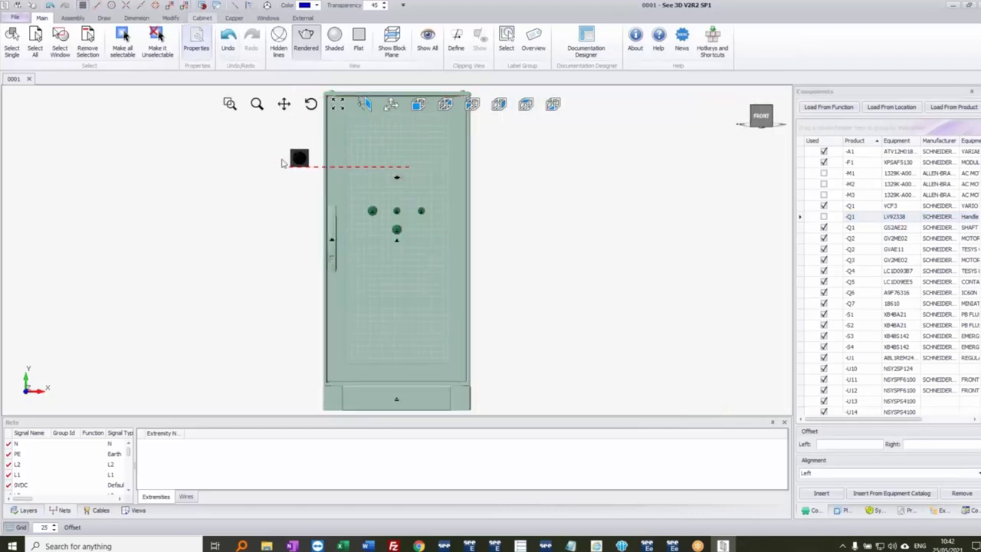
pyautogui.scroll(3, 383, 190)
pyautogui.moveTo(369, 188); pyautogui.dragTo(406, 186)
pyautogui.moveTo(516, 204); pyautogui.dragTo(590, 211, button='middle')
# Step: Hide the -U5 door to inspect the handle's position relative to the shaft and switch, and show the door again
pyautogui.click(541, 223)
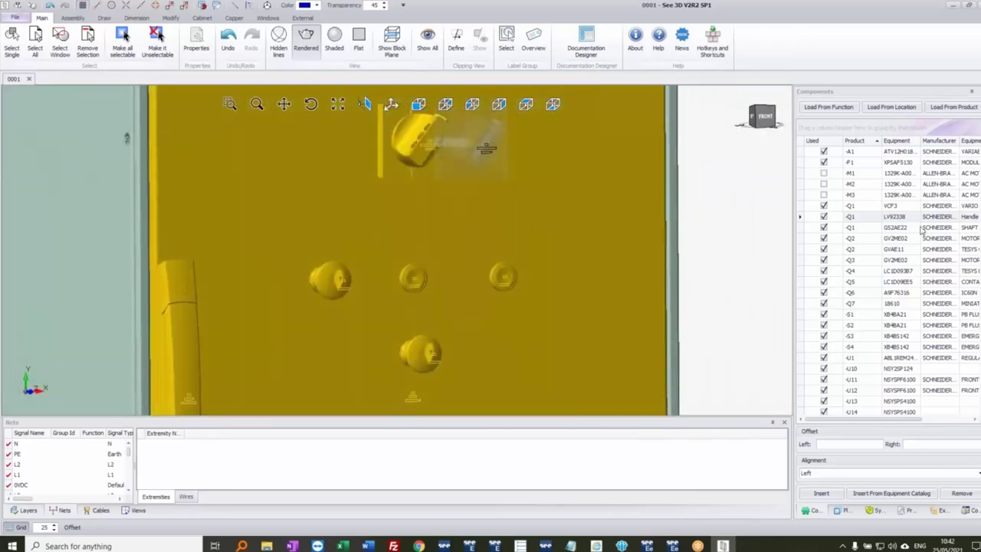
pyautogui.click(940, 511)
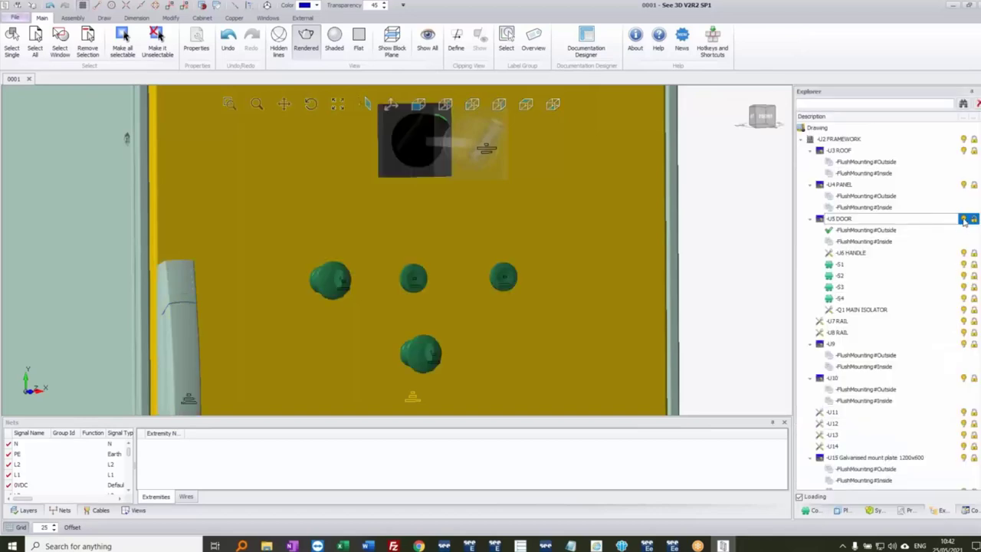
pyautogui.scroll(-3, 403, 203)
pyautogui.moveTo(404, 204); pyautogui.dragTo(371, 217, button='middle')
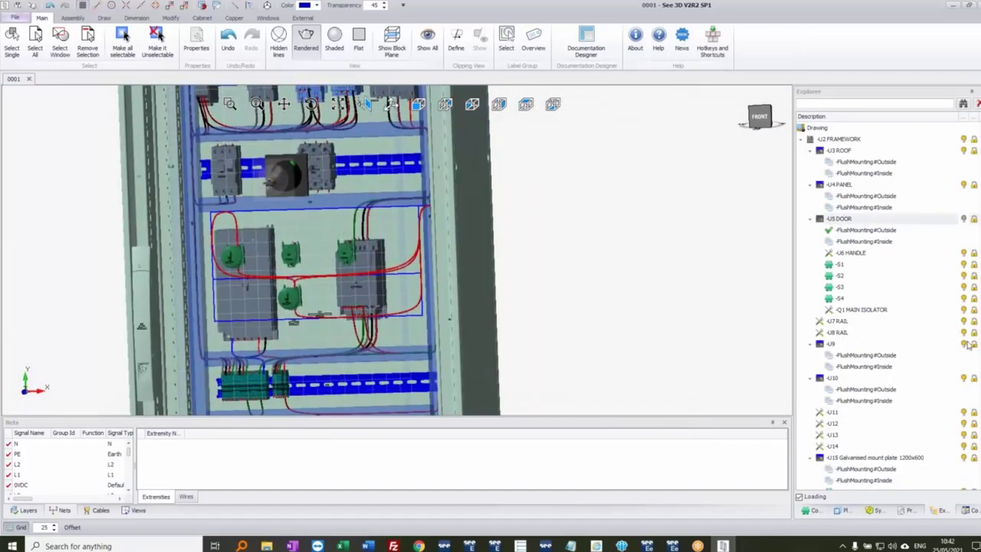
pyautogui.click(964, 219)
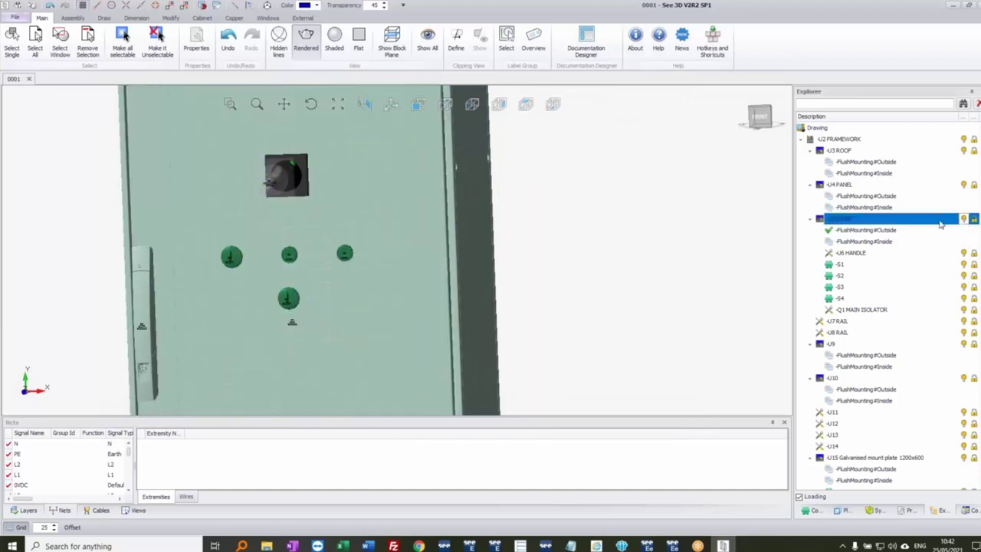
# Step: Preview the drill holes of the -U5 door, examine the main isolator's cutout, and close the preview
pyautogui.click(357, 222)
pyautogui.rightClick(391, 224)
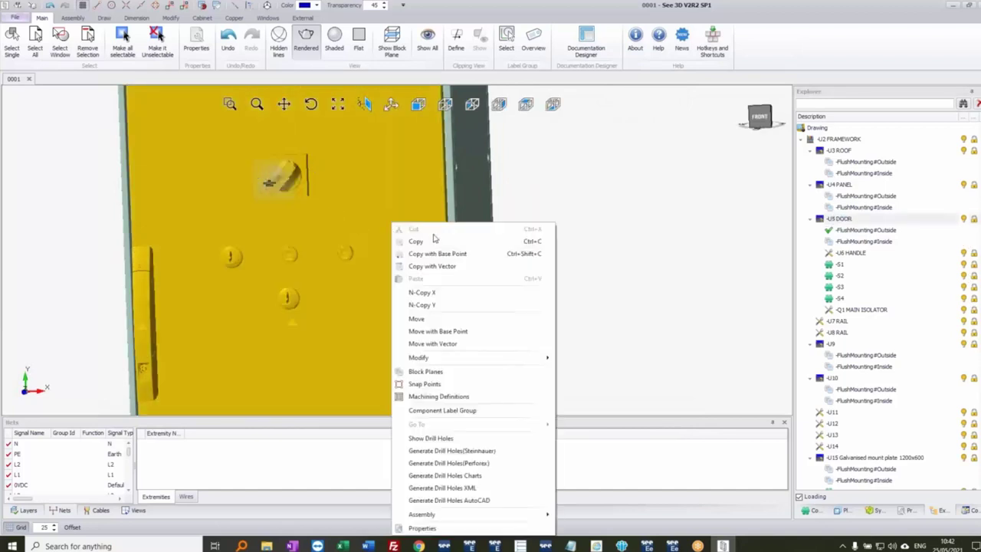
pyautogui.click(450, 463)
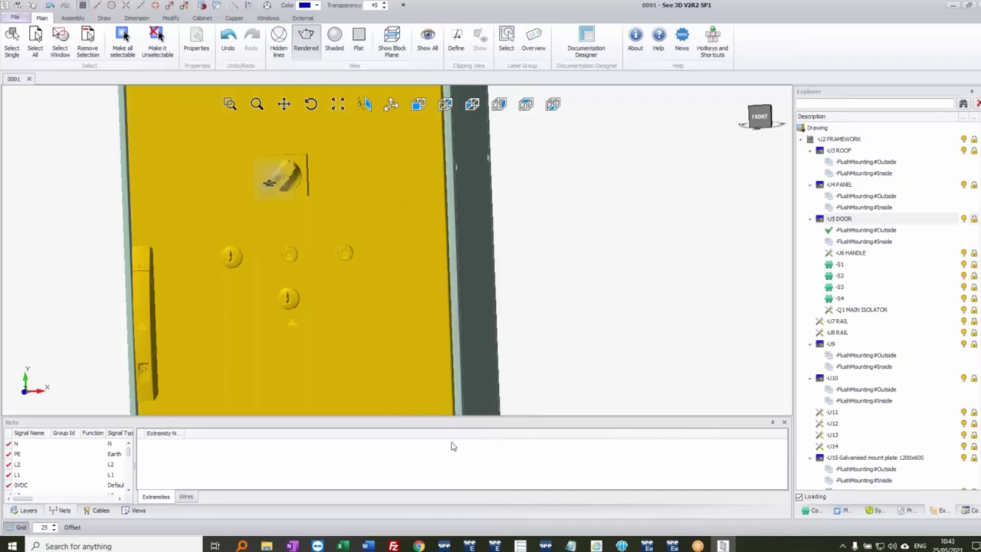
pyautogui.scroll(3, 546, 151)
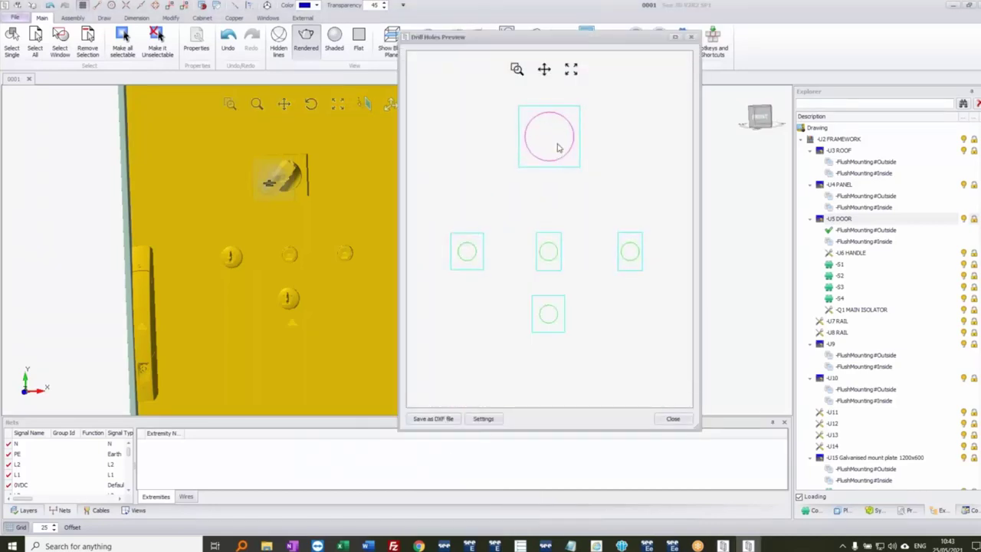
pyautogui.click(672, 418)
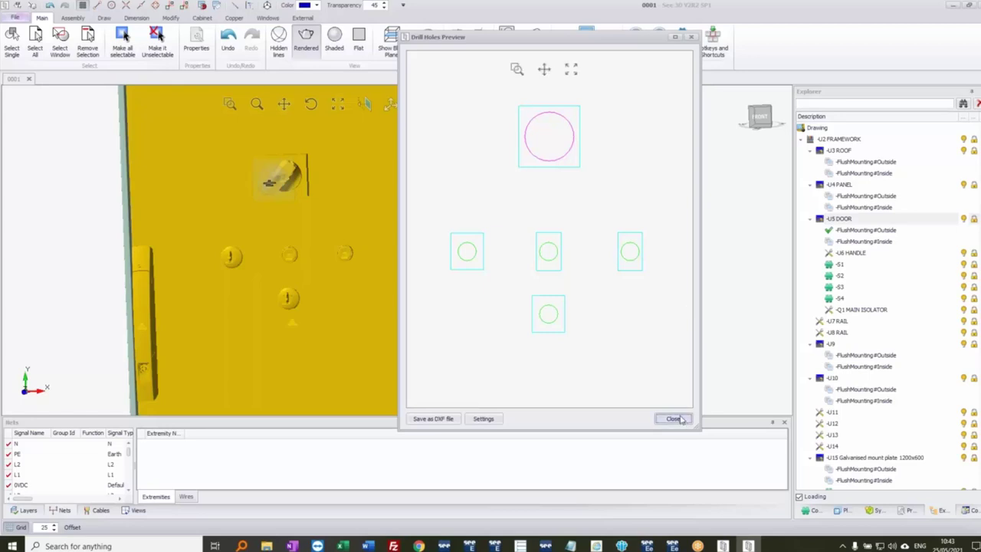
# Step: View the complete cabinet from an angle and close the 3D layout, saving the changes to 0001
pyautogui.scroll(-4, 574, 259)
pyautogui.moveTo(550, 276)
pyautogui.mouseDown(button='middle')
pyautogui.moveTo(574, 293)
pyautogui.moveTo(602, 286)
pyautogui.mouseUp(button='middle')
pyautogui.keyDown('ctrl'); pyautogui.moveTo(516, 289); pyautogui.dragTo(357, 257, button='middle'); pyautogui.keyUp('ctrl')
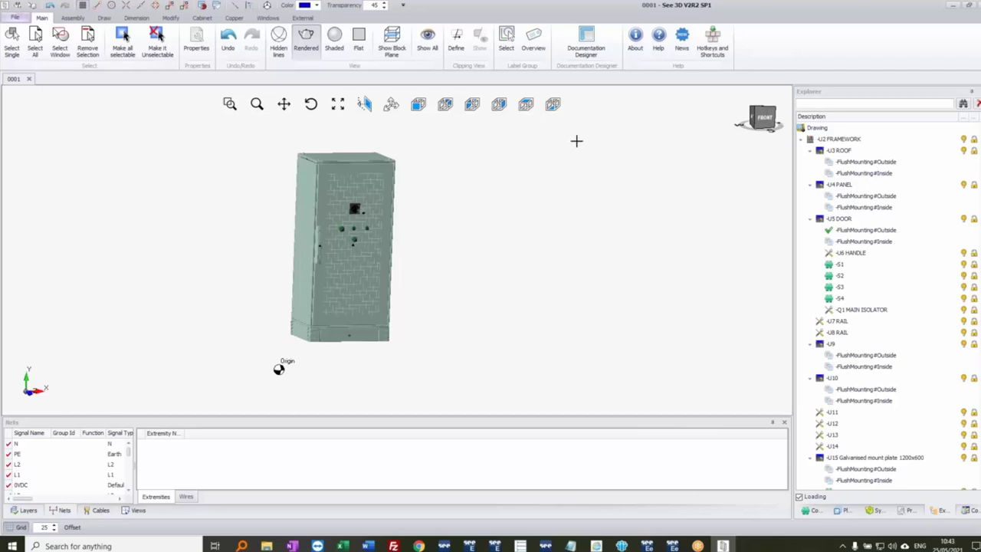
pyautogui.click(977, 5)
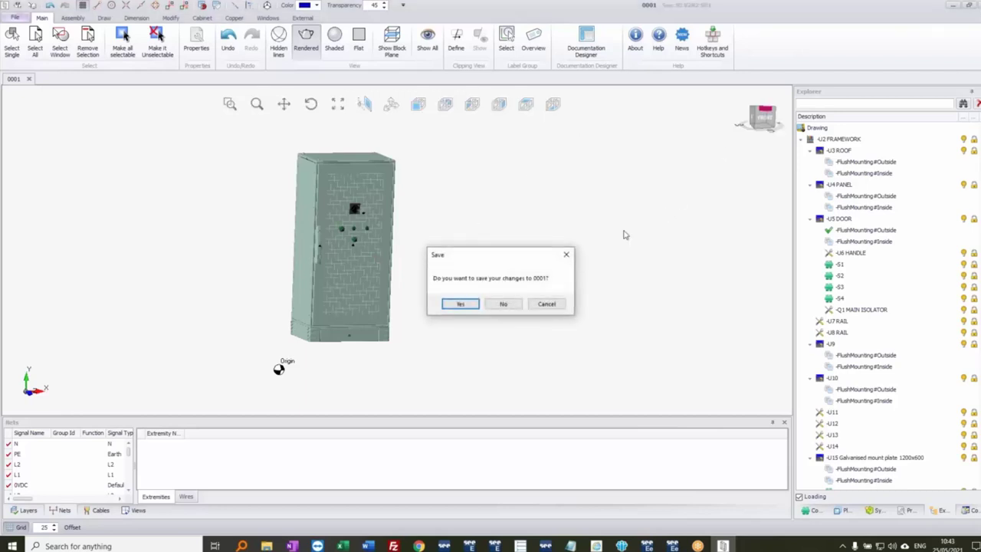
pyautogui.click(462, 304)
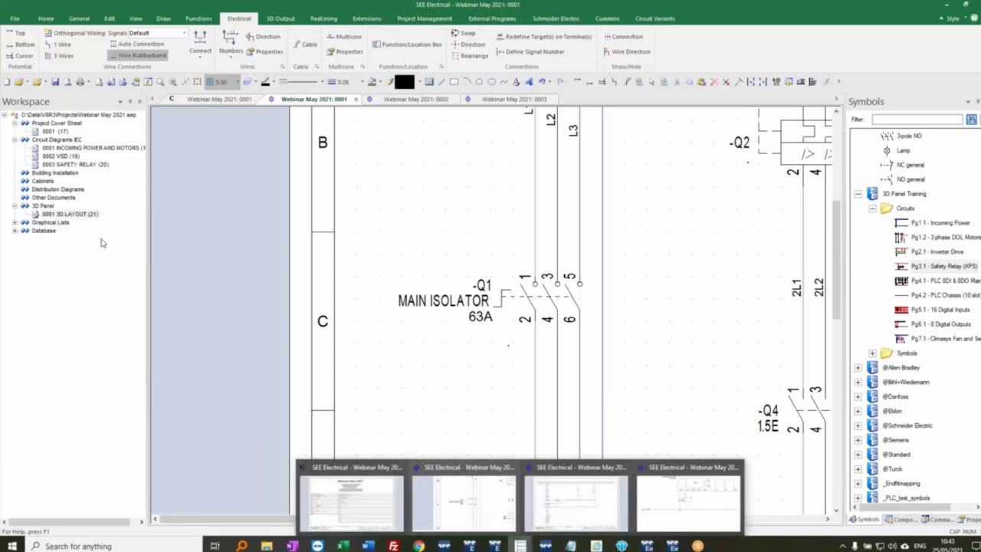
# Step: Create 3D Panel page 2 with the description SYMBOL CREATION, using the 3D Net (optimised) Routing template
pyautogui.rightClick(43, 207)
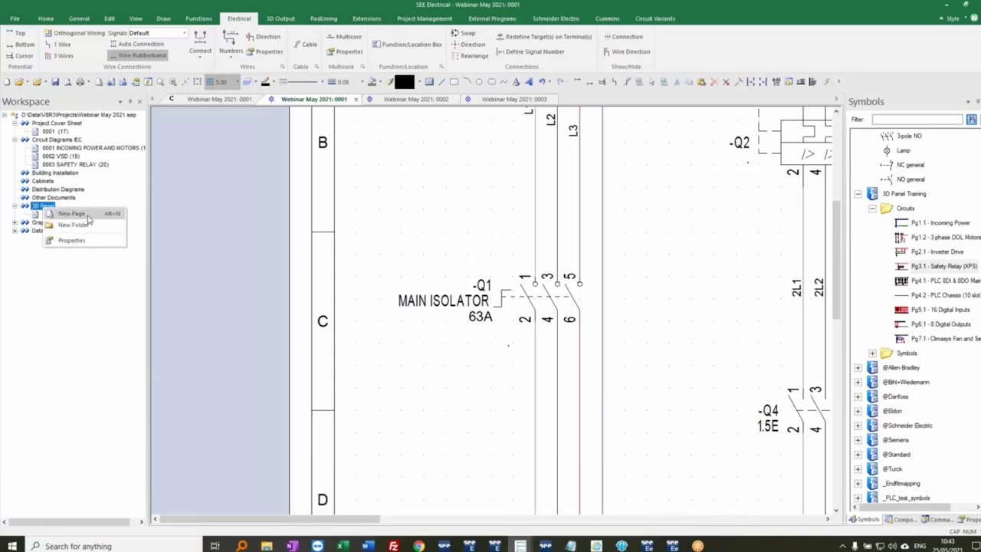
pyautogui.click(89, 217)
pyautogui.click(578, 297)
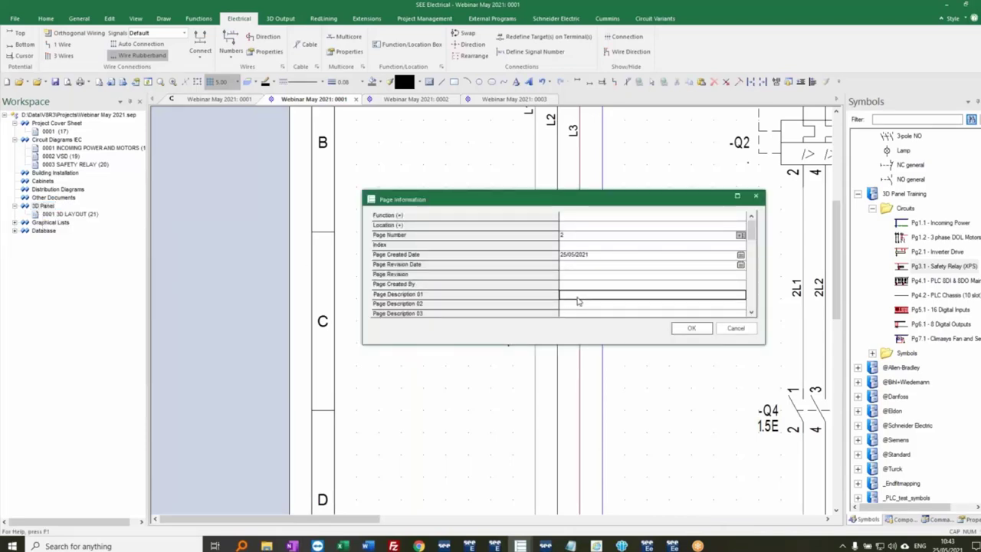
pyautogui.write('SYMBOL CREATIO')
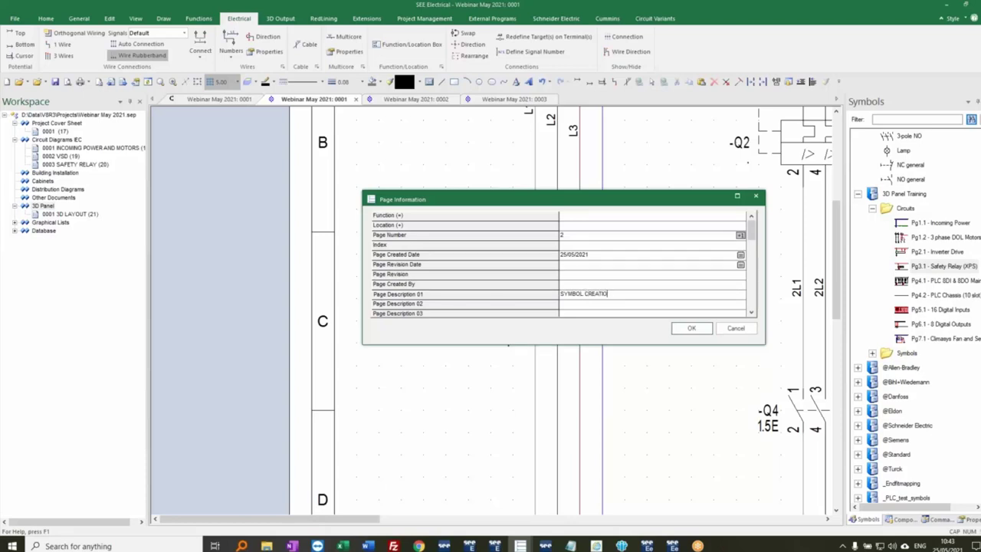
pyautogui.click(691, 328)
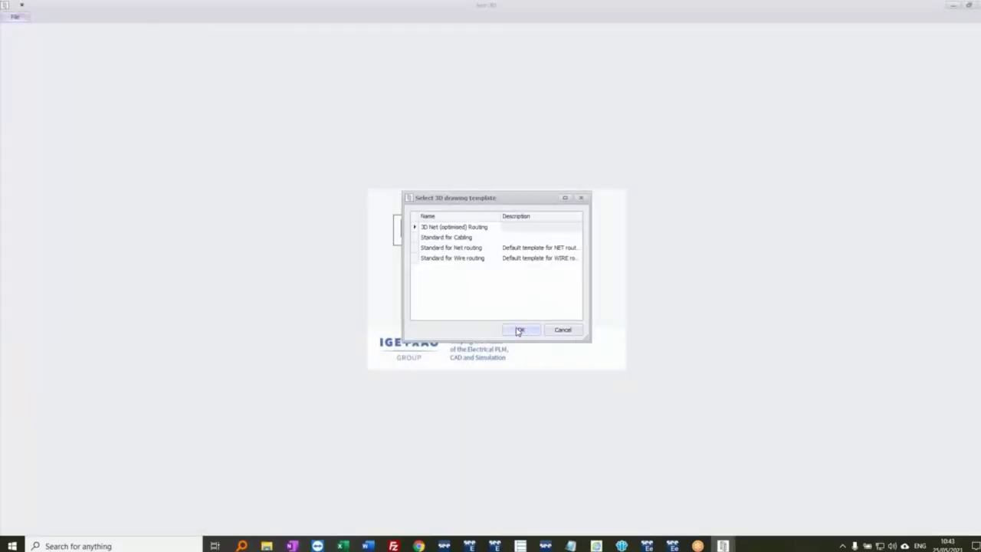
pyautogui.click(520, 330)
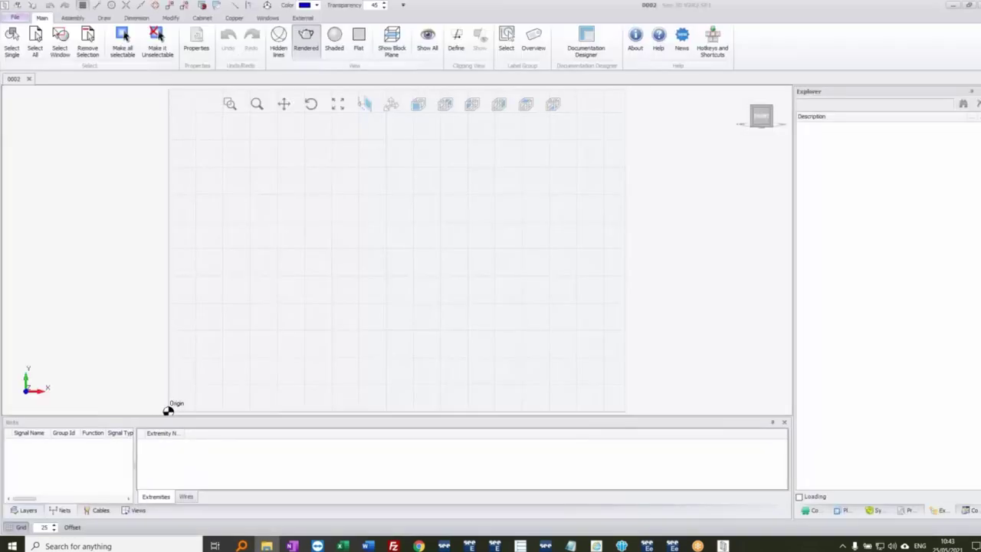
# Step: Import 6315.350(2).stp from the Imports\Step\Rittal folder onto the page without converting its blocks to components
pyautogui.moveTo(138, 285); pyautogui.dragTo(592, 116)
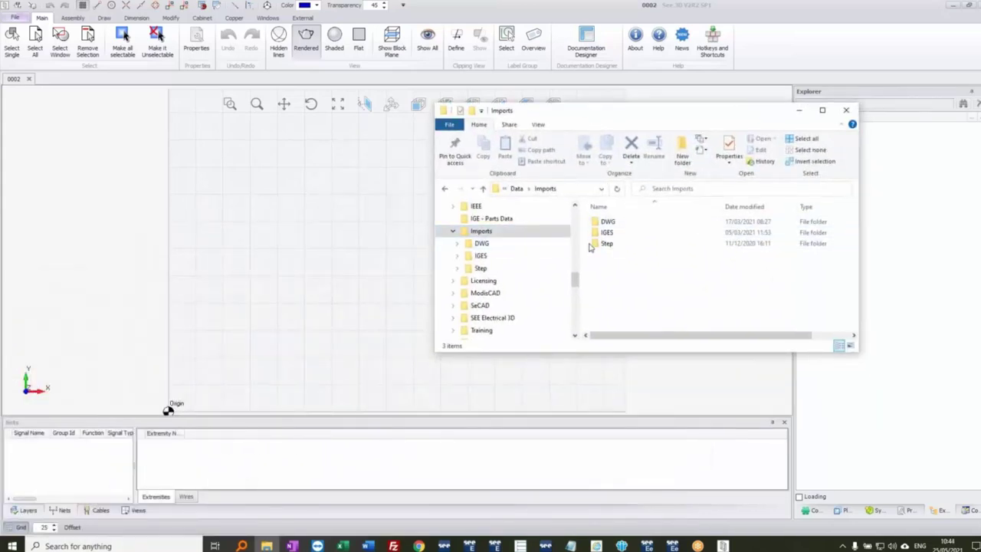
pyautogui.doubleClick(612, 245)
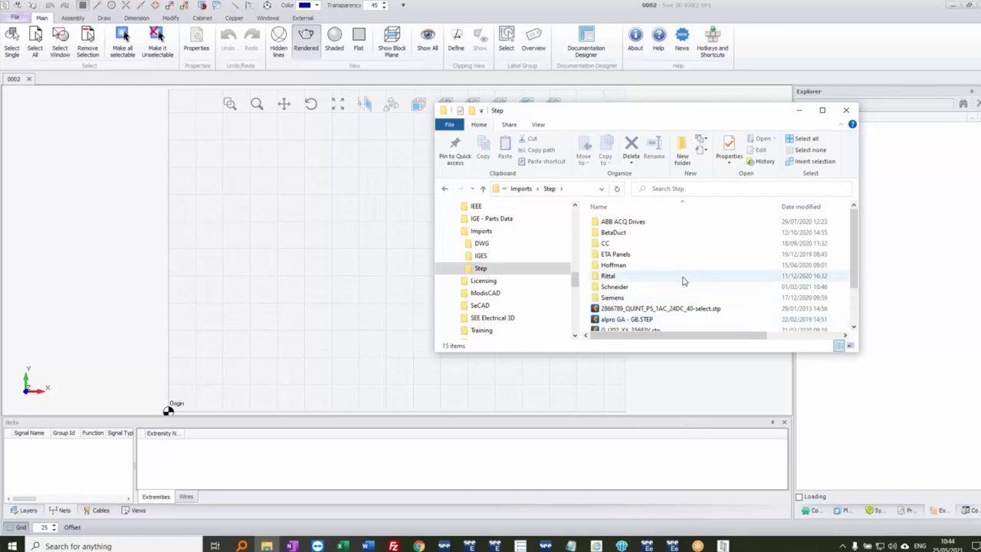
pyautogui.scroll(-1, 713, 295)
pyautogui.scroll(1, 726, 299)
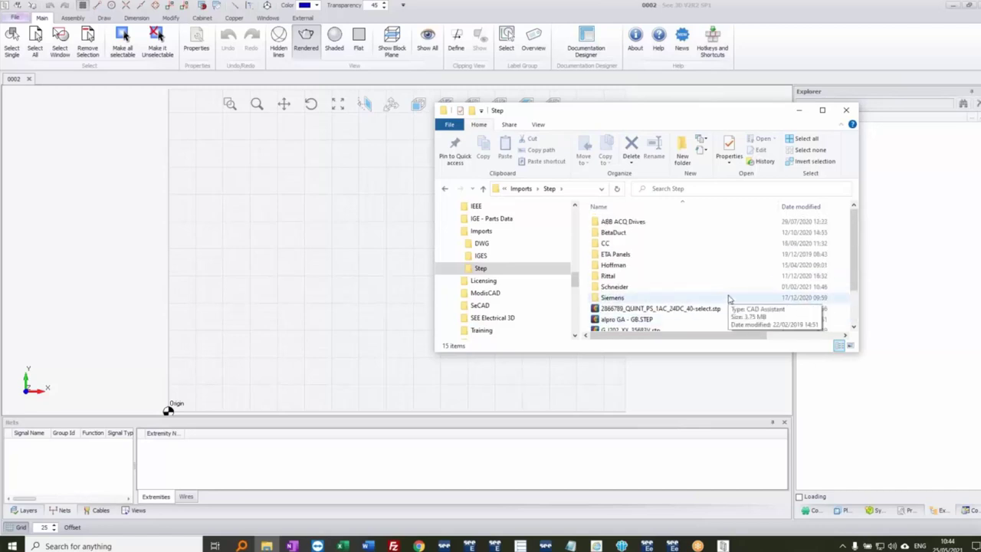
pyautogui.doubleClick(609, 276)
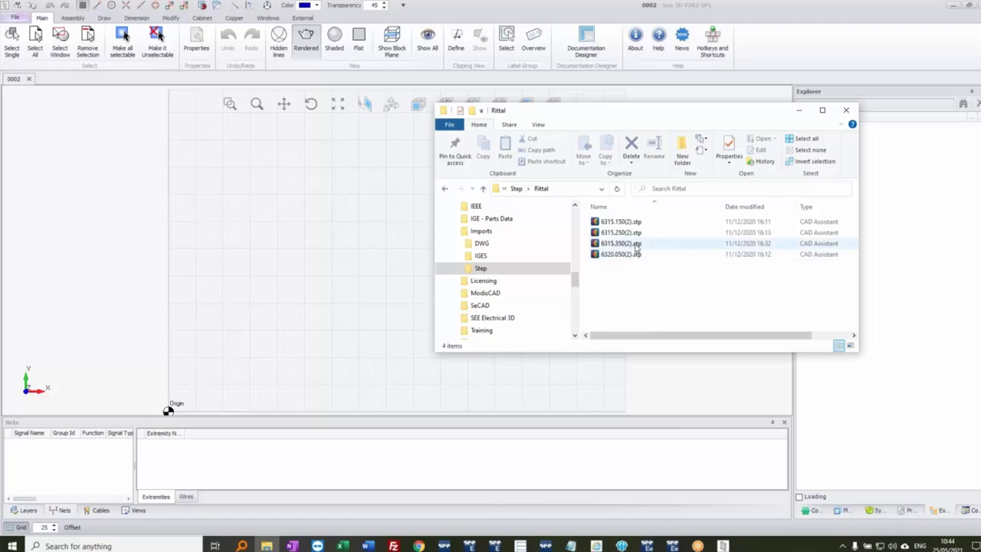
pyautogui.moveTo(635, 245); pyautogui.dragTo(298, 333)
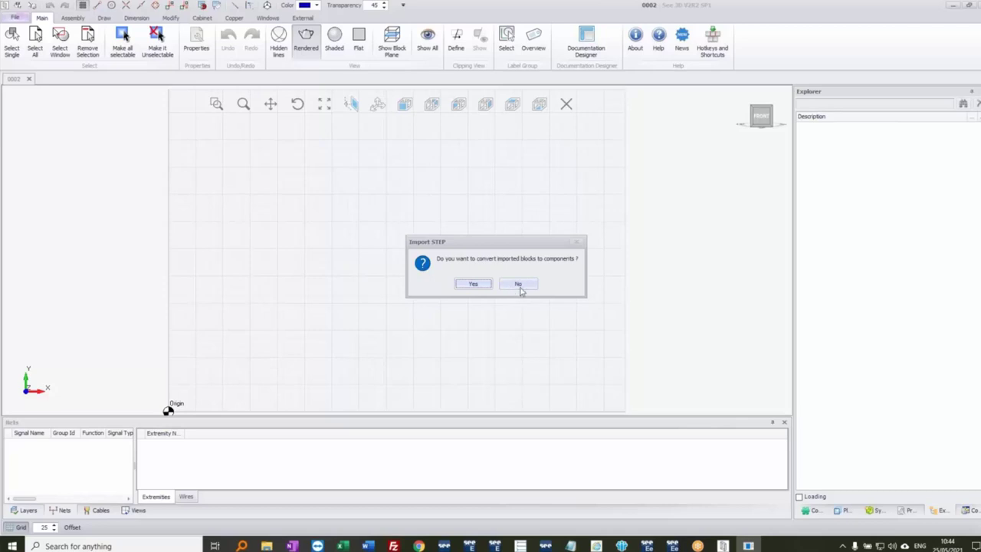
pyautogui.click(520, 286)
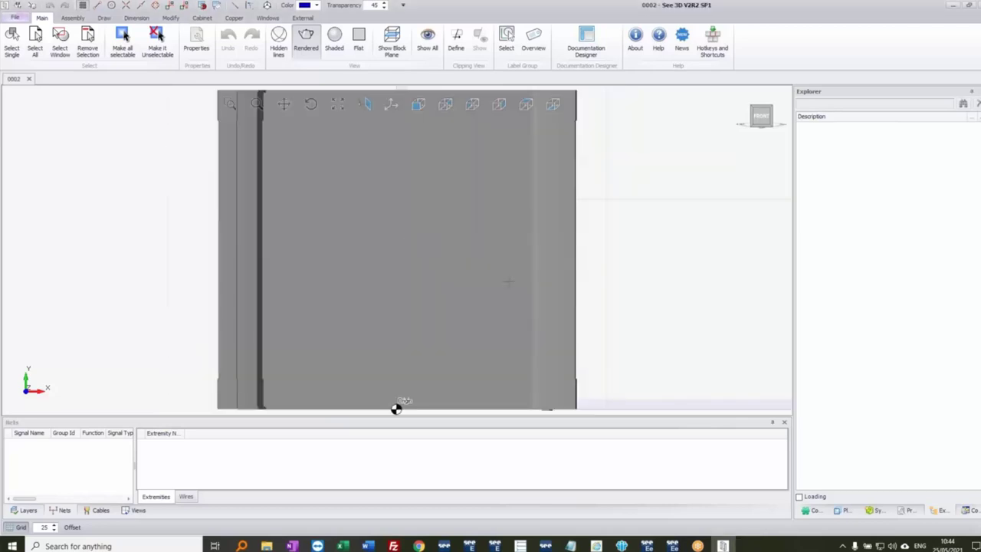
# Step: Move the imported enclosure away from the origin onto the page grid and view it from an angle
pyautogui.scroll(-6, 508, 281)
pyautogui.moveTo(534, 288); pyautogui.dragTo(498, 322, button='middle')
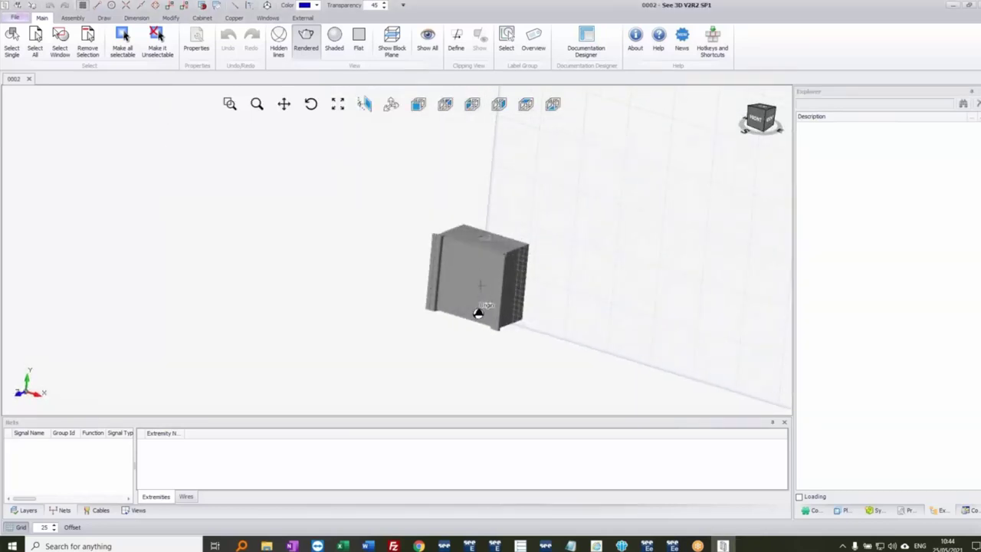
pyautogui.click(480, 277)
pyautogui.moveTo(490, 293); pyautogui.dragTo(612, 249)
pyautogui.moveTo(609, 314); pyautogui.dragTo(514, 313, button='middle')
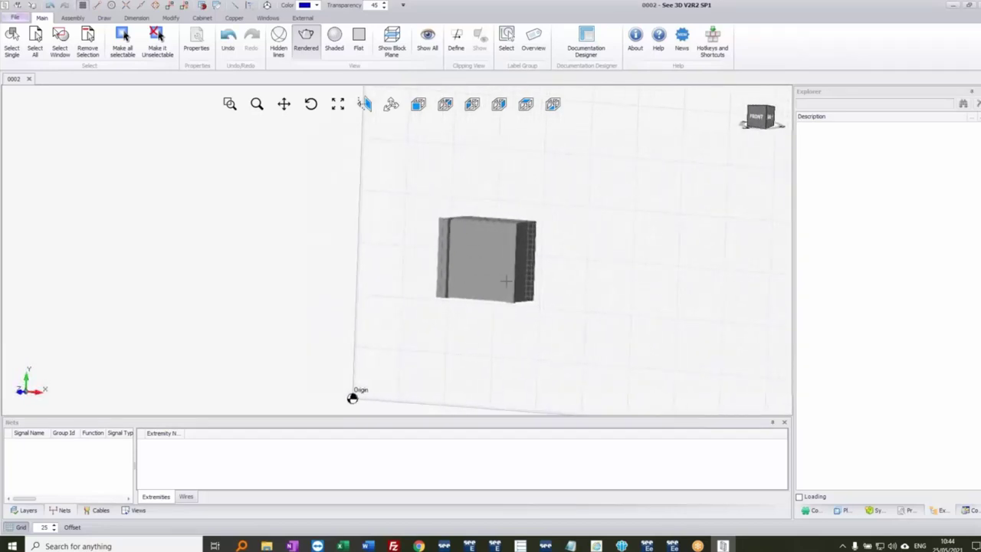
pyautogui.click(25, 18)
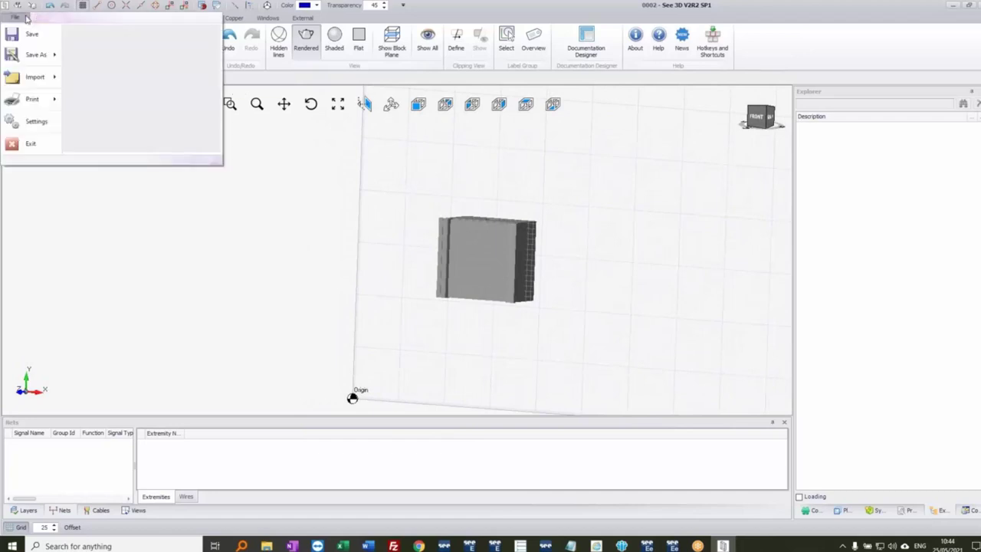
pyautogui.moveTo(31, 77)
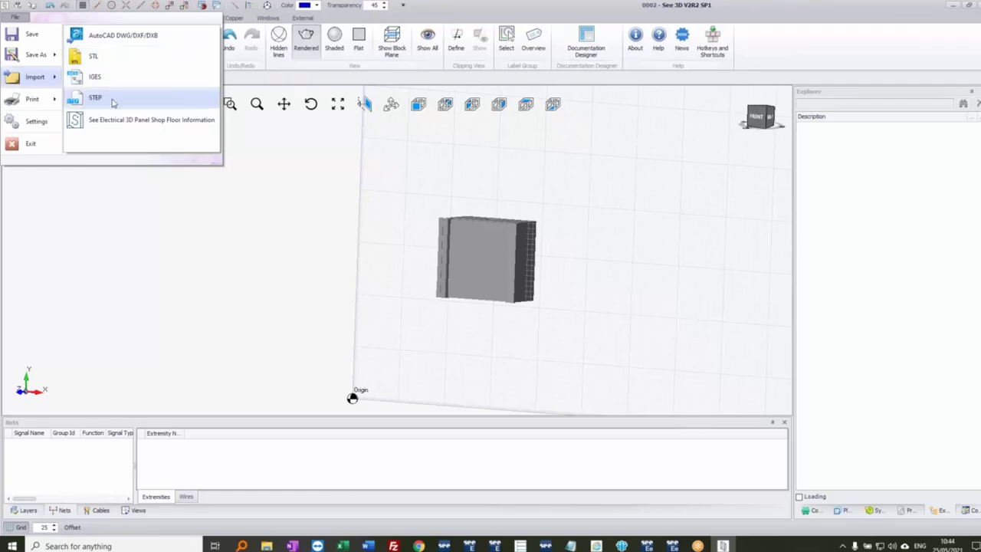
# Step: Explode all levels of the imported enclosure model
pyautogui.click(504, 281)
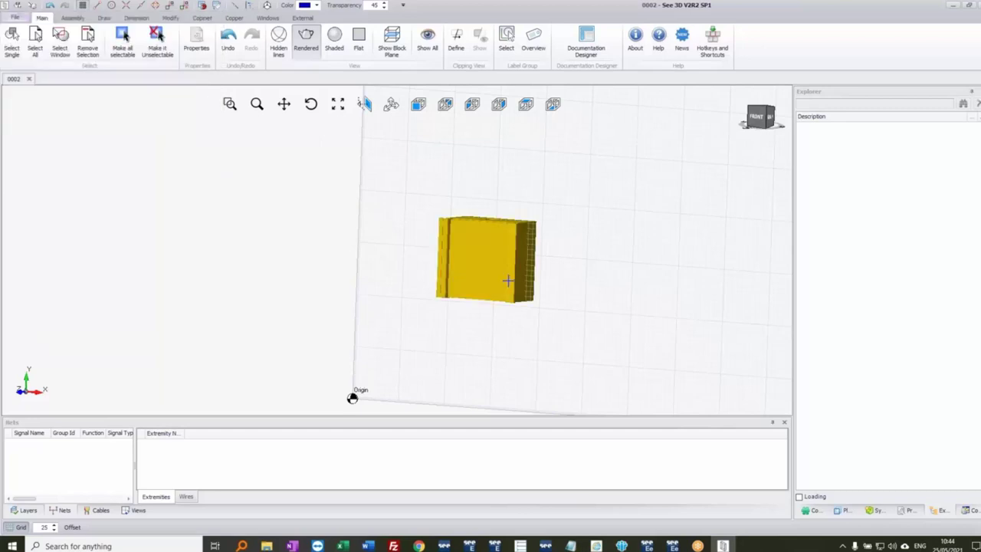
pyautogui.moveTo(480, 265); pyautogui.dragTo(500, 253, button='middle')
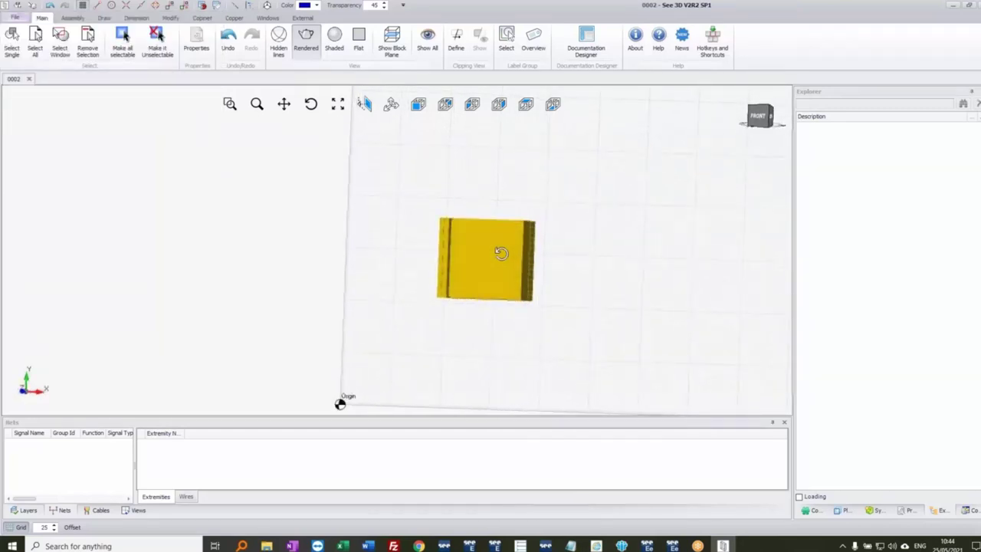
pyautogui.rightClick(500, 254)
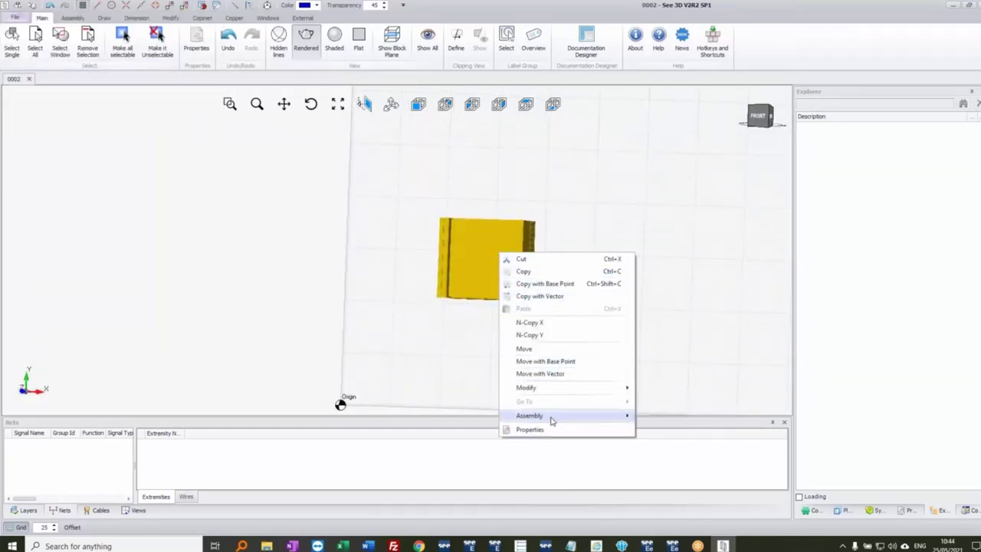
pyautogui.moveTo(551, 419)
pyautogui.click(676, 468)
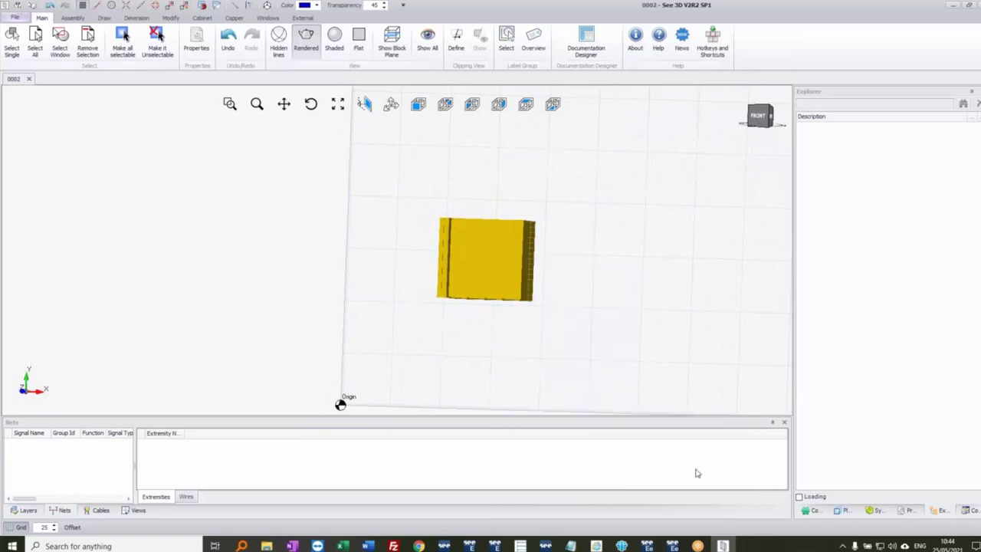
# Step: Check the front panel and its two side strips as separate parts of the exploded enclosure
pyautogui.scroll(3, 480, 287)
pyautogui.click(467, 302)
pyautogui.moveTo(467, 302); pyautogui.dragTo(458, 213, button='middle')
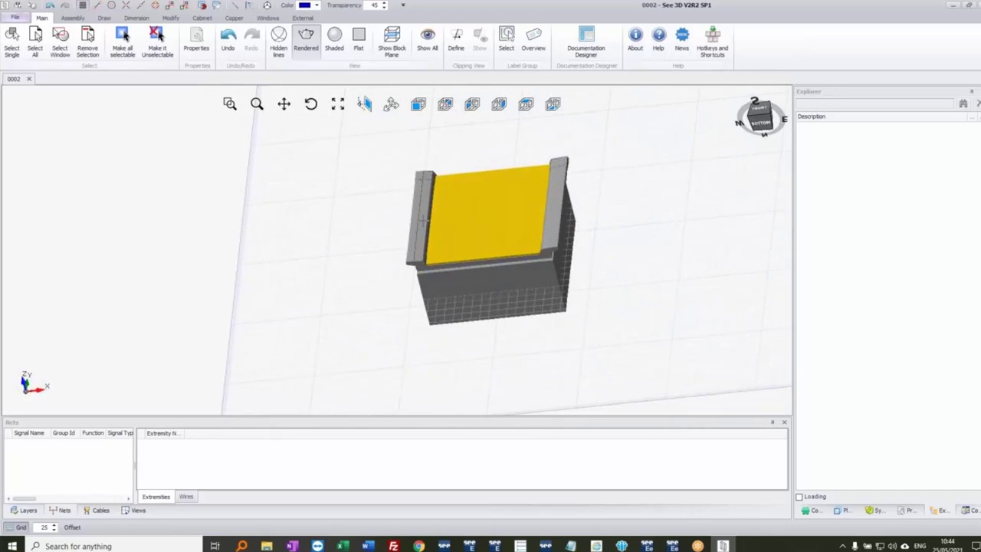
pyautogui.click(422, 217)
pyautogui.click(554, 217)
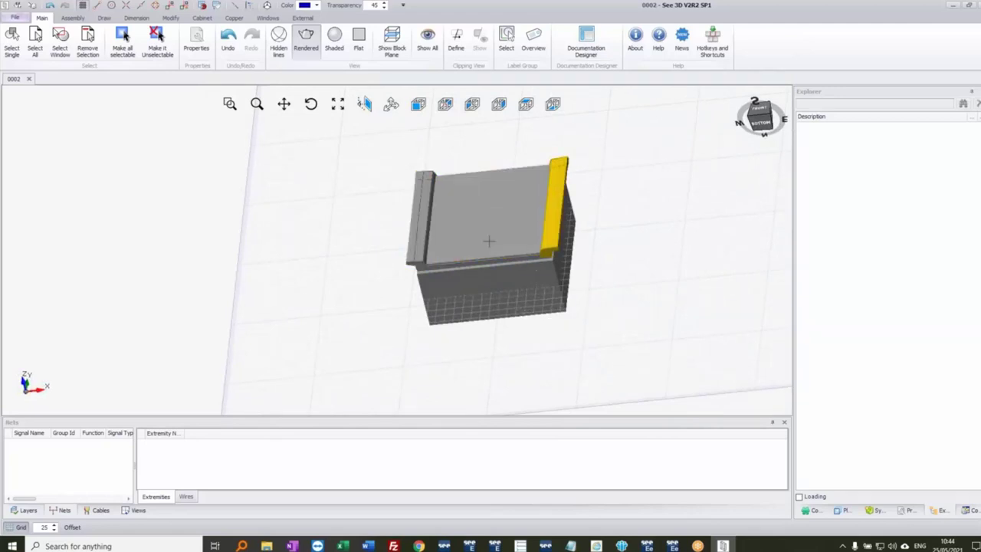
# Step: Create a Mechanical component from the front panel and both side strips, with its reference point at the assembly's lower-left rear corner
pyautogui.click(459, 220)
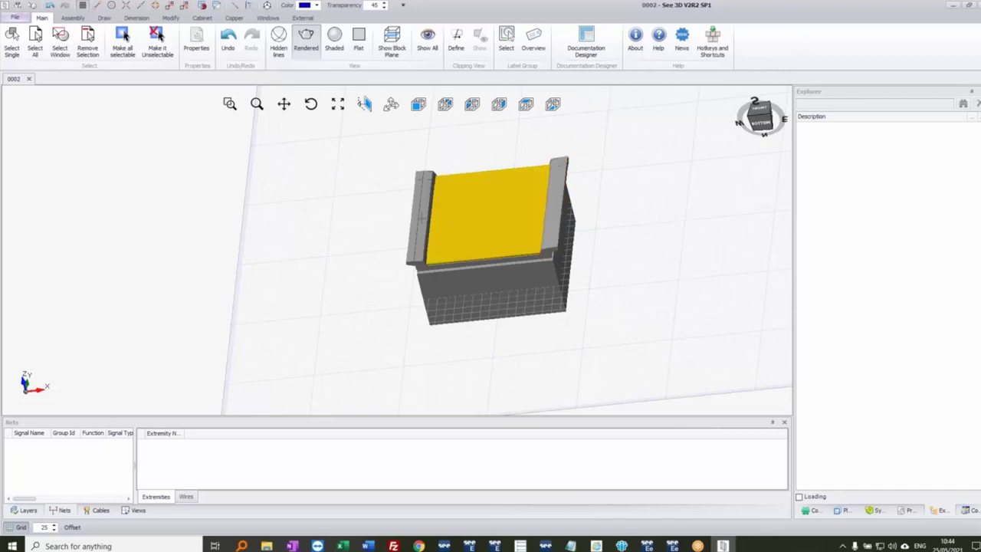
pyautogui.keyDown('ctrl'); pyautogui.click(420, 218); pyautogui.keyUp('ctrl')
pyautogui.keyDown('ctrl'); pyautogui.click(551, 217); pyautogui.keyUp('ctrl')
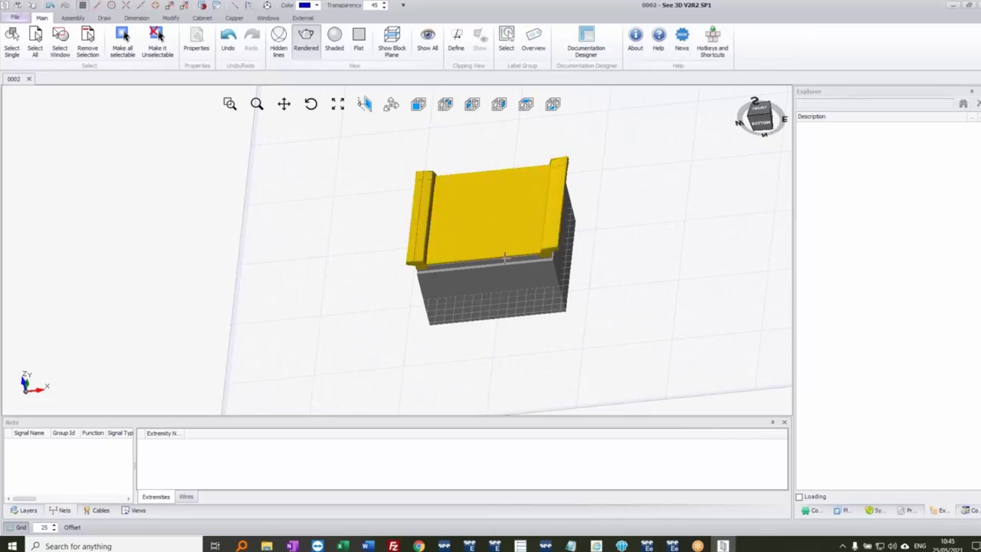
pyautogui.moveTo(553, 216); pyautogui.dragTo(524, 268, button='middle')
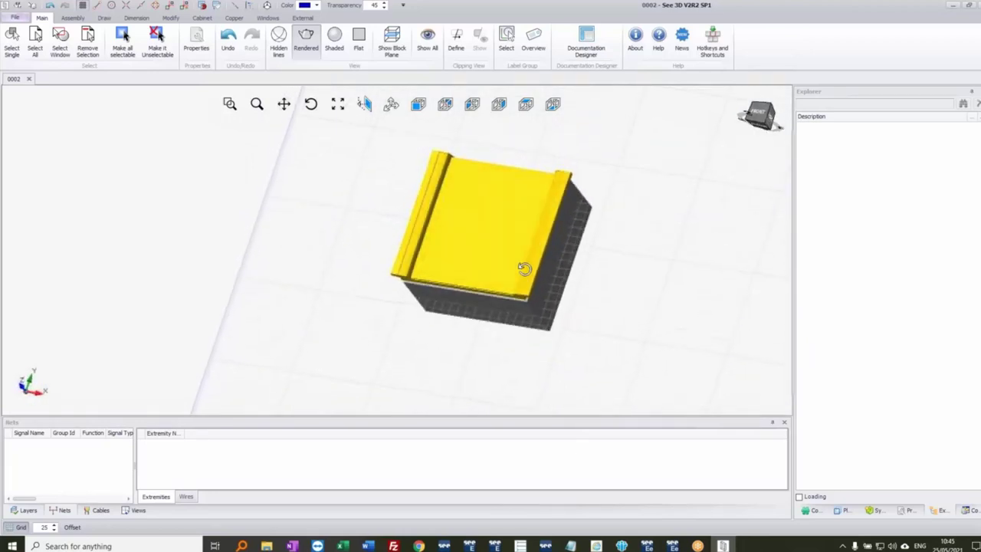
pyautogui.rightClick(483, 230)
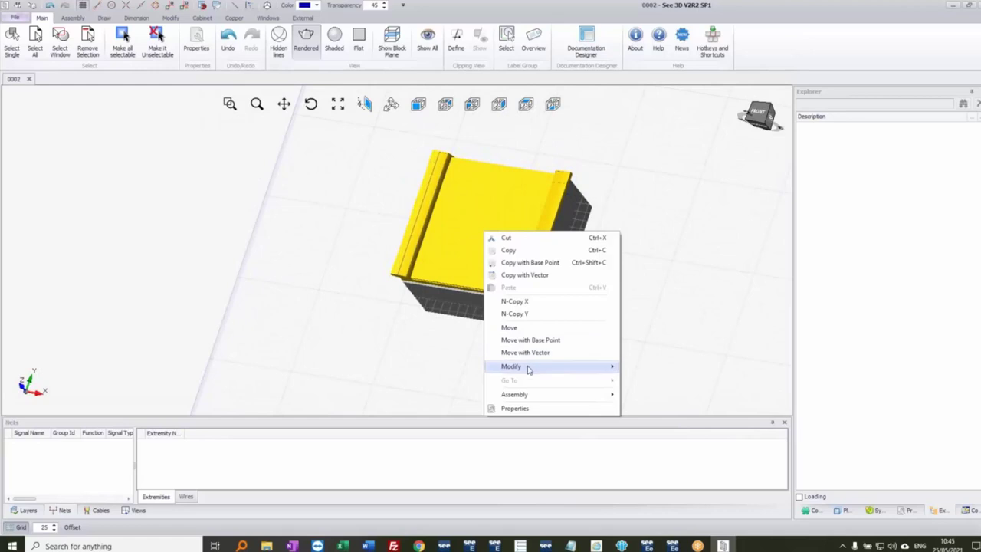
pyautogui.moveTo(527, 394)
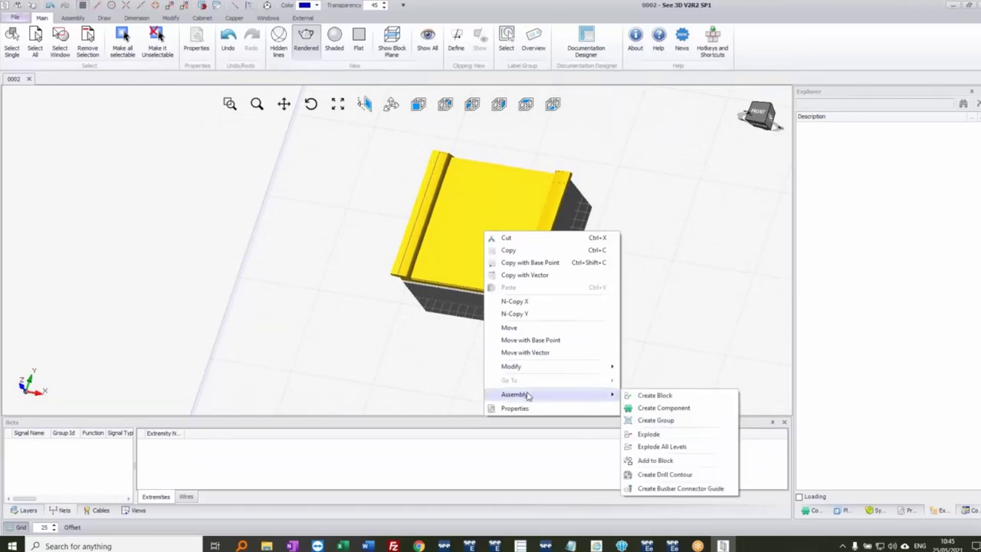
pyautogui.click(674, 412)
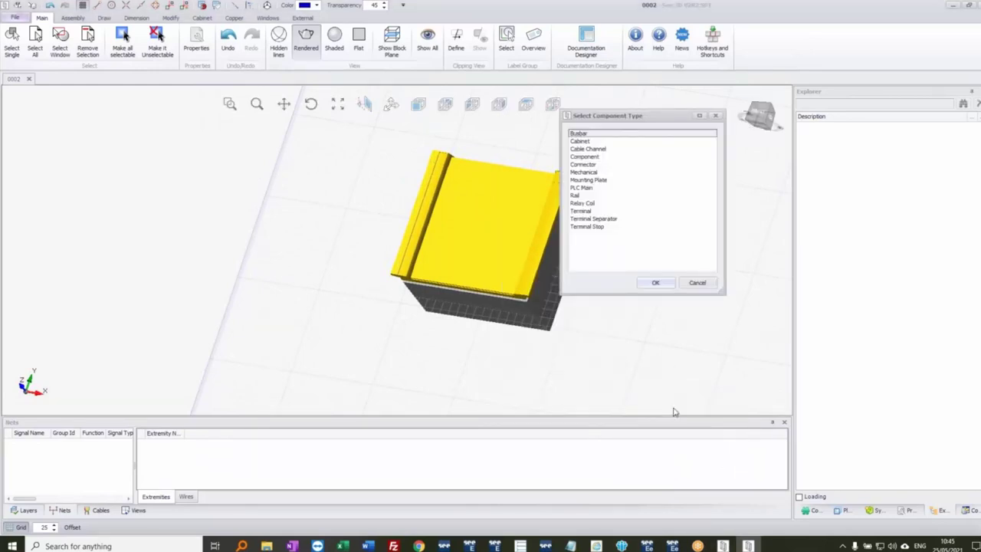
pyautogui.click(592, 174)
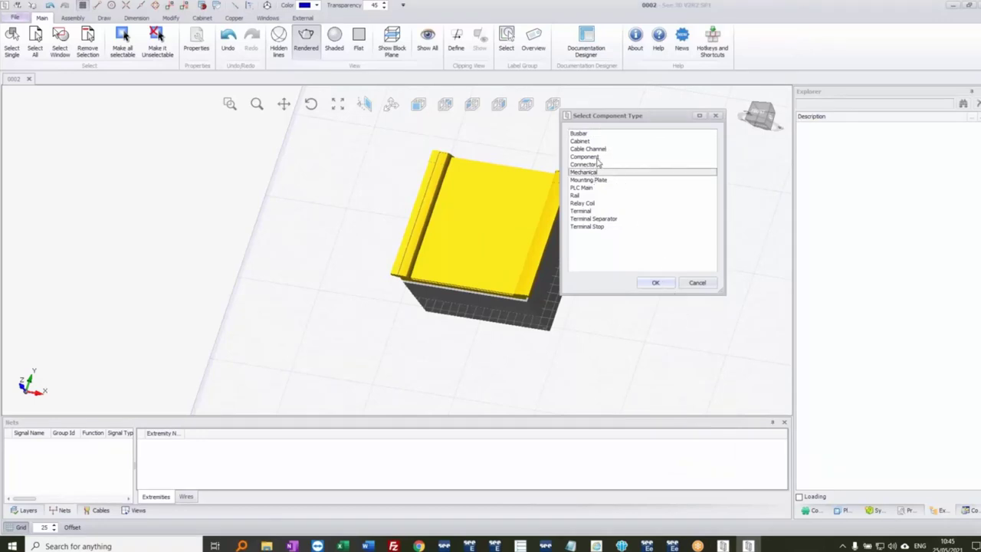
pyautogui.click(597, 158)
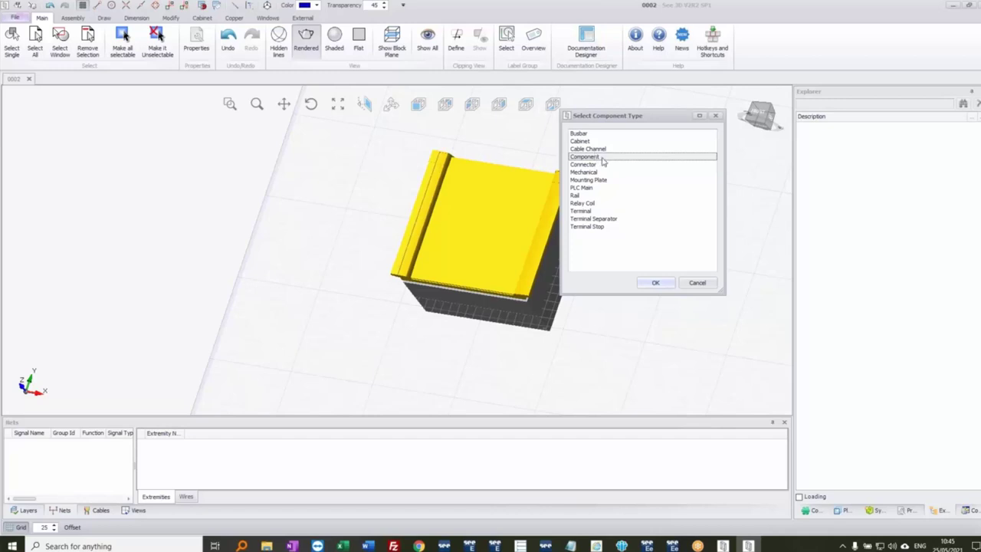
pyautogui.click(593, 173)
pyautogui.click(659, 283)
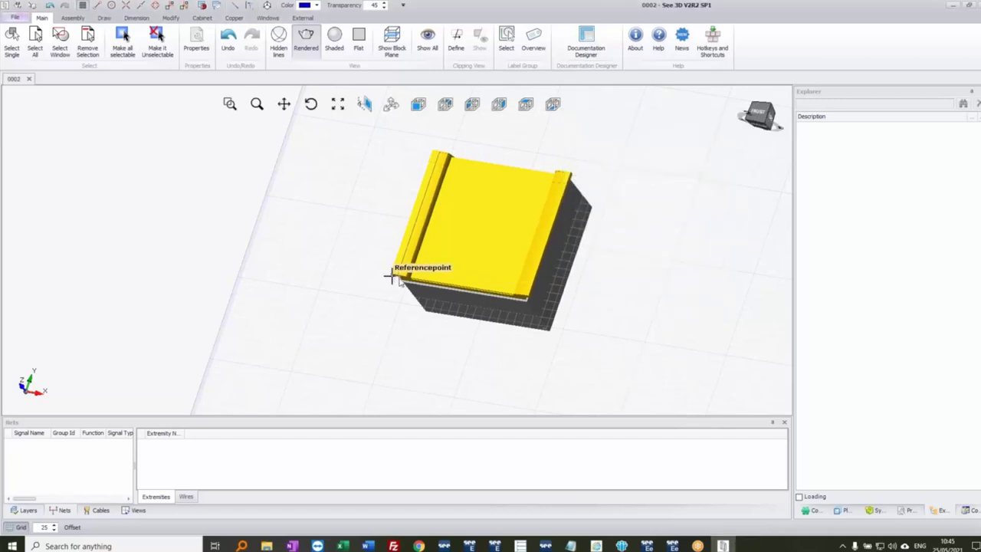
pyautogui.scroll(3, 394, 273)
pyautogui.click(414, 290)
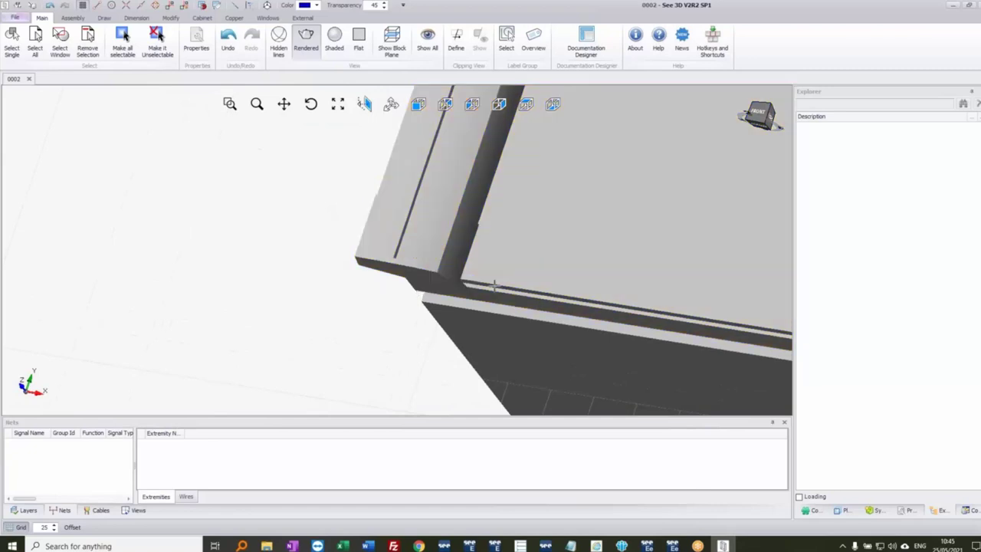
# Step: Create a Cabinet component from the enclosure body, with its reference point at the lower-left rear corner
pyautogui.scroll(-3, 537, 288)
pyautogui.moveTo(552, 285); pyautogui.dragTo(293, 278, button='middle')
pyautogui.click(284, 295)
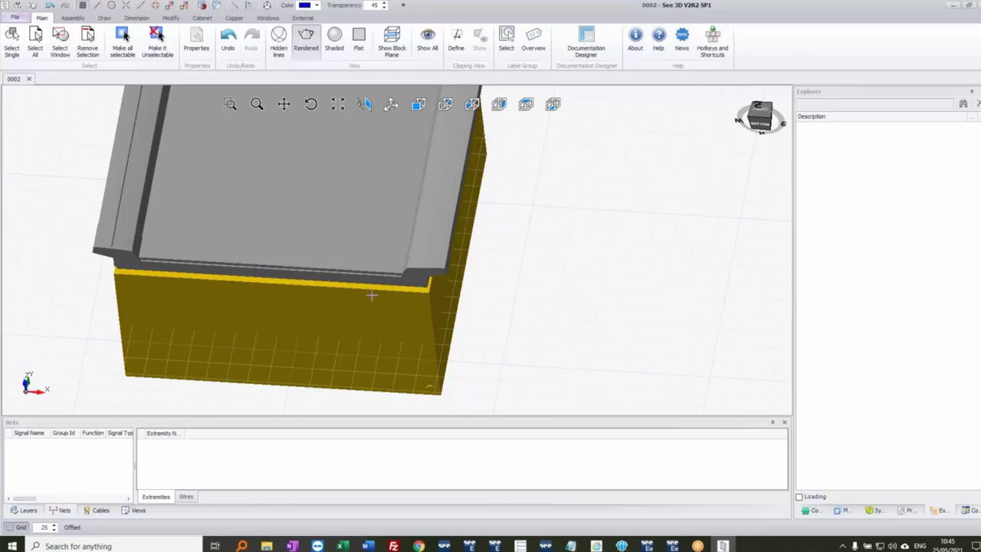
pyautogui.rightClick(343, 306)
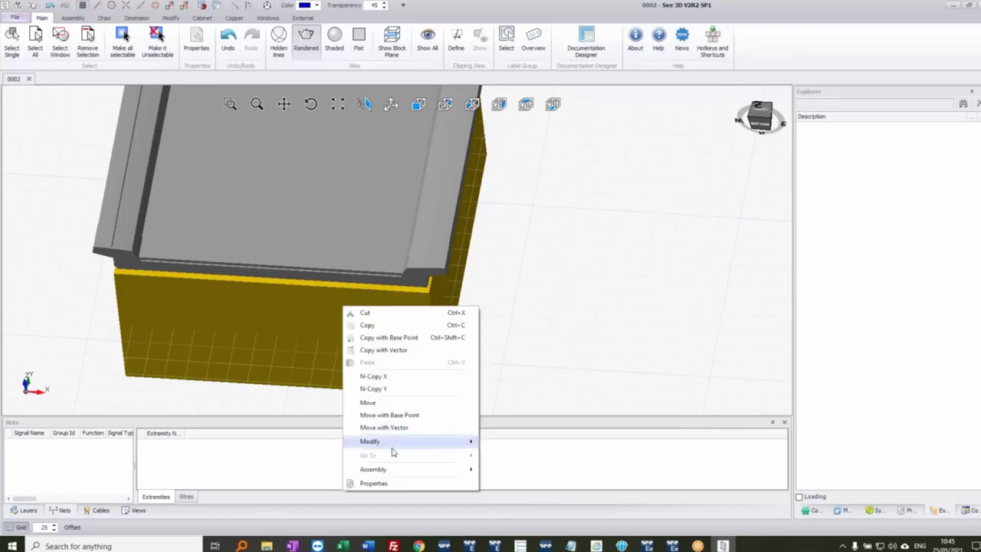
pyautogui.moveTo(398, 471)
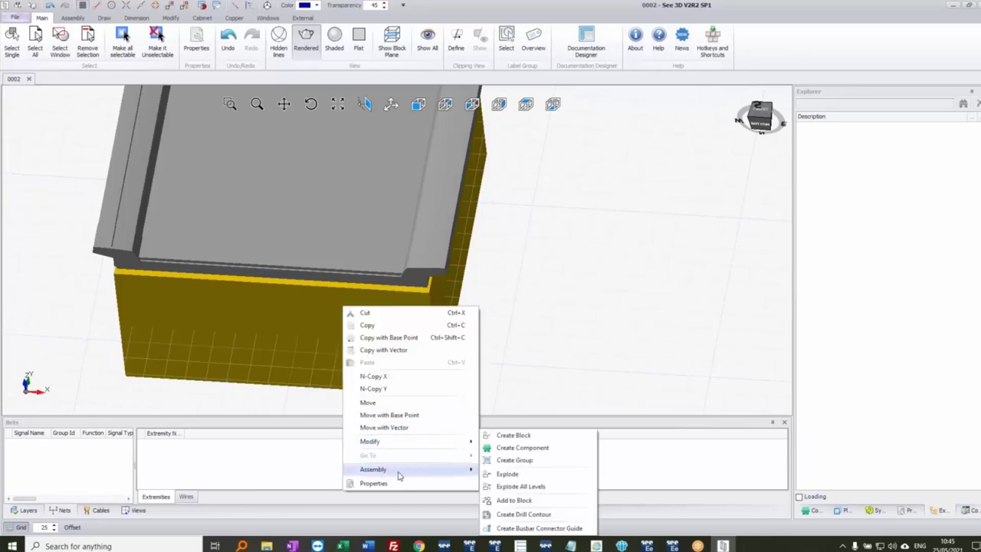
pyautogui.click(525, 449)
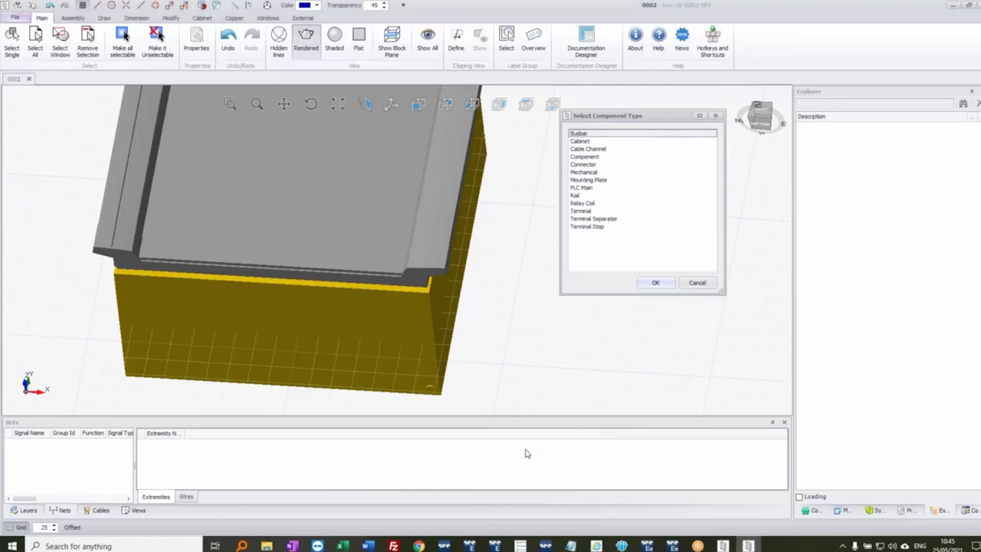
pyautogui.click(594, 142)
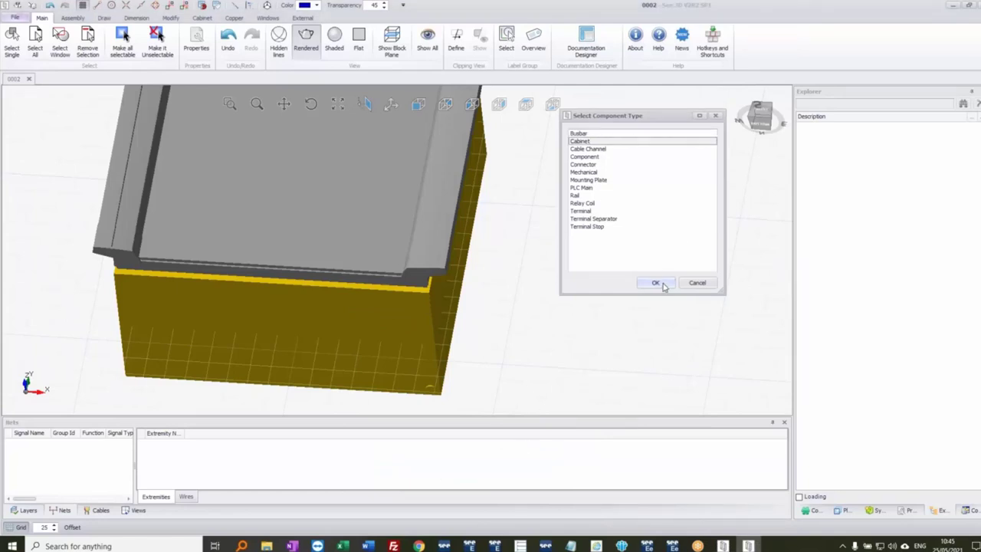
pyautogui.click(656, 283)
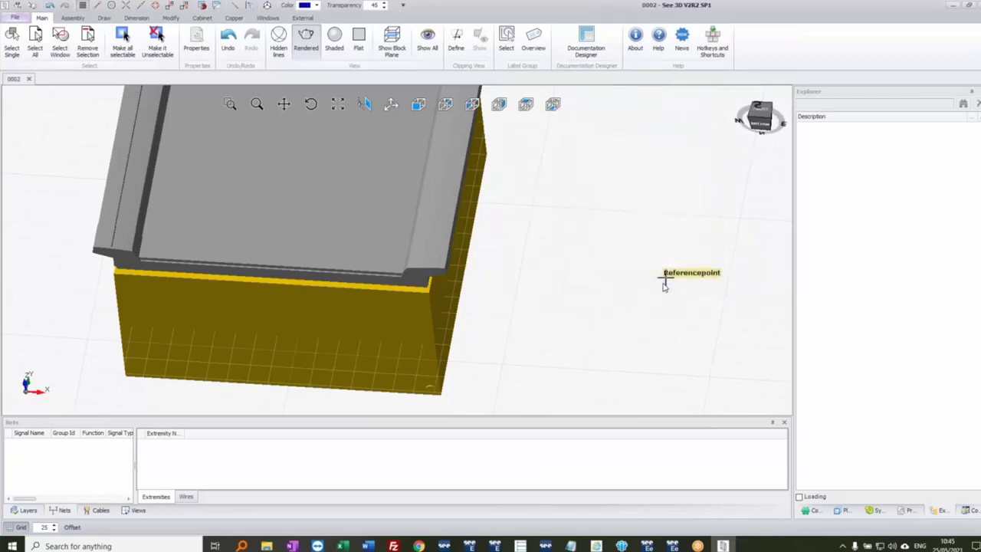
pyautogui.click(123, 376)
pyautogui.scroll(-3, 321, 322)
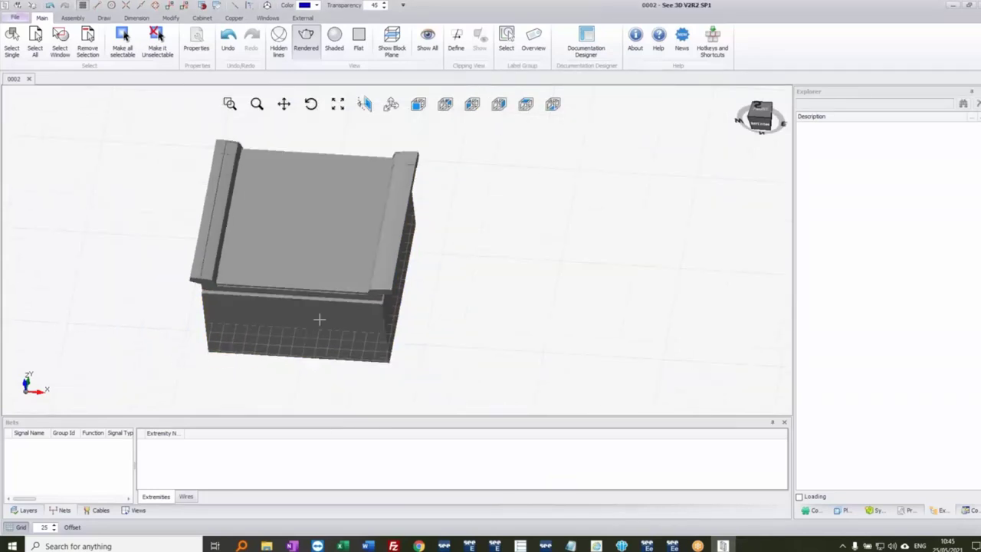
# Step: Create a -Door block plane on the front panel component from the panel's front surface
pyautogui.scroll(-2, 318, 319)
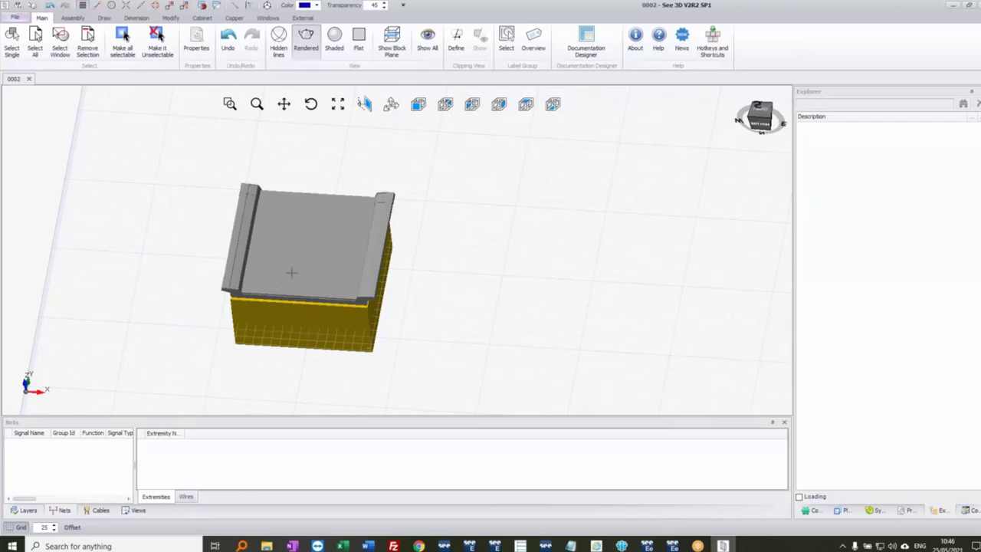
pyautogui.rightClick(293, 268)
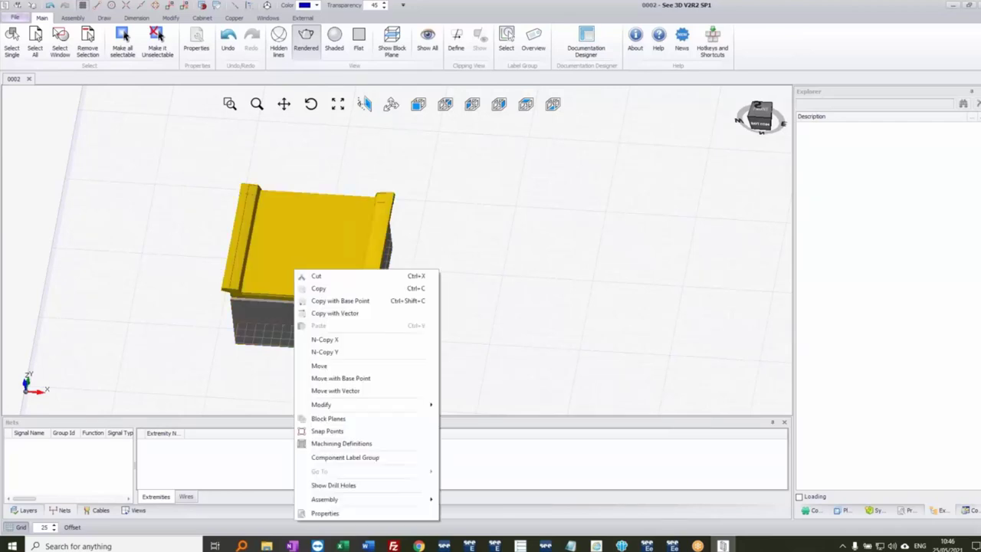
pyautogui.click(329, 419)
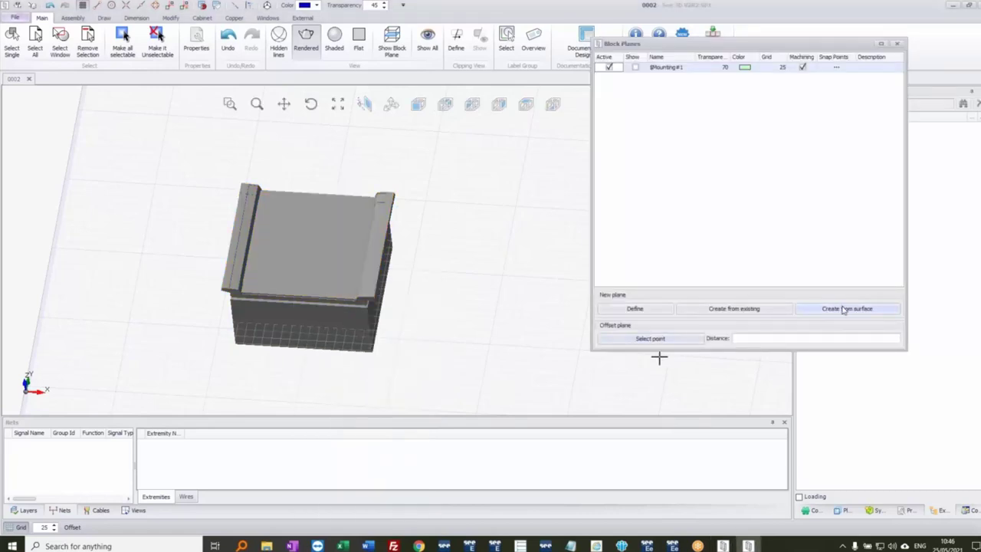
pyautogui.click(856, 309)
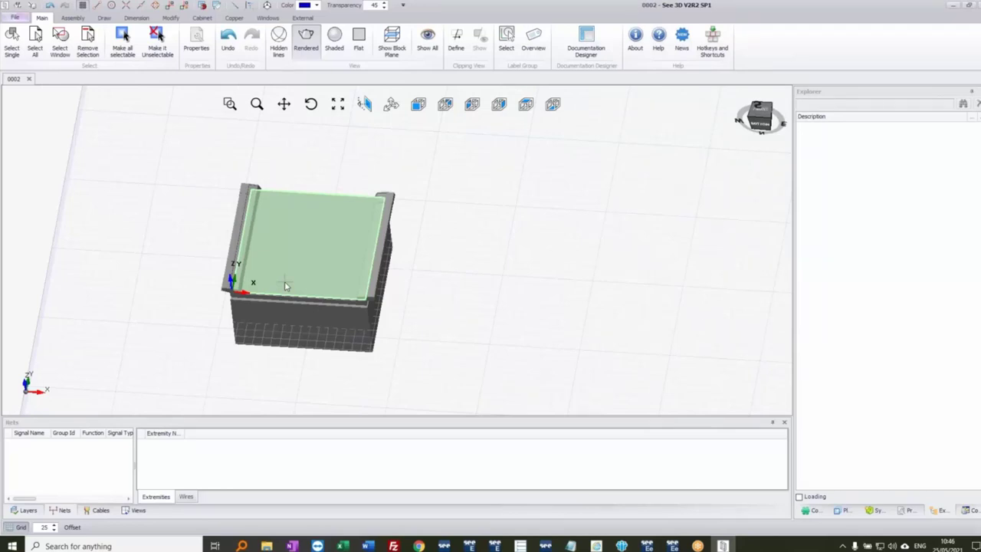
pyautogui.press('space')
pyautogui.press('space')
pyautogui.press('space')
pyautogui.press('space')
pyautogui.press('space')
pyautogui.press('space')
pyautogui.press('space')
pyautogui.press('space')
pyautogui.press('Return')
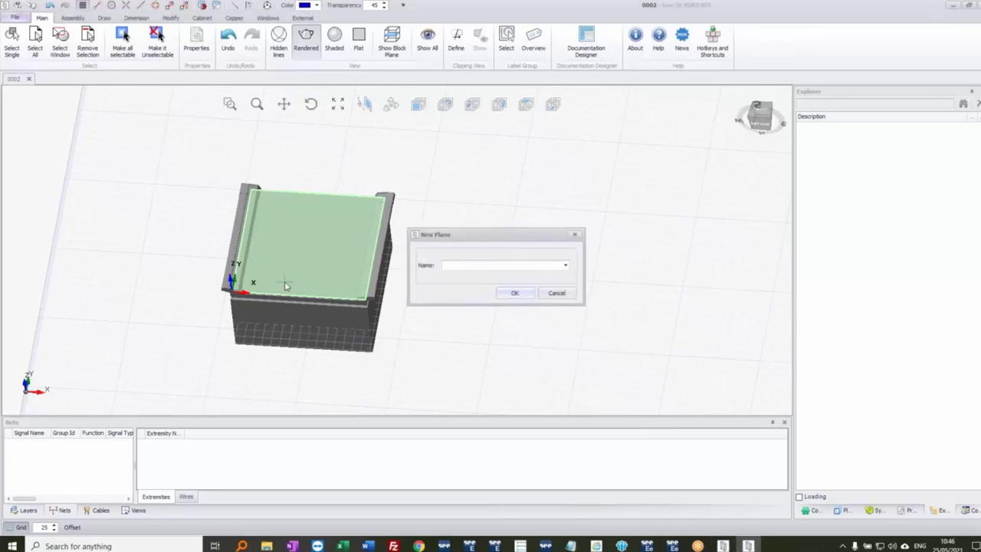
pyautogui.write('Door')
pyautogui.click(515, 292)
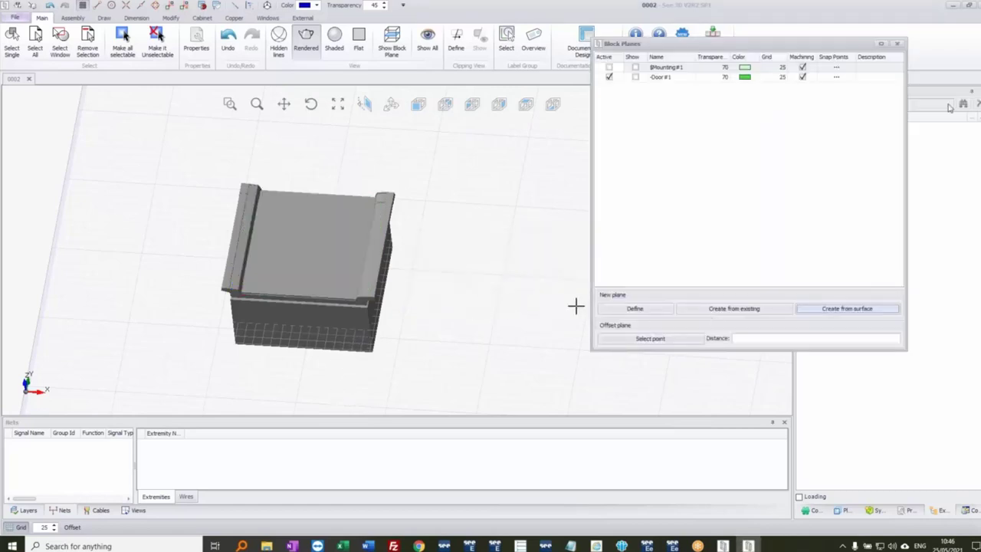
pyautogui.click(900, 46)
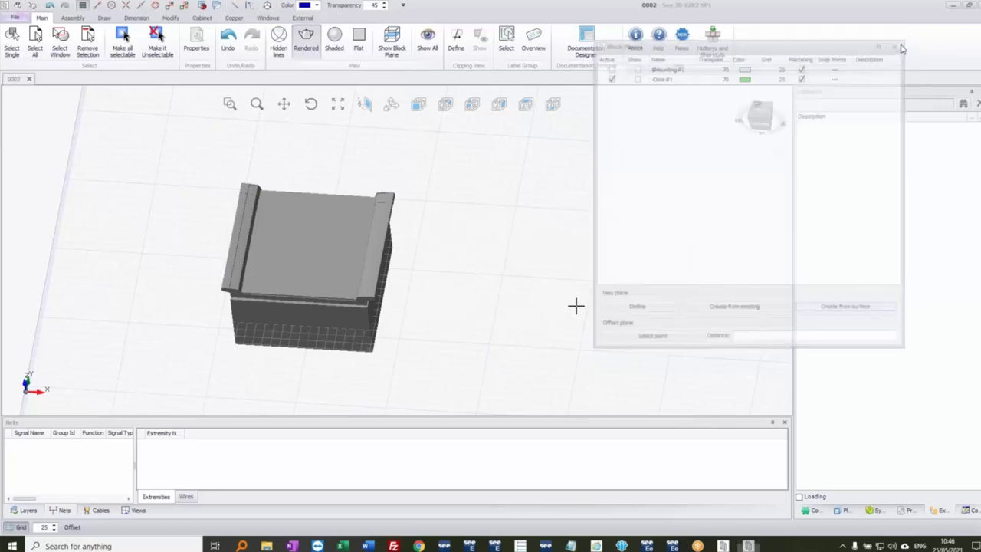
# Step: Create a +Door block plane on the enclosure body component, using the front panel's front surface
pyautogui.click(307, 314)
pyautogui.rightClick(311, 322)
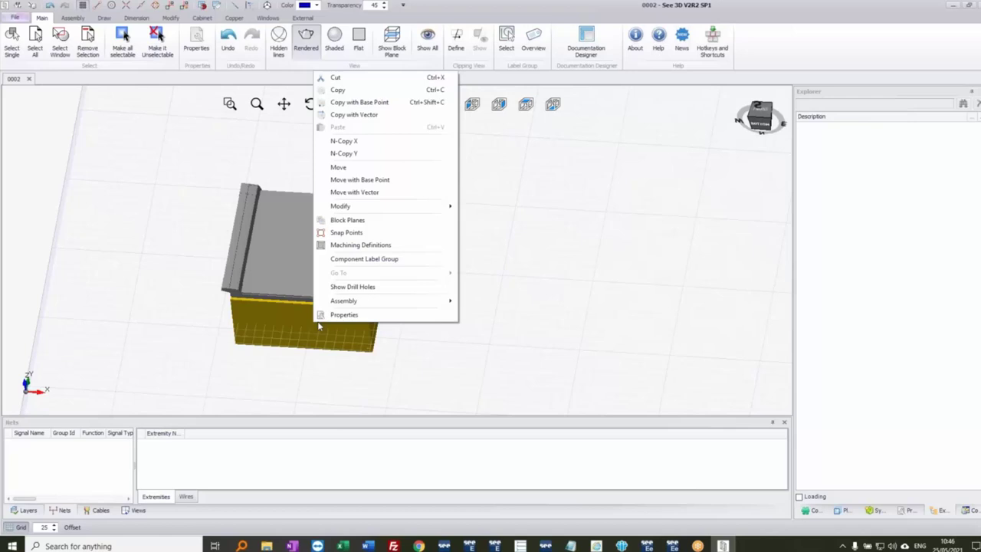
pyautogui.click(355, 221)
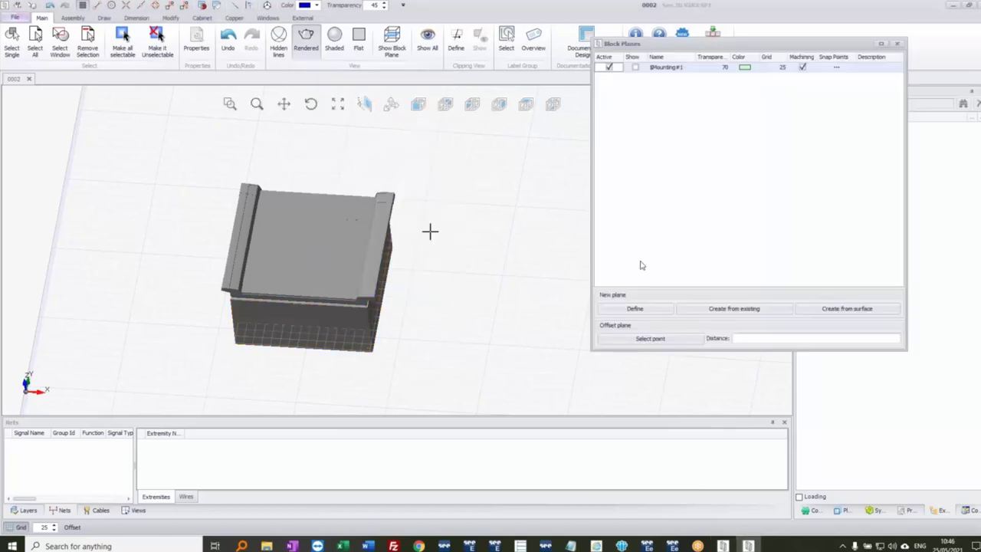
pyautogui.click(884, 308)
pyautogui.click(278, 285)
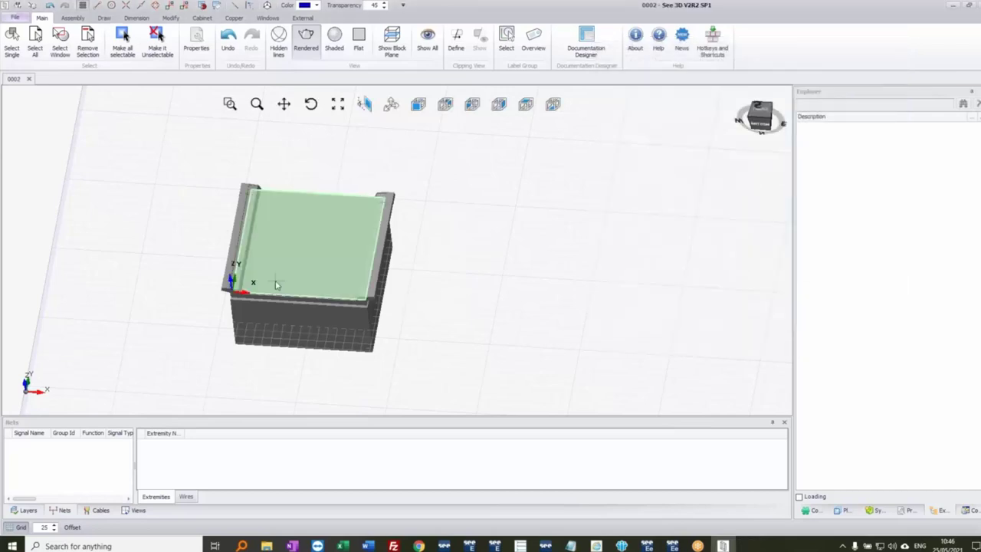
pyautogui.click(276, 282)
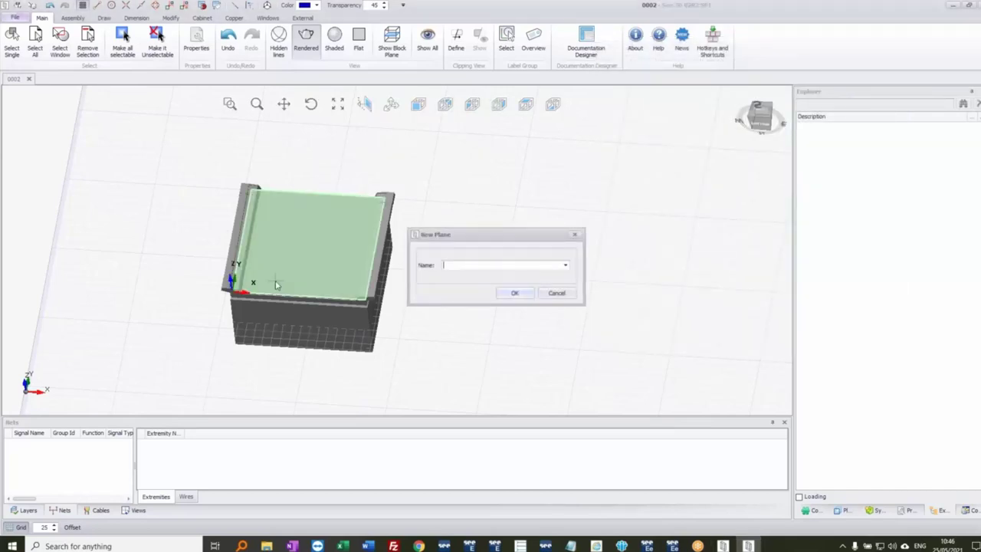
pyautogui.write('+D')
pyautogui.click(513, 292)
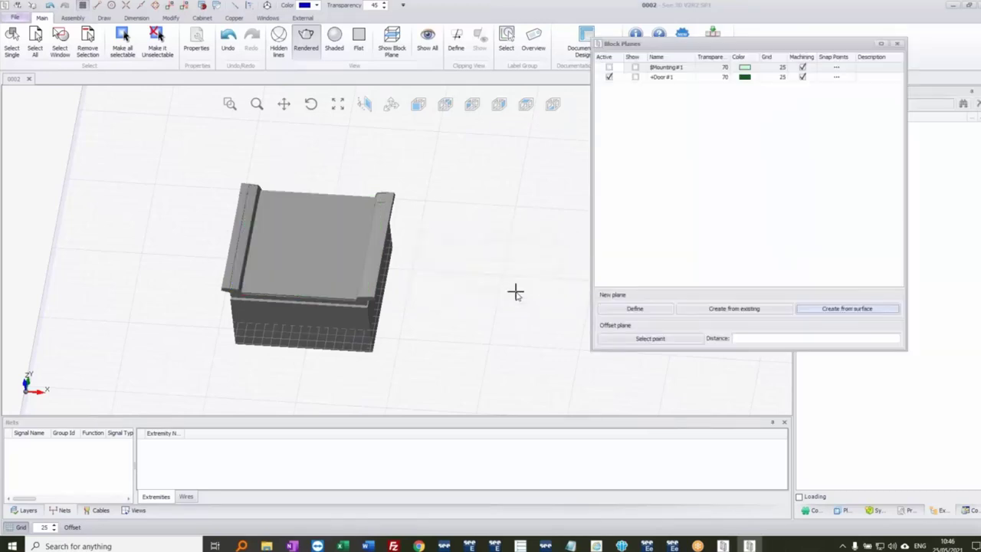
pyautogui.click(900, 46)
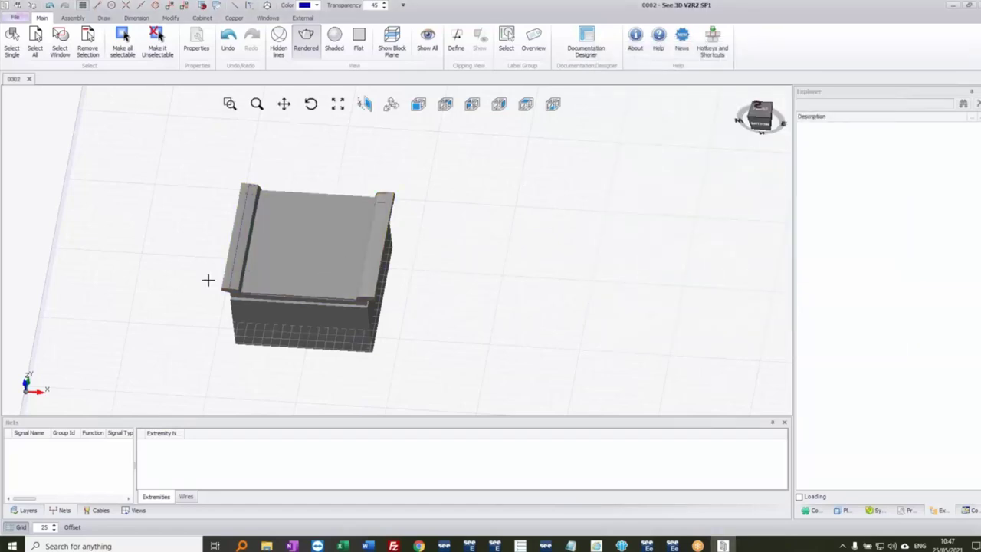
# Step: Move the front panel off the enclosure body and mount it back on the enclosure's door plane
pyautogui.moveTo(253, 282); pyautogui.dragTo(511, 293)
pyautogui.click(512, 354)
pyautogui.moveTo(358, 281); pyautogui.dragTo(311, 293, button='middle')
pyautogui.scroll(3, 310, 294)
pyautogui.click(332, 325)
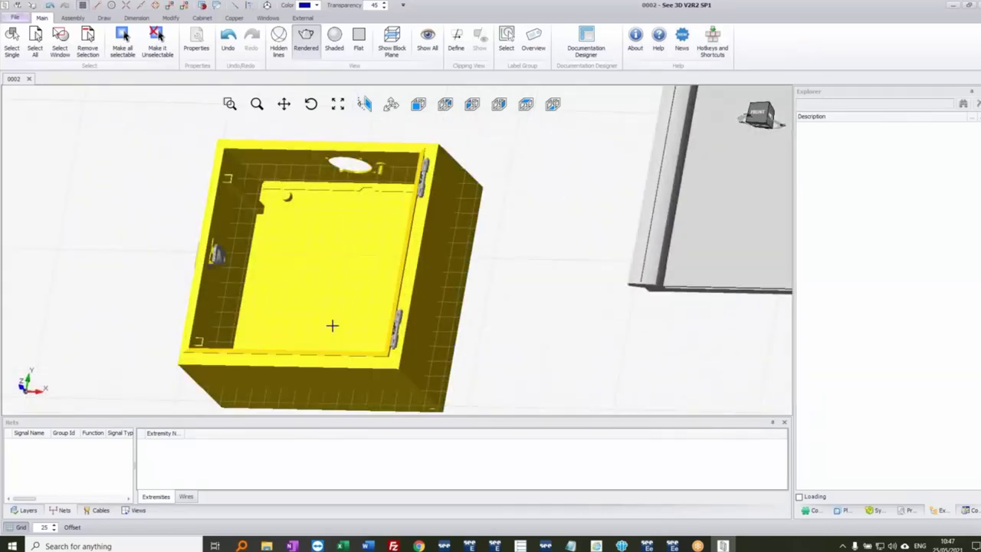
pyautogui.moveTo(718, 263); pyautogui.dragTo(299, 321)
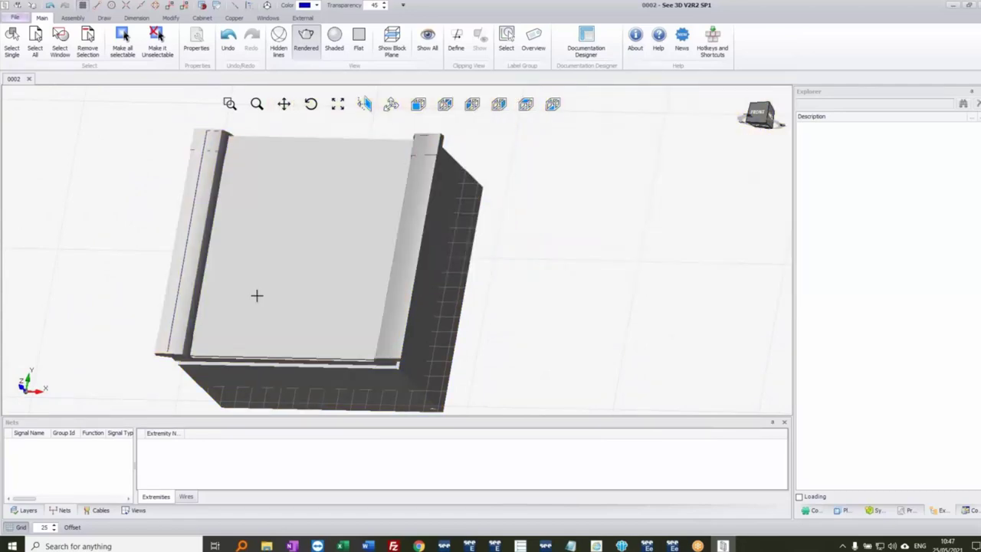
# Step: Load the drawing's component tree and set the enclosure body's functional description to ENCLOSURE
pyautogui.moveTo(301, 320); pyautogui.dragTo(297, 253, button='middle')
pyautogui.click(285, 288)
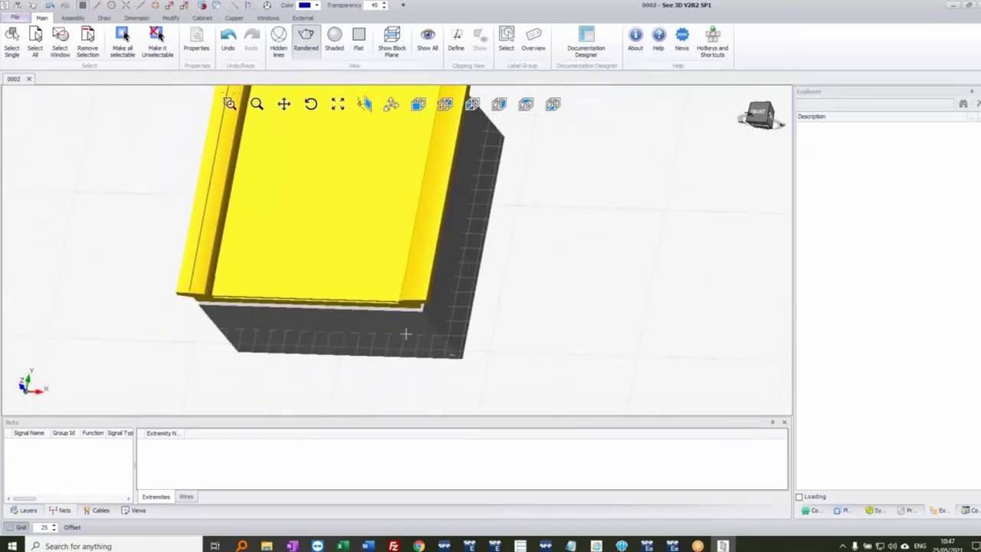
pyautogui.click(352, 326)
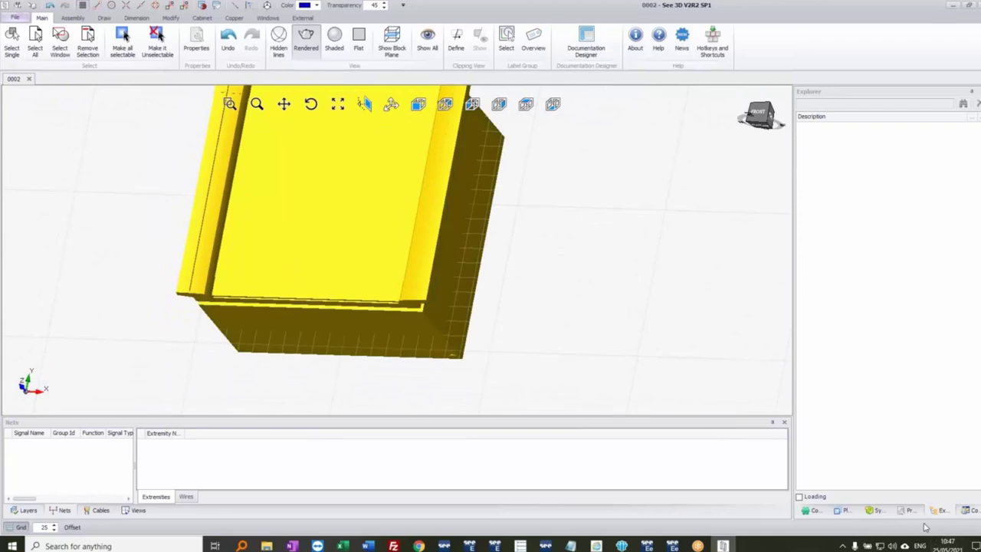
pyautogui.click(800, 497)
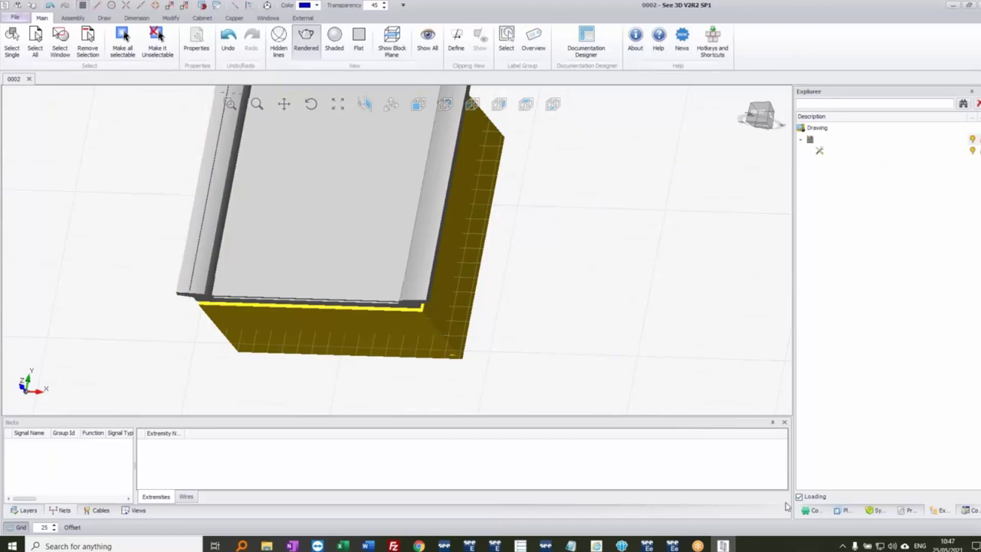
pyautogui.click(907, 511)
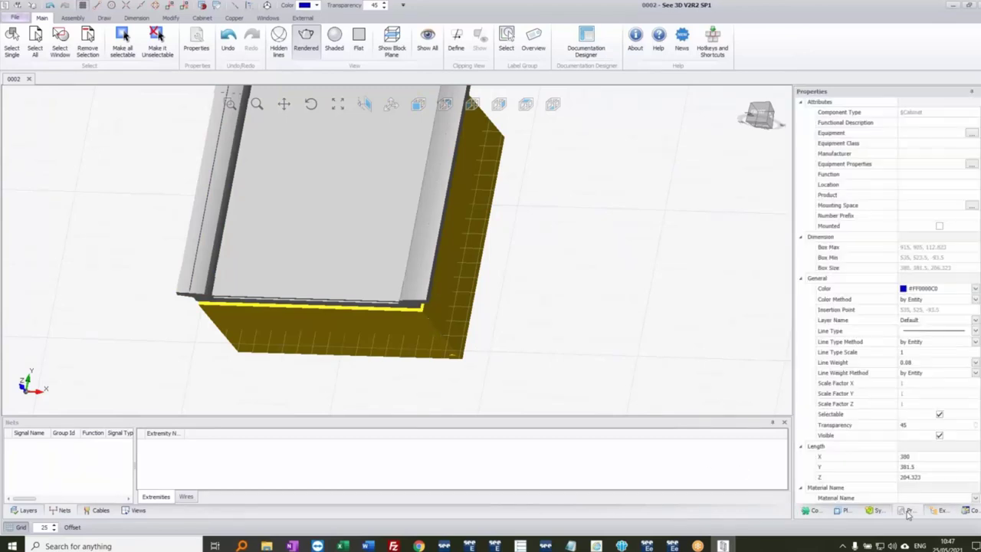
pyautogui.click(919, 124)
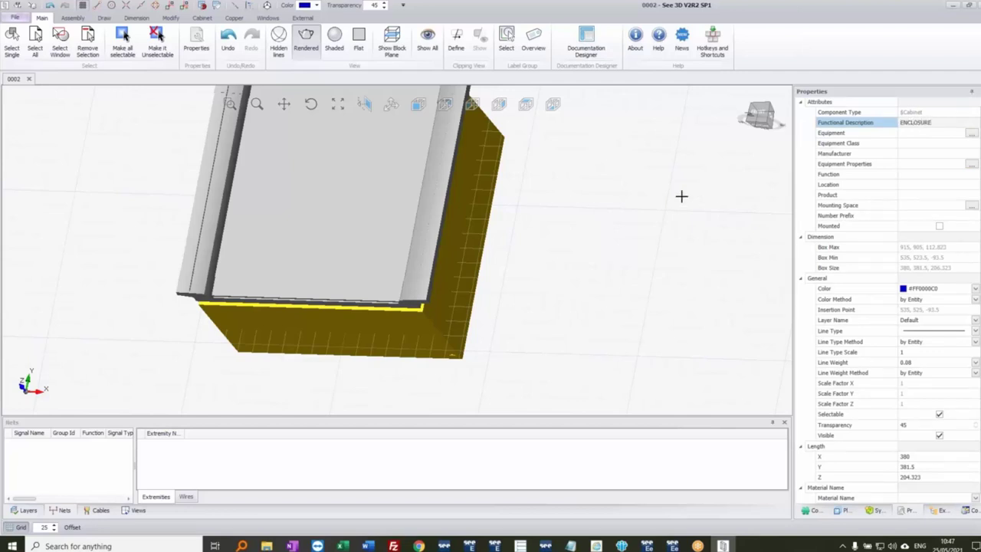
# Step: Set the front panel's functional description to DOOR and return to the component tree
pyautogui.click(378, 158)
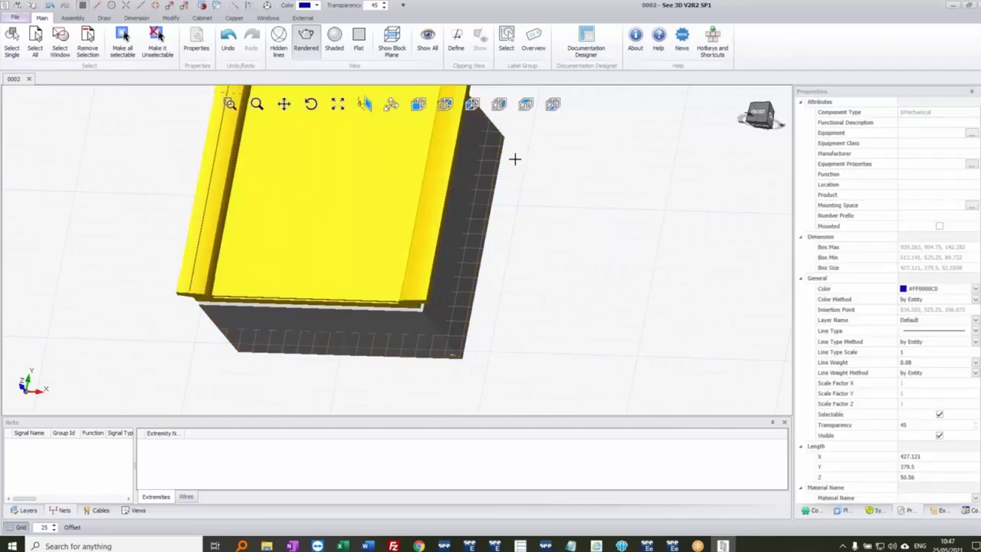
pyautogui.click(917, 123)
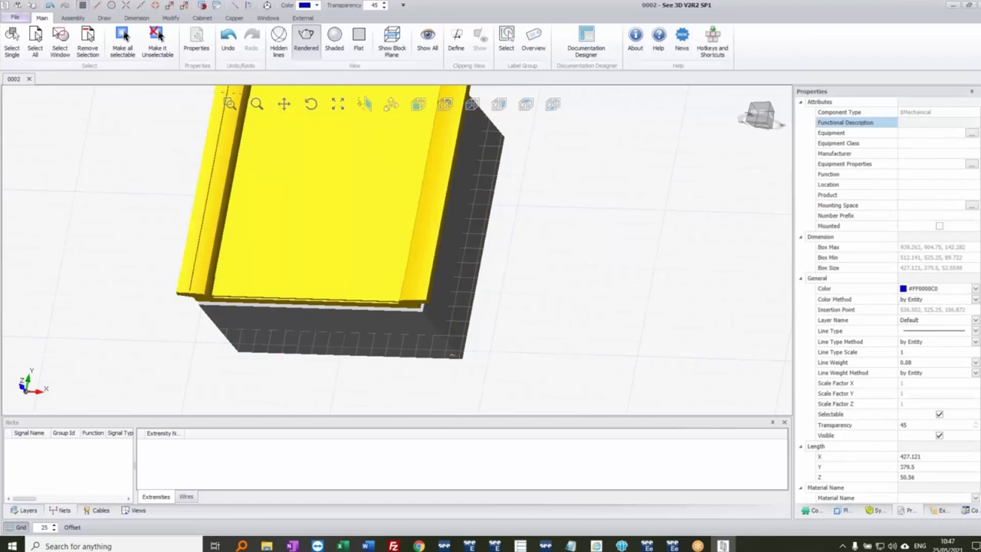
pyautogui.click(725, 169)
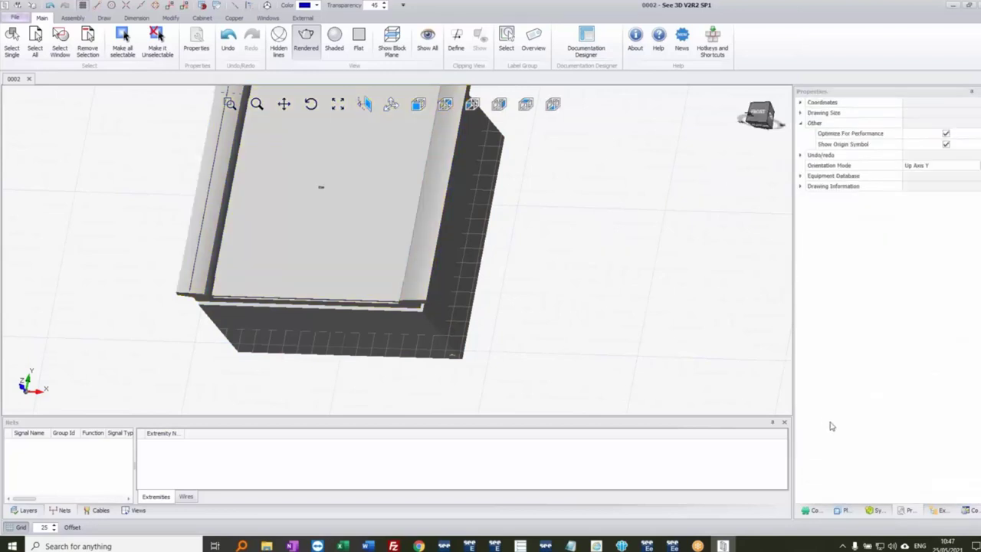
pyautogui.click(940, 511)
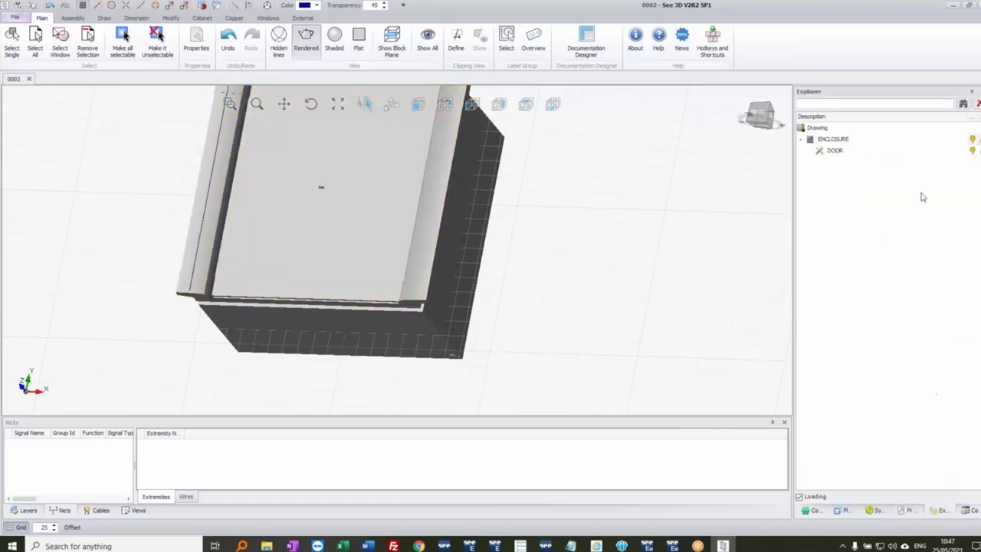
# Step: Hide the ENCLOSURE component and turn to the rear side of the door
pyautogui.click(972, 141)
pyautogui.moveTo(633, 232); pyautogui.dragTo(355, 193)
pyautogui.moveTo(356, 193); pyautogui.dragTo(360, 188, button='middle')
pyautogui.click(360, 189)
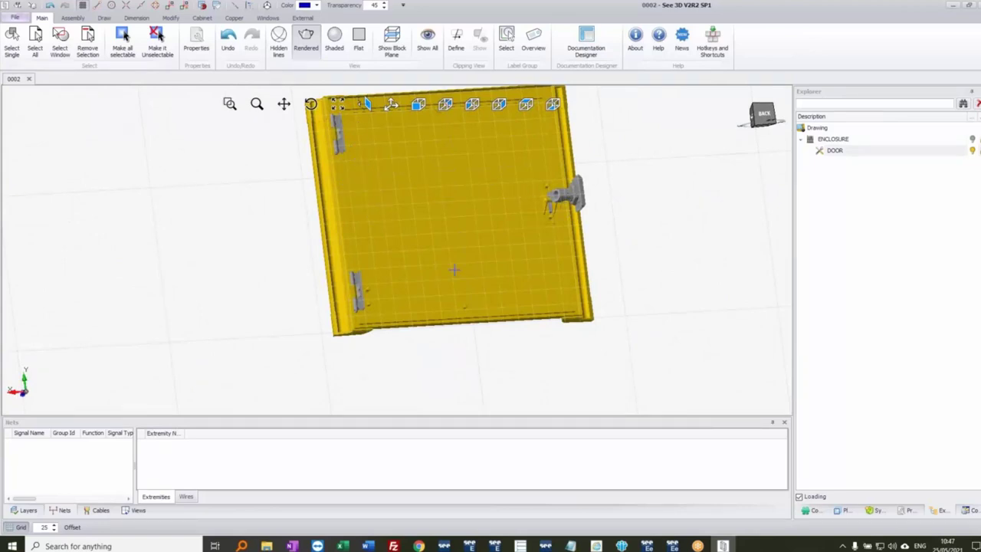
# Step: Add the two loose hinges and the lock to the door block, and show the ENCLOSURE component again
pyautogui.moveTo(622, 335); pyautogui.dragTo(269, 113)
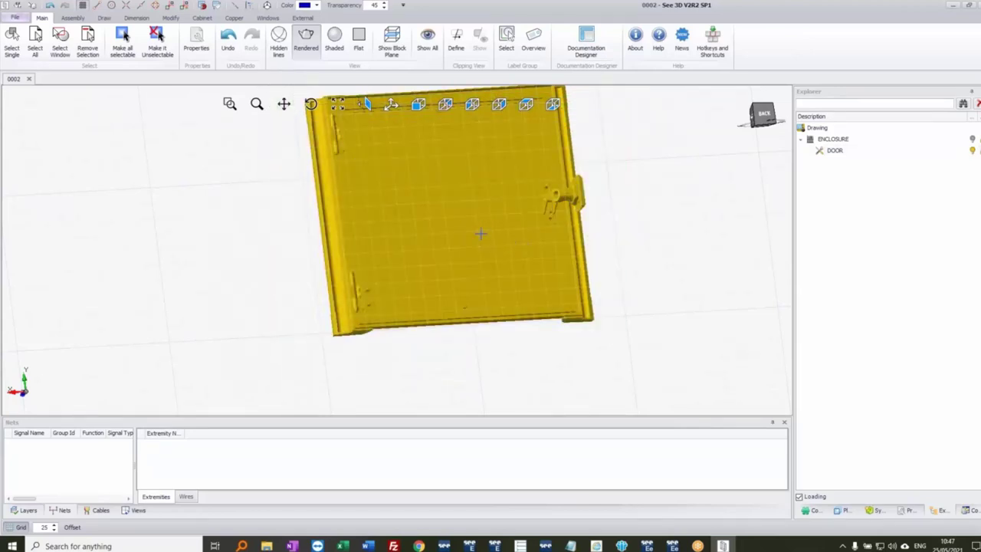
pyautogui.click(479, 225)
pyautogui.rightClick(648, 234)
pyautogui.moveTo(715, 396)
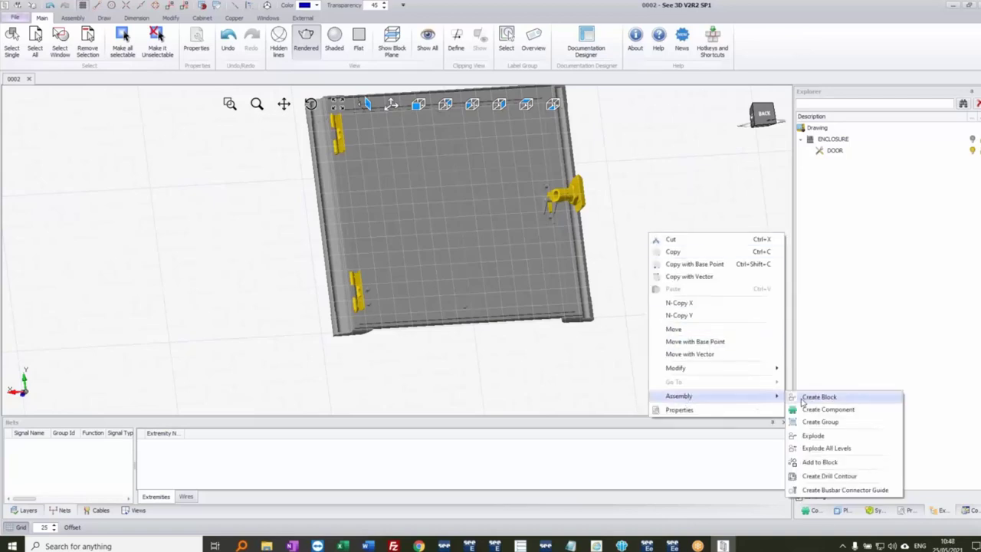
pyautogui.click(833, 463)
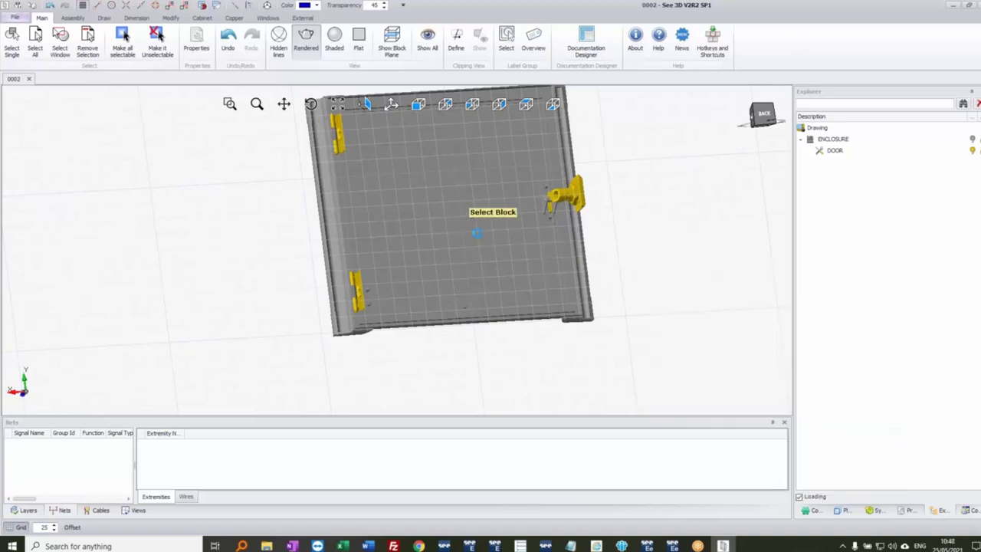
pyautogui.click(476, 232)
pyautogui.moveTo(247, 217); pyautogui.dragTo(506, 210, button='middle')
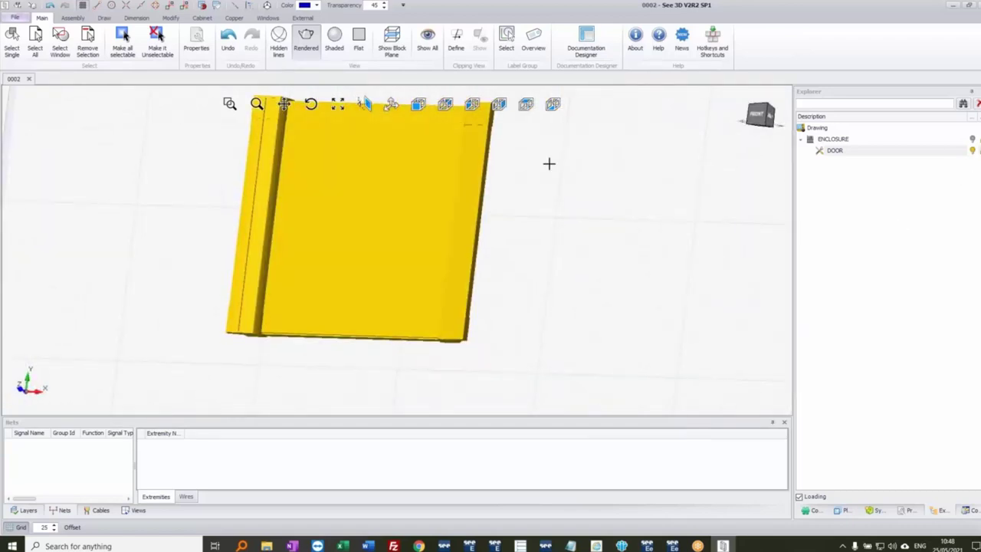
pyautogui.press('Escape')
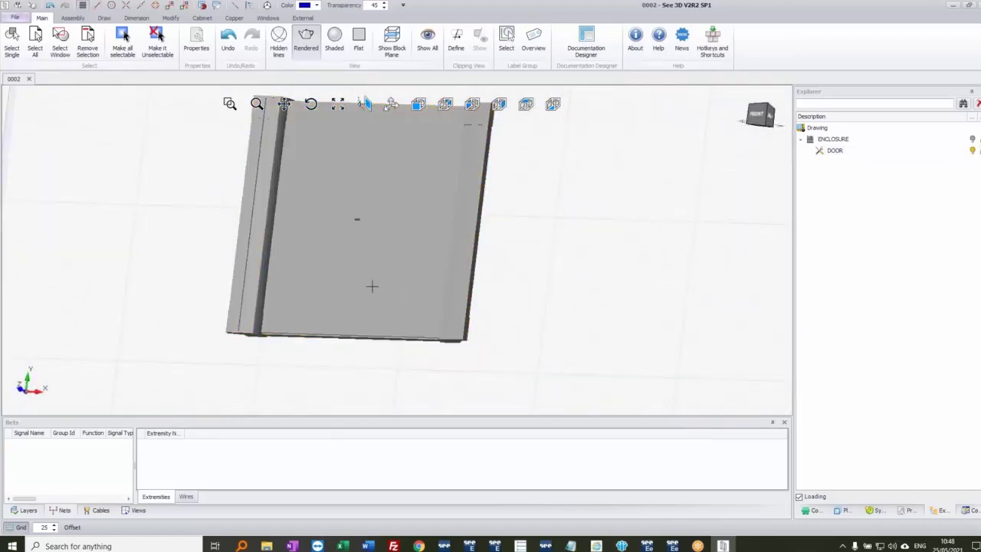
pyautogui.click(973, 139)
pyautogui.scroll(-2, 328, 286)
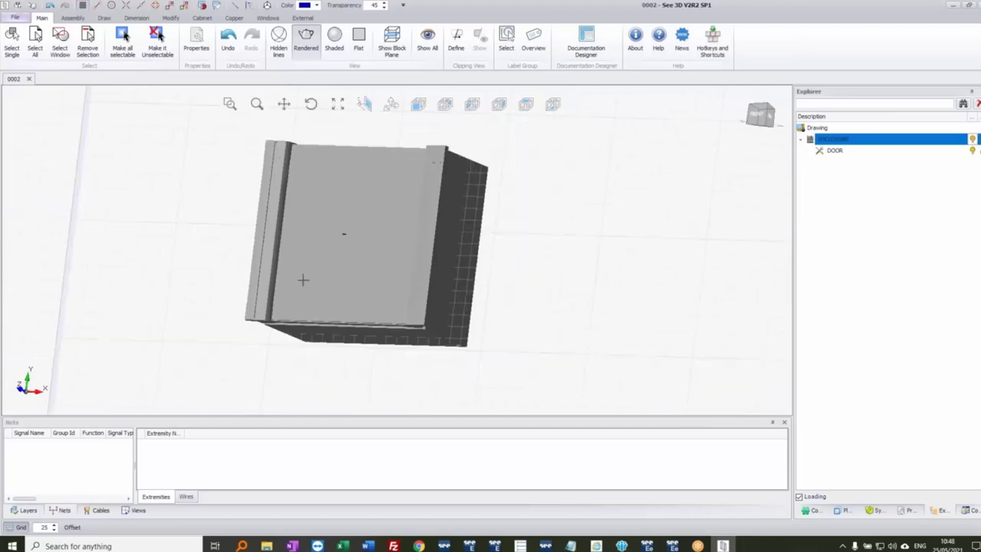
# Step: Add a new machining definition named DOOR to the door component
pyautogui.click(329, 278)
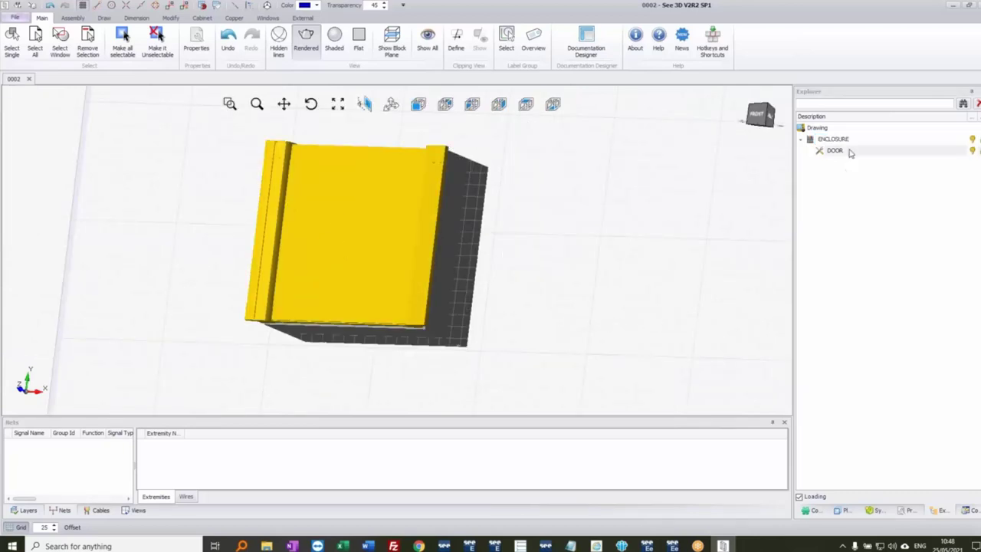
pyautogui.moveTo(381, 219)
pyautogui.mouseDown(button='middle')
pyautogui.moveTo(404, 219)
pyautogui.moveTo(367, 226)
pyautogui.mouseUp(button='middle')
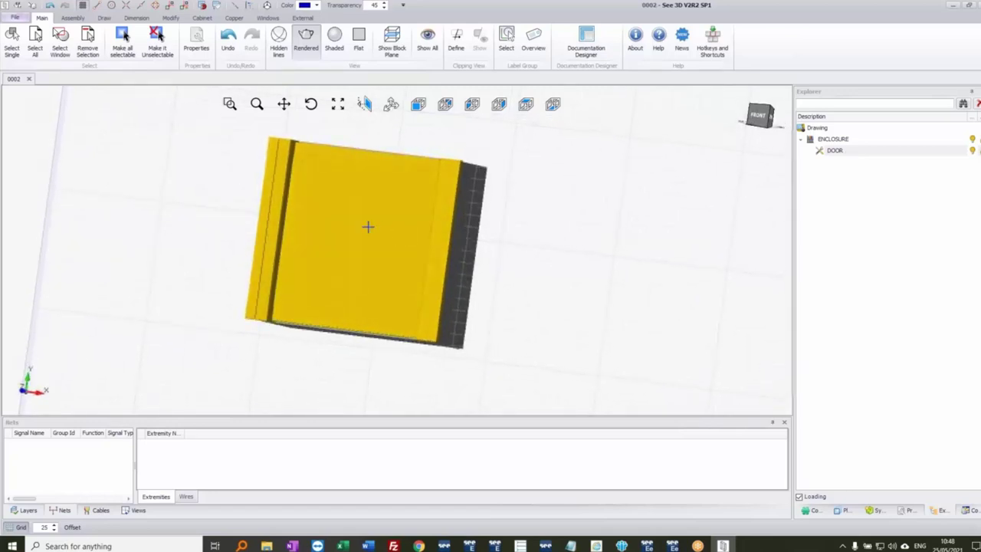
pyautogui.rightClick(342, 225)
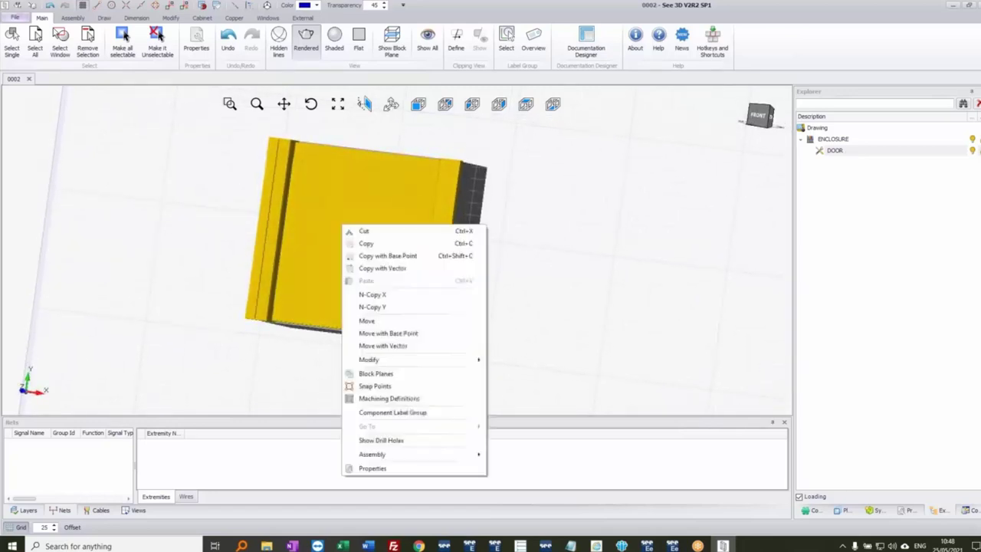
pyautogui.click(410, 399)
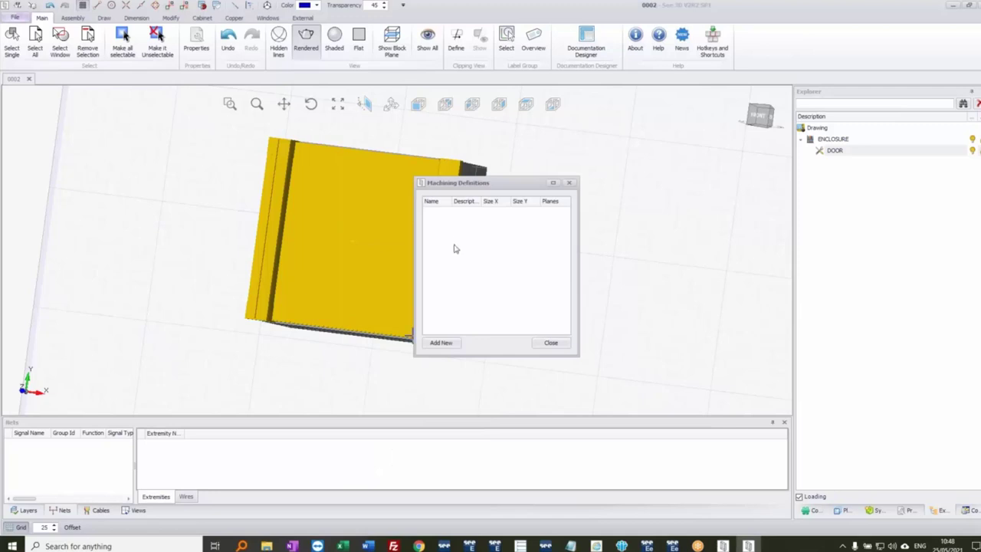
pyautogui.click(441, 343)
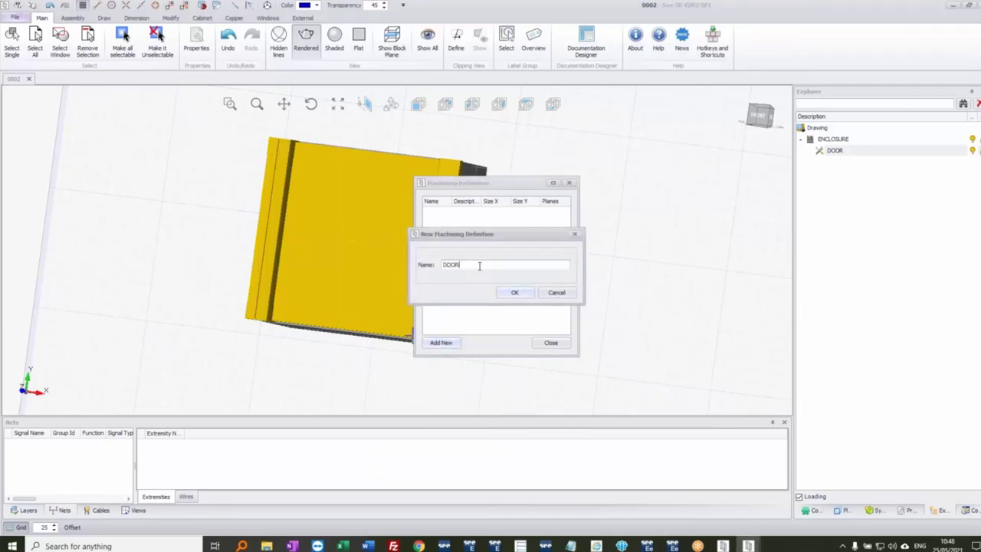
pyautogui.click(515, 293)
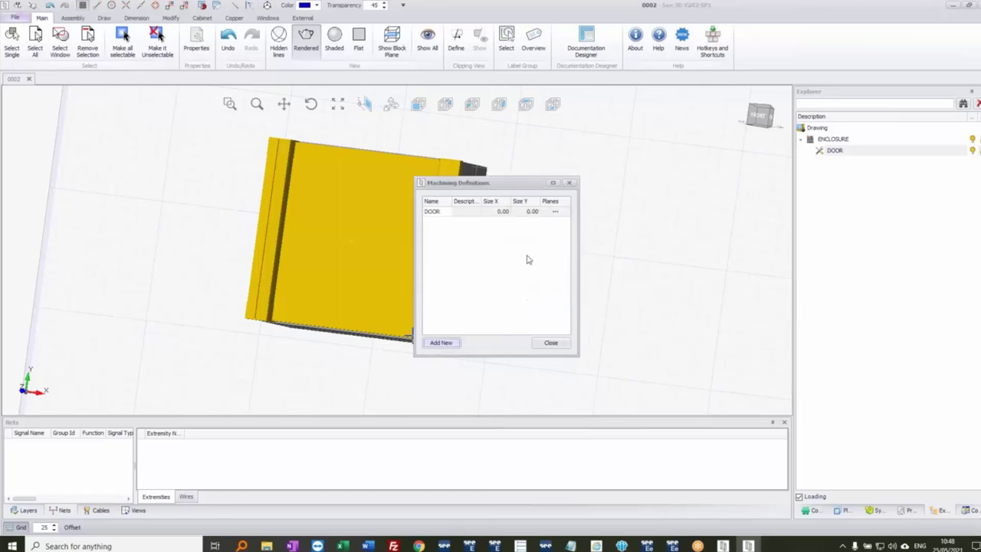
# Step: Create a machining plane for the DOOR definition from the door's outer front surface
pyautogui.click(558, 213)
pyautogui.click(557, 212)
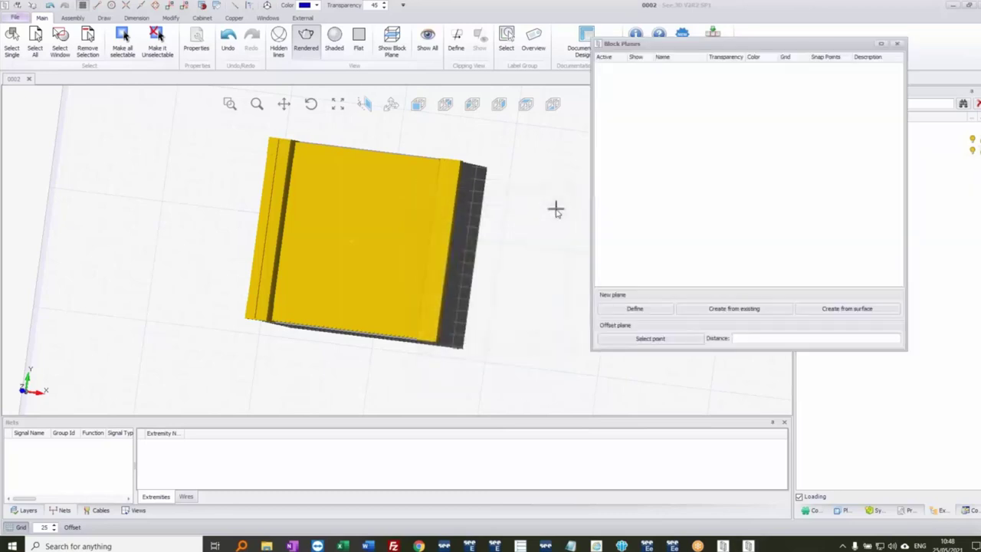
pyautogui.click(846, 308)
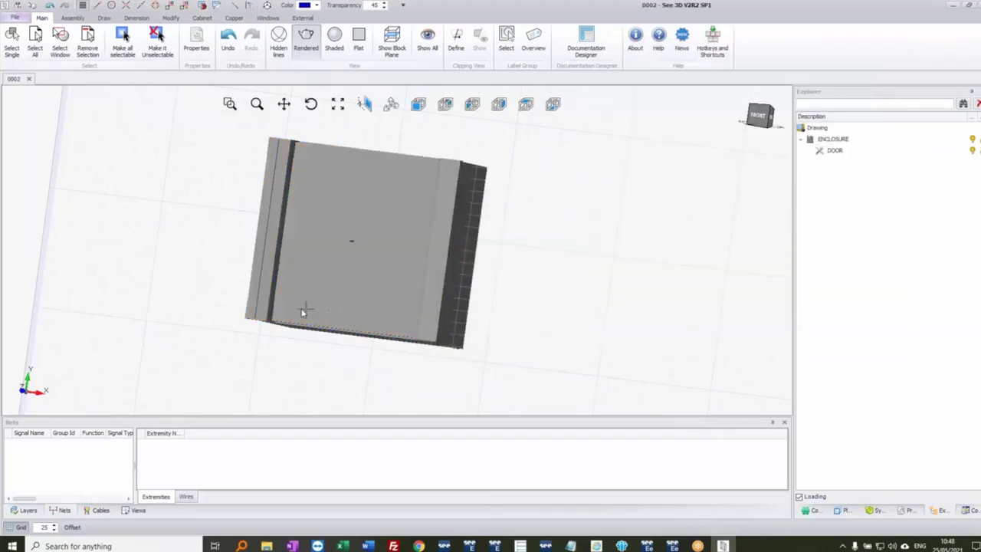
pyautogui.moveTo(298, 312); pyautogui.dragTo(306, 265, button='middle')
pyautogui.click(307, 263)
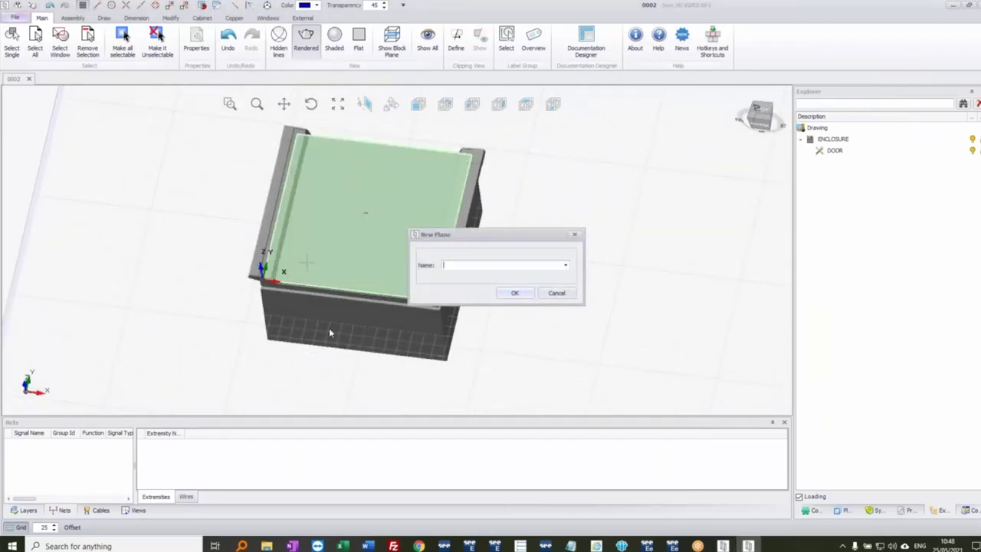
# Step: Name the new plane -FlushMounting#outside and finish the door's machining definition
pyautogui.write('-FLUS')
pyautogui.press('BackSpace')
pyautogui.press('BackSpace')
pyautogui.press('BackSpace')
pyautogui.press('BackSpace')
pyautogui.hotkey('ctrl', 'z')
pyautogui.write('FlushMountin')
pyautogui.click(509, 294)
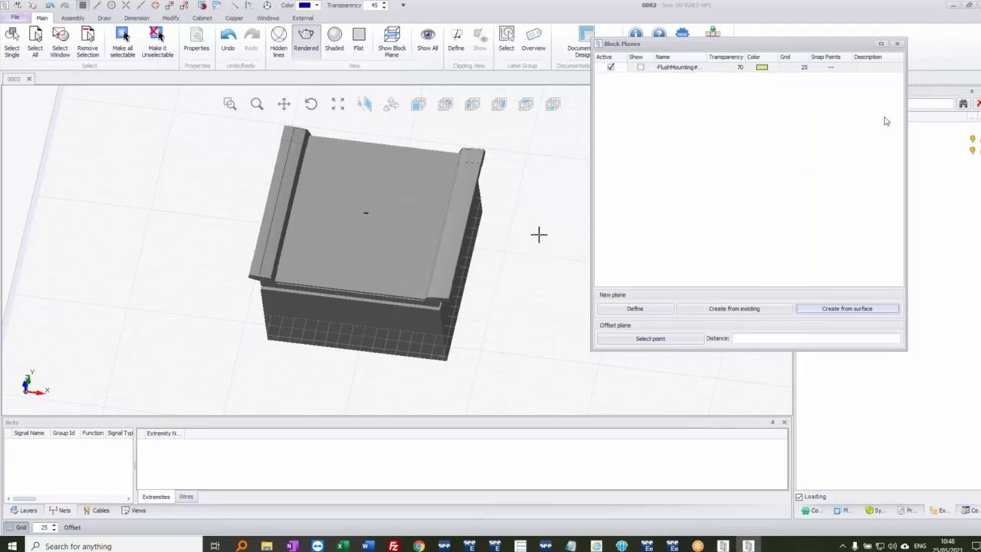
pyautogui.click(898, 46)
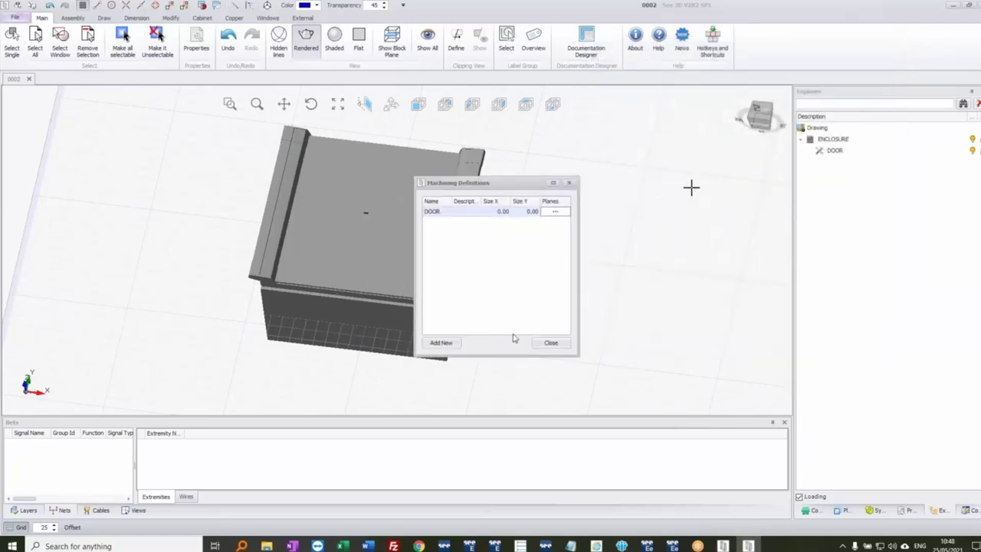
pyautogui.click(551, 344)
# Step: Find the -FlushMounting#outside plane under the DOOR machining definition and make it the active plane
pyautogui.click(810, 151)
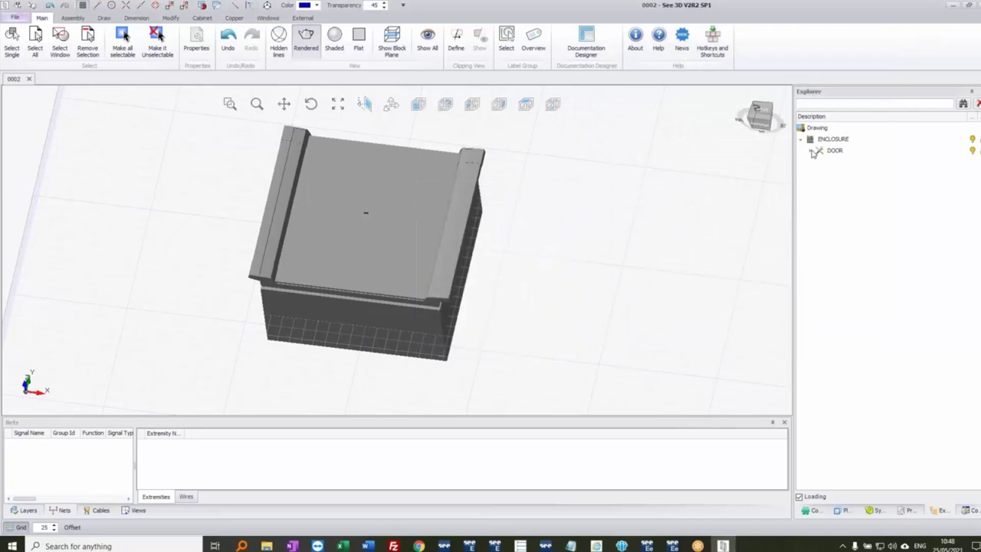
pyautogui.click(820, 163)
pyautogui.click(870, 174)
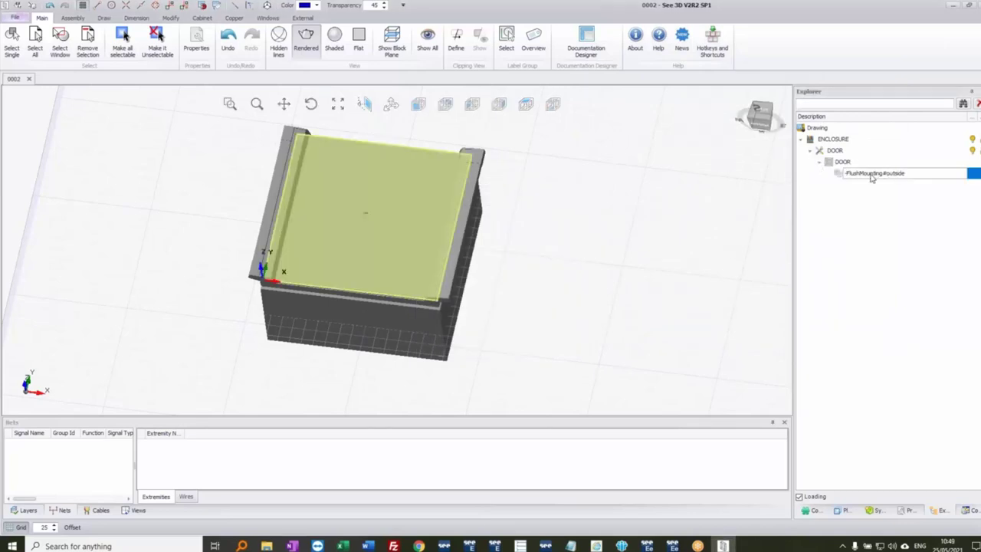
pyautogui.rightClick(882, 175)
pyautogui.click(921, 182)
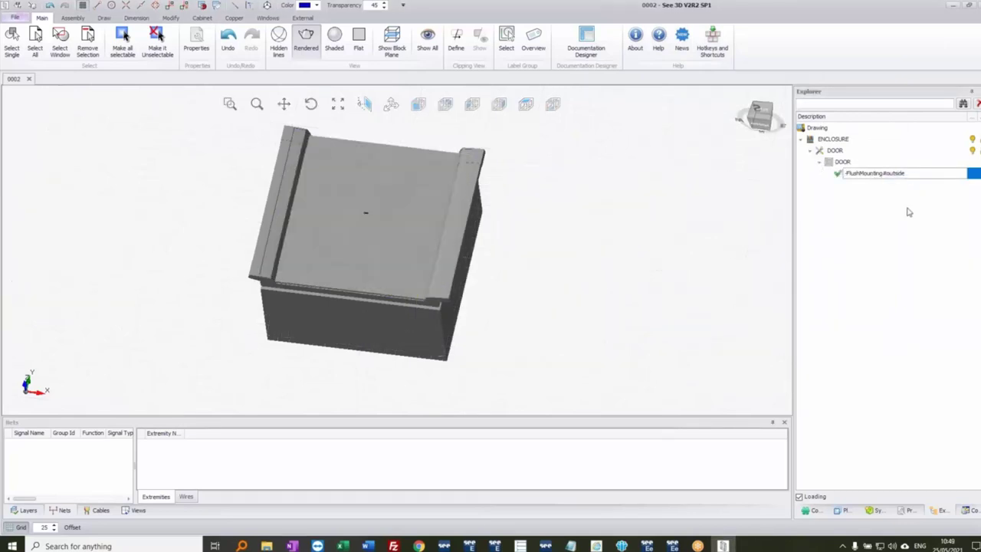
# Step: Place one Schneider Electric XB4BA3341 white flush pushbutton, from the control units and signallings by type ID, near the middle of the door
pyautogui.click(874, 510)
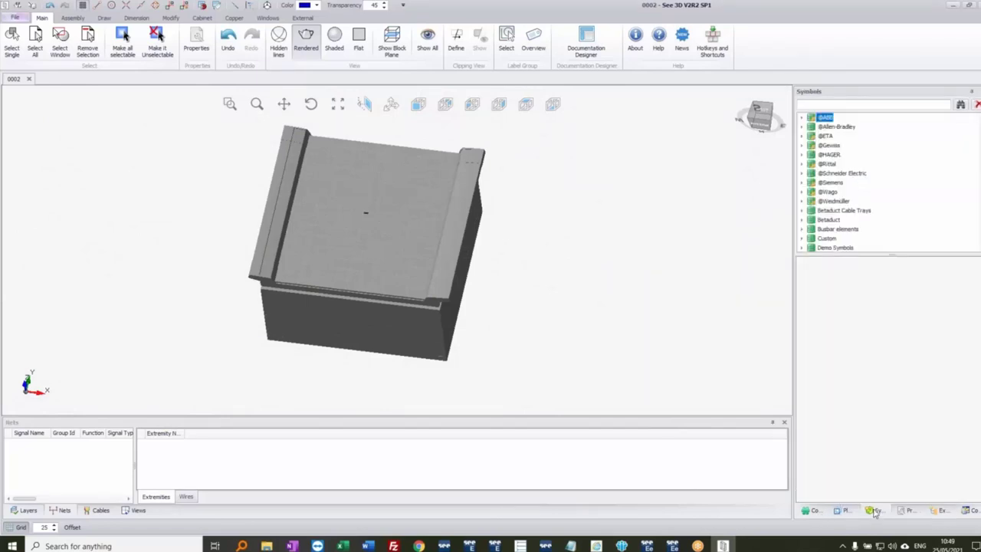
pyautogui.click(801, 127)
pyautogui.click(801, 127)
pyautogui.click(802, 173)
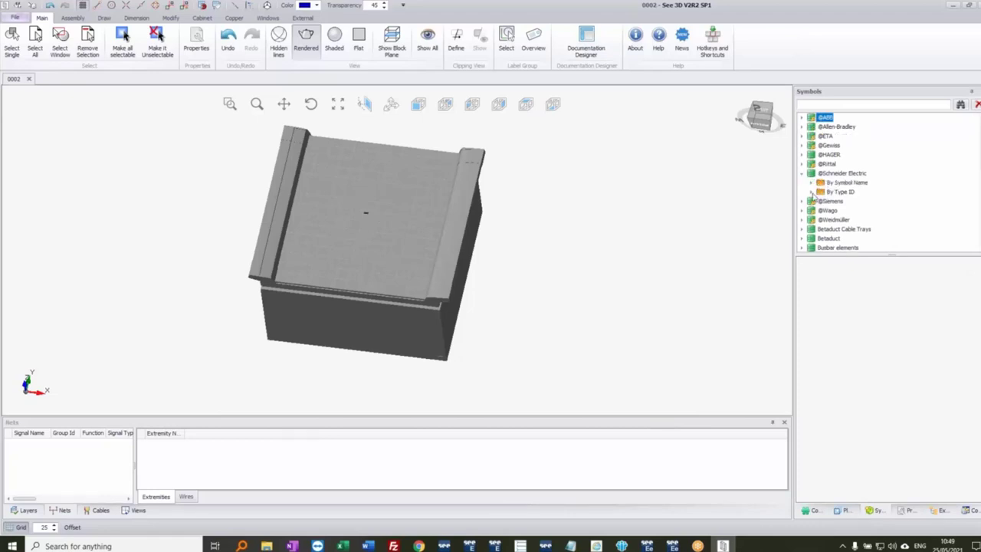
pyautogui.click(811, 191)
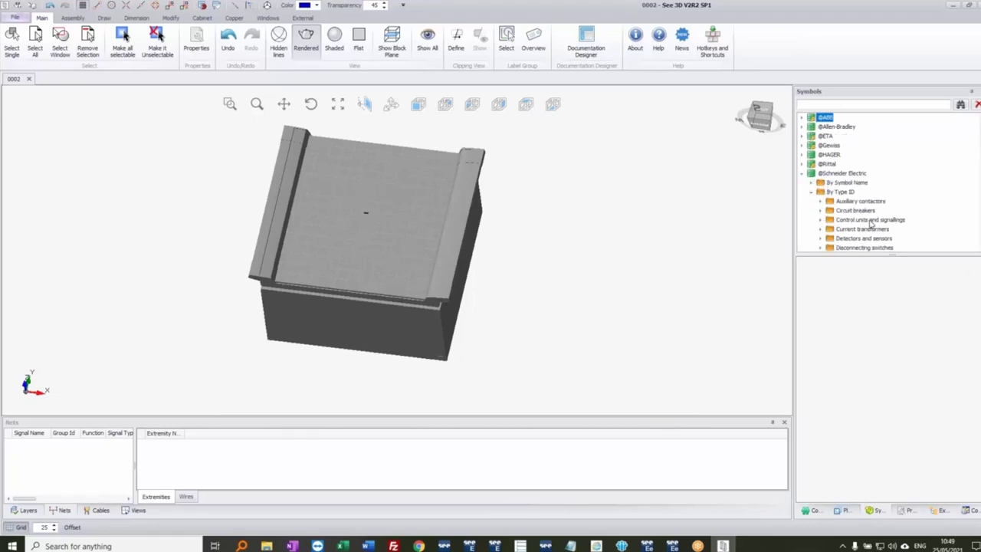
pyautogui.click(822, 222)
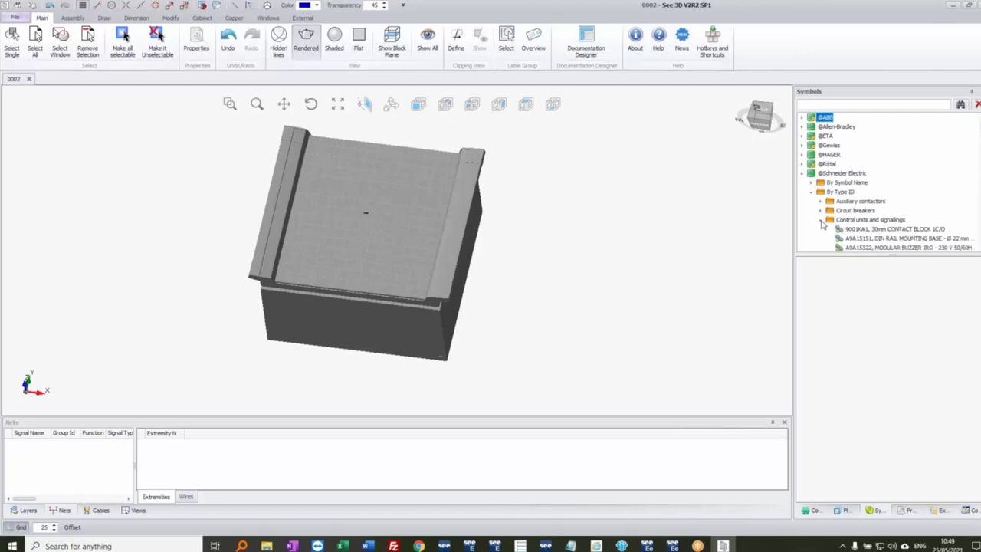
pyautogui.doubleClick(887, 228)
pyautogui.scroll(-5, 889, 226)
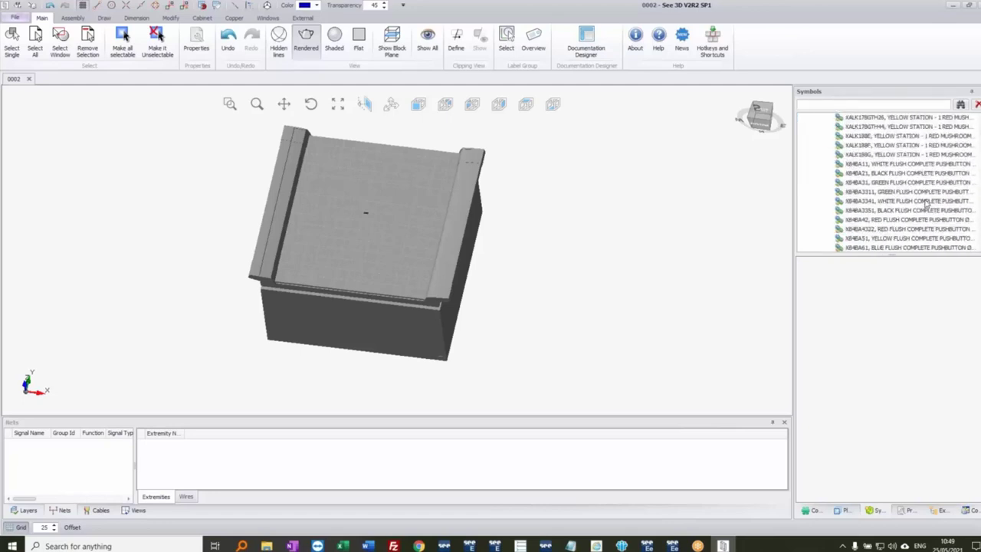
pyautogui.moveTo(926, 203); pyautogui.dragTo(369, 201)
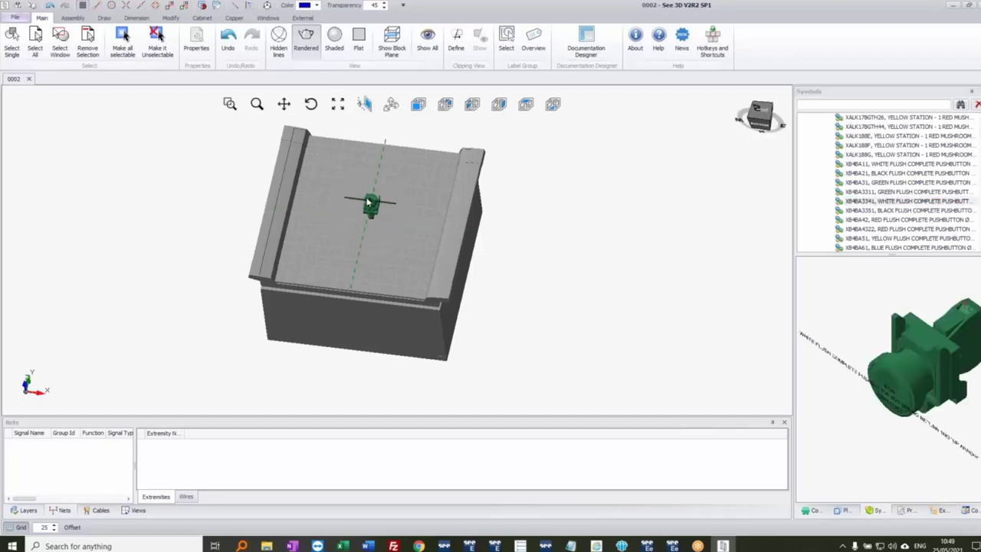
pyautogui.click(369, 201)
pyautogui.scroll(5, 381, 219)
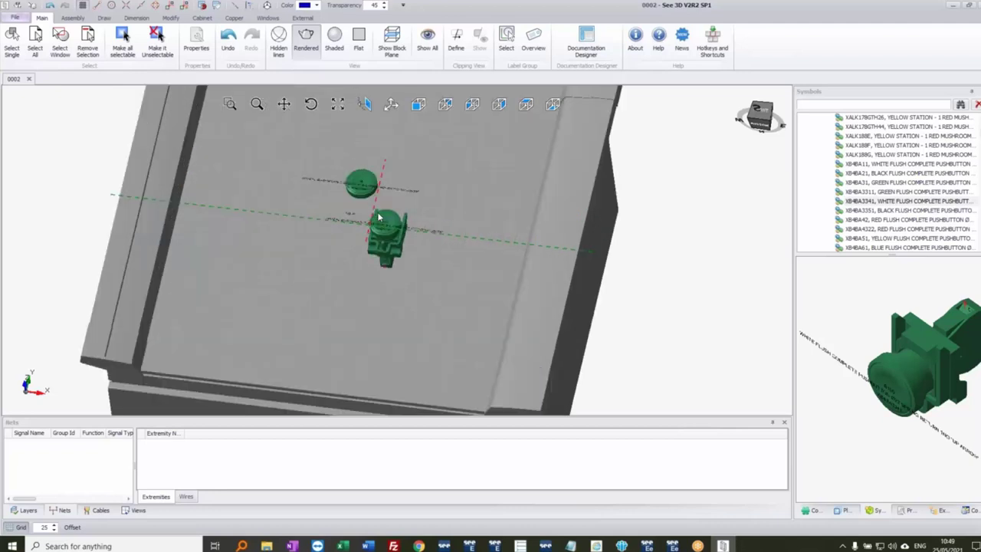
pyautogui.press('Escape')
# Step: Generate the Perforex drill holes for the door, examine the cutout in the preview and close it
pyautogui.click(355, 214)
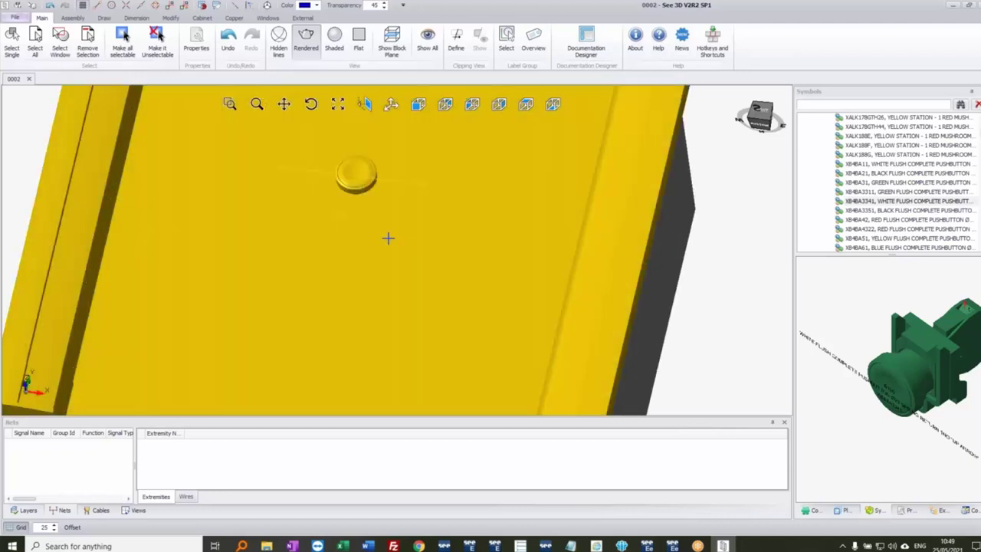
pyautogui.rightClick(389, 223)
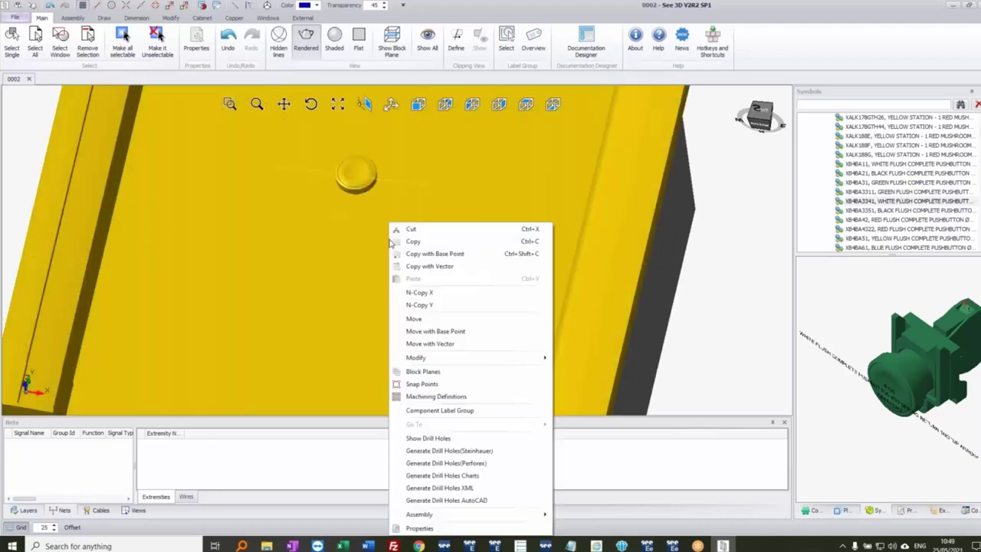
pyautogui.click(461, 464)
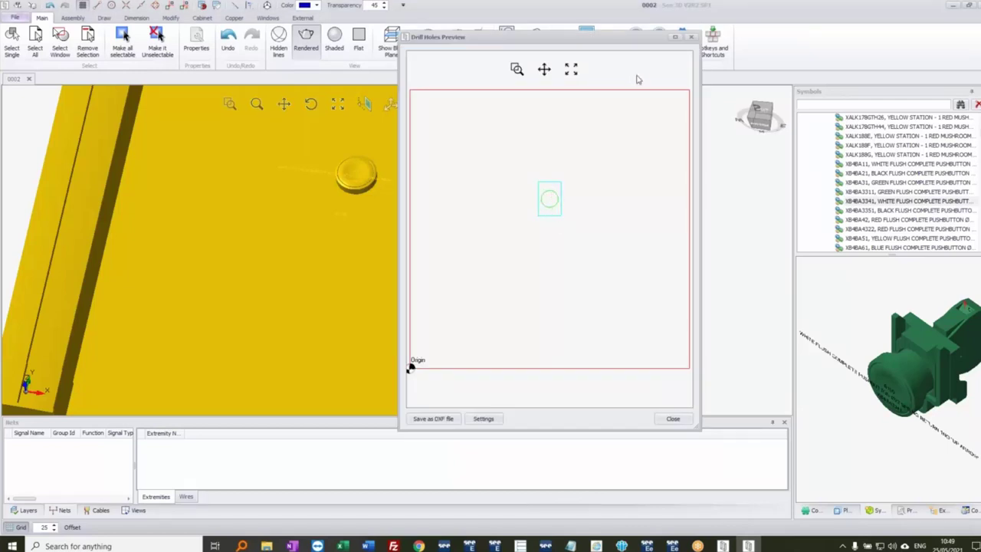
pyautogui.click(692, 37)
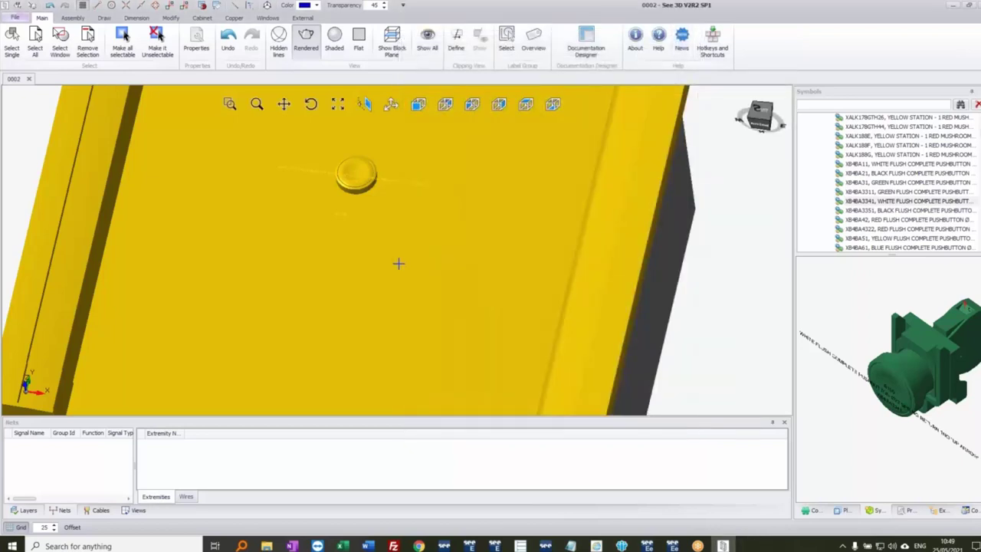
# Step: Delete the test pushbutton from the door
pyautogui.scroll(-5, 405, 263)
pyautogui.click(573, 305)
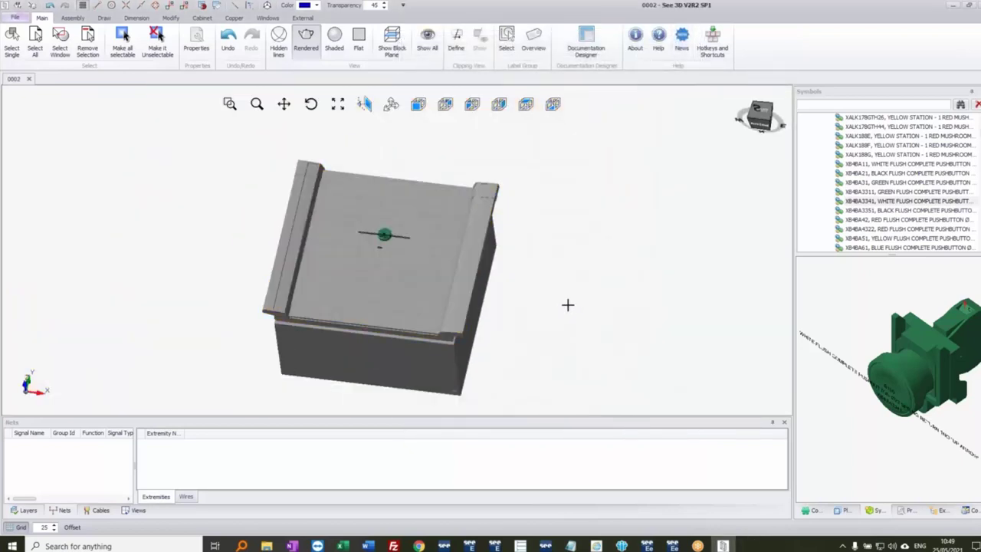
pyautogui.click(385, 235)
pyautogui.press('Delete')
pyautogui.click(412, 348)
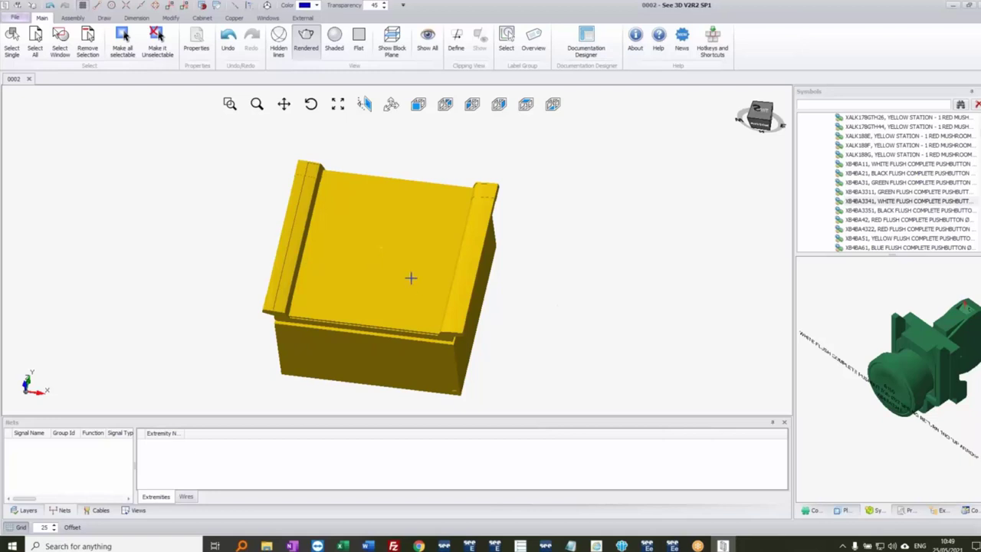
pyautogui.click(202, 18)
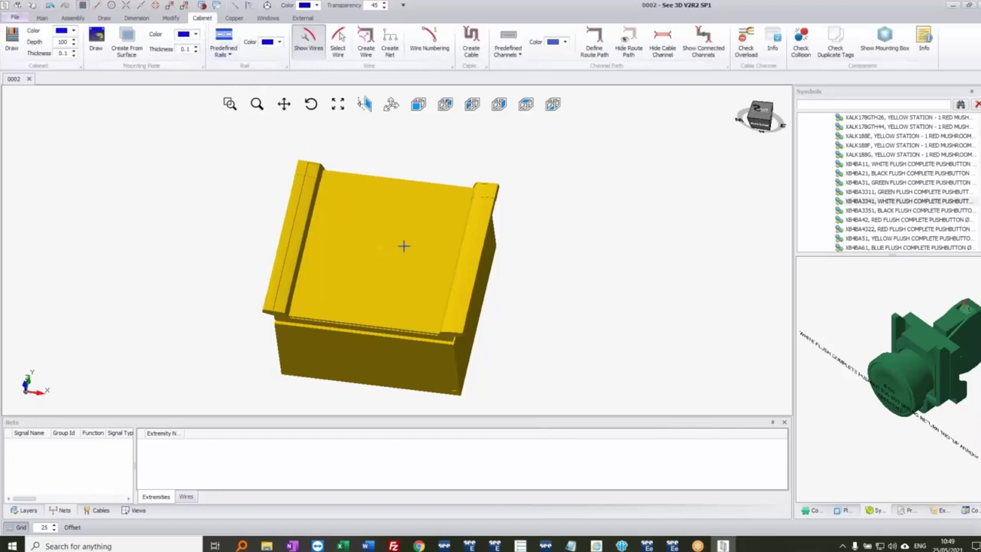
pyautogui.rightClick(399, 272)
pyautogui.click(586, 324)
# Step: Swing the door open by rotating it 90 degrees about the enclosure's lower right front corner, and inspect the opened cabinet
pyautogui.click(431, 291)
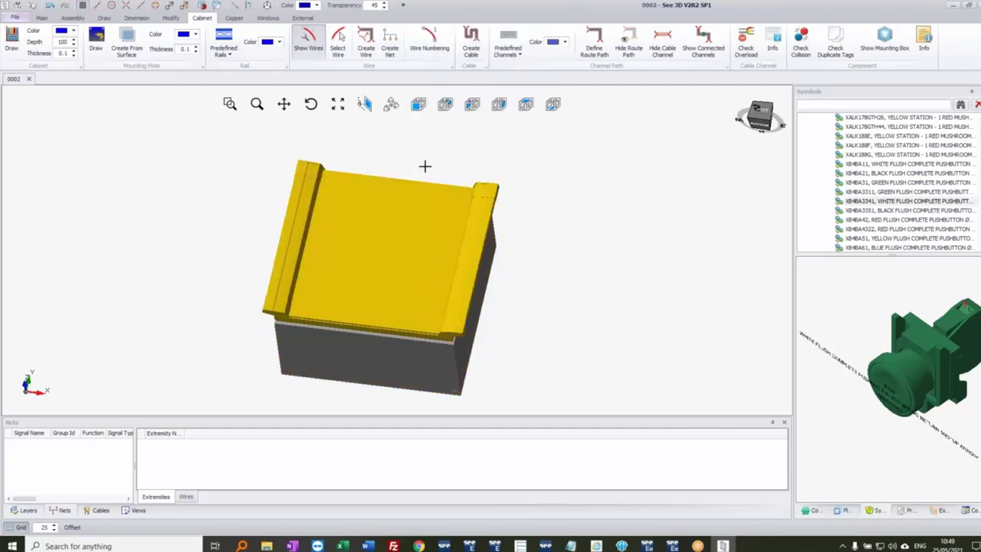
pyautogui.click(266, 6)
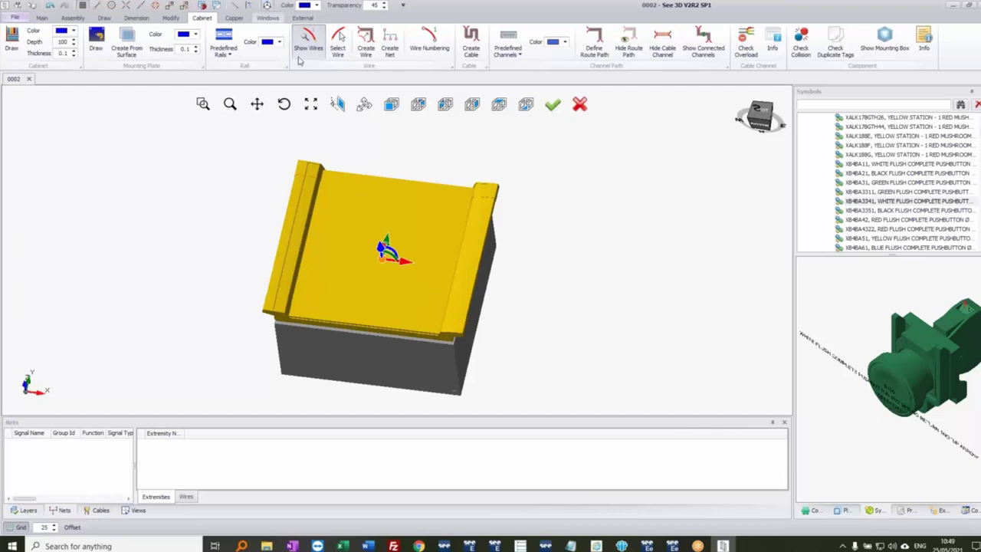
pyautogui.scroll(3, 452, 346)
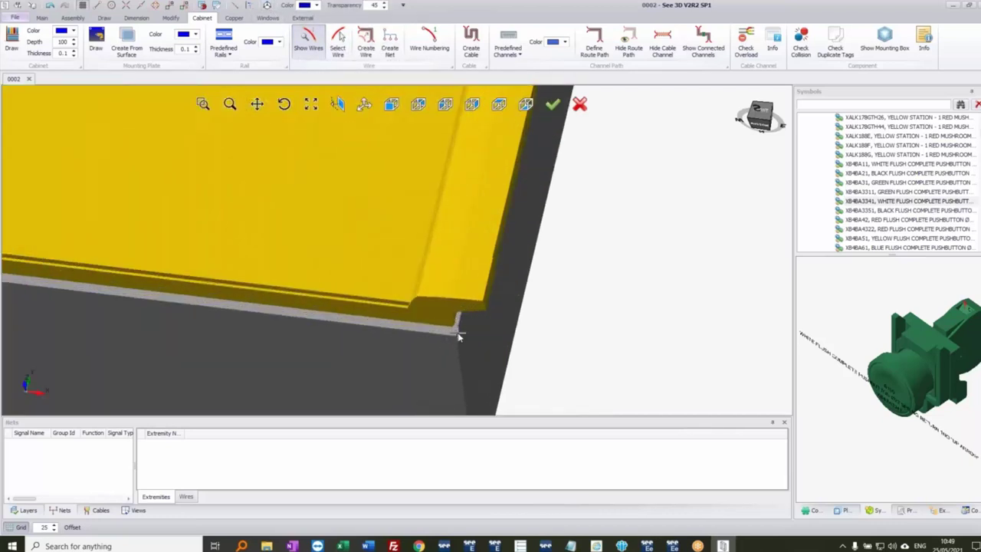
pyautogui.click(455, 324)
pyautogui.moveTo(455, 317); pyautogui.dragTo(474, 338)
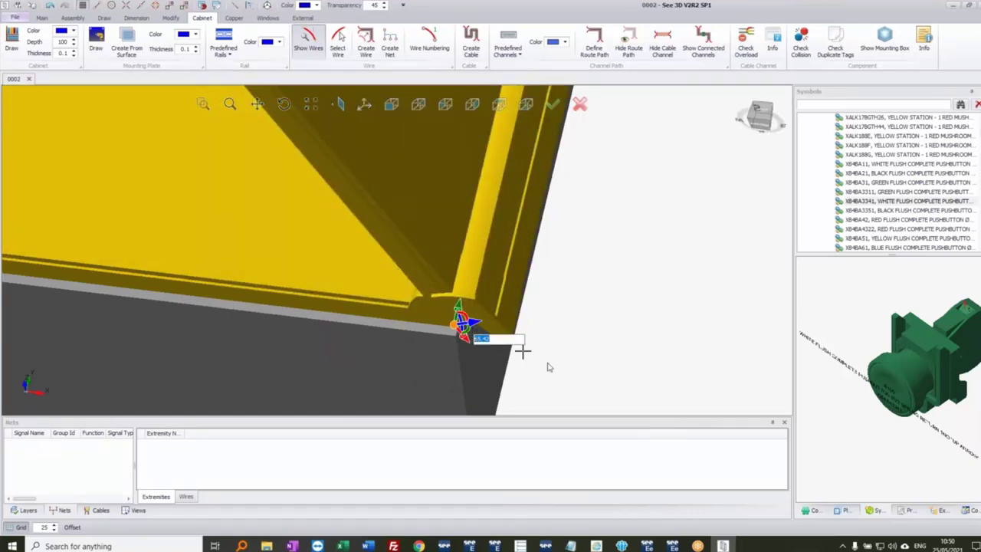
pyautogui.write('9')
pyautogui.press('Return')
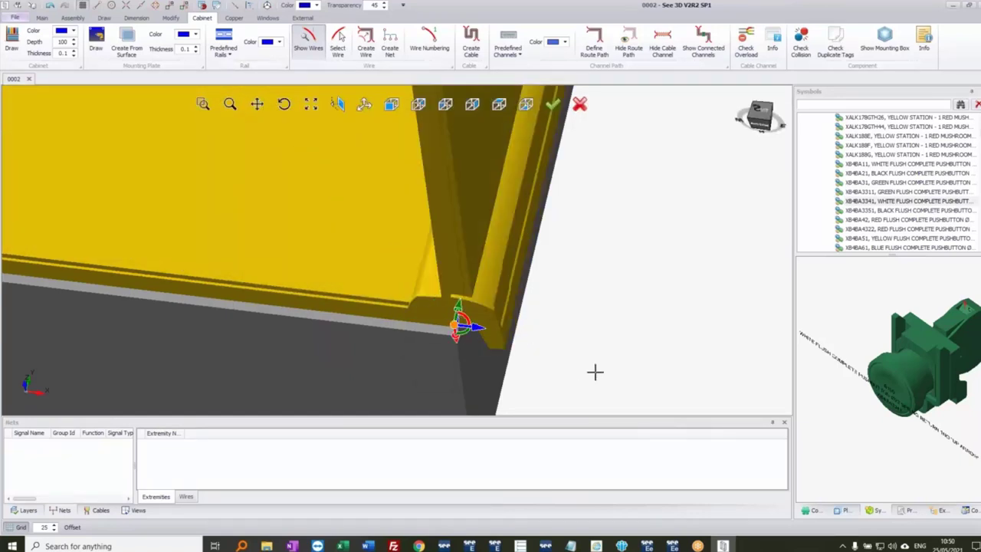
pyautogui.click(552, 105)
pyautogui.scroll(-8, 466, 256)
pyautogui.moveTo(471, 290); pyautogui.dragTo(210, 363, button='middle')
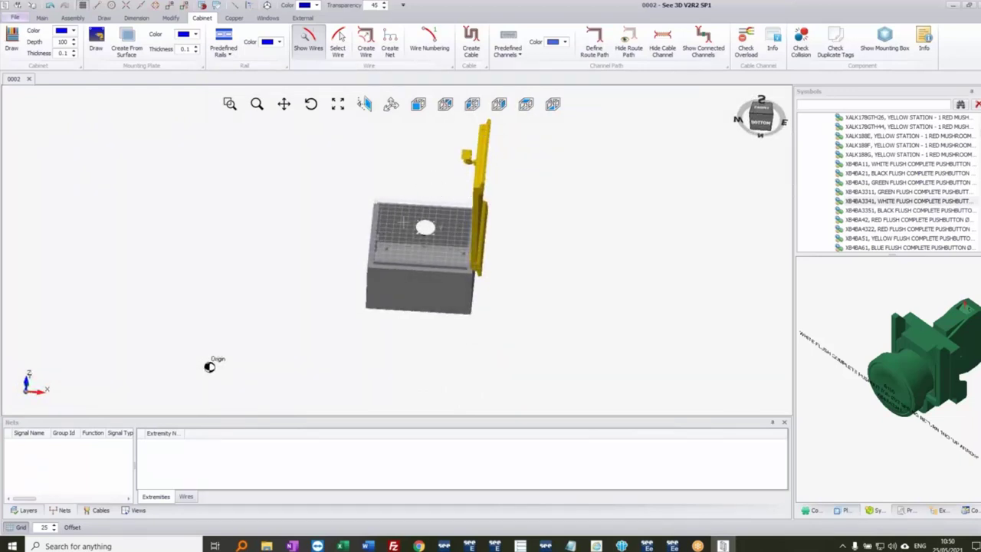
pyautogui.scroll(2, 444, 241)
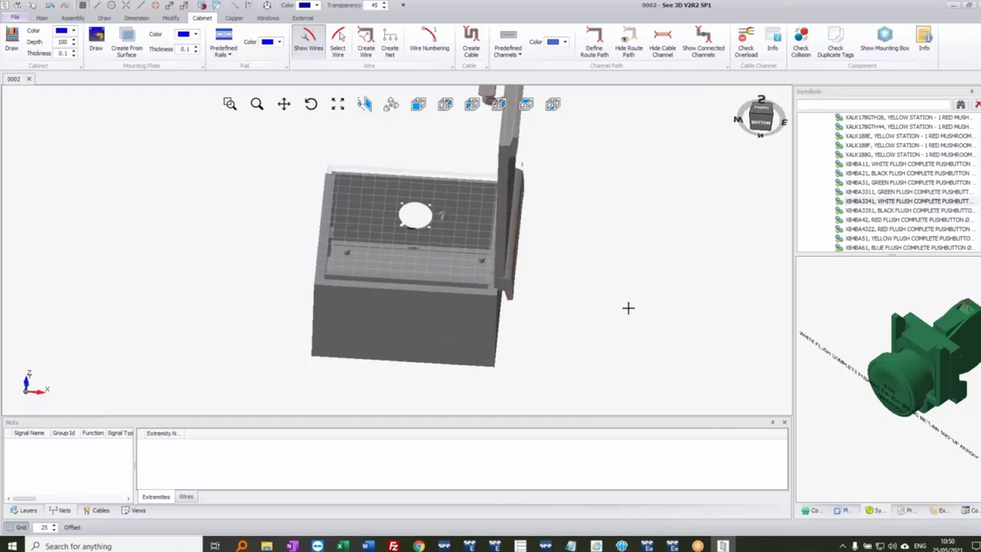
# Step: With the grid hidden, place an XB4BA3341 white flush pushbutton in the empty space beside the enclosure and explode it
pyautogui.moveTo(483, 273); pyautogui.dragTo(457, 263, button='middle')
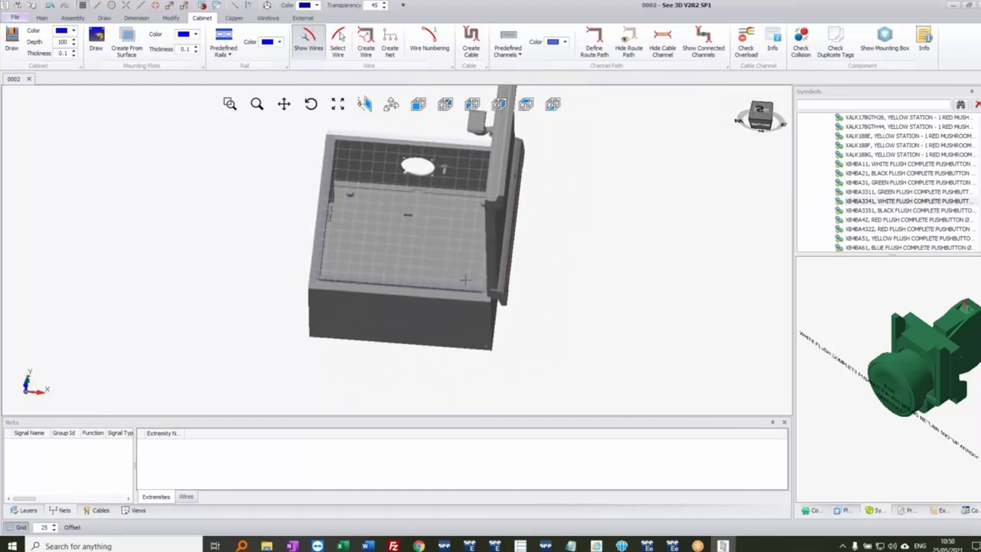
pyautogui.click(16, 527)
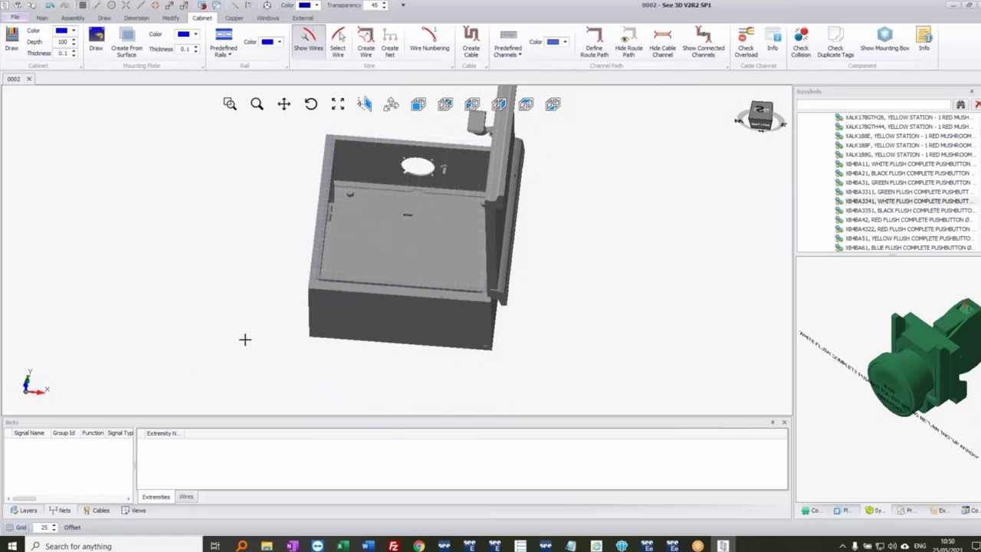
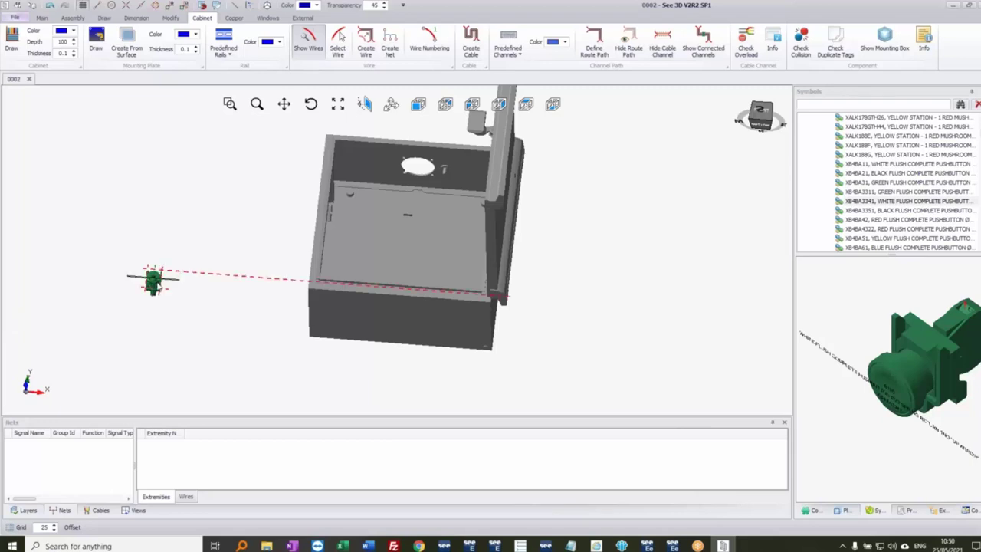
pyautogui.scroll(4, 149, 283)
pyautogui.moveTo(149, 283); pyautogui.dragTo(250, 351, button='middle')
pyautogui.rightClick(128, 238)
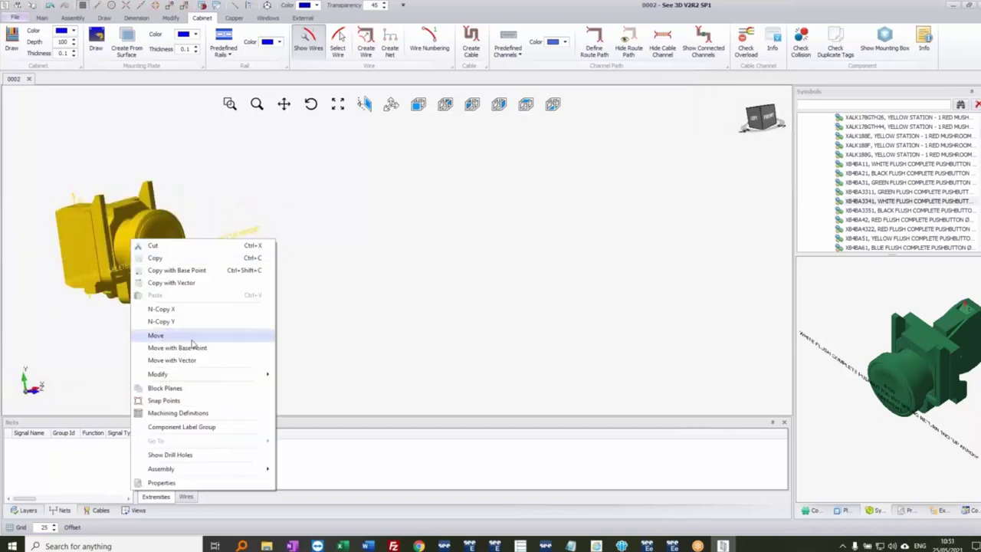
pyautogui.moveTo(197, 468)
pyautogui.click(315, 476)
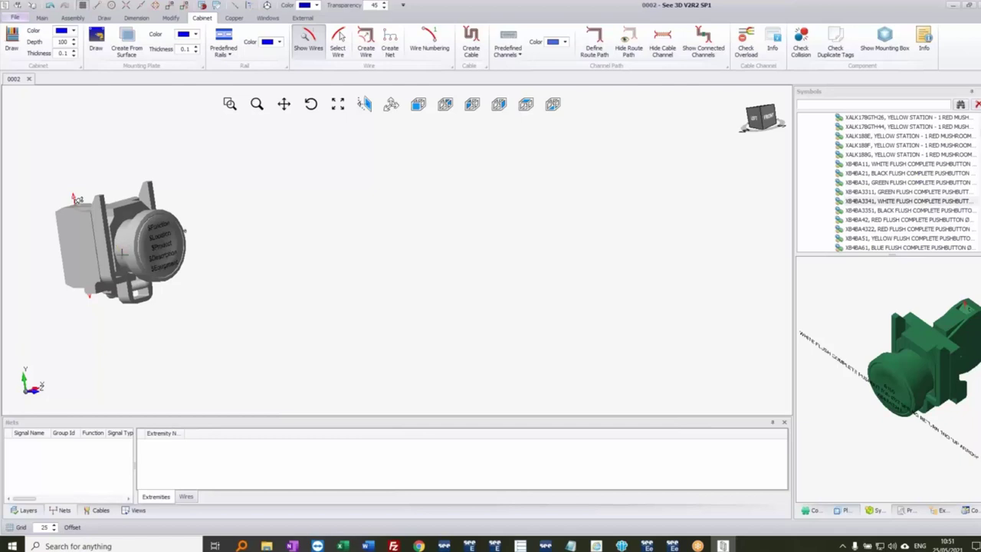
# Step: Delete the solid bodies of the exploded pushbutton, then inspect its connections, drill contour and text attributes
pyautogui.press('Delete')
pyautogui.click(103, 239)
pyautogui.press('Delete')
pyautogui.click(96, 249)
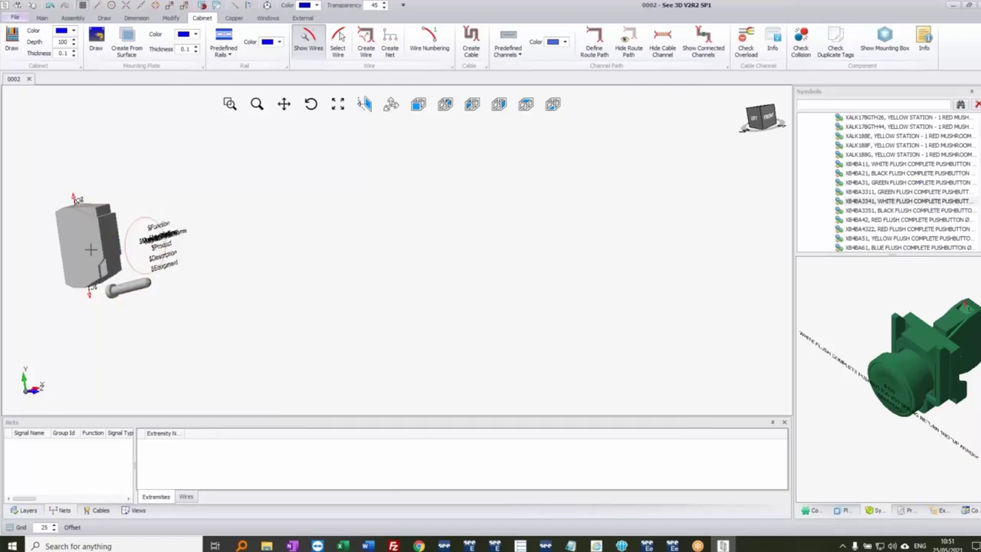
pyautogui.click(93, 249)
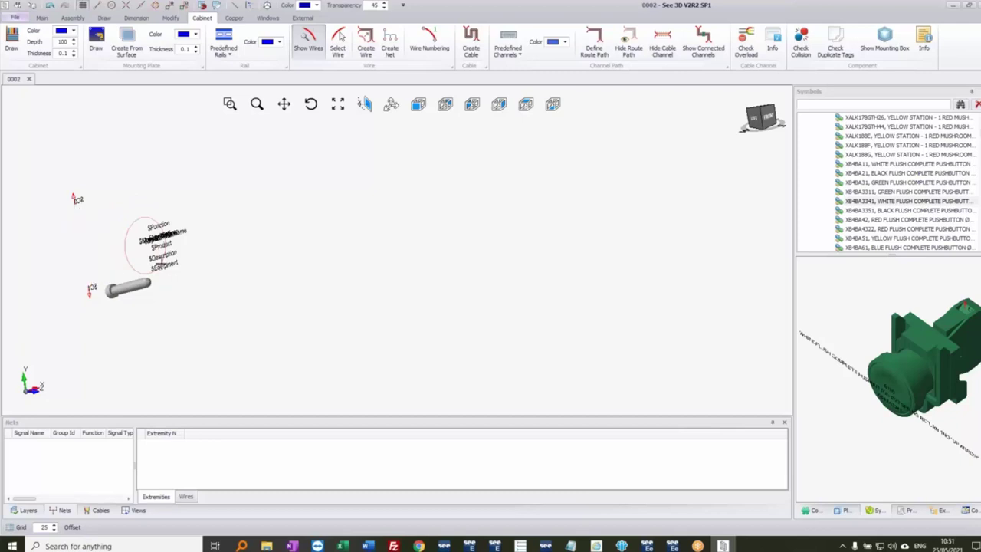
pyautogui.click(142, 288)
pyautogui.press('Delete')
pyautogui.moveTo(204, 330); pyautogui.dragTo(49, 159)
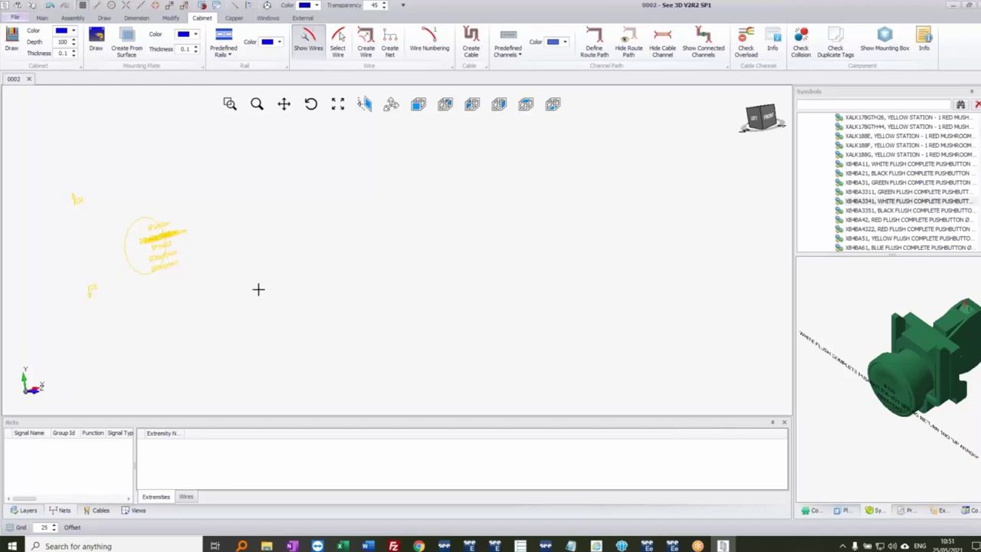
pyautogui.press('Escape')
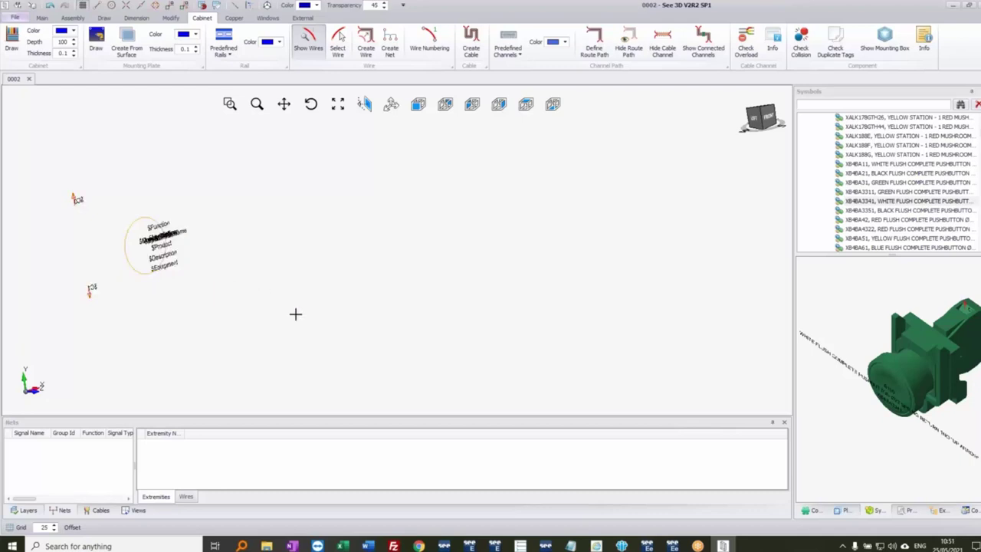
# Step: Try to add a predefined Bottom connection near the exploded pushbutton's lower connection
pyautogui.click(72, 18)
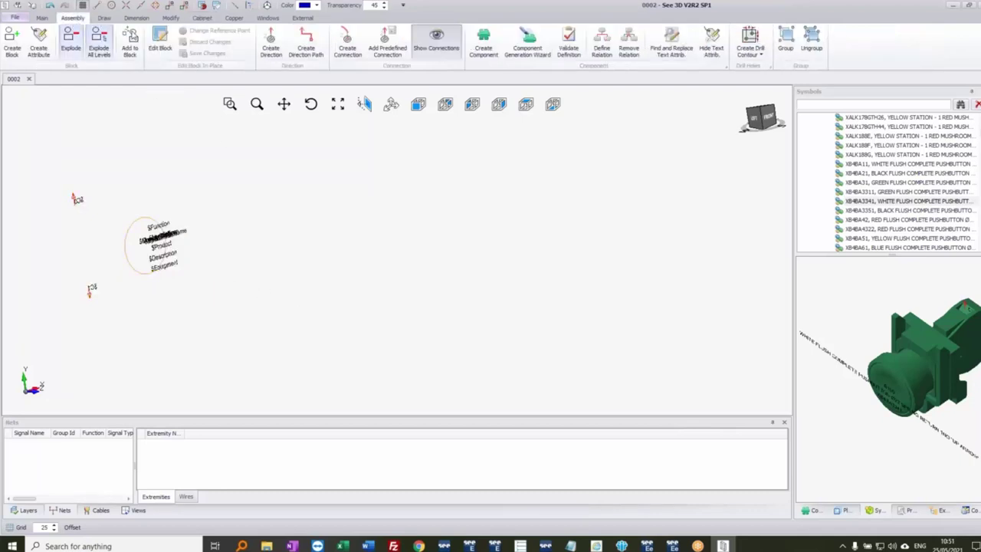
pyautogui.click(391, 51)
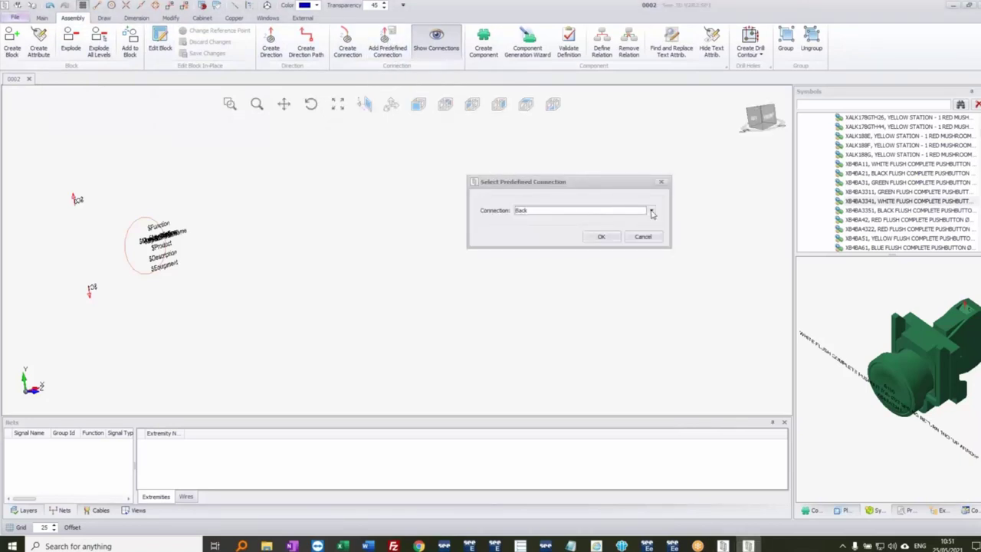
pyautogui.click(651, 210)
pyautogui.click(549, 238)
pyautogui.click(605, 239)
pyautogui.scroll(5, 180, 270)
pyautogui.moveTo(204, 272); pyautogui.dragTo(533, 182, button='middle')
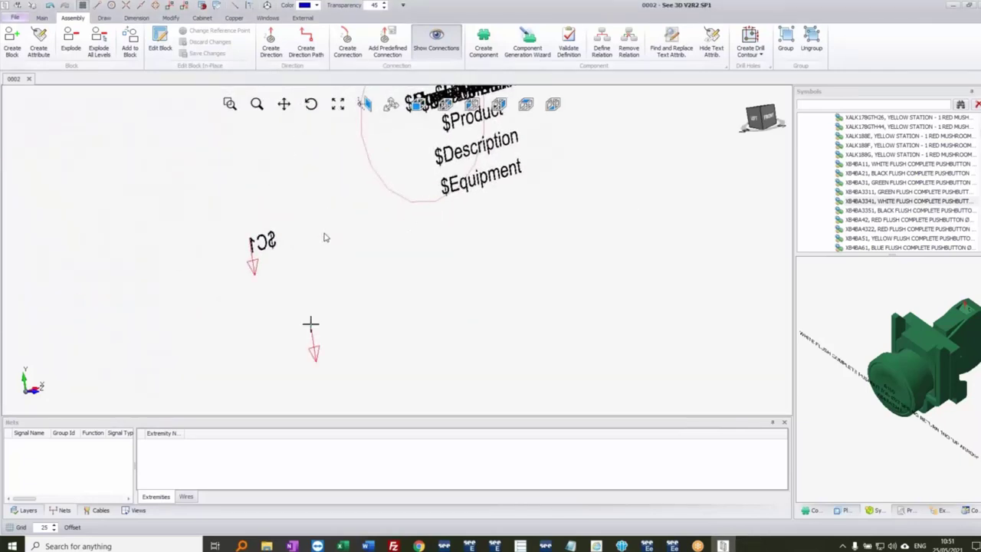
pyautogui.click(336, 230)
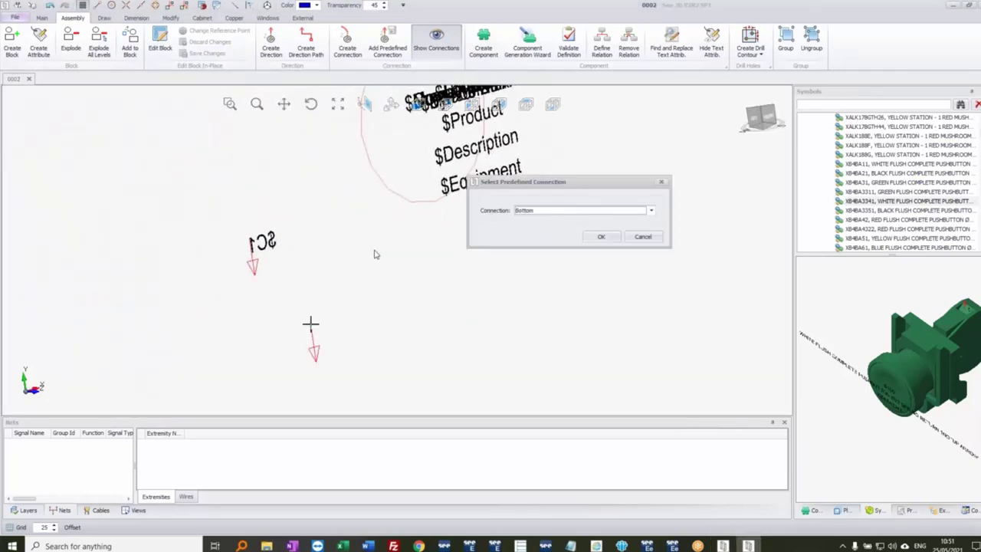
pyautogui.click(643, 237)
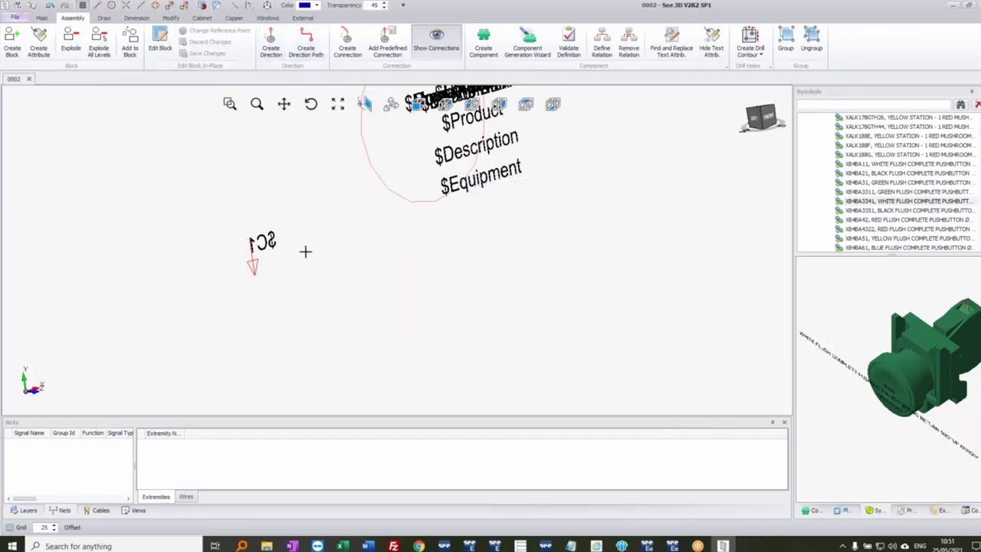
# Step: Close the 0002 drawing with its changes saved, and open the 0001 3D LAYOUT page from the SEE Electrical project
pyautogui.scroll(-3, 304, 253)
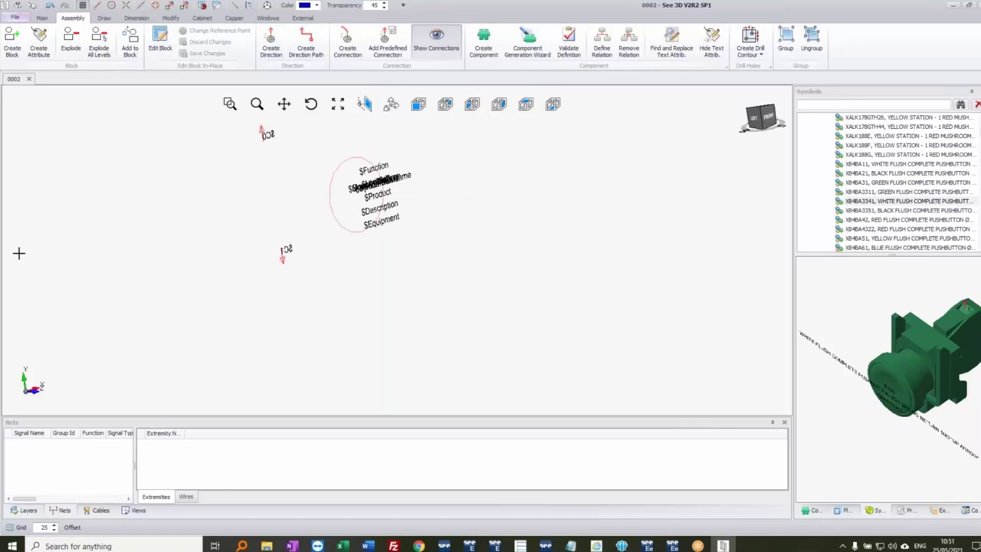
pyautogui.scroll(-5, 386, 263)
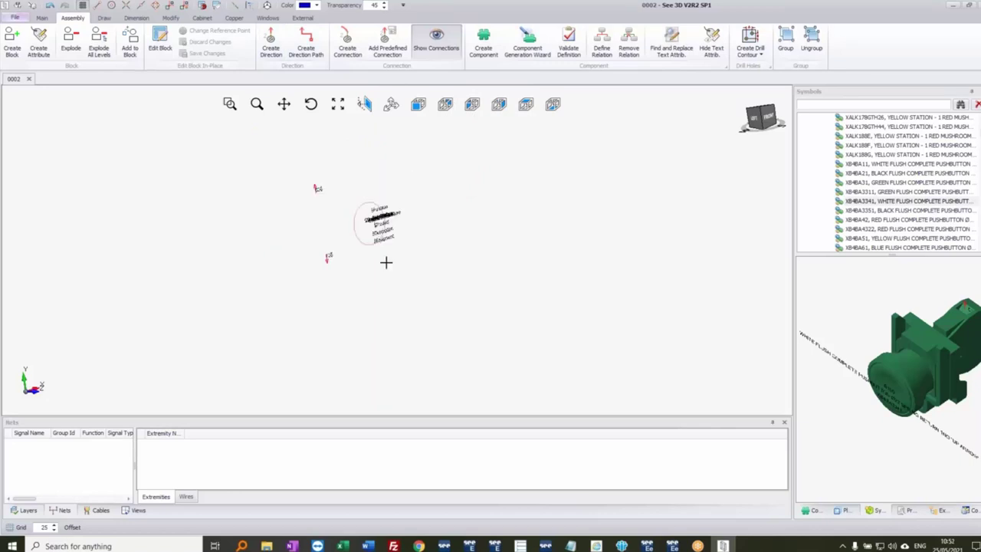
pyautogui.moveTo(585, 224); pyautogui.dragTo(577, 328, button='middle')
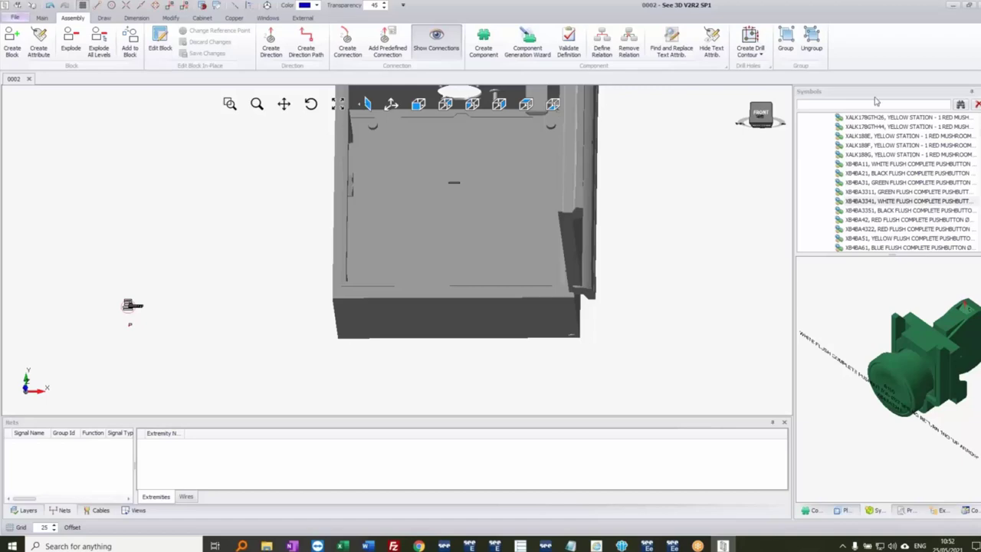
pyautogui.click(977, 5)
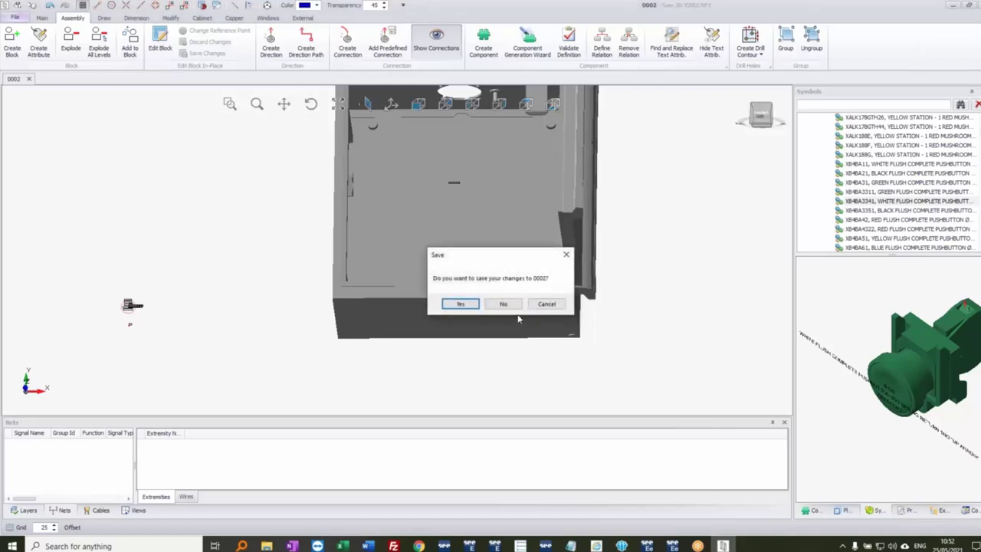
pyautogui.click(462, 305)
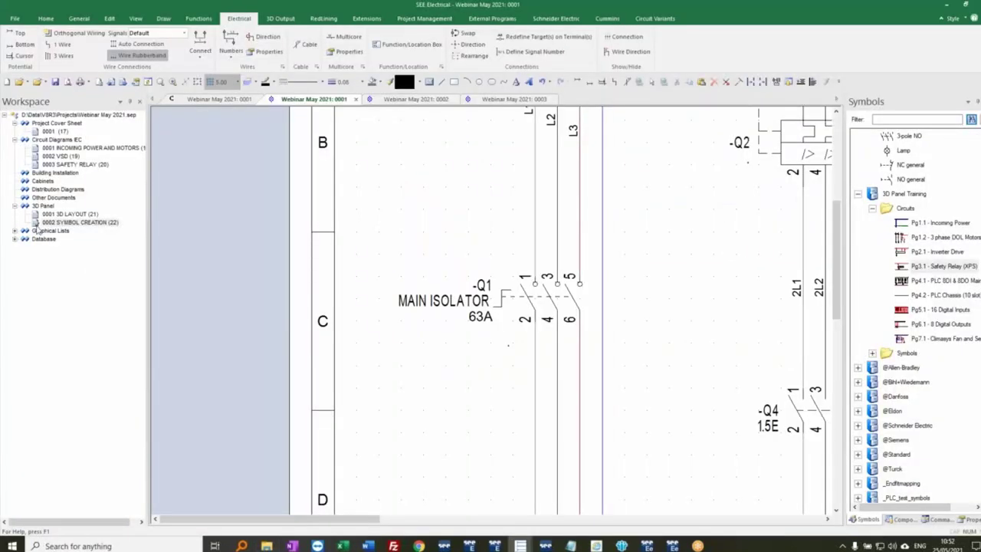
pyautogui.click(72, 214)
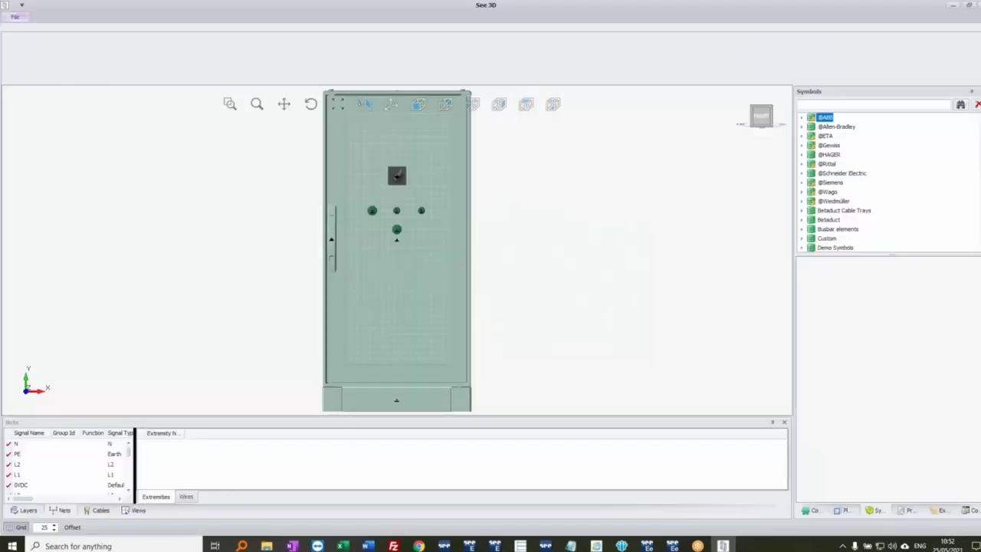
# Step: Define a new front view region from the selected cabinet door and name it door
pyautogui.click(390, 281)
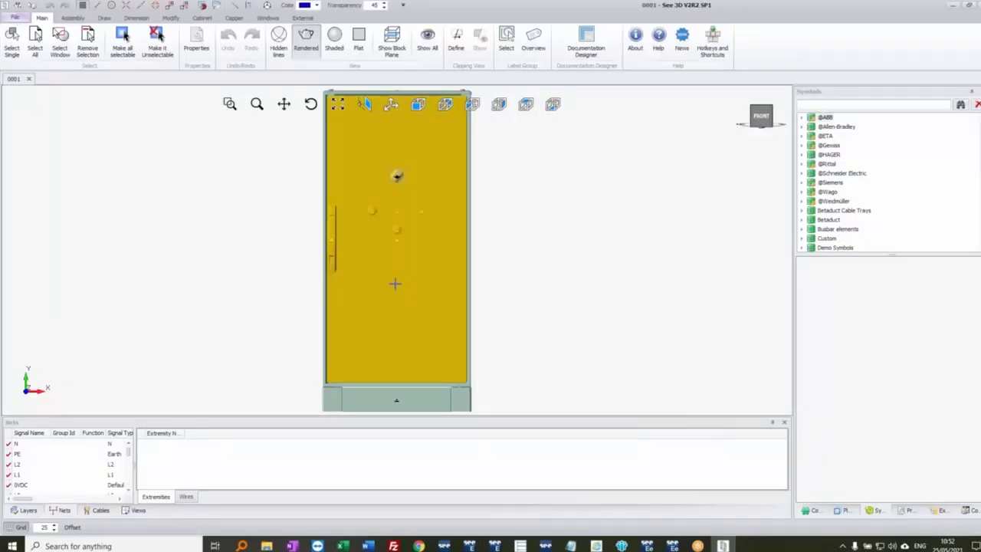
pyautogui.click(557, 285)
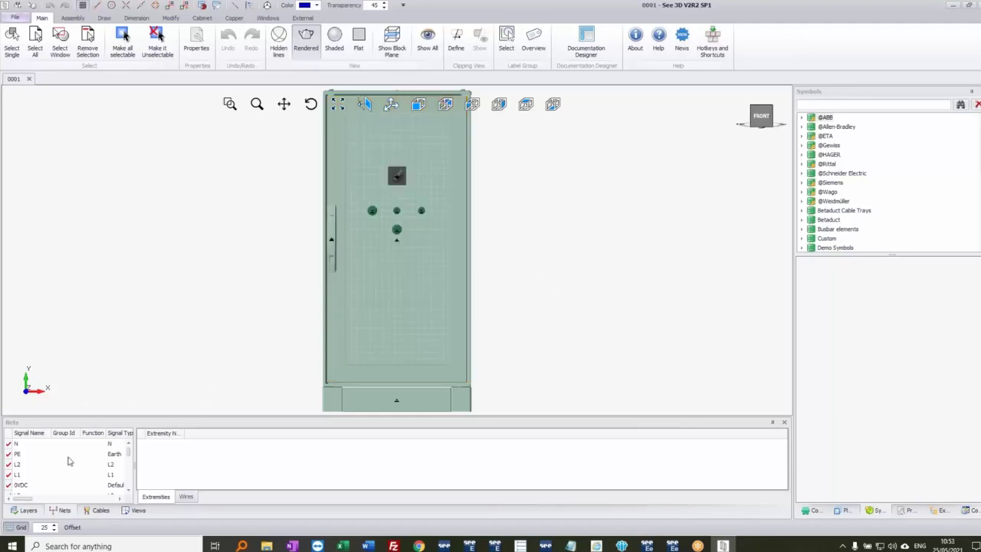
pyautogui.click(127, 511)
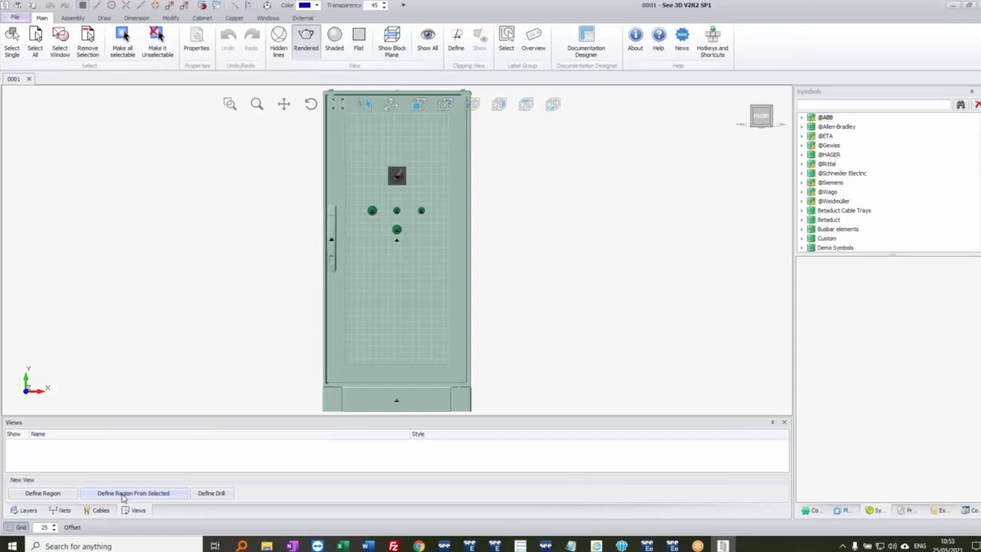
pyautogui.click(137, 495)
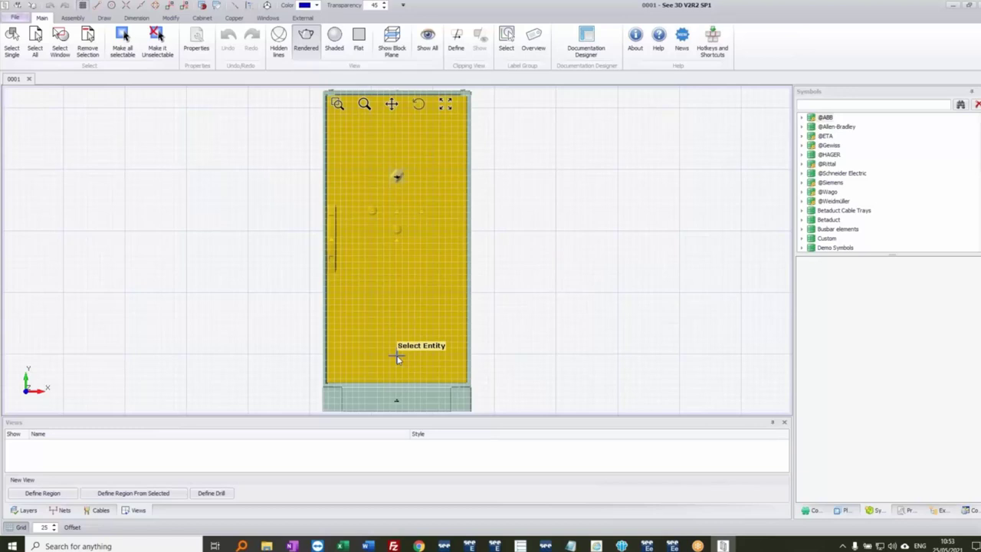
pyautogui.click(420, 298)
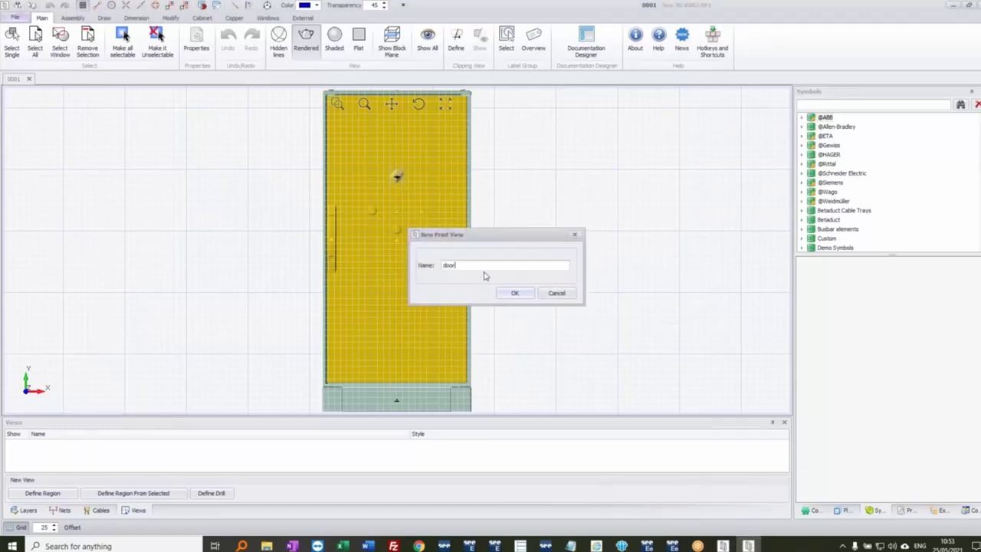
pyautogui.press('Return')
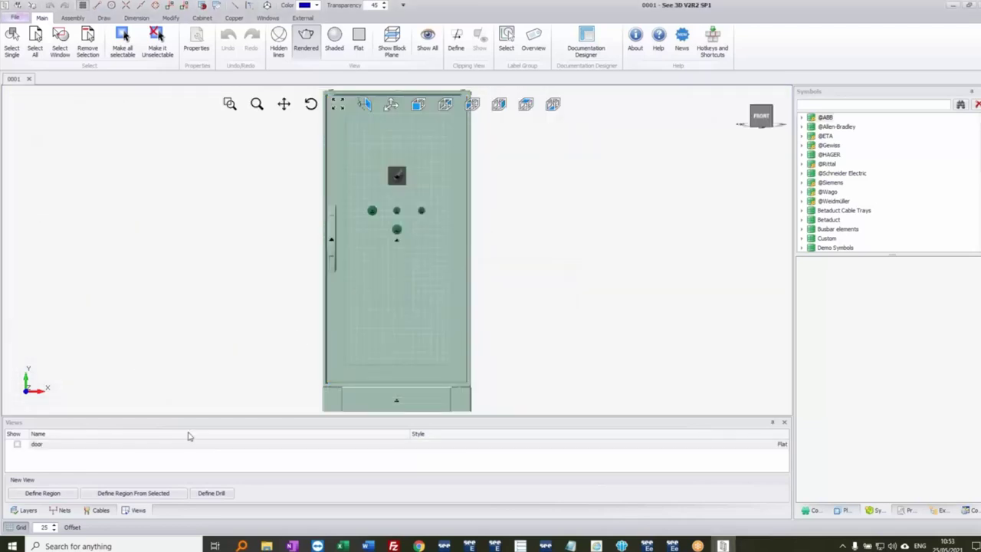
# Step: Set the door view's style to Rendered and review which components its filter includes
pyautogui.click(725, 449)
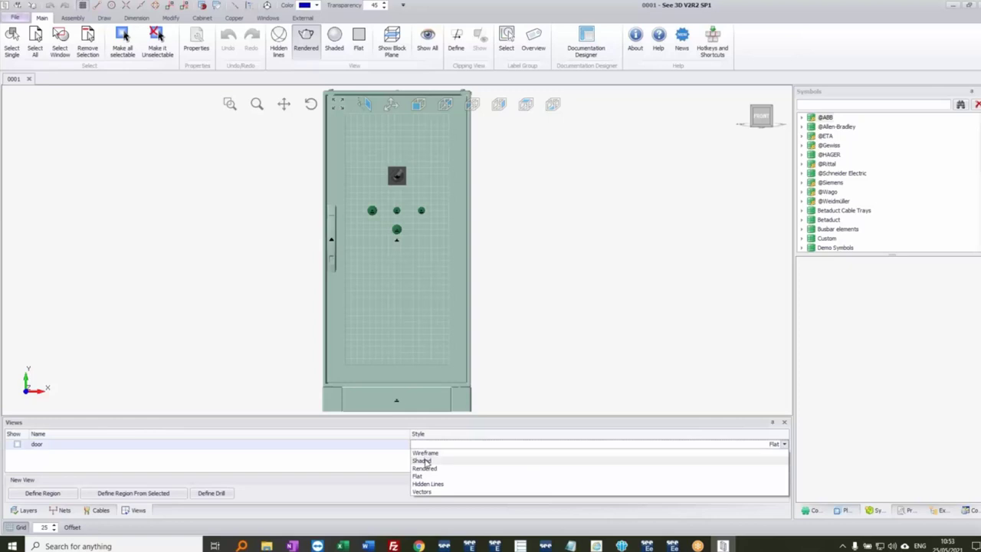
pyautogui.click(425, 468)
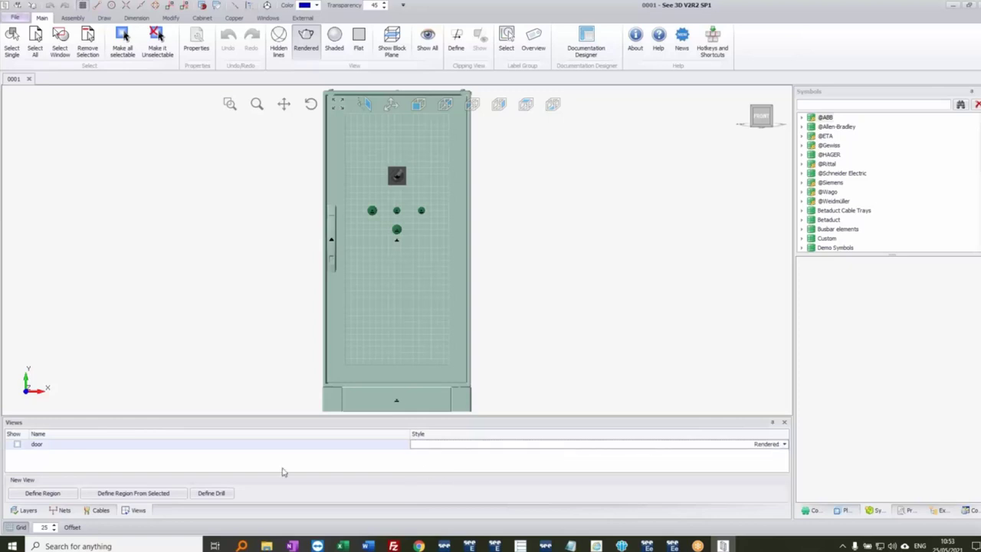
pyautogui.rightClick(42, 446)
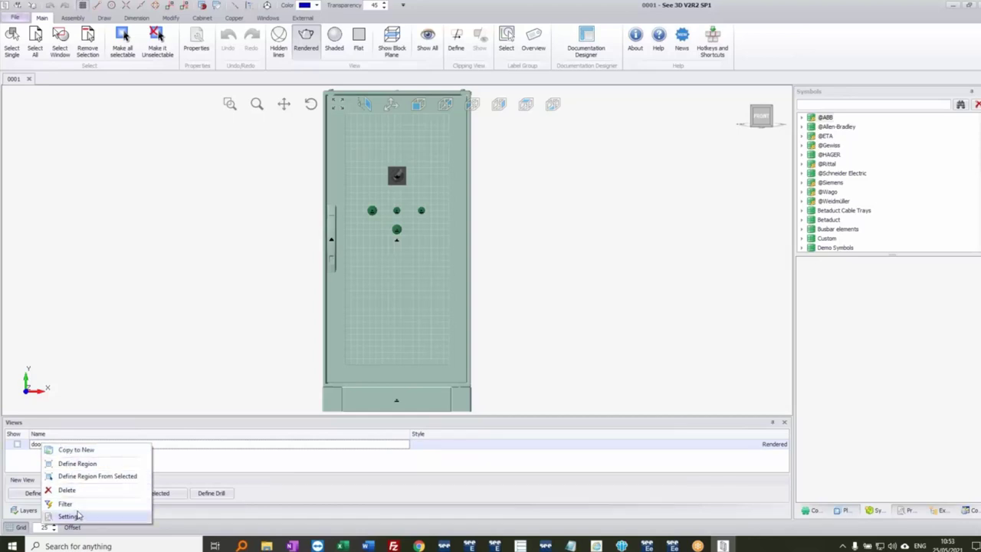
pyautogui.click(65, 504)
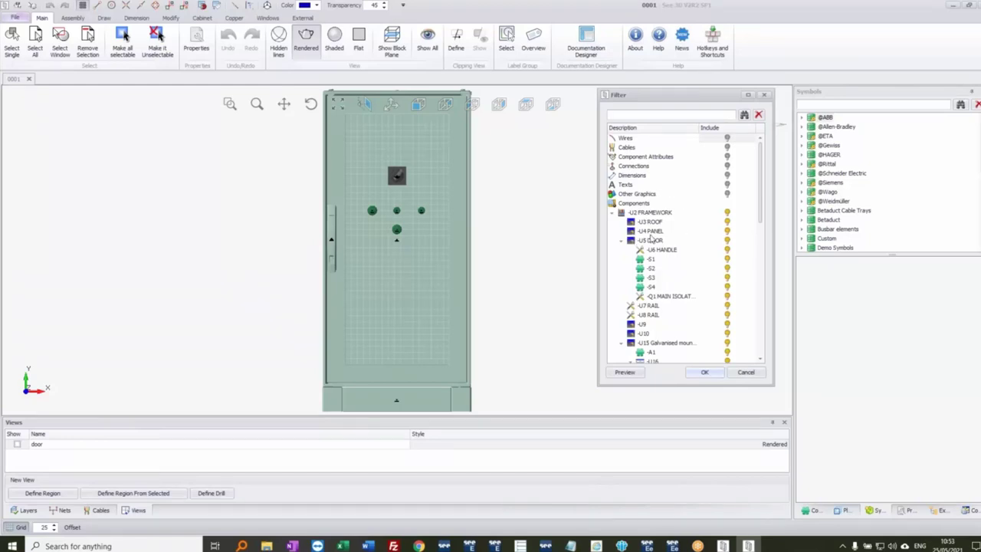
pyautogui.click(701, 373)
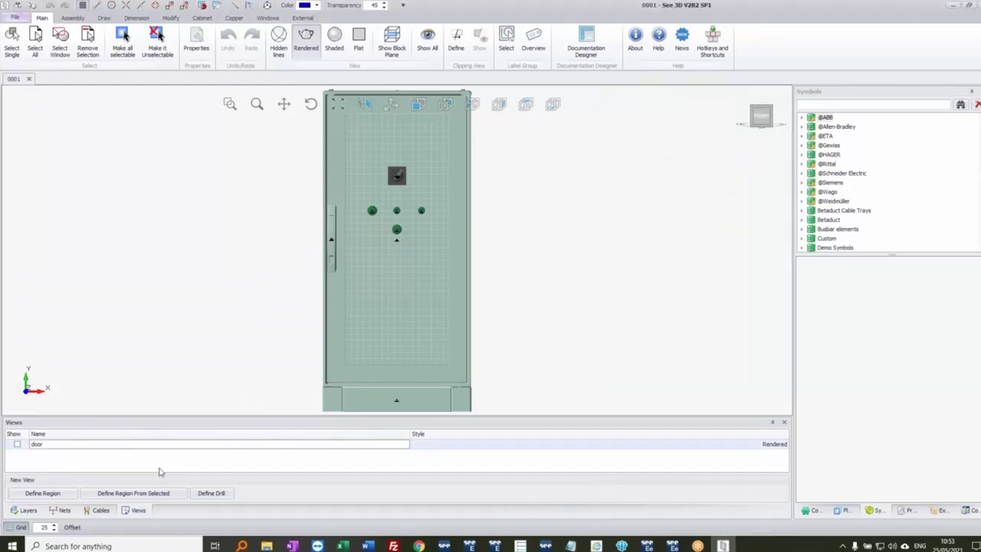
# Step: Enable 2D view generation for the door view and set its image resolution to 8192 x 5120
pyautogui.rightClick(79, 450)
pyautogui.click(107, 522)
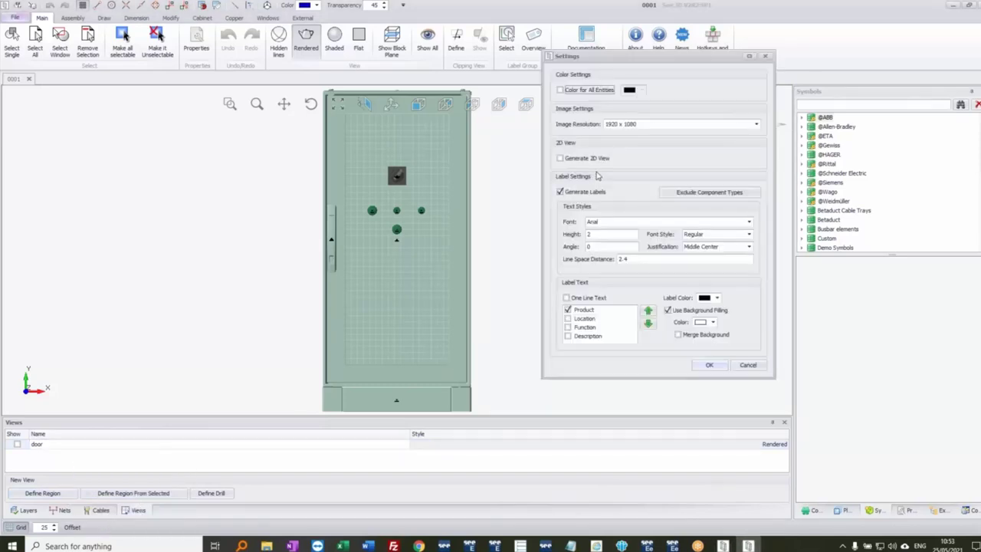
pyautogui.click(561, 158)
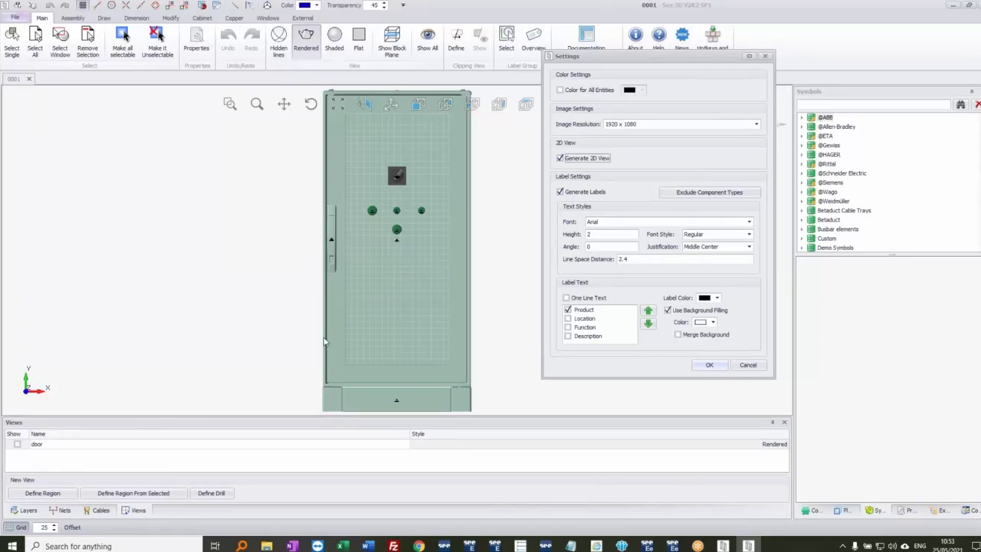
pyautogui.click(755, 124)
pyautogui.moveTo(757, 161); pyautogui.dragTo(759, 138)
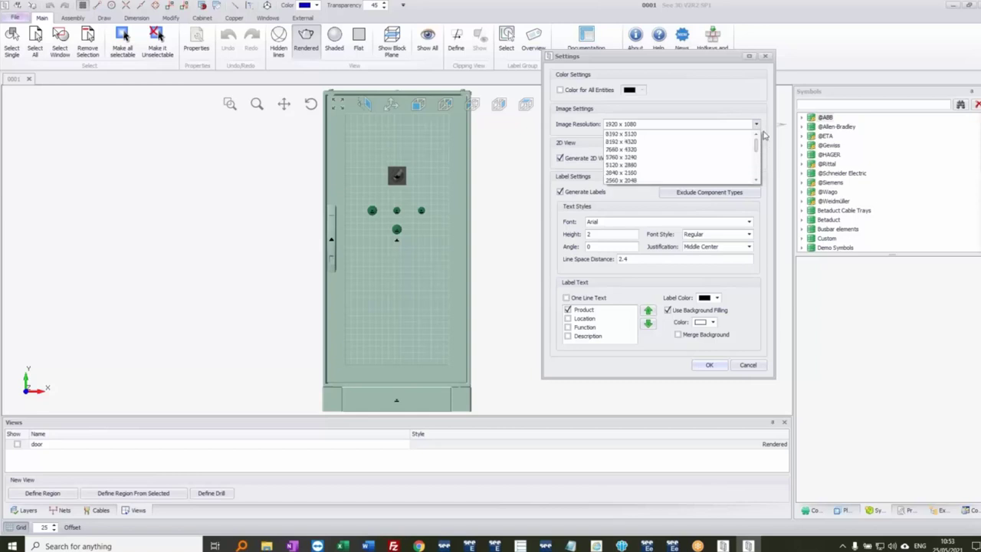
pyautogui.click(622, 135)
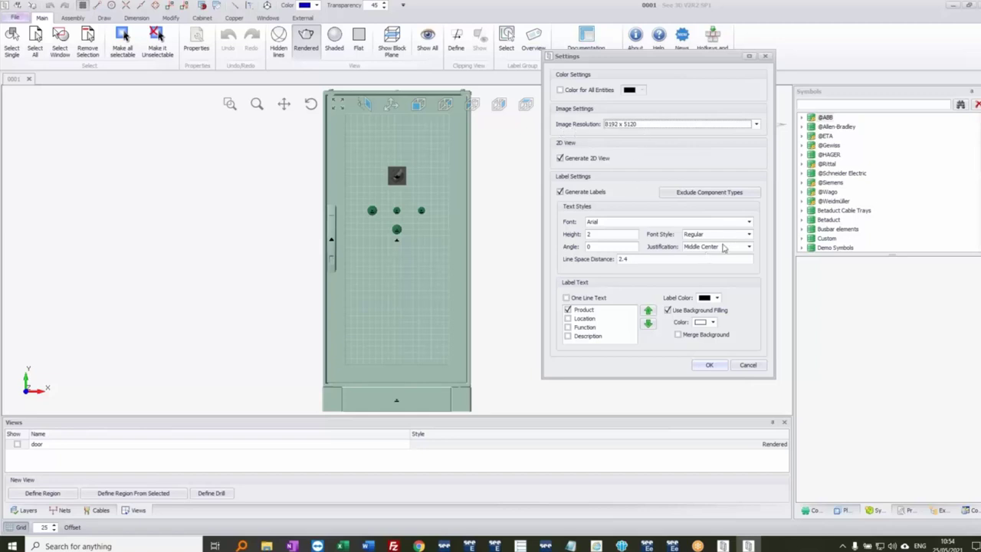
# Step: Set the door view's labels to height 7, yellow background filling and Top Center justification, and apply the settings
pyautogui.click(605, 236)
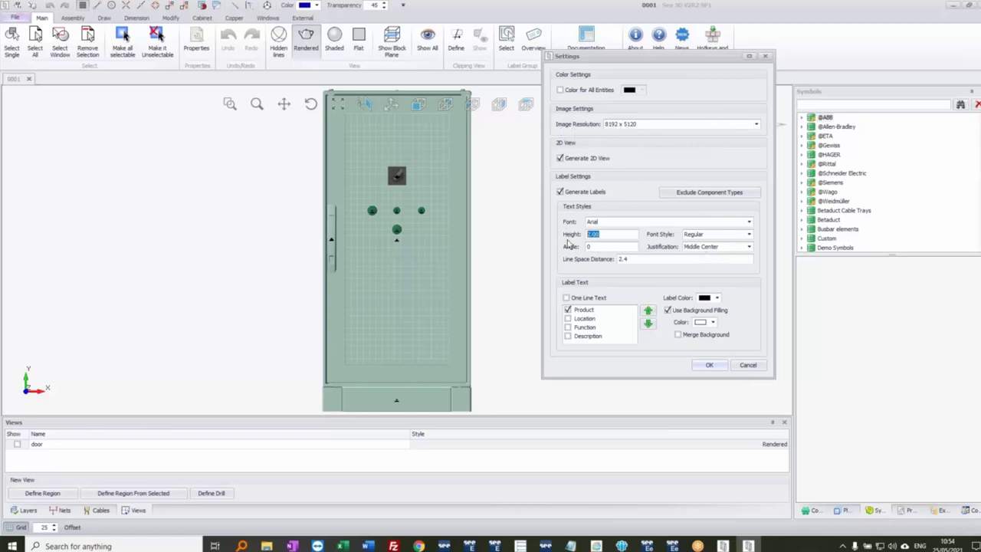
pyautogui.write('7')
pyautogui.click(713, 321)
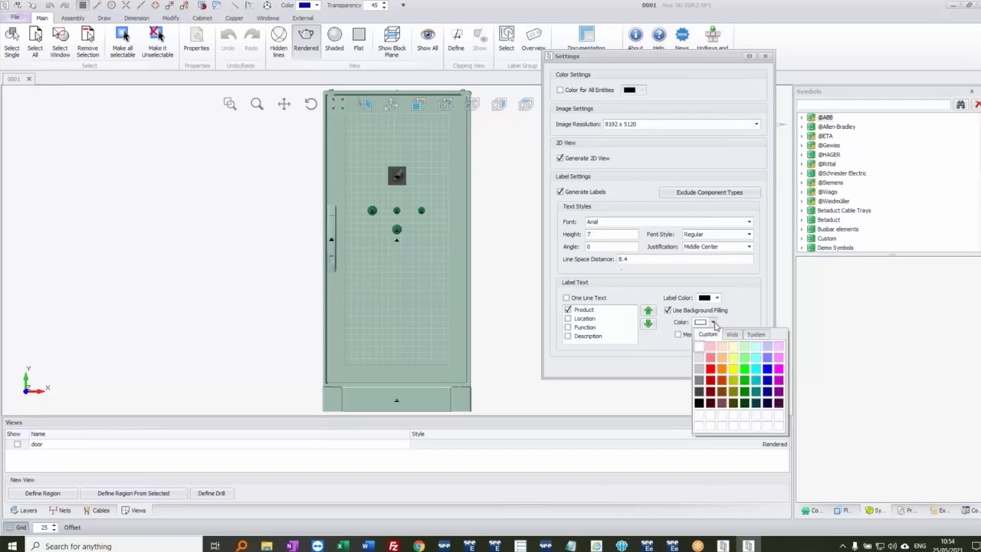
pyautogui.click(733, 368)
pyautogui.click(748, 247)
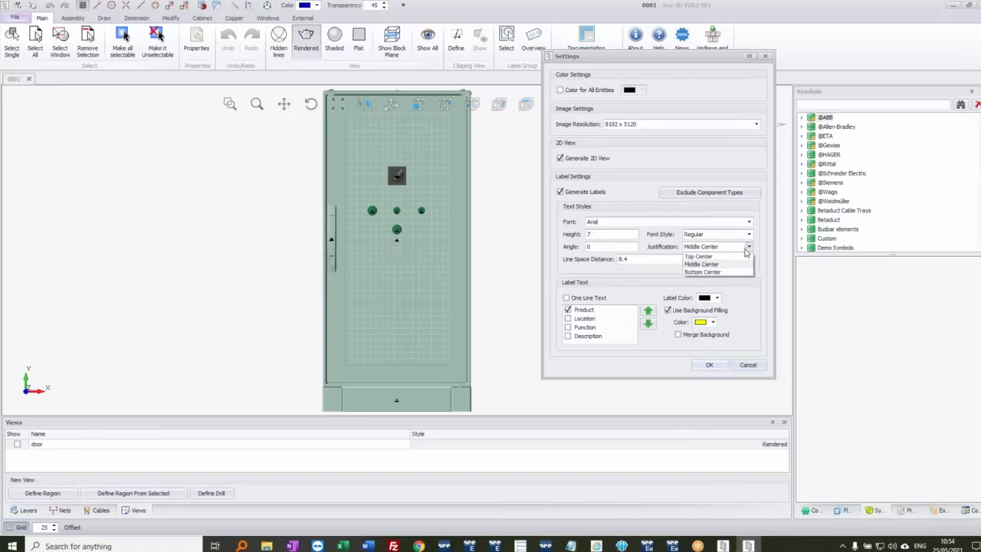
pyautogui.click(711, 257)
pyautogui.click(711, 365)
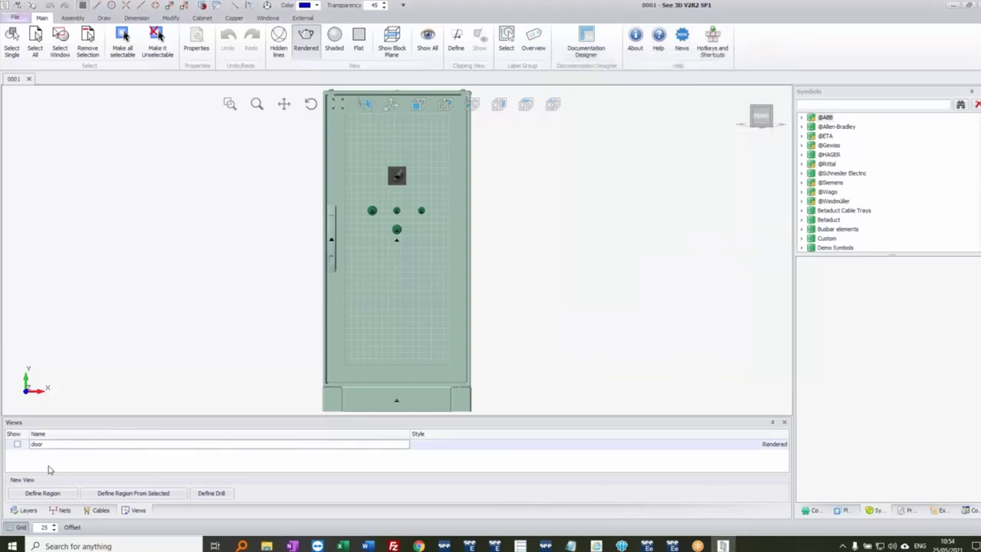
# Step: Preview the door view's component filter on the cabinet model and leave the filter unchanged
pyautogui.rightClick(61, 448)
pyautogui.click(98, 507)
pyautogui.click(624, 372)
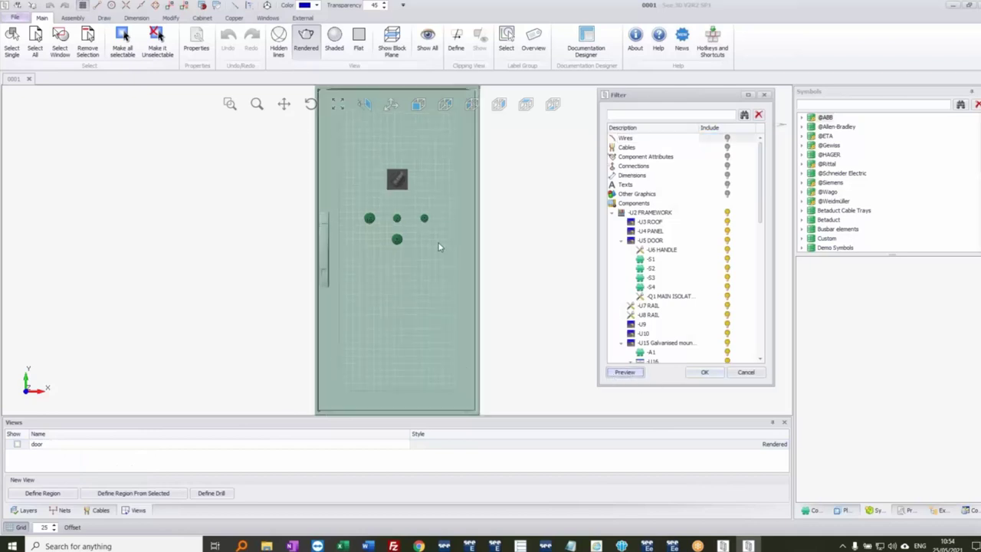
pyautogui.click(754, 372)
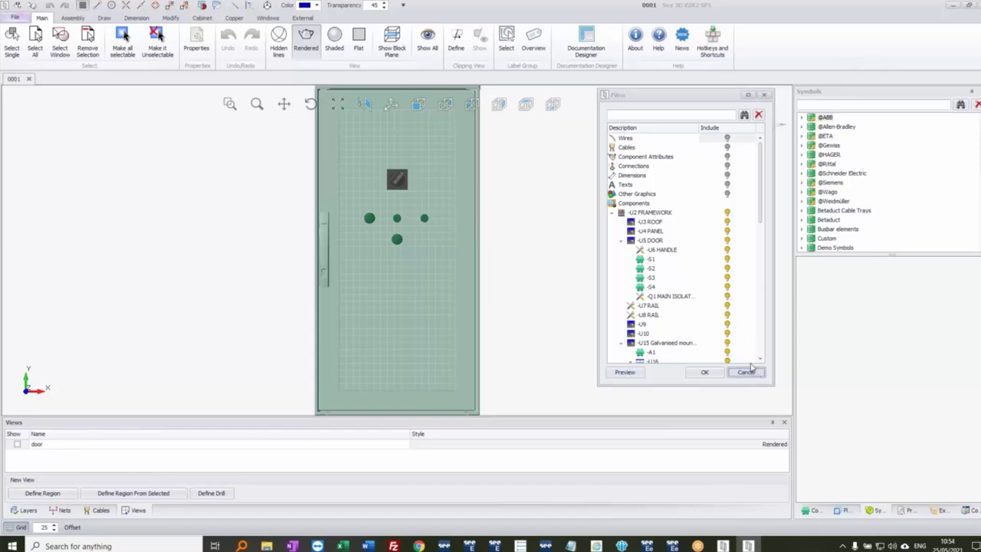
# Step: Show all items of the drawing, and hide the -U5 DOOR component to expose the cabinet's interior
pyautogui.click(941, 510)
pyautogui.rightClick(823, 131)
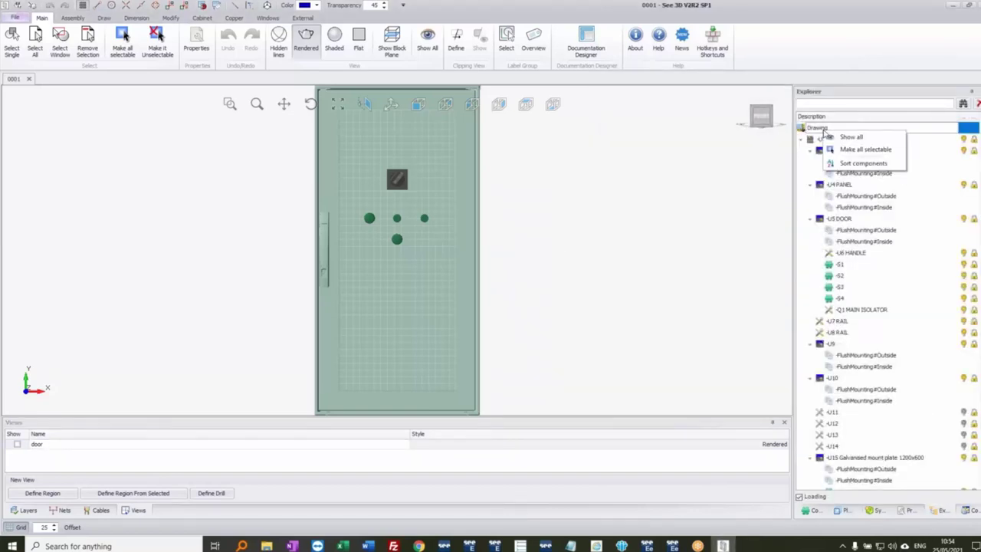
pyautogui.click(850, 138)
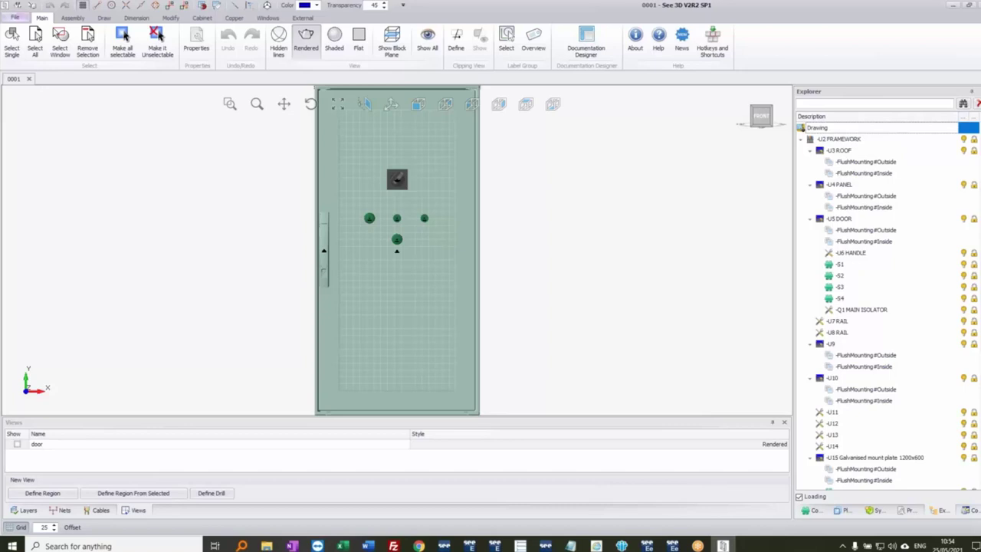
pyautogui.click(964, 219)
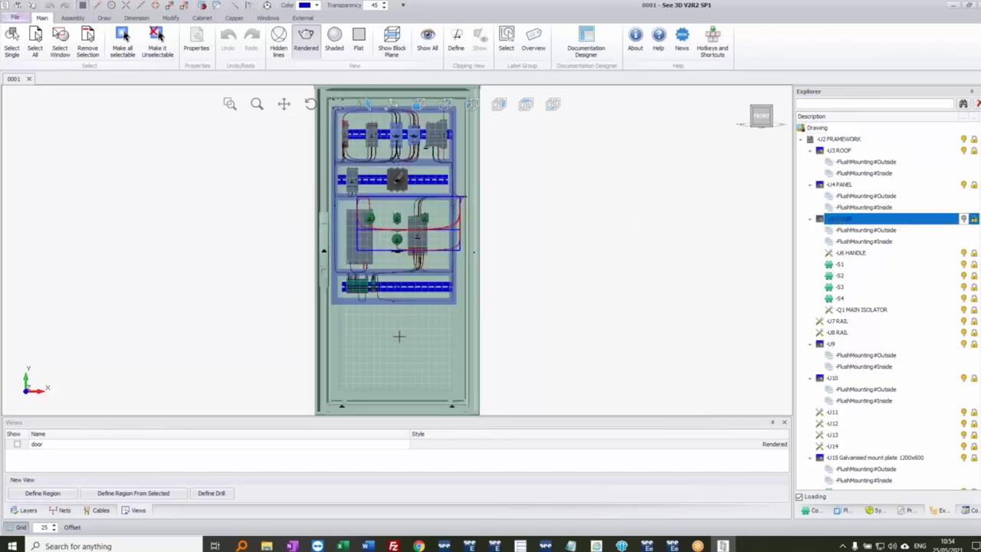
# Step: Define a new view region from the selected mounting plate inside the cabinet and name it gear plate
pyautogui.click(43, 494)
pyautogui.click(120, 497)
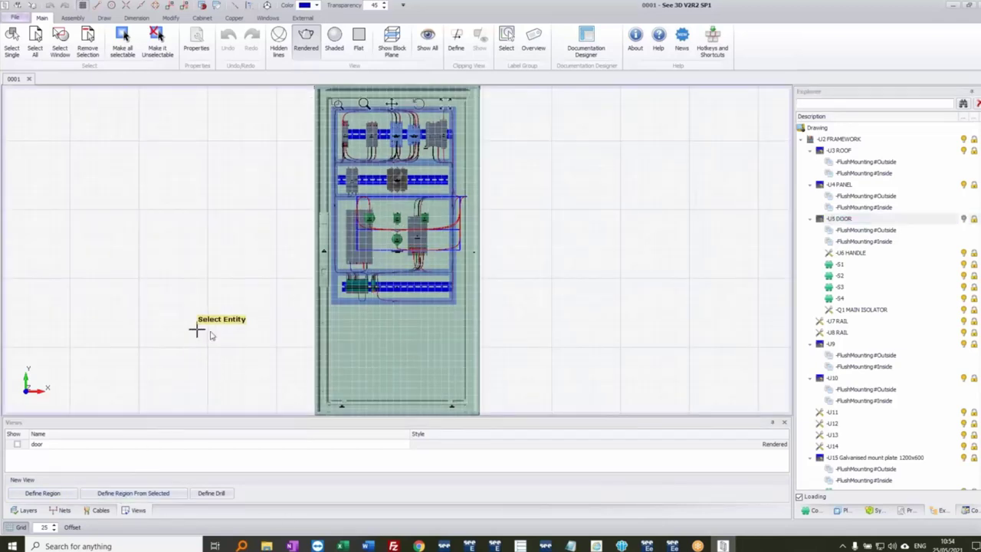
pyautogui.click(385, 339)
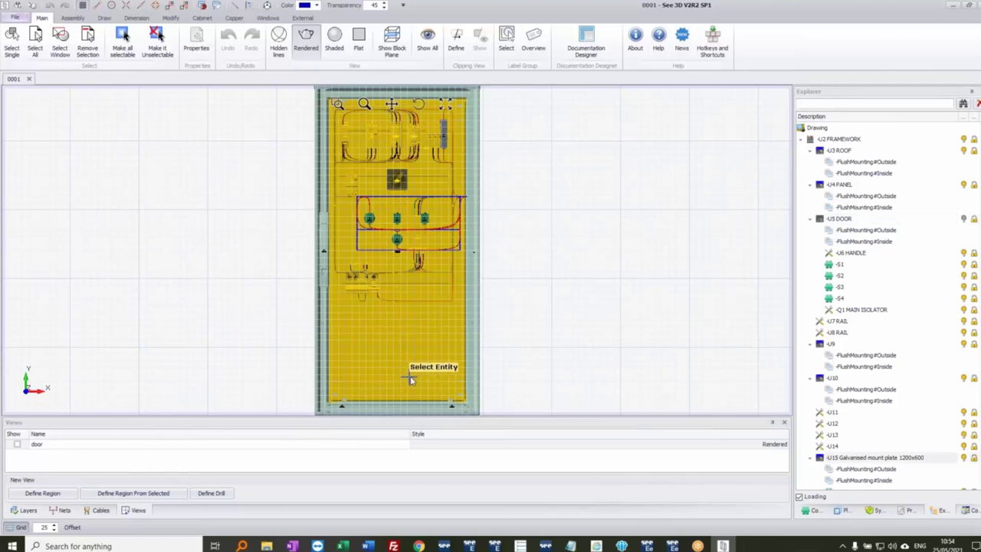
pyautogui.click(348, 348)
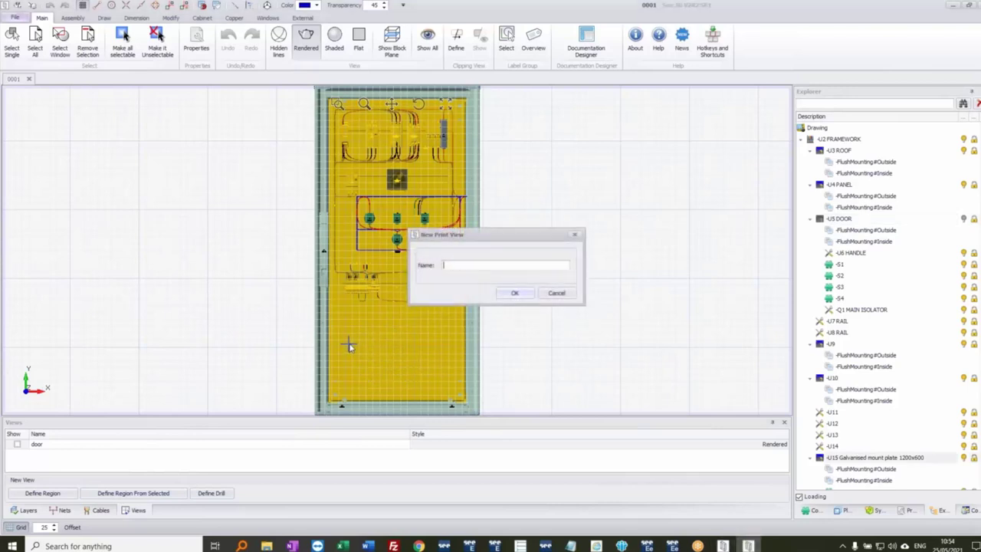
pyautogui.write('gesr')
pyautogui.press('BackSpace')
pyautogui.press('BackSpace')
pyautogui.write('ar plate')
pyautogui.click(509, 294)
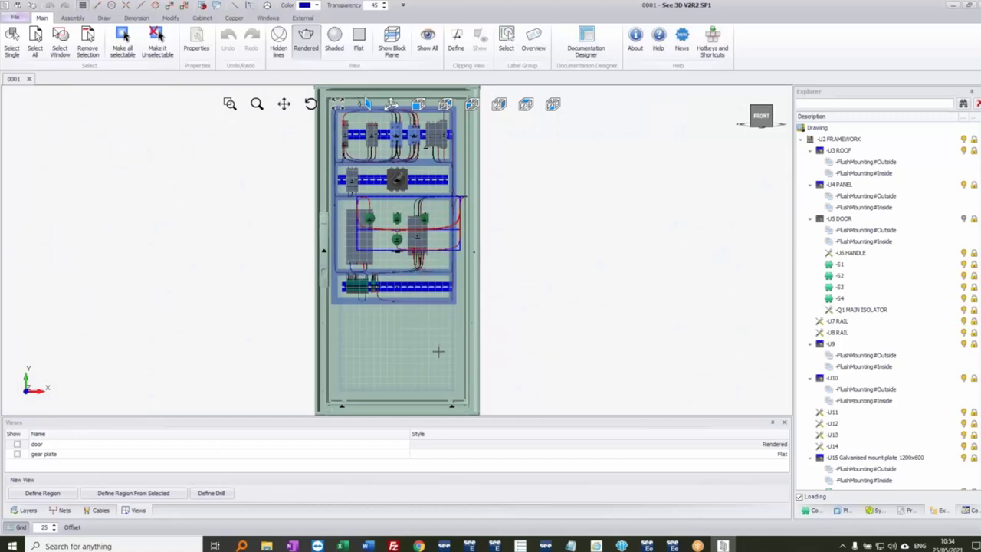
# Step: Exclude the framework, roof, panel, door handle and -S1 to -S4 from the gear plate view's filter, and preview it
pyautogui.click(476, 321)
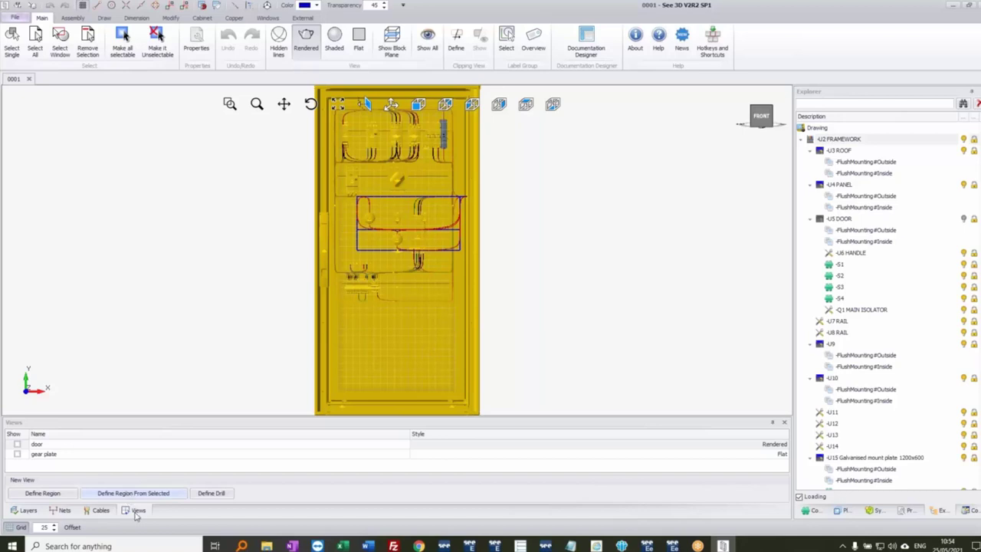
pyautogui.rightClick(82, 454)
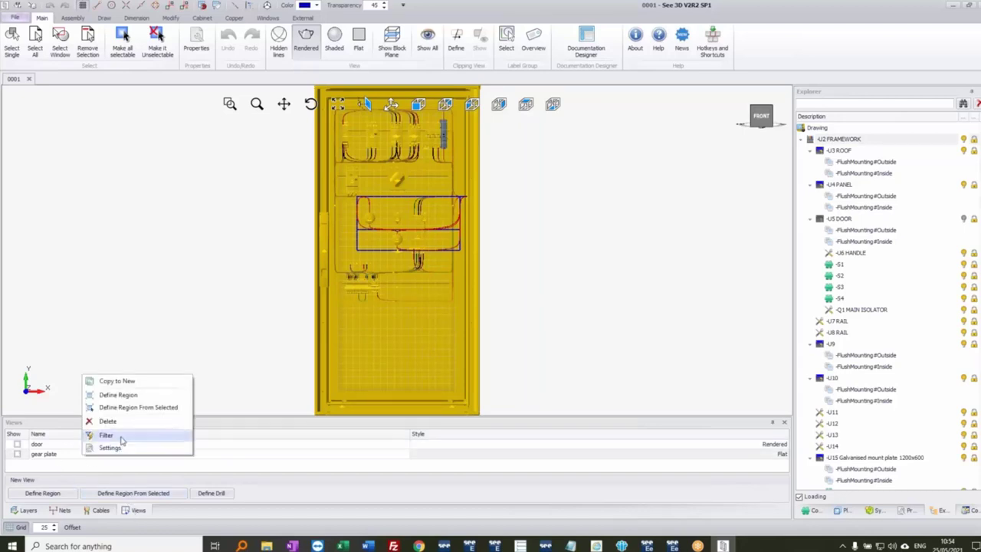
pyautogui.click(106, 436)
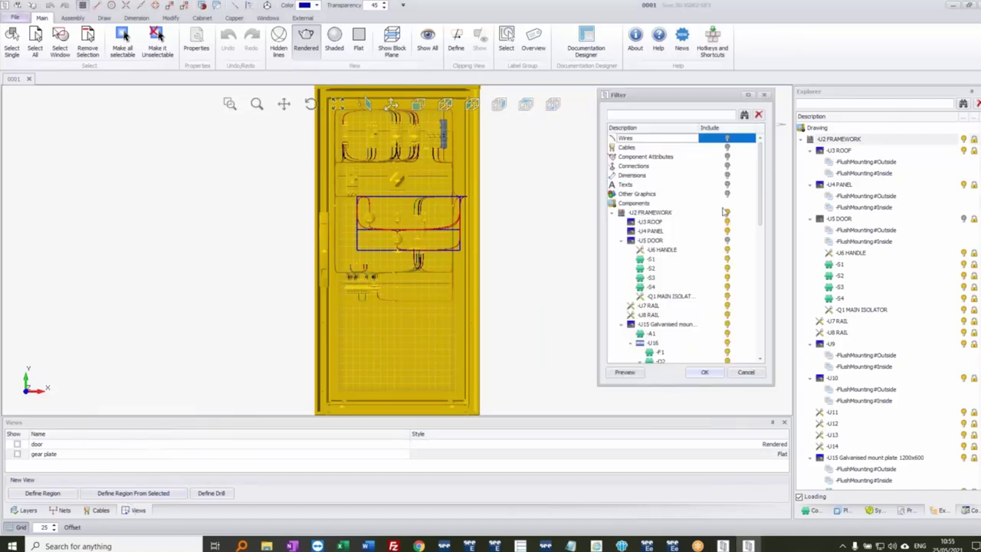
pyautogui.click(727, 215)
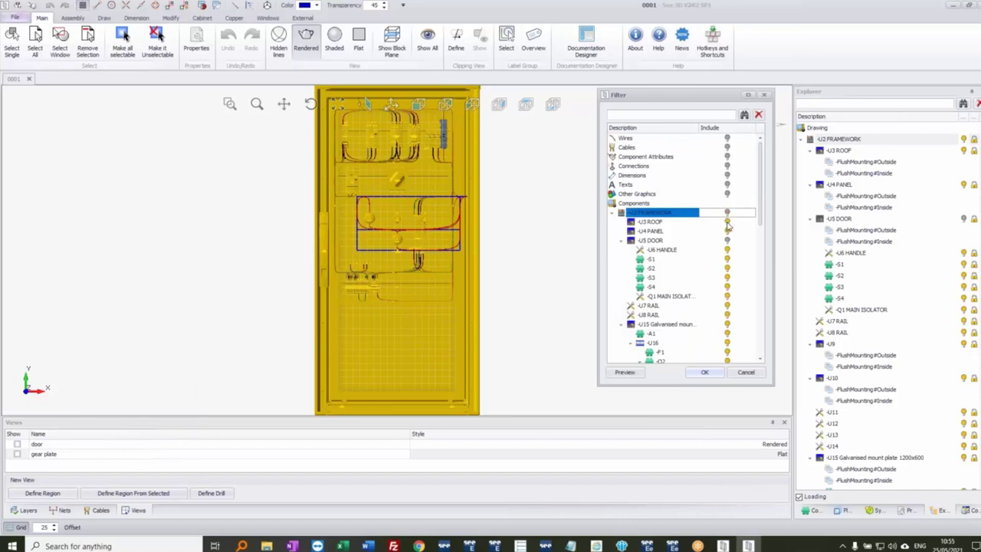
pyautogui.click(727, 223)
pyautogui.click(726, 231)
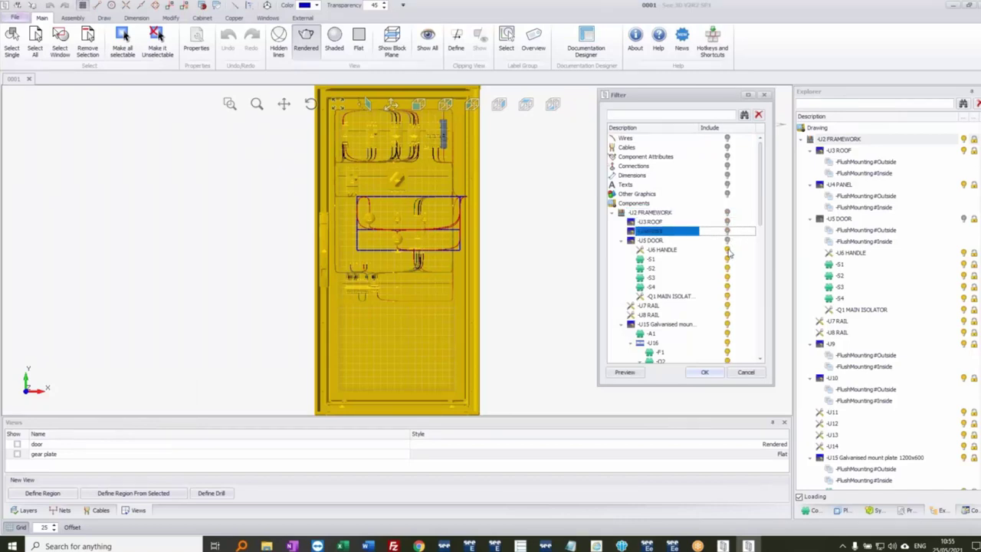
pyautogui.click(727, 251)
pyautogui.click(727, 268)
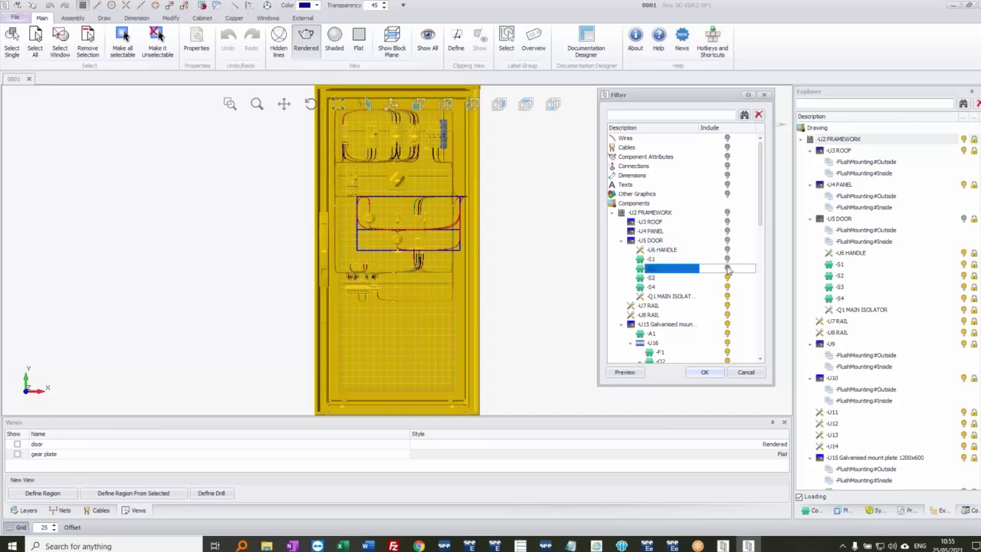
pyautogui.click(727, 278)
pyautogui.click(727, 286)
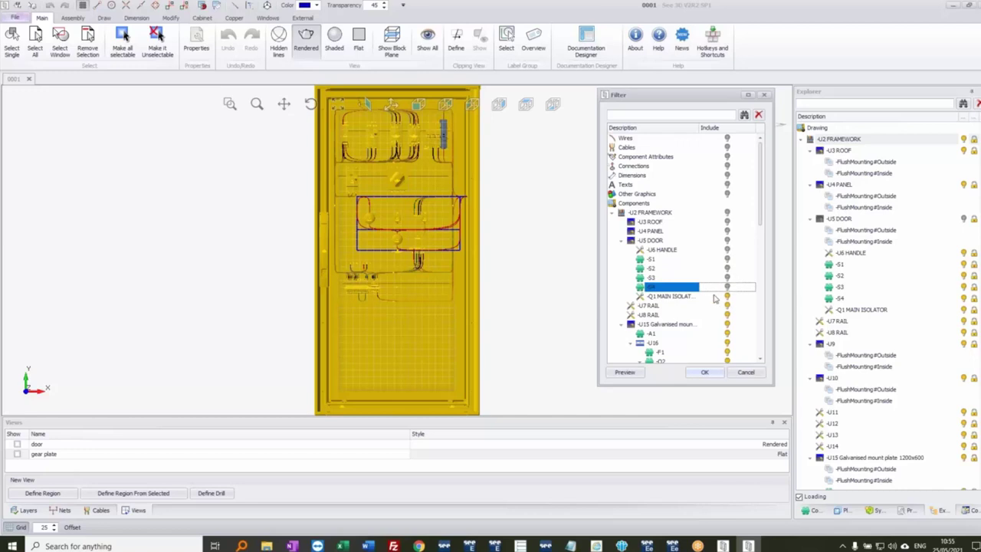
pyautogui.click(622, 373)
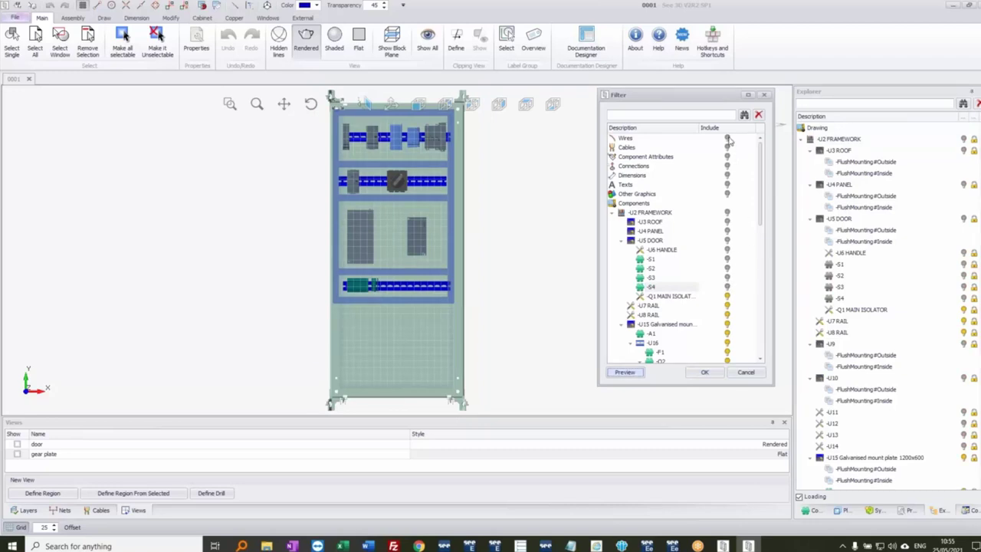
# Step: Include Wires and Connections in the gear plate view's filter, preview the result and apply the filter
pyautogui.click(728, 139)
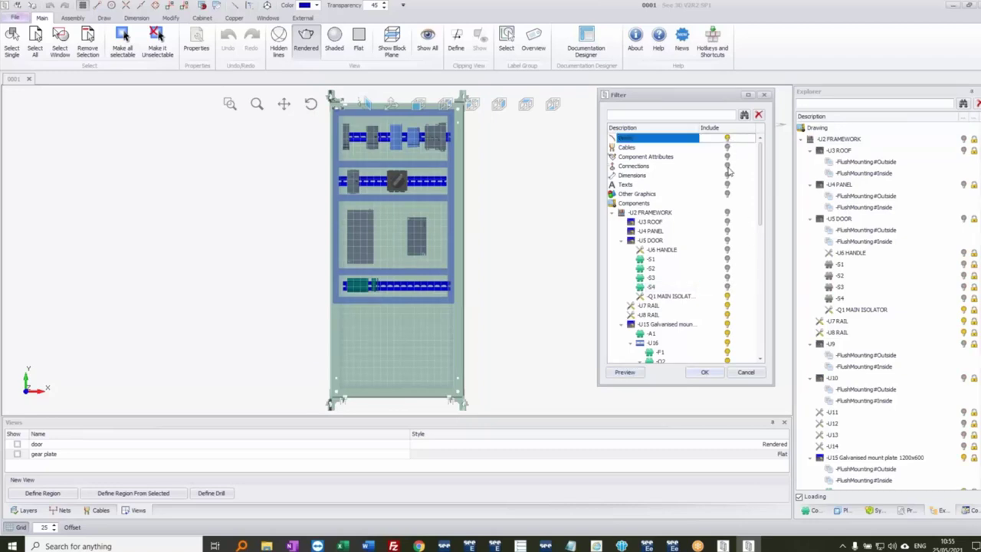
pyautogui.click(727, 166)
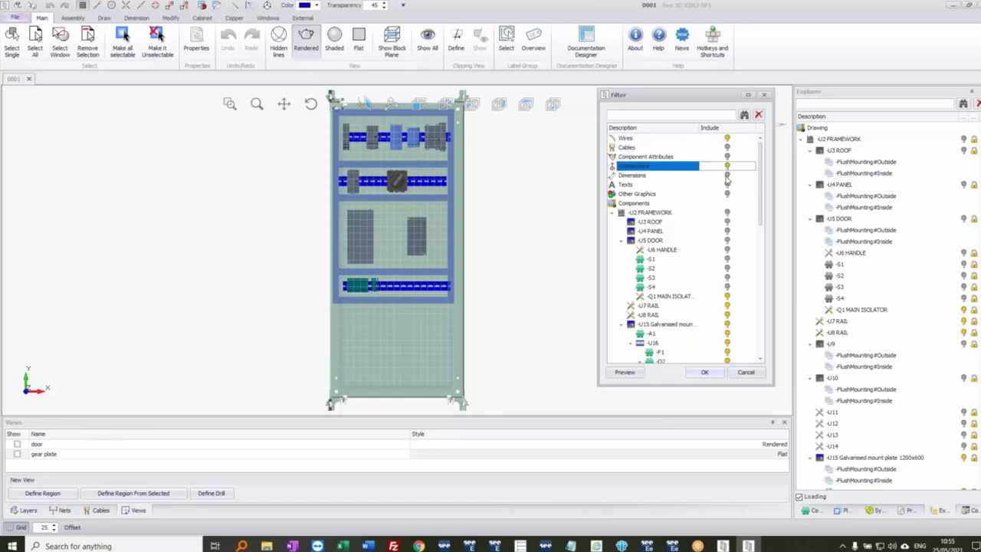
pyautogui.click(625, 372)
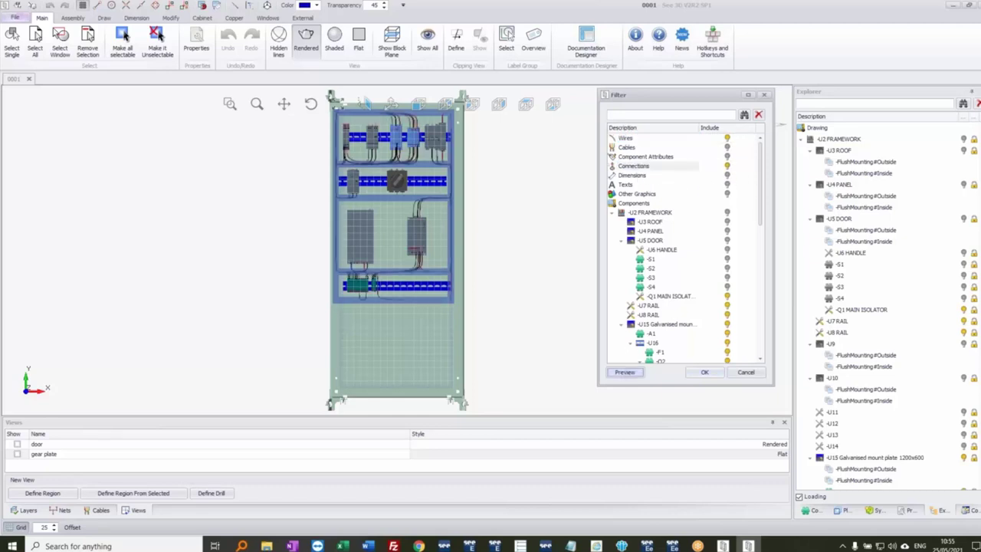
pyautogui.click(705, 373)
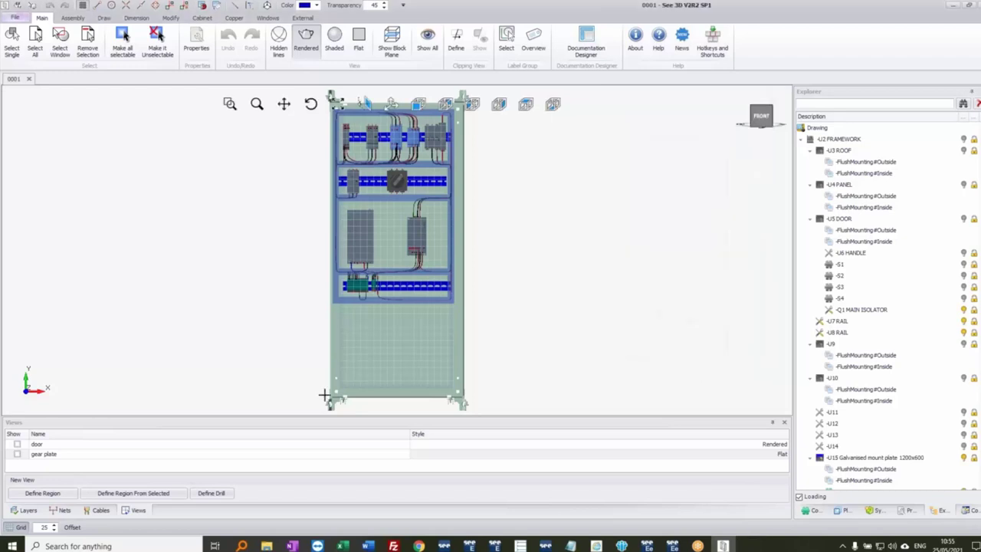
# Step: Set the gear plate view's image resolution to 8192 x 5120 and enable 2D view generation
pyautogui.rightClick(99, 459)
pyautogui.click(141, 449)
pyautogui.click(755, 123)
pyautogui.scroll(5, 649, 153)
pyautogui.click(650, 134)
pyautogui.click(560, 158)
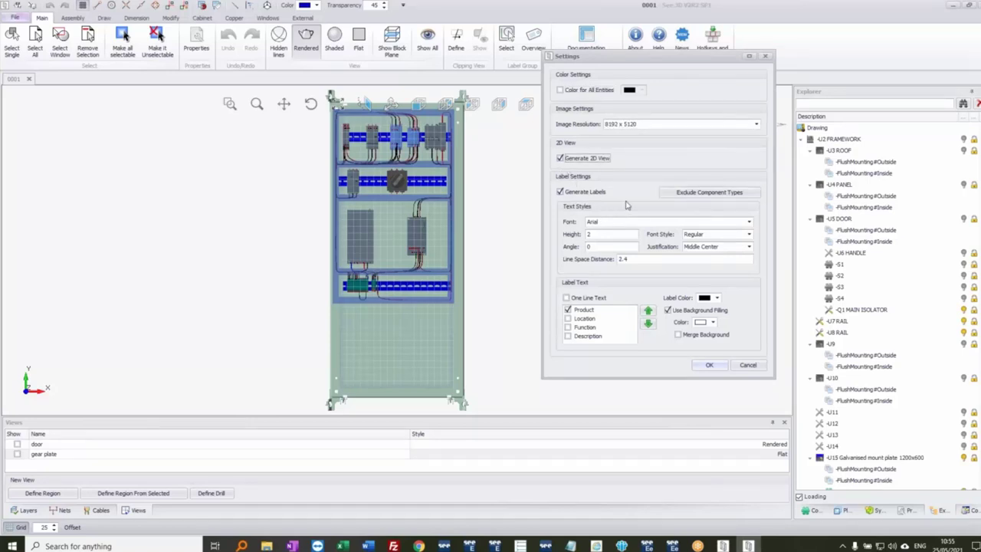
# Step: Set the gear plate view's labels to height 10, Top Center justification and yellow background filling, and apply the settings
pyautogui.click(624, 236)
pyautogui.moveTo(611, 234); pyautogui.dragTo(567, 235)
pyautogui.write('10')
pyautogui.click(750, 247)
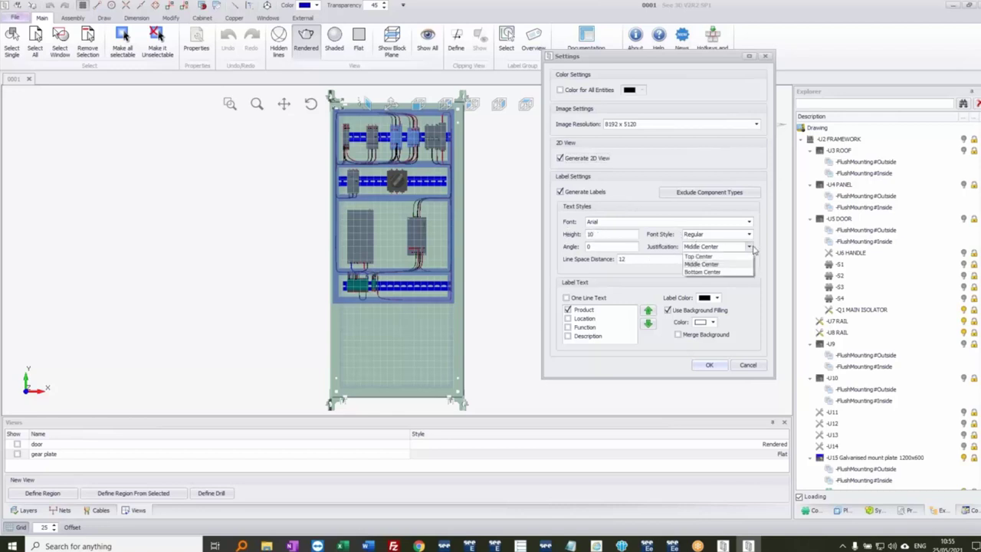
pyautogui.click(735, 256)
pyautogui.click(712, 323)
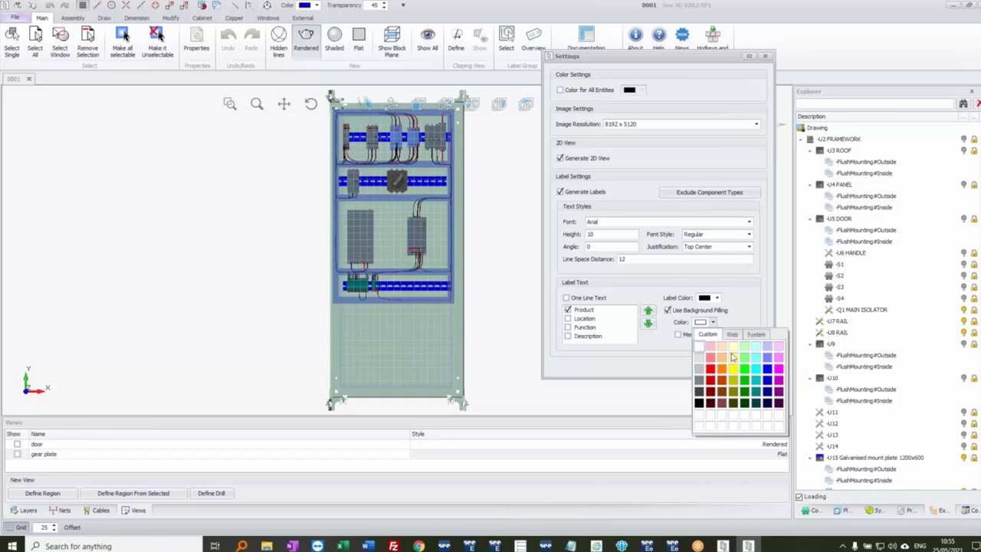
pyautogui.click(733, 370)
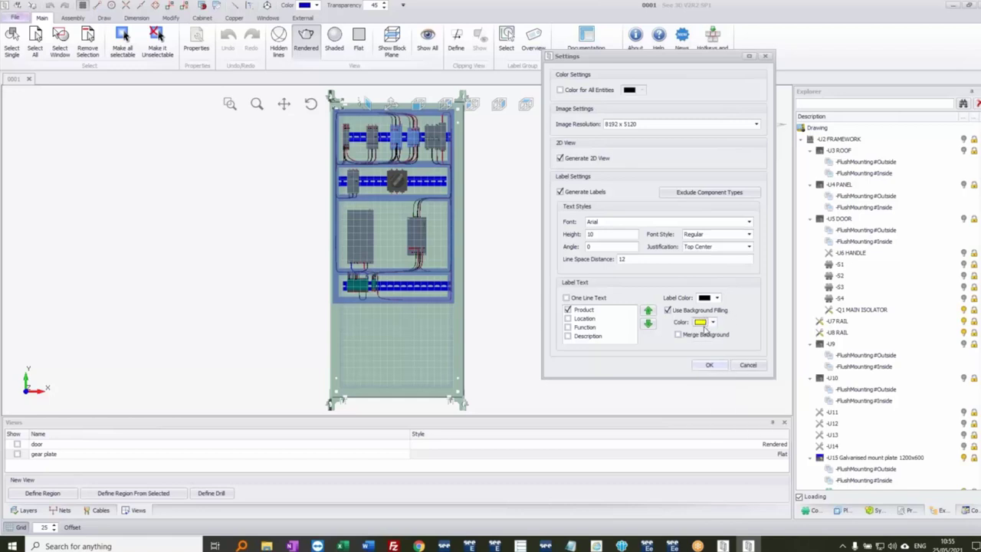
pyautogui.click(708, 365)
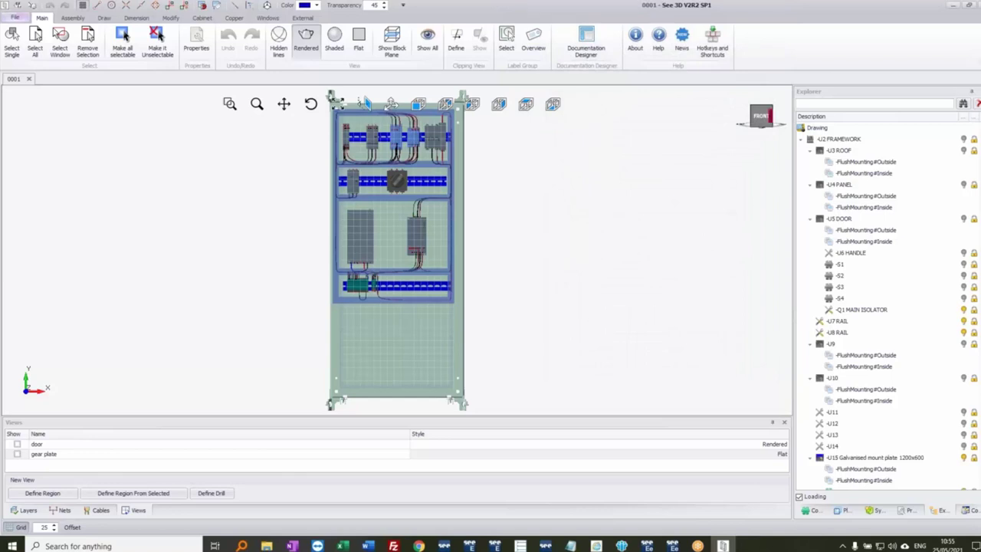
# Step: Close the 3D layout, saving the changes to 0001 and generating the 2D views
pyautogui.click(977, 6)
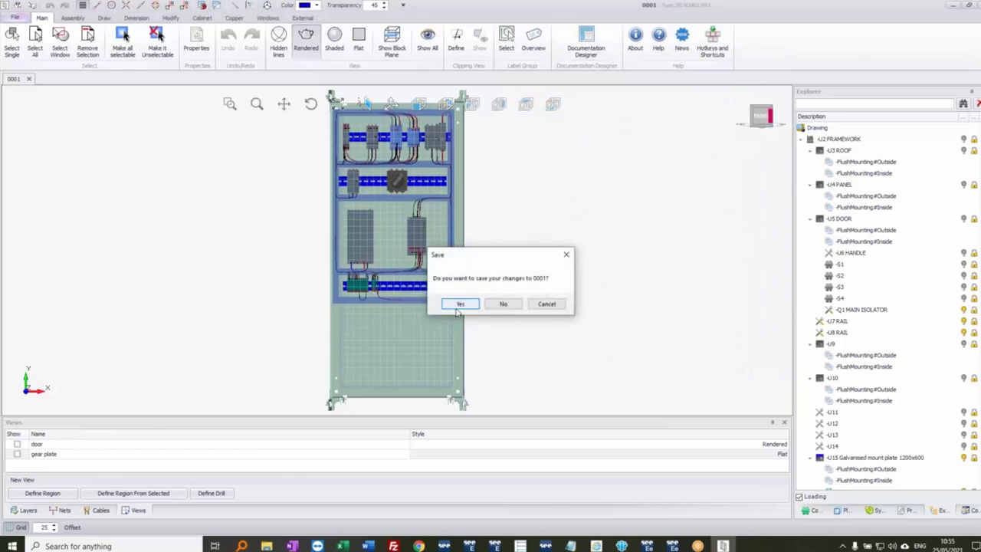
pyautogui.click(461, 305)
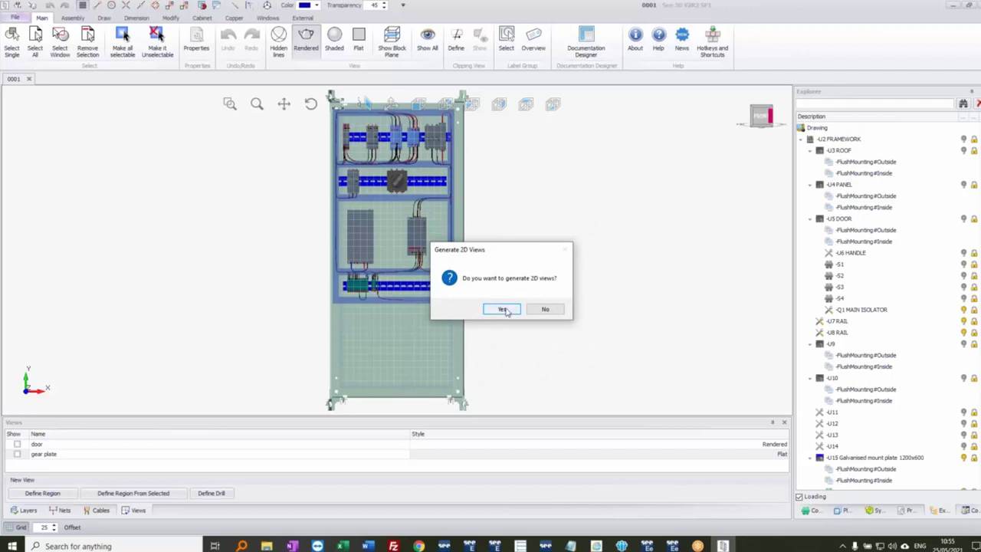
pyautogui.click(502, 309)
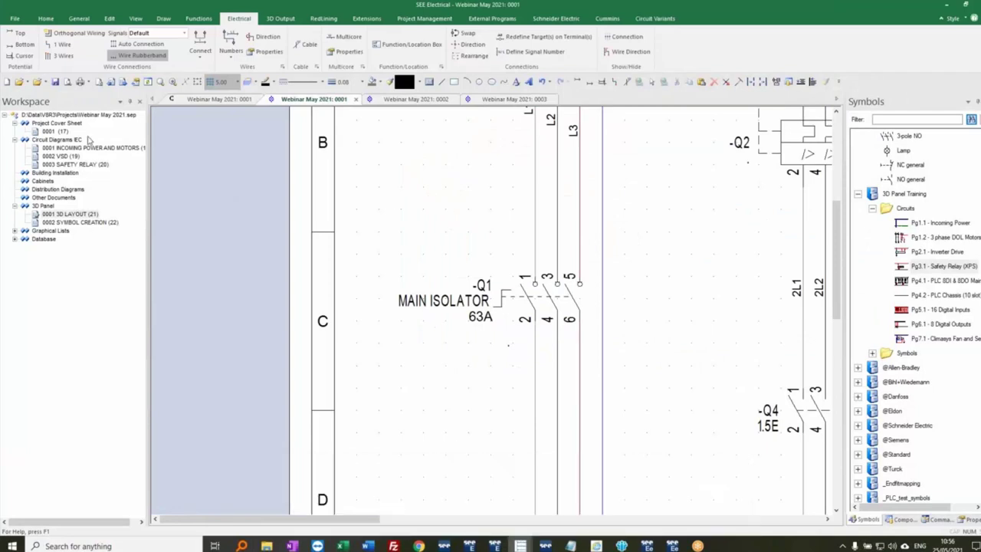
# Step: Create page 4 under Circuit Diagrams IEC with Page Description 01 set to 3D VIEWS
pyautogui.click(77, 140)
pyautogui.rightClick(77, 142)
pyautogui.click(103, 144)
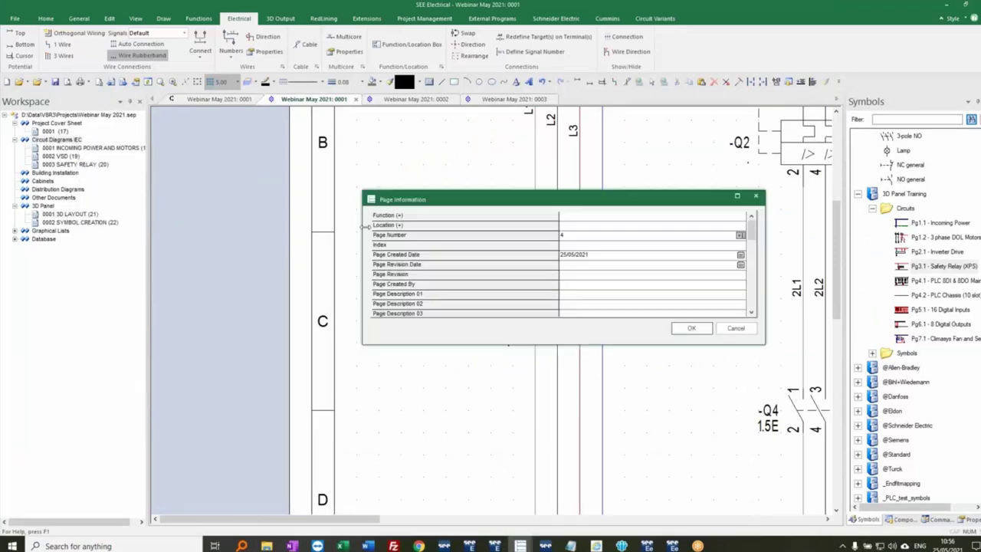
pyautogui.click(583, 296)
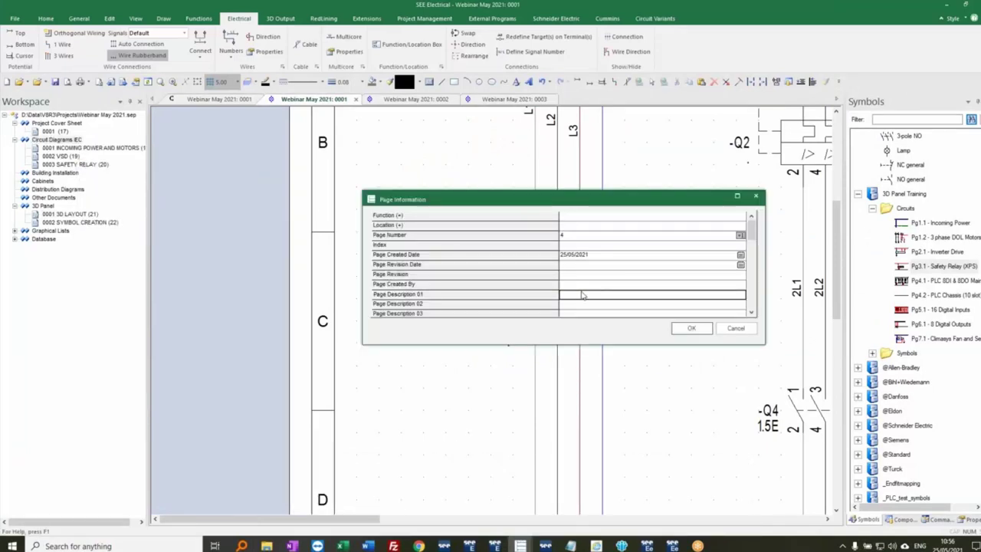
pyautogui.write('3D VIEWS')
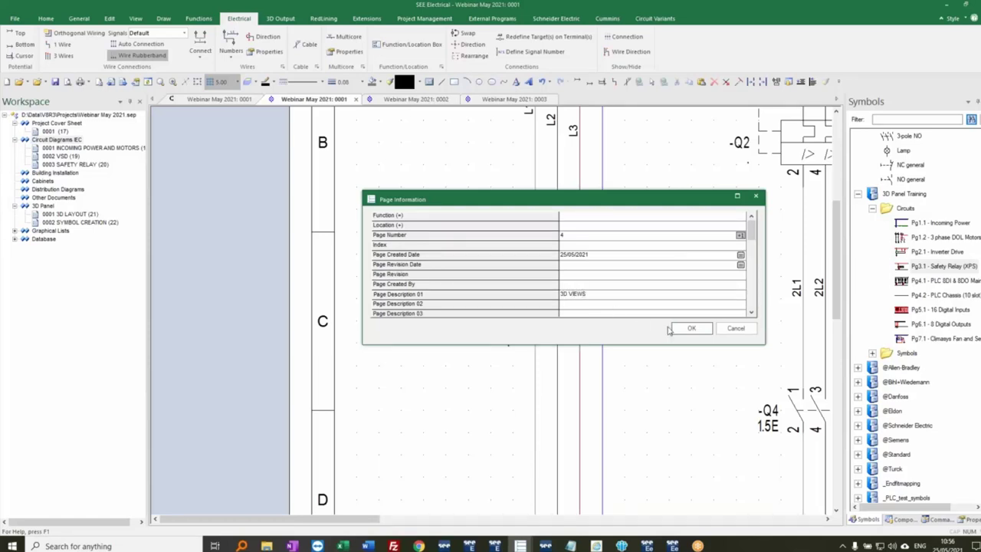
pyautogui.click(671, 329)
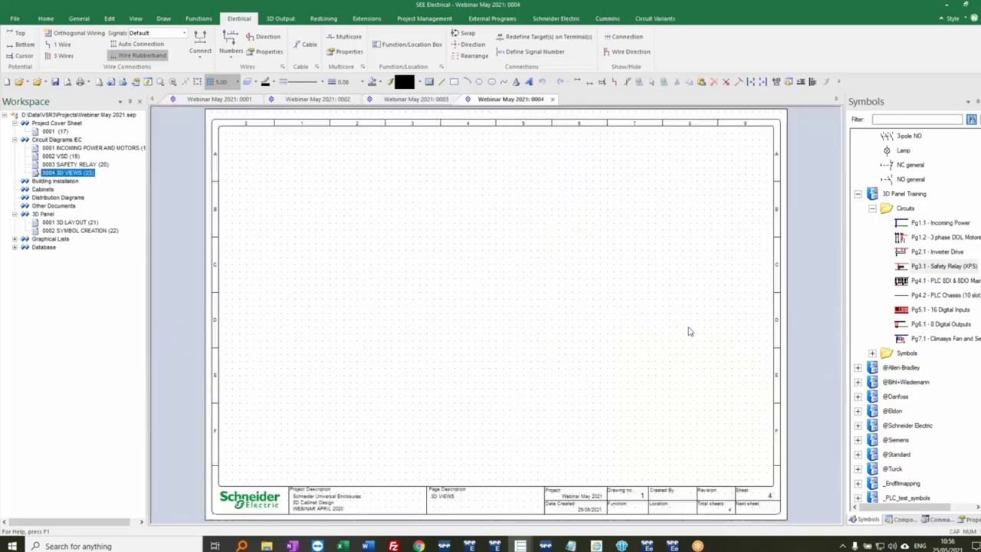
# Step: Define a 3D view in a frame about 125 x 195 on the sheet's left half, using 3D Panel 0001's door view with Fit sizing
pyautogui.click(281, 19)
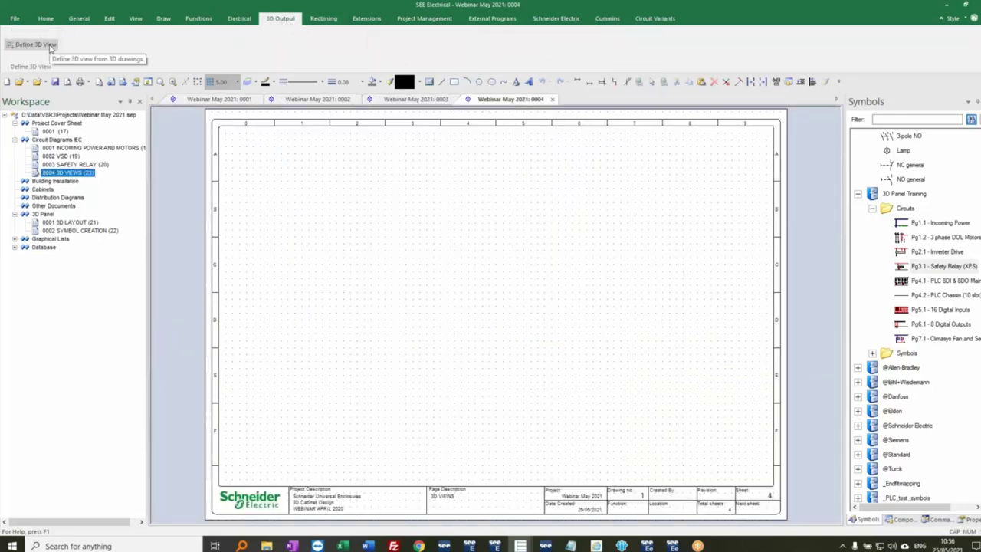
pyautogui.click(34, 45)
pyautogui.click(261, 168)
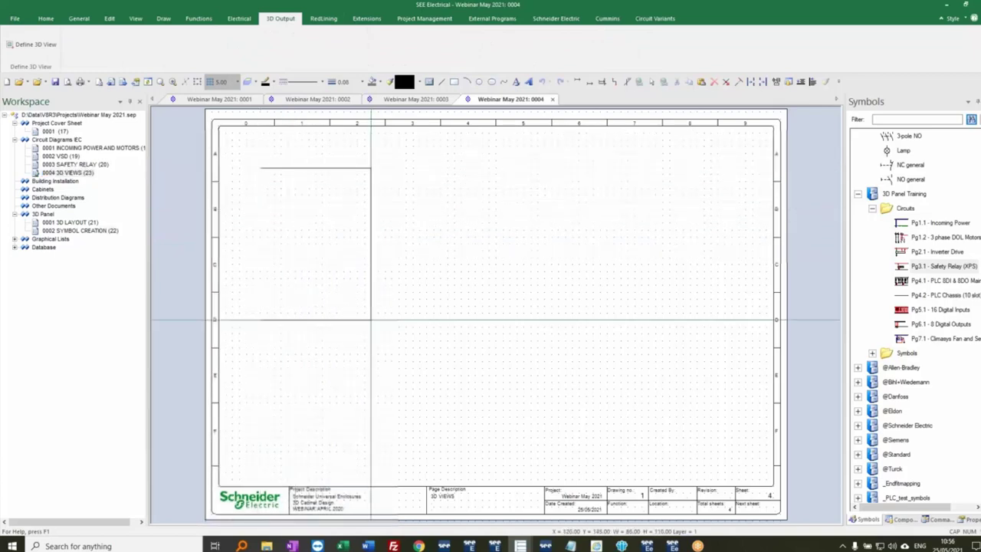
pyautogui.click(434, 437)
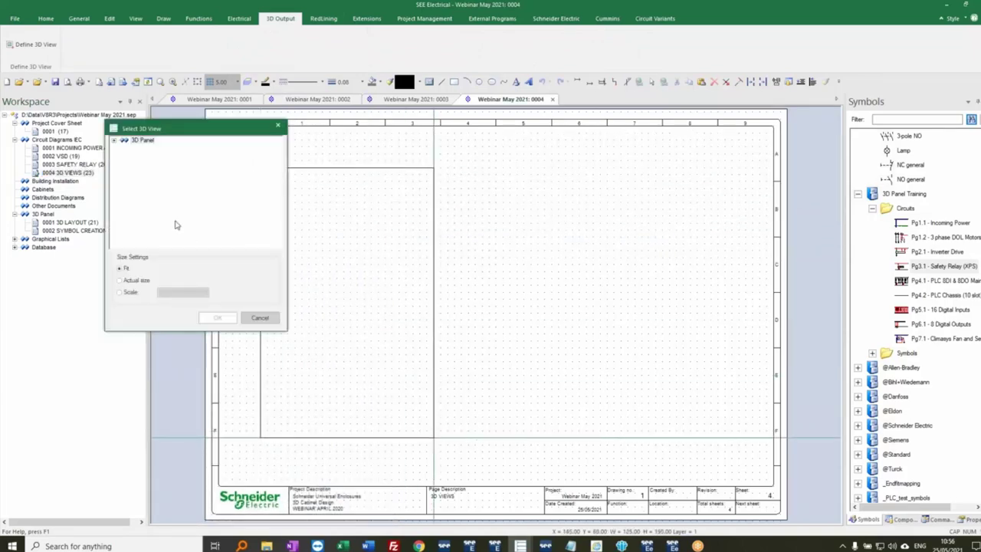
pyautogui.click(115, 141)
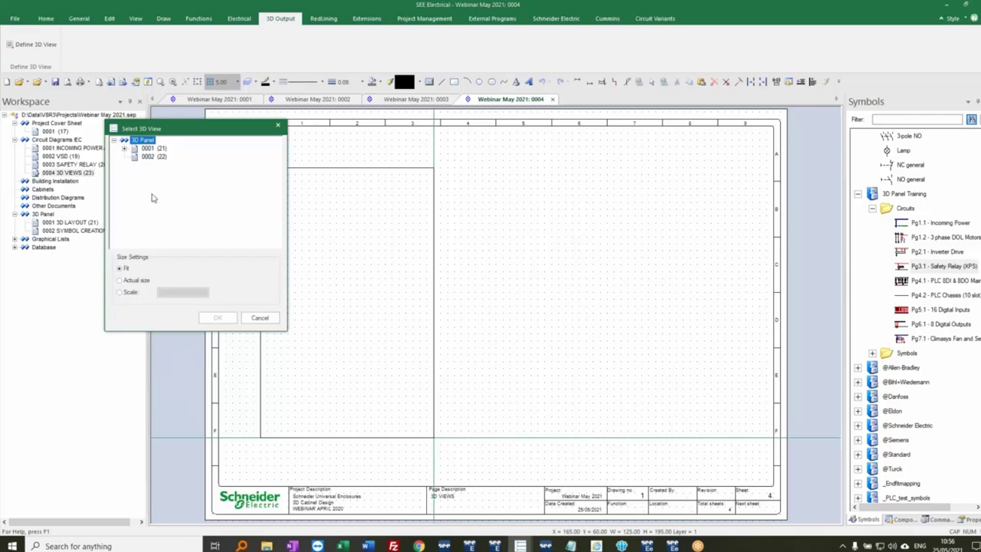
pyautogui.click(126, 150)
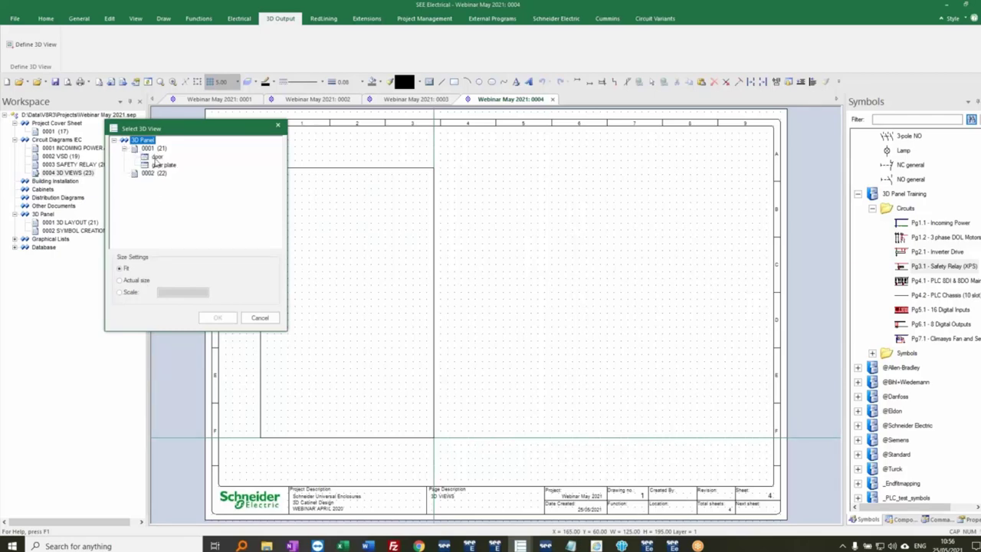
pyautogui.click(155, 158)
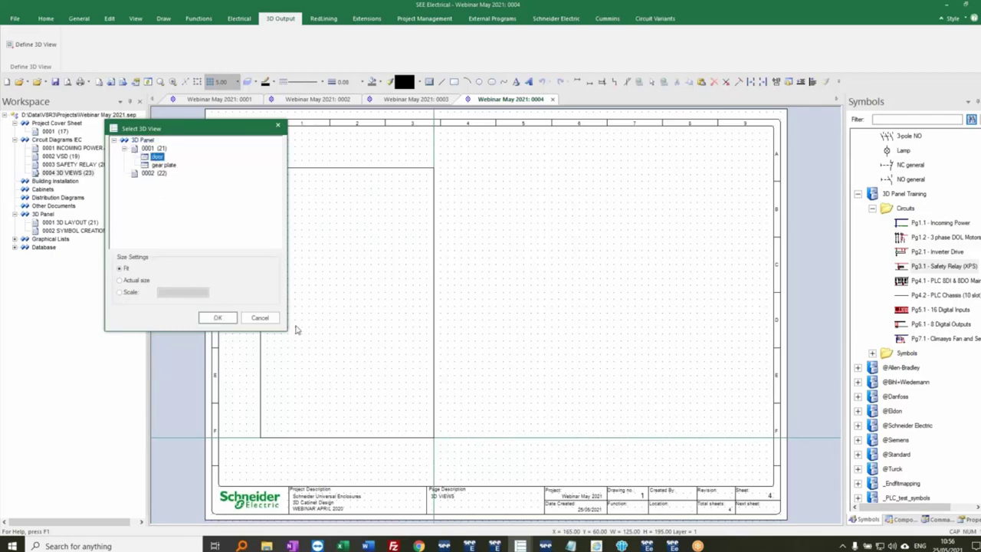
pyautogui.click(217, 317)
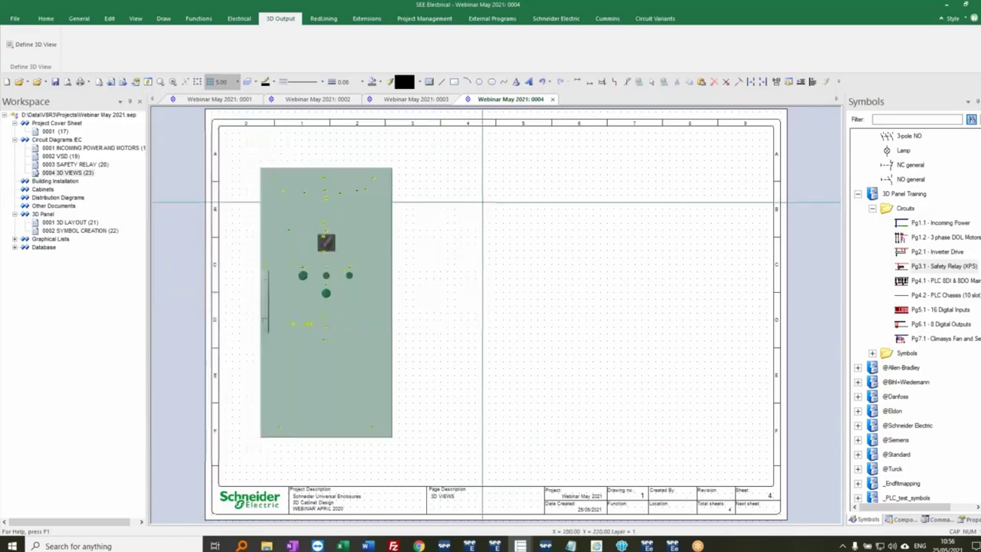
# Step: Place the gear plate view of 3D Panel 0001 beside the door view, in a frame about 120 x 195 with Fit sizing
pyautogui.scroll(5, 325, 239)
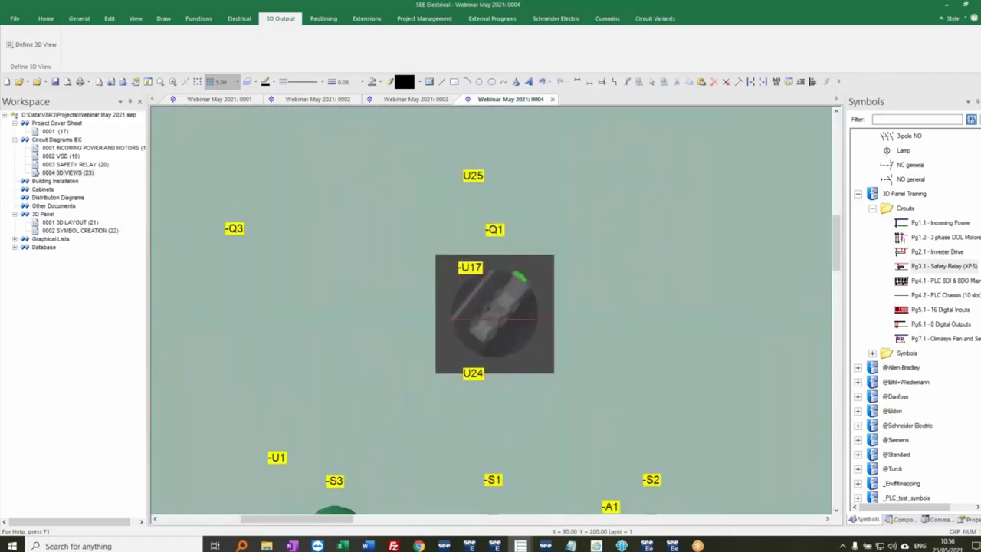
pyautogui.moveTo(461, 438); pyautogui.dragTo(465, 327, button='middle')
pyautogui.scroll(-4, 466, 325)
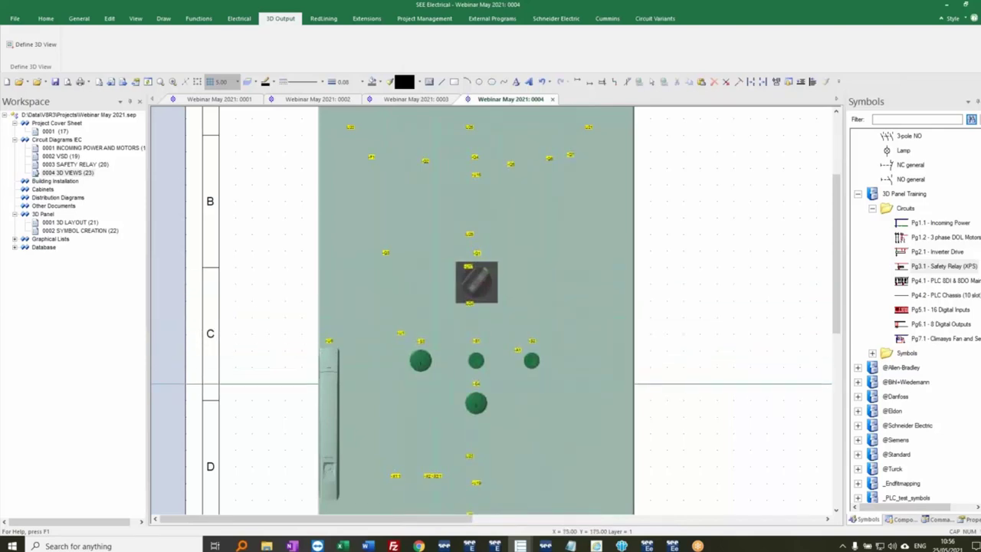
pyautogui.scroll(-3, 435, 368)
pyautogui.click(475, 167)
pyautogui.click(641, 437)
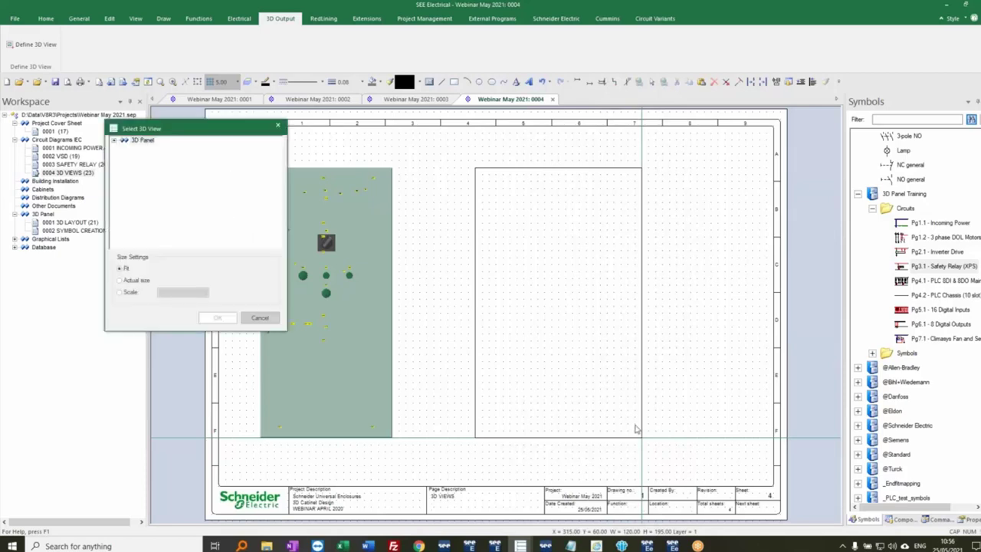
pyautogui.click(117, 141)
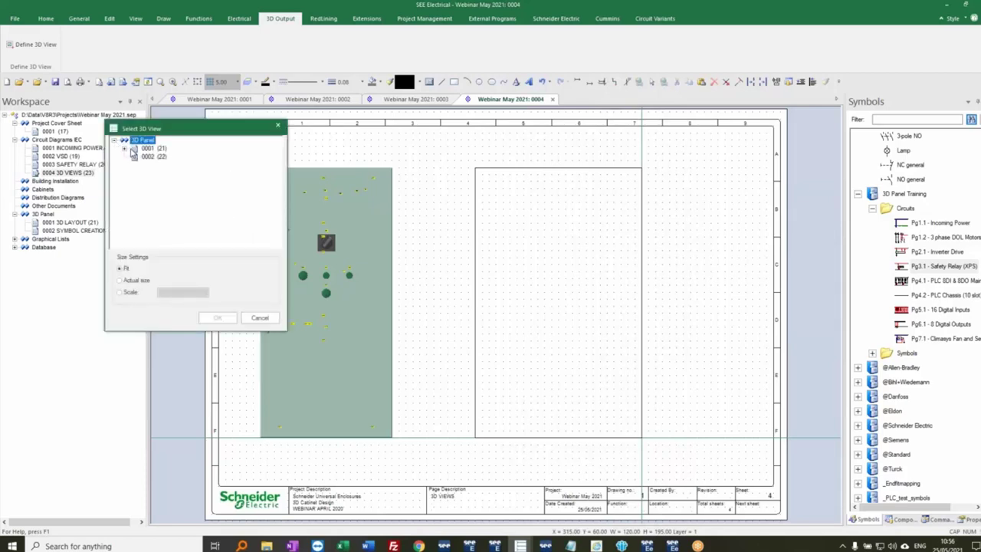
pyautogui.click(125, 147)
pyautogui.click(161, 165)
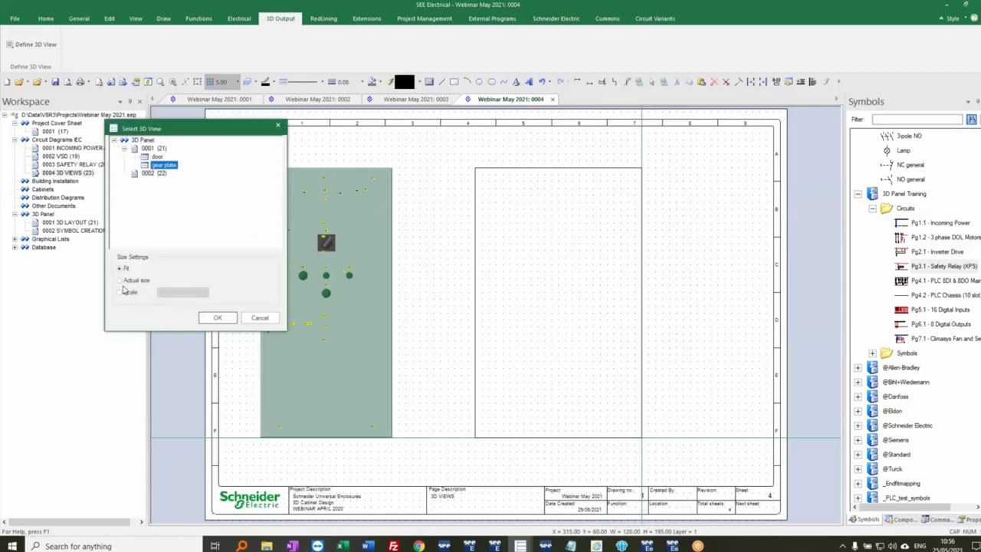
pyautogui.click(218, 318)
# Step: Examine the component labels and wiring in the placed gear plate view, and expand the project's Graphical Lists
pyautogui.scroll(3, 541, 192)
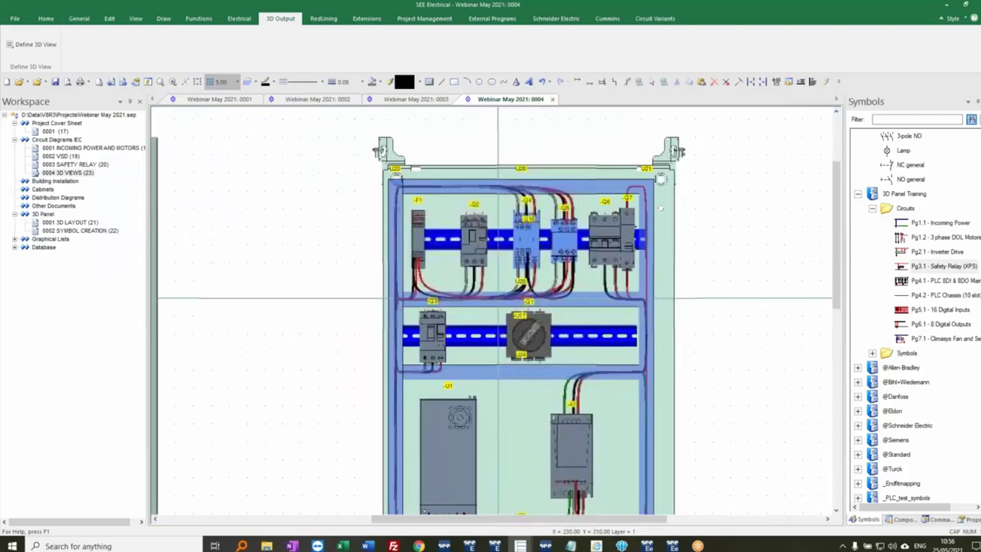
pyautogui.scroll(4, 498, 298)
pyautogui.scroll(-4, 490, 307)
pyautogui.scroll(1, 493, 209)
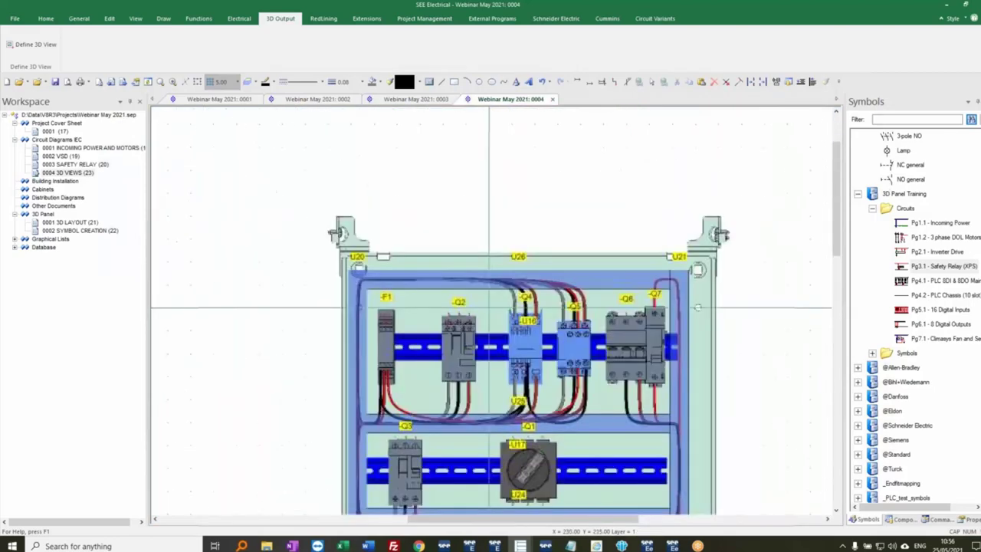
pyautogui.scroll(2, 488, 314)
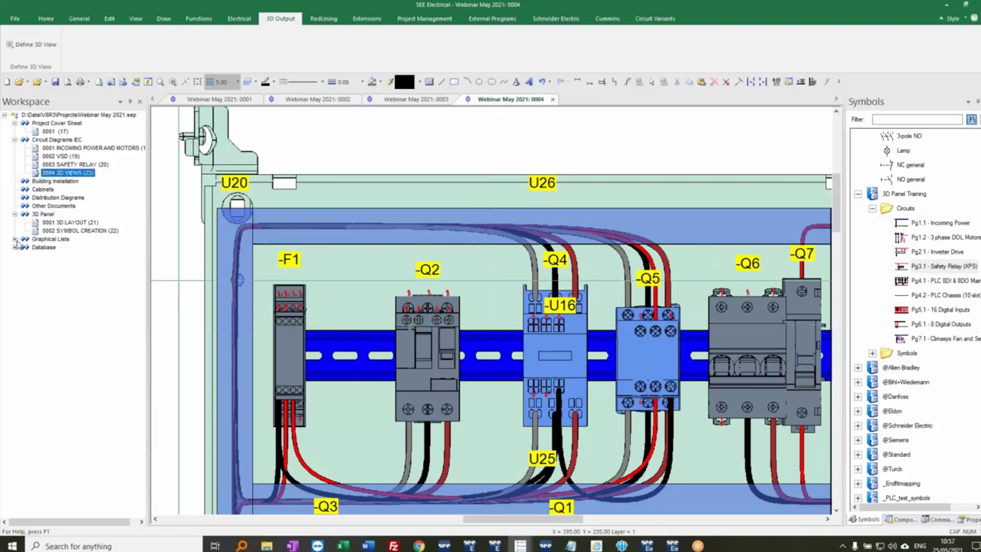
pyautogui.click(15, 239)
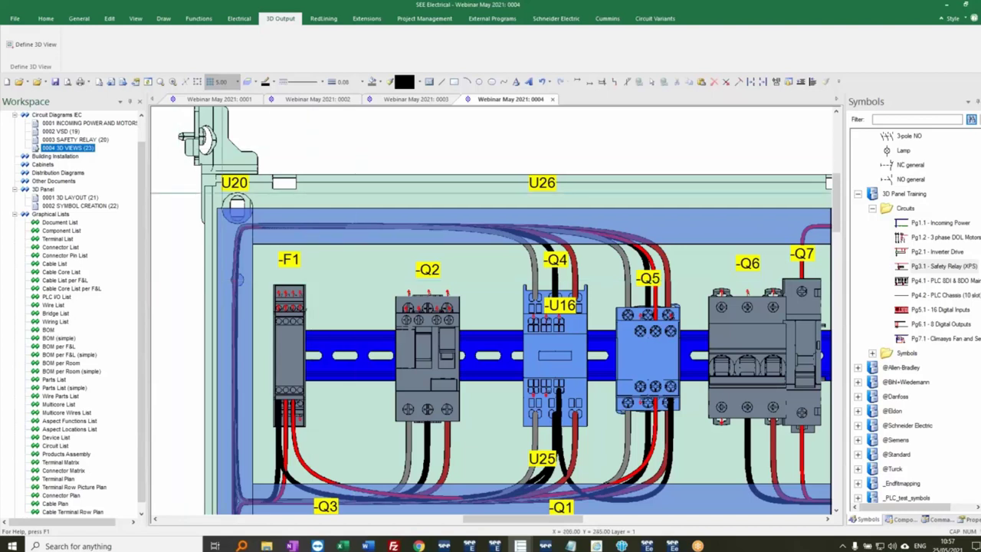
pyautogui.hotkey('alt', 'Tab')
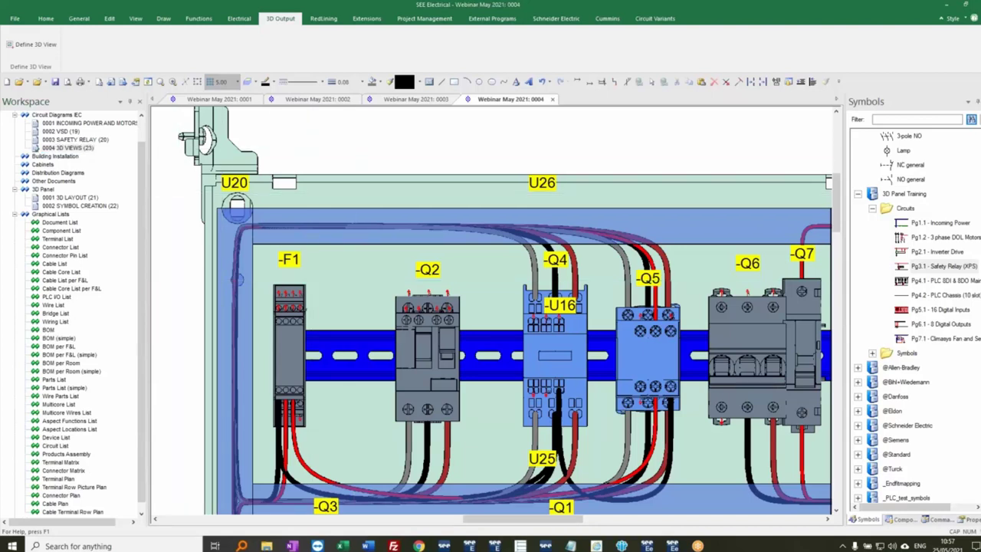